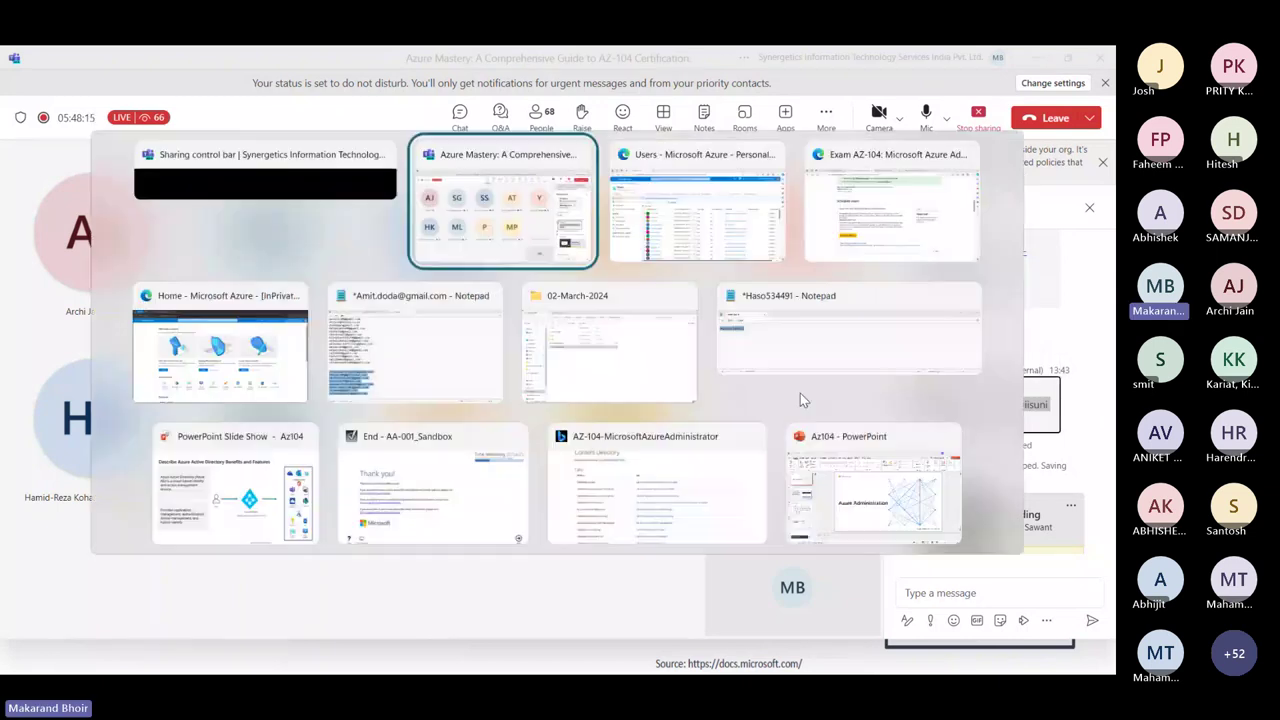
Search the Users list for the guest's pasted e-mail, confirm the guest is listed, then clear the search
{"action": "key", "text": "alt+Tab"}
{"action": "key", "text": "alt+Tab"}
{"action": "left_click", "coordinate": [429, 113]}
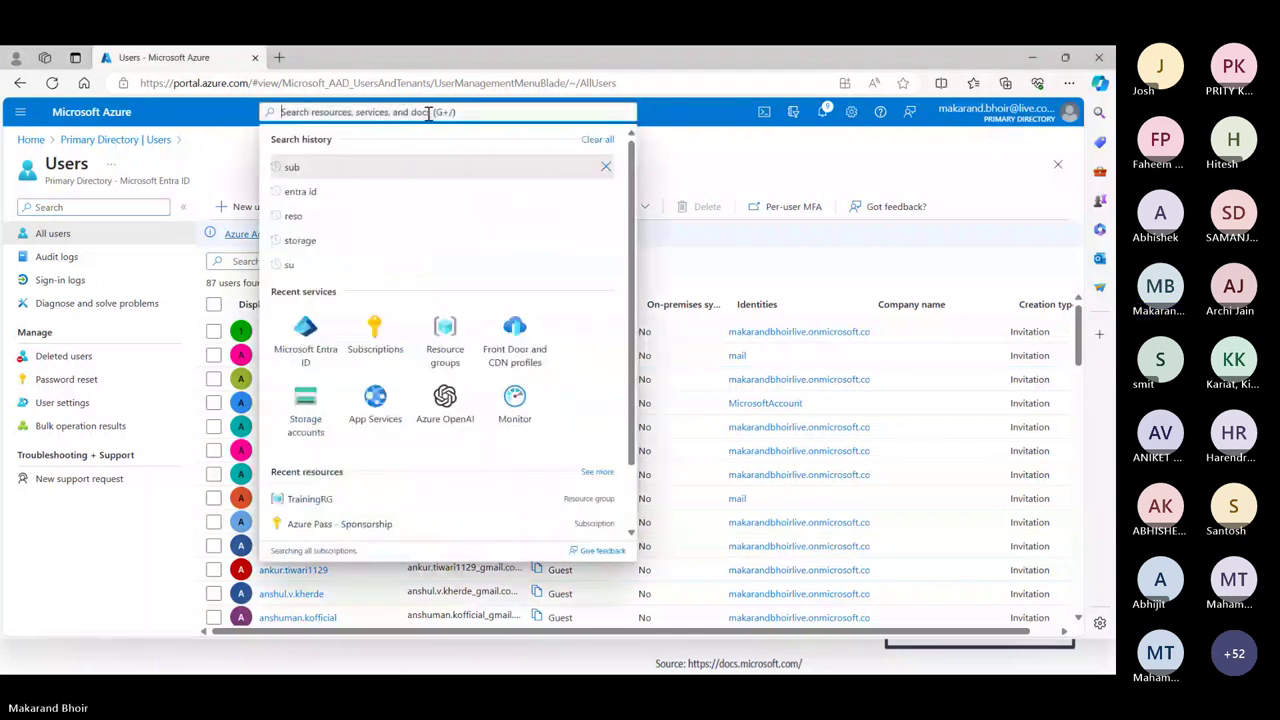
{"action": "left_click", "coordinate": [968, 152]}
{"action": "left_click", "coordinate": [338, 261]}
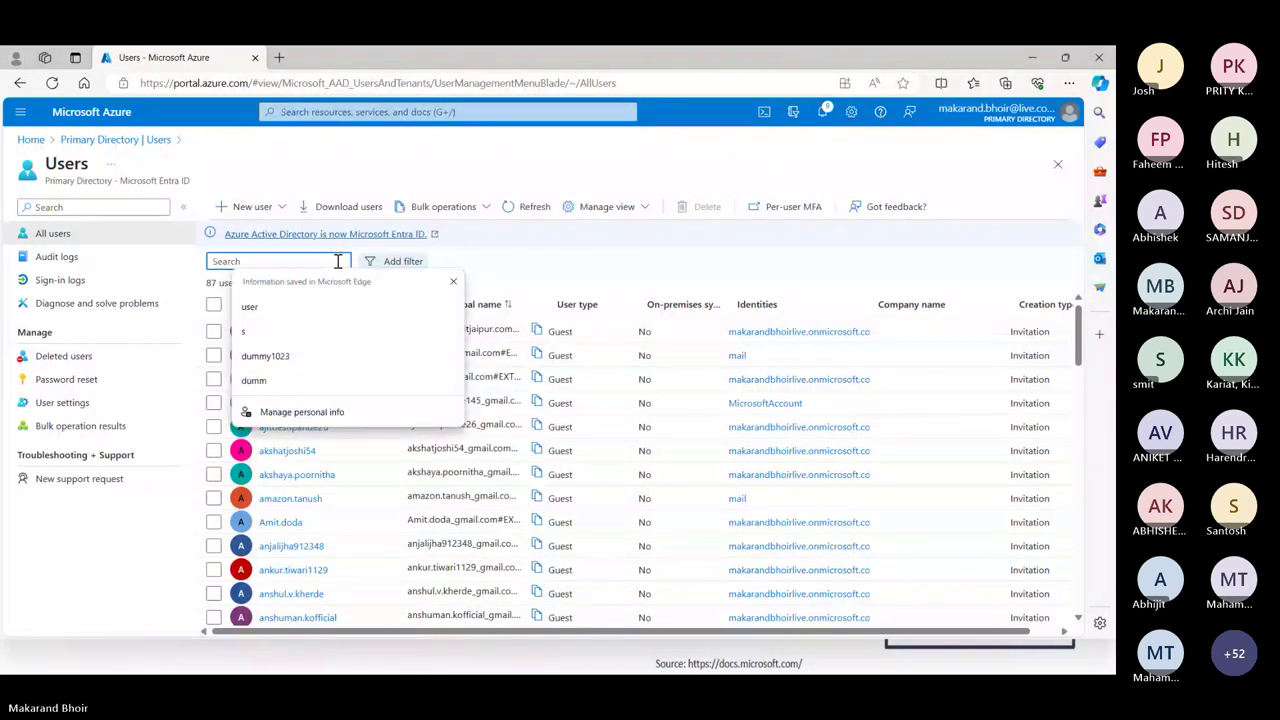
{"action": "key", "text": "ctrl+v"}
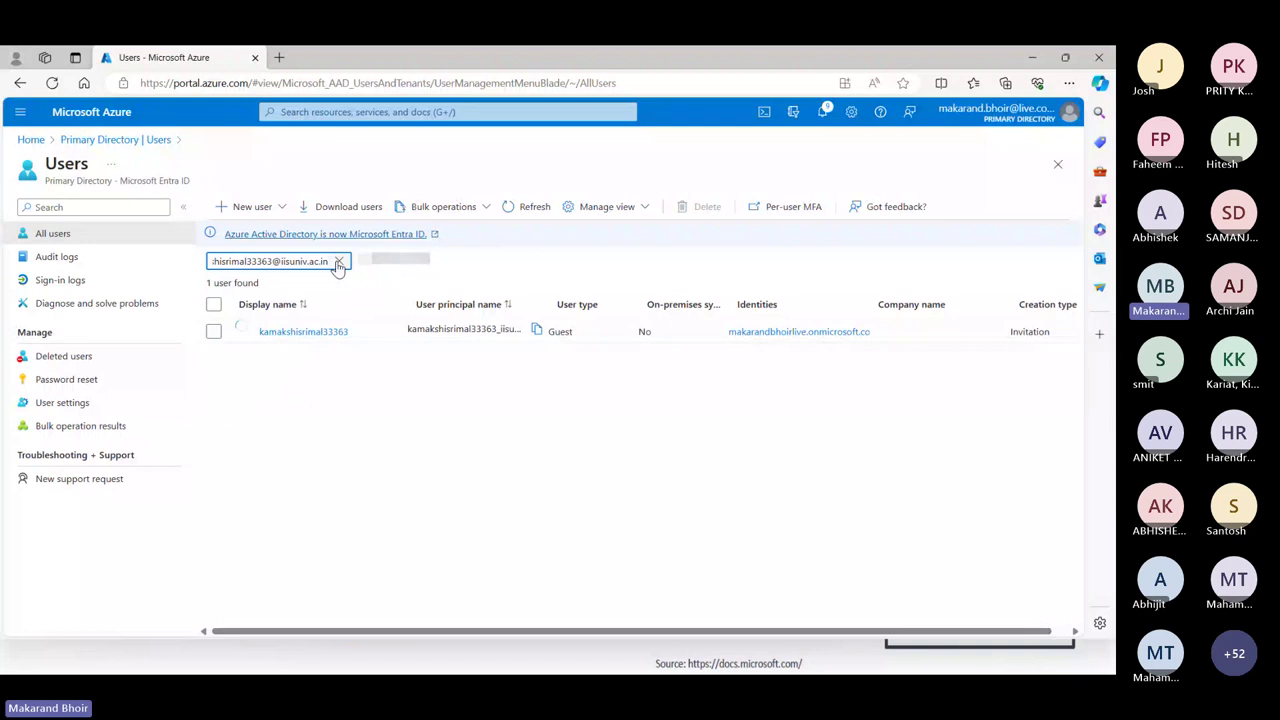
{"action": "key", "text": "Home"}
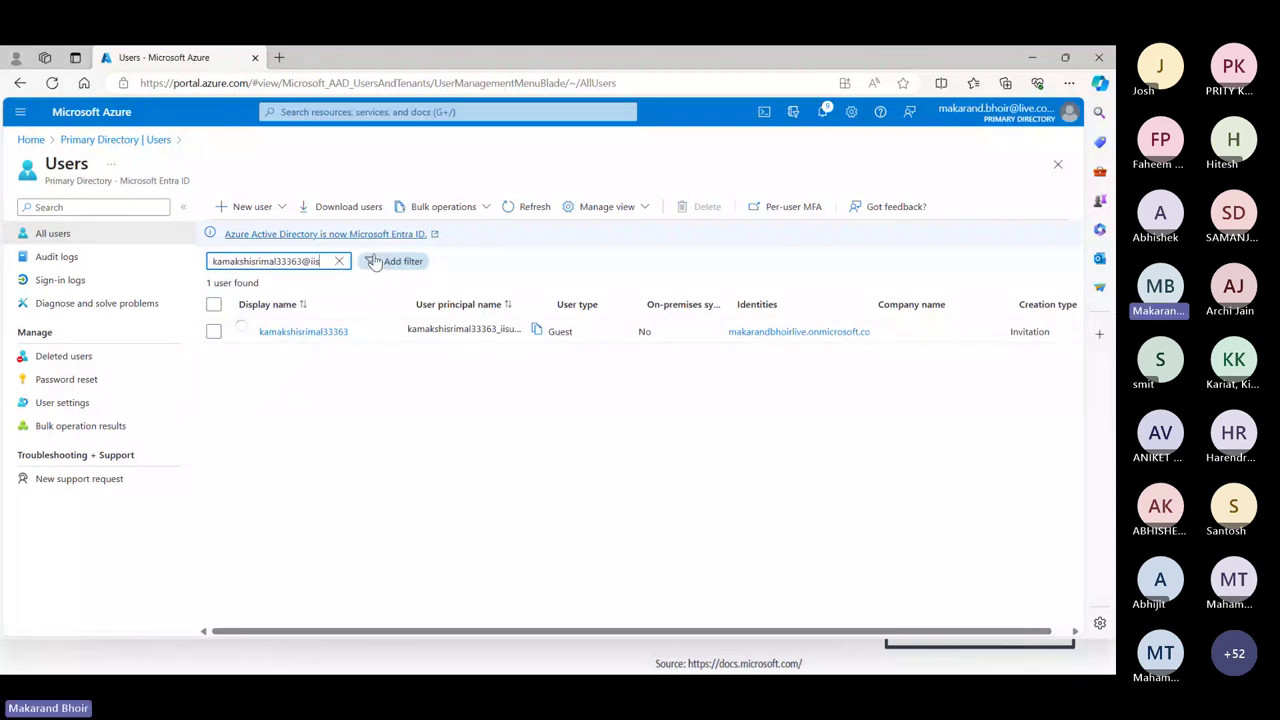
{"action": "key", "text": "Escape"}
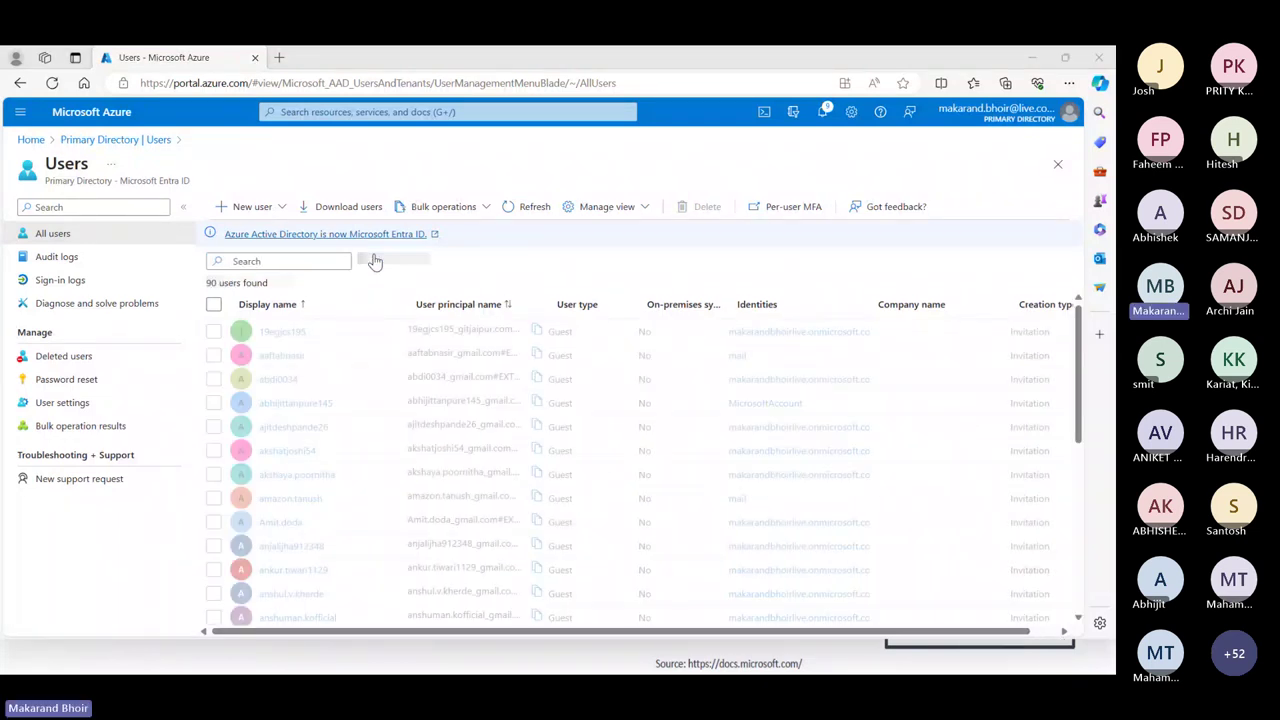
{"action": "key", "text": "alt+Tab"}
{"action": "key", "text": "alt+Tab"}
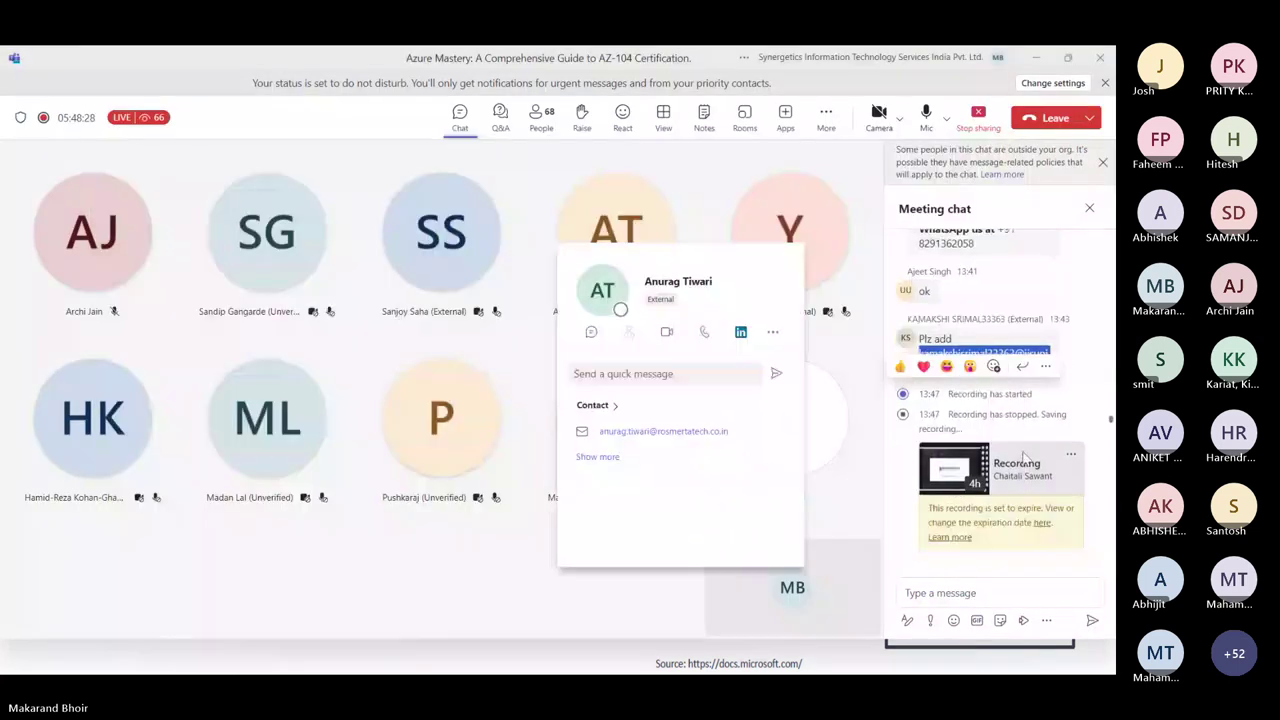
Dismiss the Clock timer-done notification in the Teams meeting
{"action": "scroll", "coordinate": [1025, 458], "scroll_direction": "down", "scroll_amount": 5}
{"action": "scroll", "coordinate": [1022, 458], "scroll_direction": "down", "scroll_amount": 10}
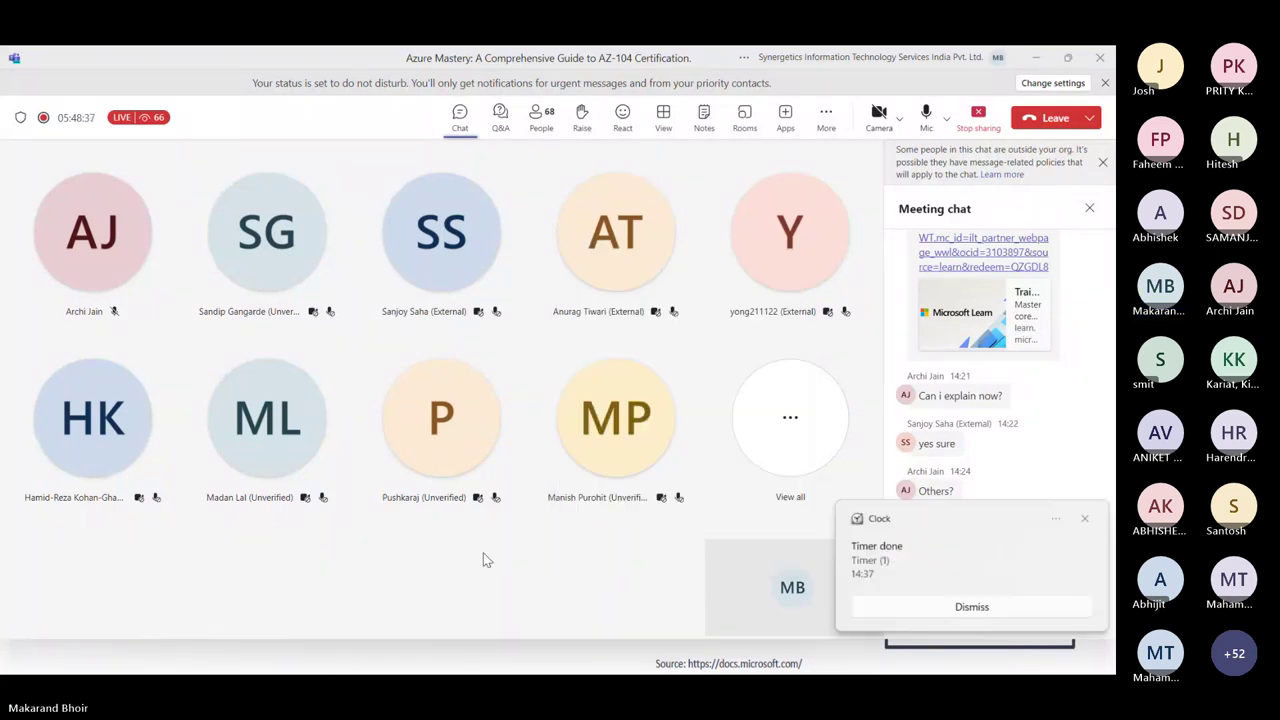
{"action": "left_click", "coordinate": [999, 606]}
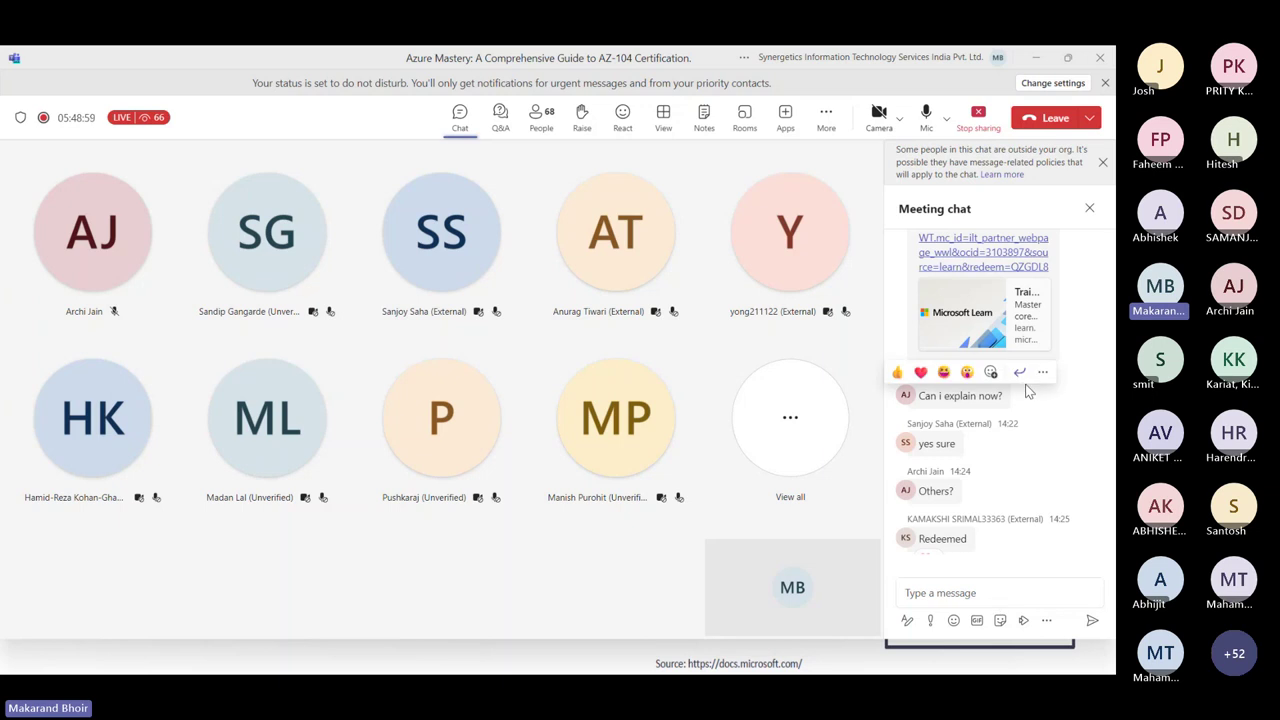
Scroll the meeting chat down to the latest 'redeemed' and 'Done' replies
{"action": "scroll", "coordinate": [1034, 386], "scroll_direction": "down", "scroll_amount": 5}
{"action": "scroll", "coordinate": [1034, 389], "scroll_direction": "down", "scroll_amount": 10}
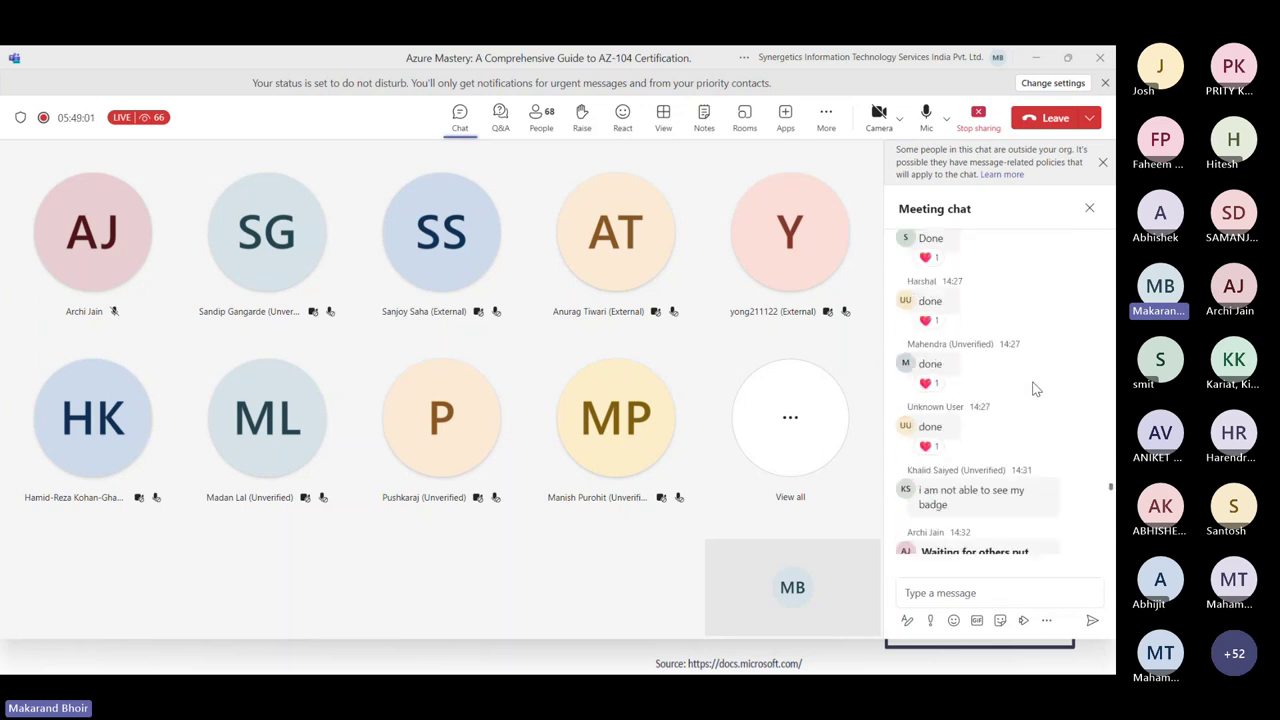
{"action": "scroll", "coordinate": [1034, 389], "scroll_direction": "down", "scroll_amount": 10}
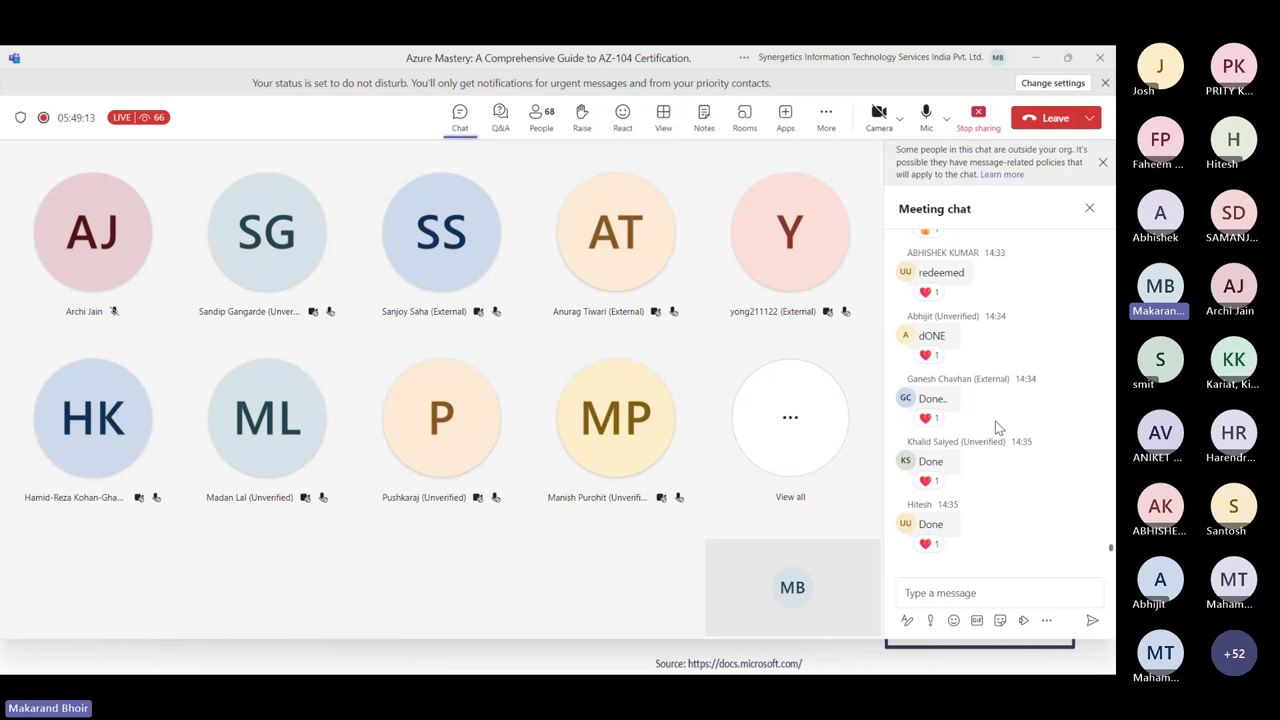
{"action": "key", "text": "alt+Tab"}
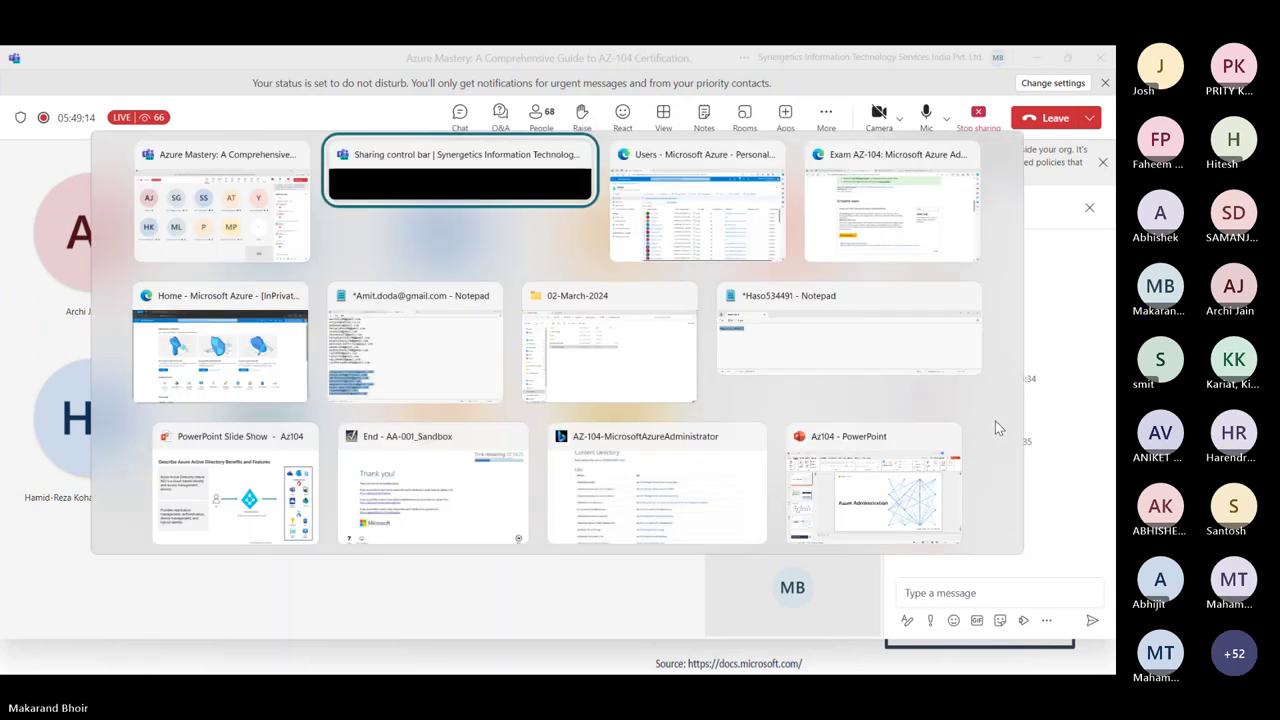
Go from the Users list up to the Primary Directory overview in Azure
{"action": "key", "text": "alt+Tab"}
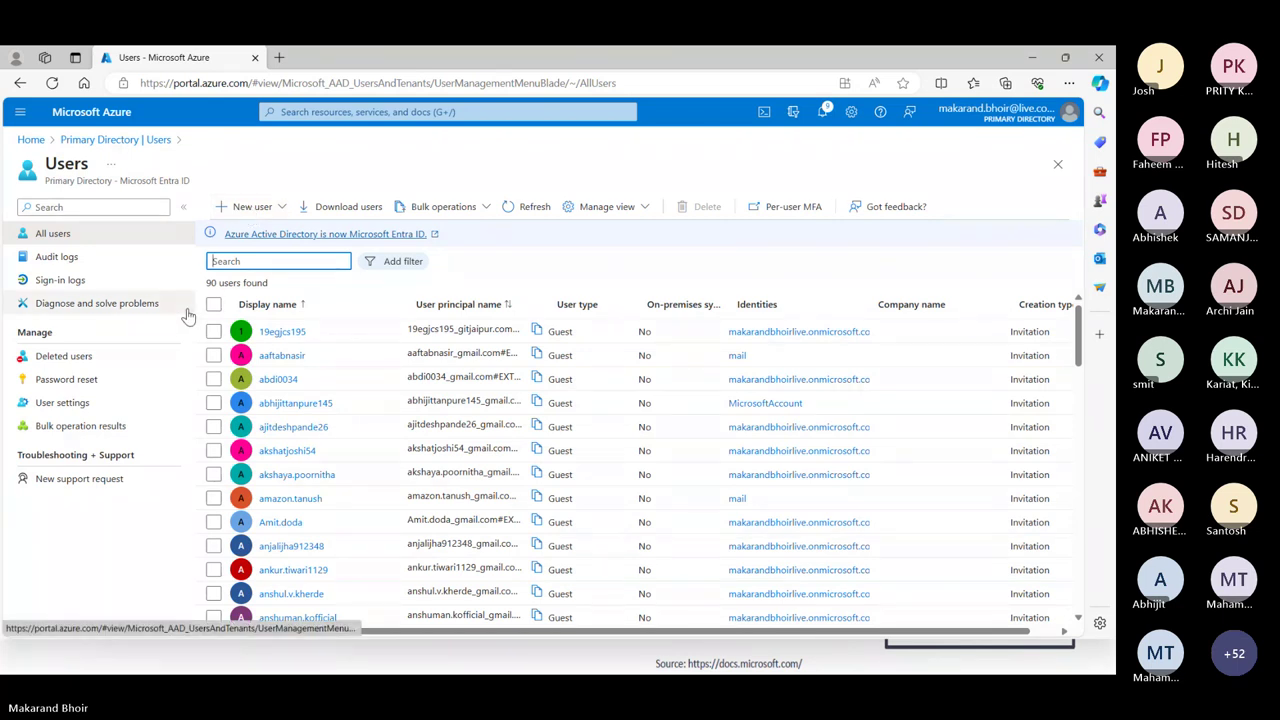
{"action": "left_click", "coordinate": [102, 140]}
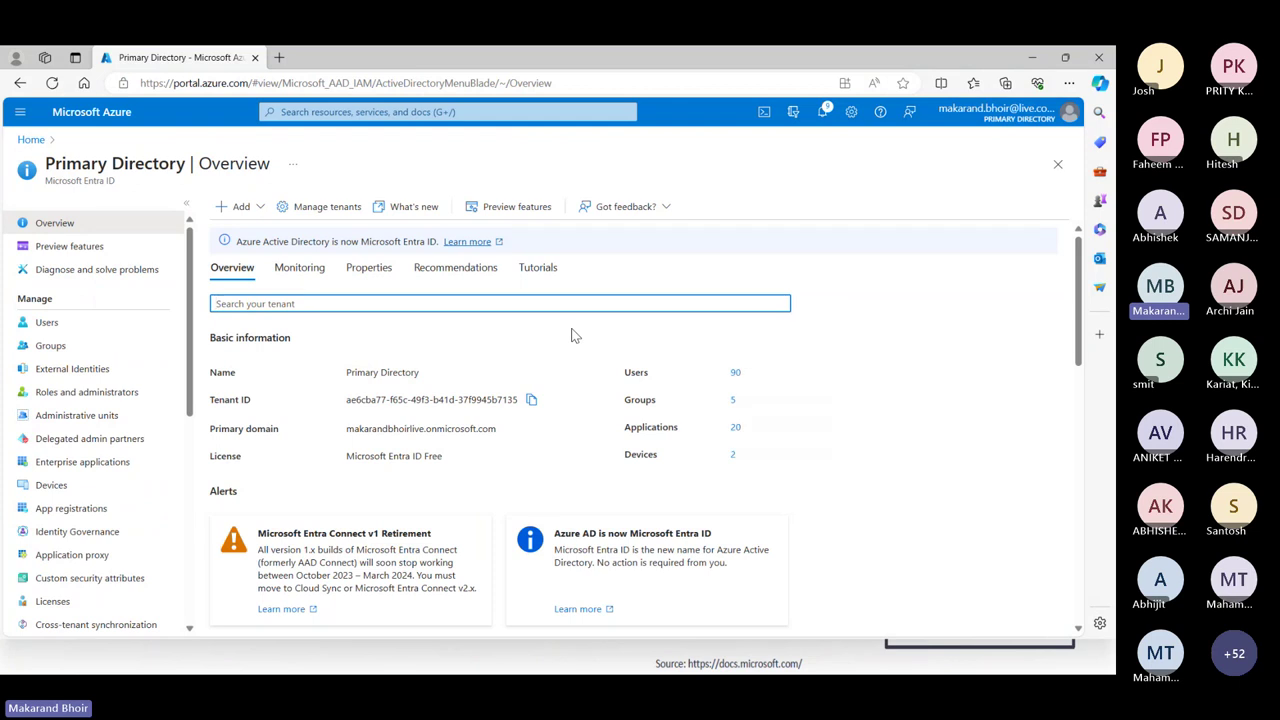
{"action": "key", "text": "alt+Tab"}
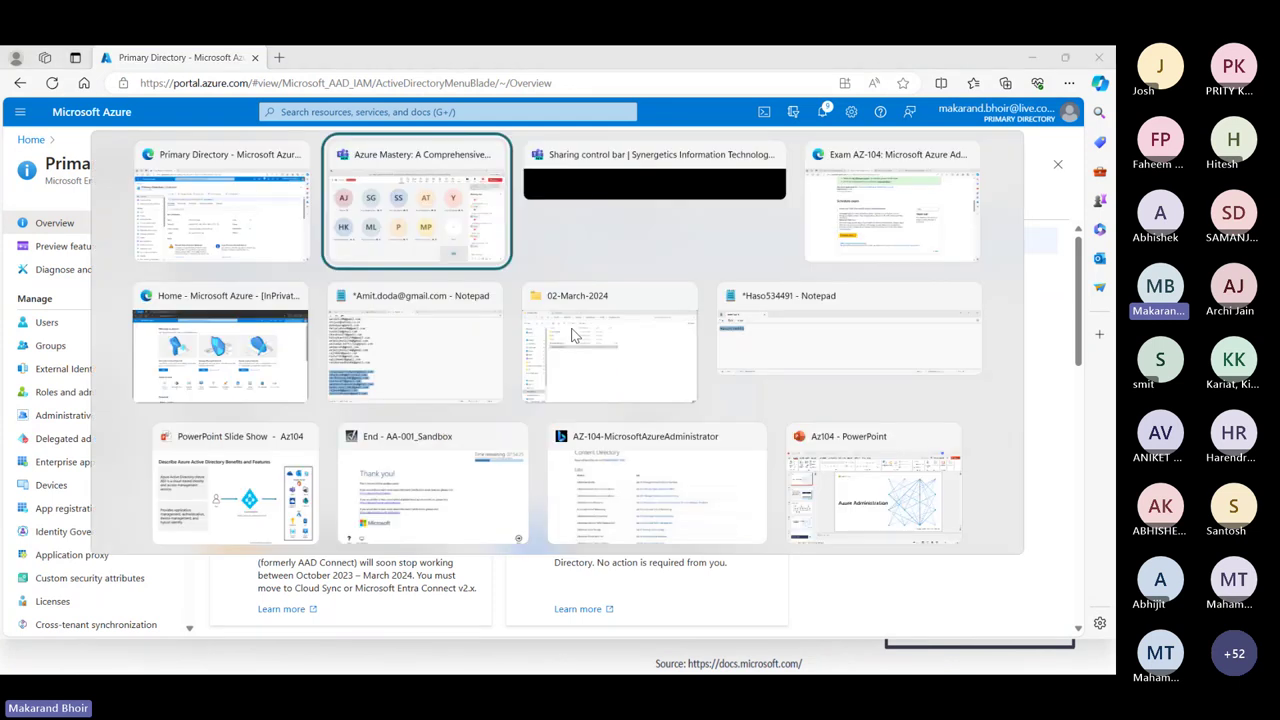
{"action": "key", "text": "Escape"}
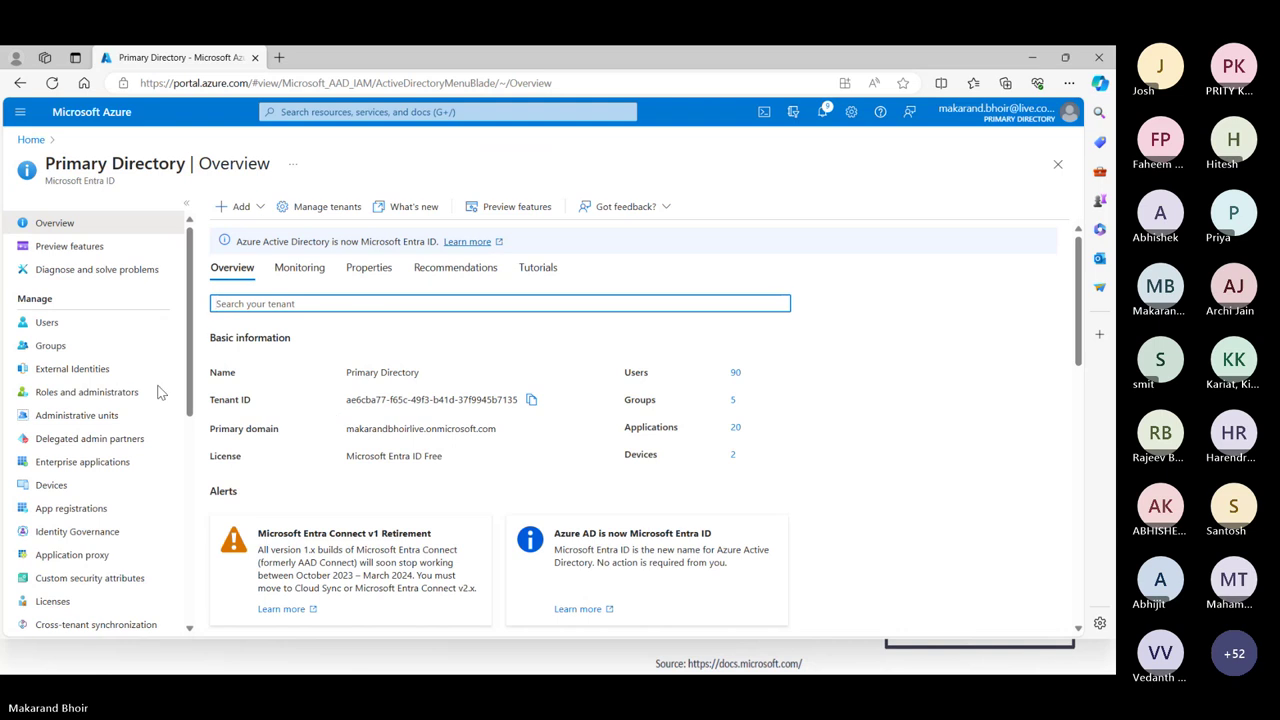
Browse the directory's Roles and administrators list, then return to the Primary Directory overview
{"action": "left_click", "coordinate": [157, 392]}
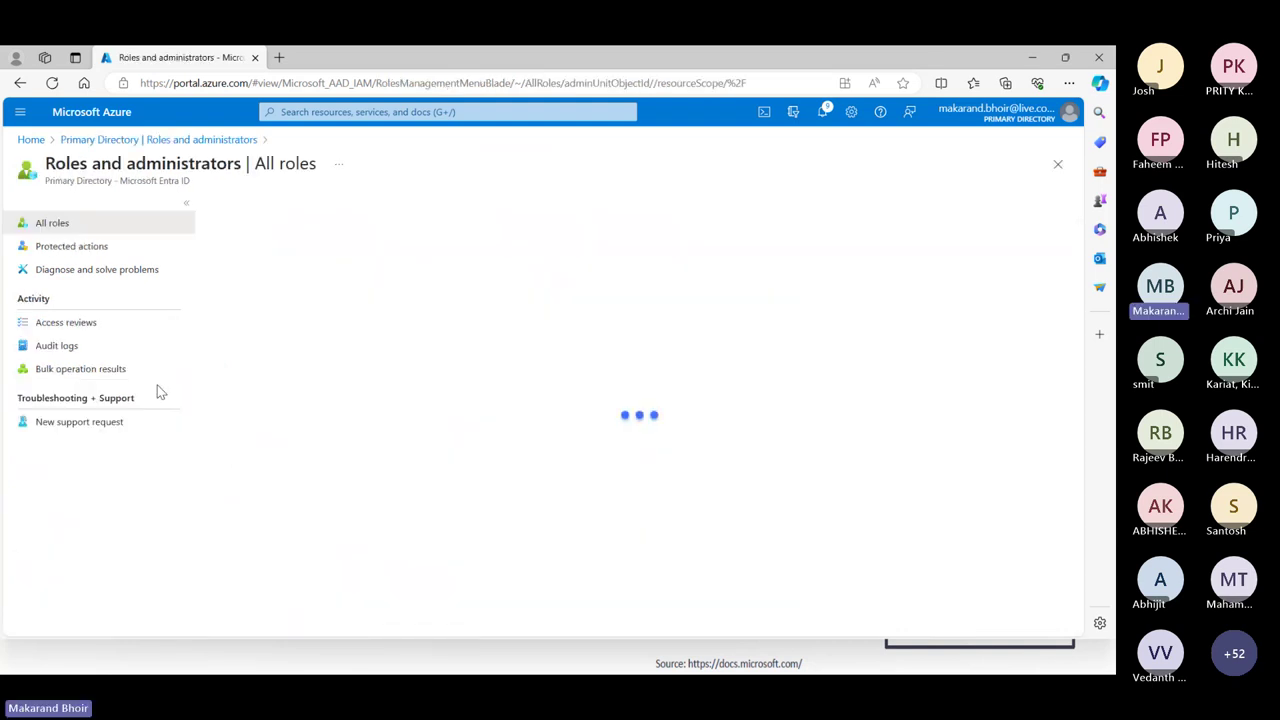
{"action": "triple_click", "coordinate": [157, 395]}
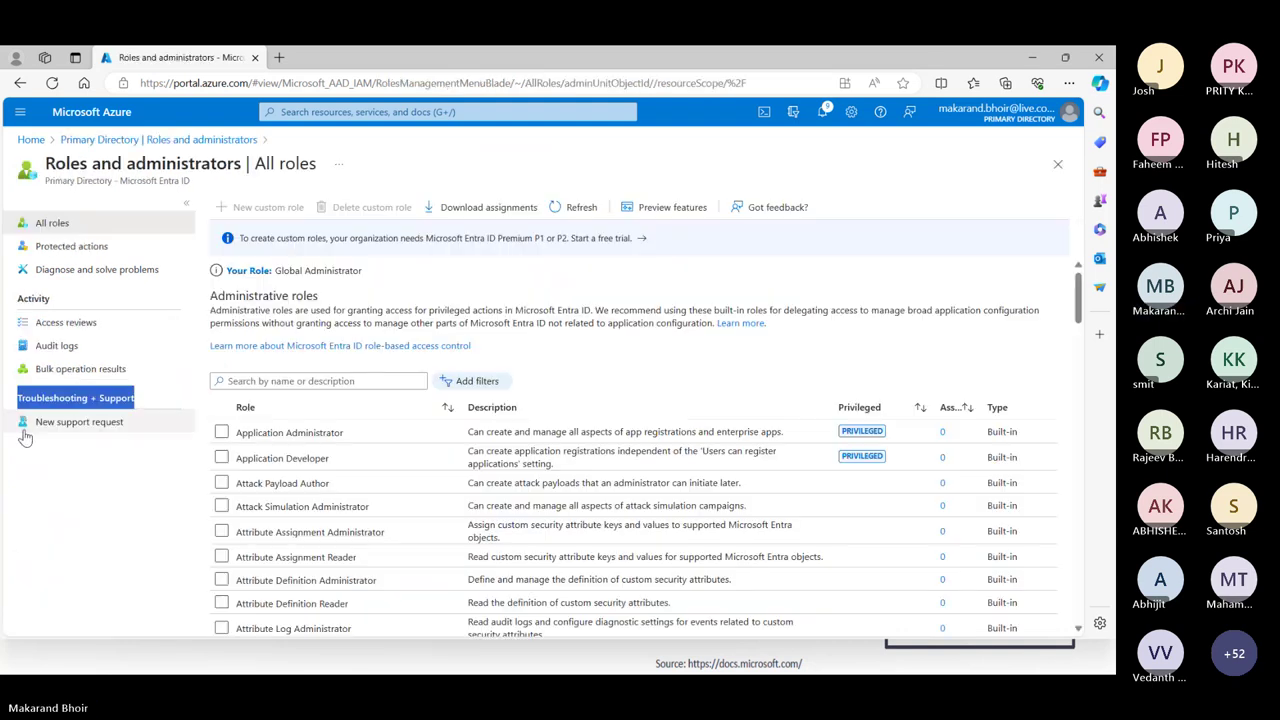
{"action": "left_click", "coordinate": [100, 142]}
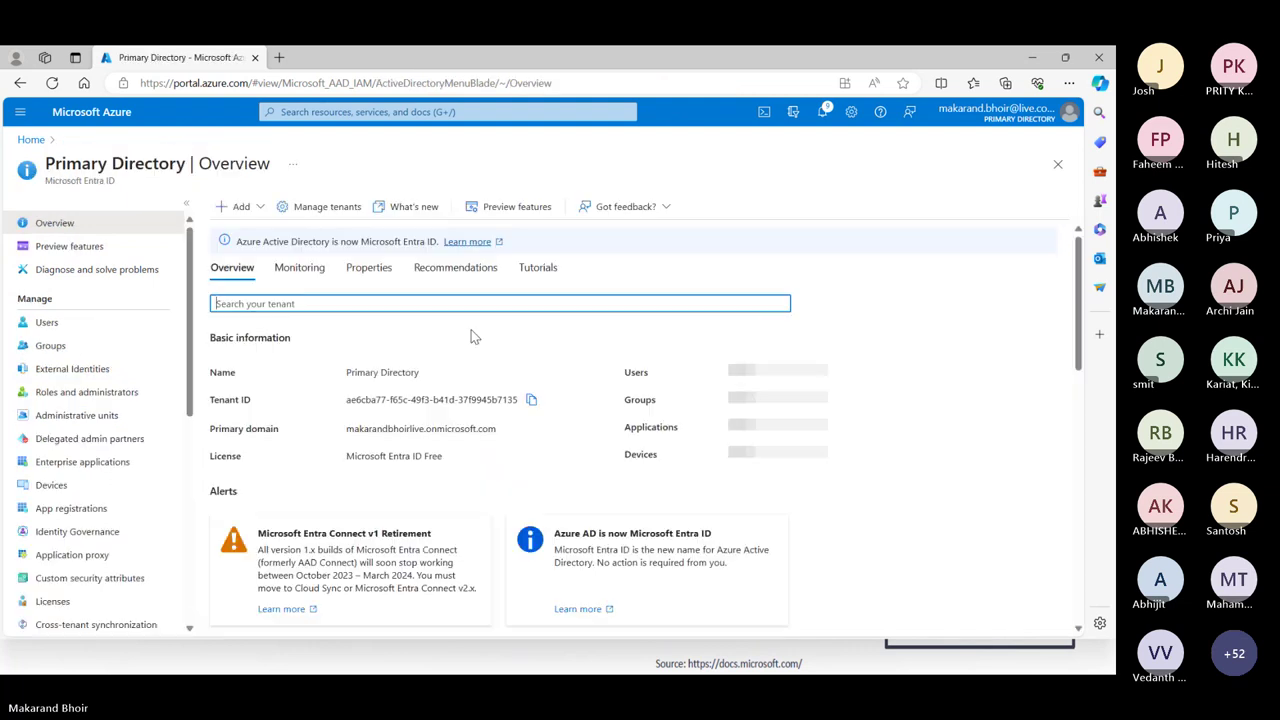
{"action": "key", "text": "alt+Tab"}
{"action": "left_click_drag", "start_coordinate": [471, 334], "coordinate": [592, 432]}
{"action": "left_click", "coordinate": [457, 592]}
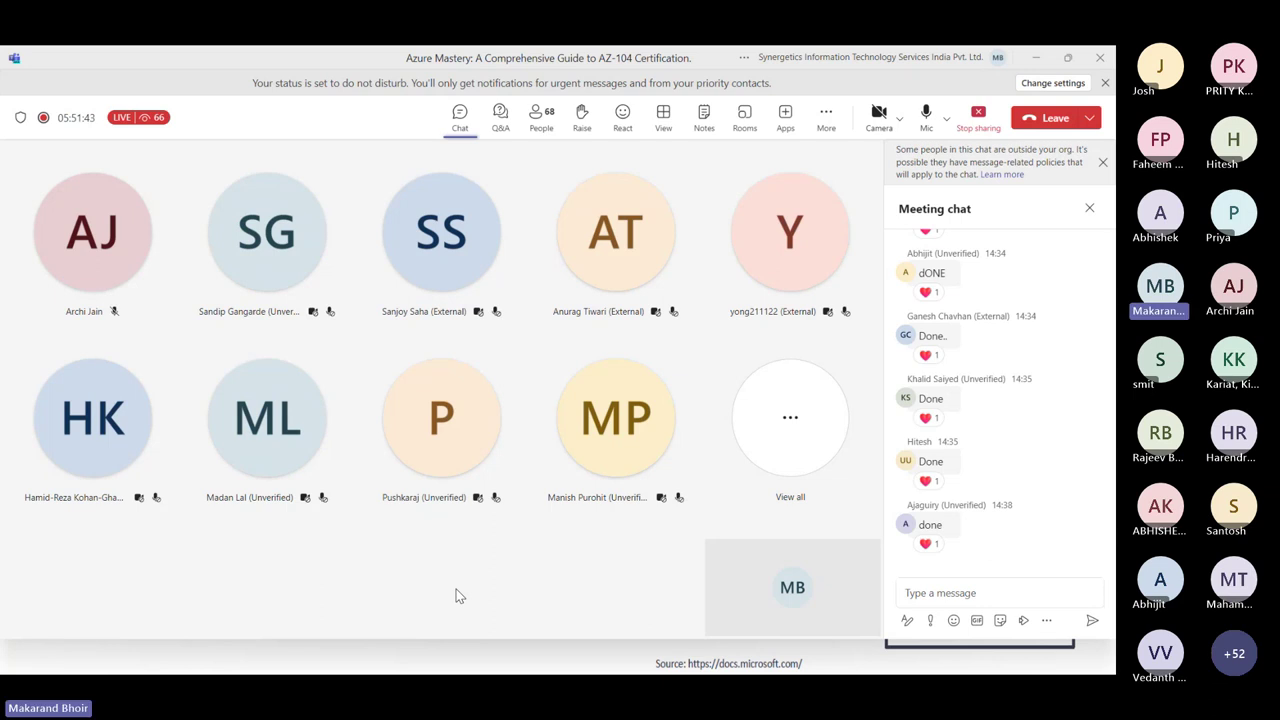
{"action": "key", "text": "super"}
{"action": "type", "text": "p"}
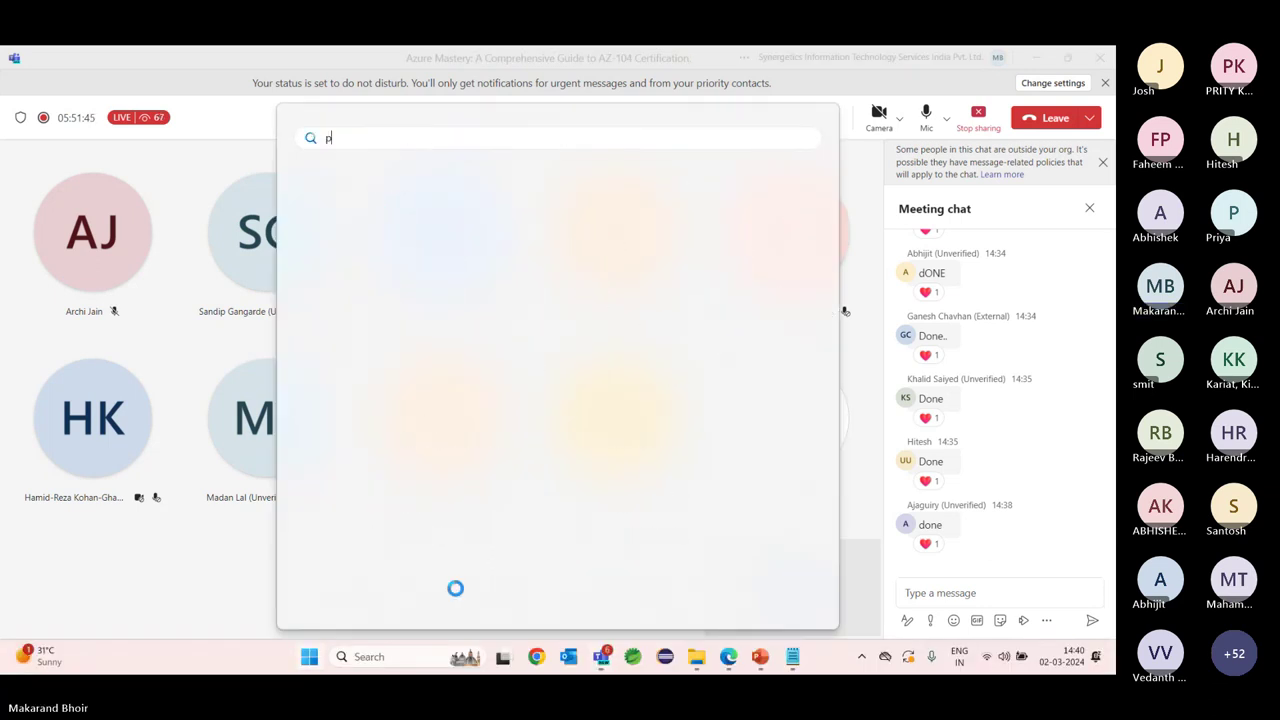
{"action": "type", "text": "ostman"}
{"action": "left_click", "coordinate": [457, 590]}
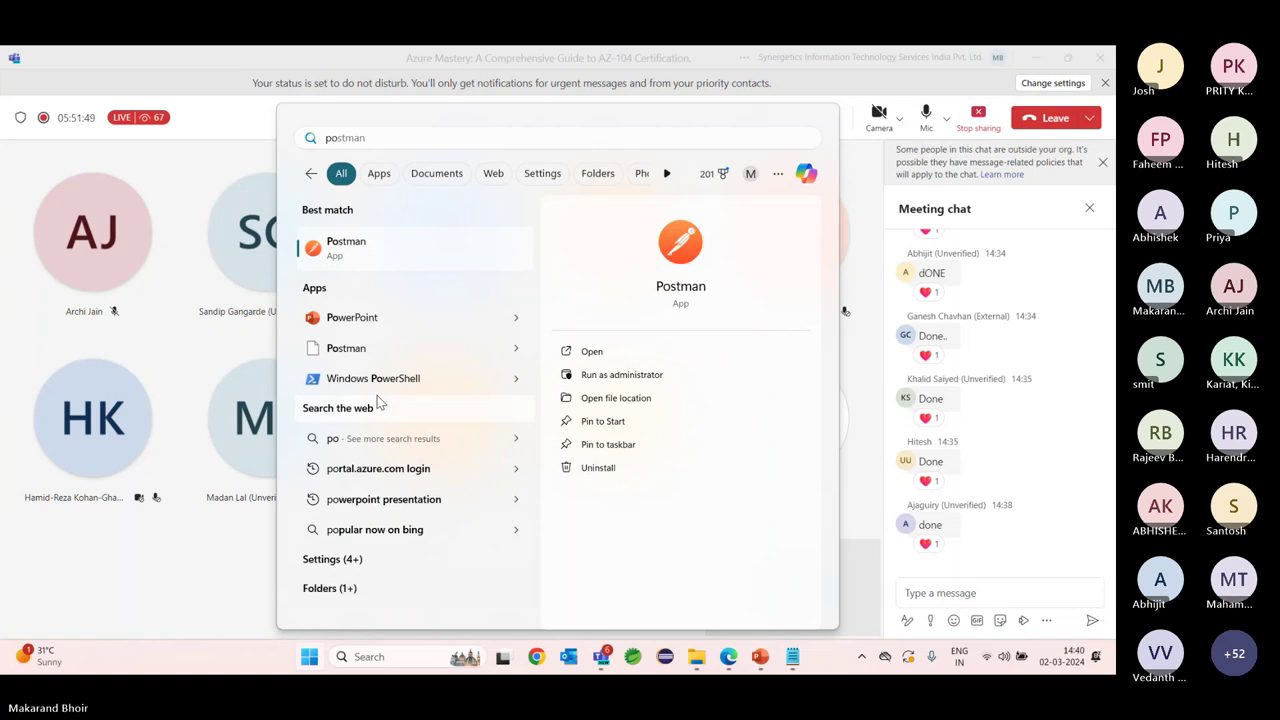
{"action": "left_click", "coordinate": [378, 402]}
{"action": "left_click", "coordinate": [378, 400]}
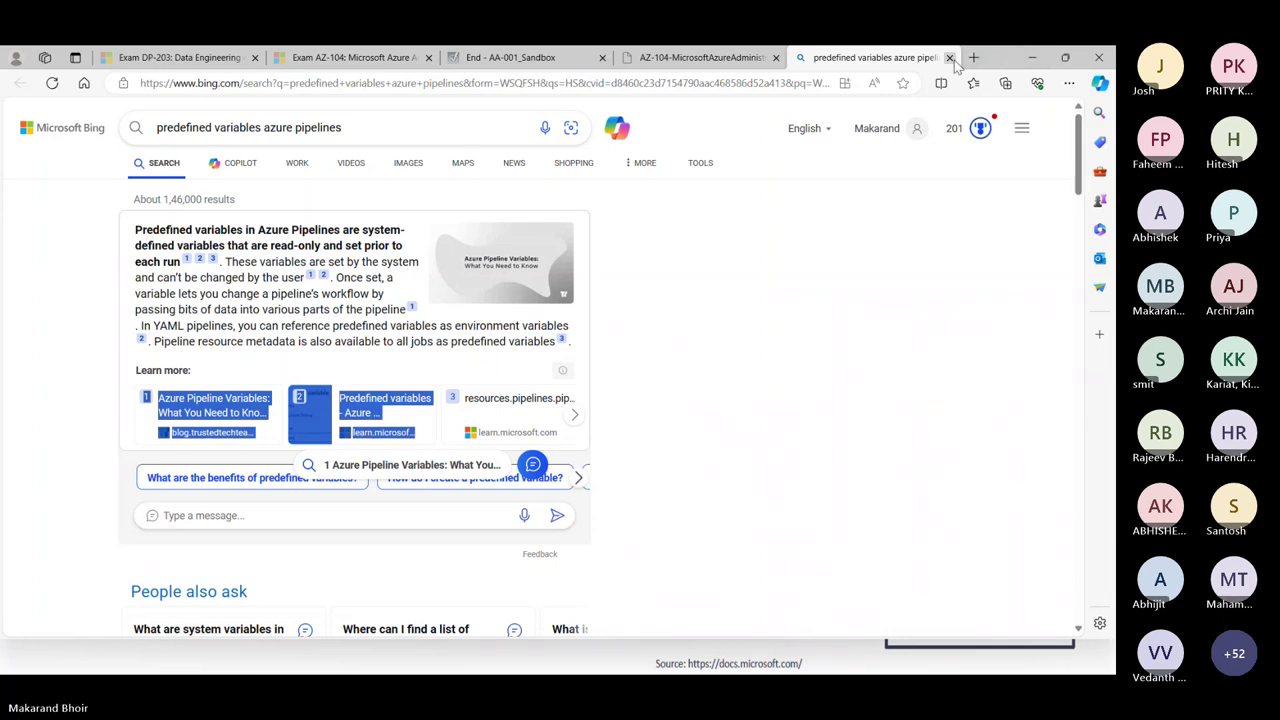
{"action": "left_click", "coordinate": [950, 58]}
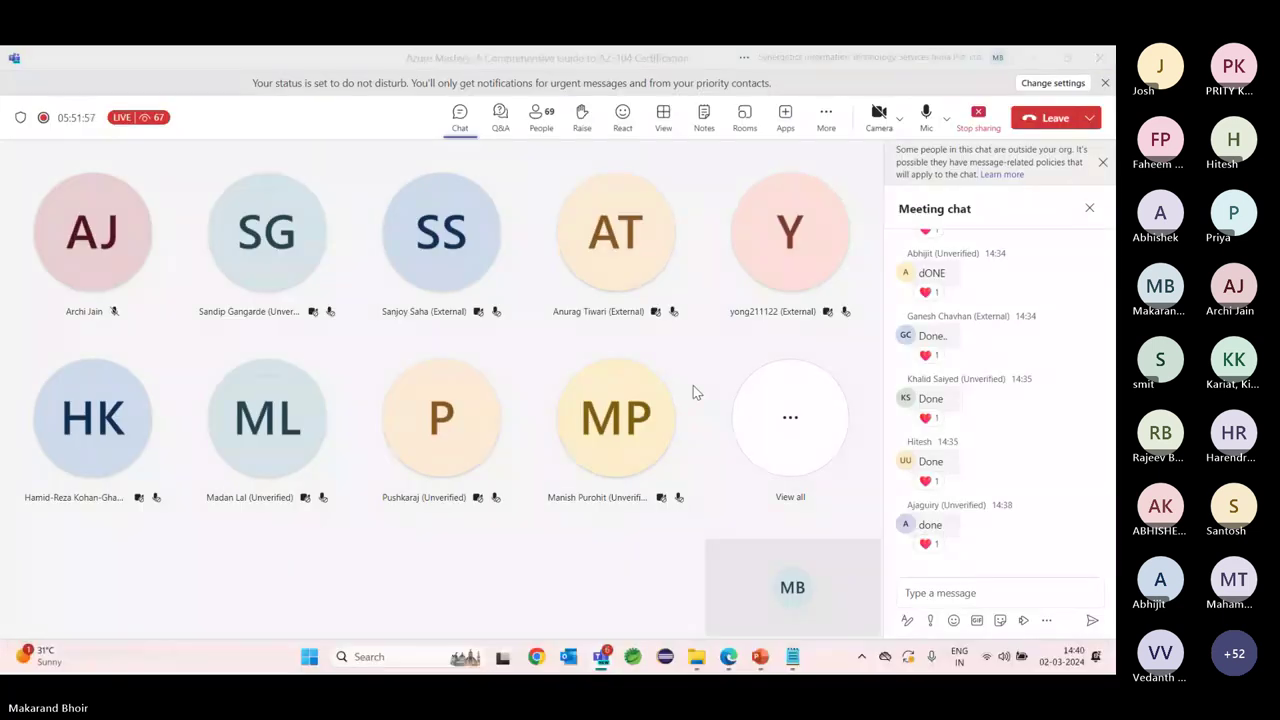
Load portal.azure.com/#home in a new Edge window, then draw a blue line on the whiteboard
{"action": "key", "text": "super"}
{"action": "left_click", "coordinate": [396, 243]}
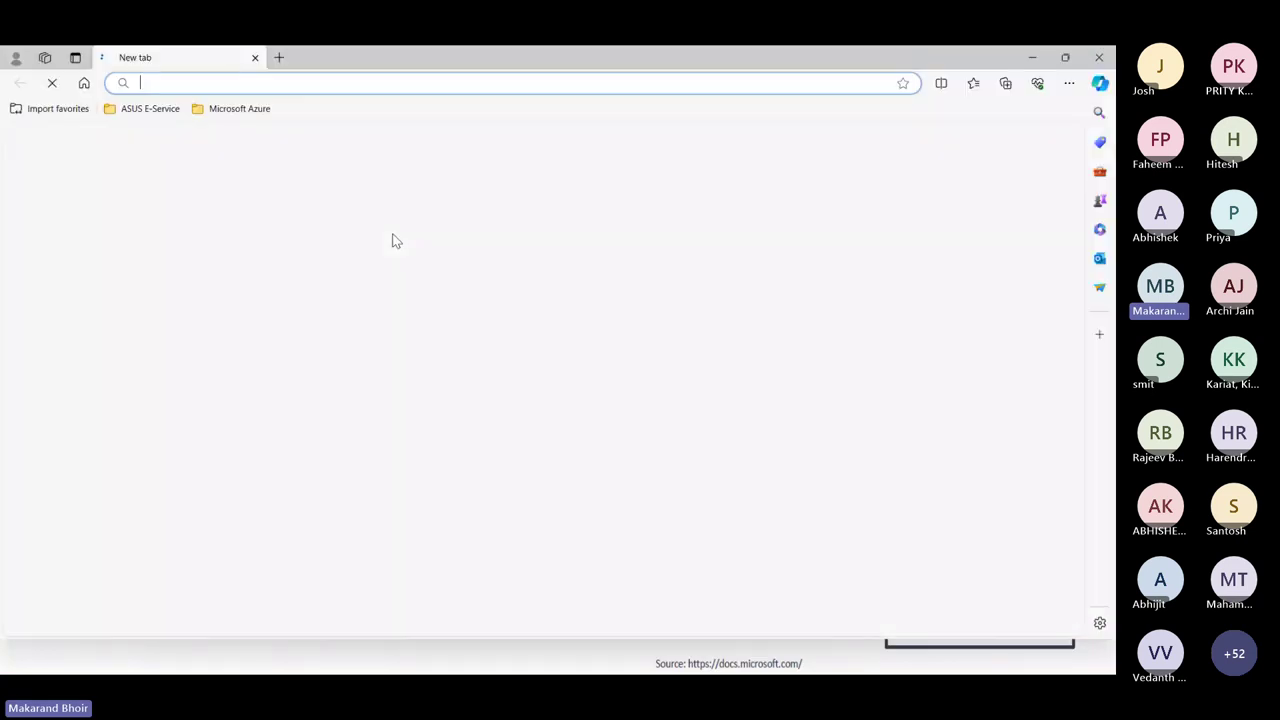
{"action": "type", "text": "po"}
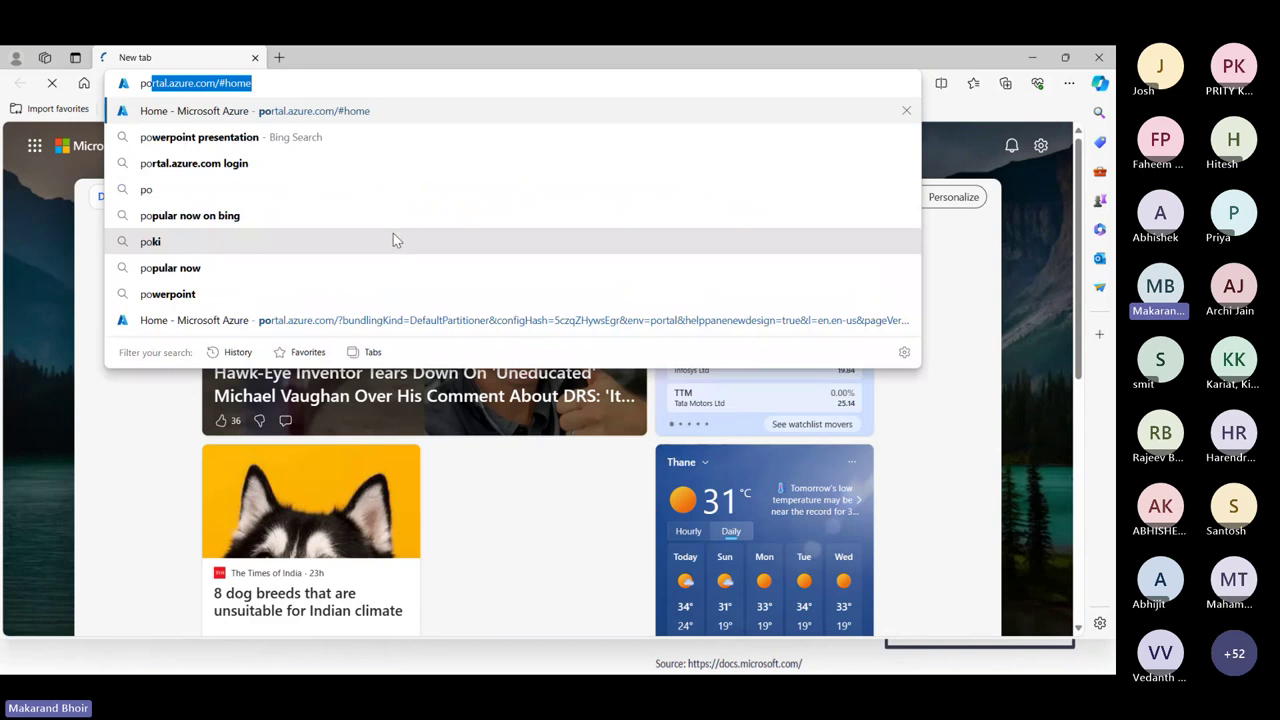
{"action": "key", "text": "Return"}
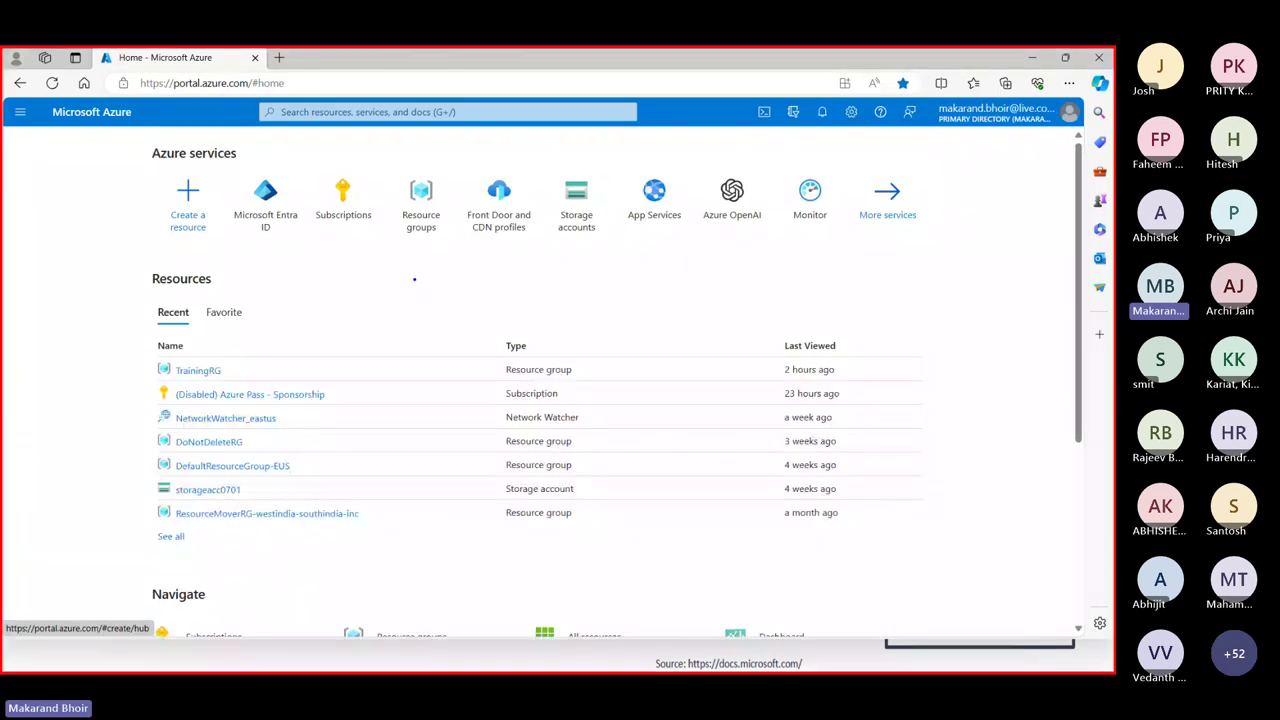
{"action": "left_click_drag", "start_coordinate": [406, 280], "coordinate": [690, 204]}
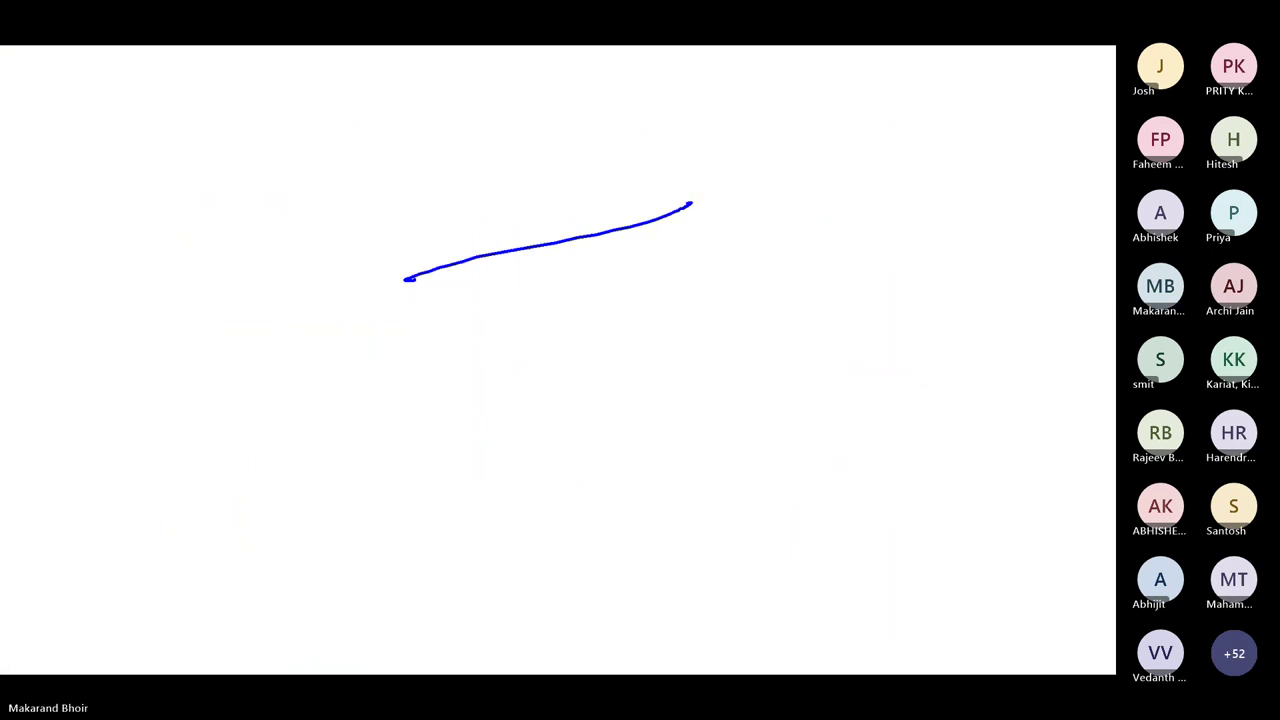
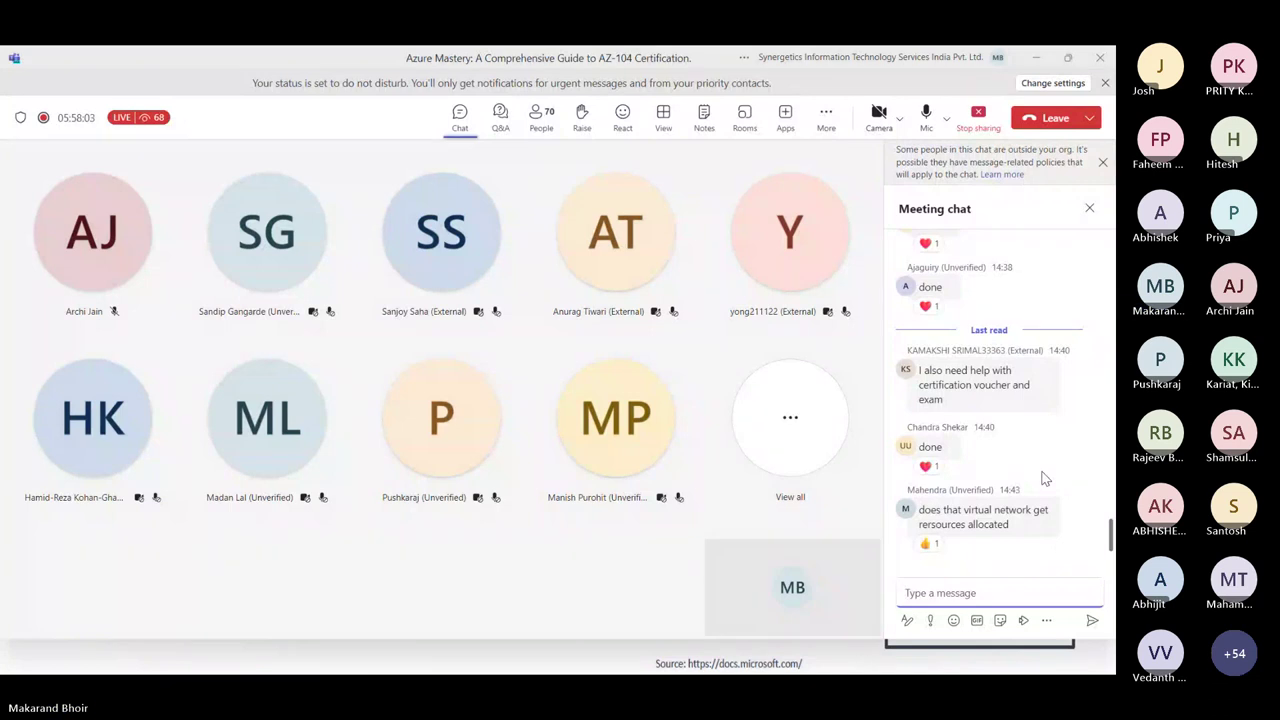
Switch from the Teams meeting to the Azure portal home page in Edge
{"action": "key", "text": "alt+Tab"}
{"action": "key", "text": "alt+Tab"}
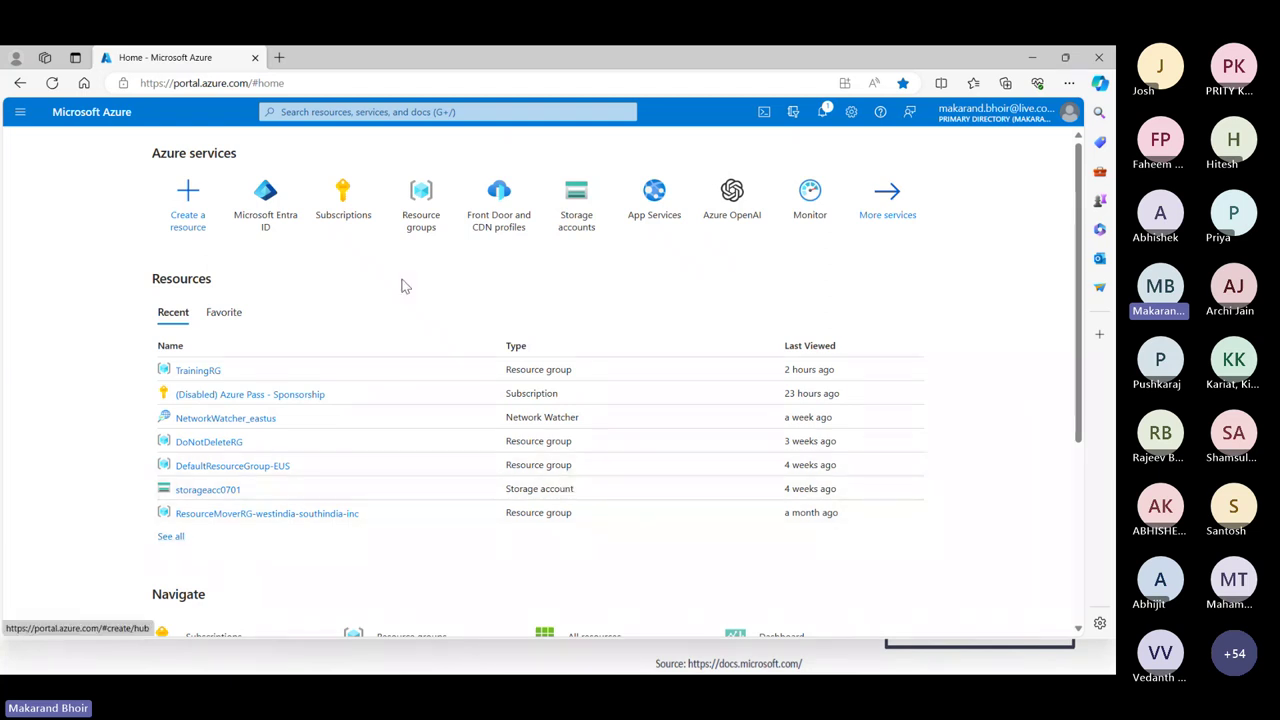
Show resource groups filtered to the Visual Studio Enterprise Subscription
{"action": "mouse_move", "coordinate": [366, 237]}
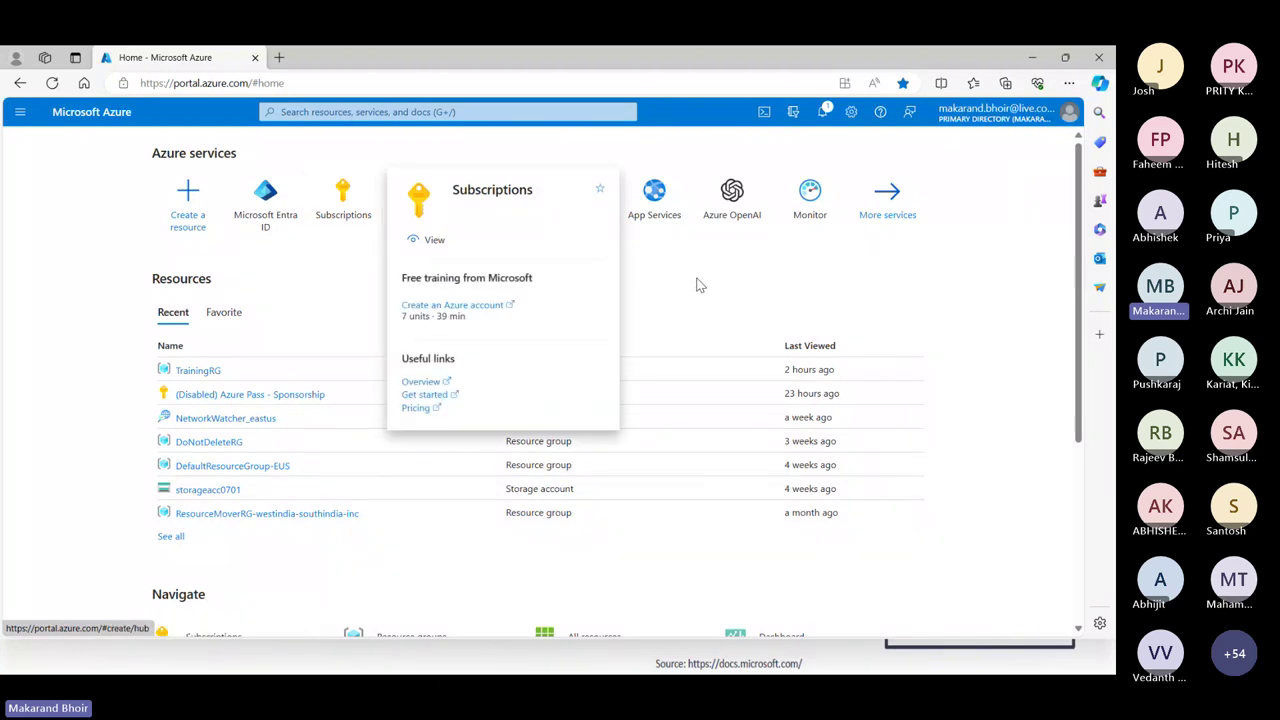
{"action": "left_click", "coordinate": [420, 200]}
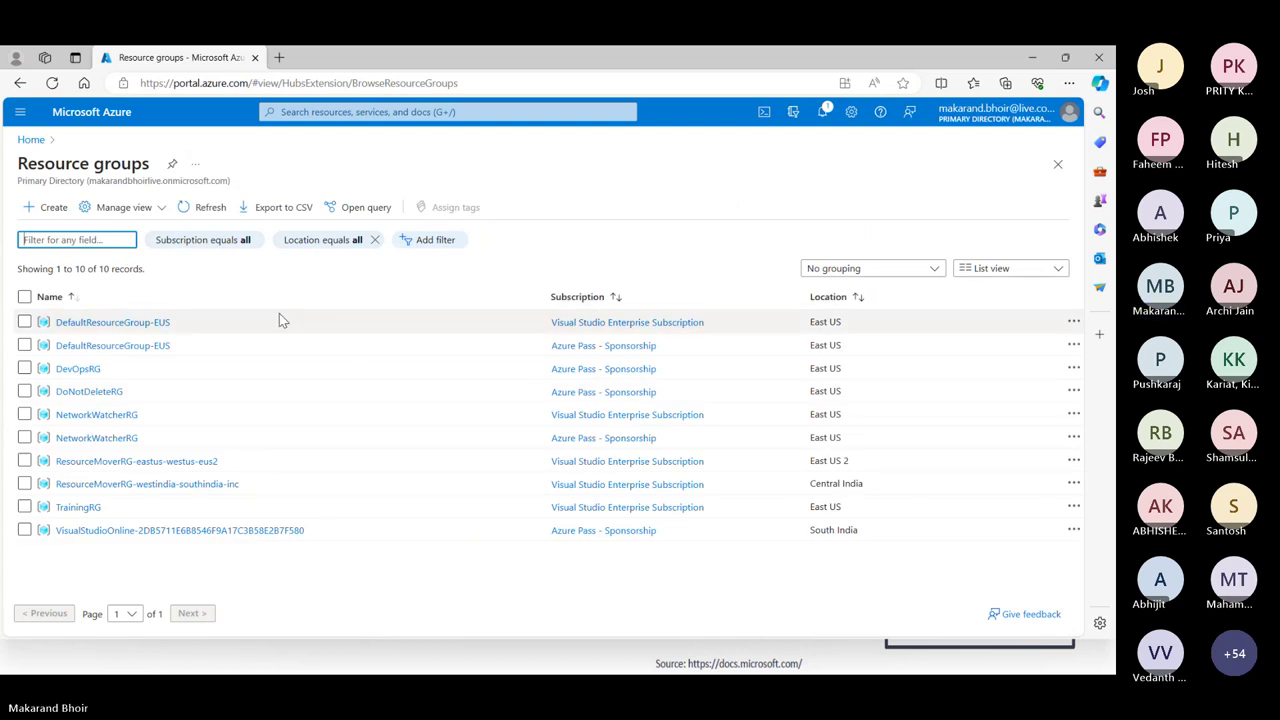
{"action": "left_click", "coordinate": [222, 242]}
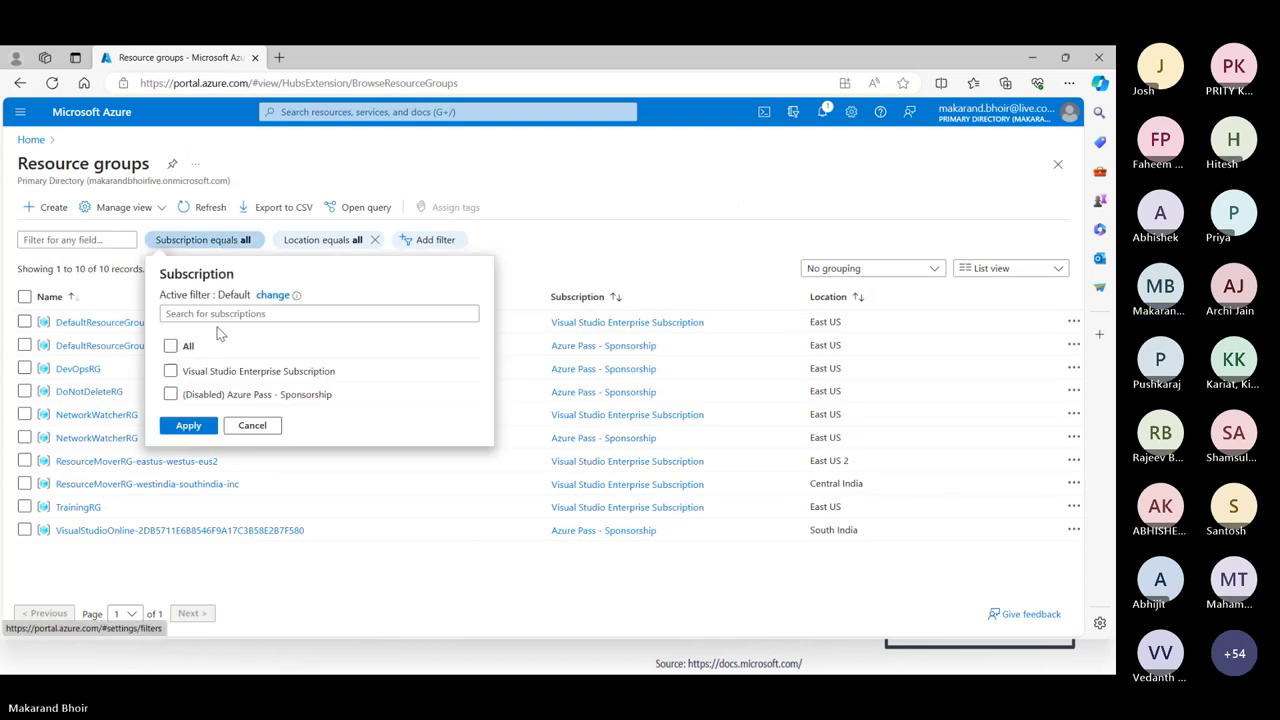
{"action": "left_click", "coordinate": [189, 371]}
{"action": "left_click", "coordinate": [188, 425]}
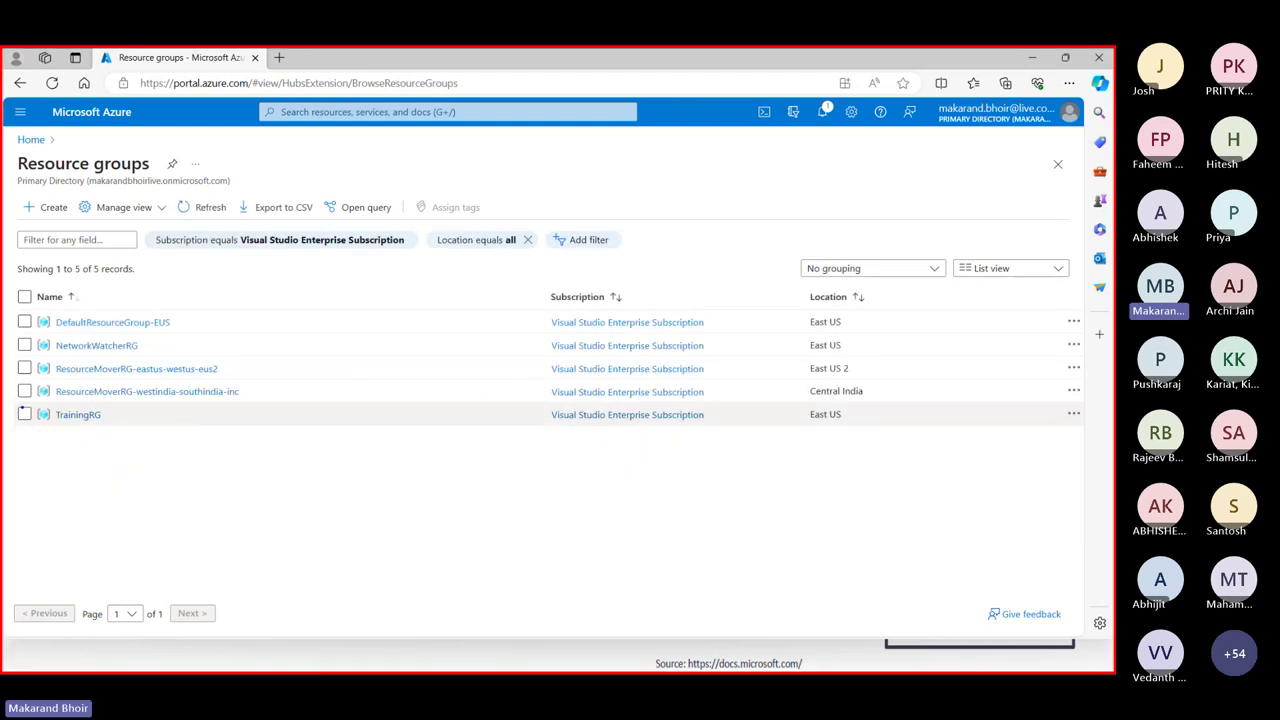
Highlight the TrainingRG row with on-screen annotations, then clear them
{"action": "mouse_move", "coordinate": [10, 402]}
{"action": "left_mouse_down"}
{"action": "mouse_move", "coordinate": [74, 430]}
{"action": "mouse_move", "coordinate": [133, 432]}
{"action": "mouse_move", "coordinate": [157, 462]}
{"action": "left_mouse_up"}
{"action": "key", "text": "ctrl+z"}
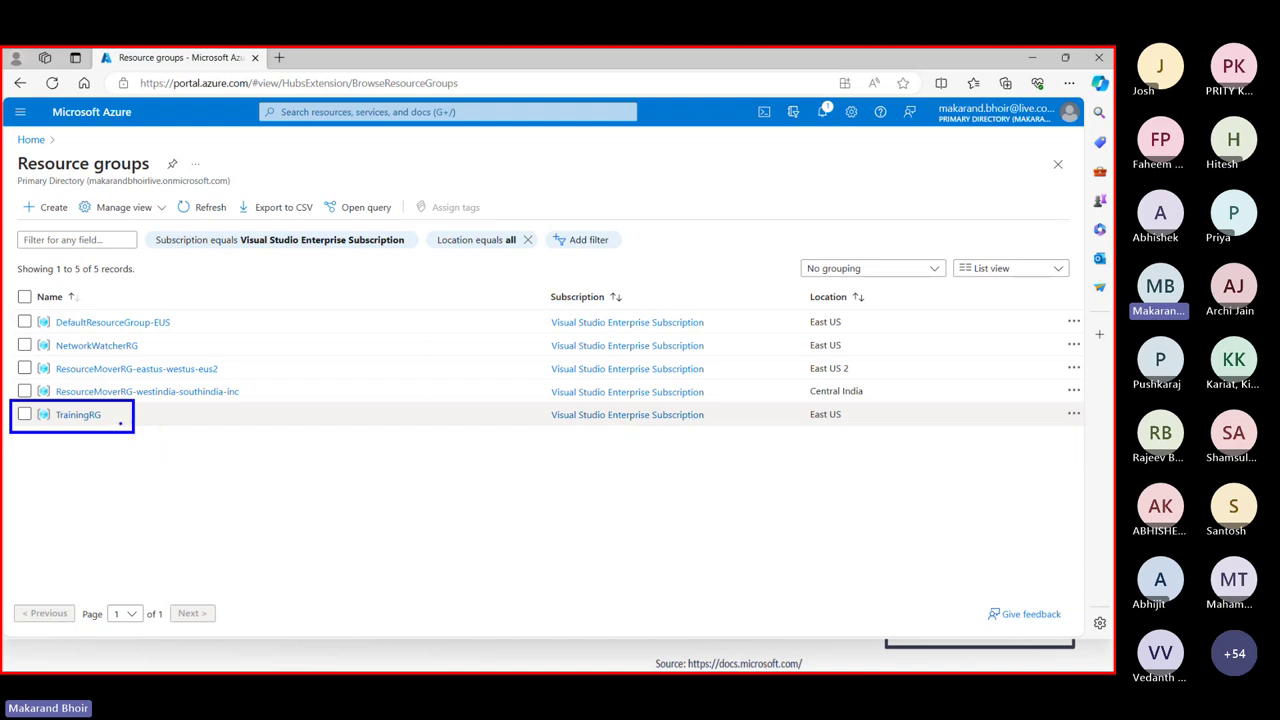
{"action": "left_click_drag", "start_coordinate": [120, 423], "coordinate": [146, 449]}
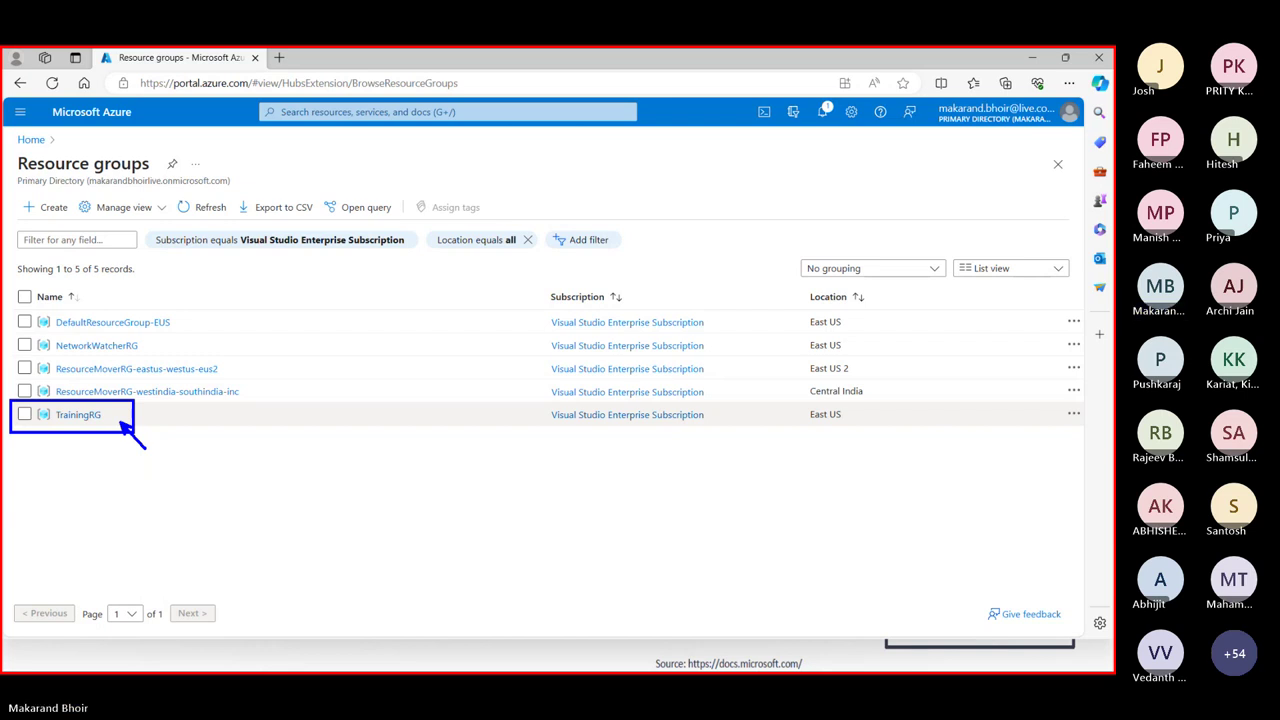
{"action": "key", "text": "Escape"}
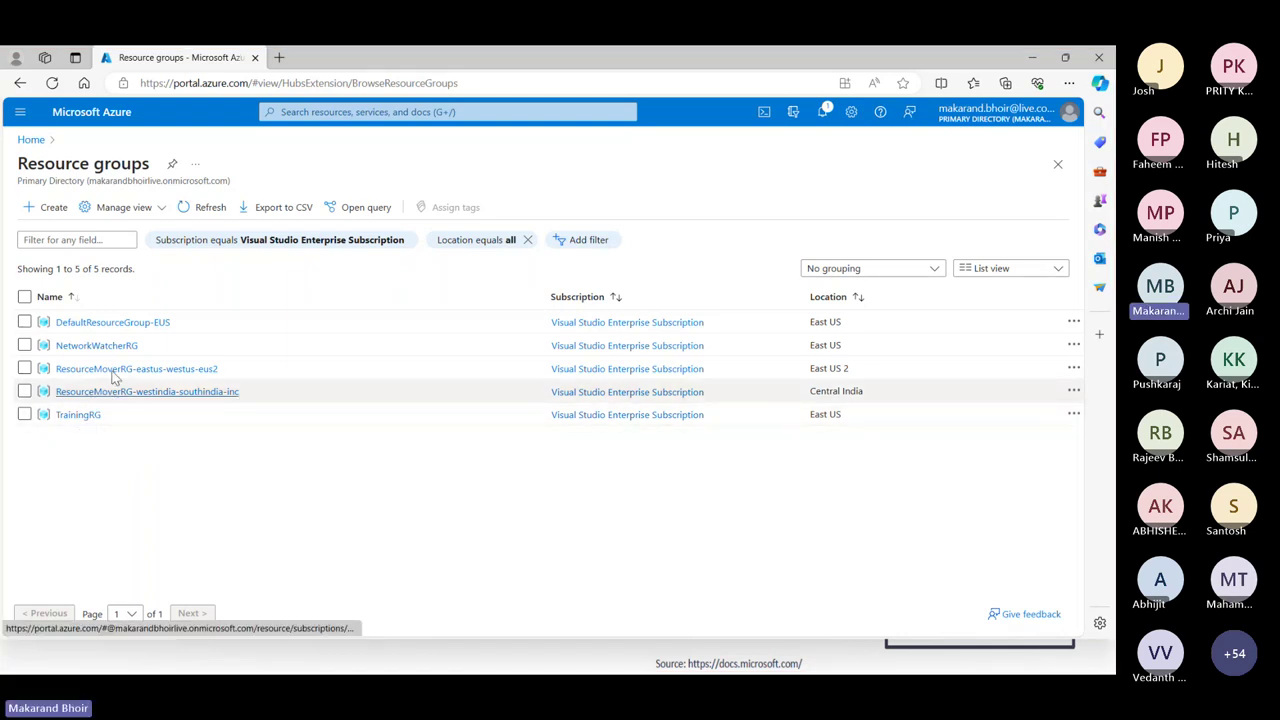
Search the portal for 'virtual' and open the Virtual networks service
{"action": "left_click", "coordinate": [357, 113]}
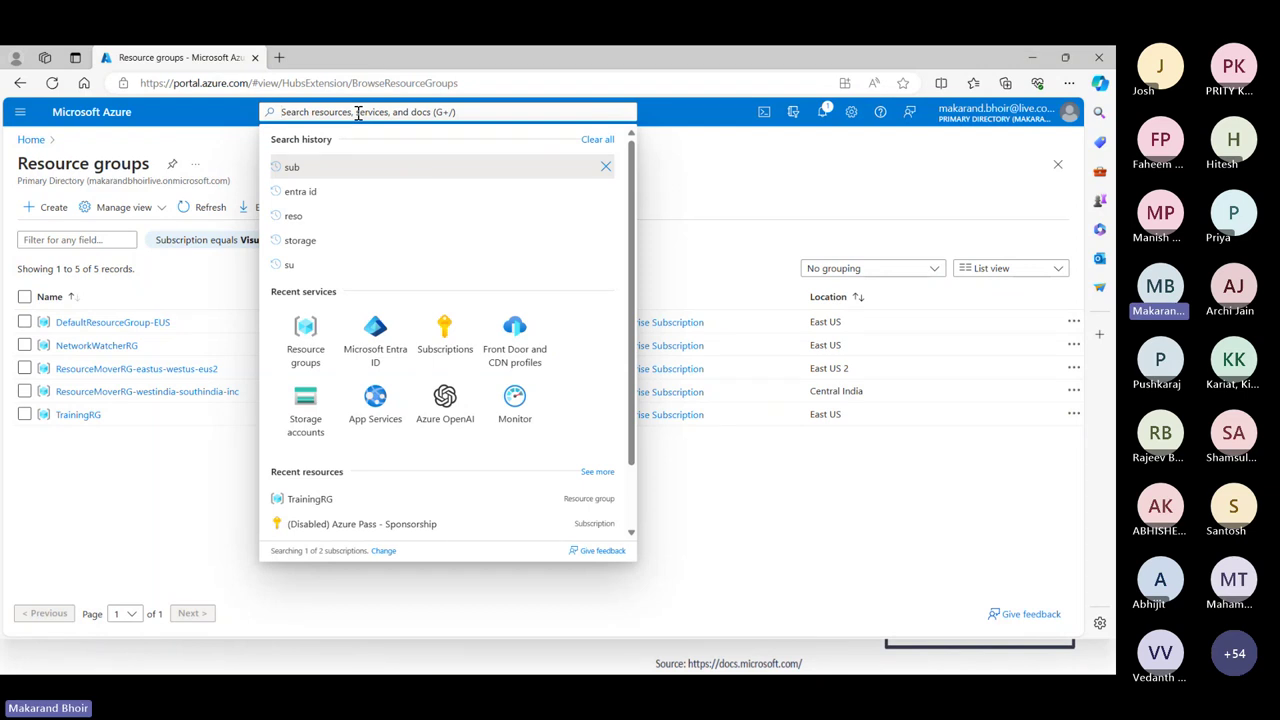
{"action": "type", "text": "virtual"}
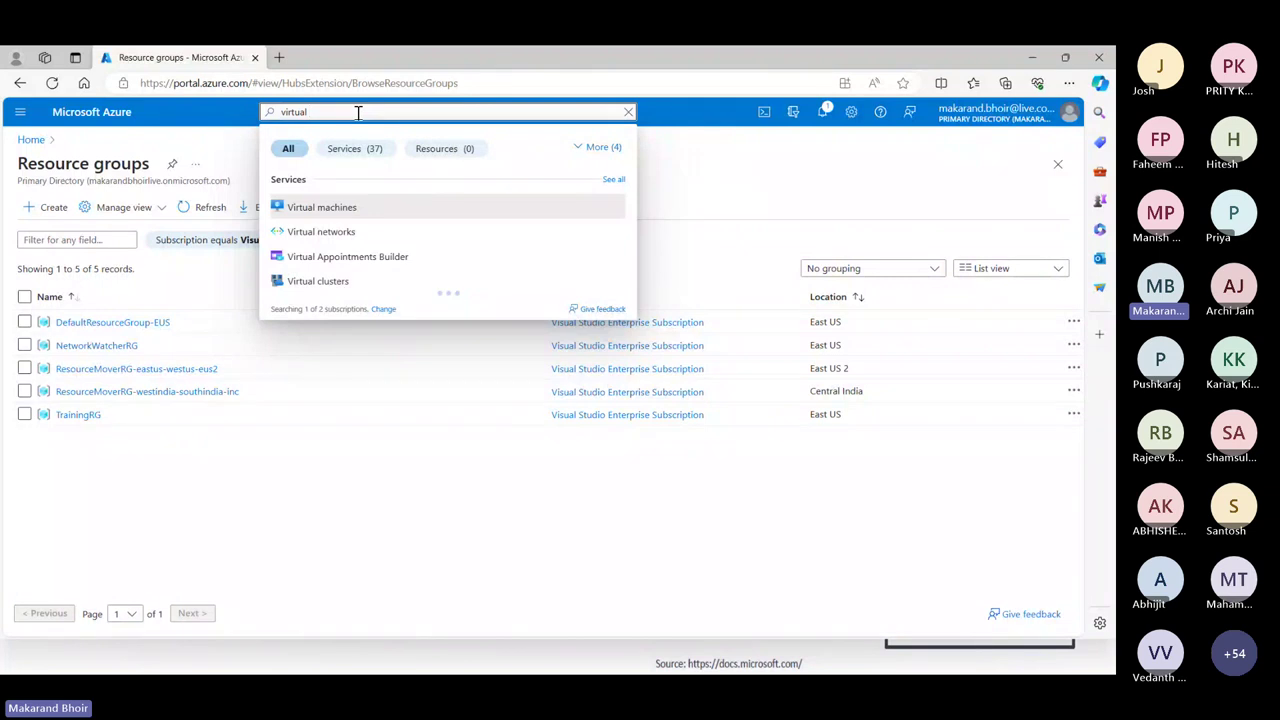
{"action": "left_click_drag", "start_coordinate": [353, 234], "coordinate": [392, 274]}
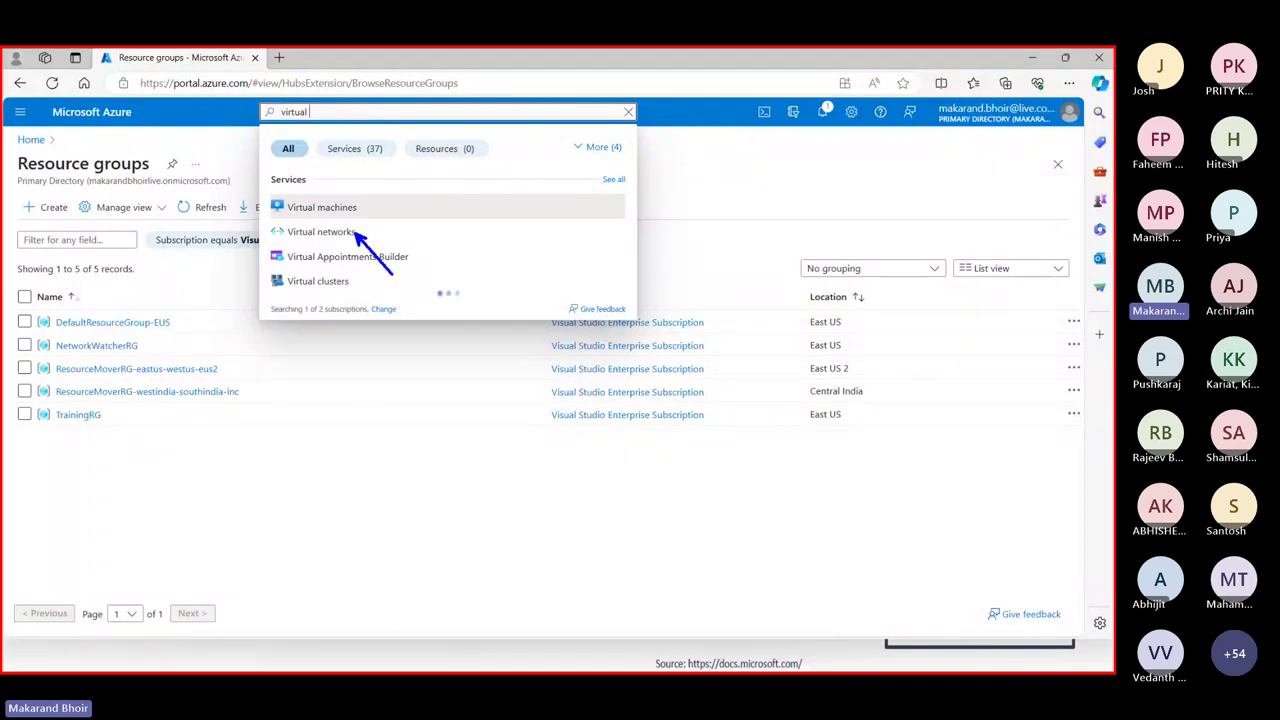
{"action": "left_click_drag", "start_coordinate": [263, 220], "coordinate": [357, 243]}
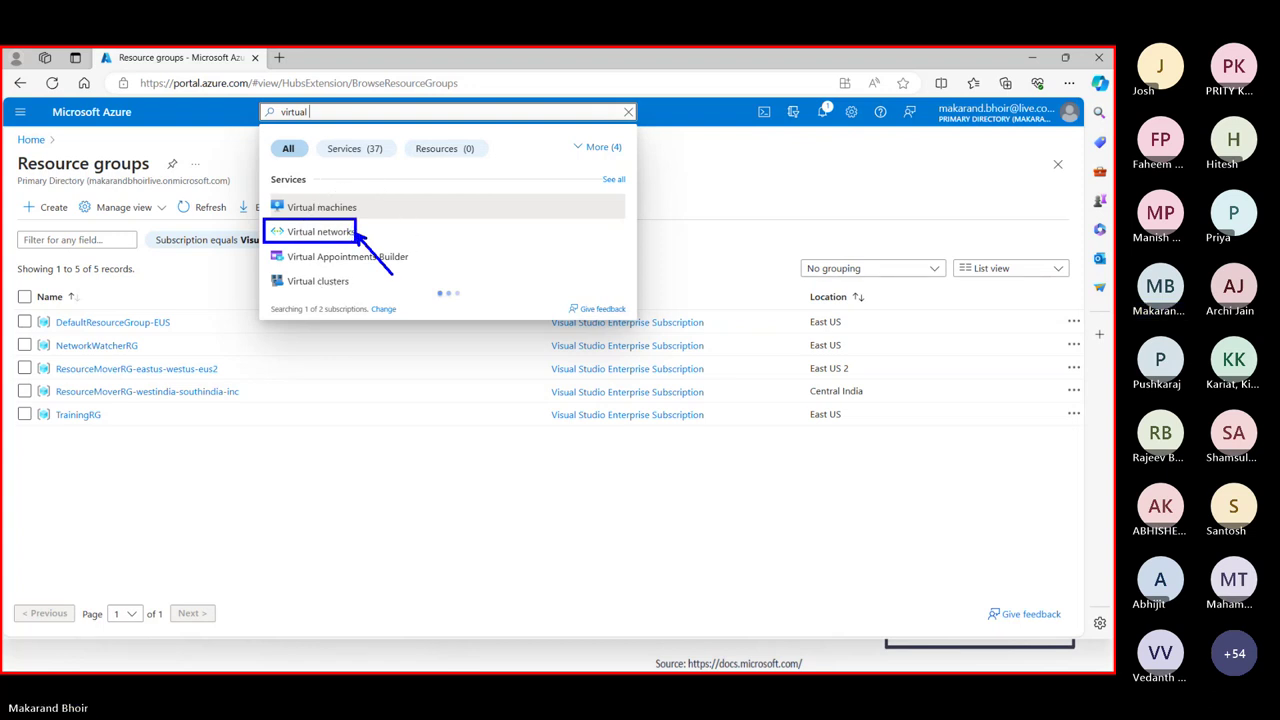
{"action": "left_click", "coordinate": [317, 234]}
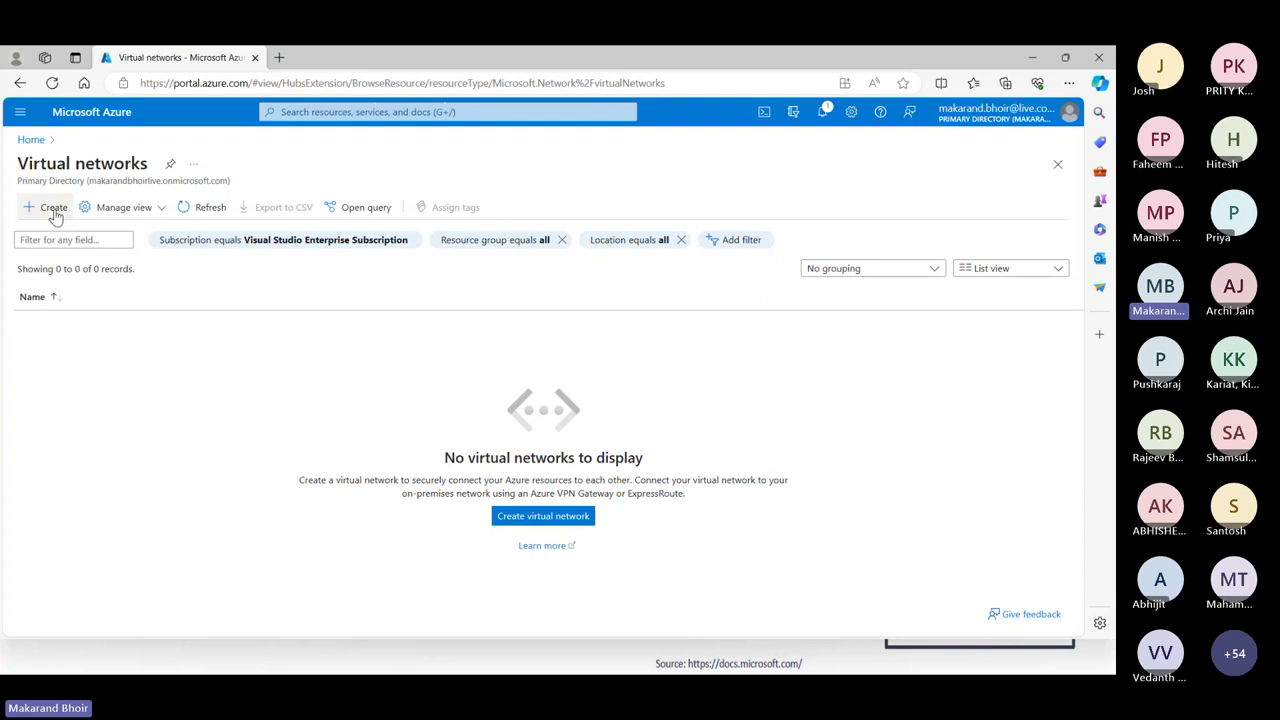
Start a new virtual network named vnetA in TrainingRG, keeping the subscription and East US
{"action": "left_click", "coordinate": [54, 208]}
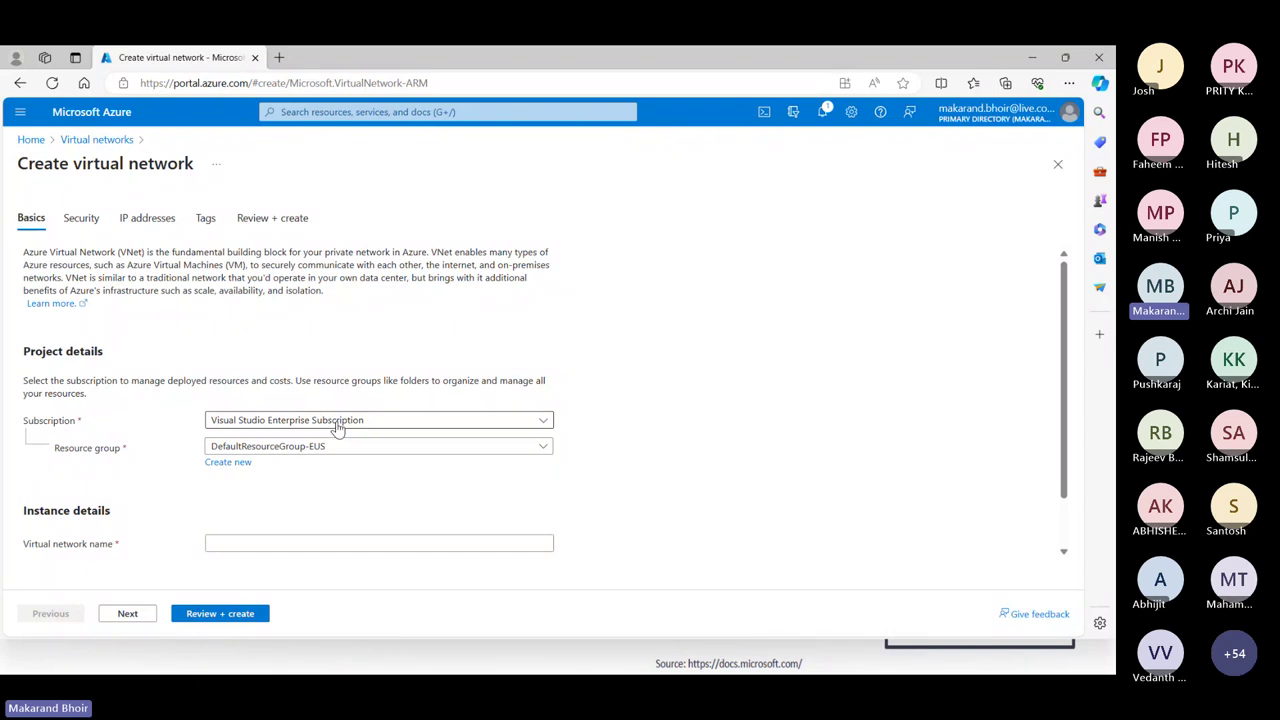
{"action": "left_click", "coordinate": [338, 427]}
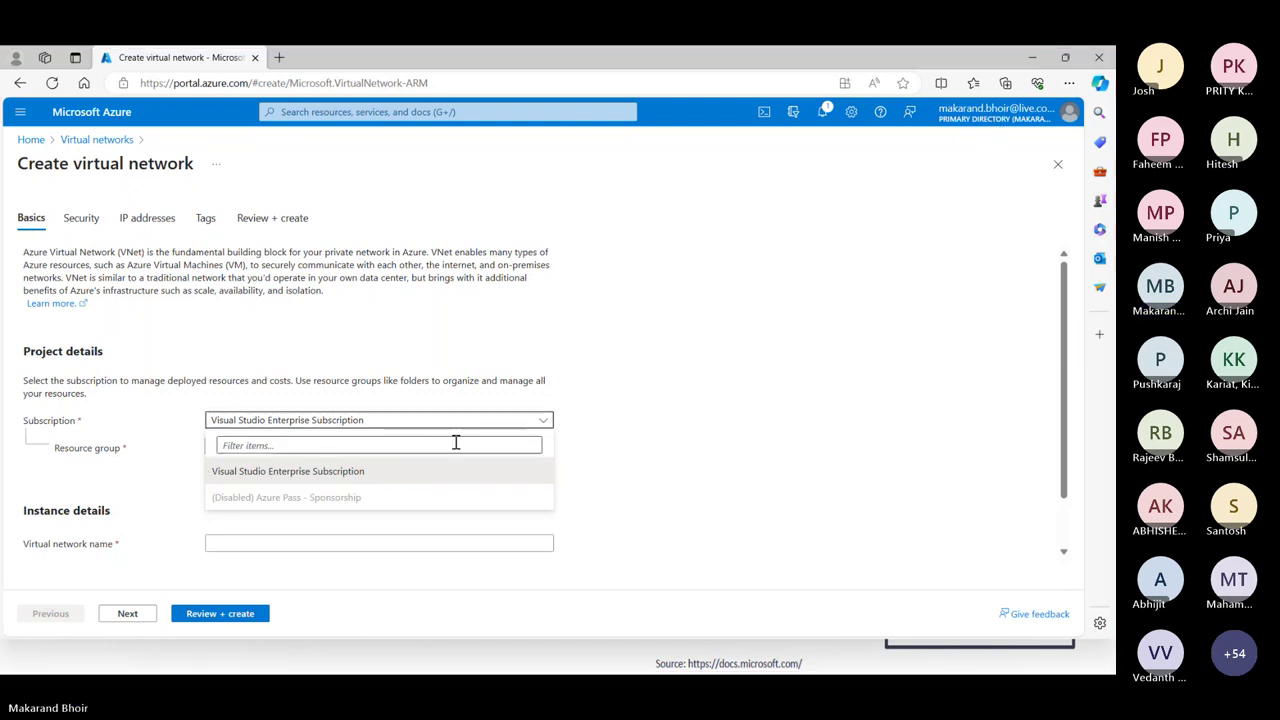
{"action": "left_click", "coordinate": [356, 479]}
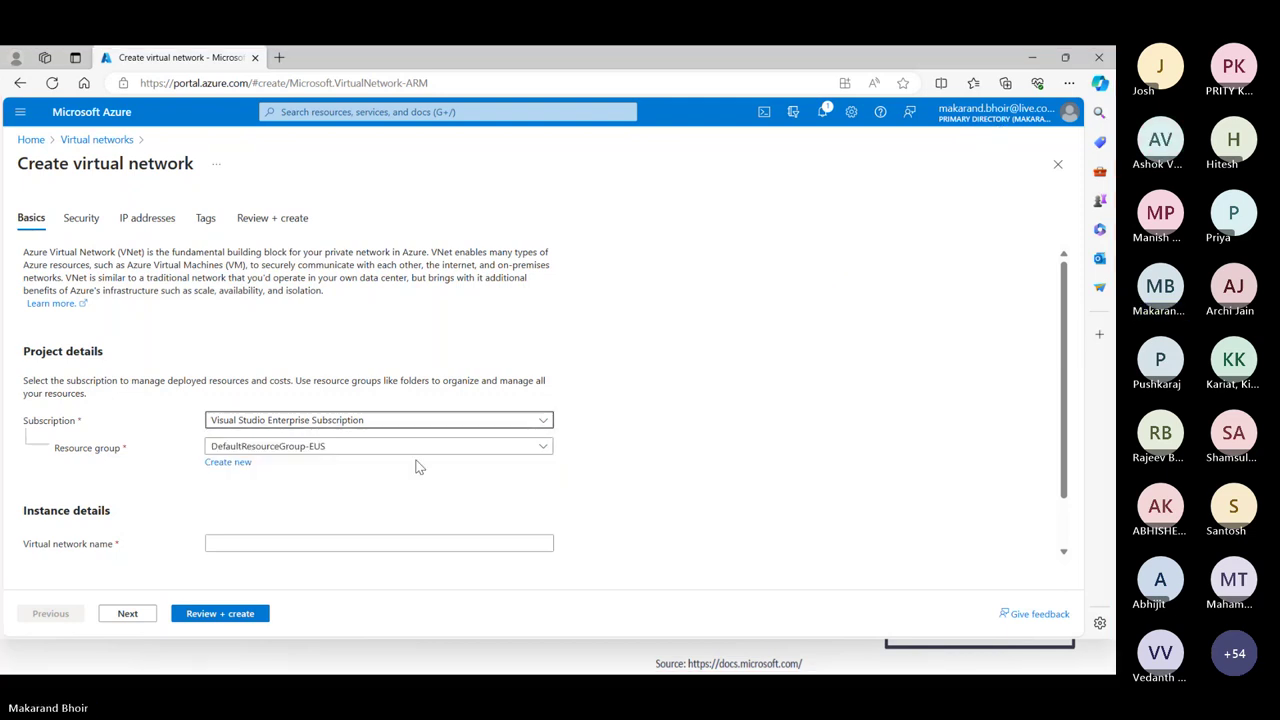
{"action": "left_click", "coordinate": [432, 454]}
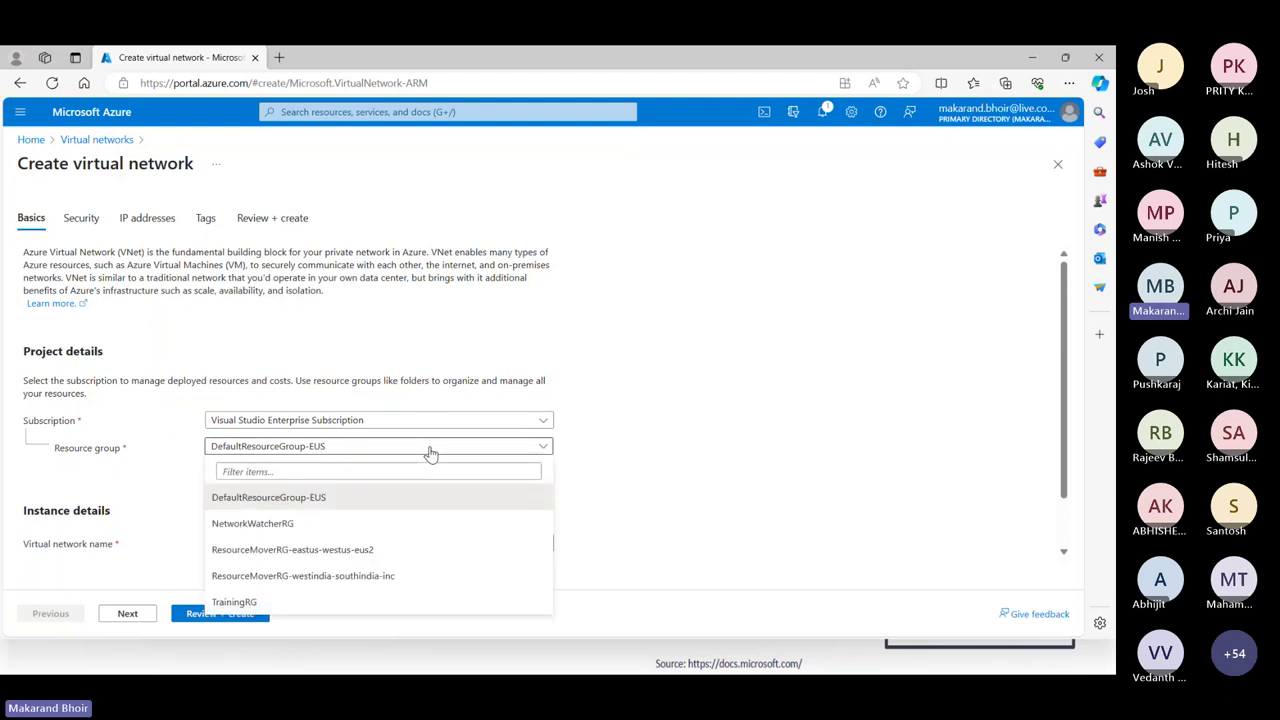
{"action": "left_click", "coordinate": [240, 602]}
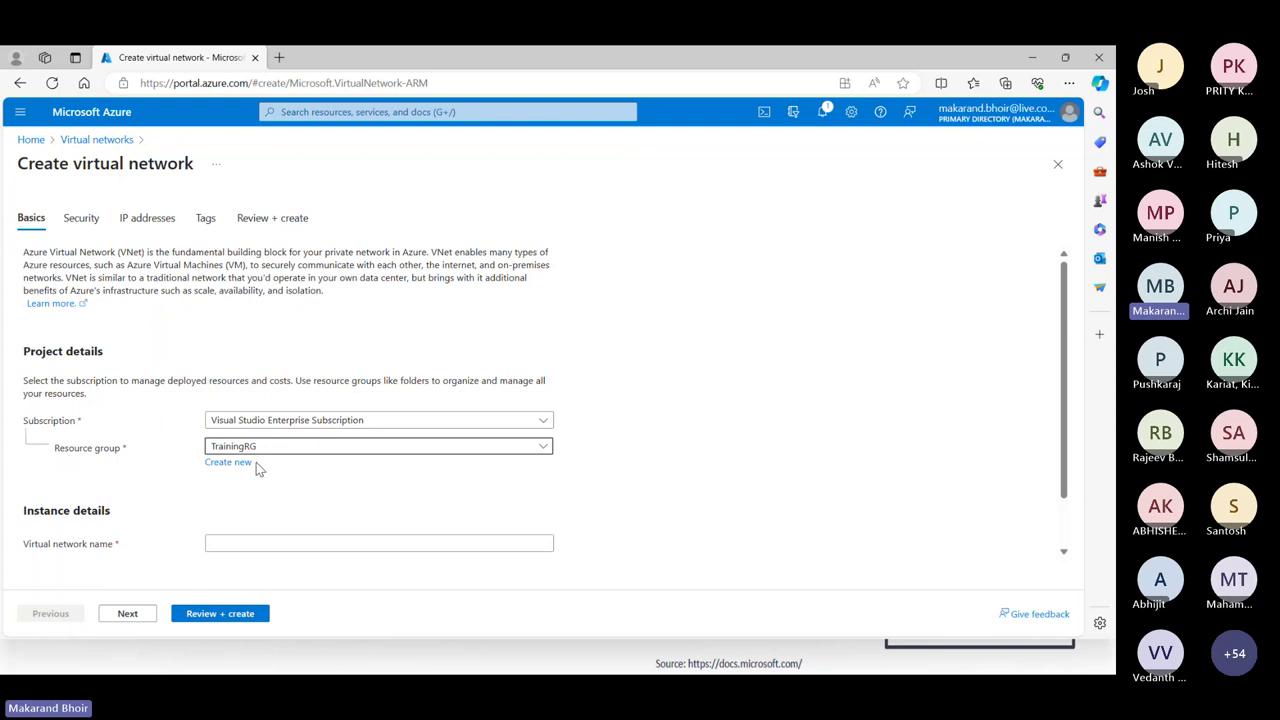
{"action": "left_click", "coordinate": [281, 537]}
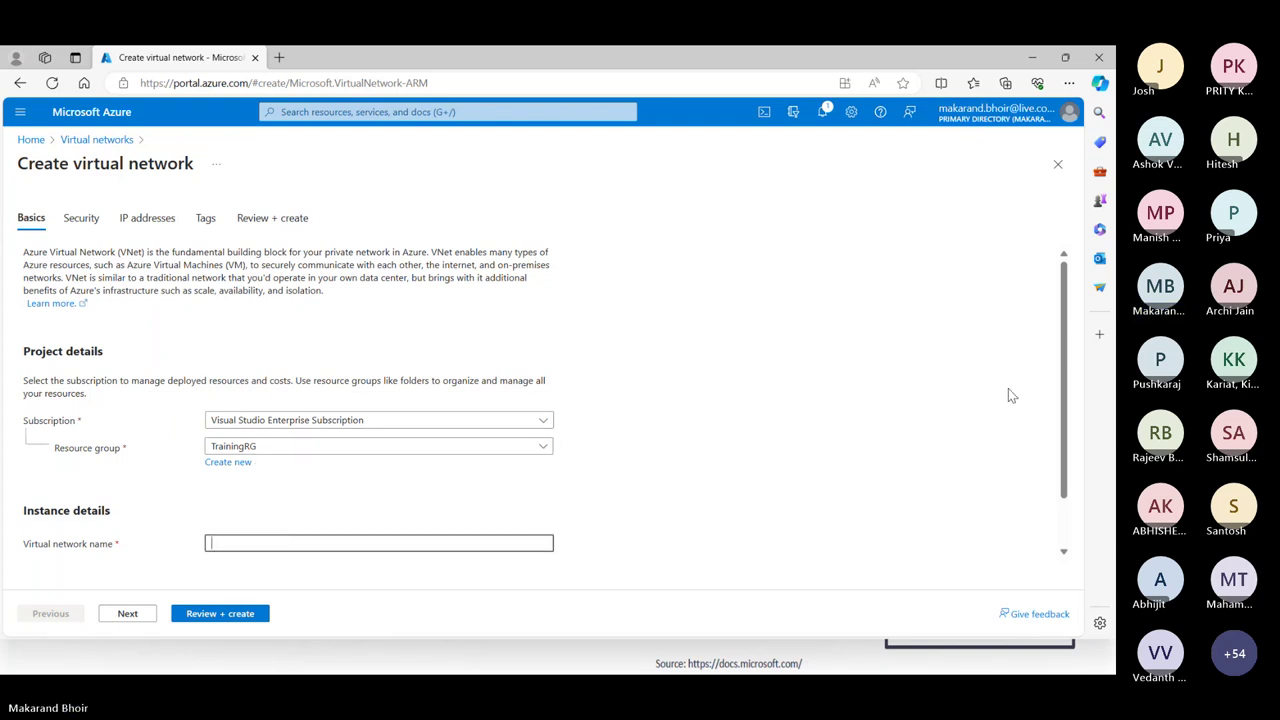
{"action": "left_click_drag", "start_coordinate": [1066, 343], "coordinate": [1066, 391]}
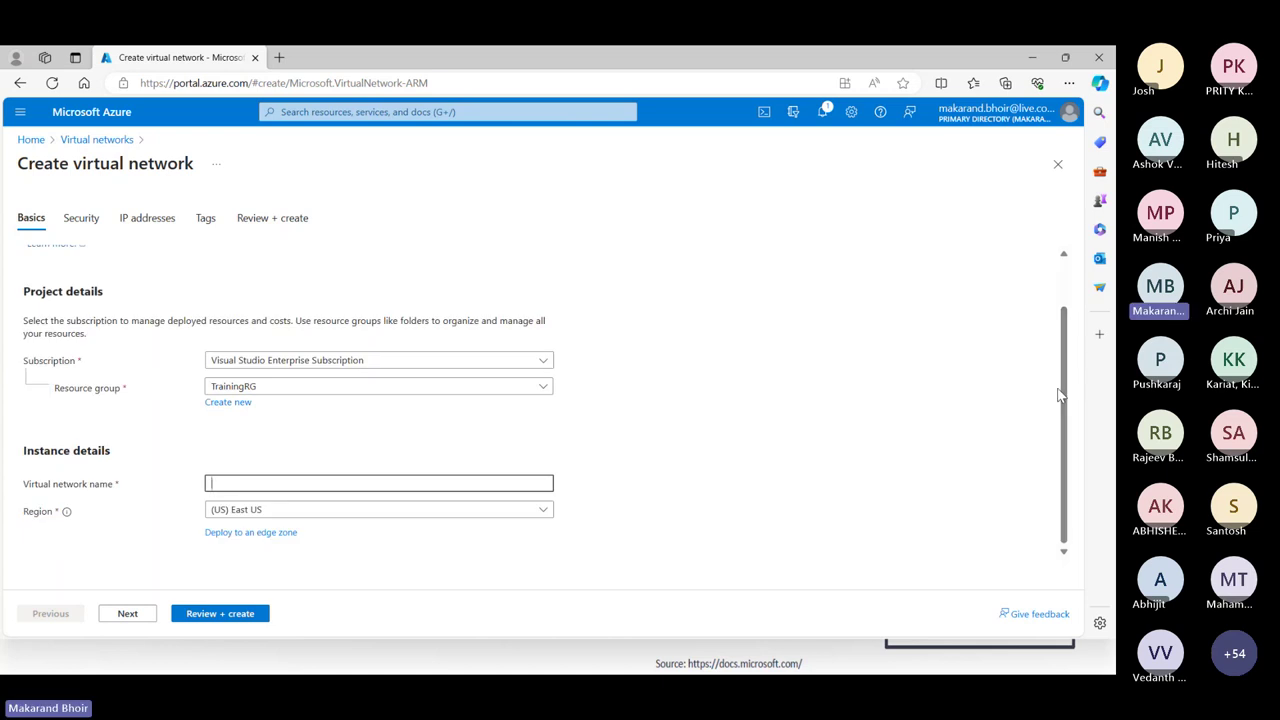
{"action": "type", "text": "vnetA"}
On the IP addresses tab, annotate the 10.0.0.0/16 address space and its 65,536 addresses
{"action": "left_click", "coordinate": [147, 222]}
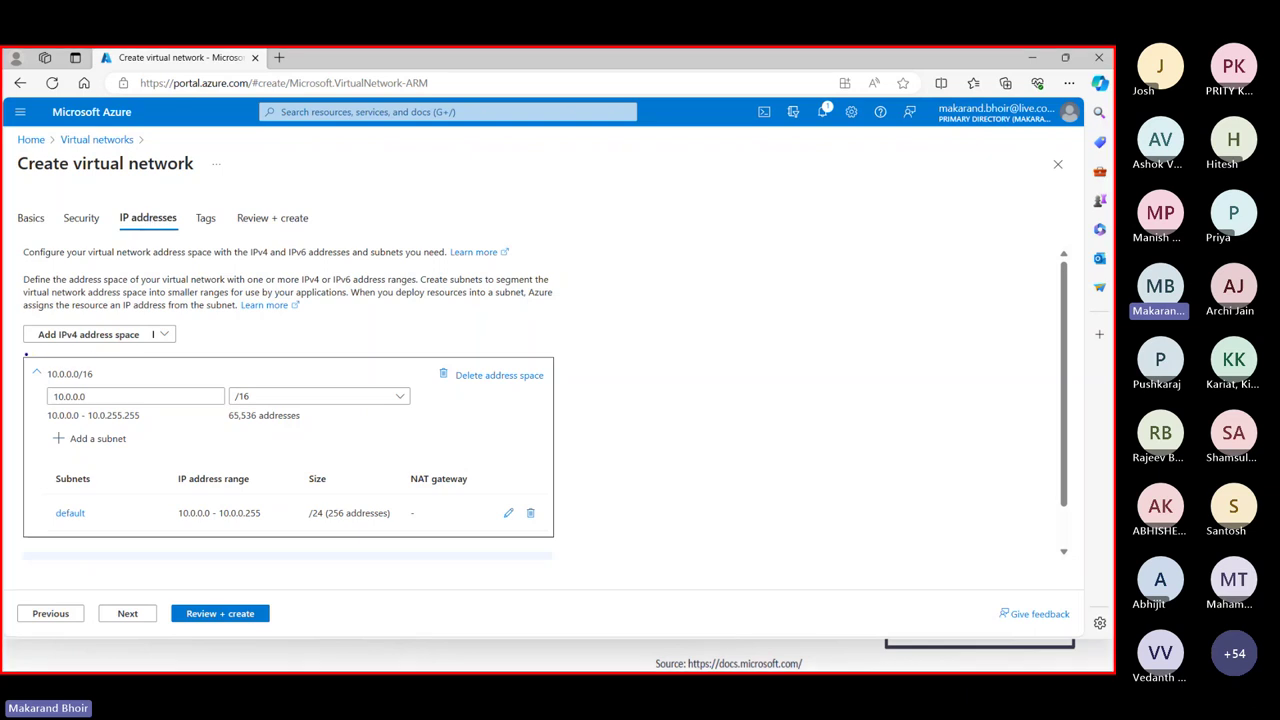
{"action": "mouse_move", "coordinate": [22, 358]}
{"action": "left_mouse_down"}
{"action": "mouse_move", "coordinate": [528, 488]}
{"action": "mouse_move", "coordinate": [530, 536]}
{"action": "left_mouse_up"}
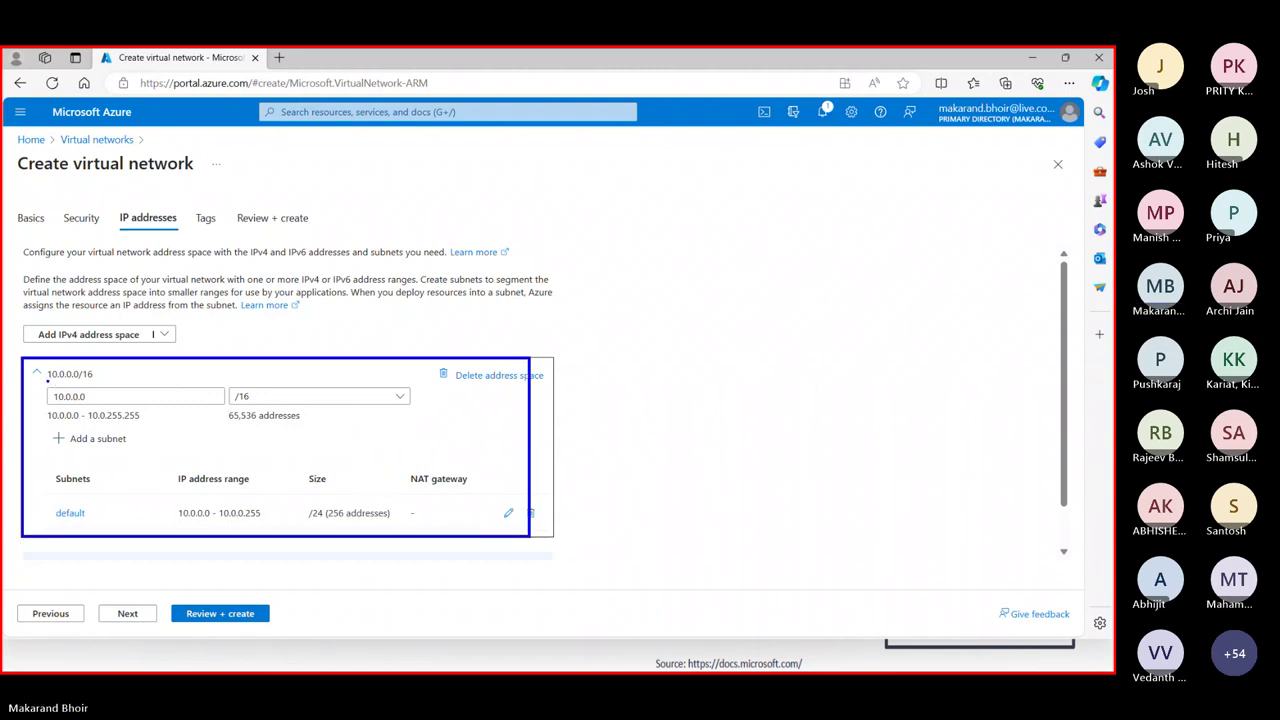
{"action": "left_click_drag", "start_coordinate": [47, 381], "coordinate": [97, 380]}
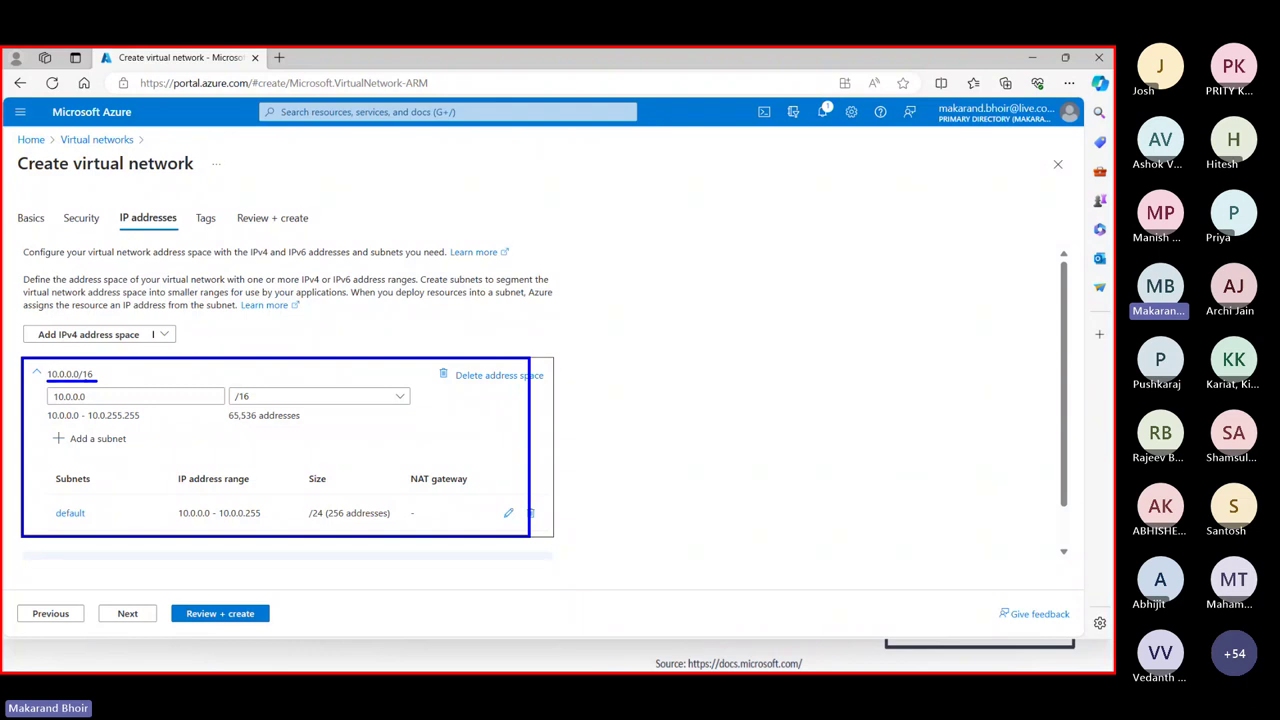
{"action": "left_click_drag", "start_coordinate": [112, 374], "coordinate": [197, 338]}
{"action": "type", "text": "Cl"}
{"action": "type", "text": "DR"}
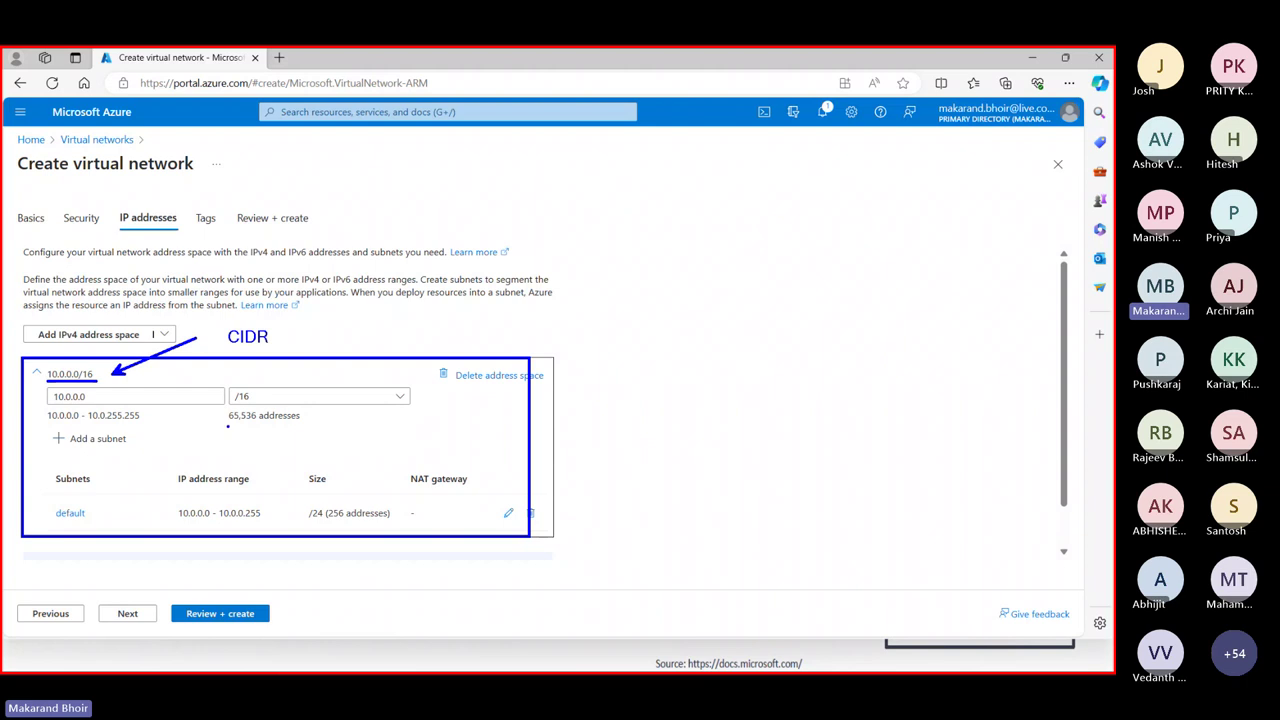
{"action": "mouse_move", "coordinate": [228, 426]}
{"action": "left_mouse_down"}
{"action": "mouse_move", "coordinate": [298, 426]}
{"action": "mouse_move", "coordinate": [257, 448]}
{"action": "mouse_move", "coordinate": [265, 462]}
{"action": "left_mouse_up"}
{"action": "mouse_move", "coordinate": [241, 447]}
{"action": "left_mouse_down"}
{"action": "mouse_move", "coordinate": [252, 427]}
{"action": "mouse_move", "coordinate": [265, 437]}
{"action": "left_mouse_up"}
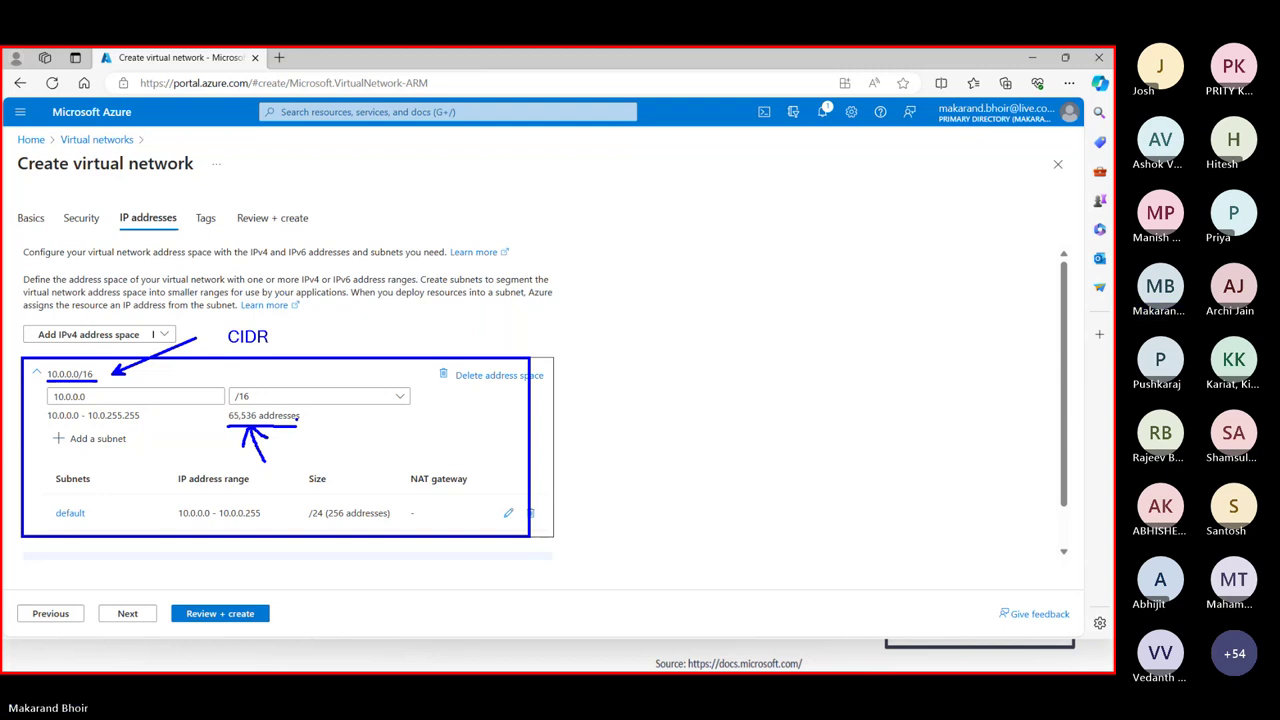
{"action": "key", "text": "Escape"}
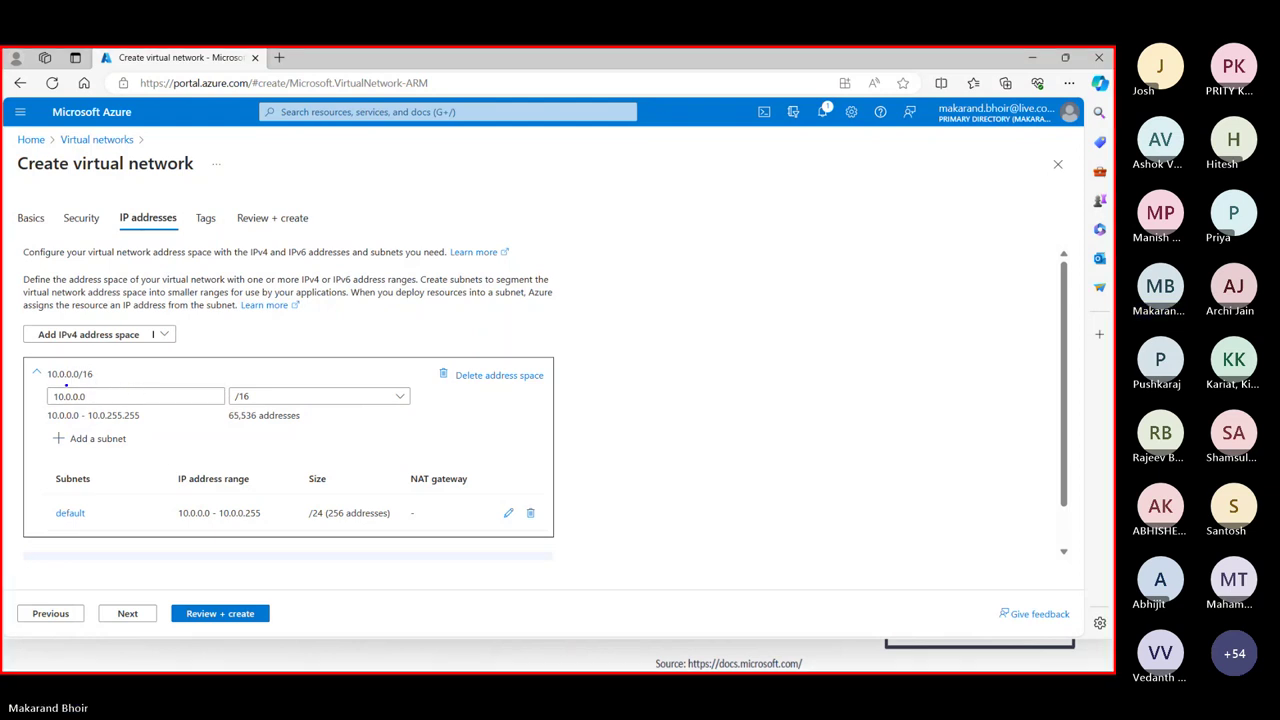
Annotate the default 10.0.0.0/24 subnet with its 256 addresses, then clear the marks
{"action": "left_click_drag", "start_coordinate": [46, 385], "coordinate": [94, 378]}
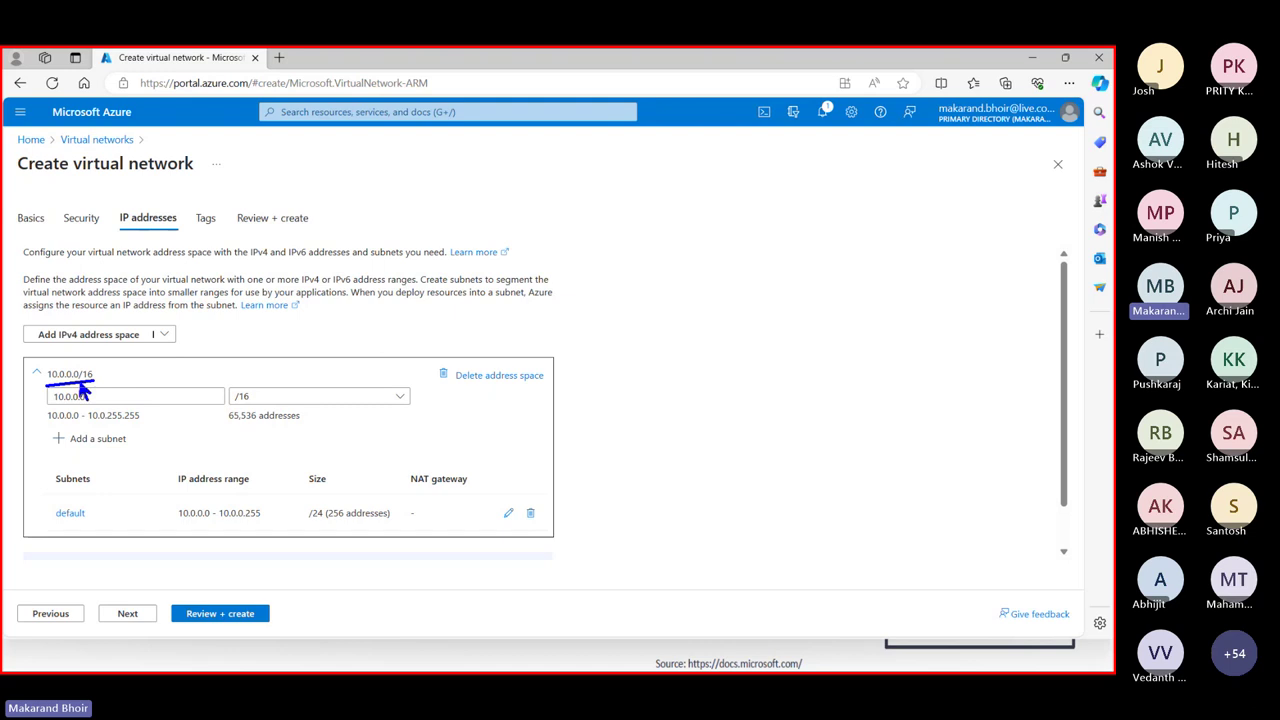
{"action": "left_click", "coordinate": [97, 399]}
{"action": "mouse_move", "coordinate": [53, 493]}
{"action": "left_mouse_down"}
{"action": "mouse_move", "coordinate": [290, 533]}
{"action": "mouse_move", "coordinate": [546, 533]}
{"action": "left_mouse_up"}
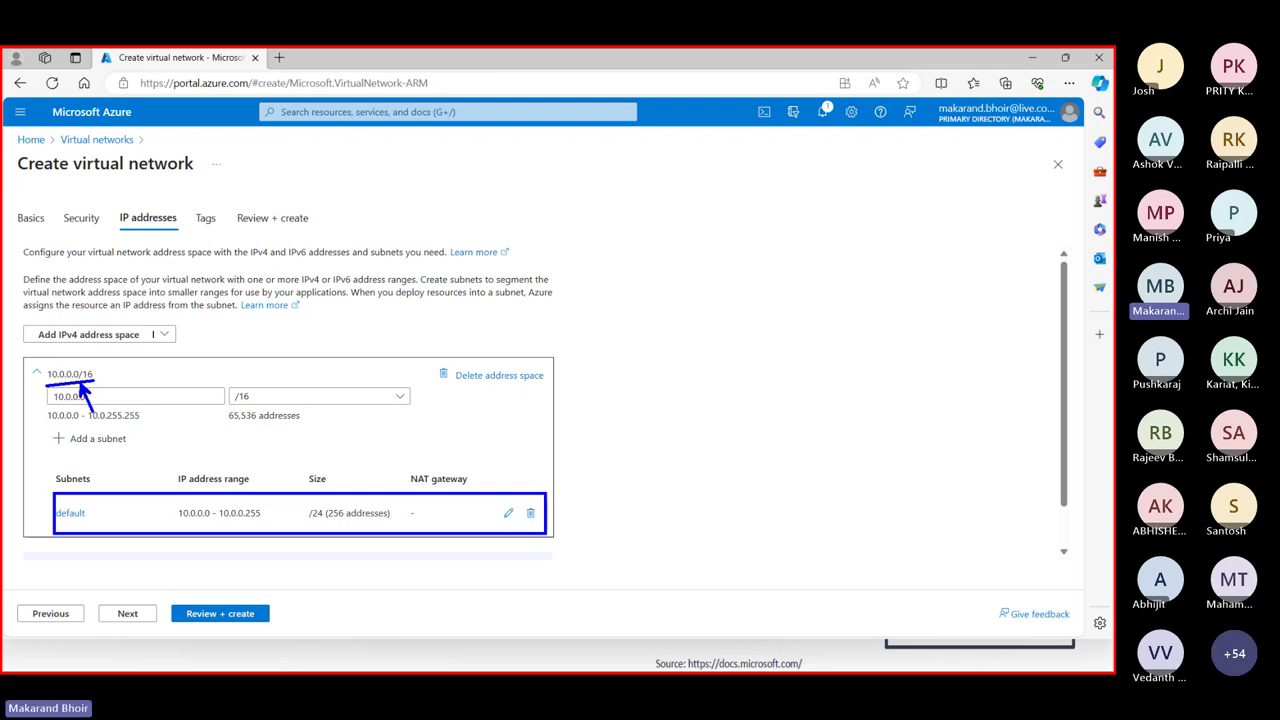
{"action": "left_click_drag", "start_coordinate": [501, 461], "coordinate": [452, 504]}
{"action": "mouse_move", "coordinate": [190, 520]}
{"action": "left_mouse_down"}
{"action": "mouse_move", "coordinate": [336, 520]}
{"action": "mouse_move", "coordinate": [318, 548]}
{"action": "left_mouse_up"}
{"action": "left_click", "coordinate": [307, 520]}
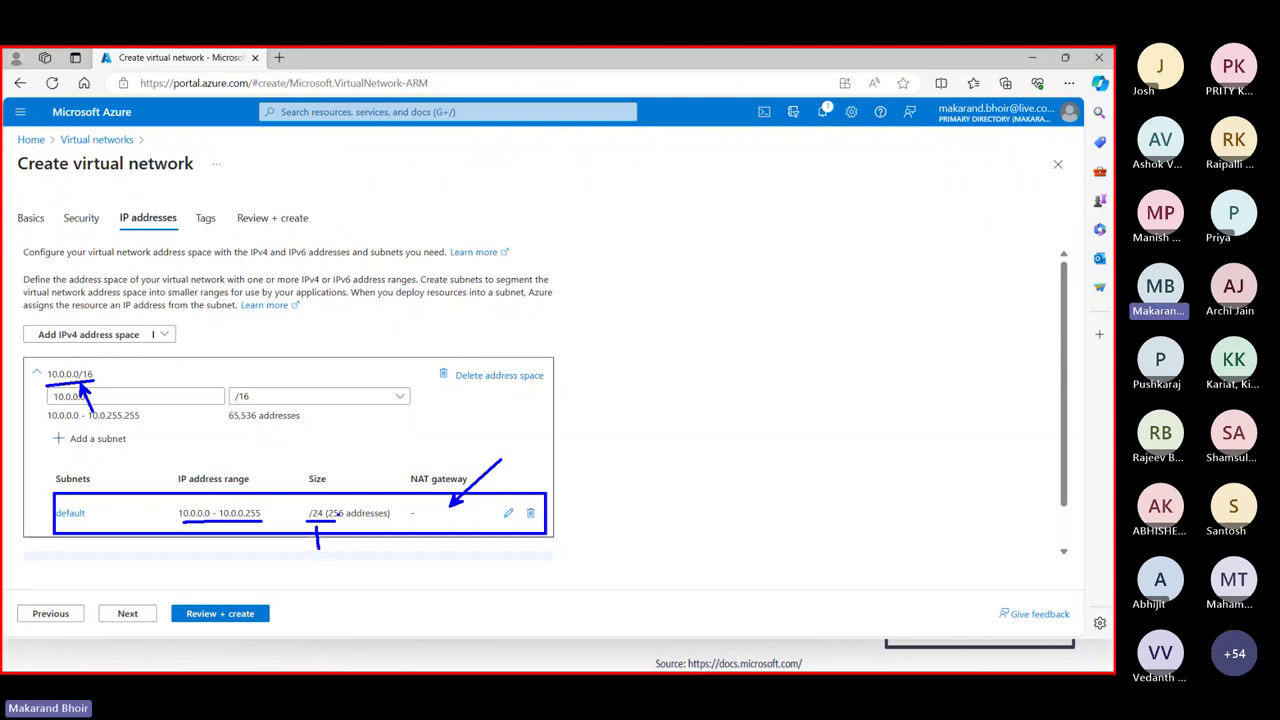
{"action": "mouse_move", "coordinate": [326, 520]}
{"action": "left_mouse_down"}
{"action": "mouse_move", "coordinate": [324, 507]}
{"action": "mouse_move", "coordinate": [362, 499]}
{"action": "mouse_move", "coordinate": [335, 521]}
{"action": "mouse_move", "coordinate": [372, 529]}
{"action": "mouse_move", "coordinate": [328, 528]}
{"action": "left_mouse_up"}
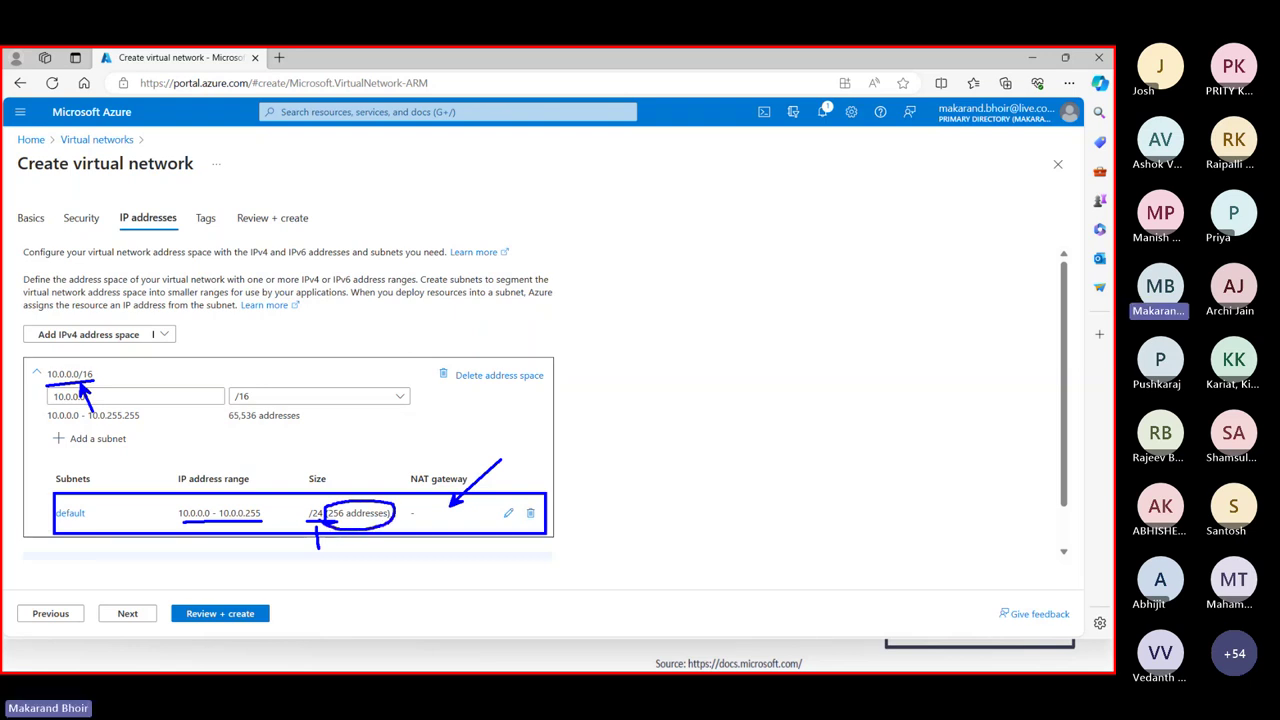
{"action": "key", "text": "Escape"}
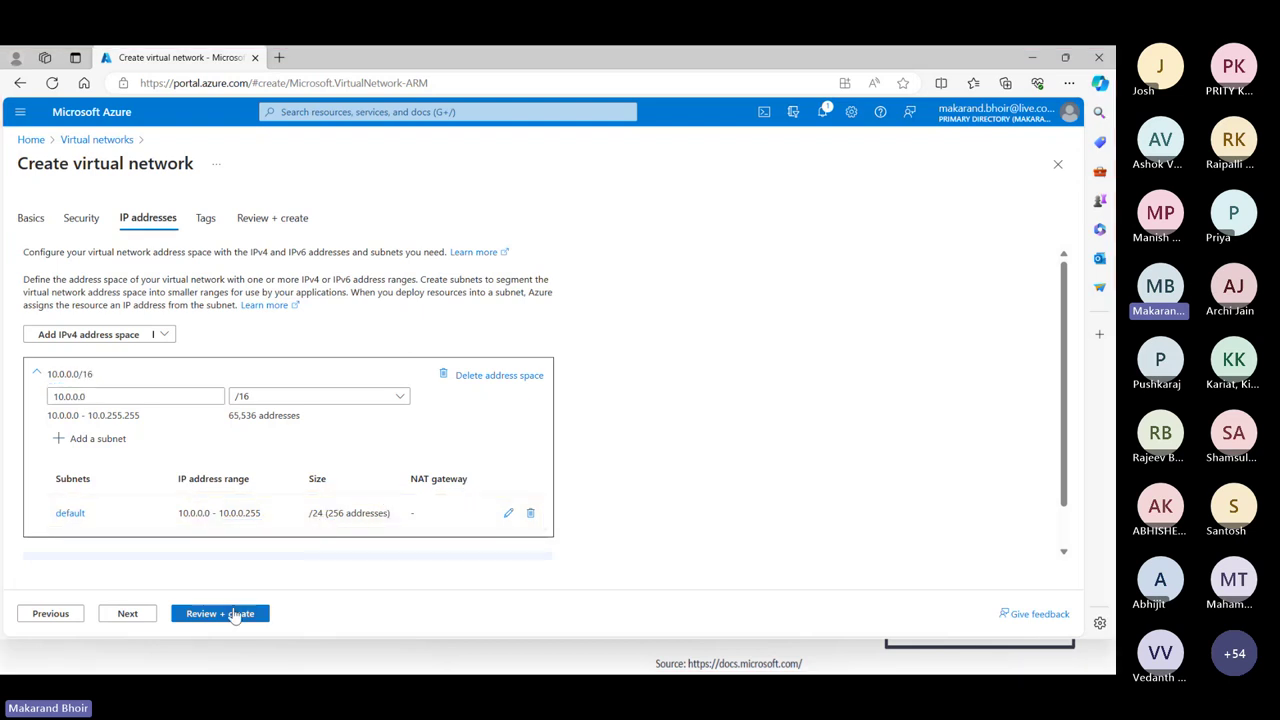
Validate and deploy the vnetA virtual network
{"action": "left_click", "coordinate": [233, 613]}
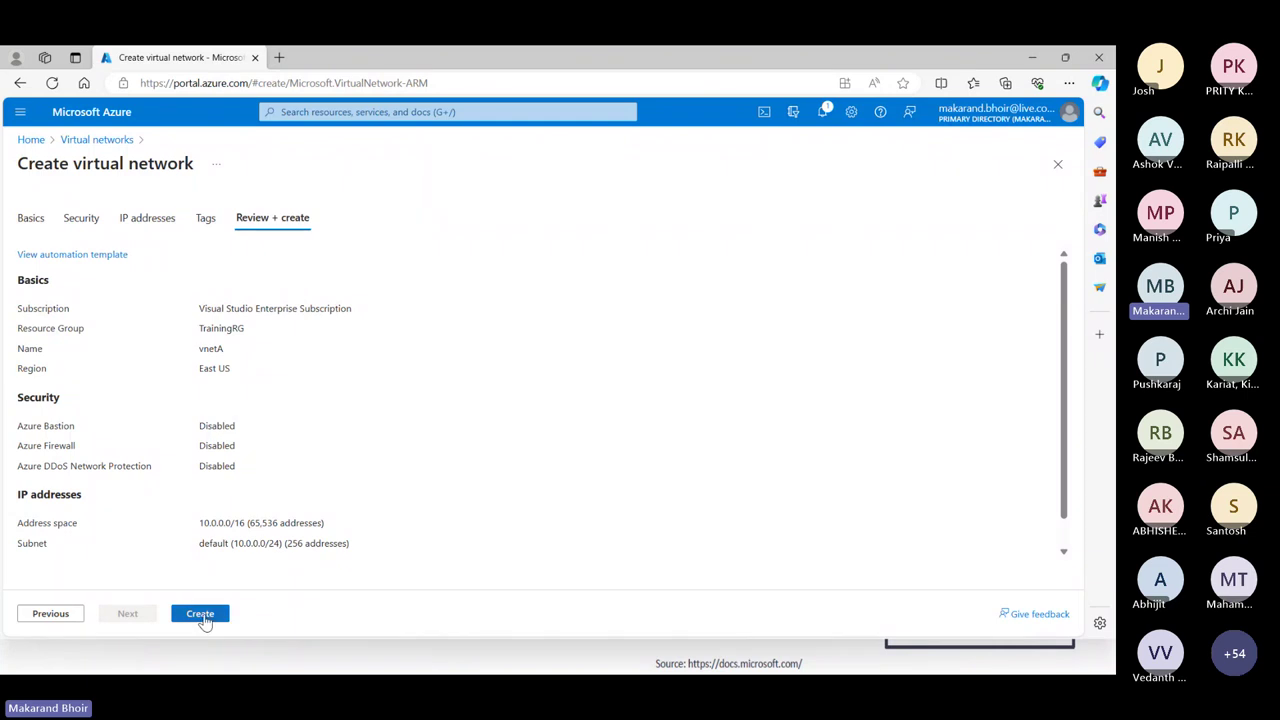
{"action": "left_click", "coordinate": [204, 616]}
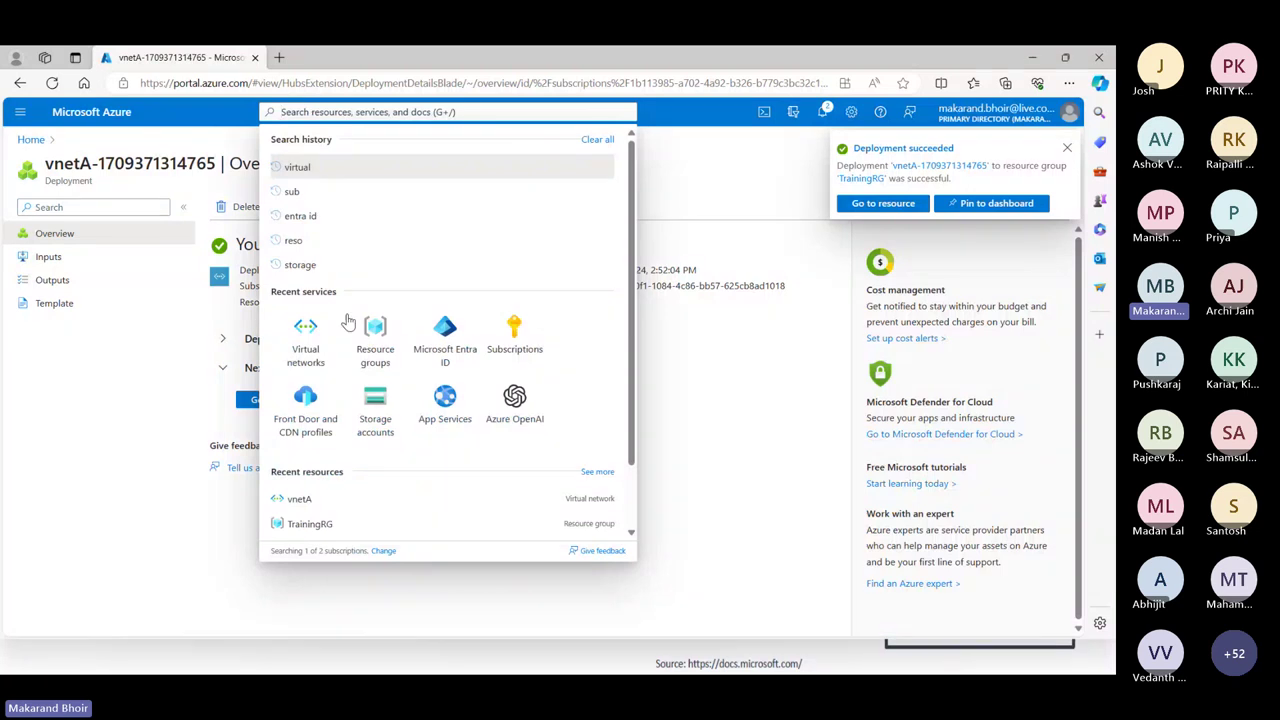
Open the TrainingRG resource group to find vnetA listed
{"action": "left_click", "coordinate": [374, 338]}
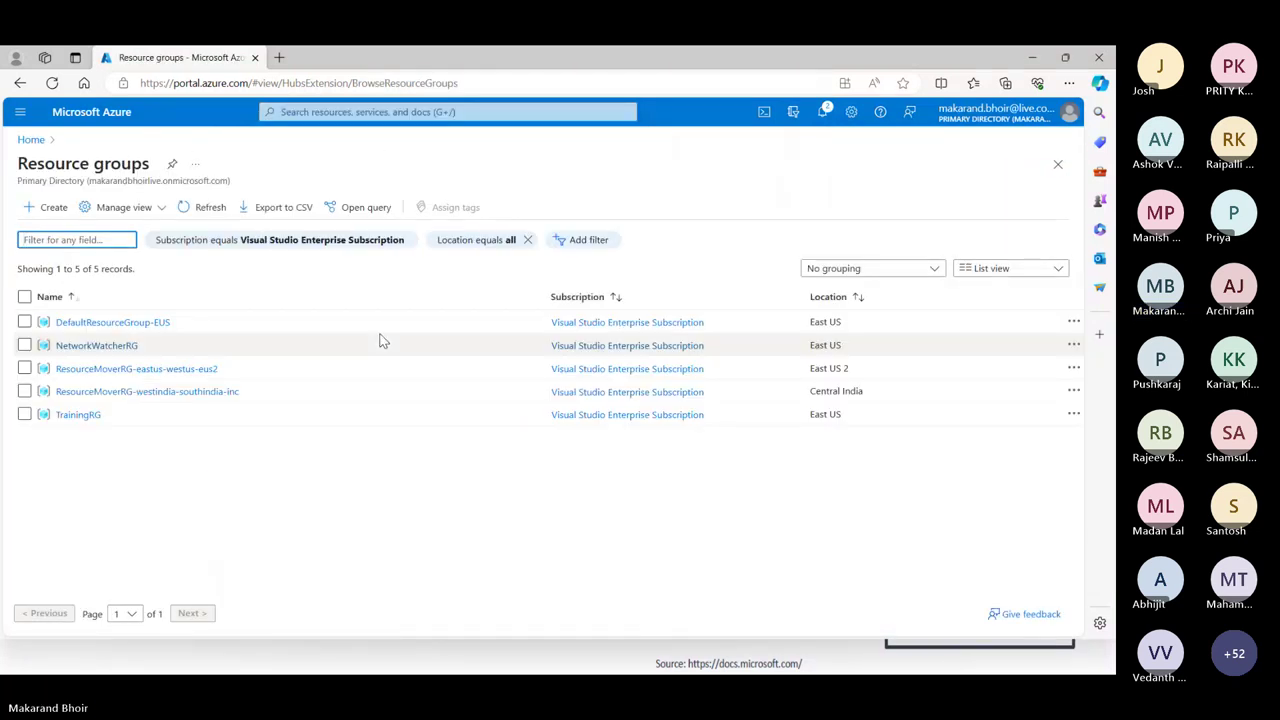
{"action": "left_click", "coordinate": [78, 414]}
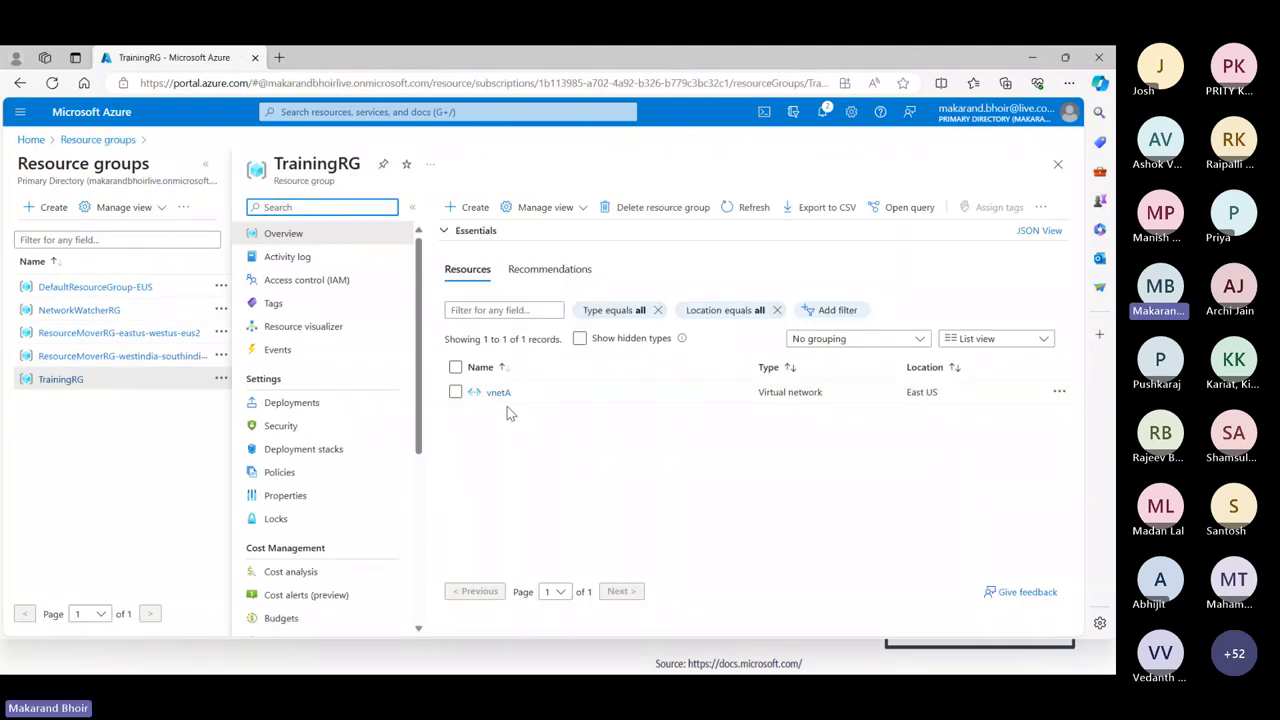
{"action": "left_click_drag", "start_coordinate": [526, 464], "coordinate": [508, 405]}
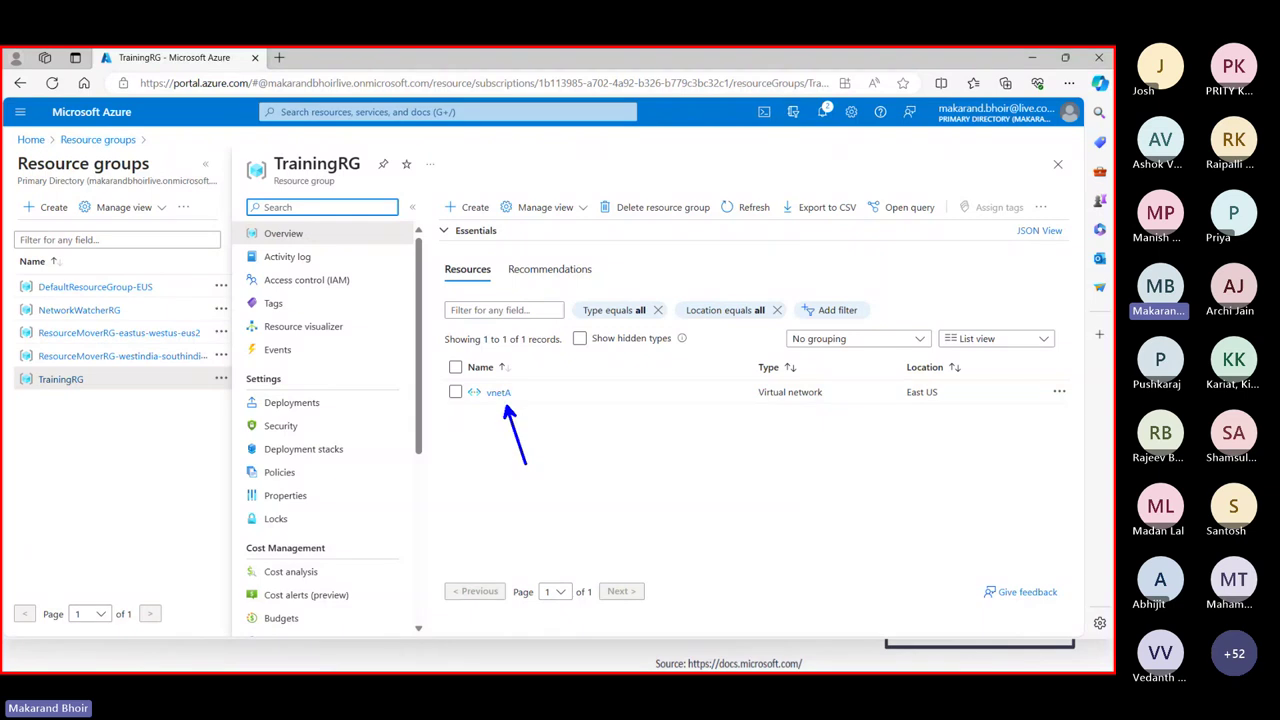
{"action": "left_click_drag", "start_coordinate": [443, 378], "coordinate": [526, 408]}
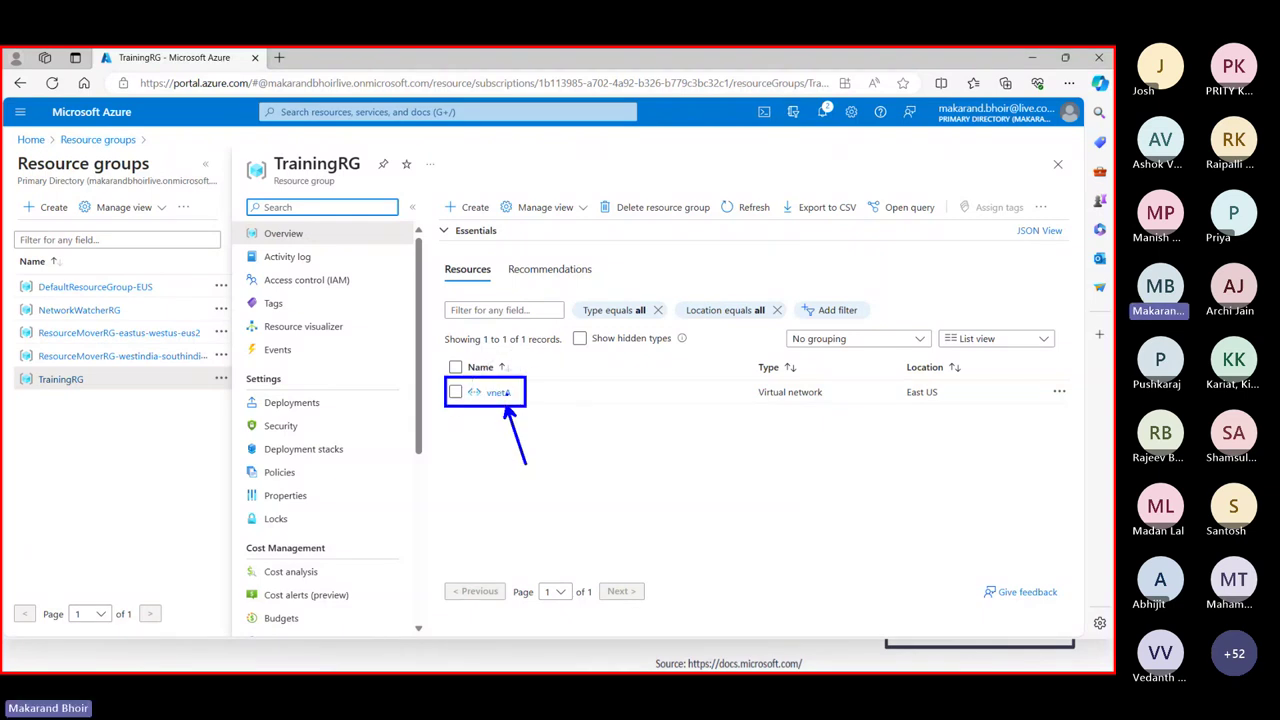
Open vnetA's overview showing address space 10.0.0.0/16 in East US
{"action": "left_click", "coordinate": [505, 396]}
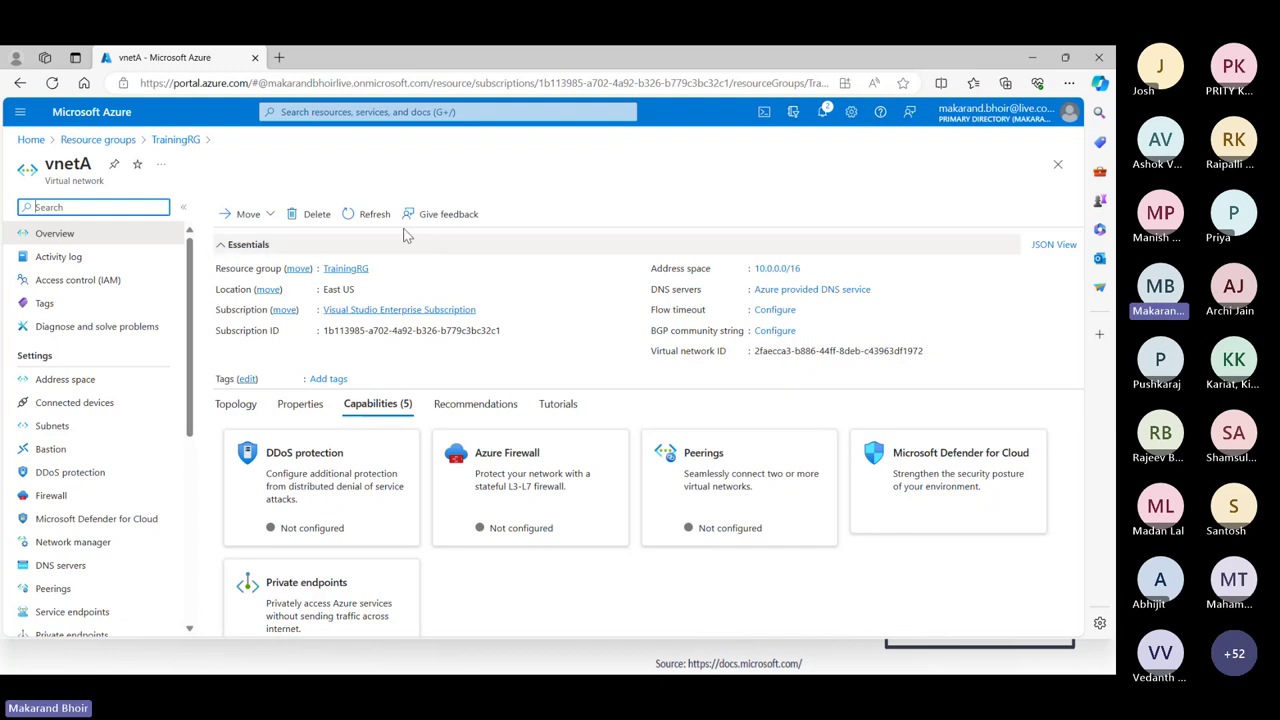
Go to Virtual networks via recent services and start a new network
{"action": "left_click", "coordinate": [307, 113]}
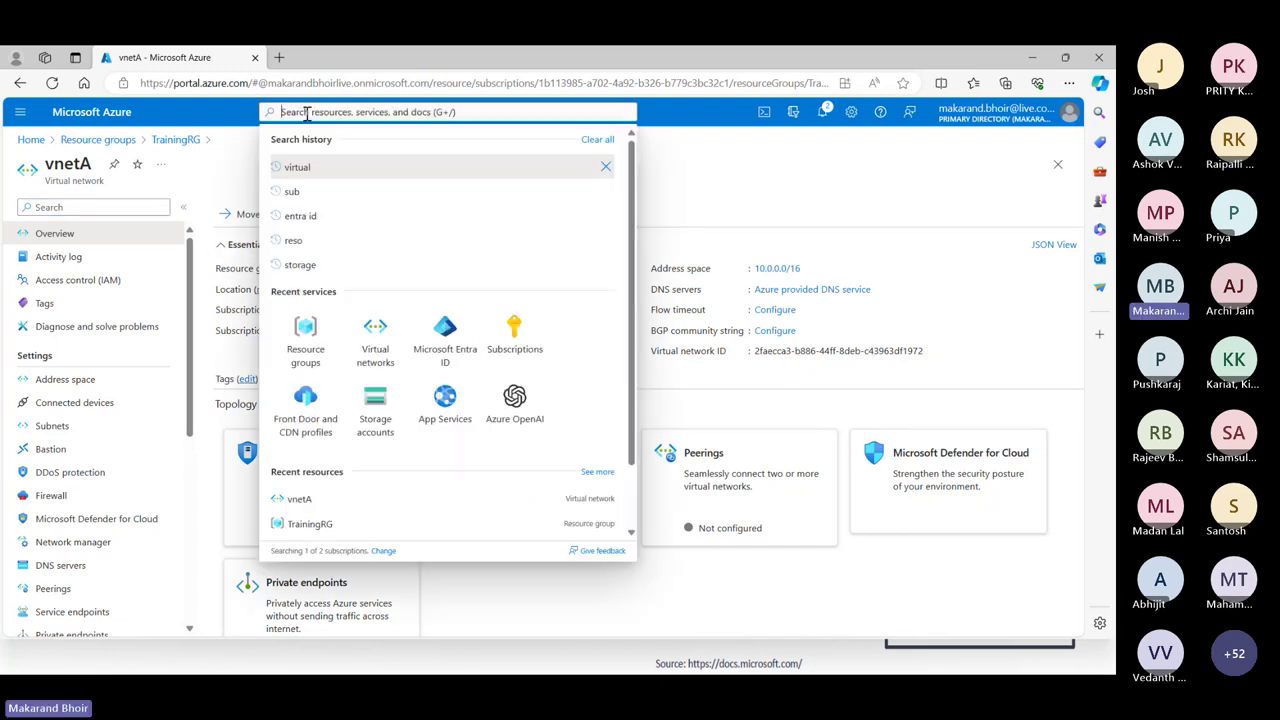
{"action": "left_click", "coordinate": [376, 335]}
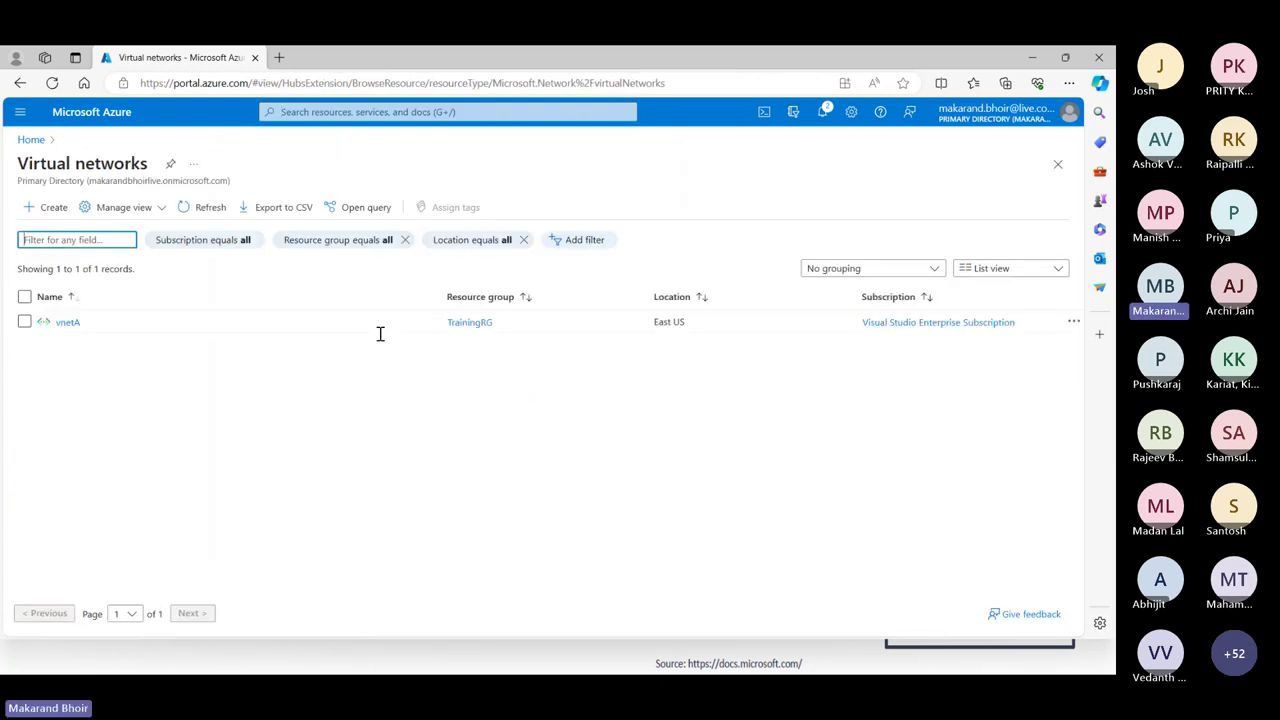
{"action": "left_click", "coordinate": [53, 211]}
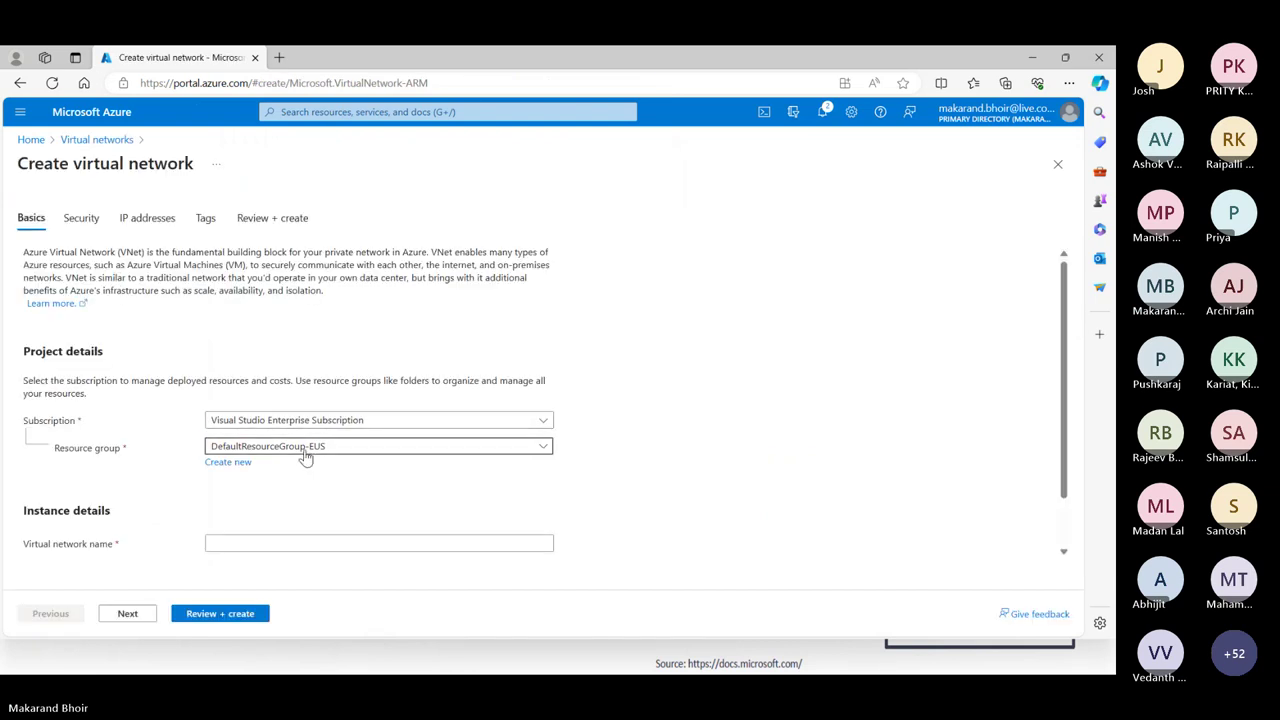
Place the new network in TrainingRG, name it vnetB, and show its IP settings
{"action": "left_click", "coordinate": [304, 449]}
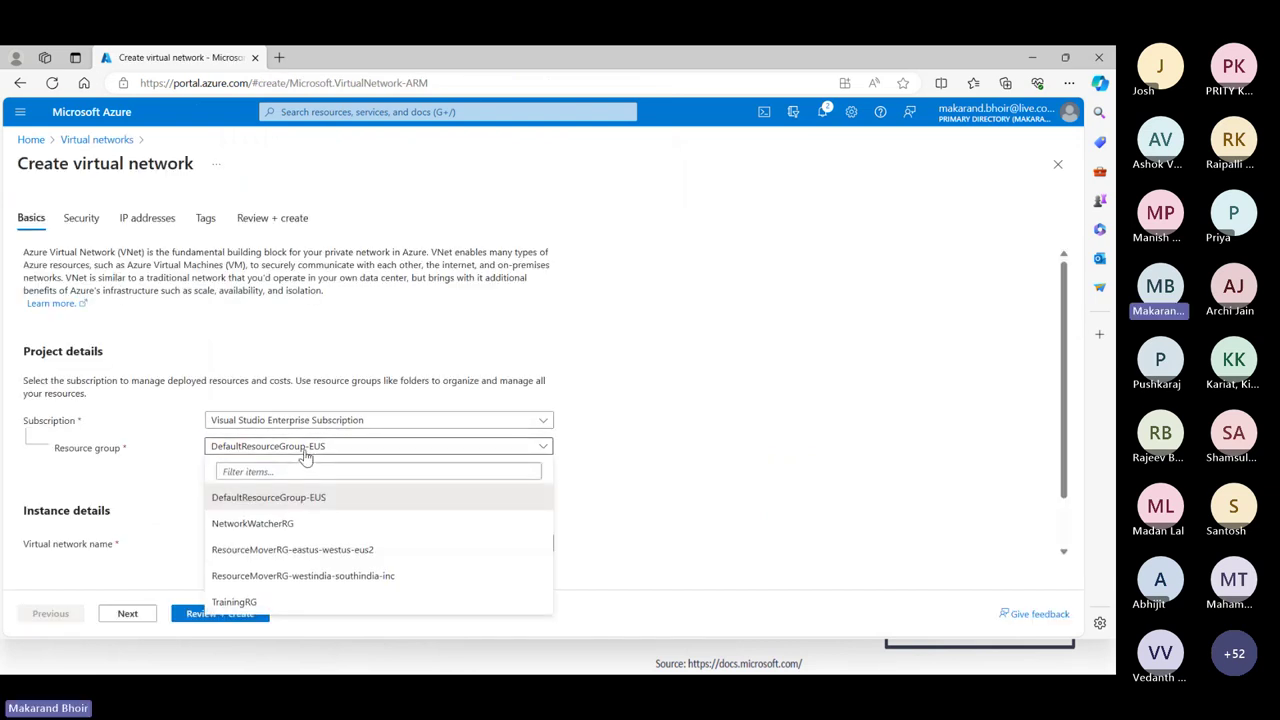
{"action": "left_click", "coordinate": [264, 606]}
{"action": "left_click", "coordinate": [300, 545]}
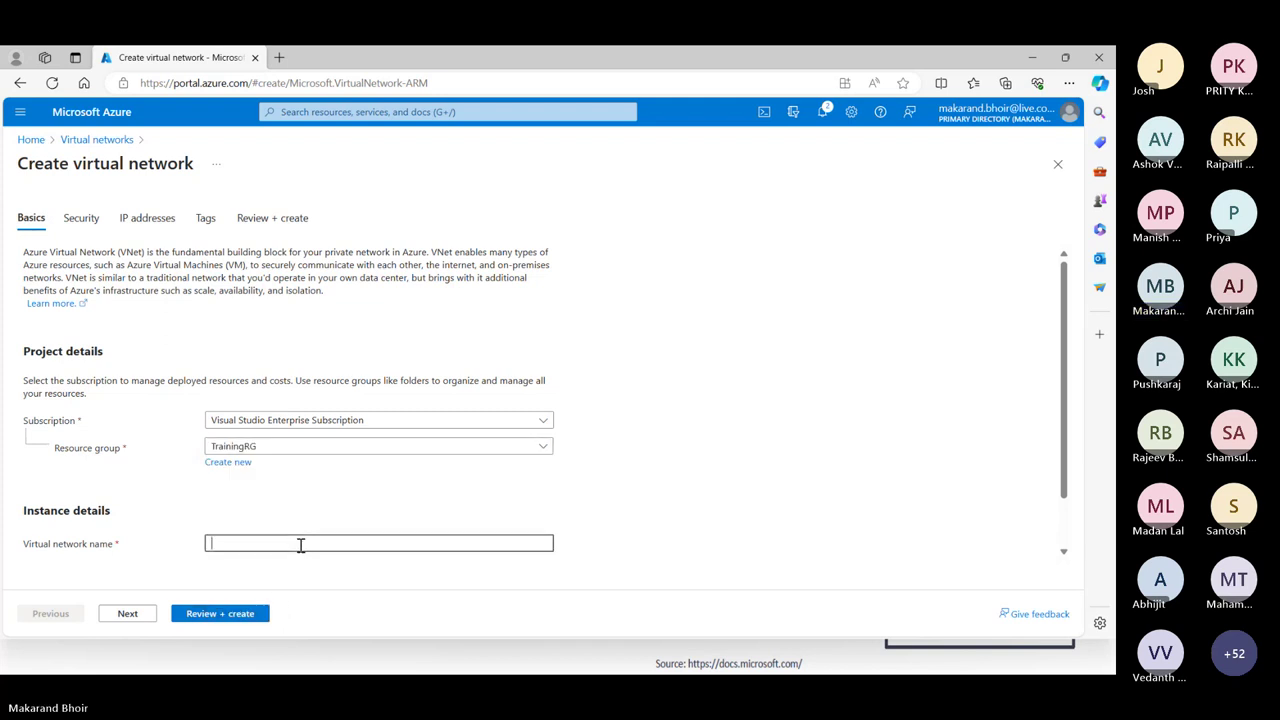
{"action": "type", "text": "vnetB"}
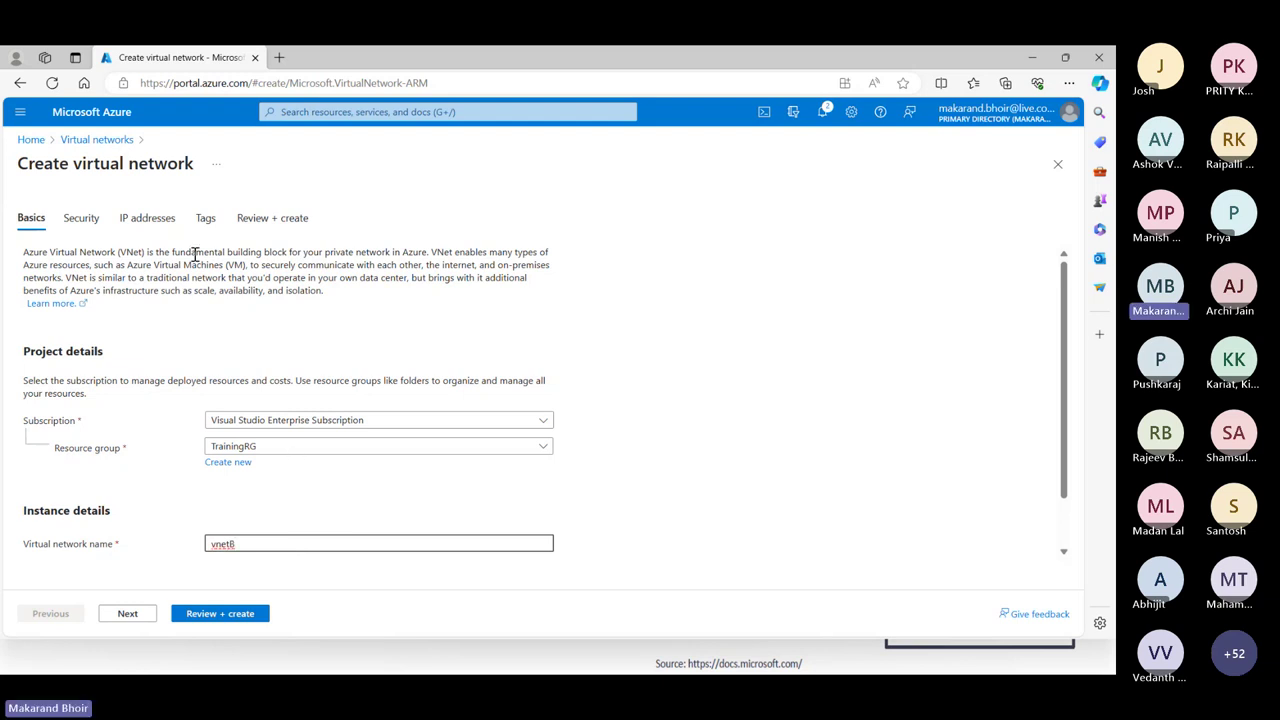
{"action": "left_click", "coordinate": [158, 224]}
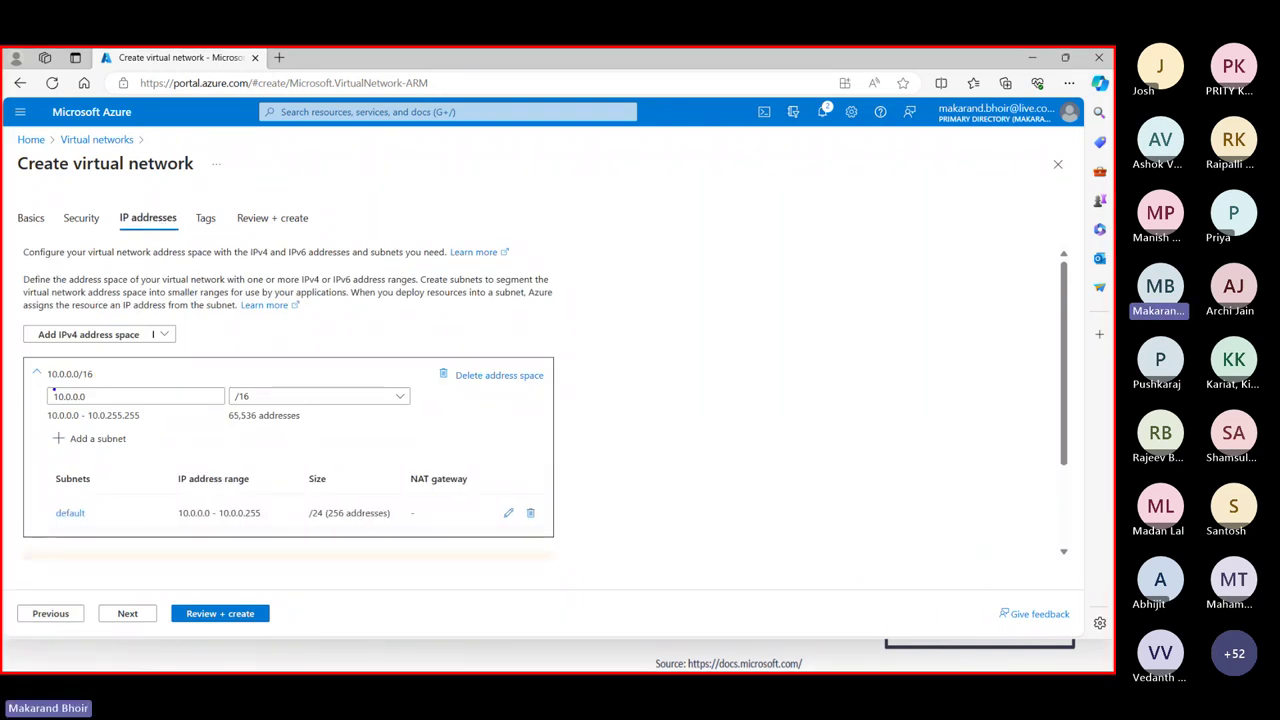
Change vnetB's address space from 10.0.0.0/16 to 20.0.0.0/16
{"action": "left_click_drag", "start_coordinate": [40, 363], "coordinate": [450, 456]}
{"action": "left_click_drag", "start_coordinate": [248, 336], "coordinate": [190, 372]}
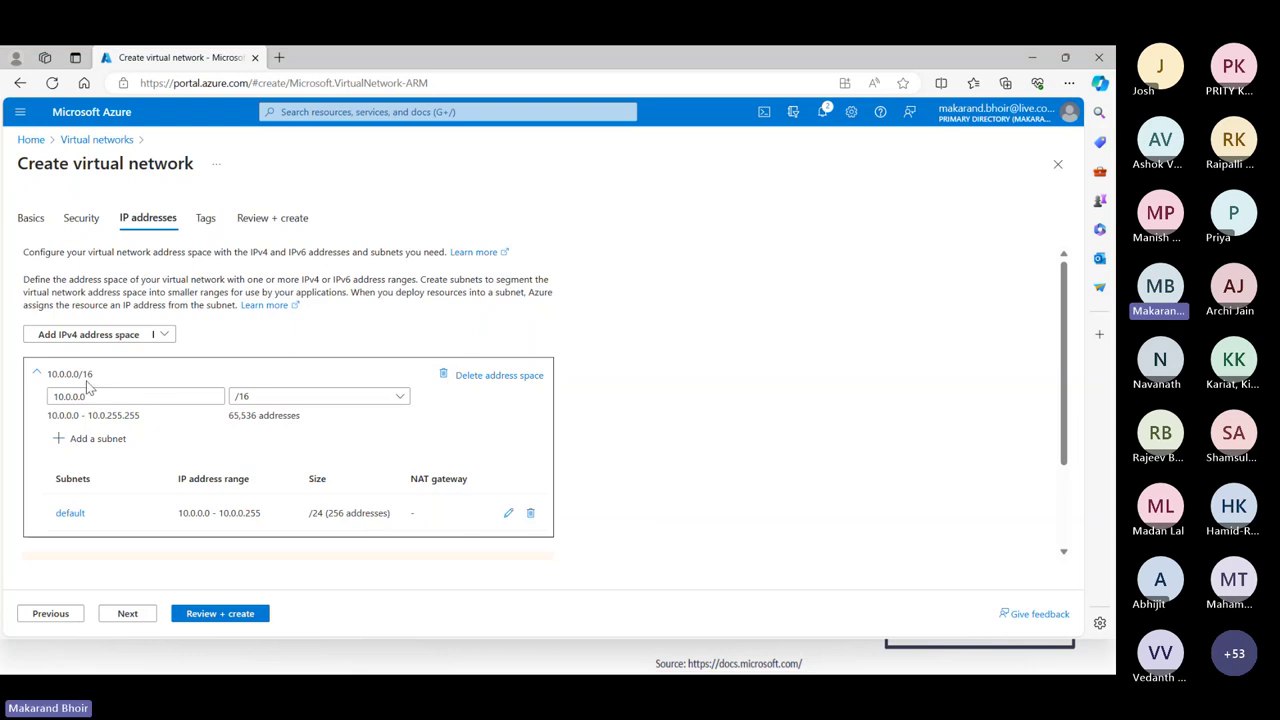
{"action": "left_click", "coordinate": [166, 403]}
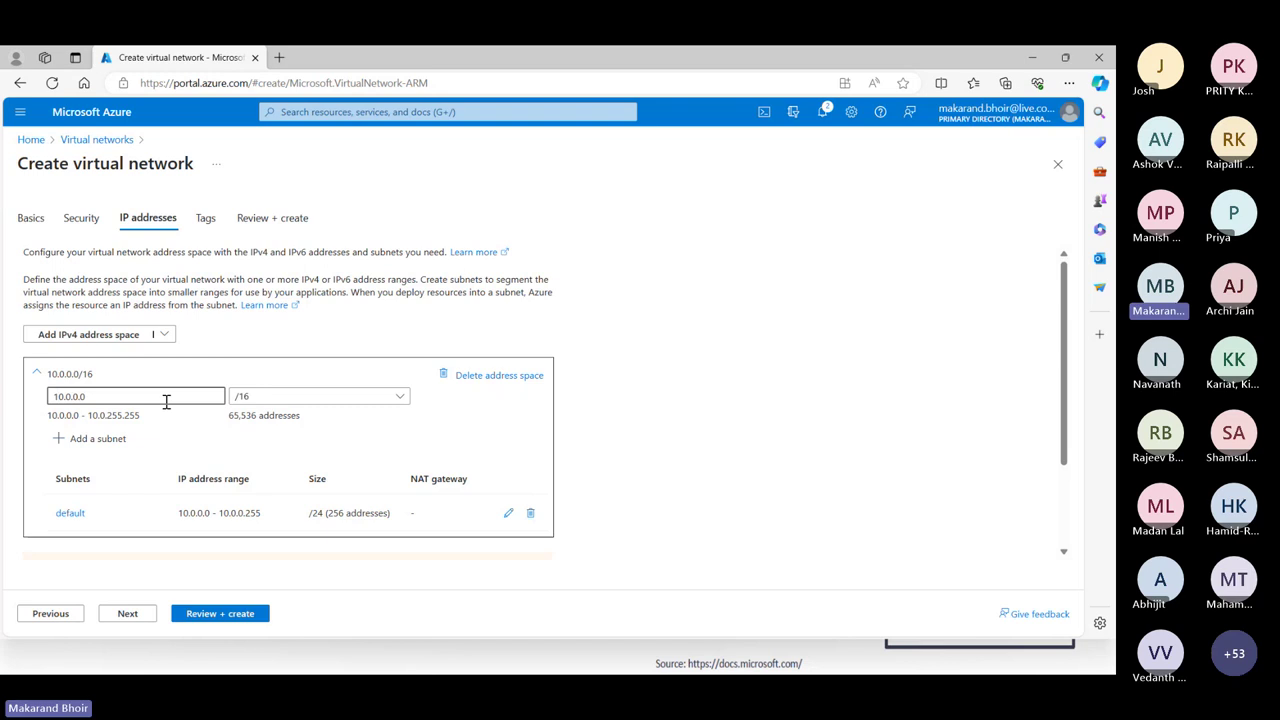
{"action": "key", "text": "BackSpace"}
{"action": "type", "text": "2"}
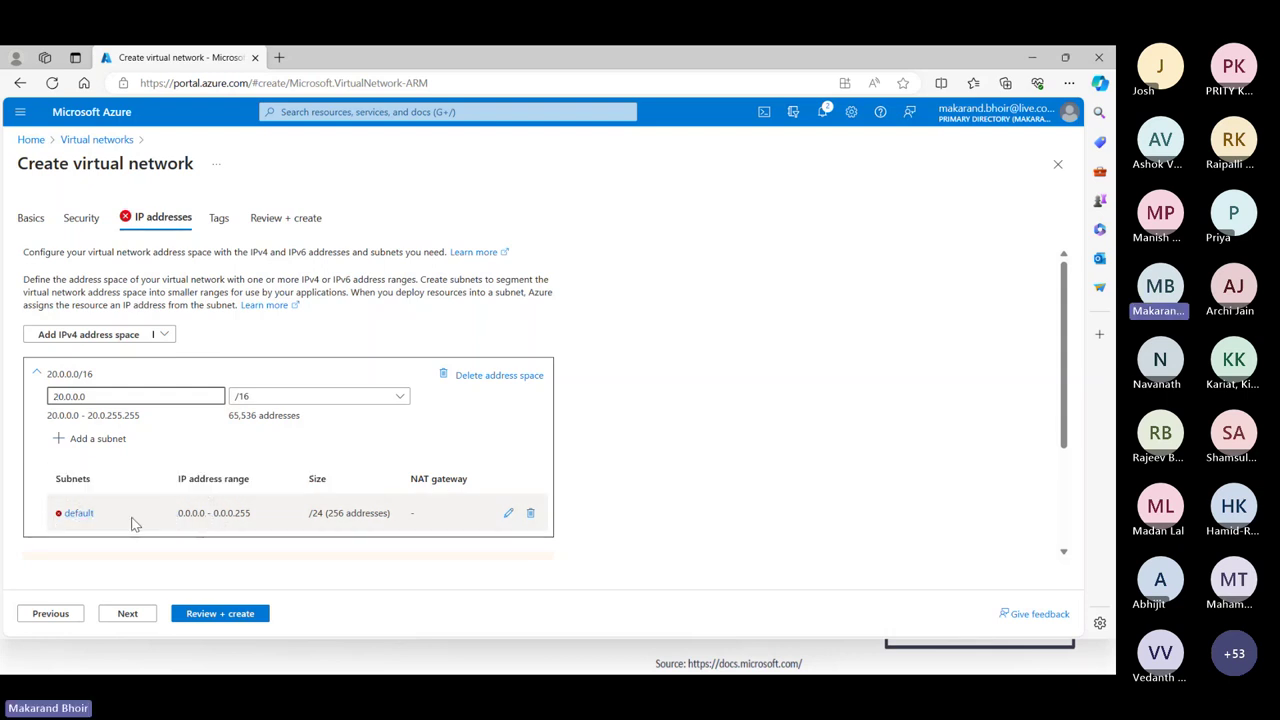
Set the default subnet's starting address to 20.0.0.0 (20.0.0.0–20.0.0.255) and save it
{"action": "left_click", "coordinate": [507, 515]}
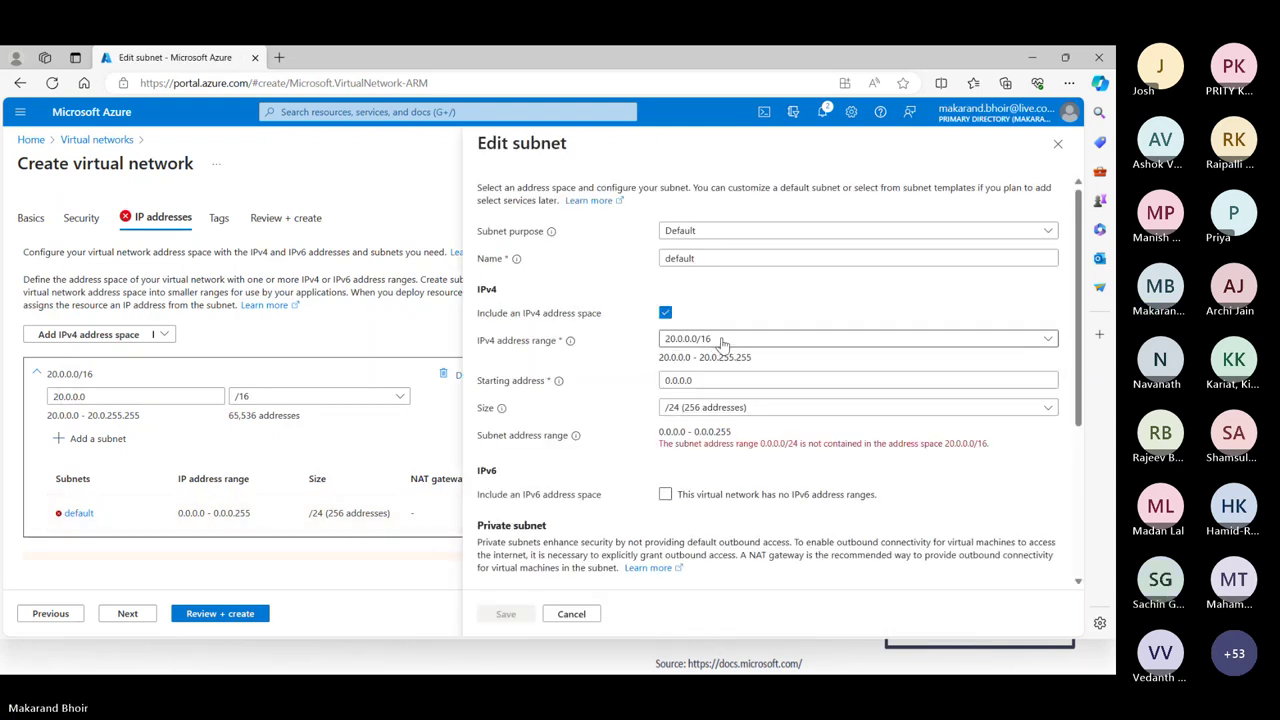
{"action": "left_click", "coordinate": [692, 384]}
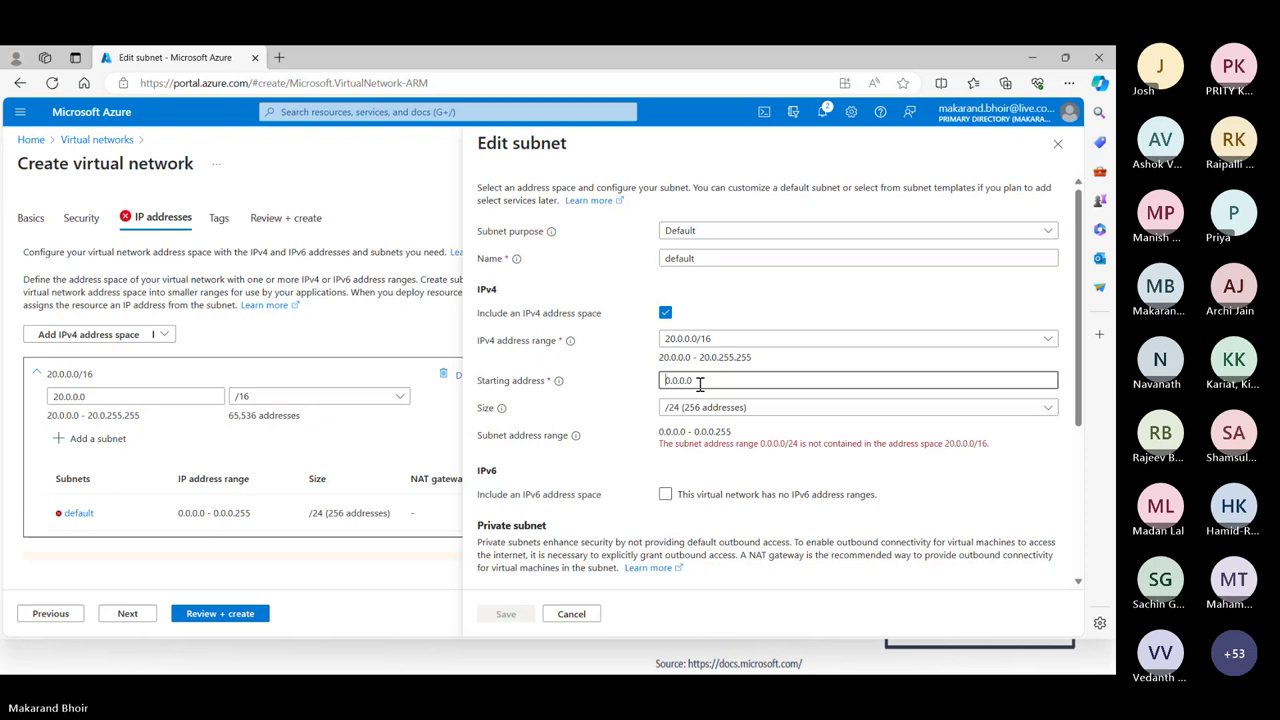
{"action": "key", "text": "BackSpace"}
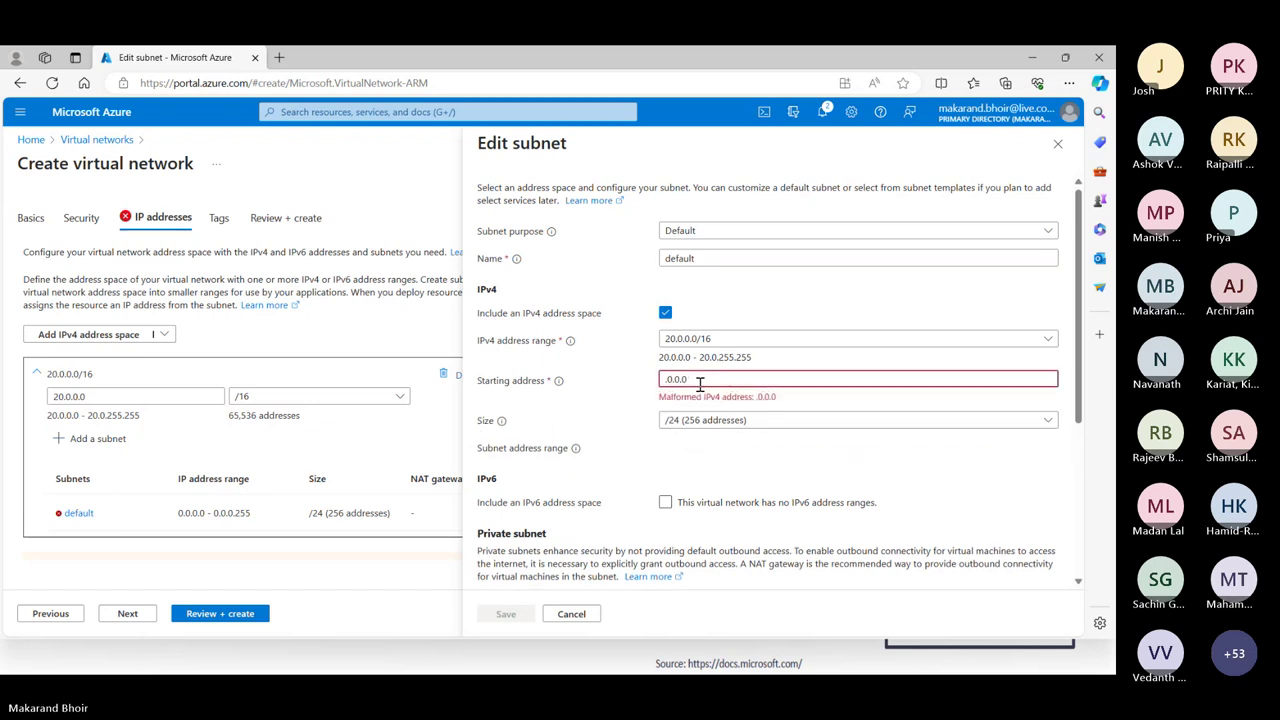
{"action": "type", "text": "20"}
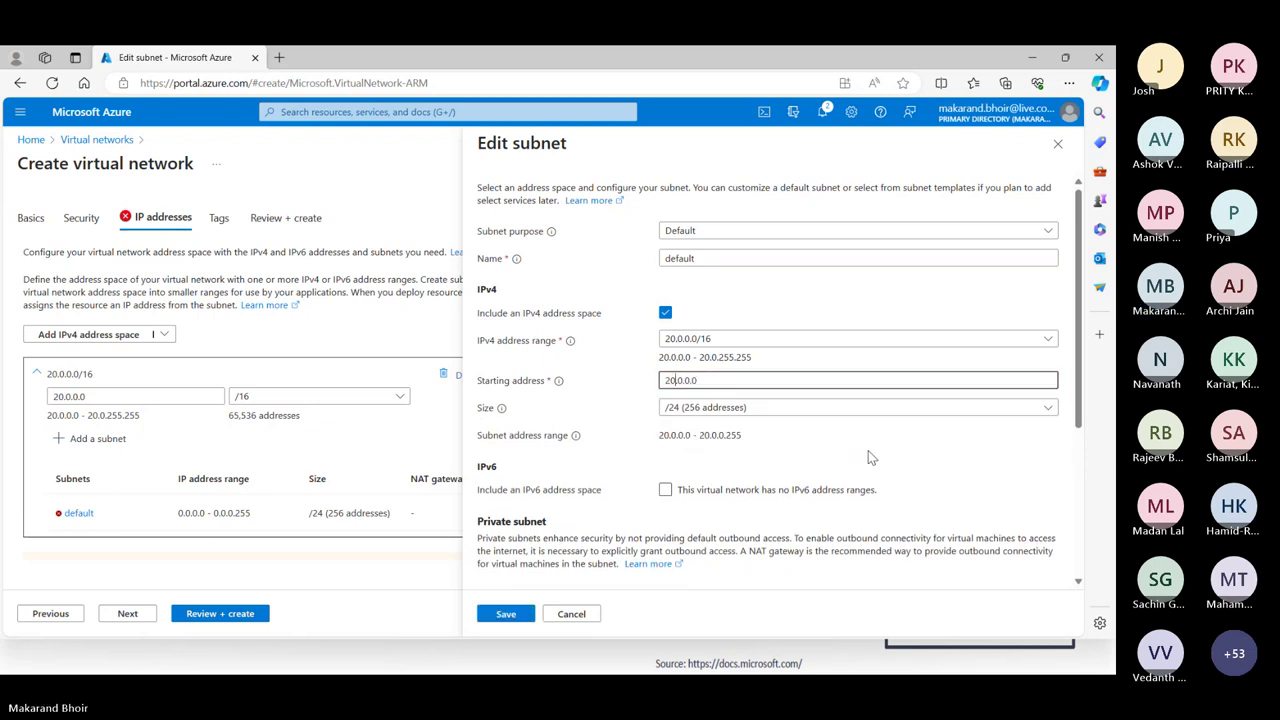
{"action": "left_click", "coordinate": [508, 616]}
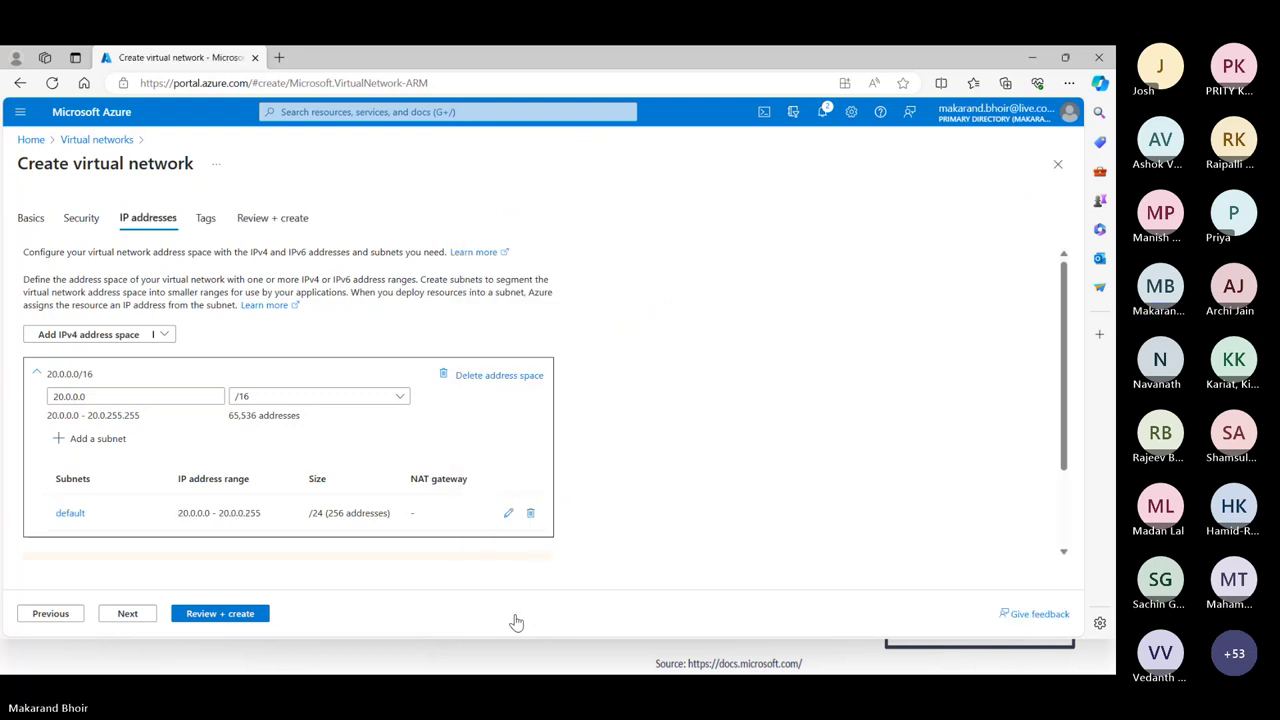
Review and create the vnetB virtual network in TrainingRG, then switch to the Teams meeting
{"action": "left_click", "coordinate": [255, 617]}
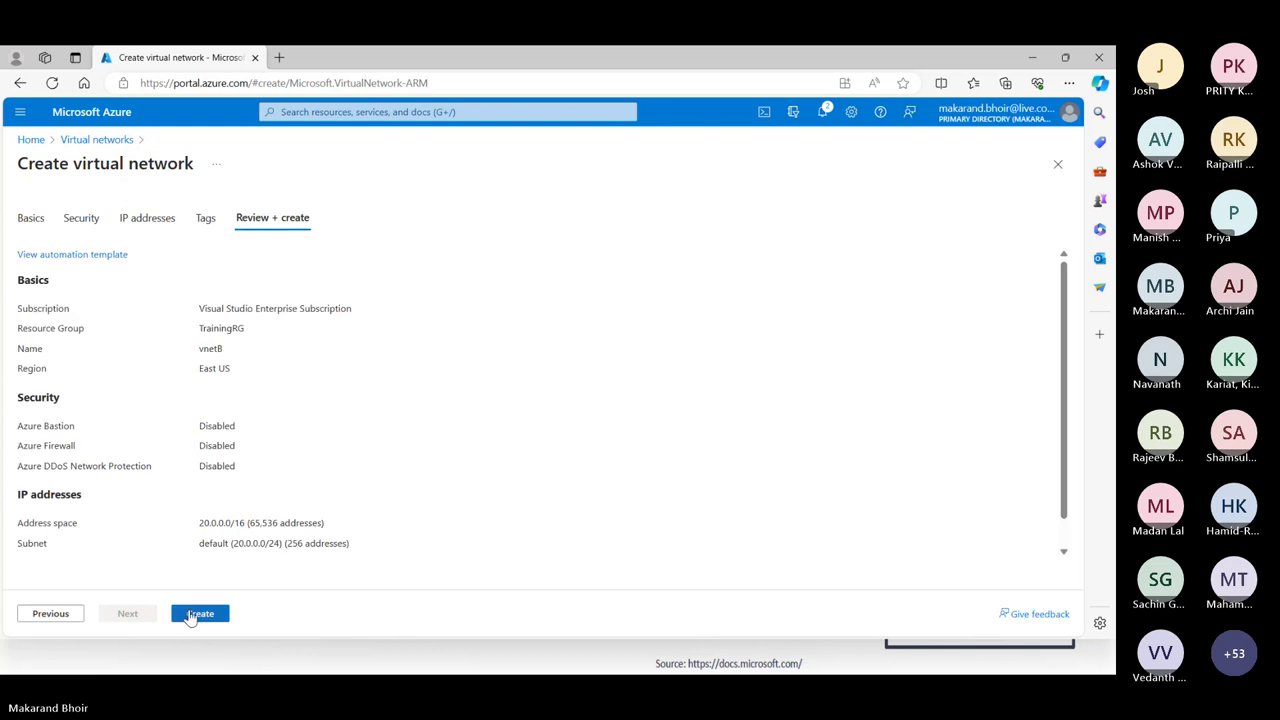
{"action": "left_click", "coordinate": [193, 614]}
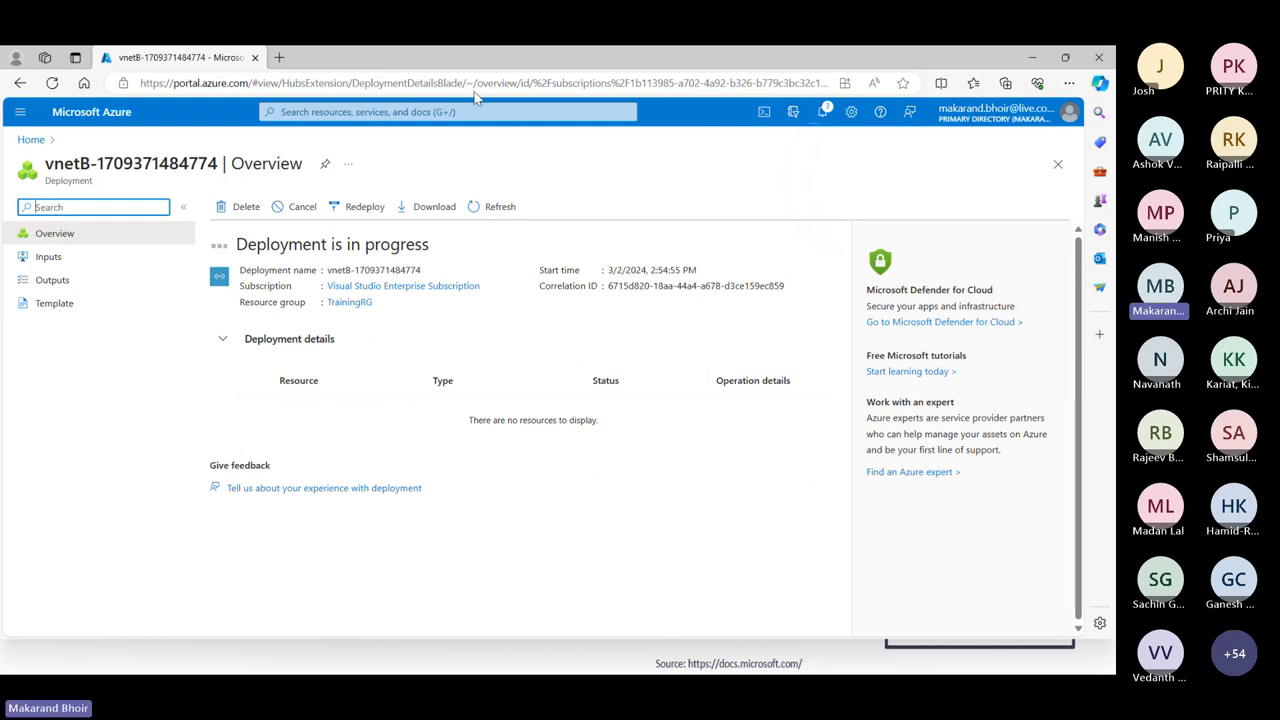
{"action": "key", "text": "alt+Tab"}
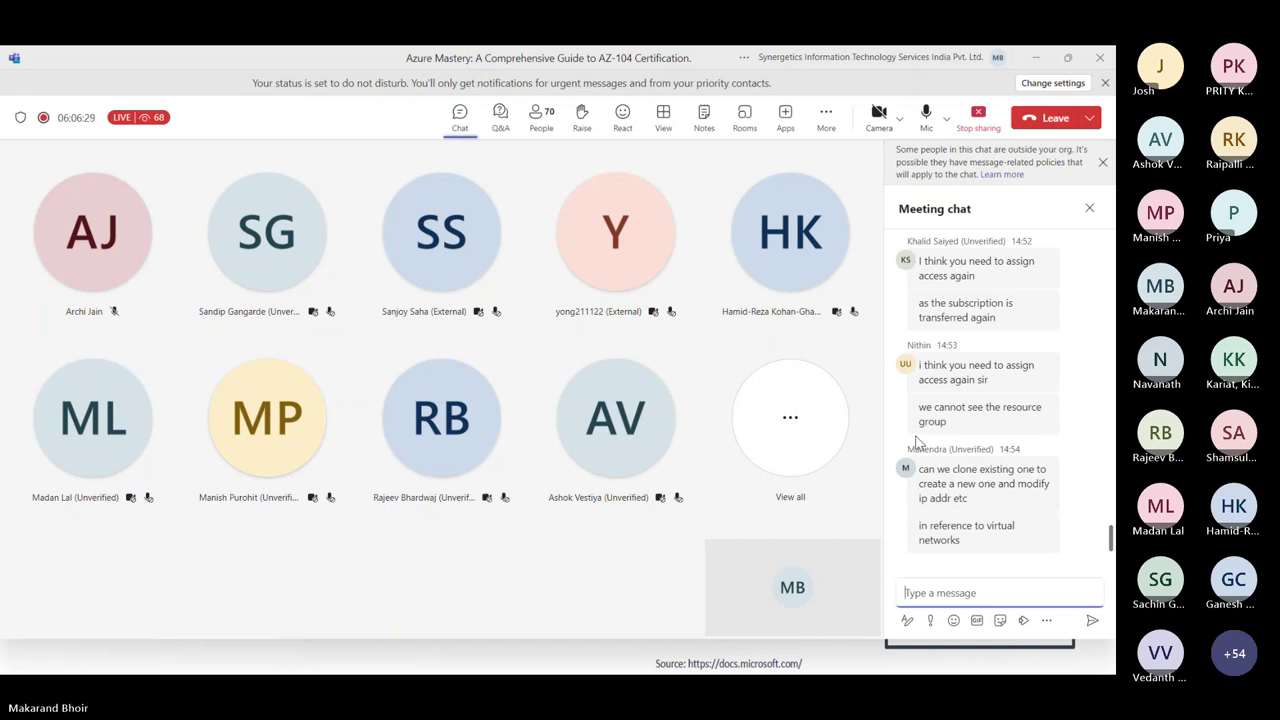
Read the Teams chat question about cloning a virtual network, then bring up the window switcher
{"action": "mouse_move", "coordinate": [912, 436]}
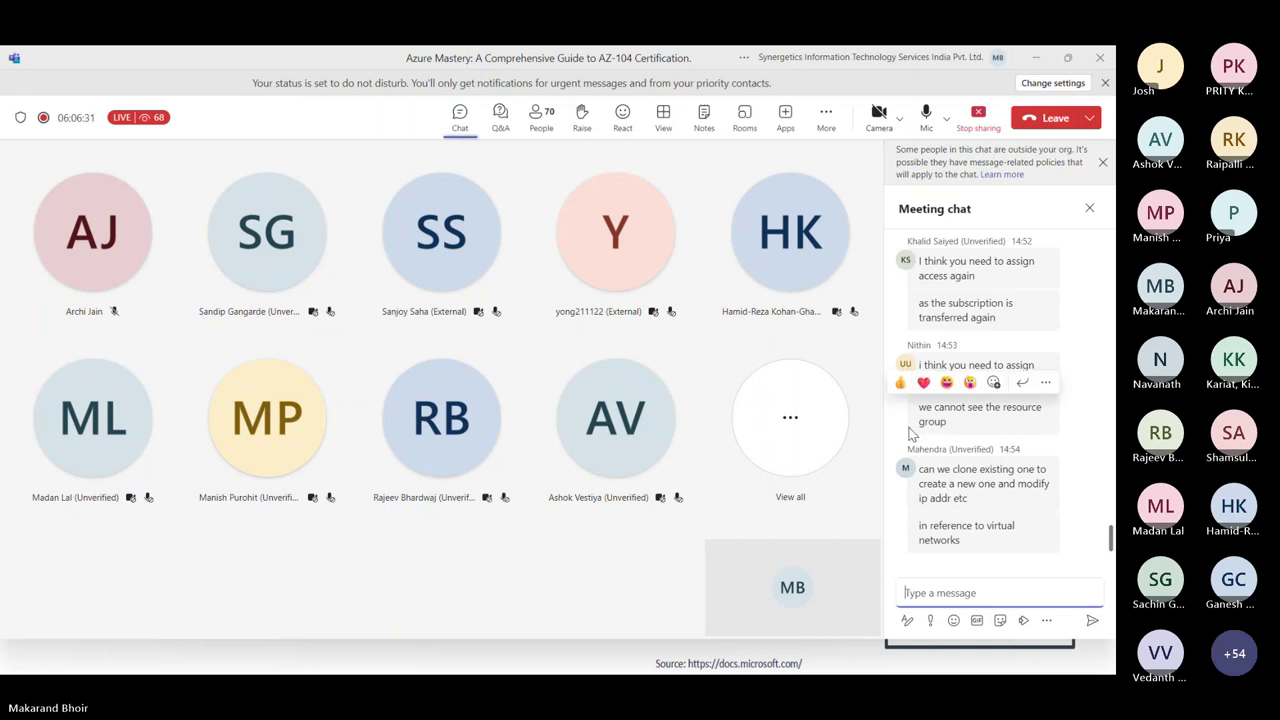
{"action": "scroll", "coordinate": [912, 436], "scroll_direction": "up", "scroll_amount": 3}
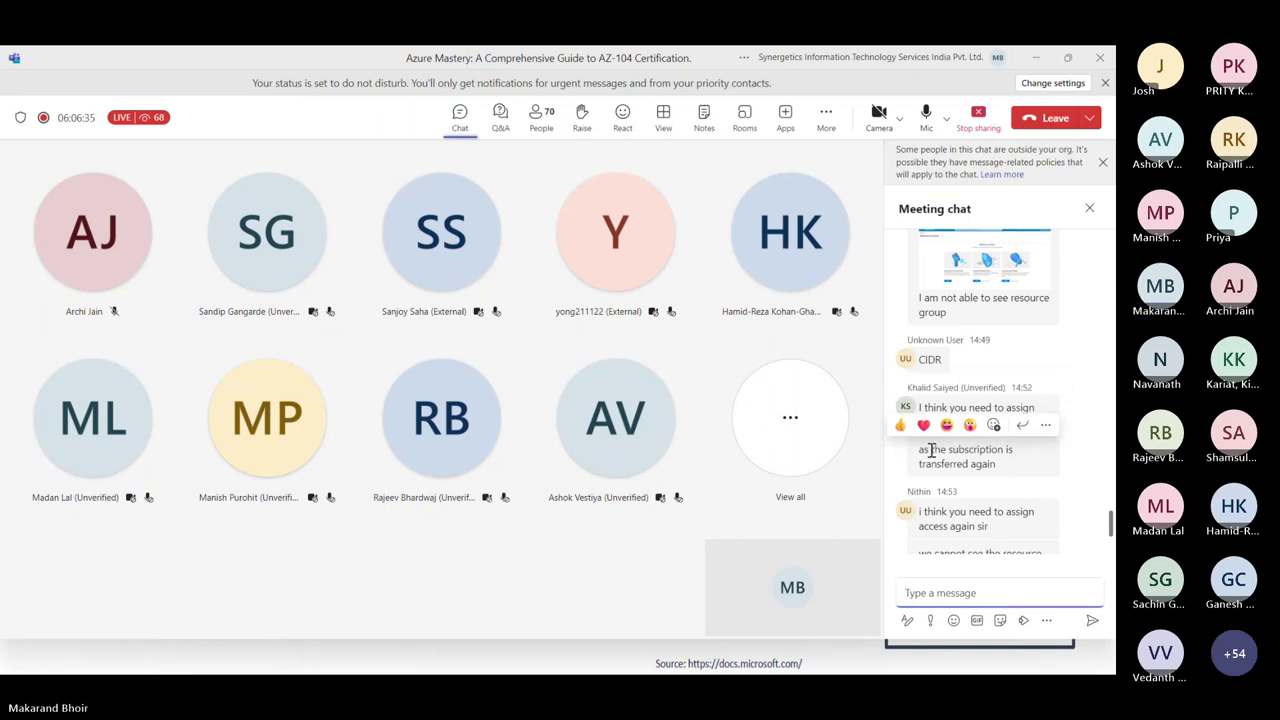
{"action": "scroll", "coordinate": [931, 450], "scroll_direction": "down", "scroll_amount": 3}
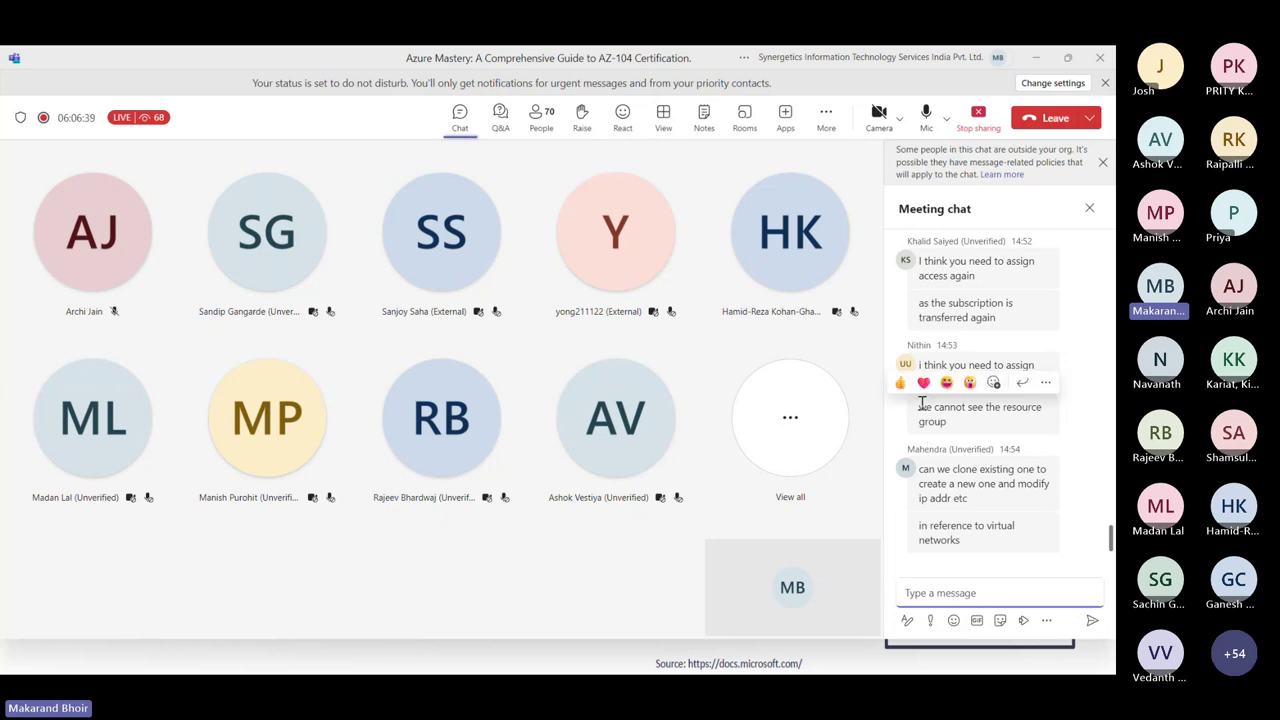
{"action": "key", "text": "alt+Tab"}
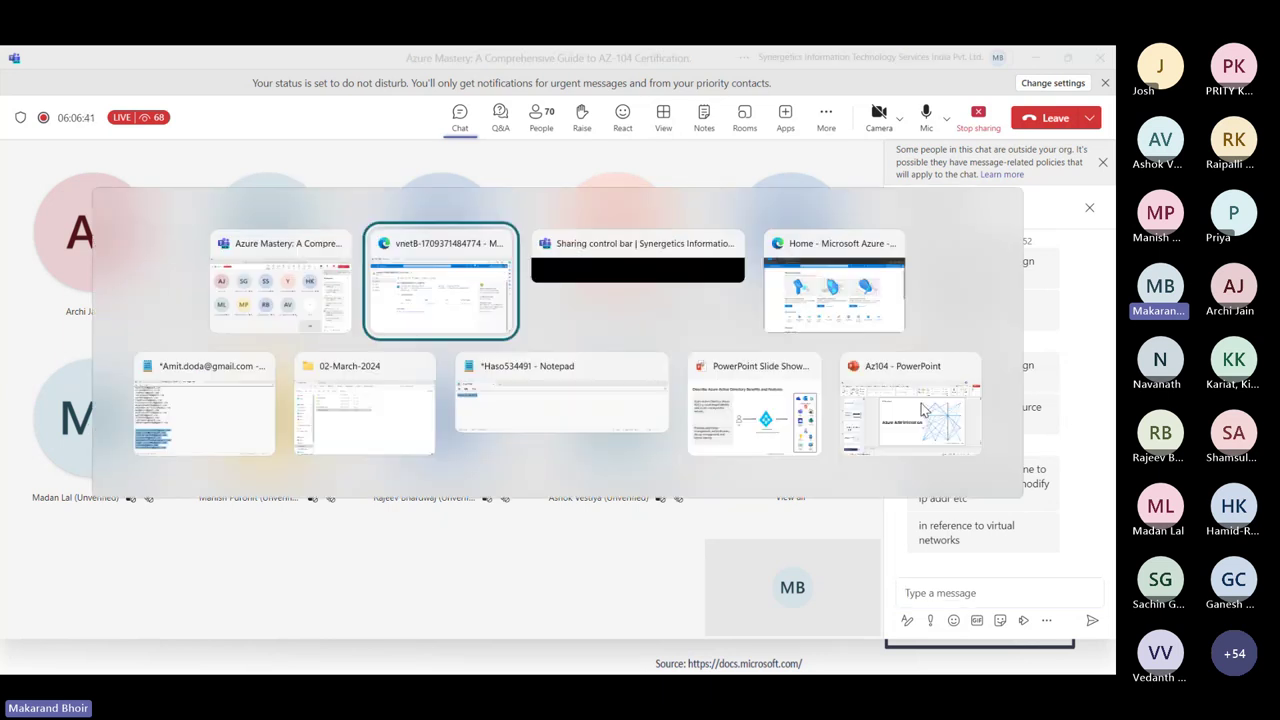
Reload the Azure portal home page and sign out of the current account
{"action": "key", "text": "alt+Tab"}
{"action": "key", "text": "alt+Tab"}
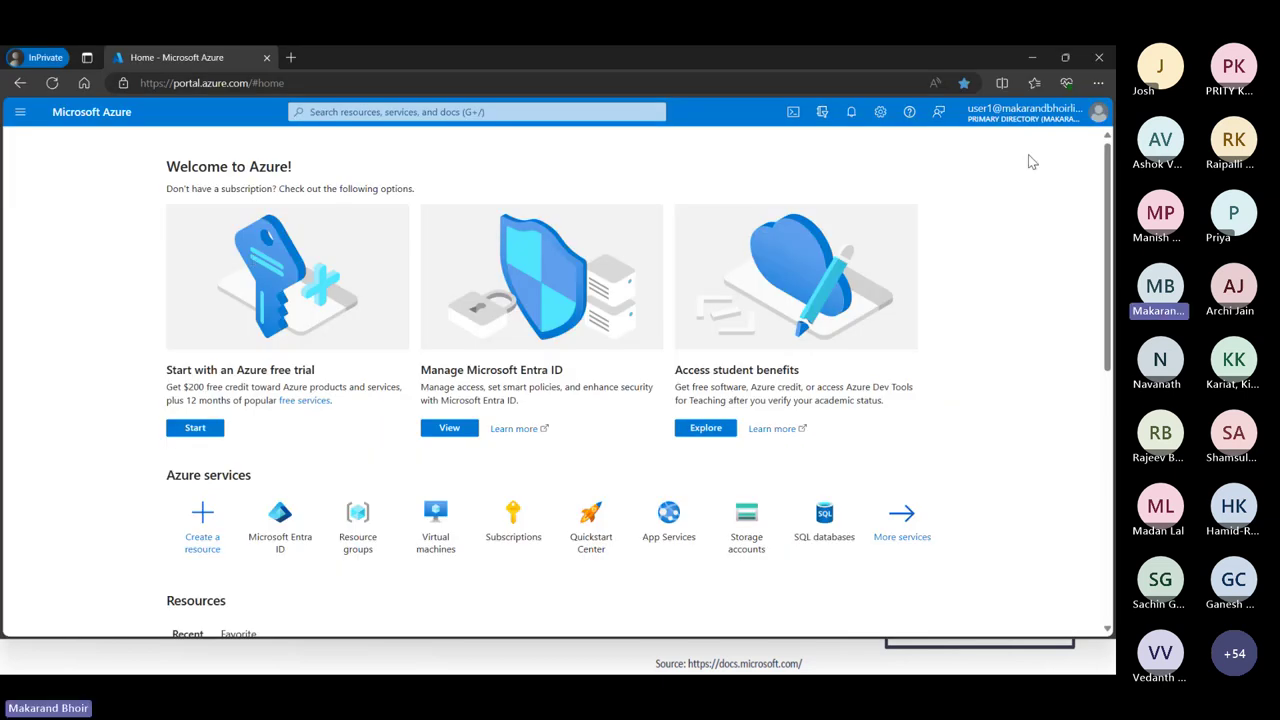
{"action": "left_click", "coordinate": [53, 84]}
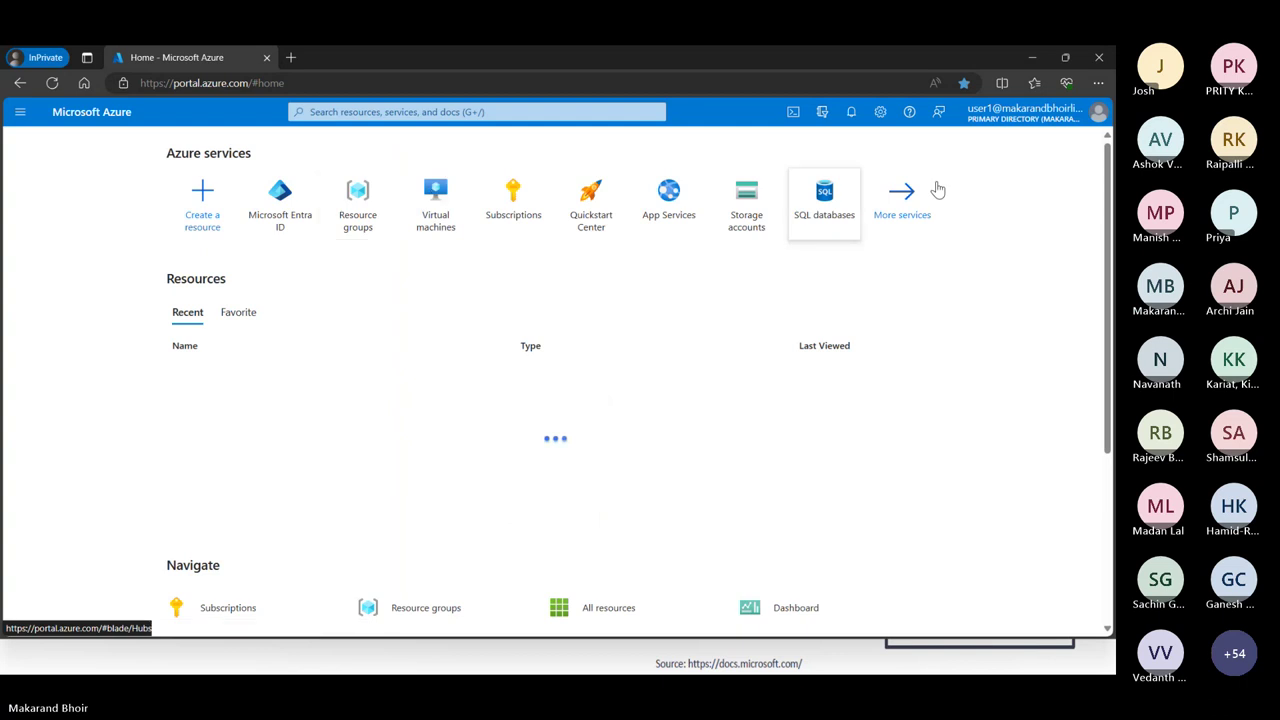
{"action": "left_click", "coordinate": [1060, 113]}
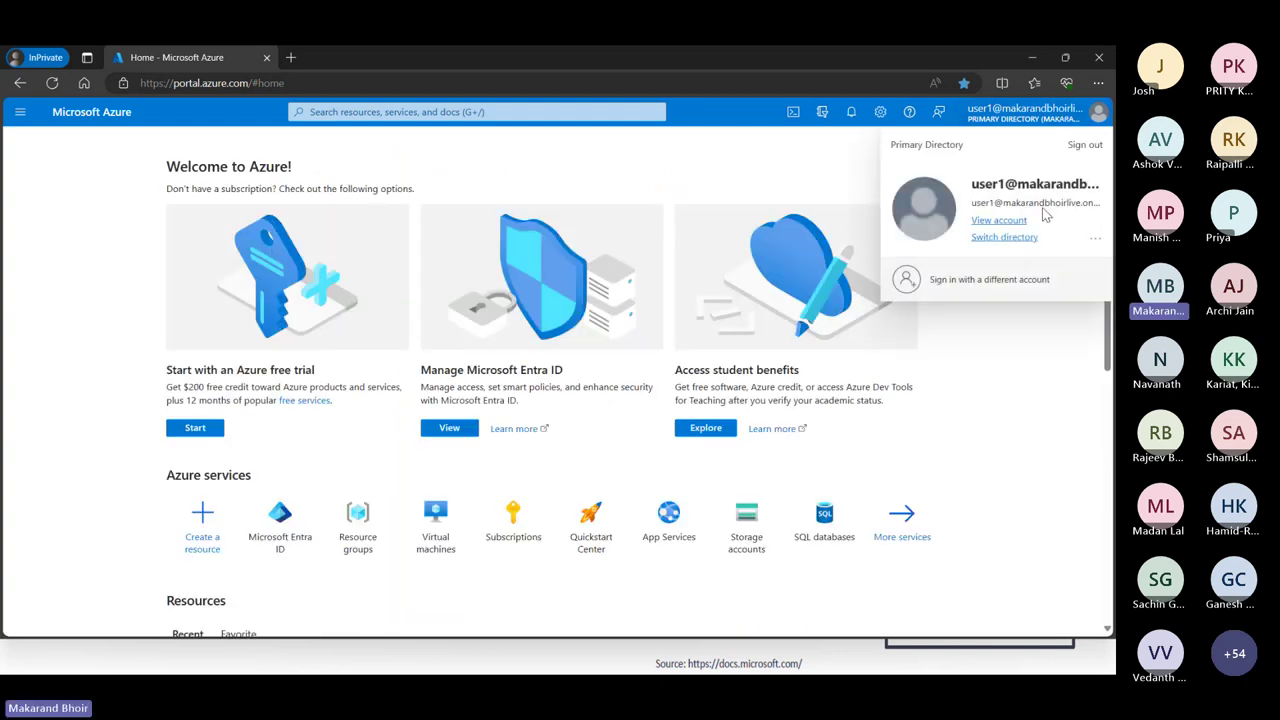
{"action": "left_click", "coordinate": [1084, 144]}
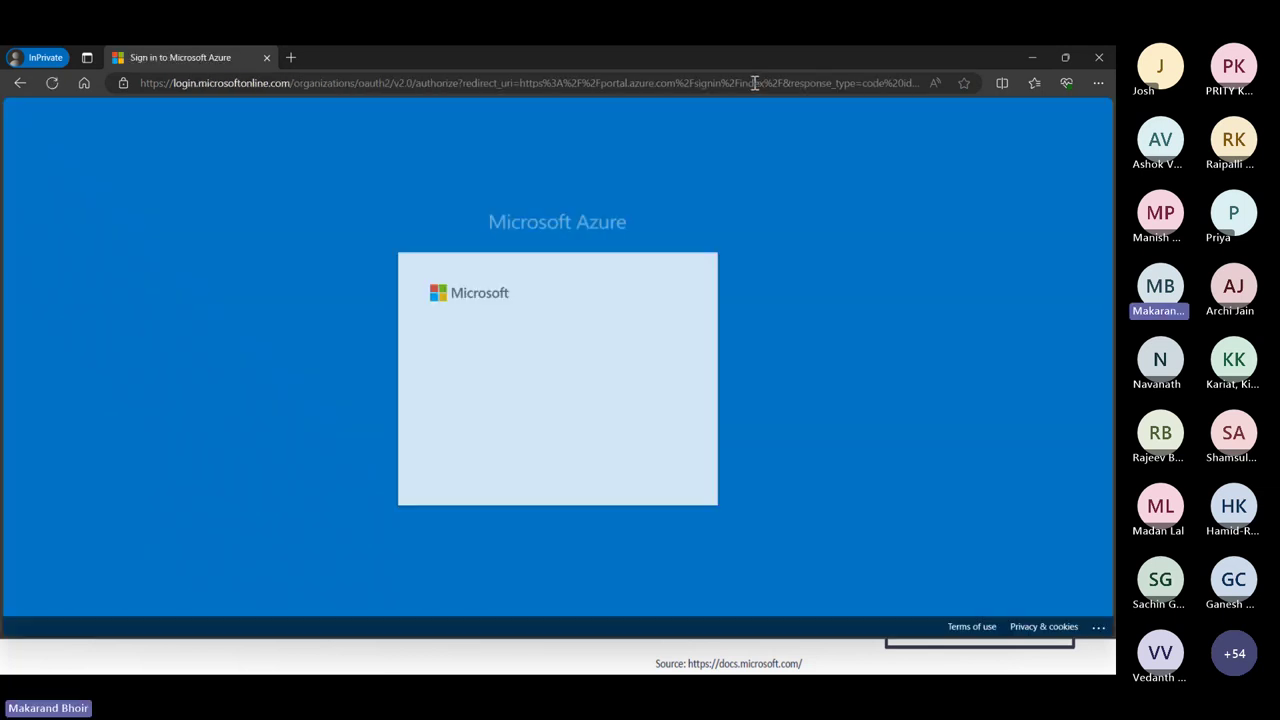
Sign back in with the listed account and its password, choosing to stay signed in
{"action": "left_click", "coordinate": [762, 86]}
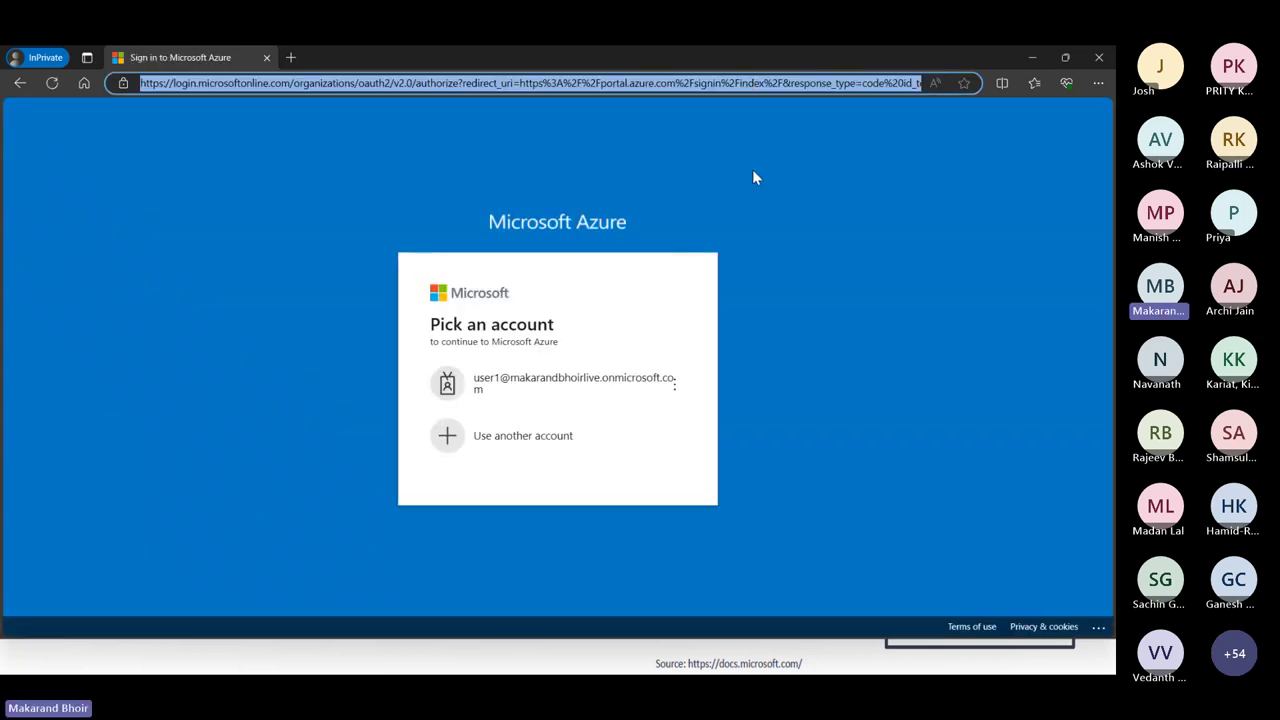
{"action": "left_click", "coordinate": [622, 392]}
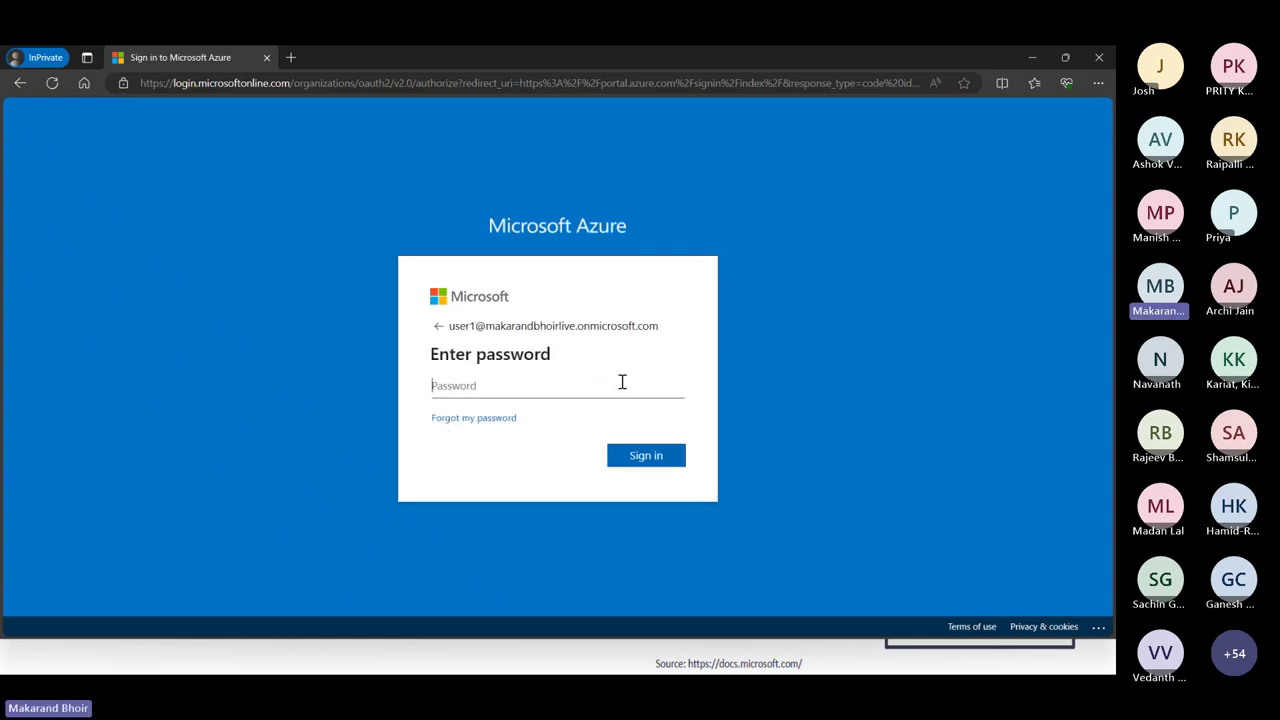
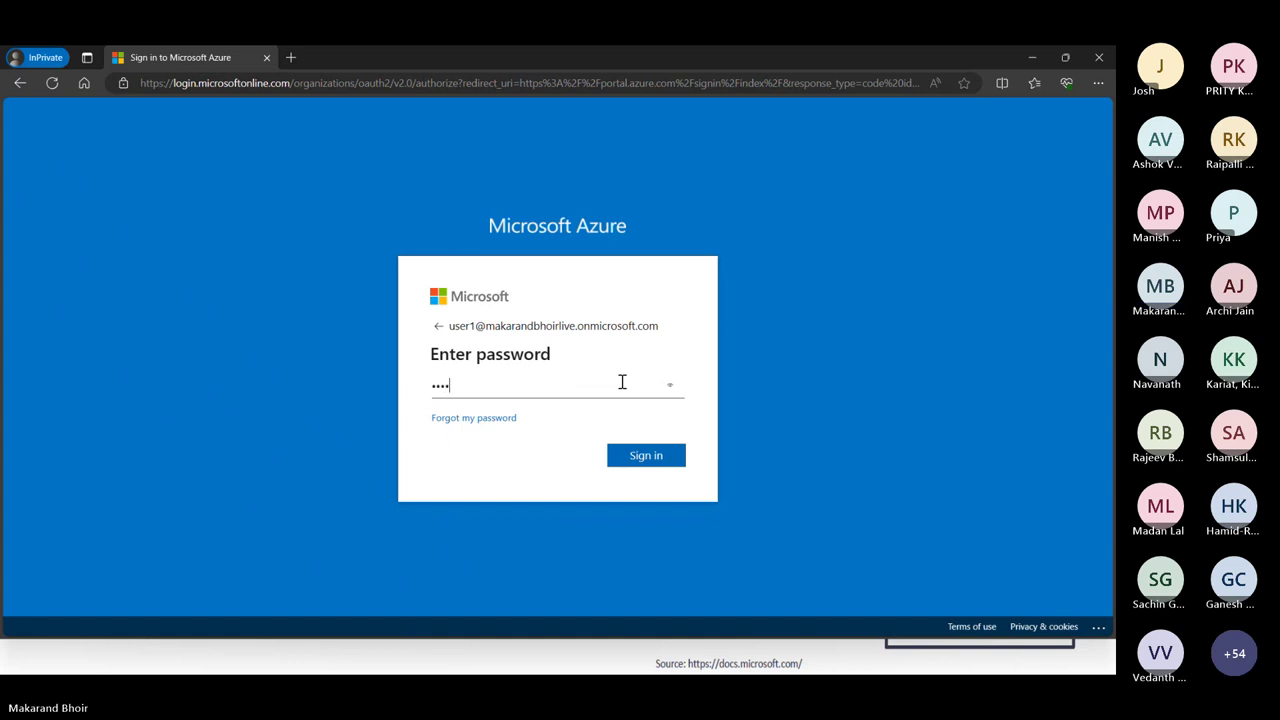
{"action": "left_click", "coordinate": [655, 460]}
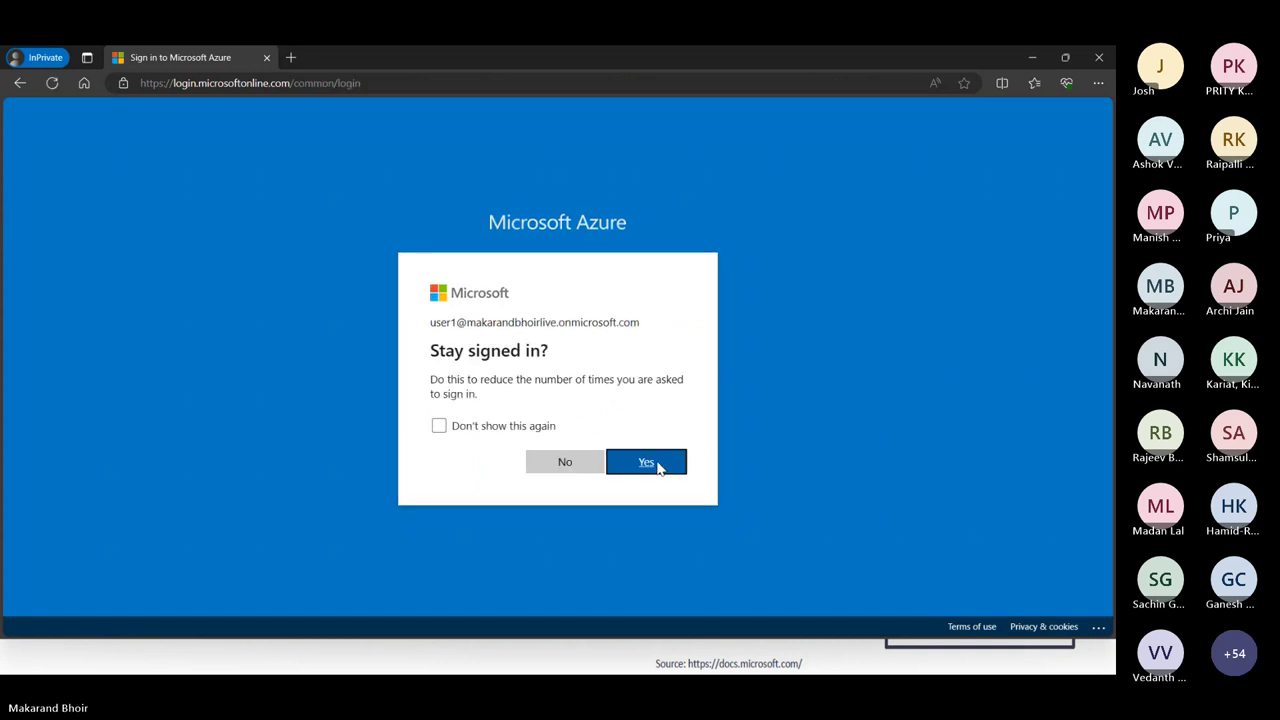
{"action": "left_click", "coordinate": [651, 463]}
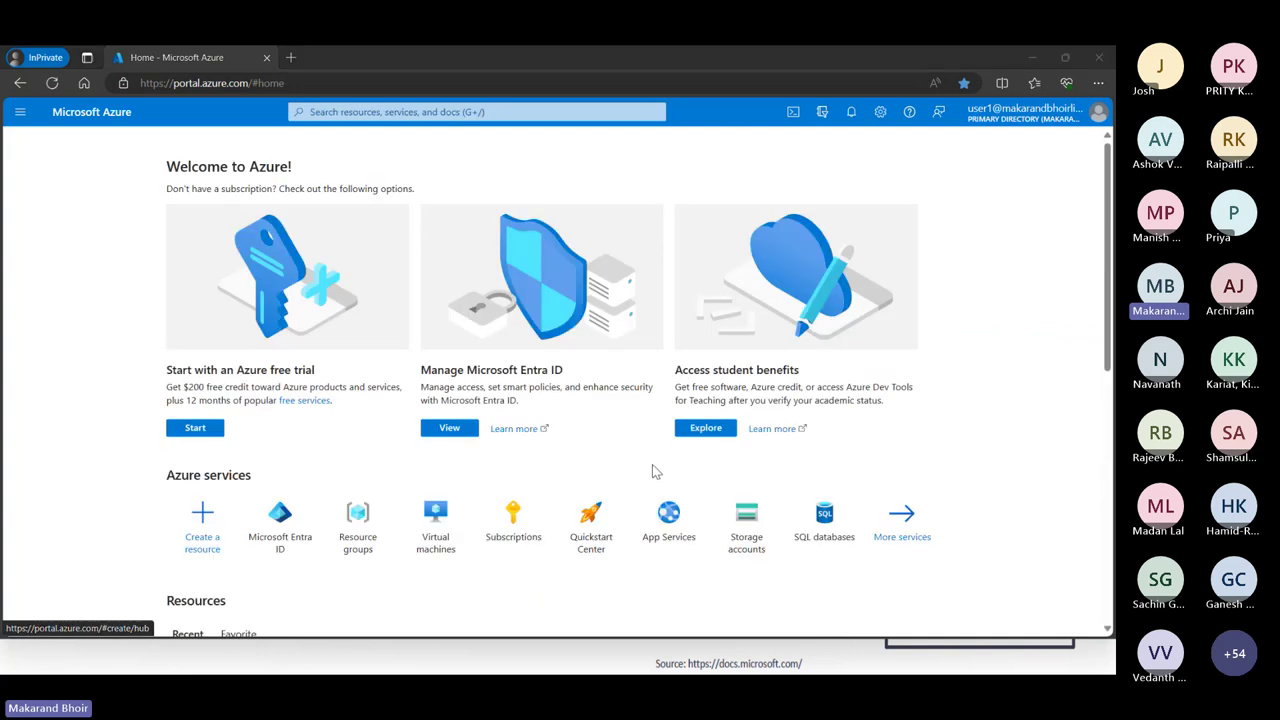
{"action": "key", "text": "alt+Tab"}
{"action": "key", "text": "alt+Tab"}
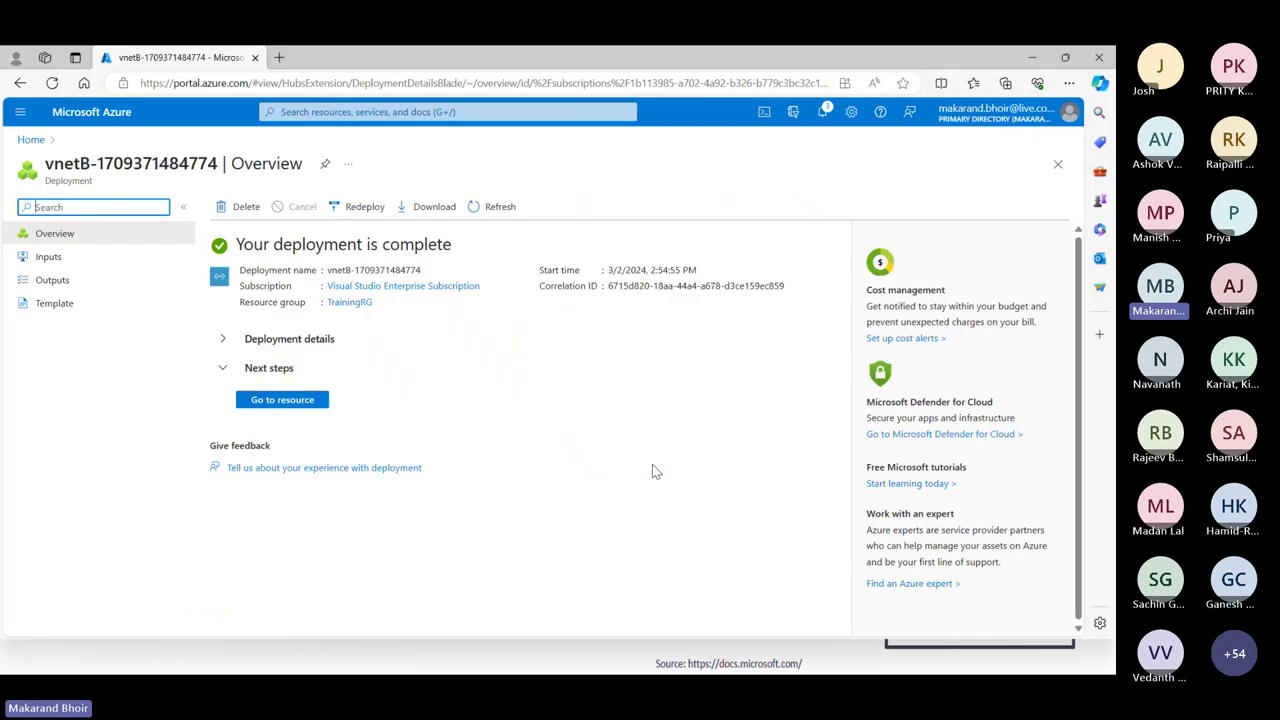
Open the ExternalUserGrp group from Microsoft Entra ID's Groups list
{"action": "left_click", "coordinate": [368, 112]}
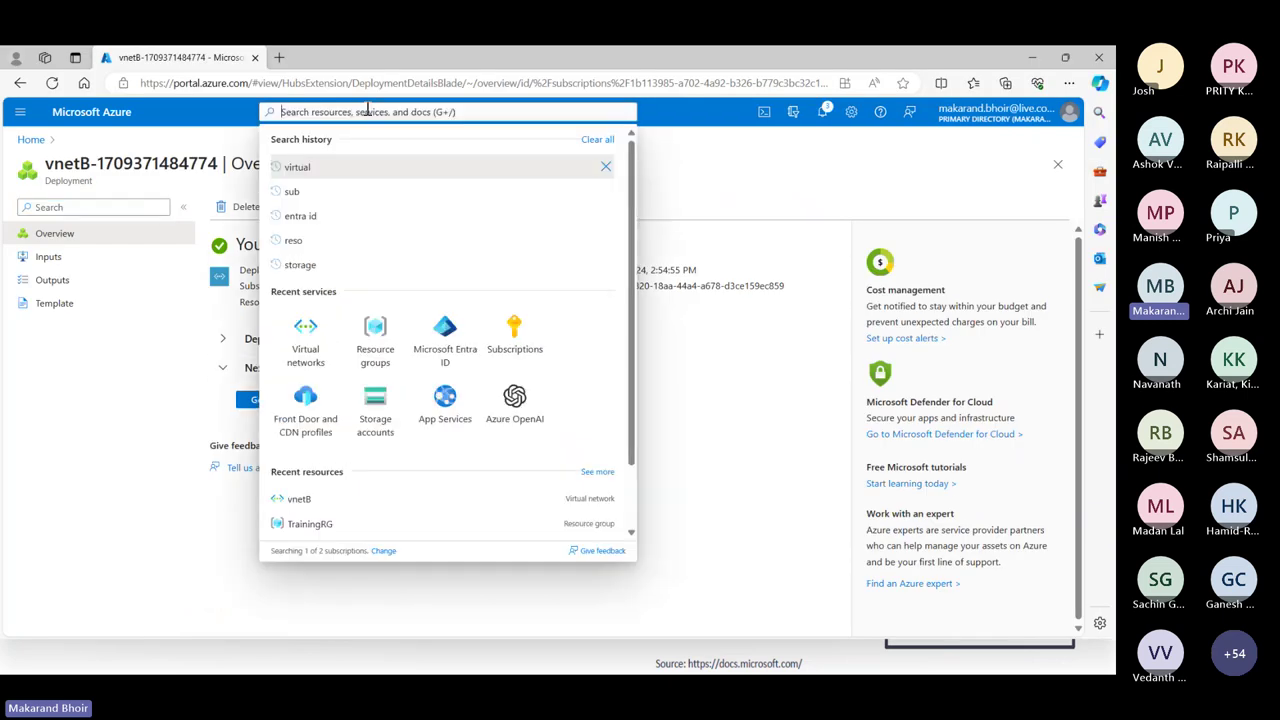
{"action": "left_click", "coordinate": [446, 333]}
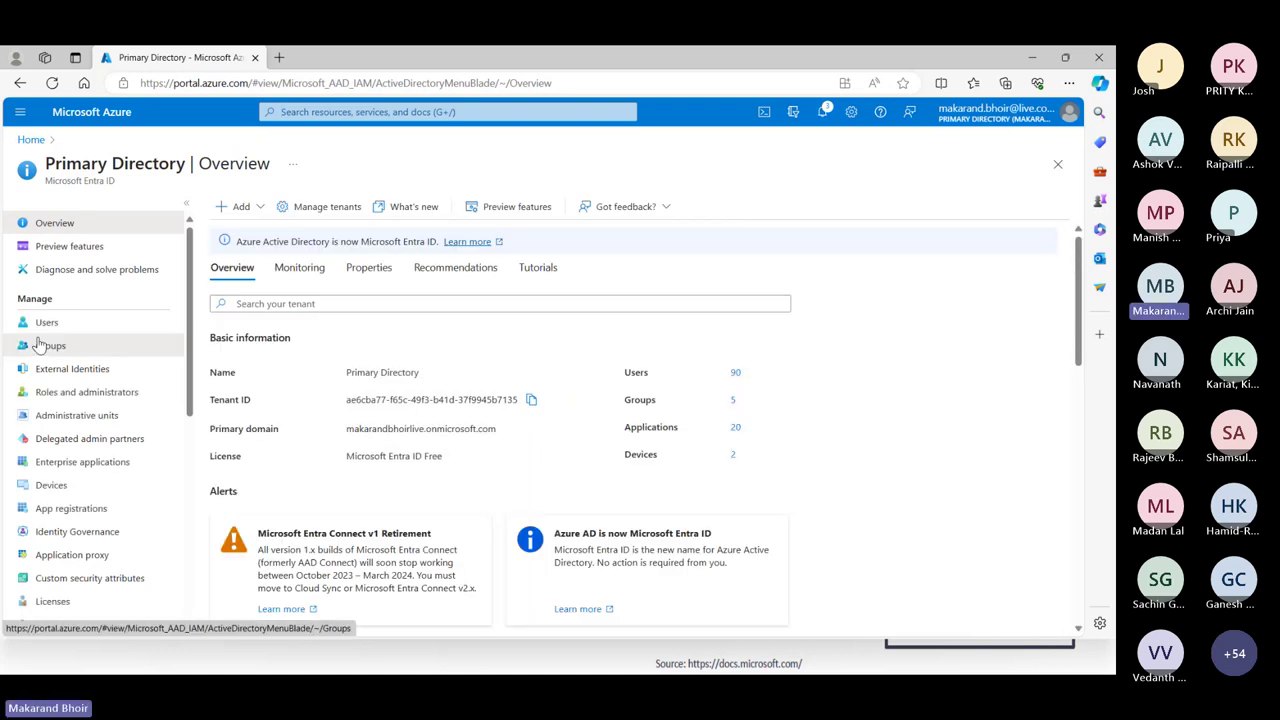
{"action": "left_click", "coordinate": [66, 349]}
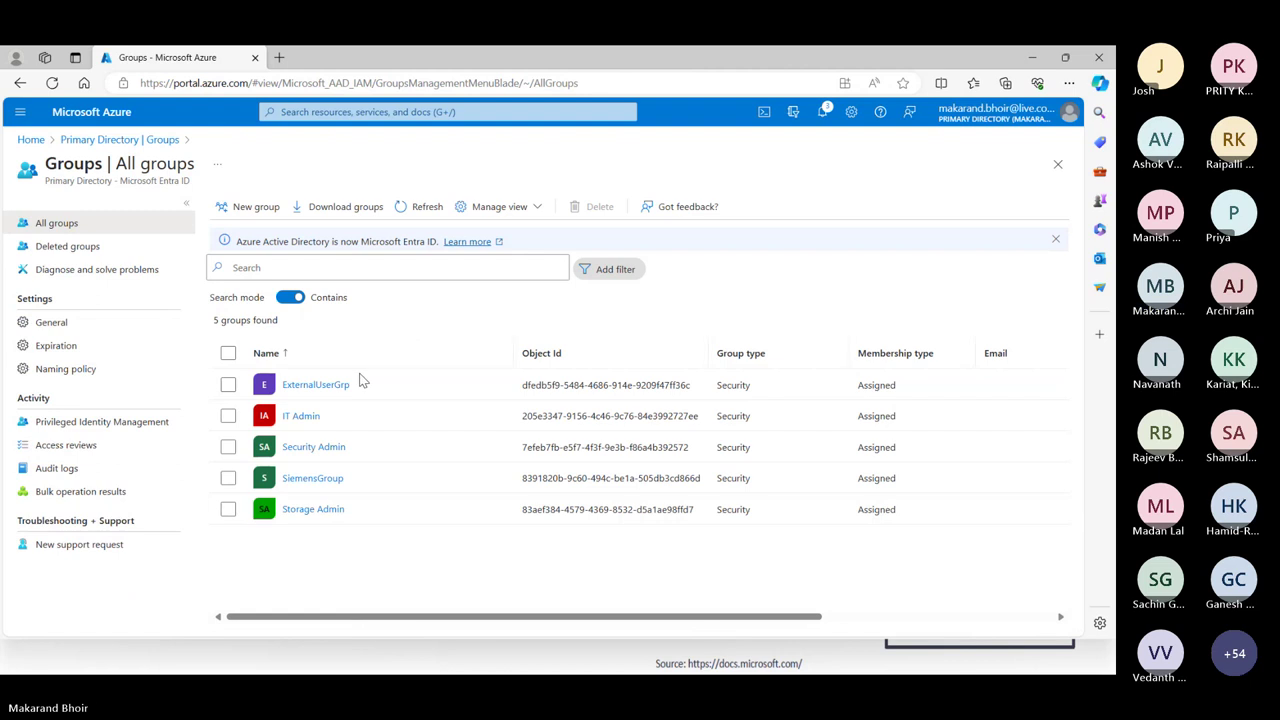
{"action": "left_click", "coordinate": [343, 386]}
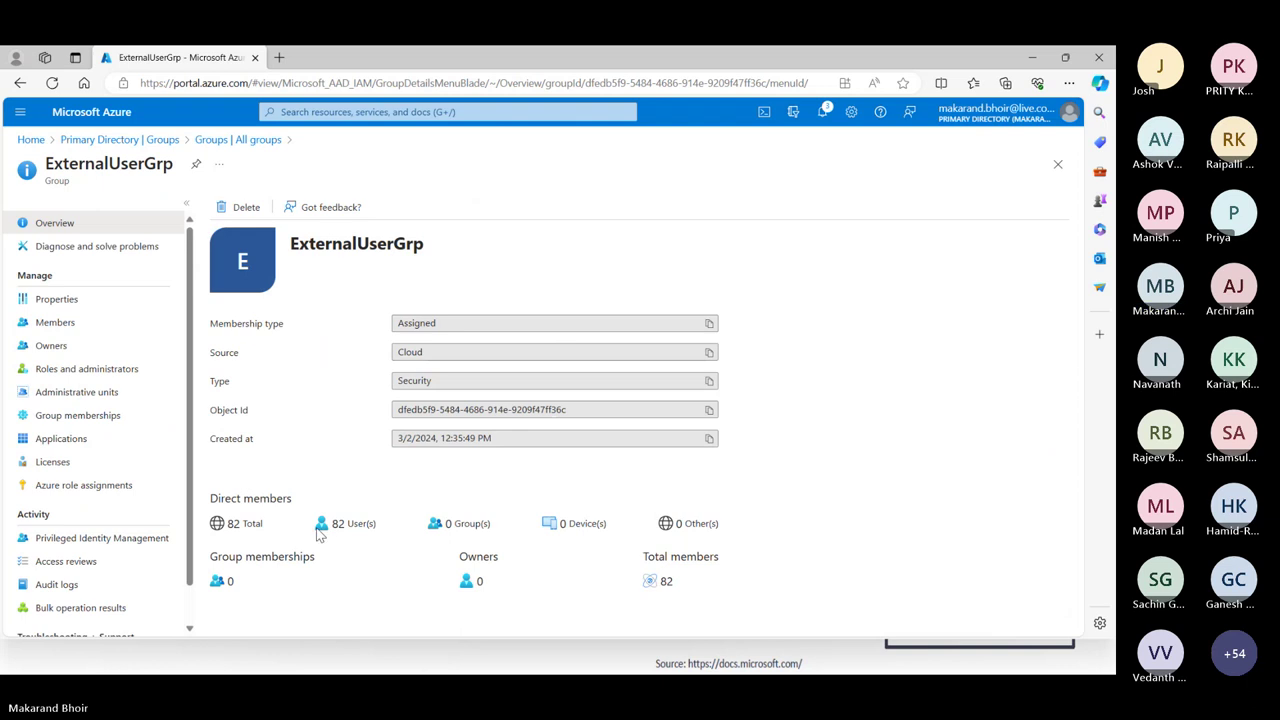
Open Add members for ExternalUserGrp and filter the candidates to Users only
{"action": "left_click", "coordinate": [69, 331]}
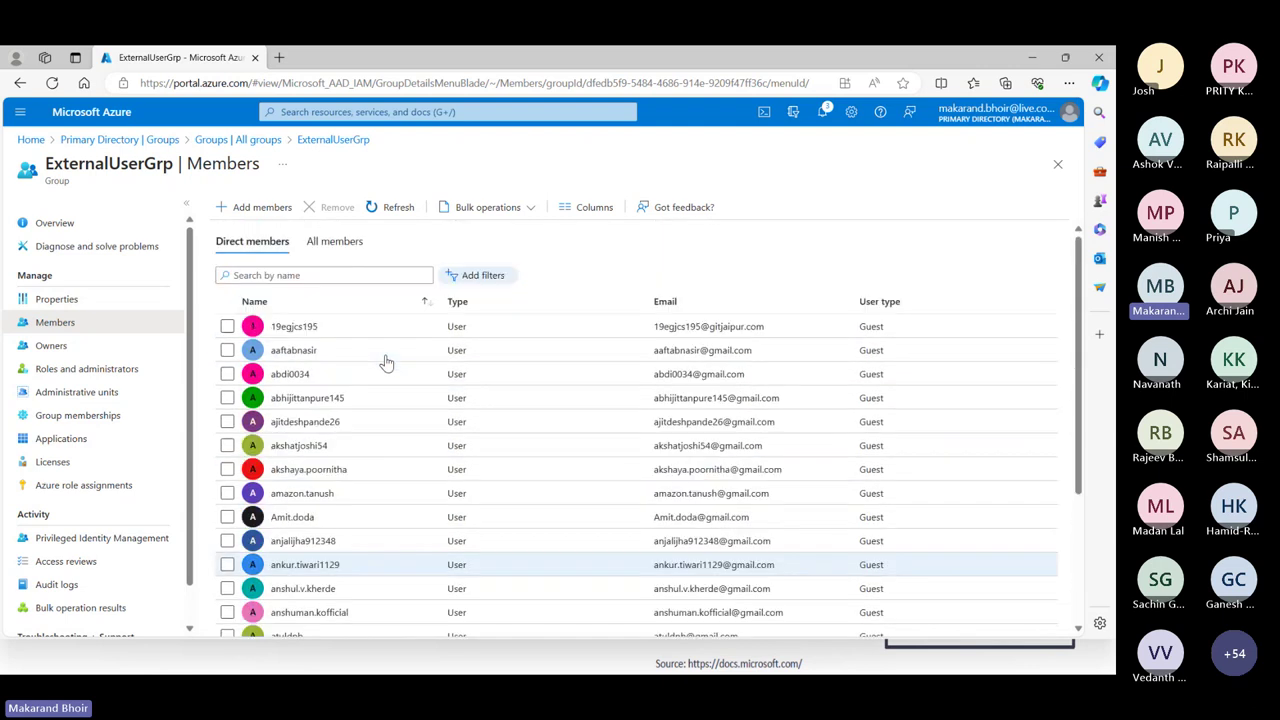
{"action": "left_click", "coordinate": [262, 206]}
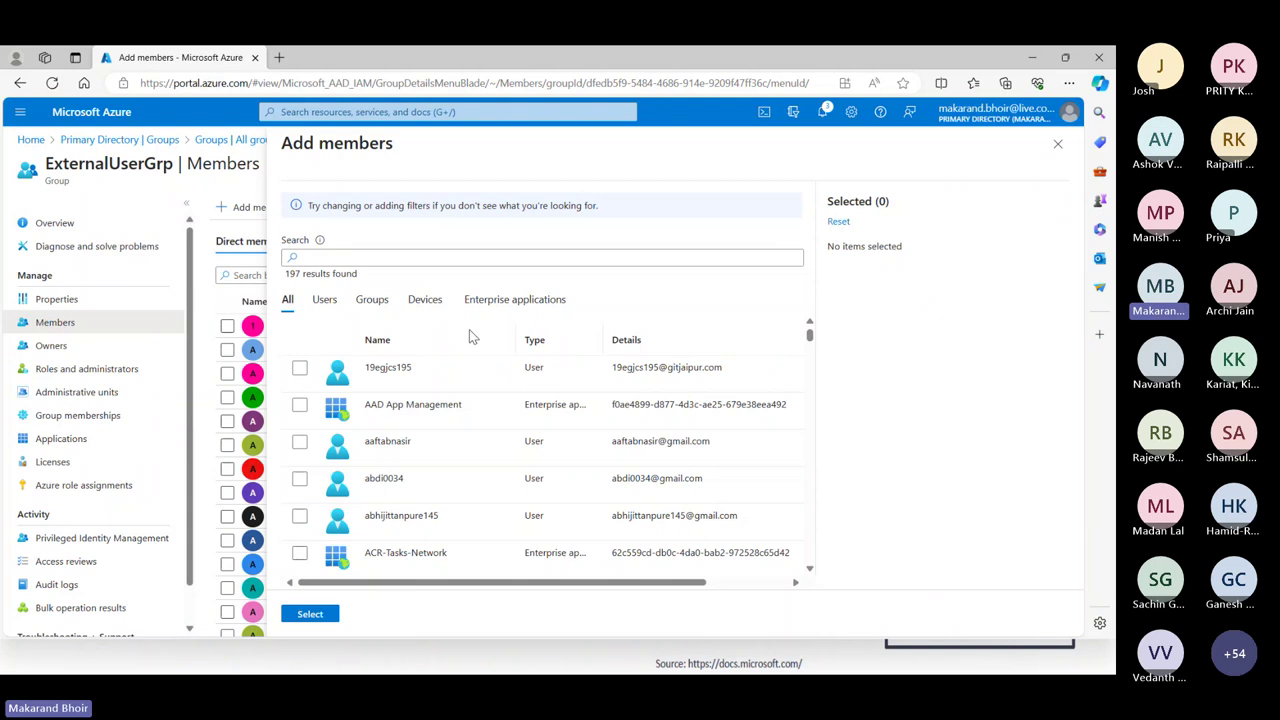
{"action": "left_click", "coordinate": [327, 303]}
{"action": "scroll", "coordinate": [515, 376], "scroll_direction": "down", "scroll_amount": 5}
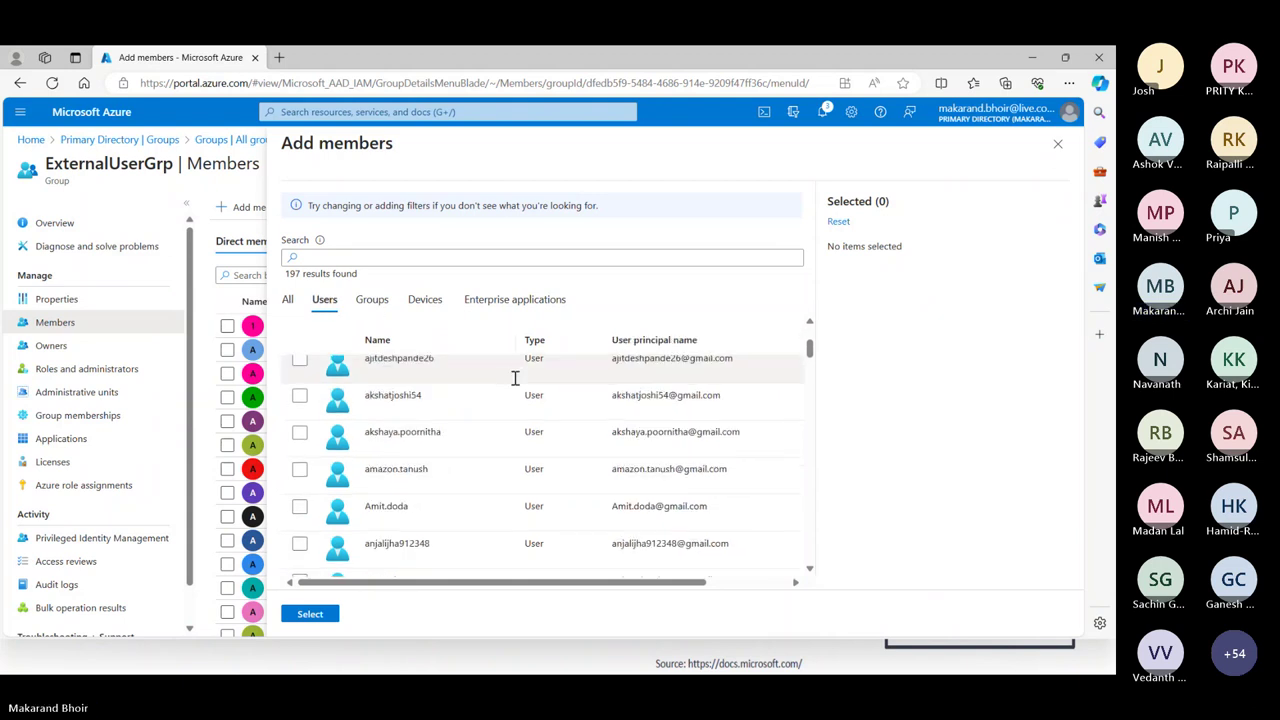
{"action": "scroll", "coordinate": [515, 378], "scroll_direction": "up", "scroll_amount": 3}
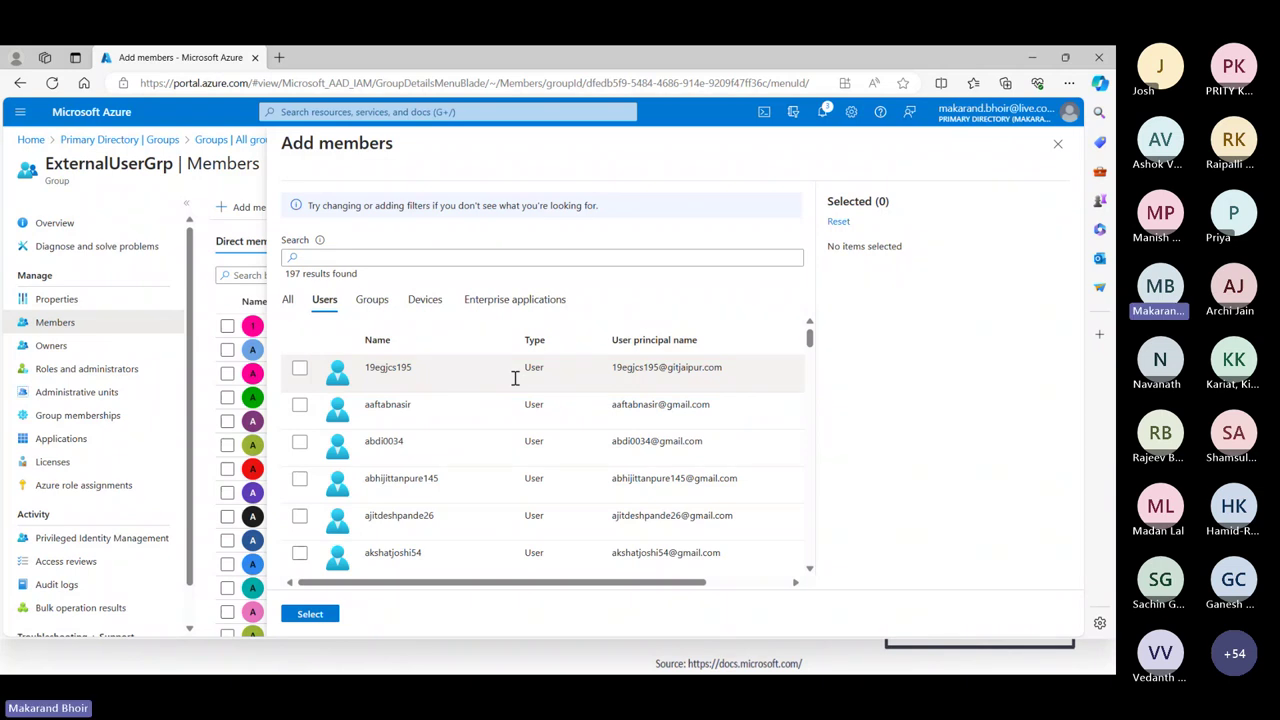
{"action": "key", "text": "alt+Tab"}
{"action": "key", "text": "alt+Tab"}
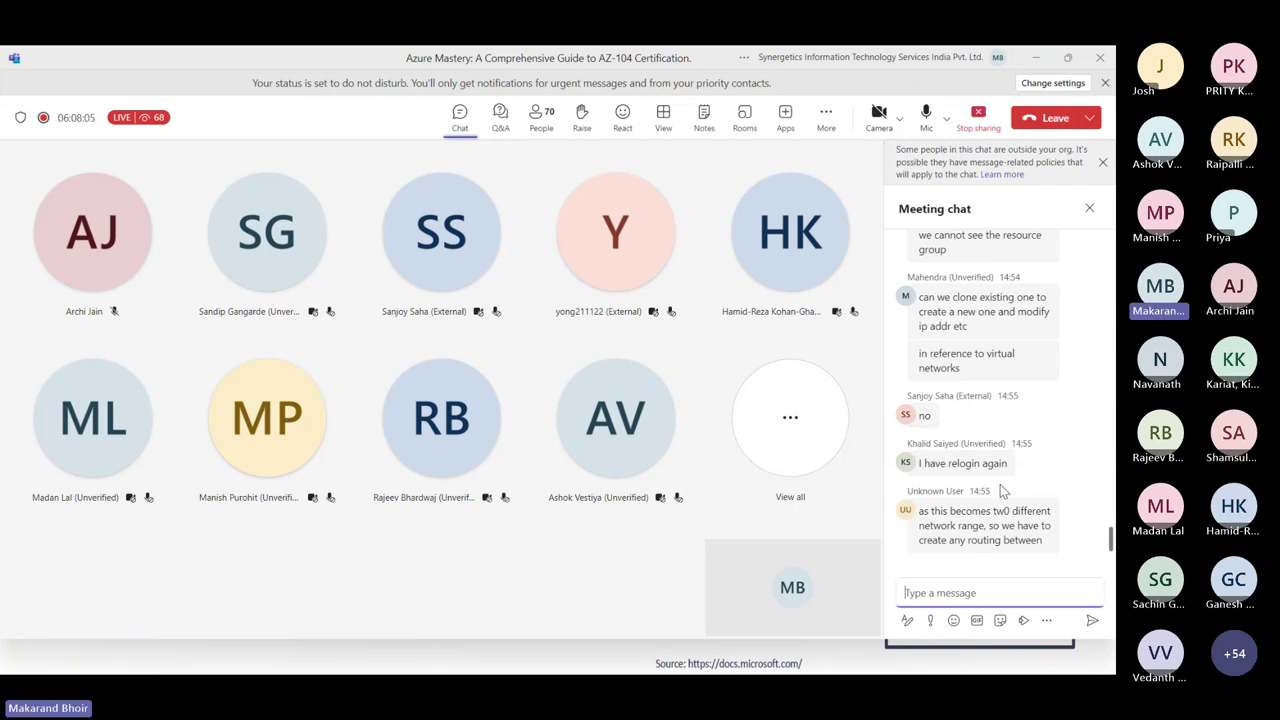
Review the new Teams meeting chat messages and return to the Add members window
{"action": "scroll", "coordinate": [1000, 484], "scroll_direction": "up", "scroll_amount": 5}
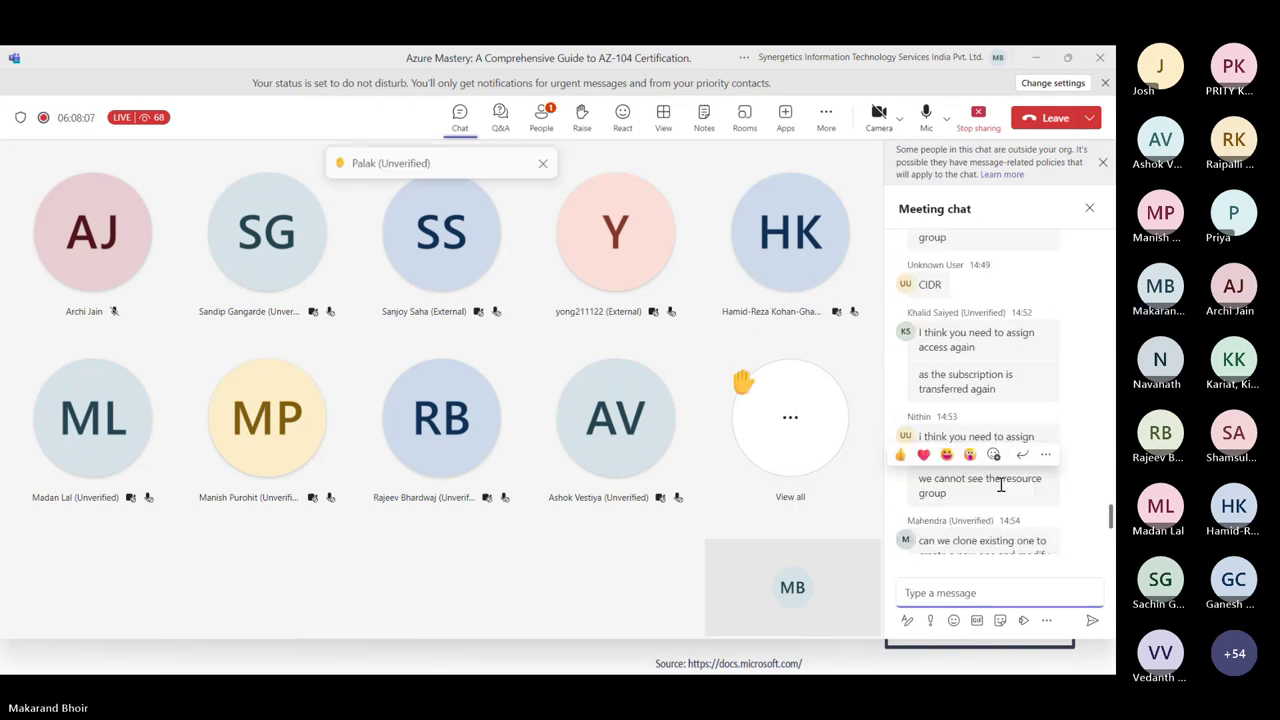
{"action": "scroll", "coordinate": [1000, 484], "scroll_direction": "down", "scroll_amount": 5}
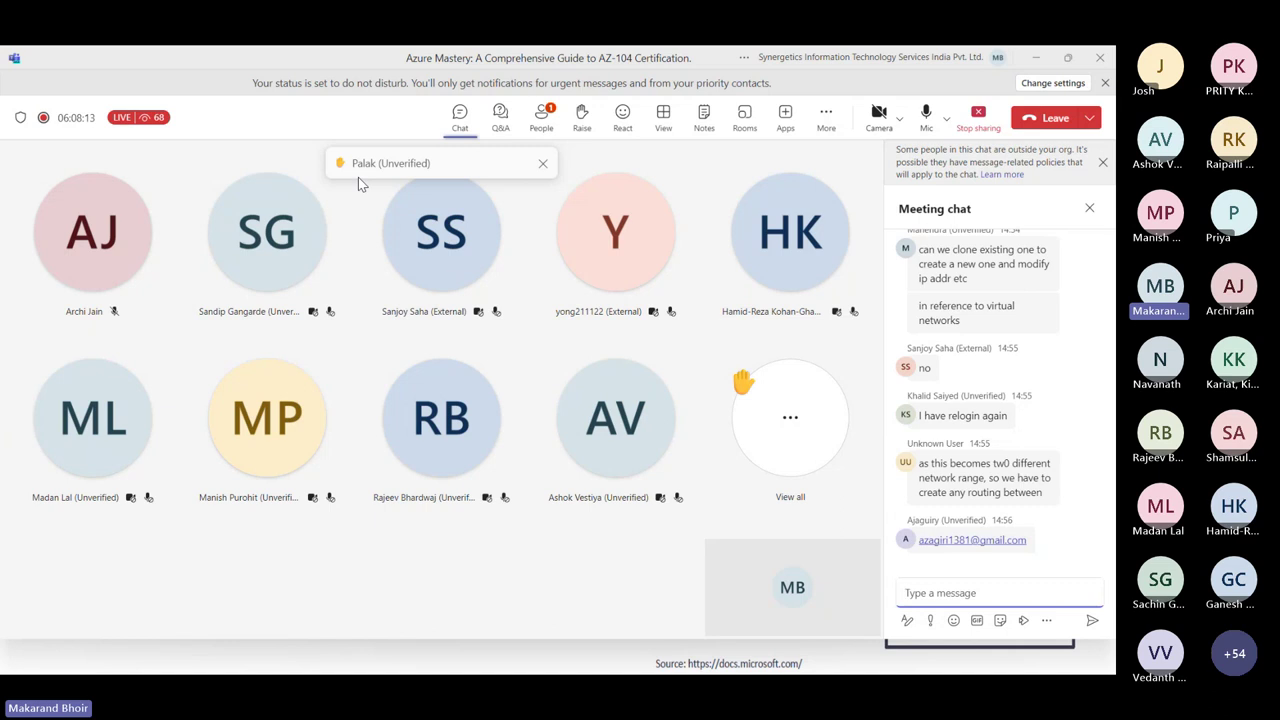
{"action": "key", "text": "alt+Tab"}
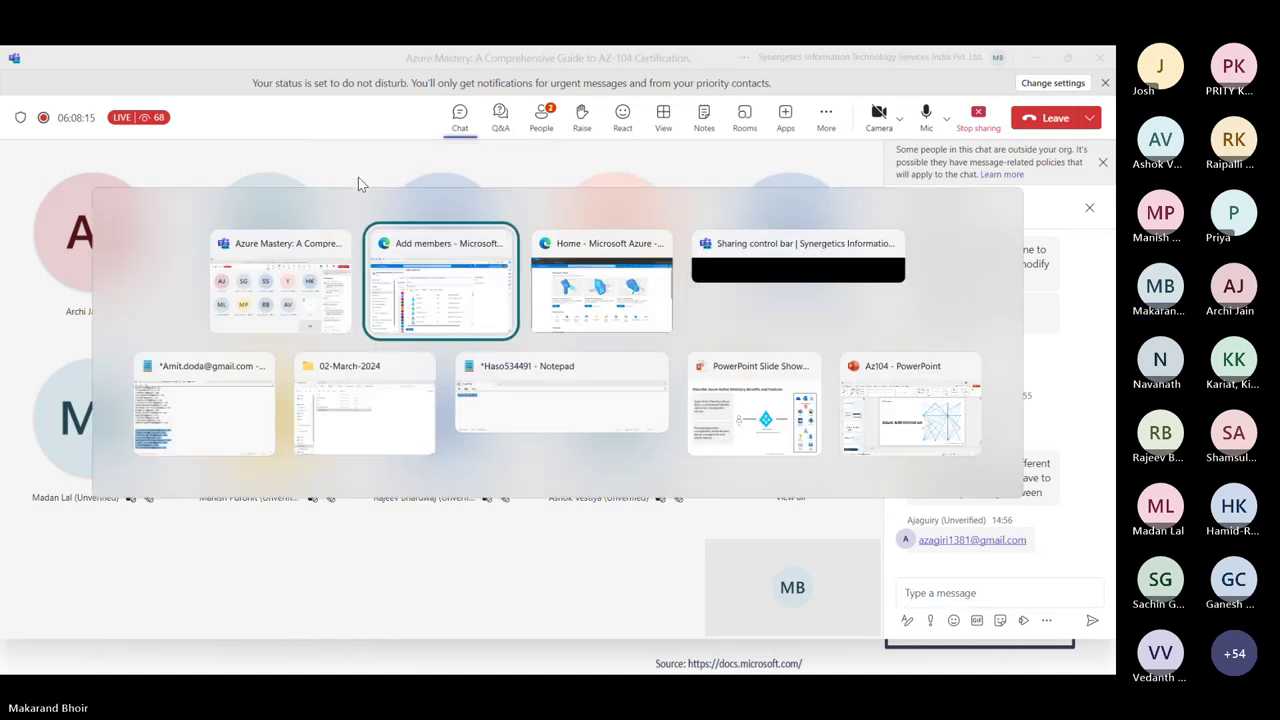
Search Add members for the participant's name, find no users, clear it, and return to Teams
{"action": "left_click", "coordinate": [426, 260]}
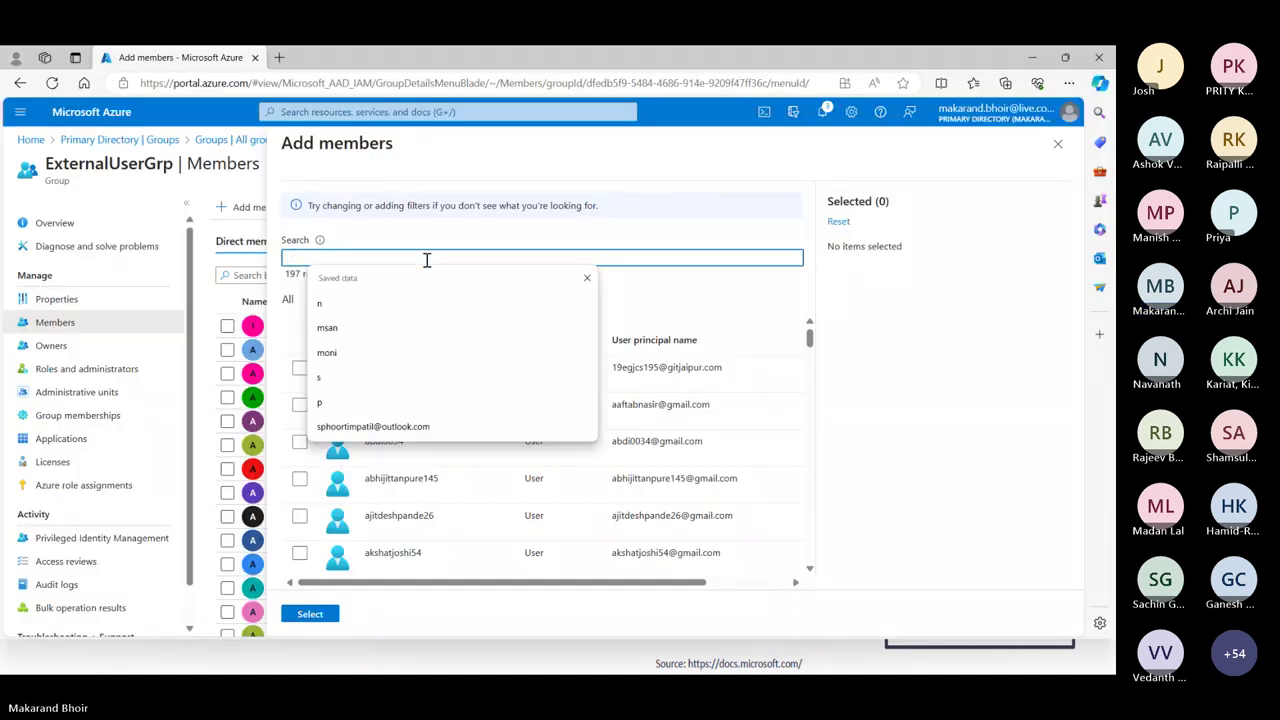
{"action": "type", "text": "pal"}
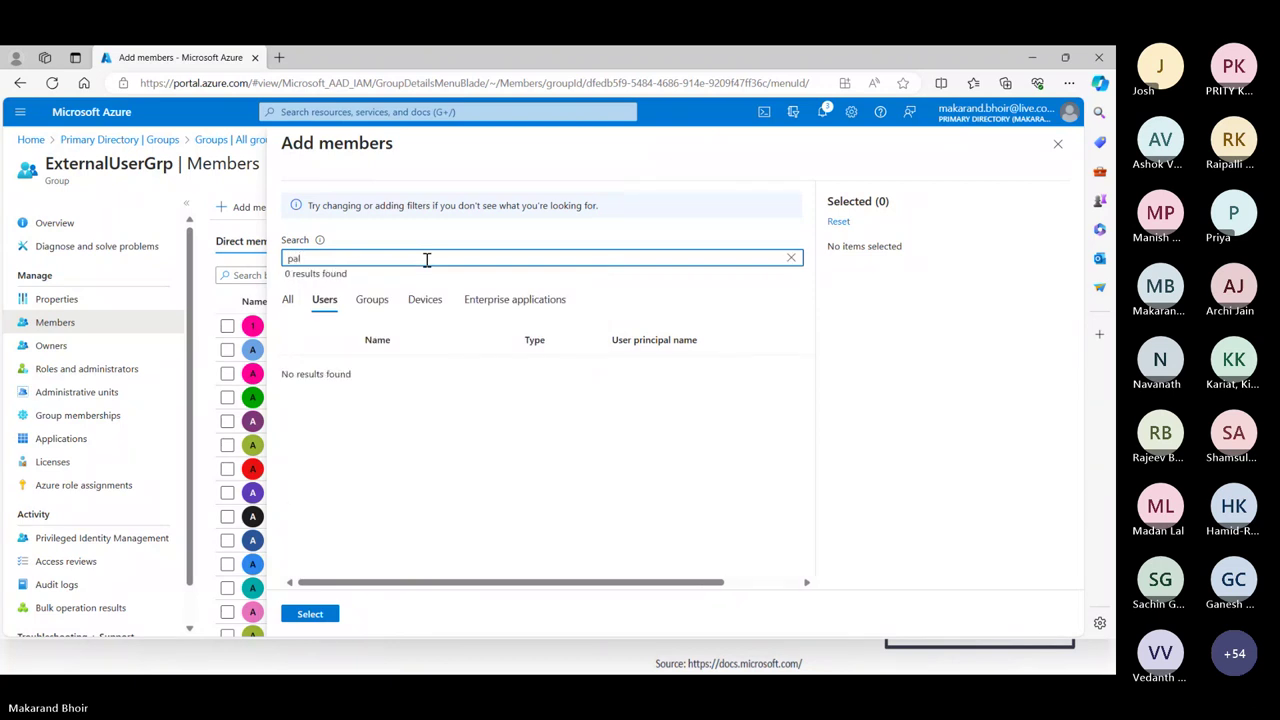
{"action": "key", "text": "BackSpace"}
{"action": "key", "text": "BackSpace"}
{"action": "key", "text": "BackSpace"}
{"action": "key", "text": "alt+Tab"}
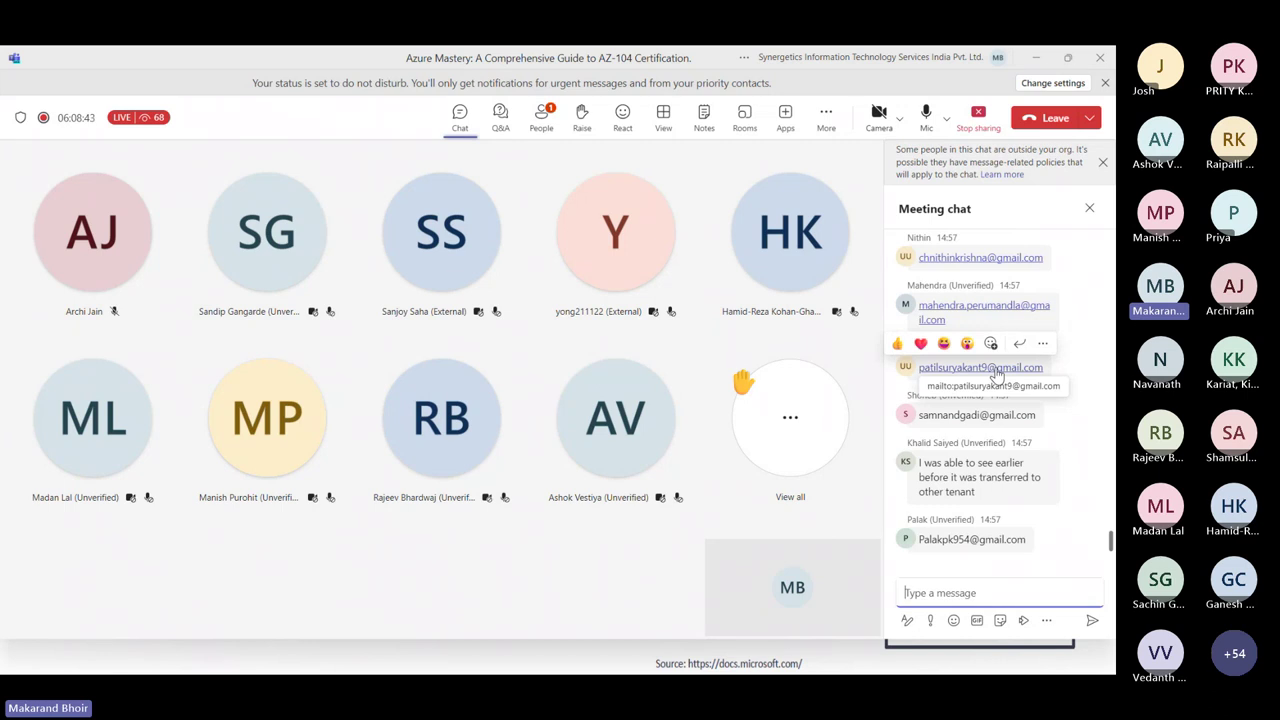
Close Add members without adding anyone, review the Teams chat, and return to ExternalUserGrp's members
{"action": "key", "text": "alt+Tab"}
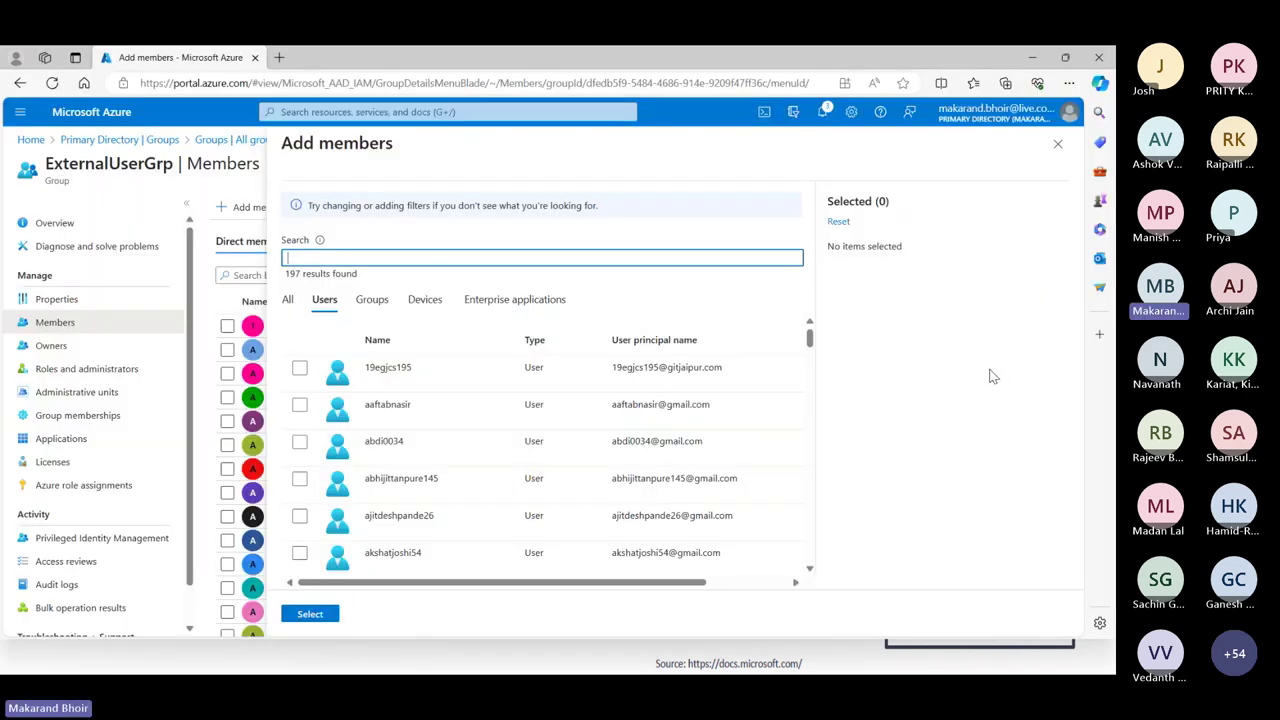
{"action": "left_click", "coordinate": [1062, 152]}
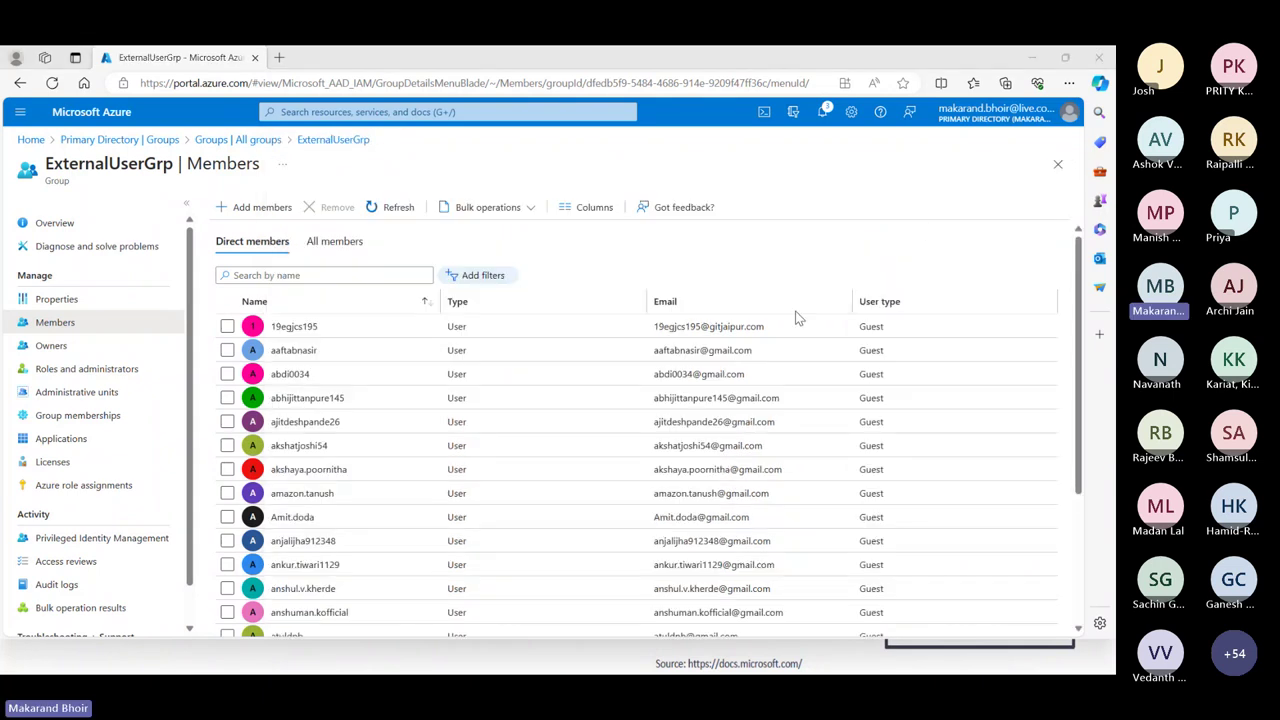
{"action": "key", "text": "alt+Tab"}
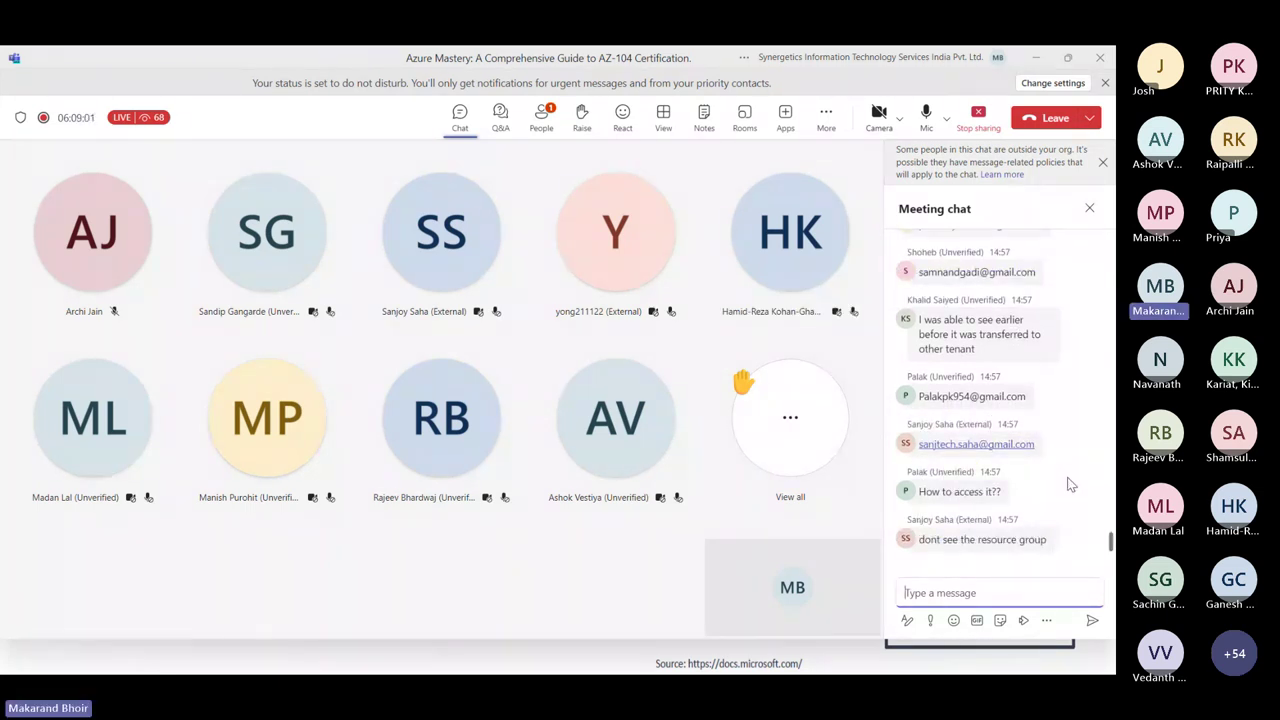
{"action": "scroll", "coordinate": [1068, 485], "scroll_direction": "up", "scroll_amount": 2}
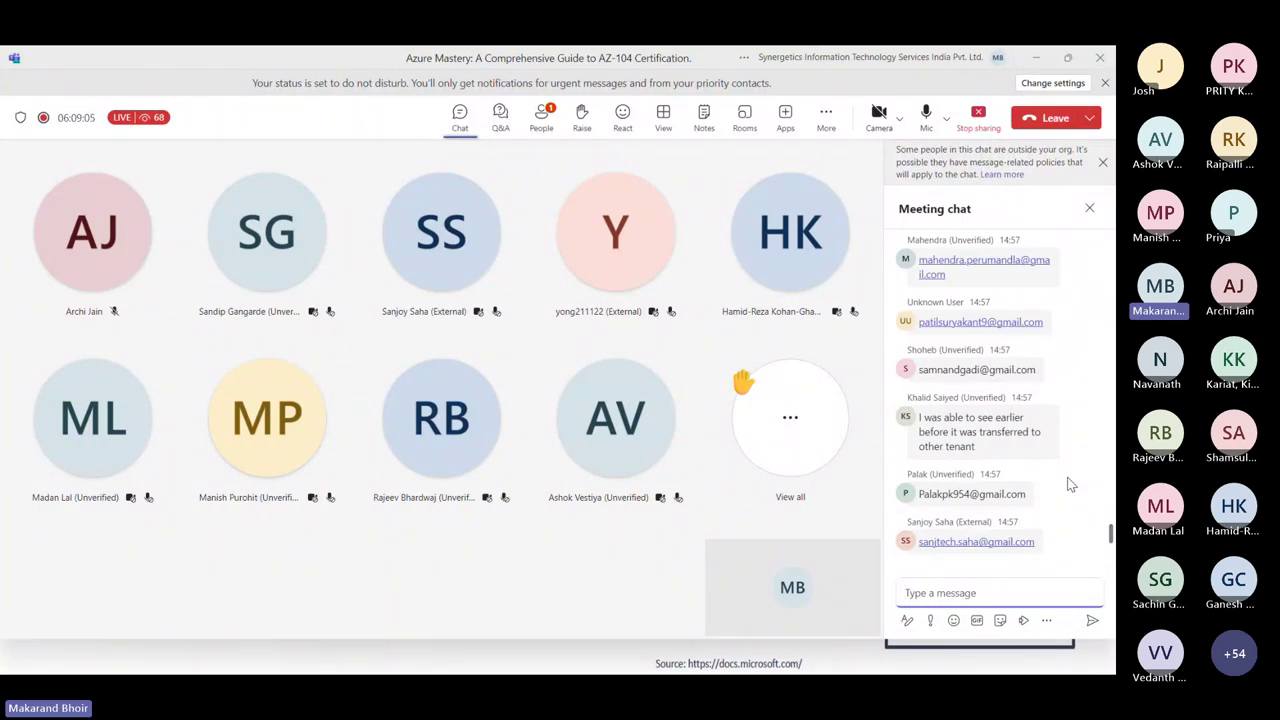
{"action": "scroll", "coordinate": [1068, 485], "scroll_direction": "up", "scroll_amount": 5}
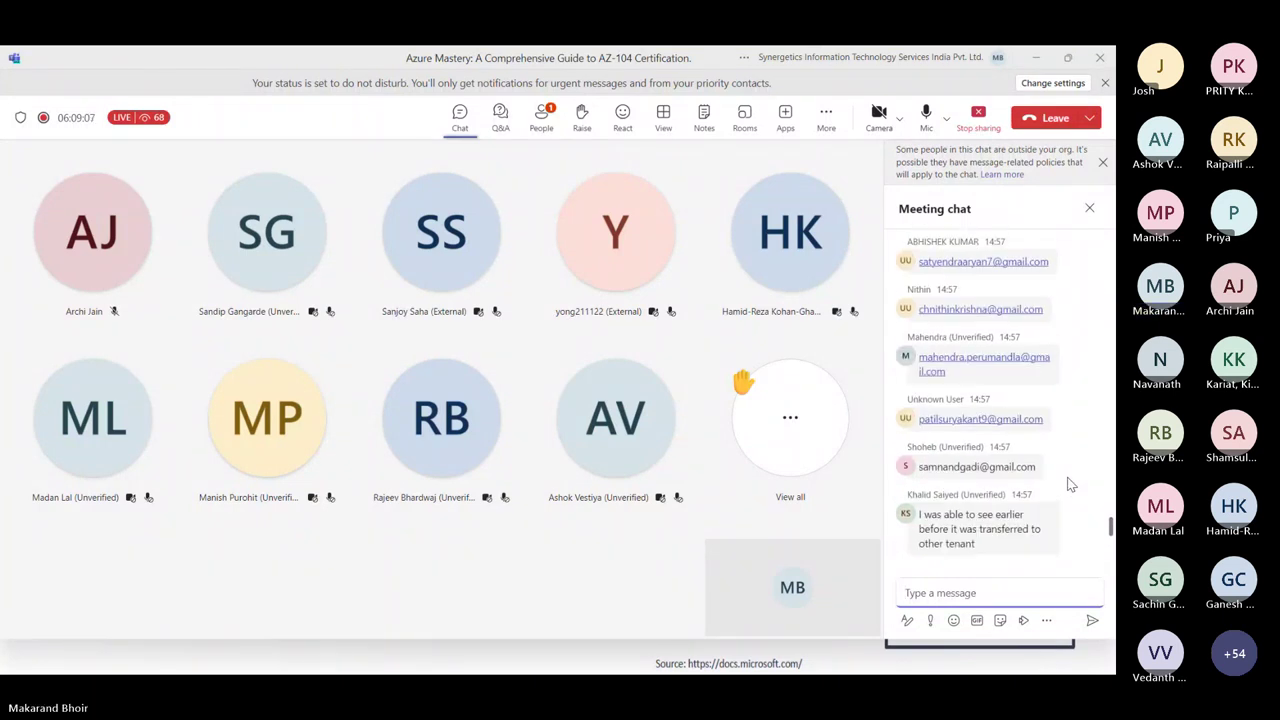
{"action": "scroll", "coordinate": [1068, 485], "scroll_direction": "up", "scroll_amount": 3}
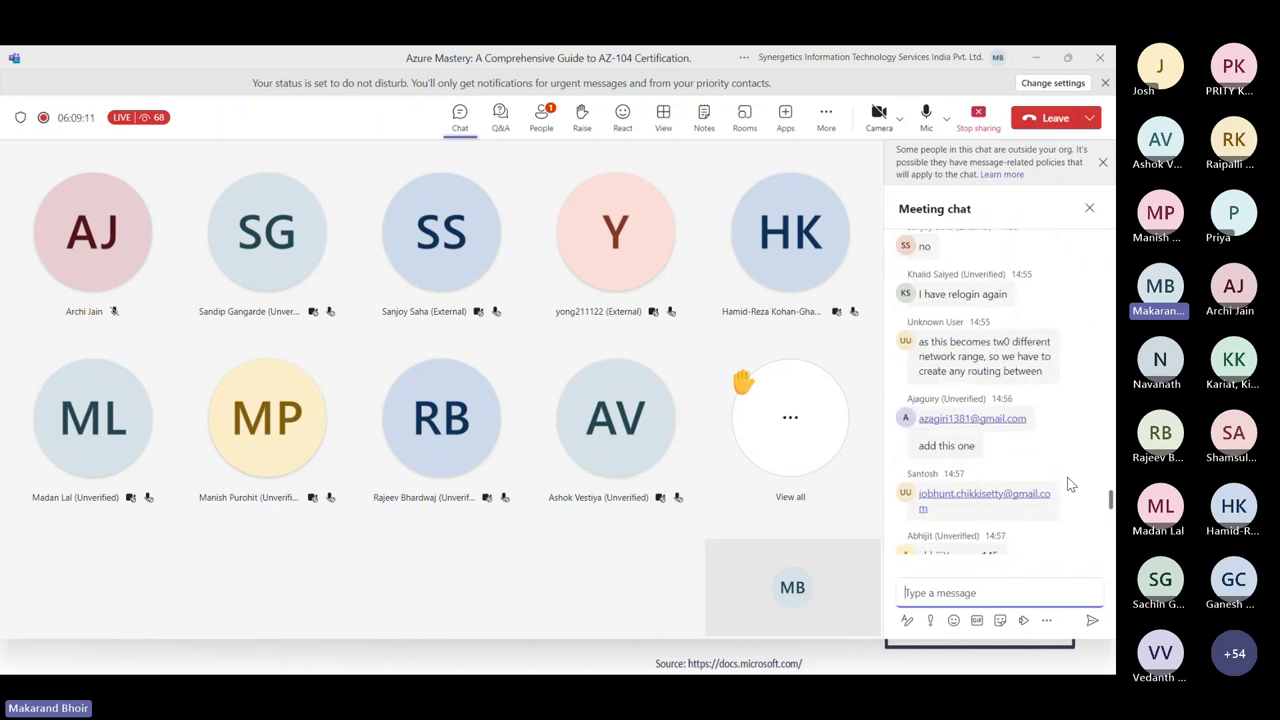
{"action": "scroll", "coordinate": [1068, 485], "scroll_direction": "down", "scroll_amount": 2}
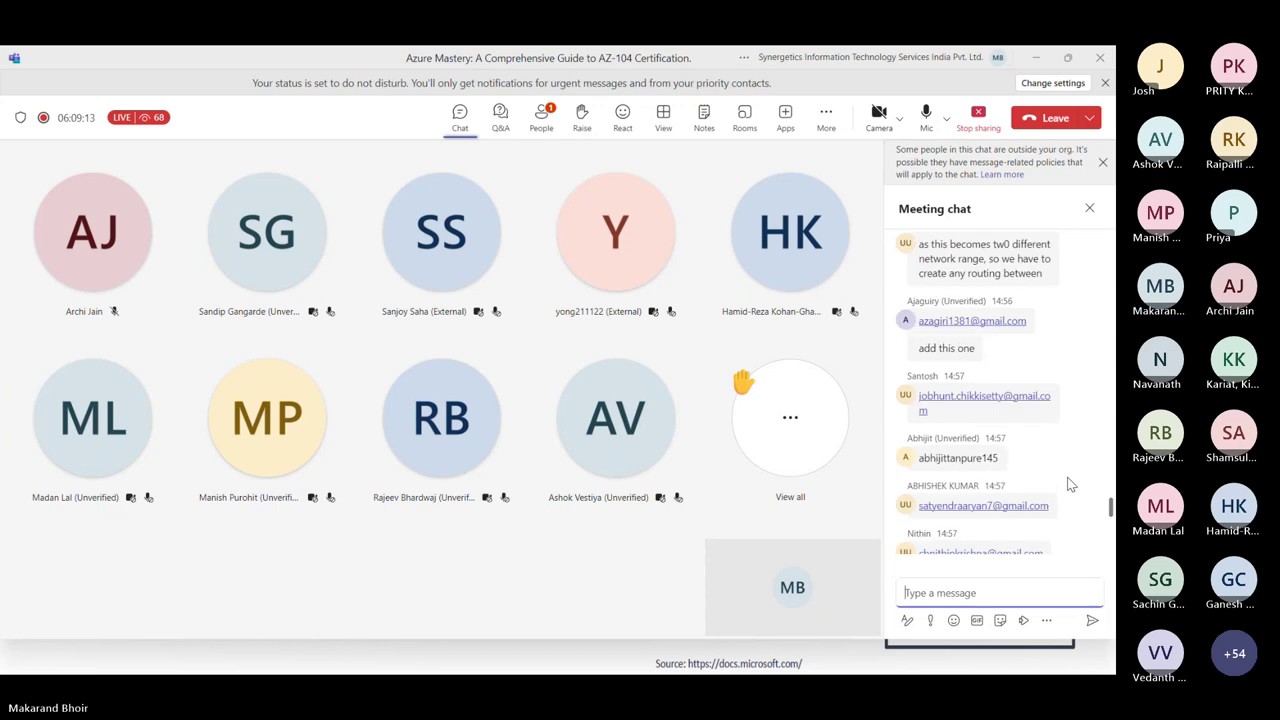
{"action": "scroll", "coordinate": [1068, 485], "scroll_direction": "down", "scroll_amount": 2}
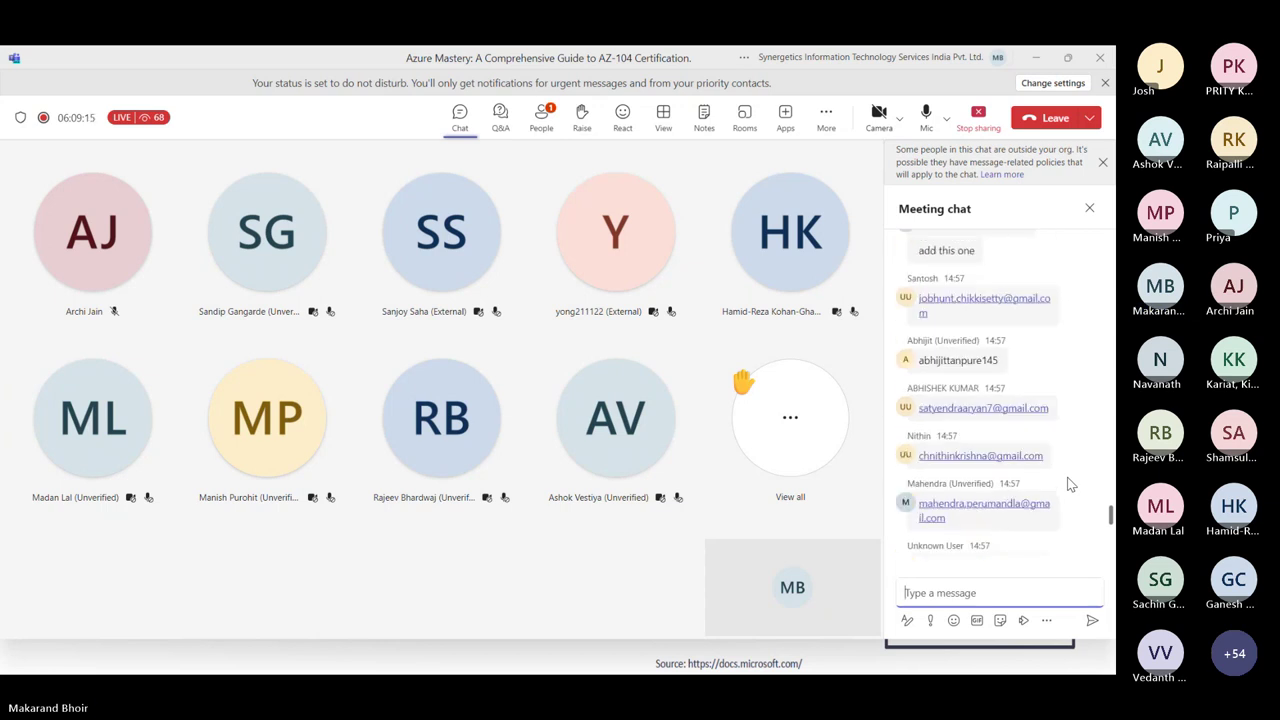
{"action": "key", "text": "alt+Tab"}
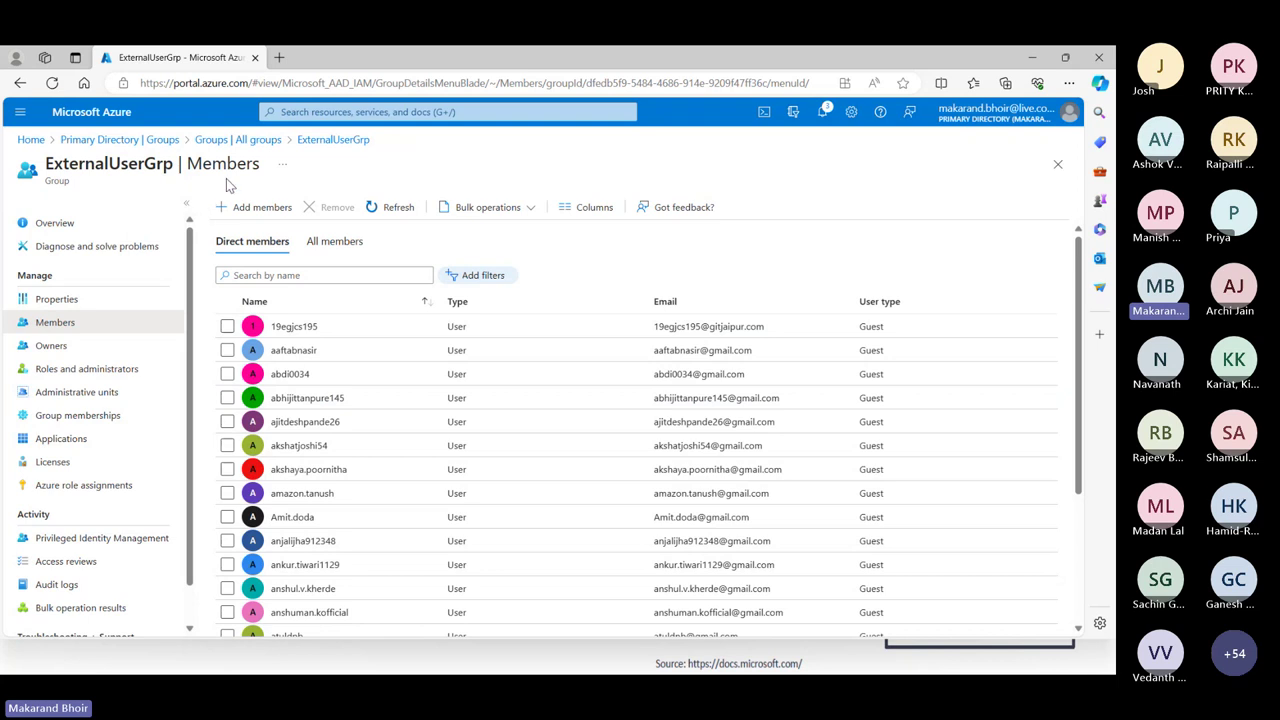
Open TrainingRG full-page showing vnetA and vnetB, annotating its title and access control section
{"action": "scroll", "coordinate": [626, 466], "scroll_direction": "down", "scroll_amount": 3}
{"action": "scroll", "coordinate": [628, 470], "scroll_direction": "up", "scroll_amount": 3}
{"action": "left_click", "coordinate": [320, 111]}
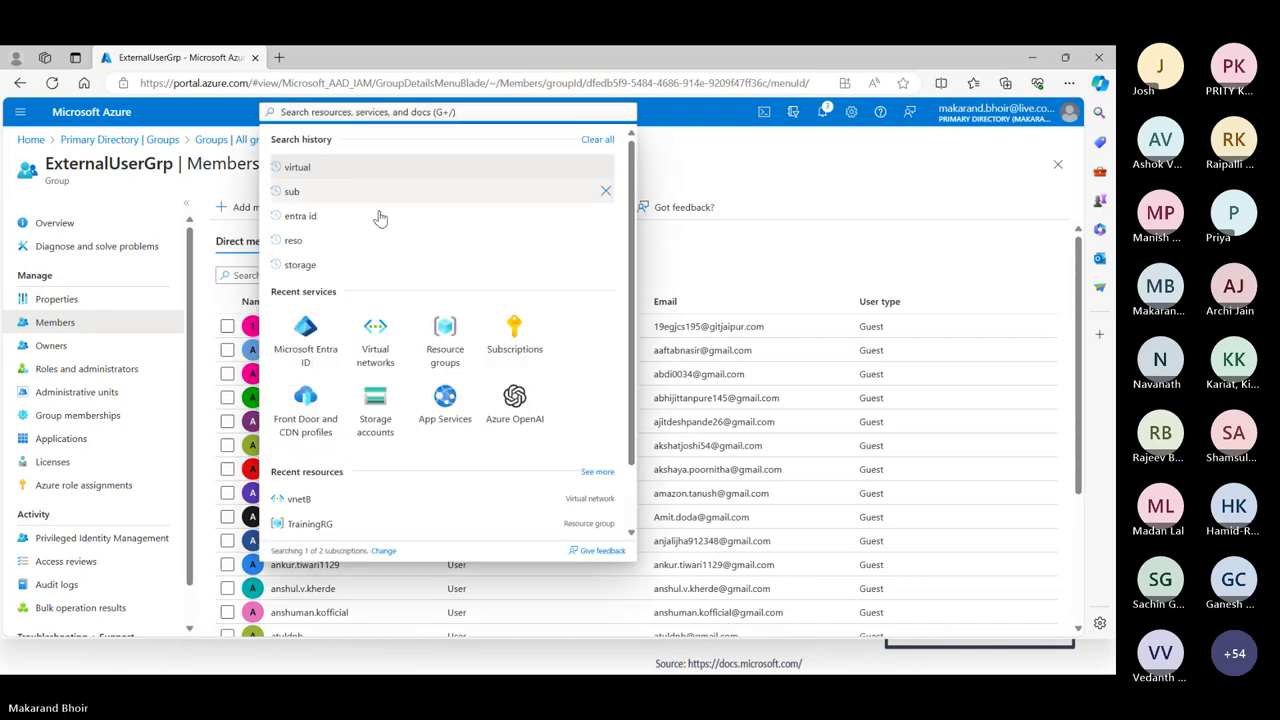
{"action": "left_click", "coordinate": [445, 340]}
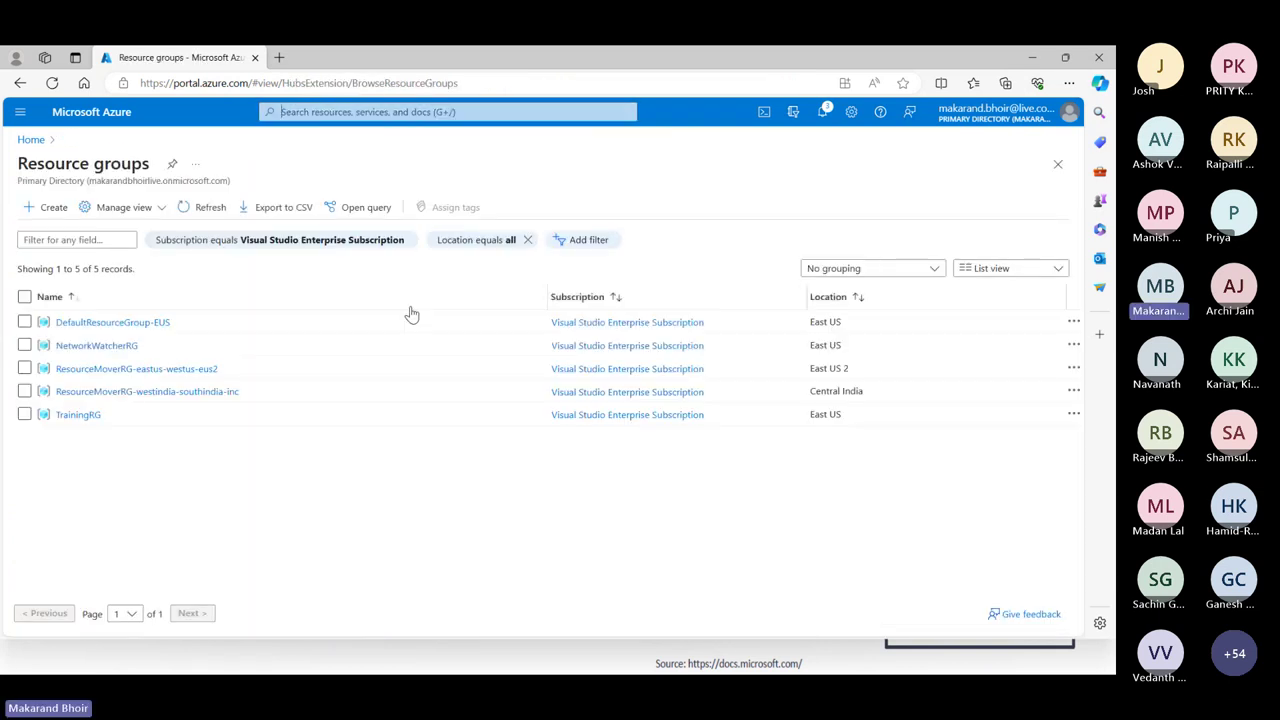
{"action": "left_click", "coordinate": [78, 414]}
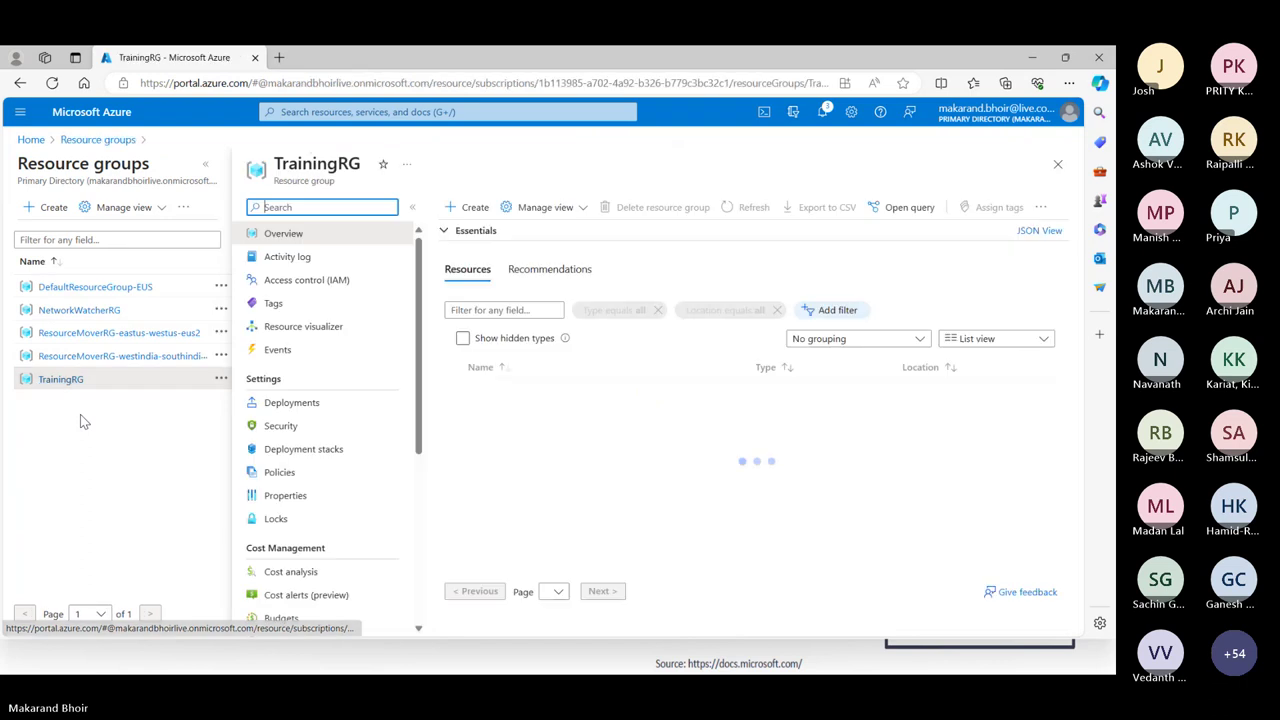
{"action": "left_click", "coordinate": [205, 165]}
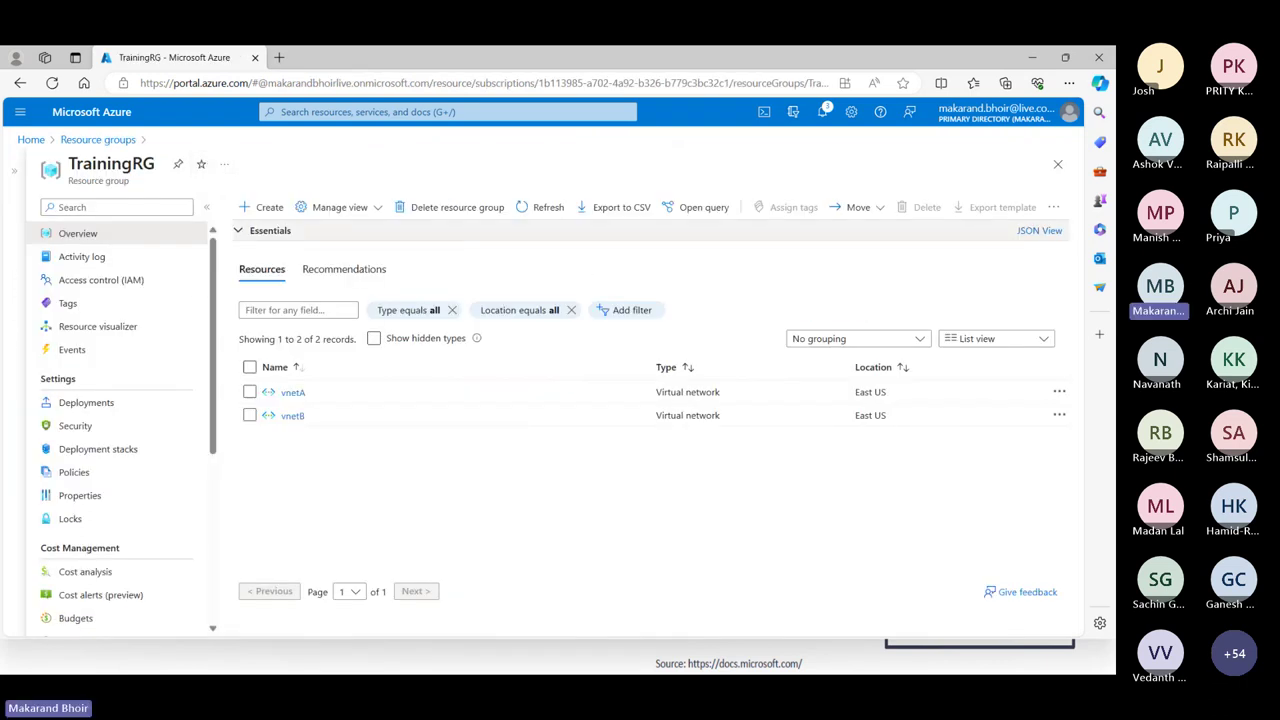
{"action": "left_click_drag", "start_coordinate": [165, 238], "coordinate": [112, 176]}
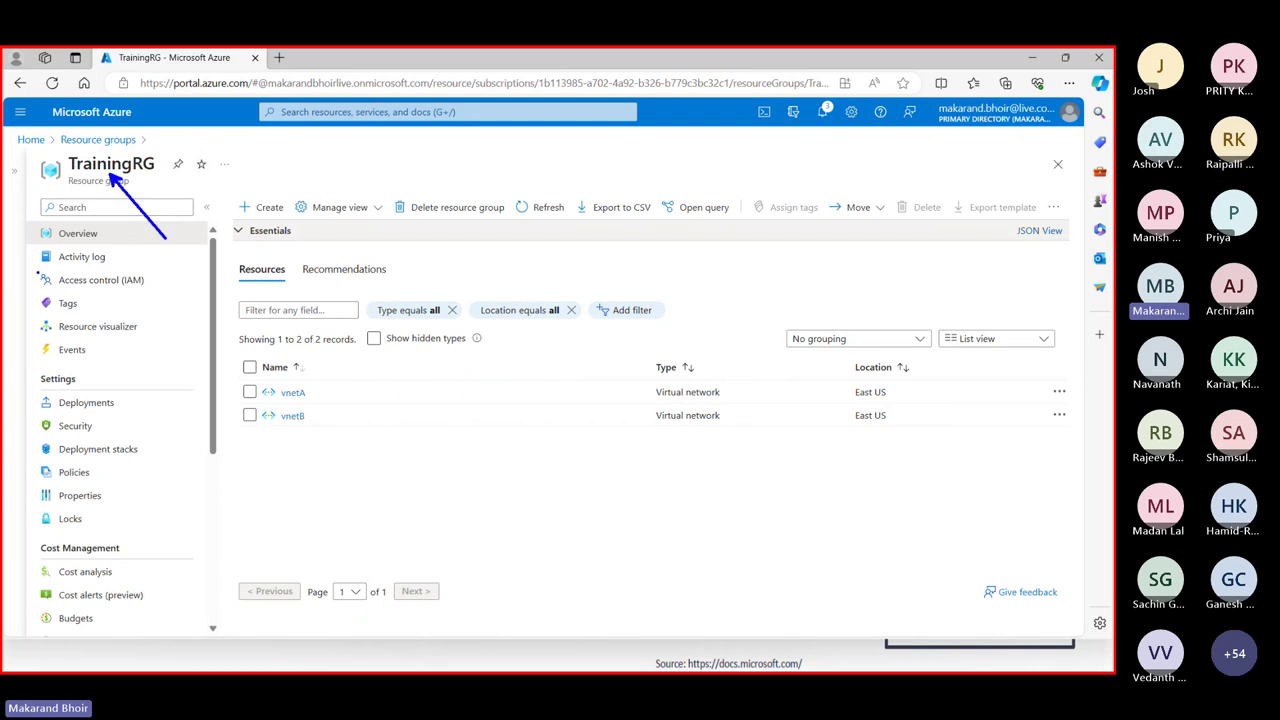
{"action": "mouse_move", "coordinate": [38, 266]}
{"action": "left_mouse_down"}
{"action": "mouse_move", "coordinate": [176, 297]}
{"action": "mouse_move", "coordinate": [157, 287]}
{"action": "left_mouse_up"}
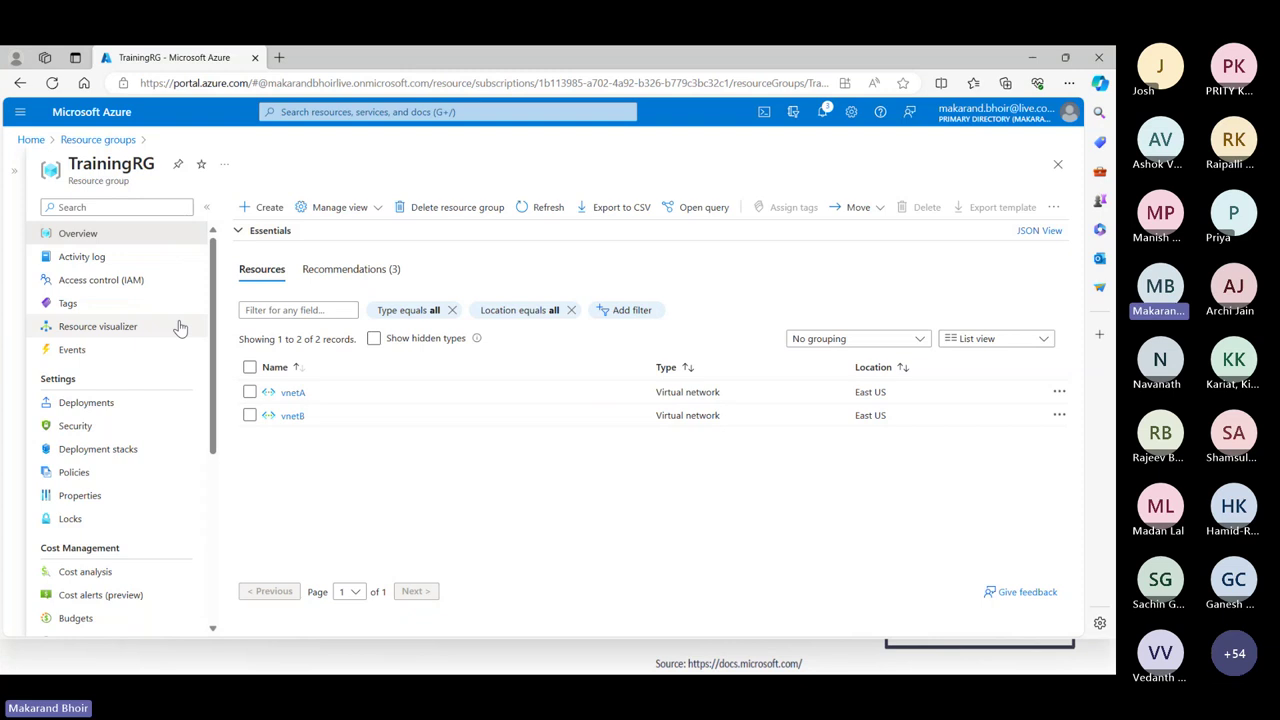
Grant the ExternalUserGrp group the Reader role on TrainingRG through Access control (IAM)
{"action": "left_click", "coordinate": [135, 285]}
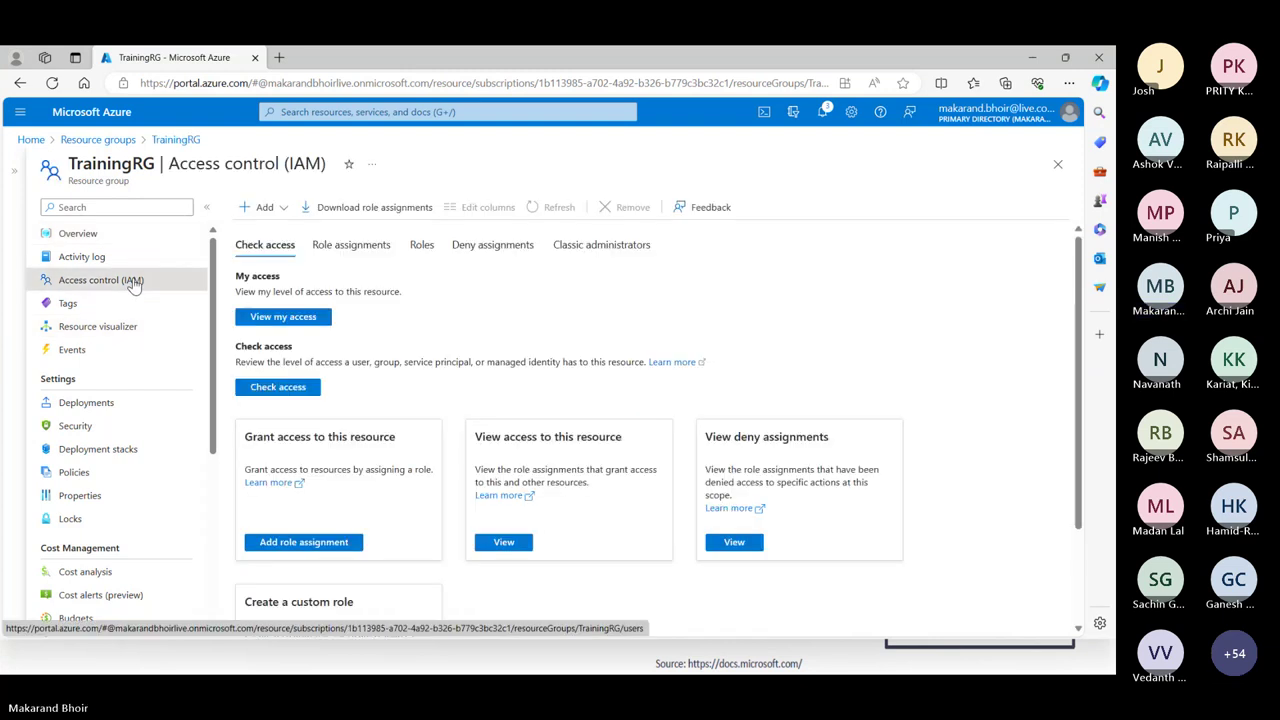
{"action": "left_click", "coordinate": [262, 207]}
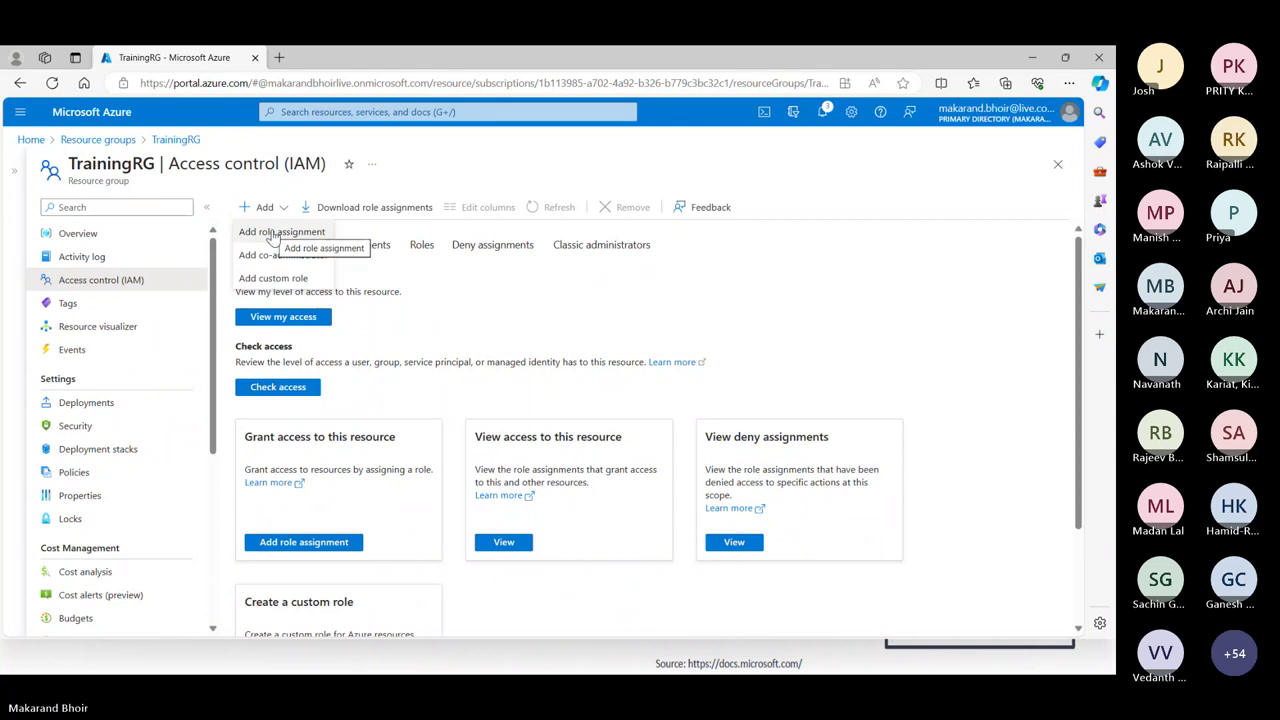
{"action": "left_click", "coordinate": [272, 232]}
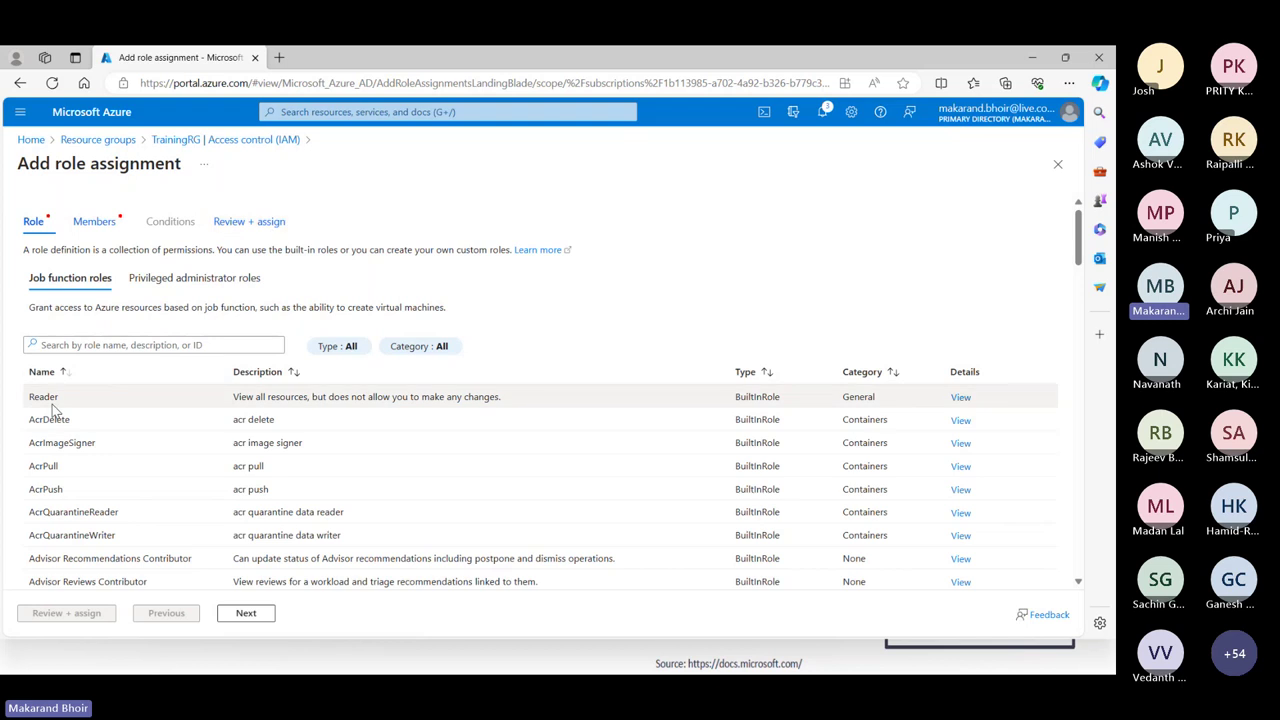
{"action": "left_click", "coordinate": [53, 398]}
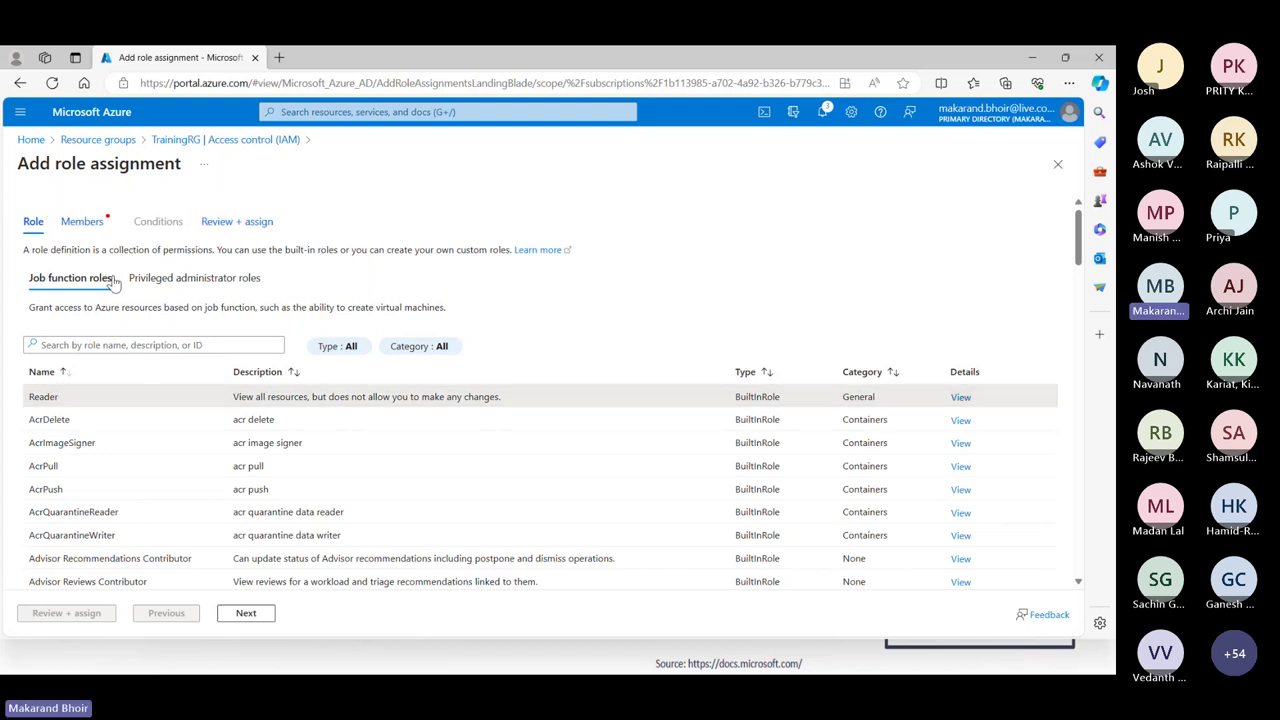
{"action": "left_click", "coordinate": [96, 222]}
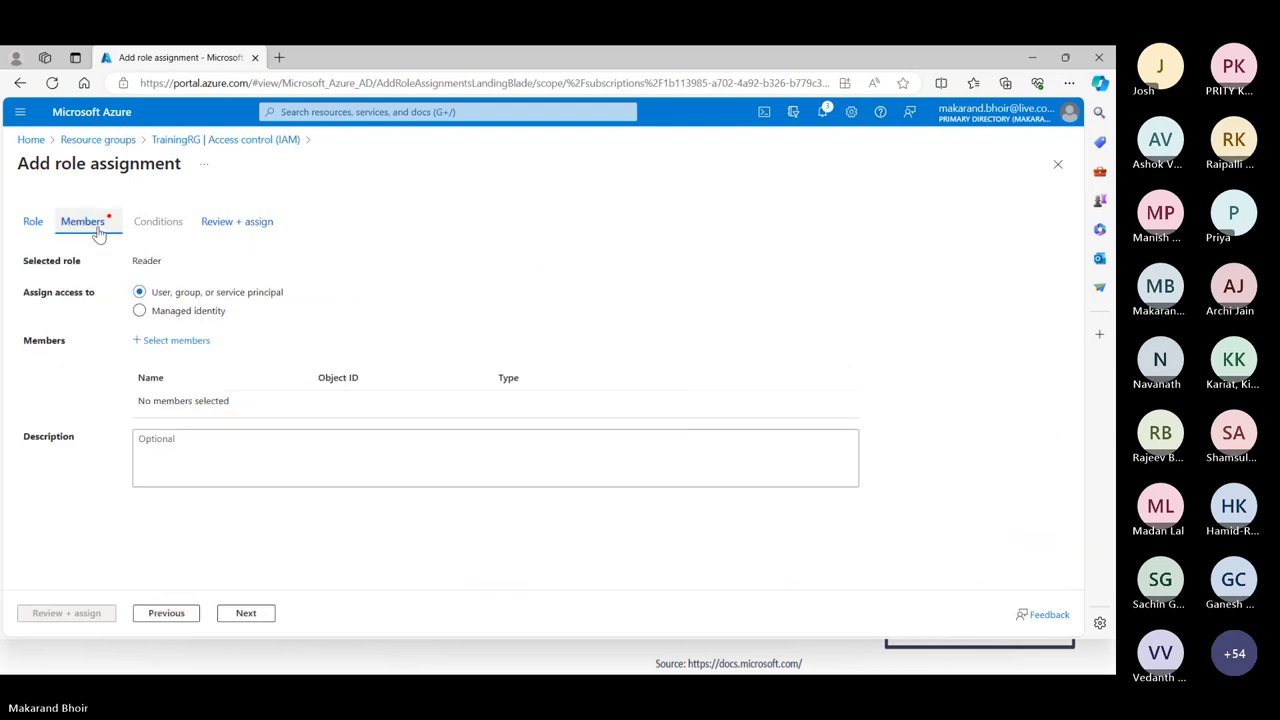
{"action": "left_click", "coordinate": [180, 341]}
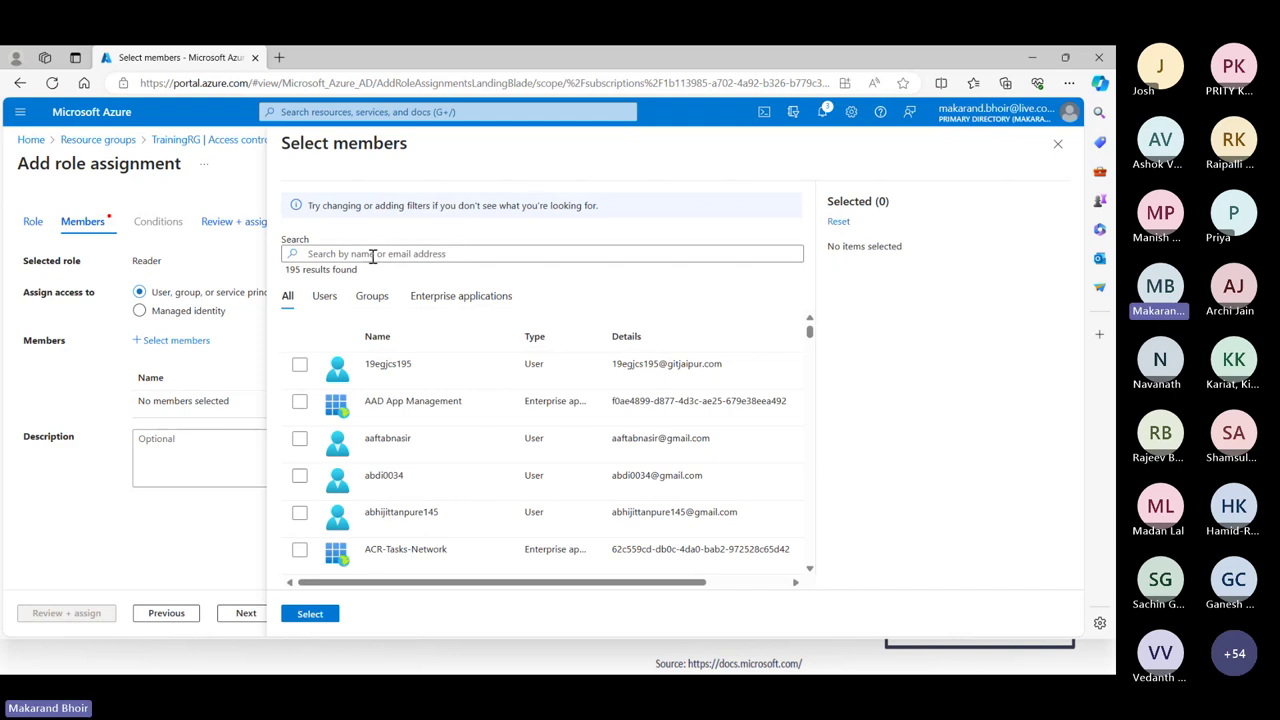
{"action": "left_click", "coordinate": [371, 296]}
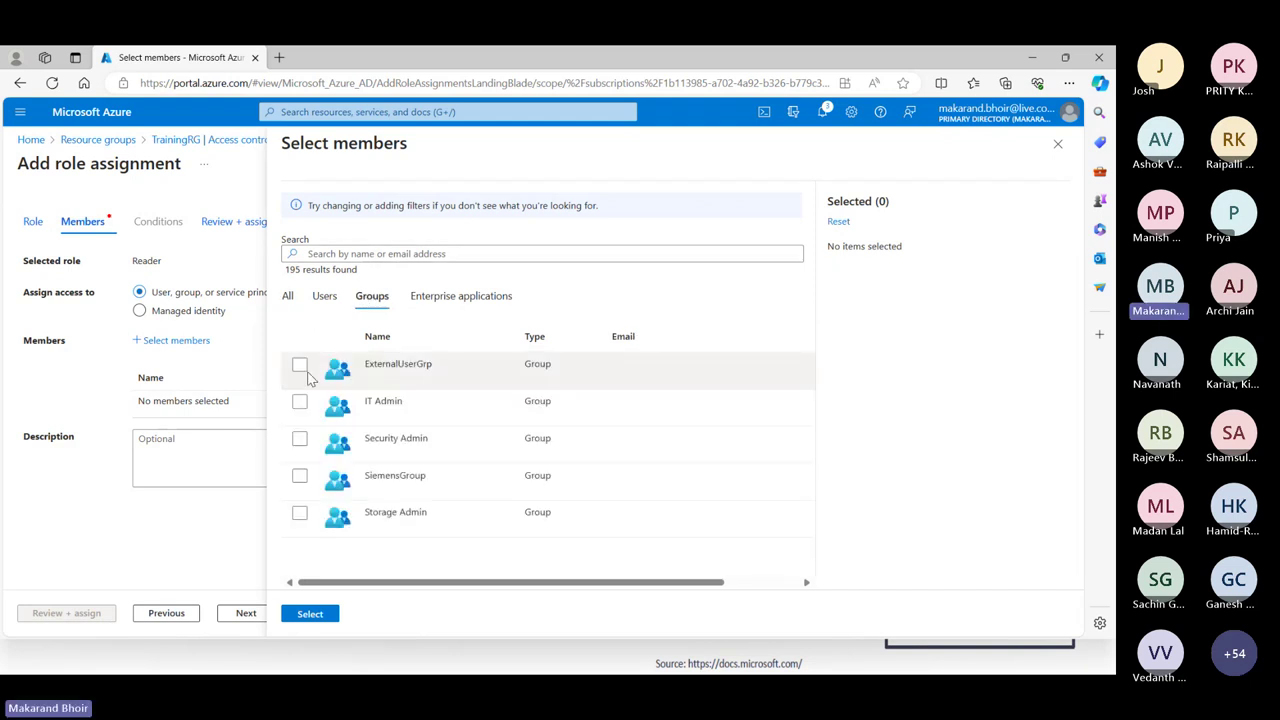
{"action": "left_click", "coordinate": [300, 366]}
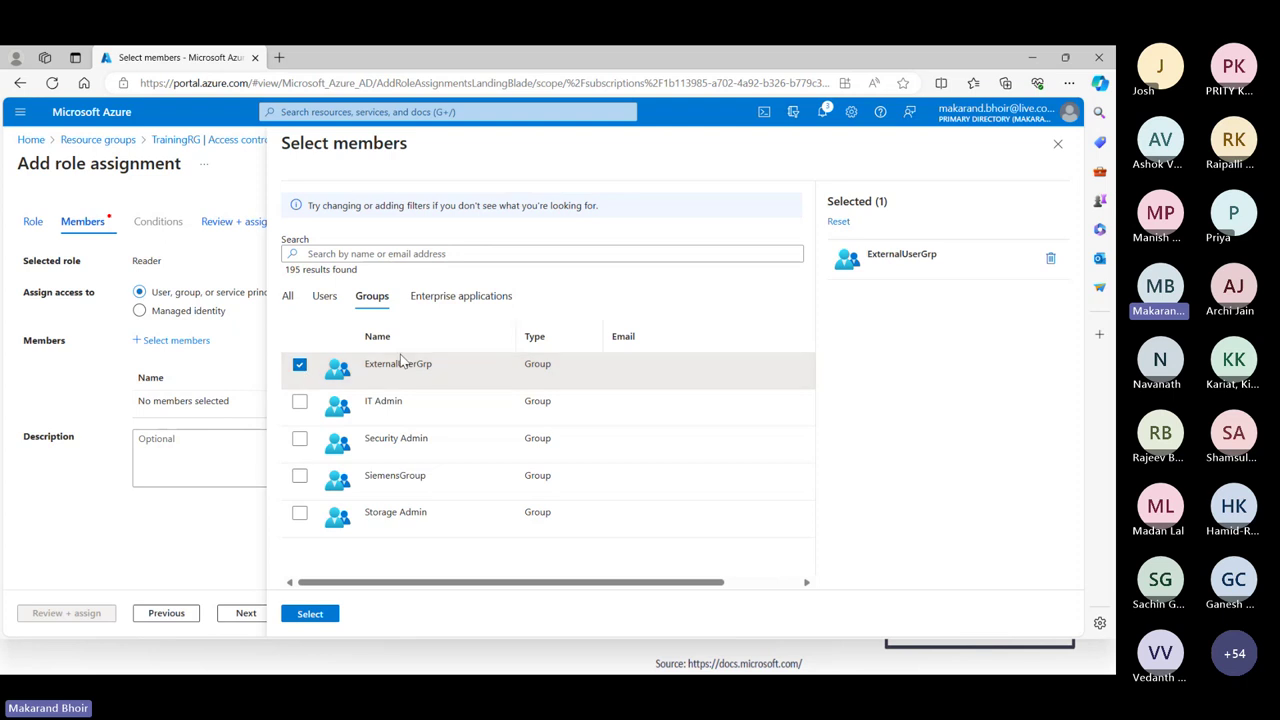
{"action": "left_click", "coordinate": [312, 614]}
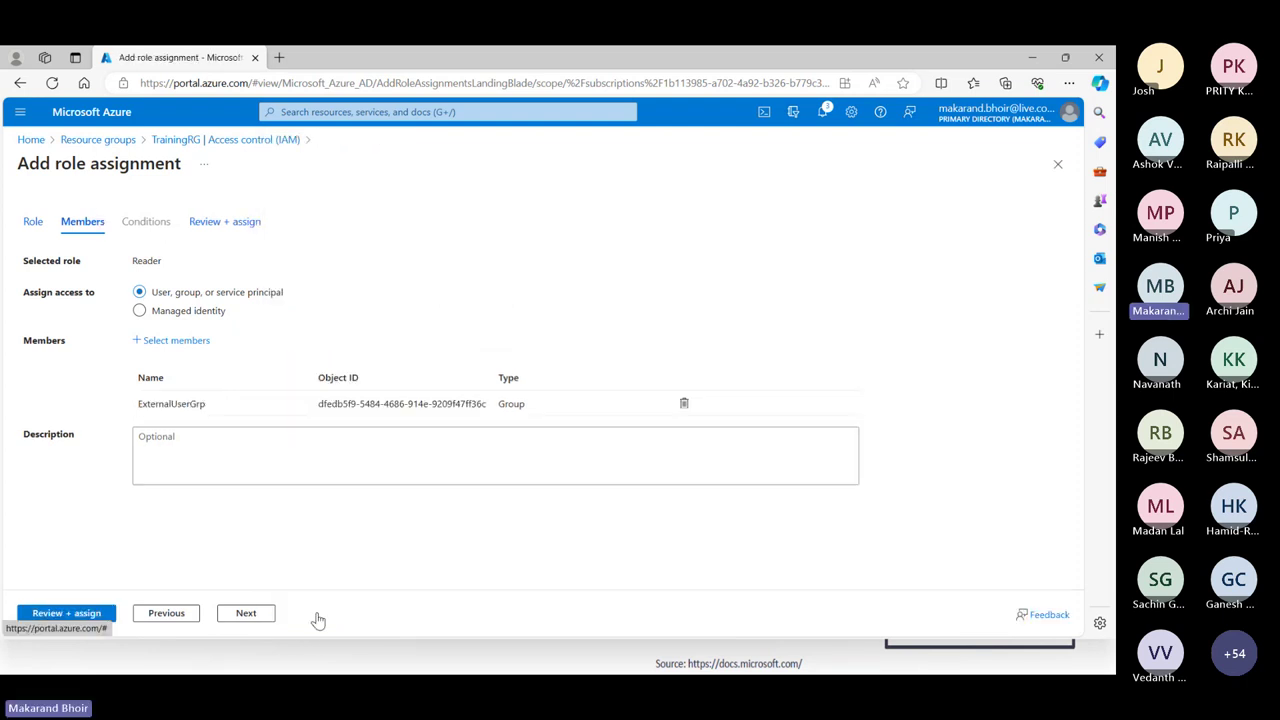
{"action": "left_click", "coordinate": [66, 613]}
{"action": "left_click", "coordinate": [88, 618]}
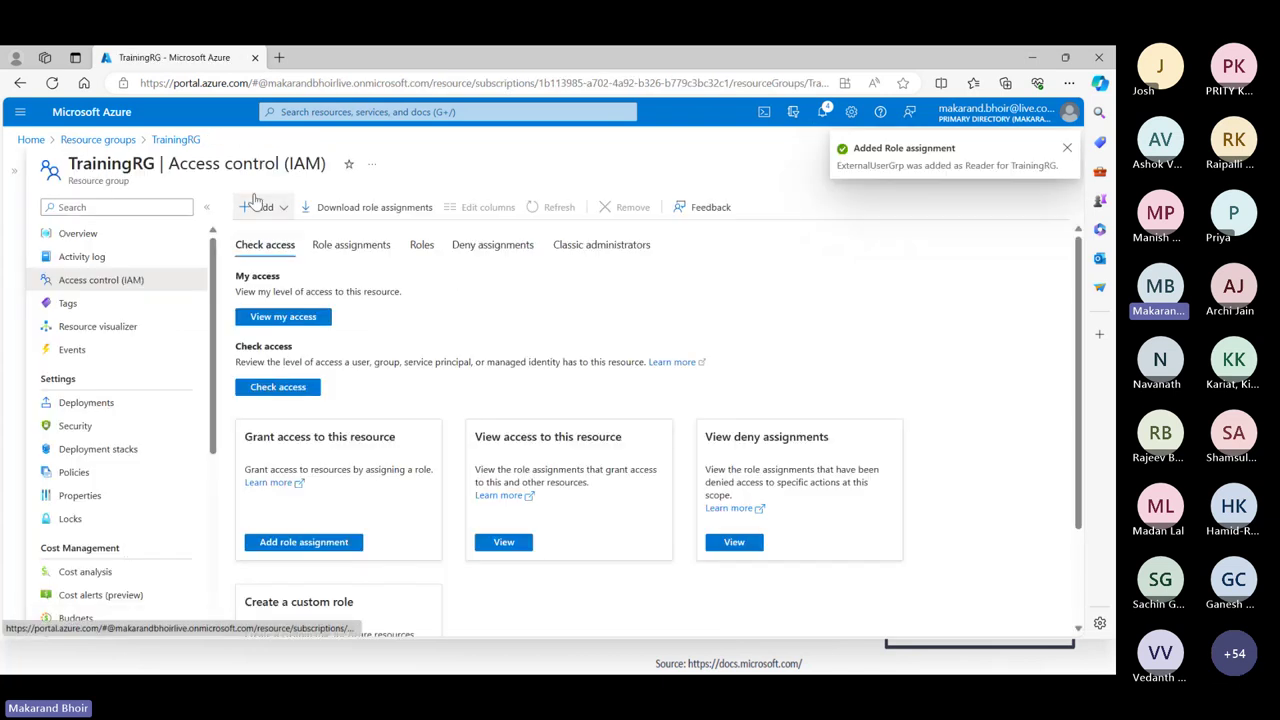
Start another role assignment and choose the privileged Contributor role
{"action": "left_click", "coordinate": [264, 209]}
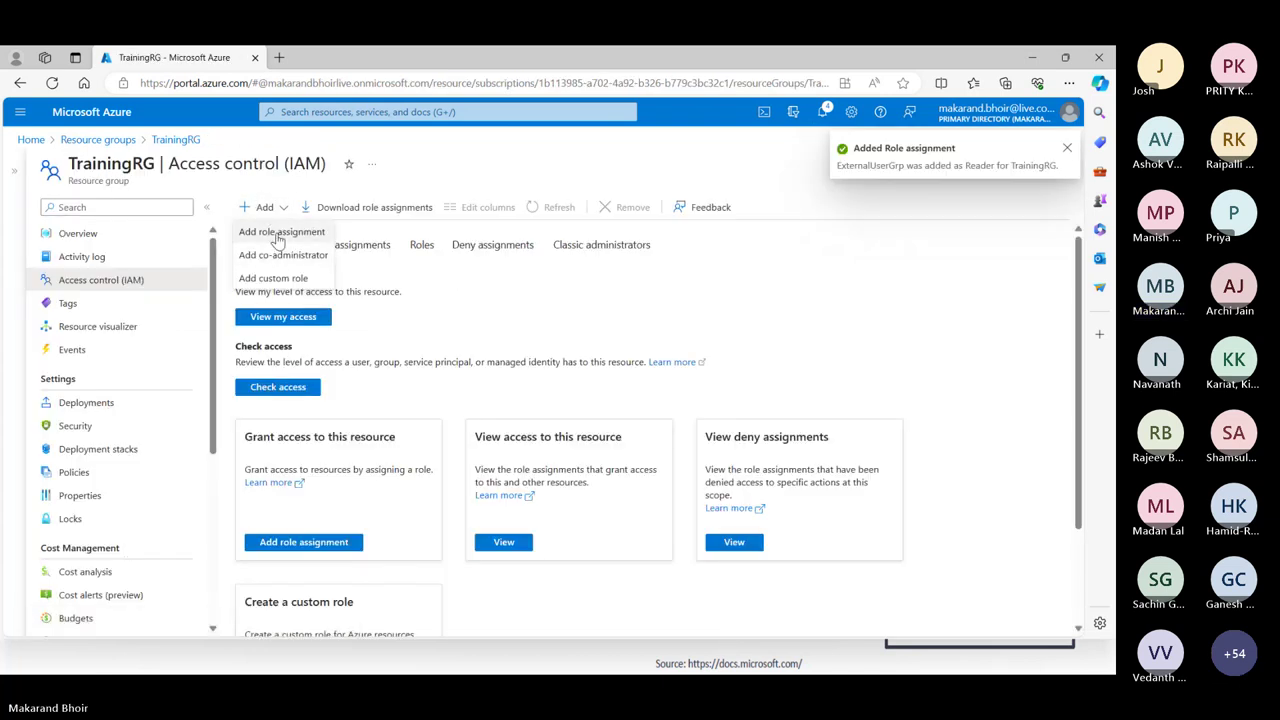
{"action": "left_click", "coordinate": [280, 233]}
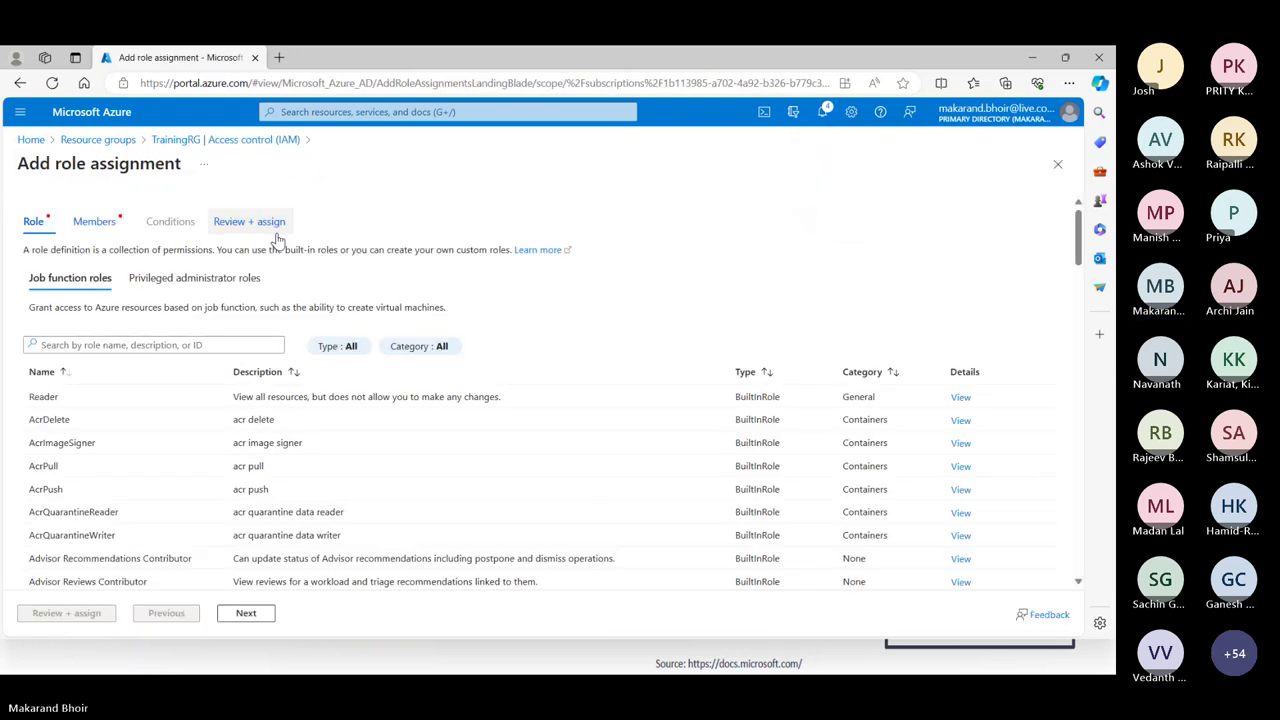
{"action": "left_click", "coordinate": [212, 282]}
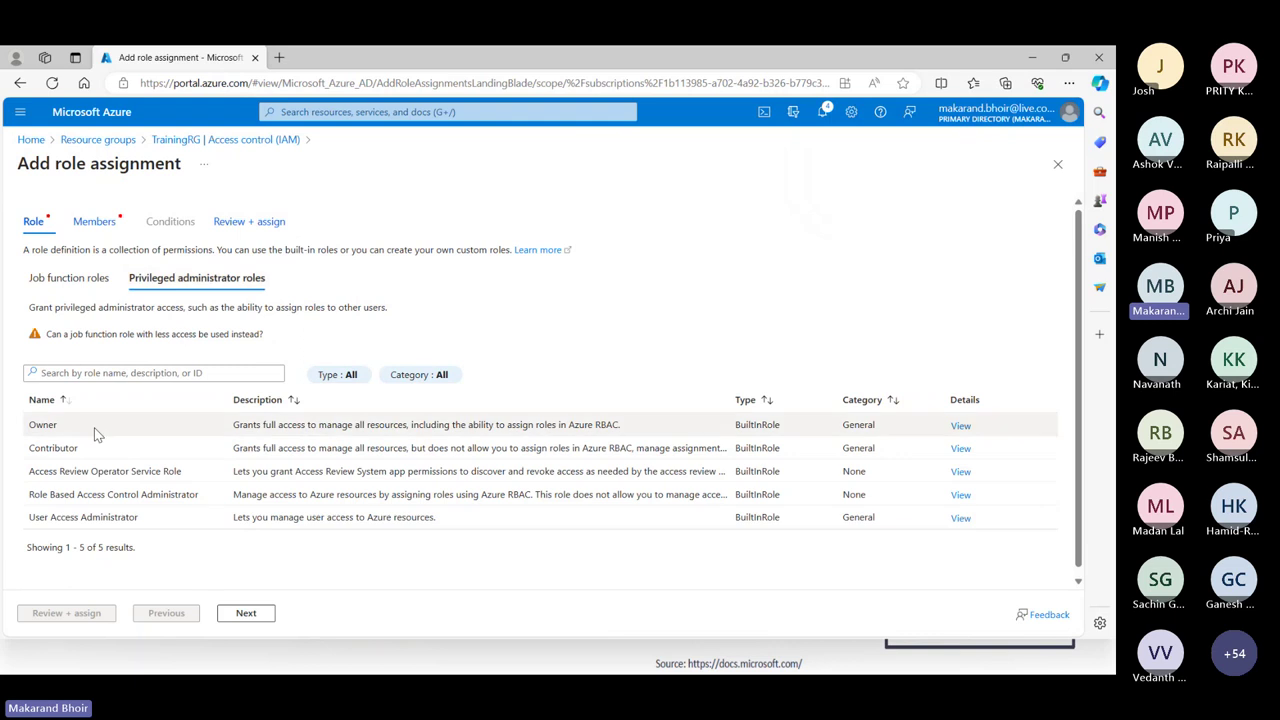
{"action": "left_click", "coordinate": [56, 448]}
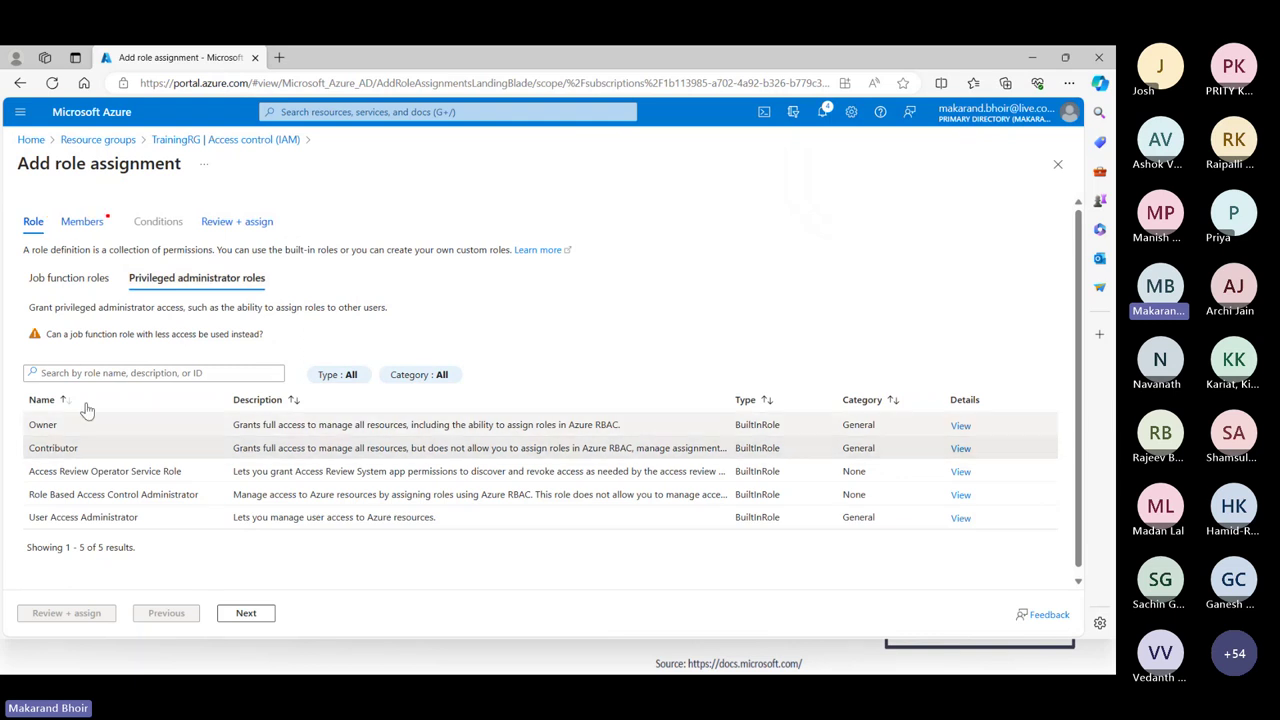
Search for and select User1 as the member, submit the Contributor assignment, and return to Teams
{"action": "left_click", "coordinate": [90, 223]}
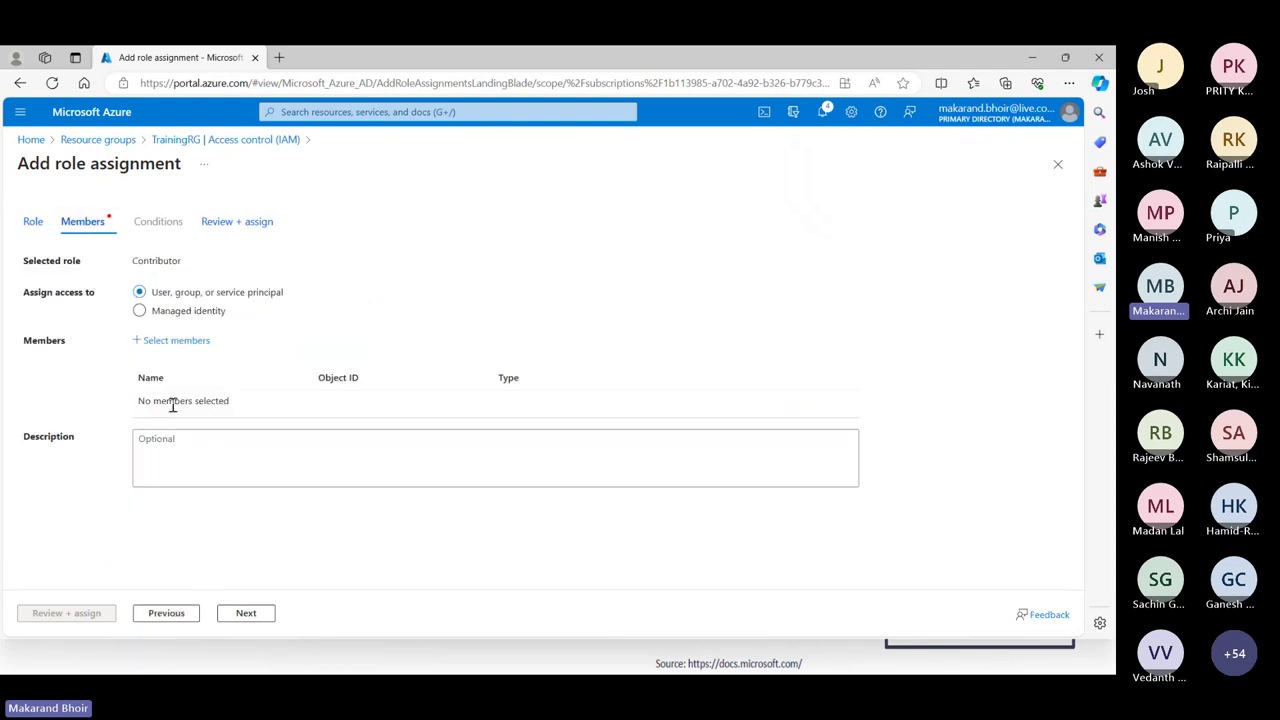
{"action": "left_click", "coordinate": [182, 346]}
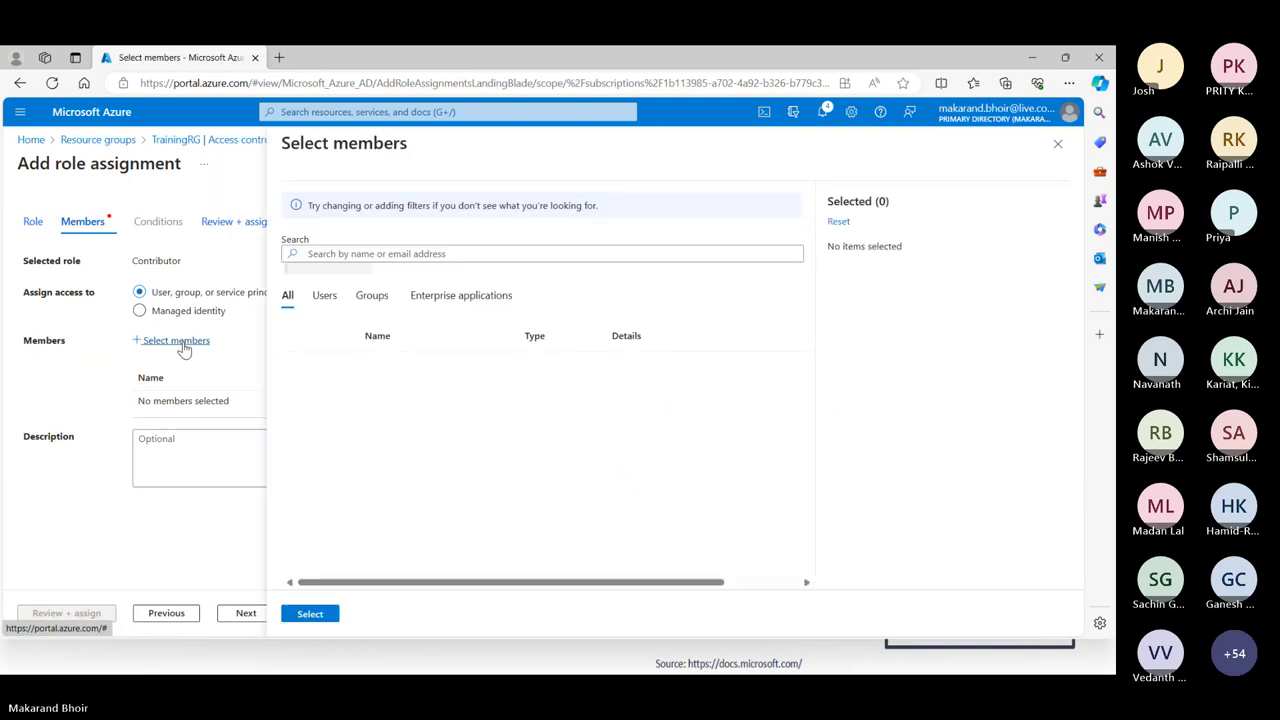
{"action": "left_click", "coordinate": [386, 252]}
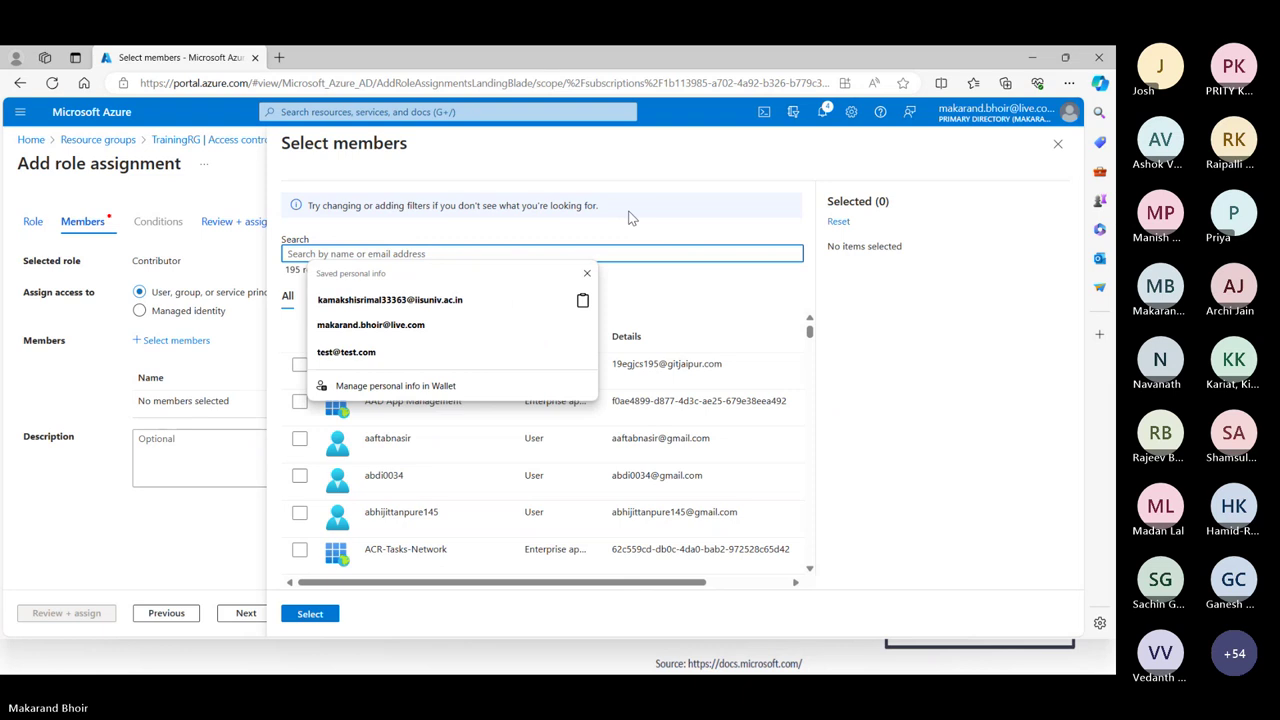
{"action": "type", "text": "u"}
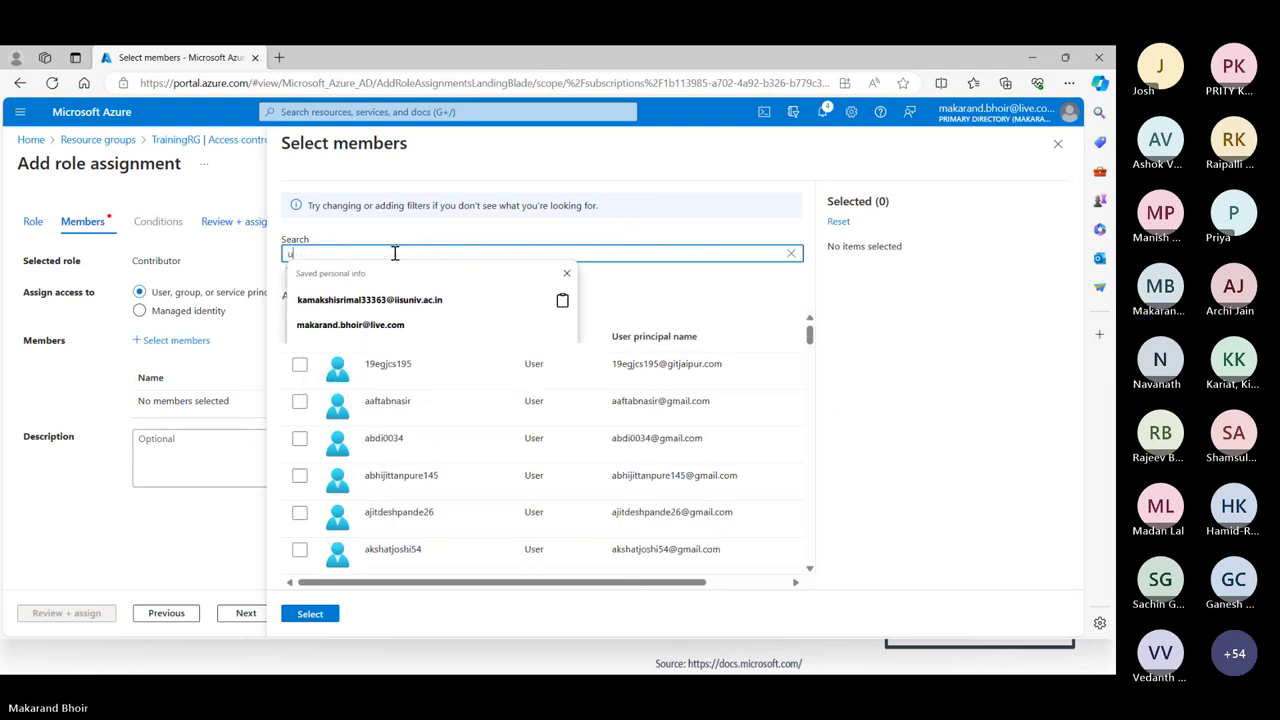
{"action": "type", "text": "ser1"}
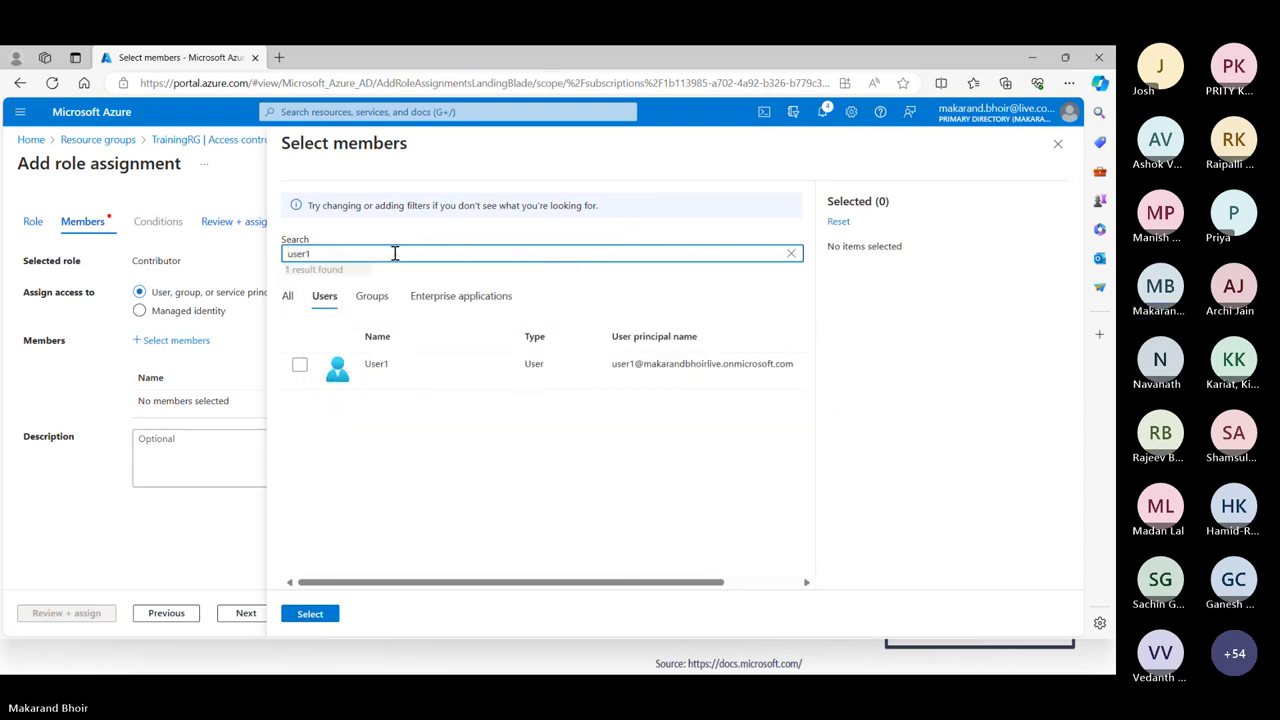
{"action": "left_click", "coordinate": [308, 400]}
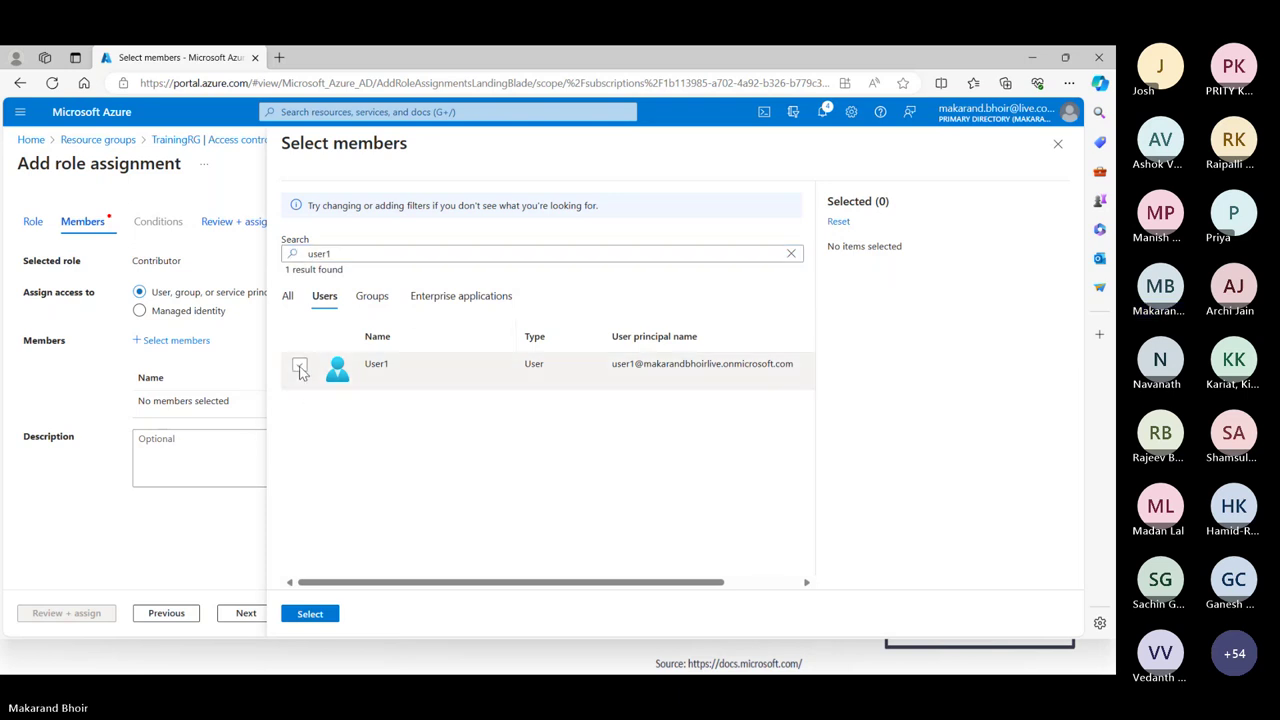
{"action": "left_click", "coordinate": [300, 368]}
{"action": "left_click", "coordinate": [326, 615]}
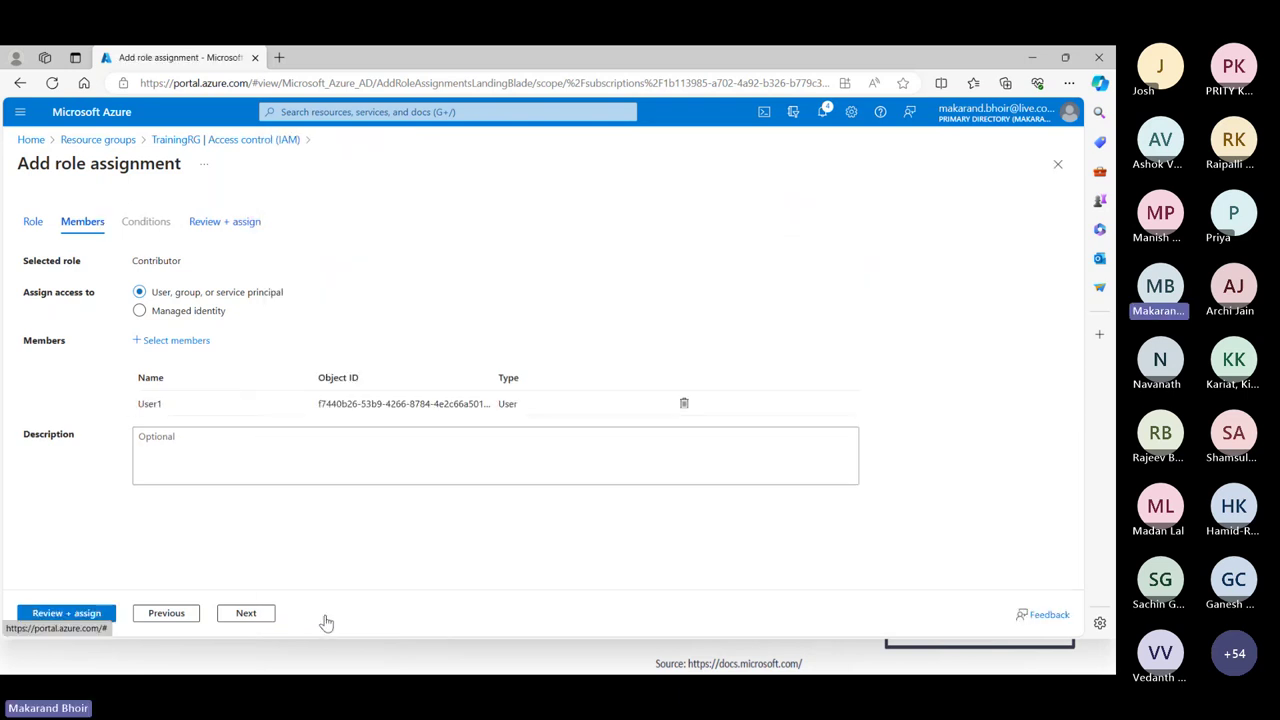
{"action": "left_click", "coordinate": [90, 615]}
{"action": "left_click", "coordinate": [90, 615]}
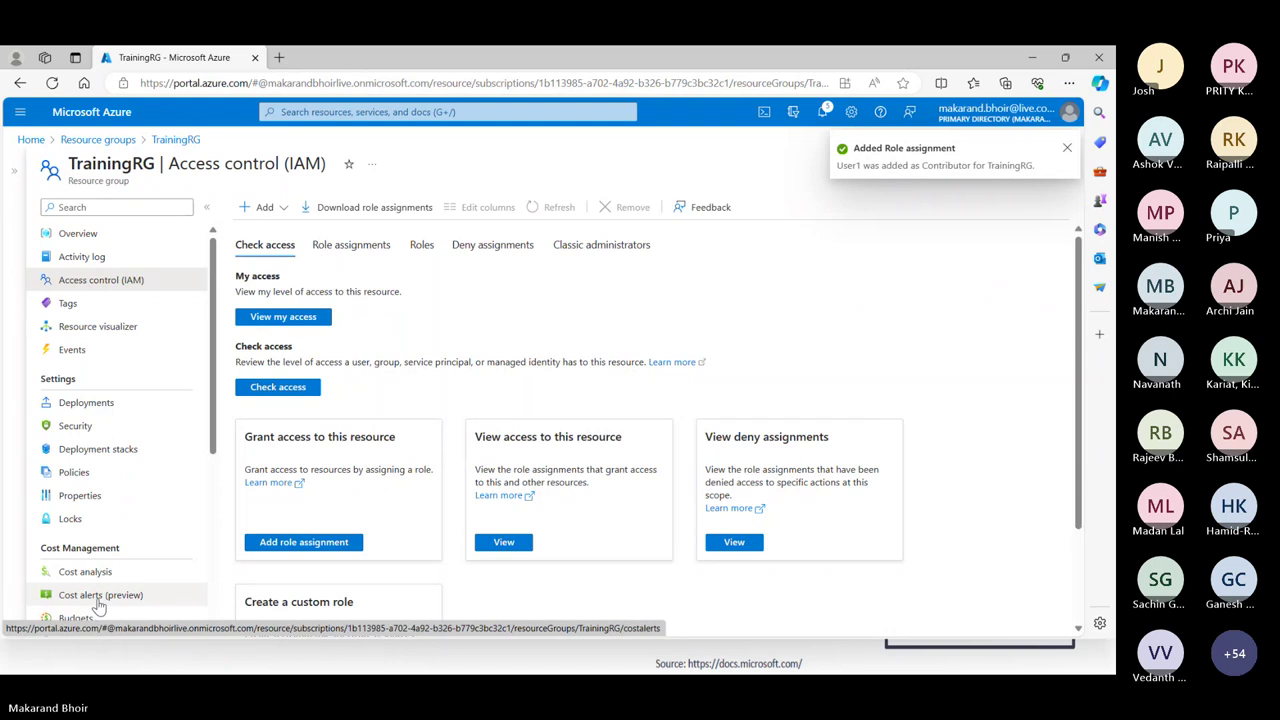
{"action": "key", "text": "alt+Tab"}
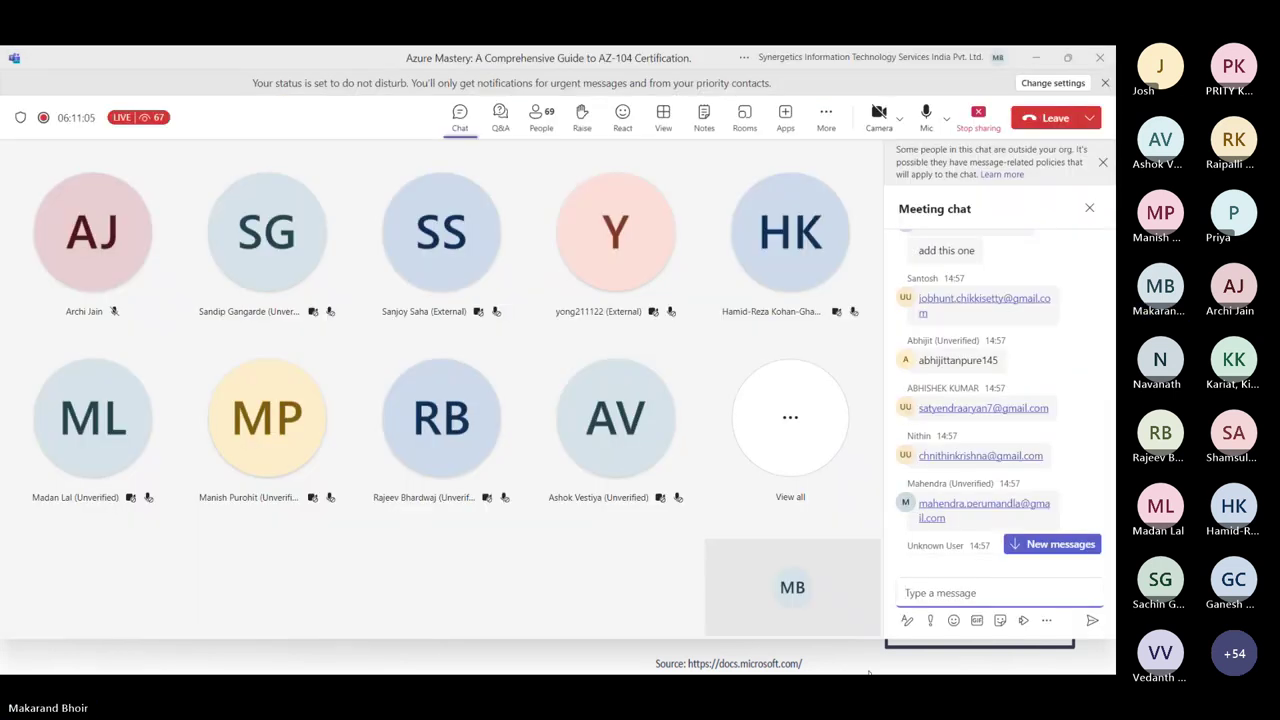
Scroll through the meeting chat and select the e-mail address in the 'can't see the resource group' message
{"action": "left_click", "coordinate": [1075, 557]}
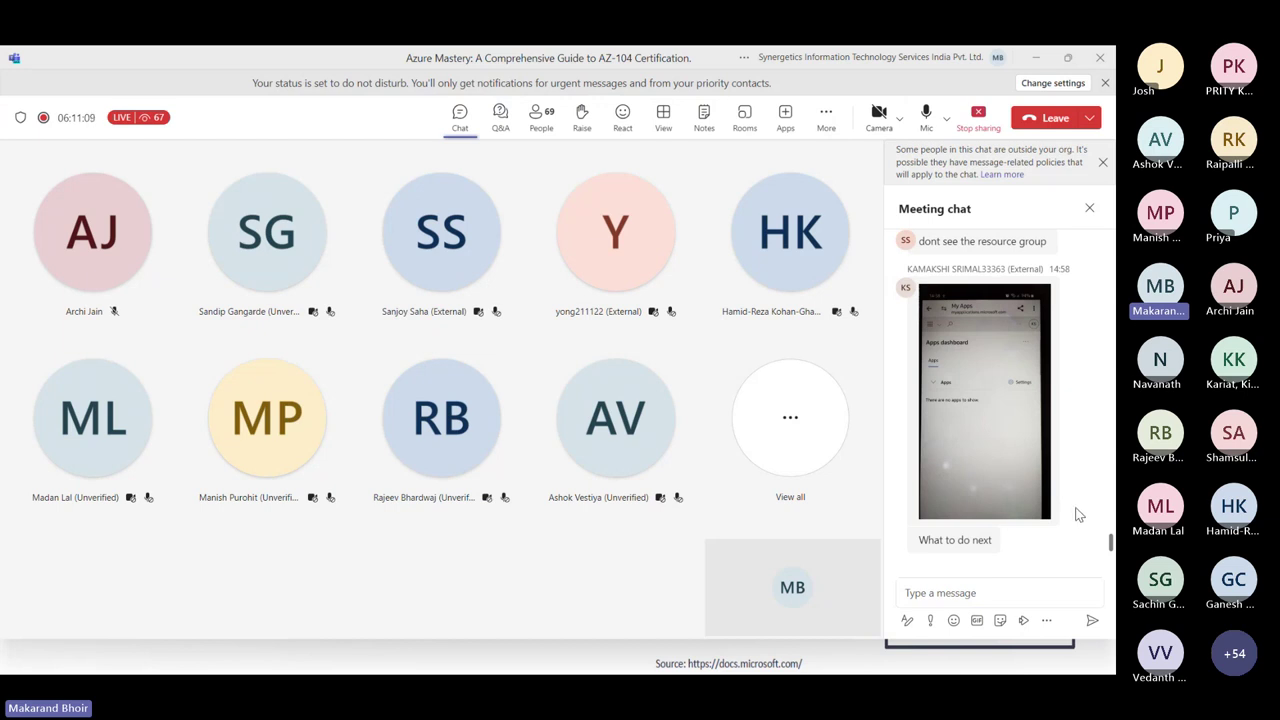
{"action": "scroll", "coordinate": [1078, 514], "scroll_direction": "up", "scroll_amount": 1}
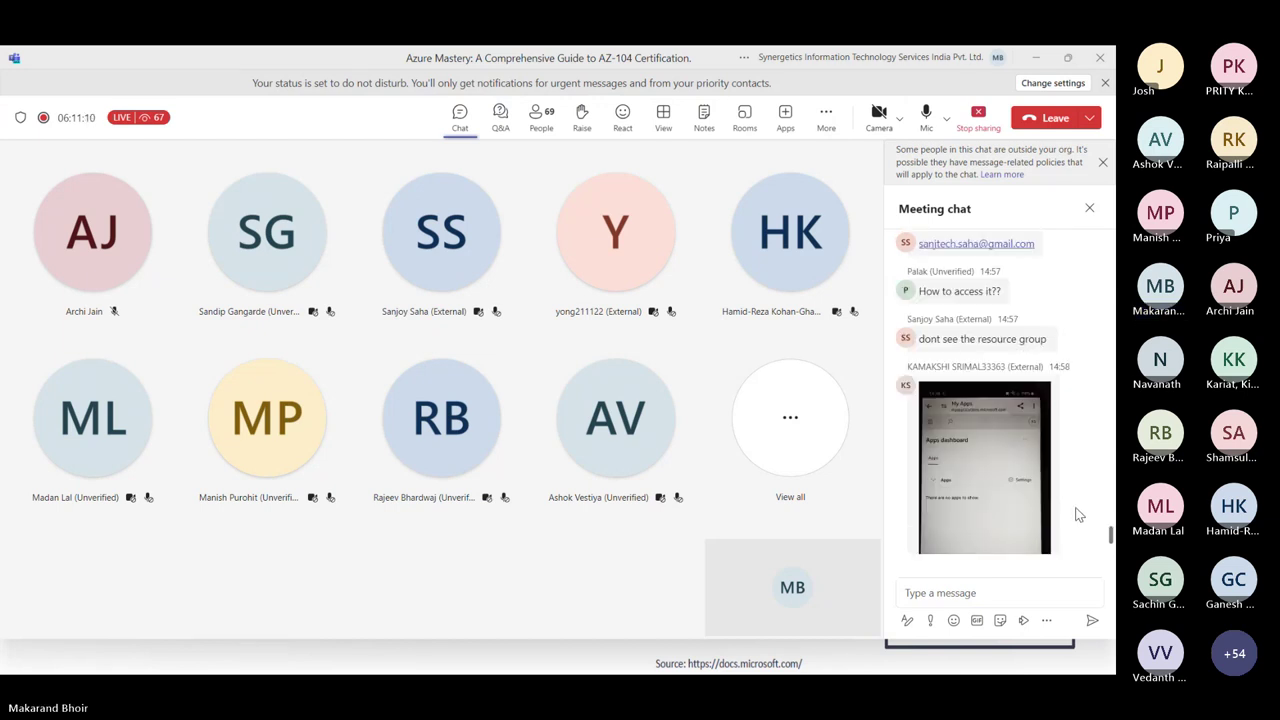
{"action": "scroll", "coordinate": [1078, 514], "scroll_direction": "up", "scroll_amount": 1}
{"action": "scroll", "coordinate": [1078, 514], "scroll_direction": "up", "scroll_amount": 1}
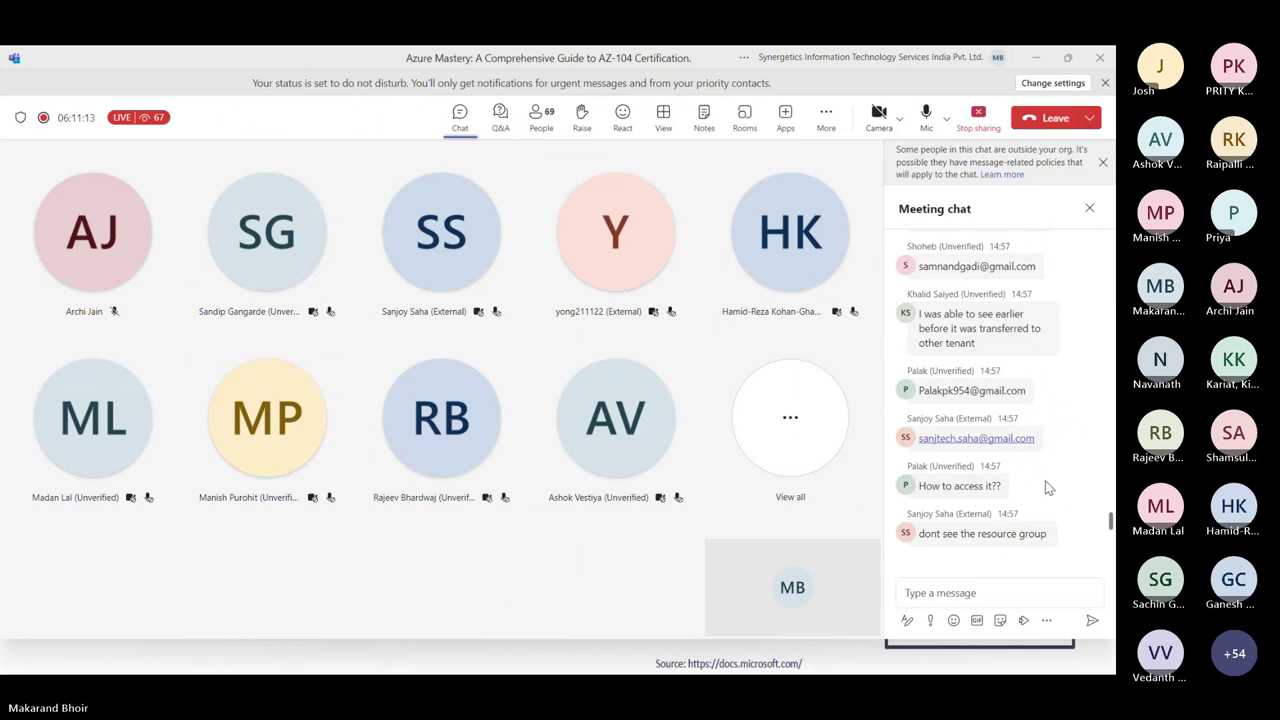
{"action": "mouse_move", "coordinate": [1040, 455]}
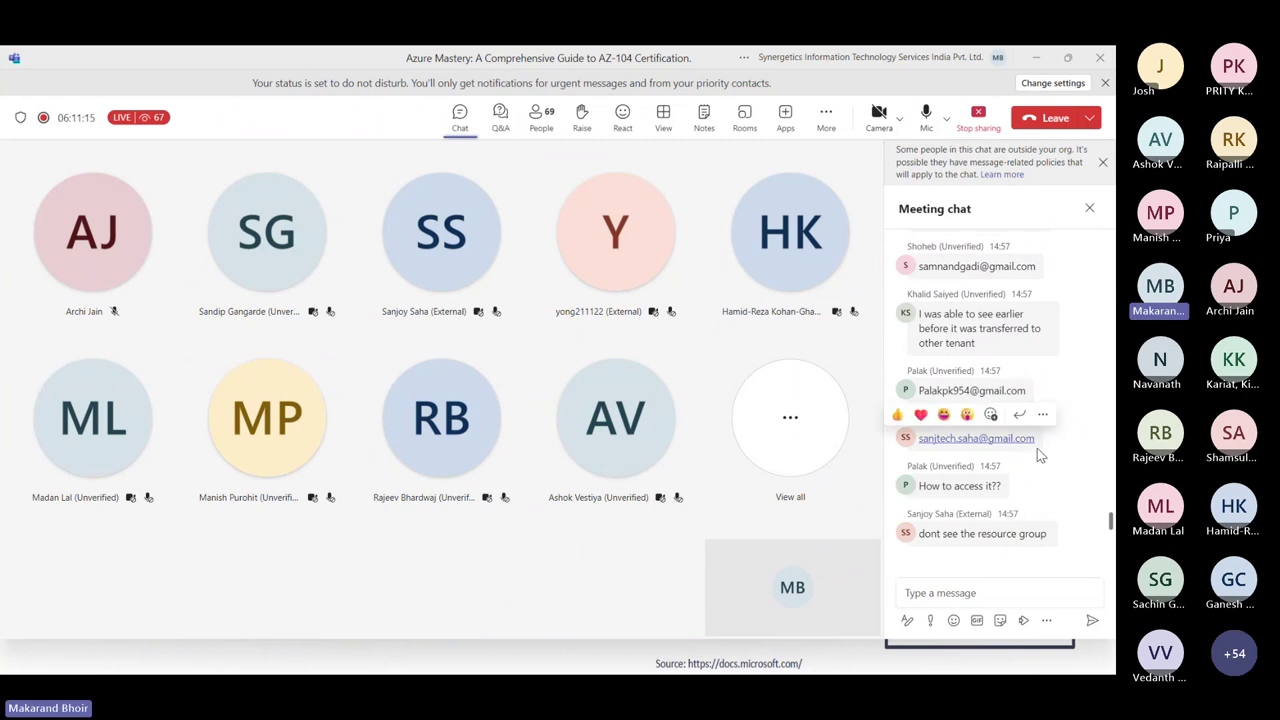
{"action": "scroll", "coordinate": [1037, 455], "scroll_direction": "up", "scroll_amount": 1}
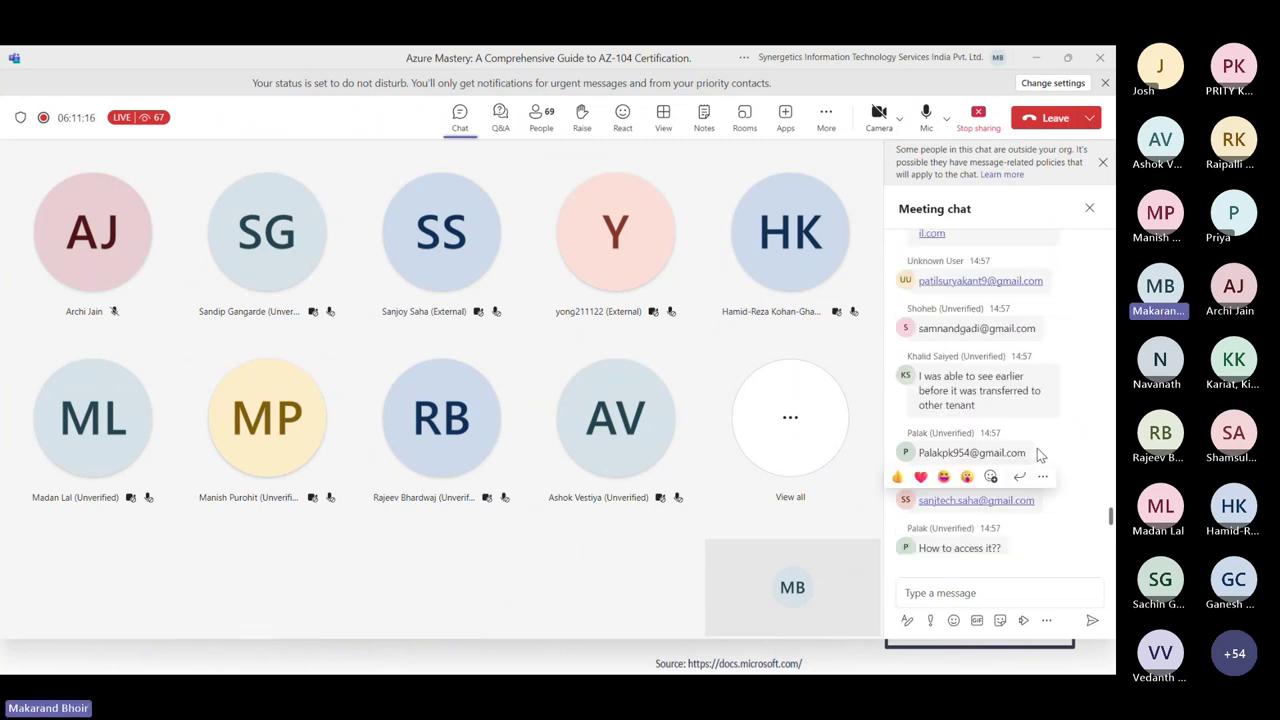
{"action": "scroll", "coordinate": [1037, 455], "scroll_direction": "up", "scroll_amount": 4}
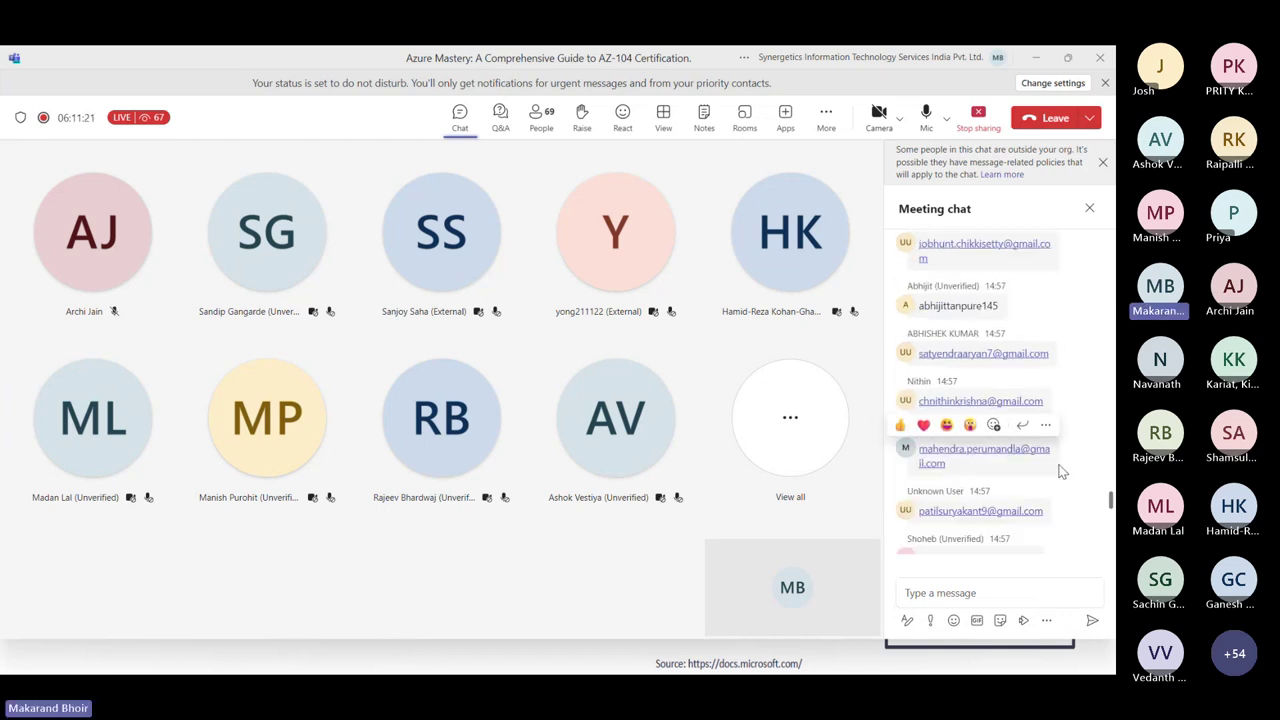
{"action": "scroll", "coordinate": [1062, 472], "scroll_direction": "up", "scroll_amount": 2}
{"action": "scroll", "coordinate": [1062, 472], "scroll_direction": "up", "scroll_amount": 2}
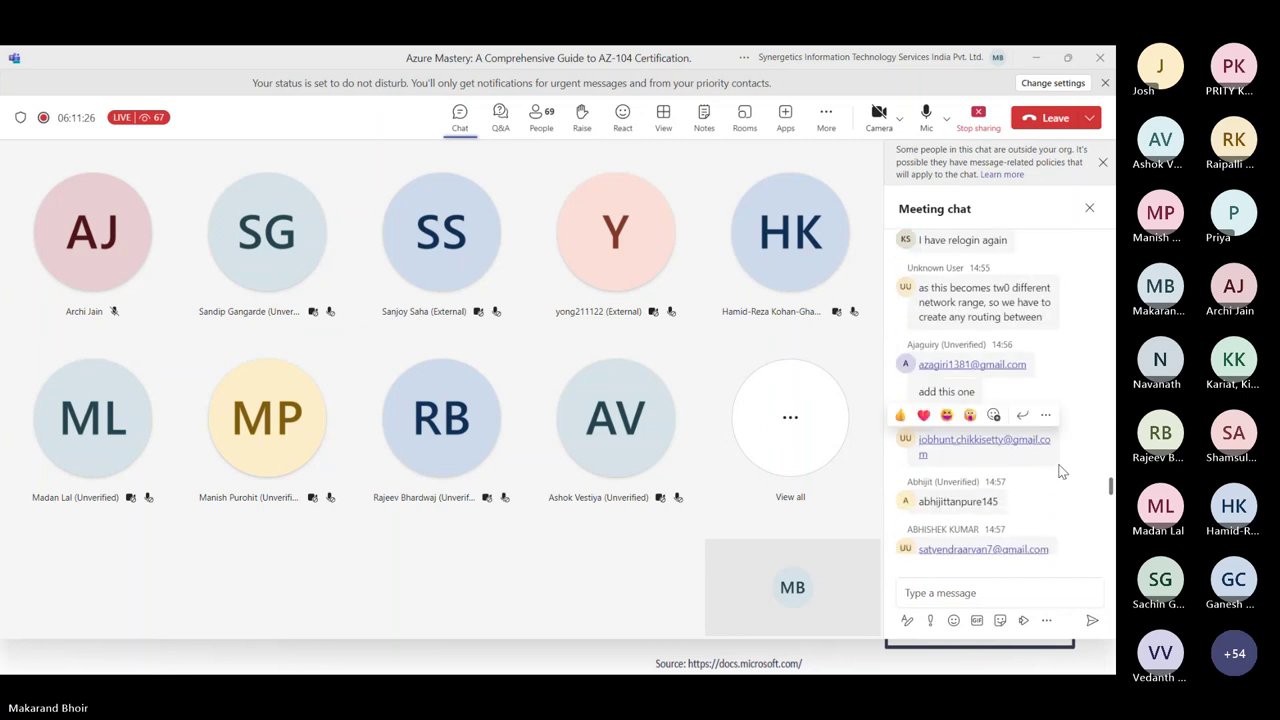
{"action": "scroll", "coordinate": [1062, 472], "scroll_direction": "down", "scroll_amount": 12}
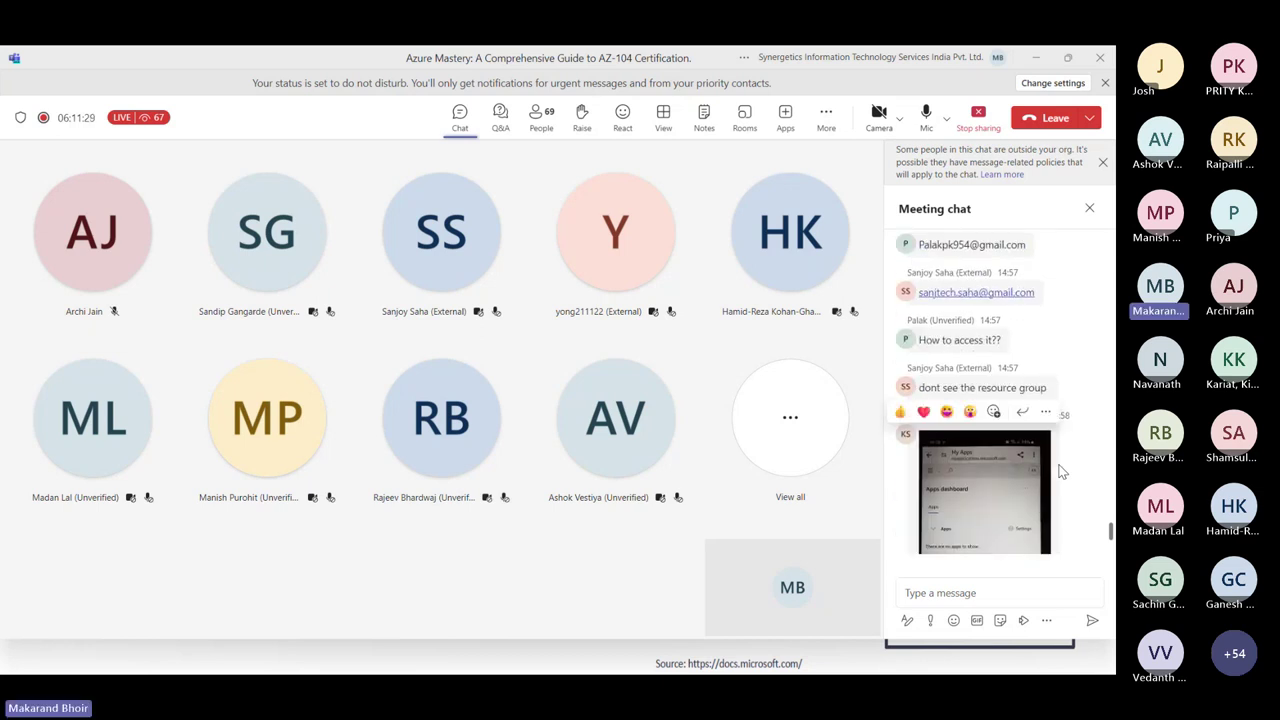
{"action": "scroll", "coordinate": [1062, 472], "scroll_direction": "up", "scroll_amount": 7}
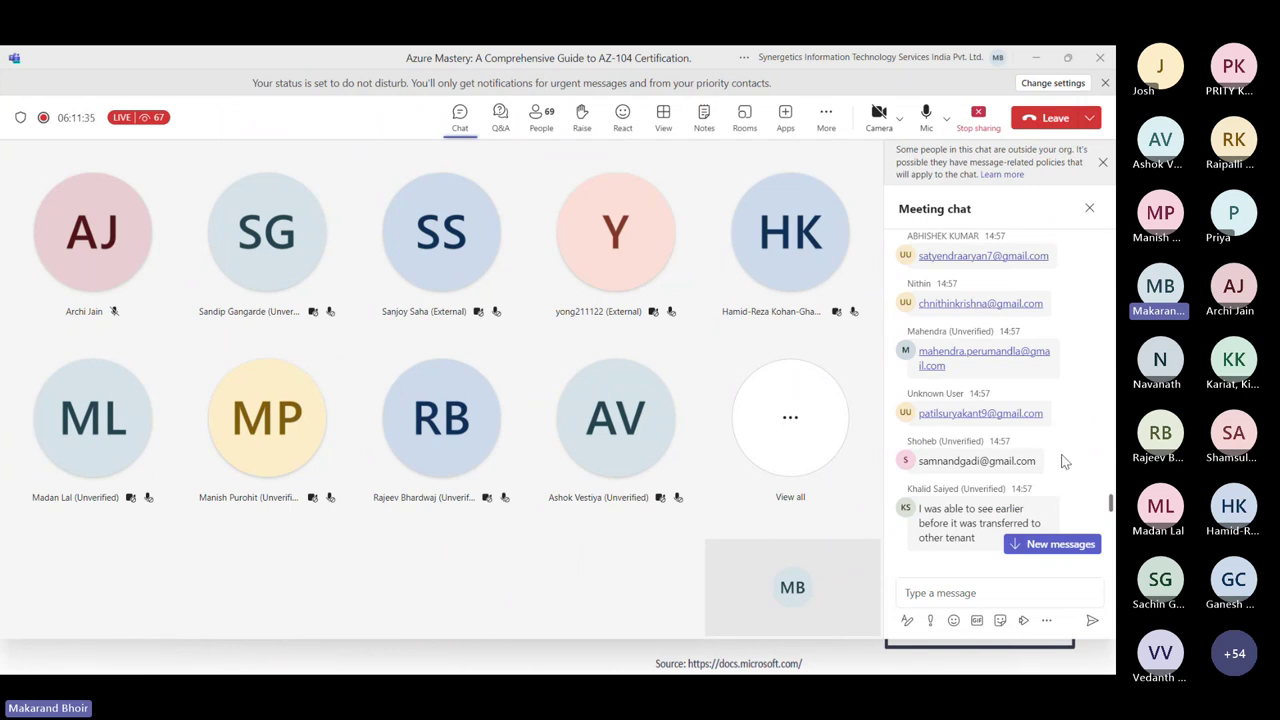
{"action": "scroll", "coordinate": [1064, 460], "scroll_direction": "down", "scroll_amount": 4}
{"action": "scroll", "coordinate": [1063, 458], "scroll_direction": "down", "scroll_amount": 5}
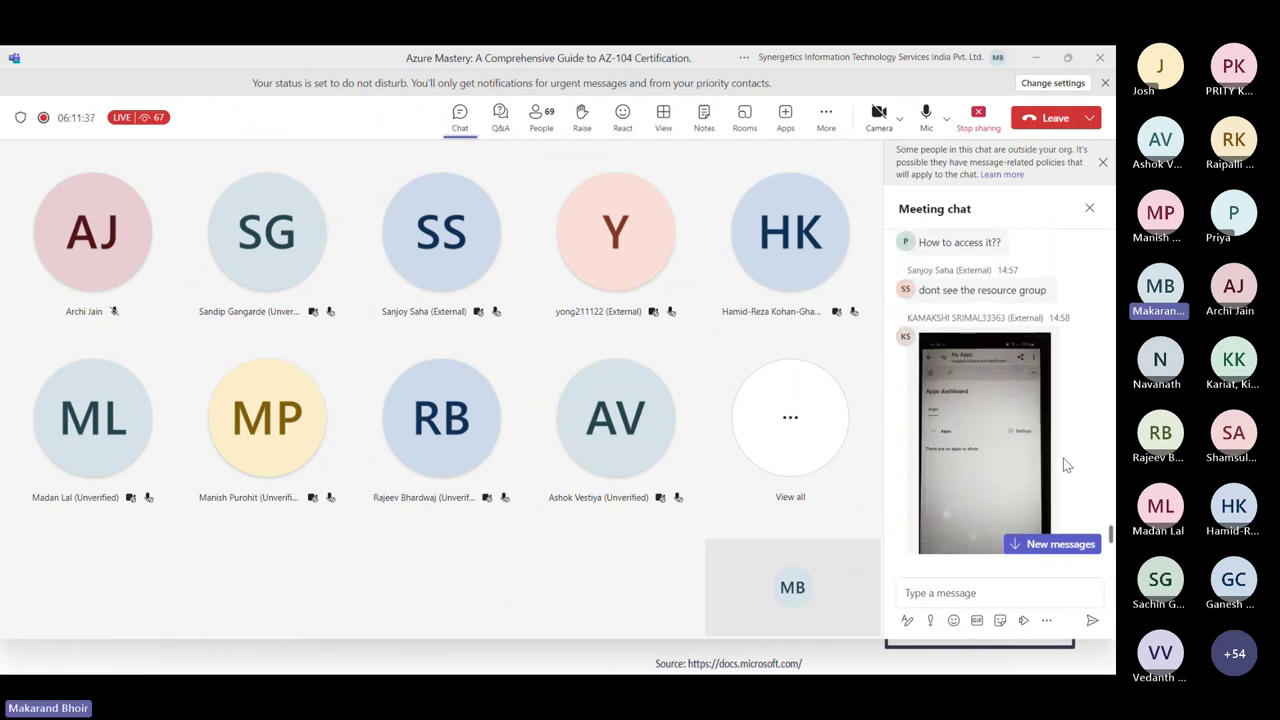
{"action": "scroll", "coordinate": [1064, 460], "scroll_direction": "down", "scroll_amount": 2}
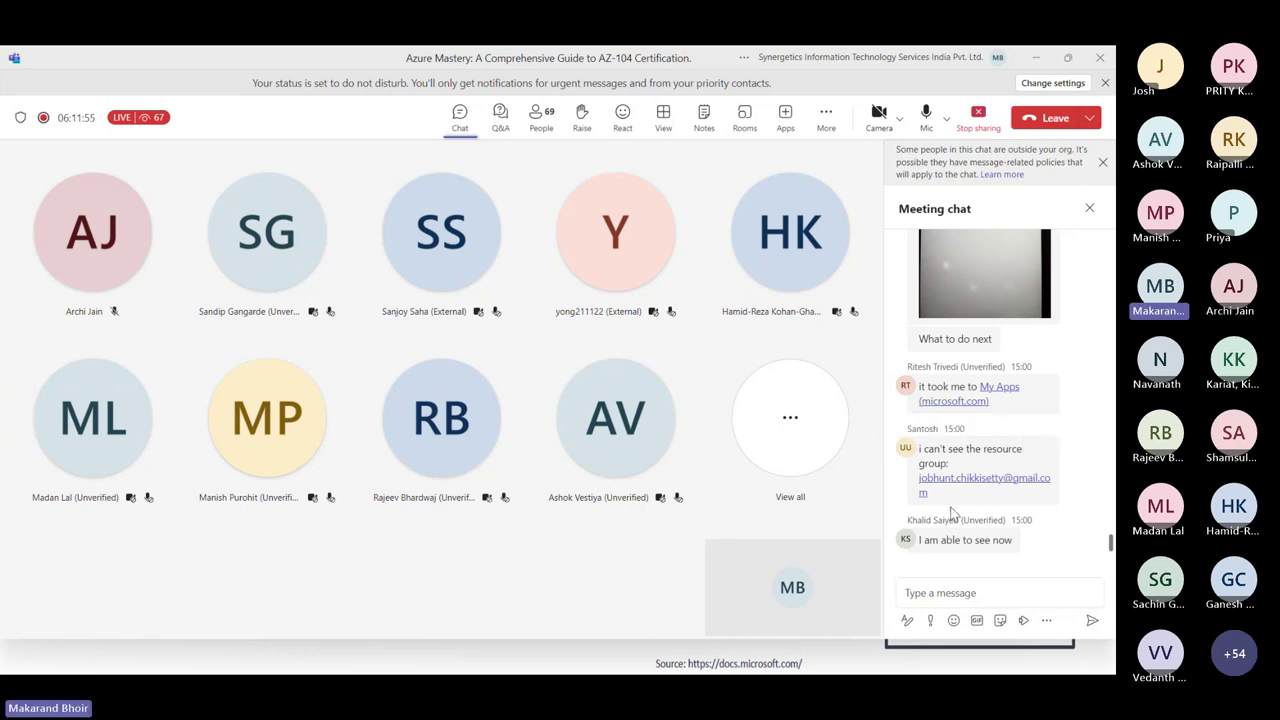
{"action": "left_click_drag", "start_coordinate": [932, 502], "coordinate": [912, 485]}
{"action": "key", "text": "ctrl+c"}
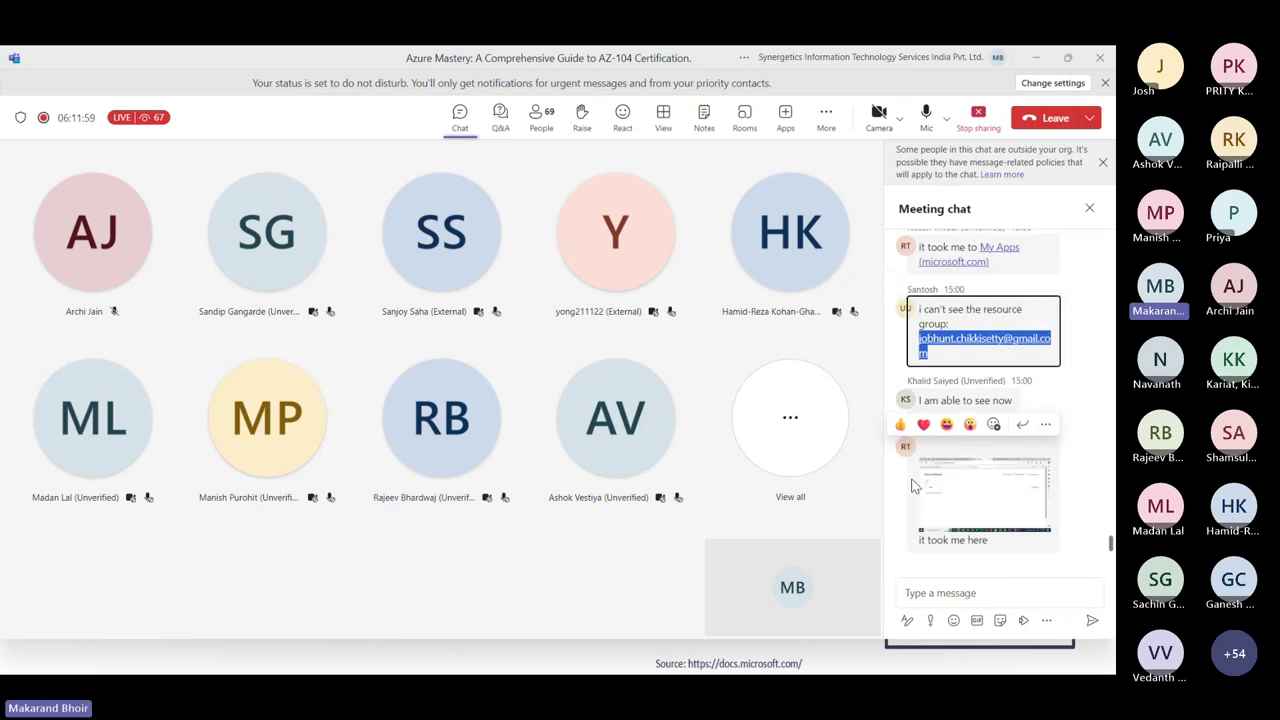
Open the ExternalUserGrp members list via Microsoft Entra ID > Groups in the Azure portal
{"action": "key", "text": "alt+Tab"}
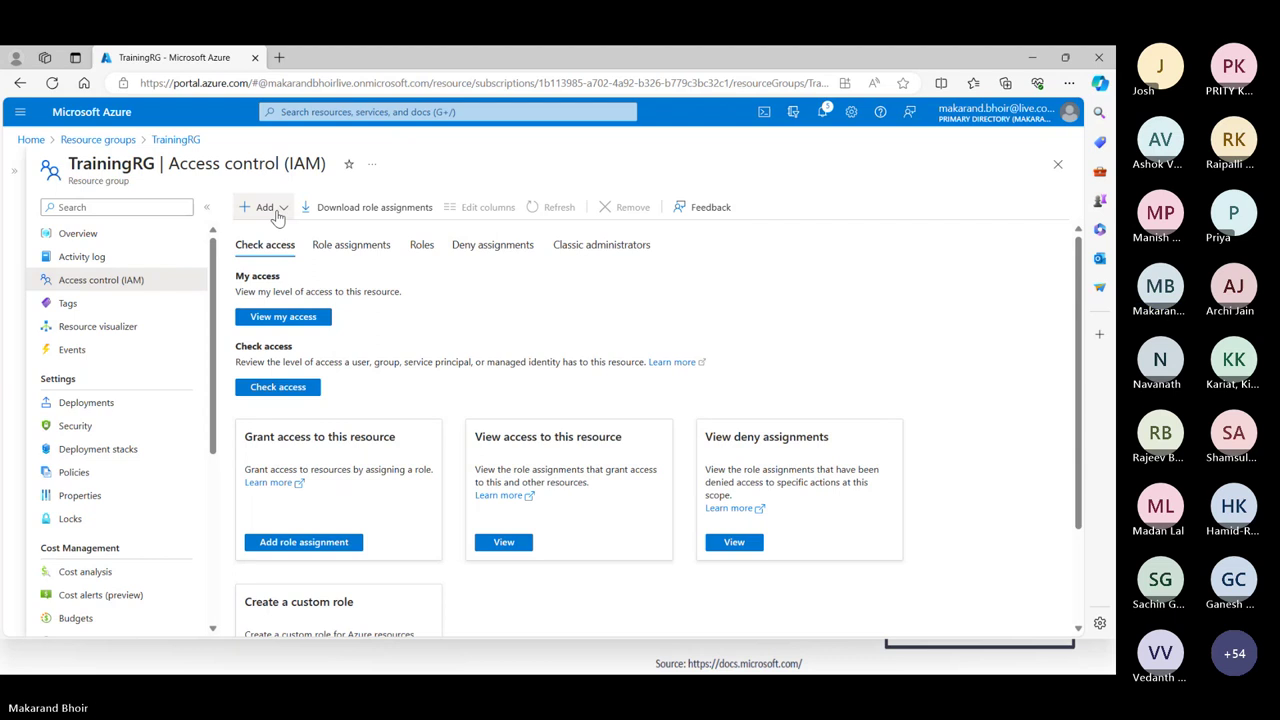
{"action": "left_click", "coordinate": [400, 112]}
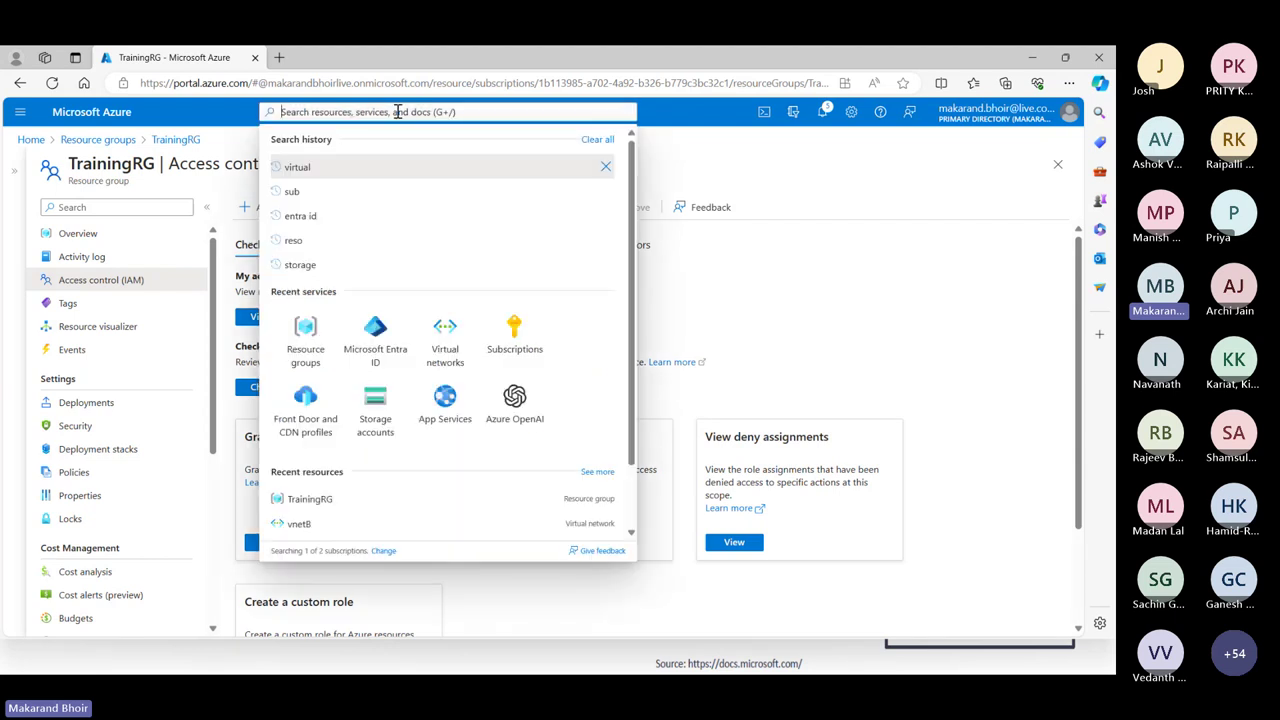
{"action": "left_click", "coordinate": [377, 330]}
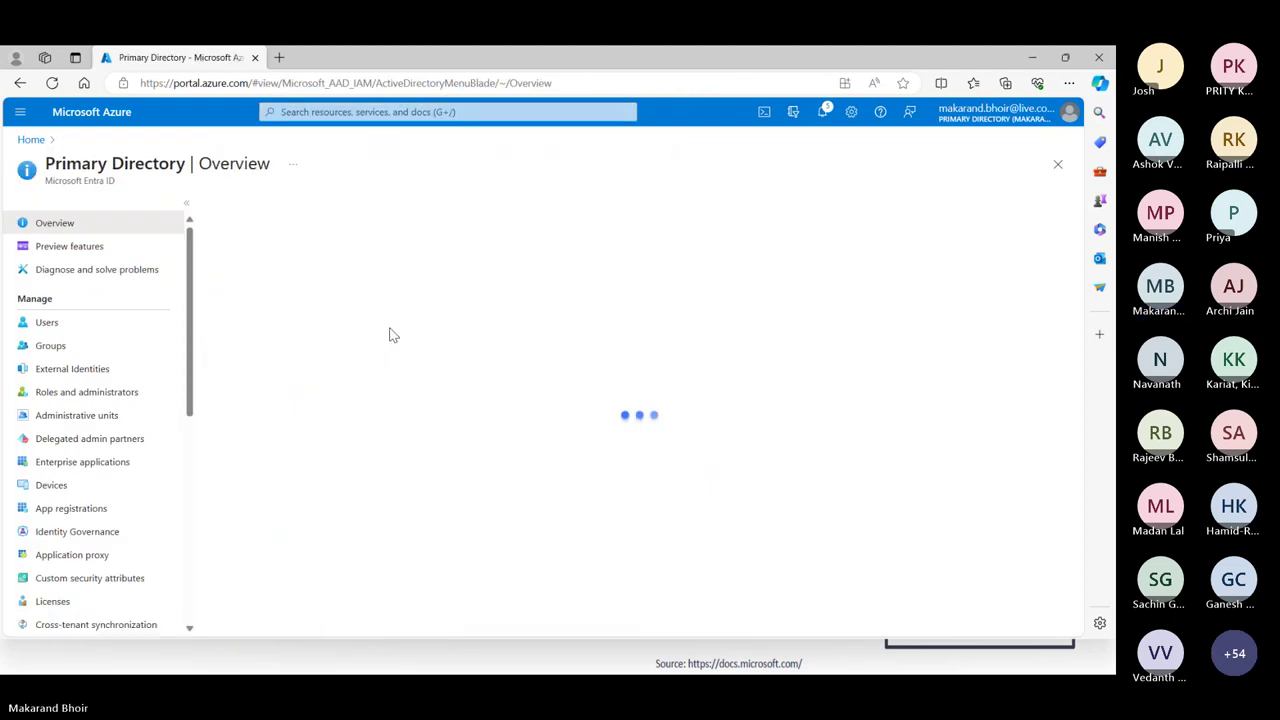
{"action": "left_click", "coordinate": [82, 346]}
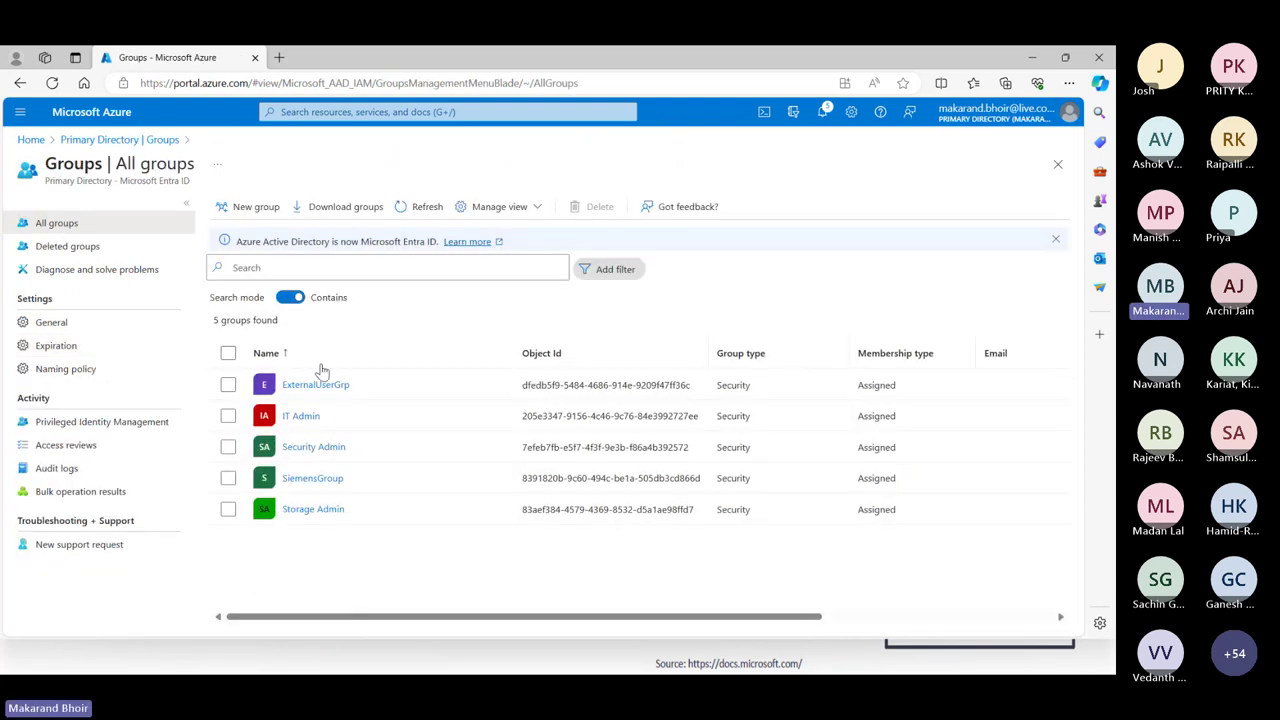
{"action": "left_click", "coordinate": [311, 386]}
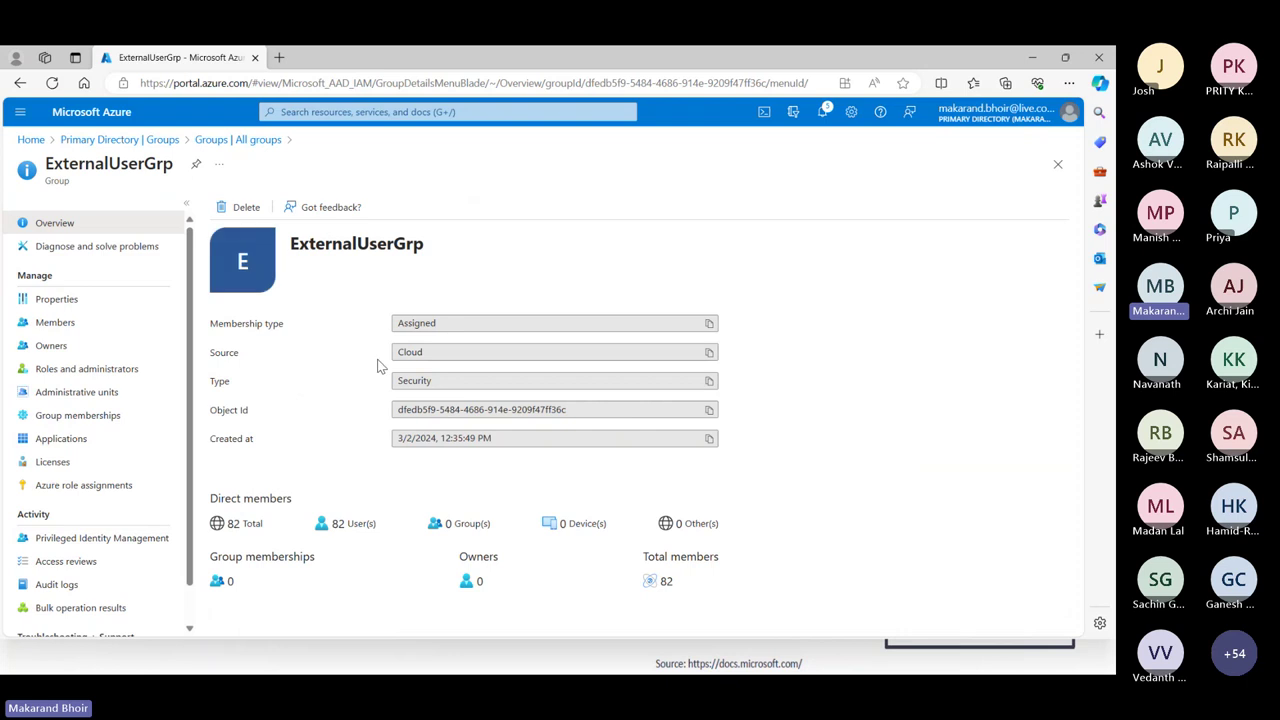
{"action": "left_click", "coordinate": [55, 324]}
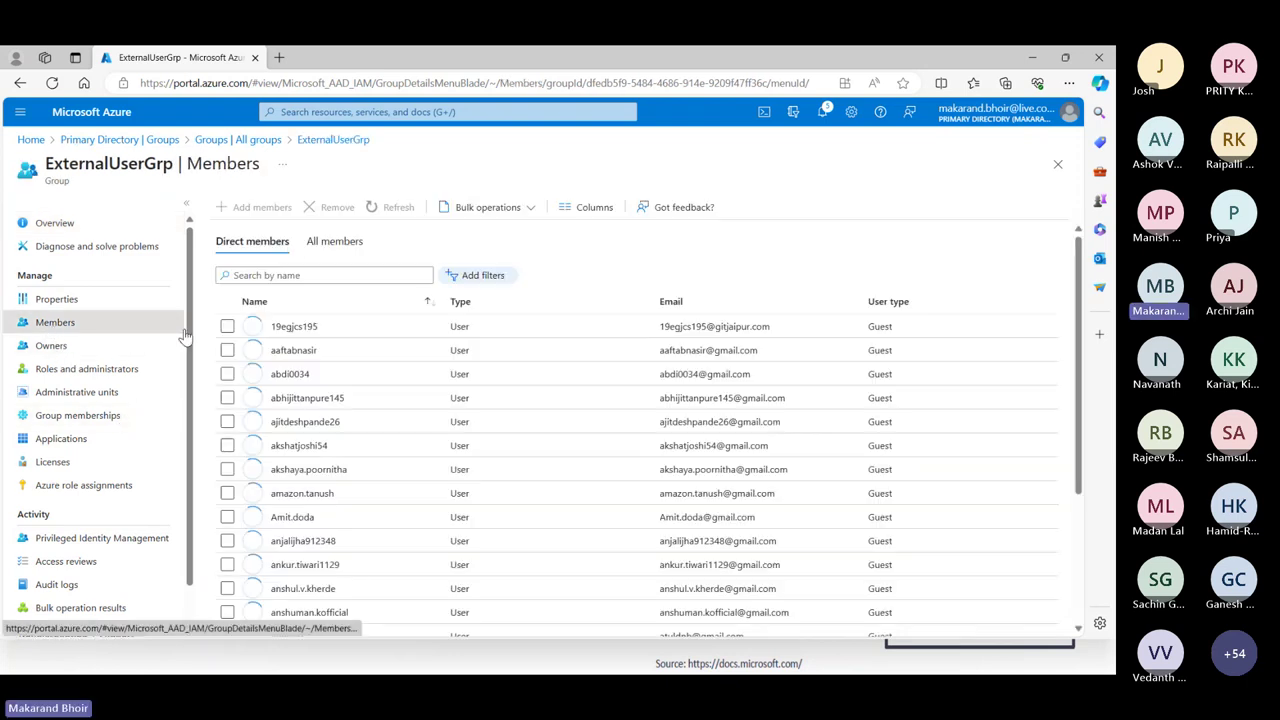
Search the members for the pasted participant e-mail, find no match, and clear the search
{"action": "left_click", "coordinate": [322, 275]}
{"action": "key", "text": "ctrl+v"}
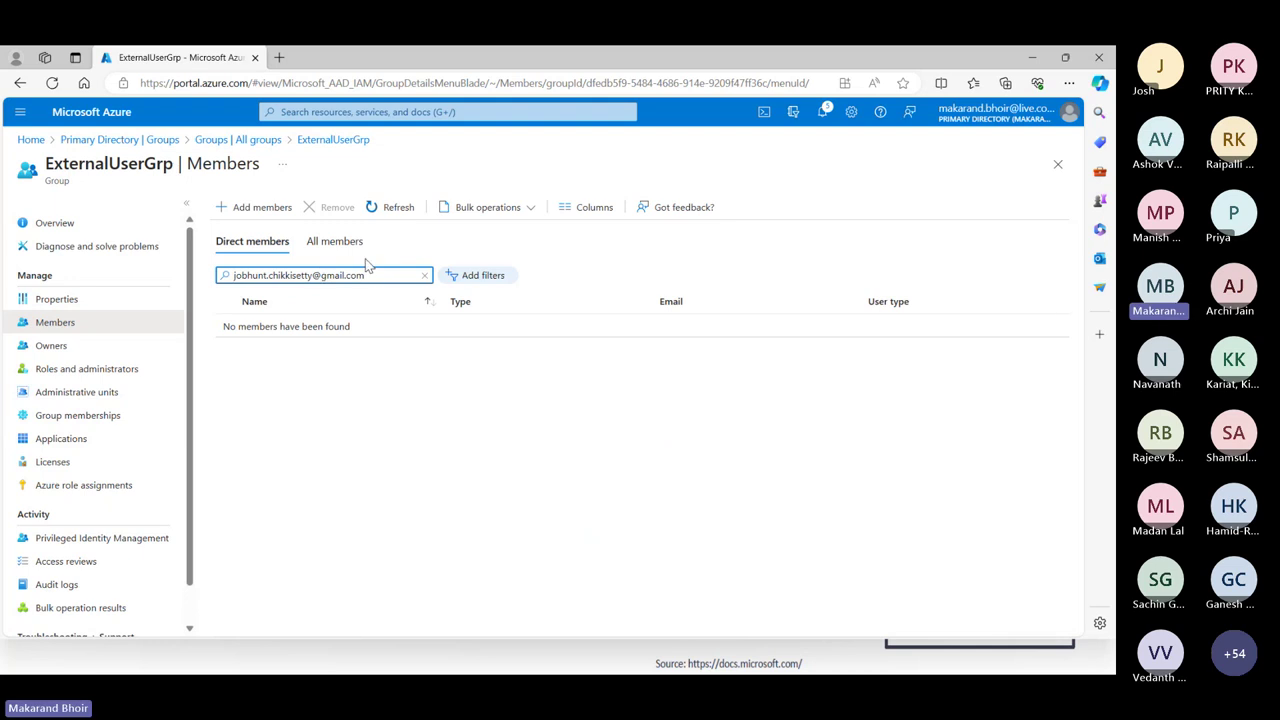
{"action": "key", "text": "shift+Left"}
{"action": "key", "text": "shift+Left"}
{"action": "key", "text": "shift+Left"}
{"action": "key", "text": "shift+Left"}
{"action": "key", "text": "shift+Left"}
{"action": "key", "text": "shift+Left"}
{"action": "key", "text": "shift+Left"}
{"action": "key", "text": "shift+Left"}
{"action": "key", "text": "shift+Left"}
{"action": "key", "text": "shift+Left"}
{"action": "key", "text": "shift+Left"}
{"action": "key", "text": "shift+Left"}
{"action": "key", "text": "shift+Left"}
{"action": "key", "text": "shift+Left"}
{"action": "key", "text": "shift+Left"}
{"action": "key", "text": "shift+Left"}
{"action": "key", "text": "shift+Left"}
{"action": "key", "text": "shift+Left"}
{"action": "key", "text": "shift+Left"}
{"action": "key", "text": "shift+Left"}
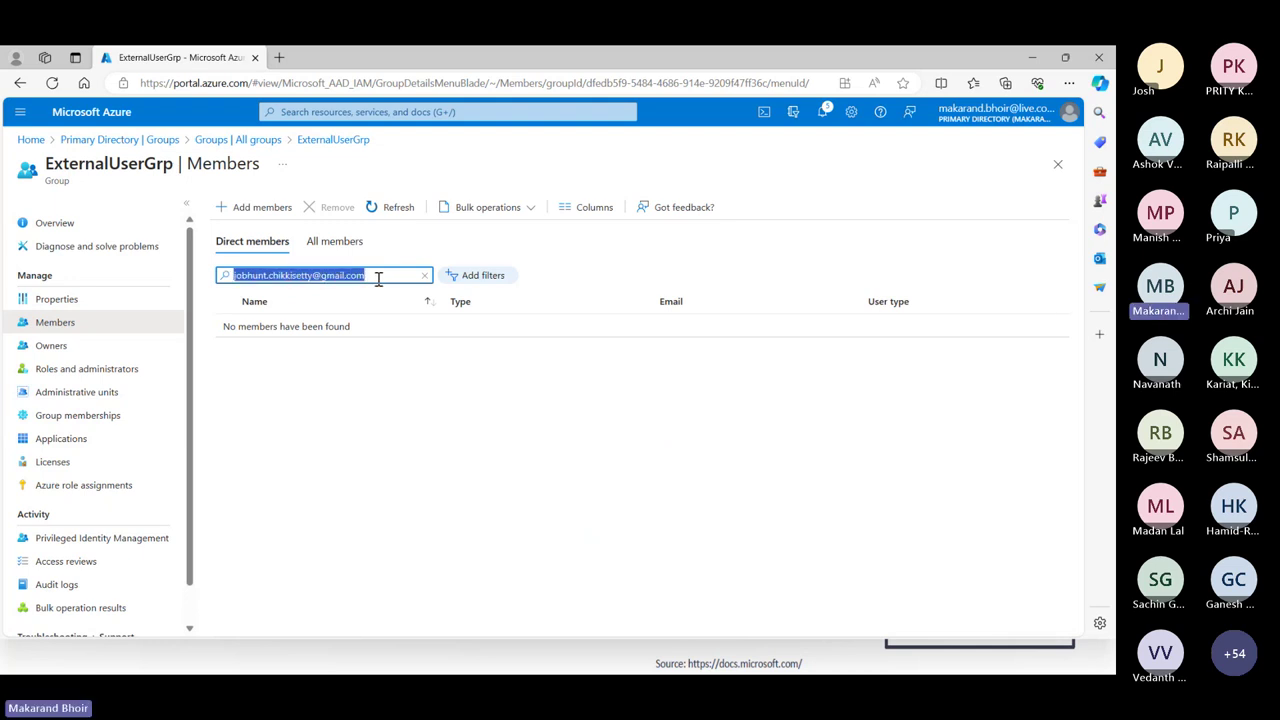
{"action": "key", "text": "BackSpace"}
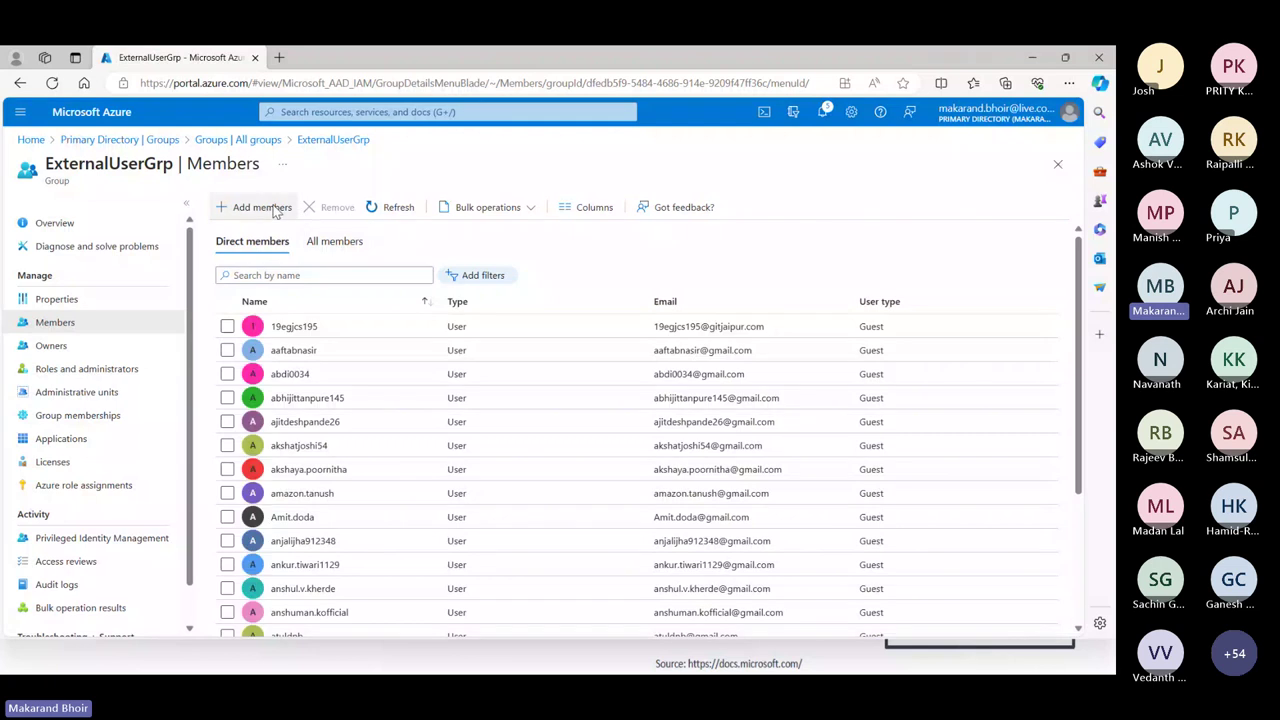
Find the participant's guest user by pasted e-mail and add it to ExternalUserGrp, then return to Teams
{"action": "left_click", "coordinate": [268, 208]}
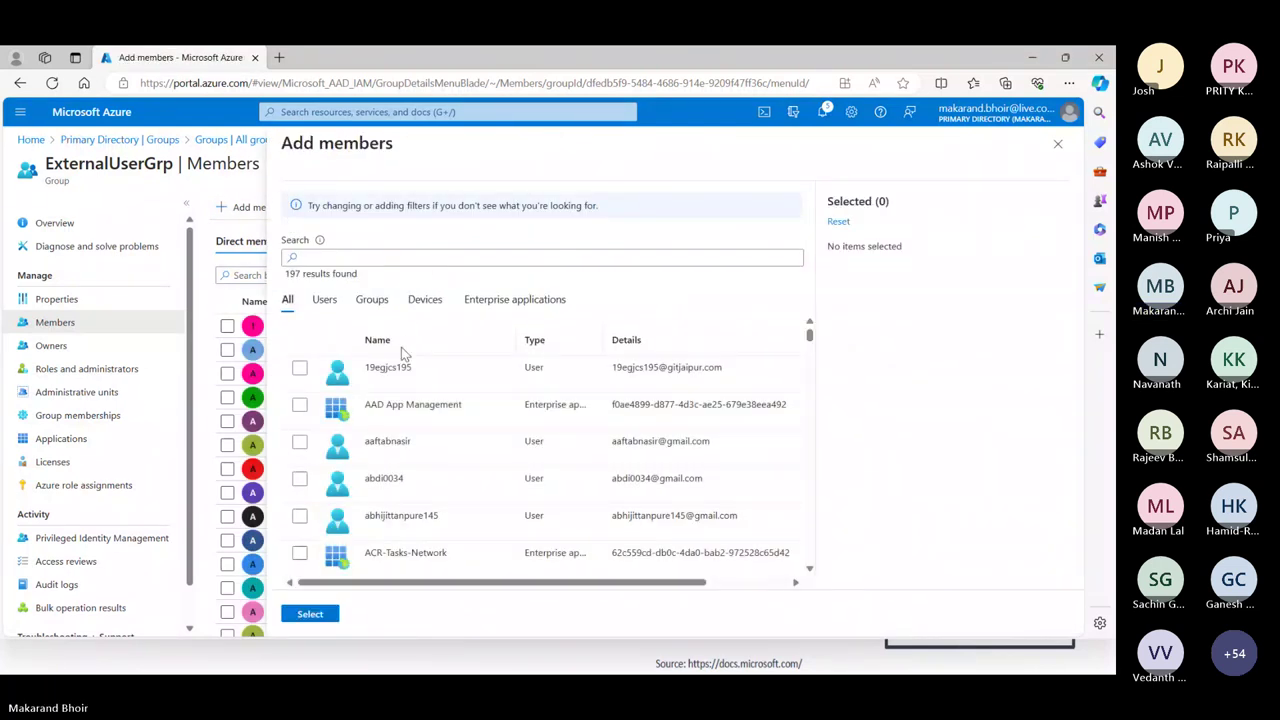
{"action": "left_click", "coordinate": [324, 299]}
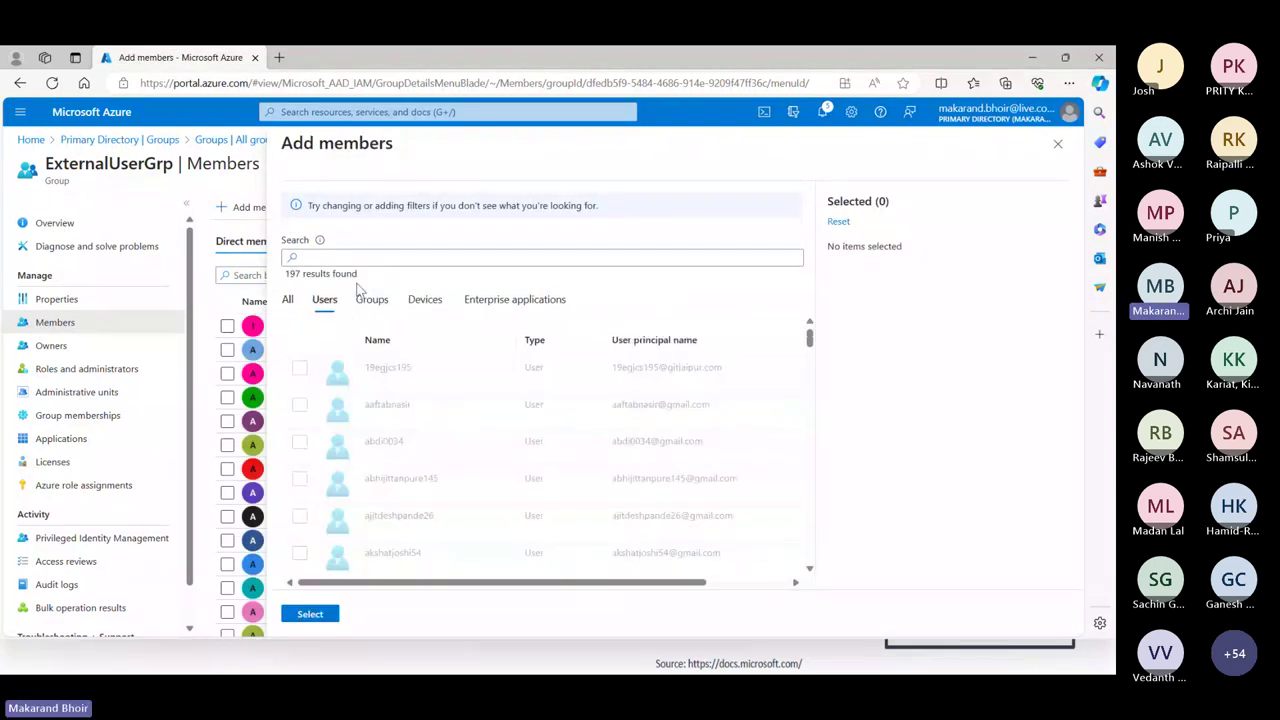
{"action": "left_click", "coordinate": [397, 258]}
{"action": "key", "text": "ctrl+v"}
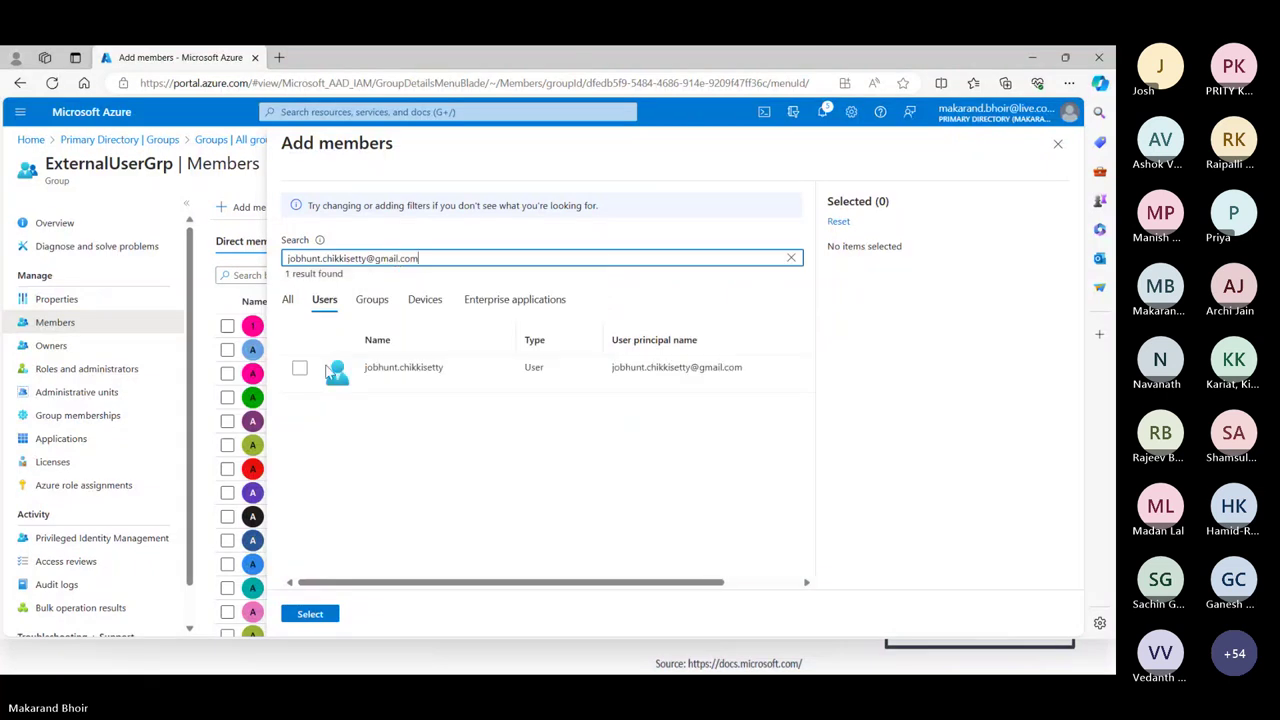
{"action": "left_click", "coordinate": [405, 380]}
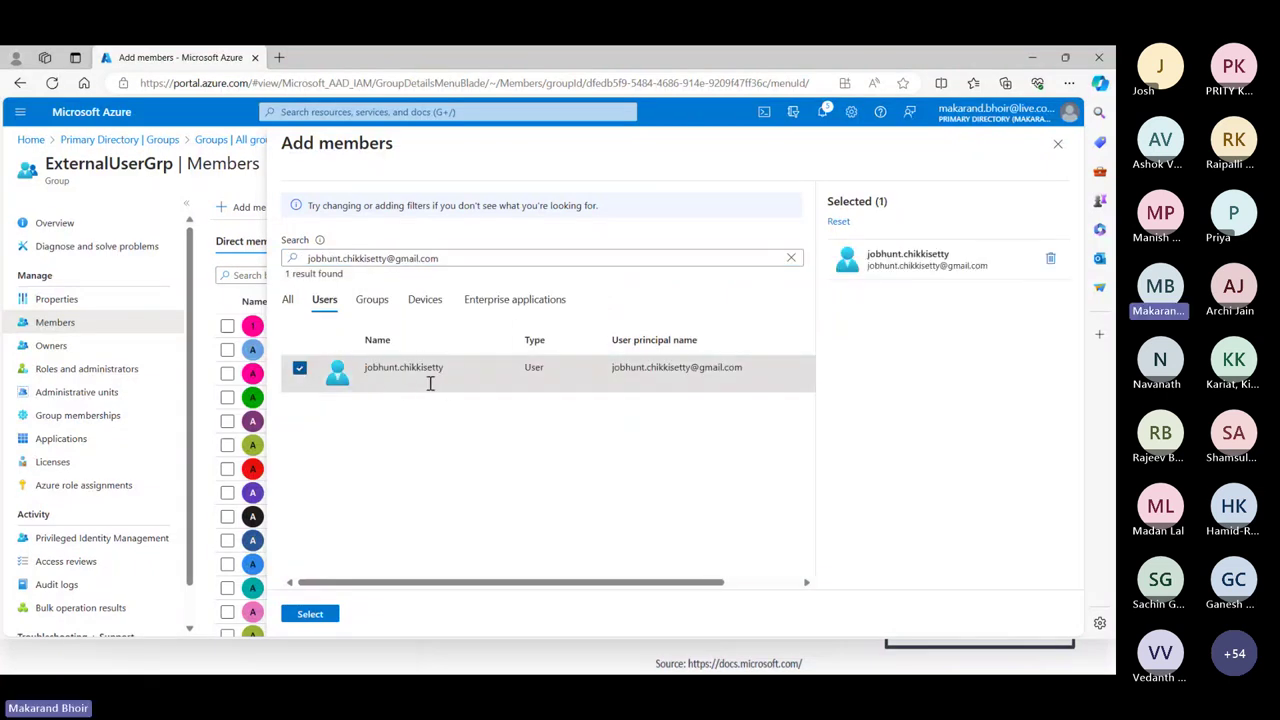
{"action": "left_click", "coordinate": [321, 621]}
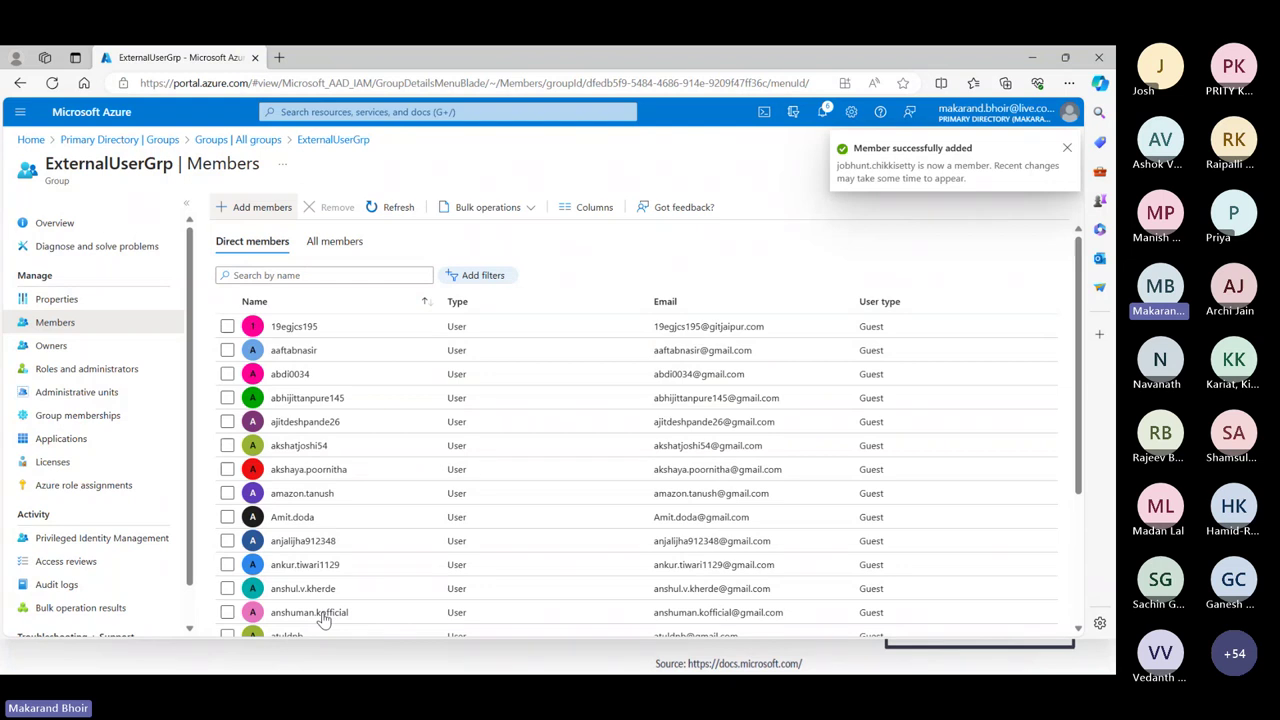
{"action": "key", "text": "alt+Tab"}
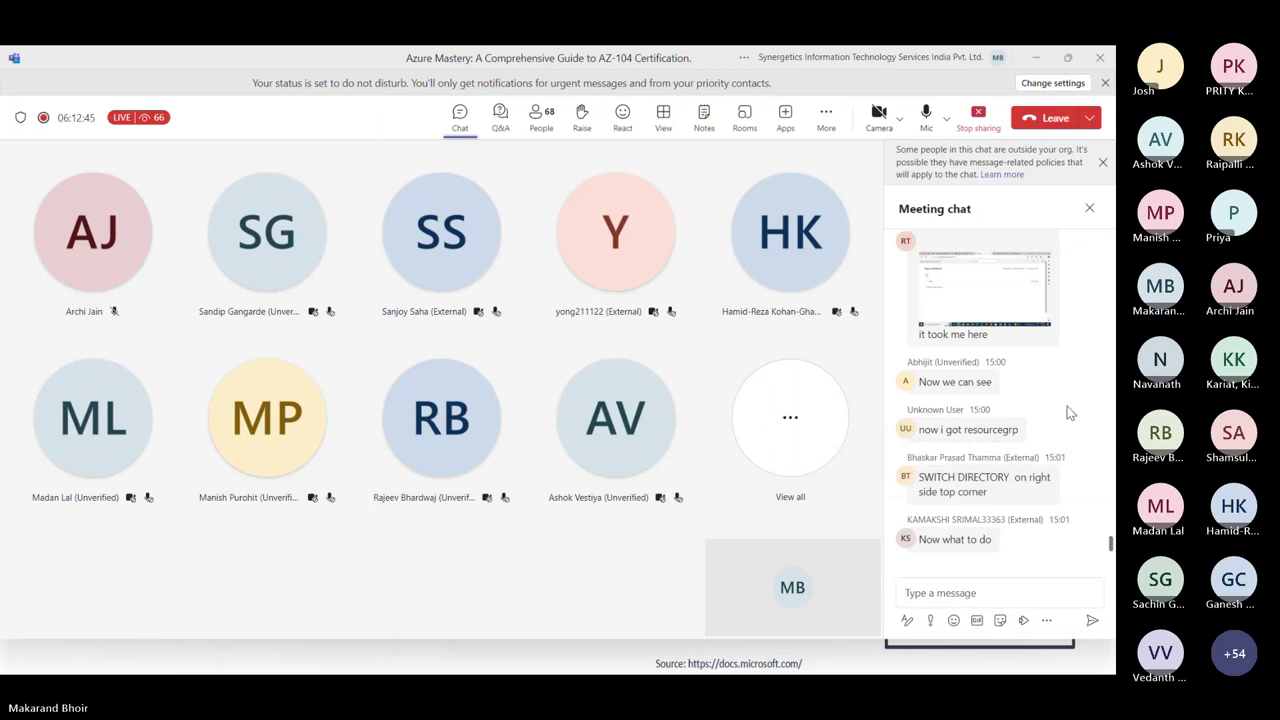
Select the participant's e-mail address in the latest chat message and switch back to the Azure portal
{"action": "scroll", "coordinate": [1065, 419], "scroll_direction": "up", "scroll_amount": 4}
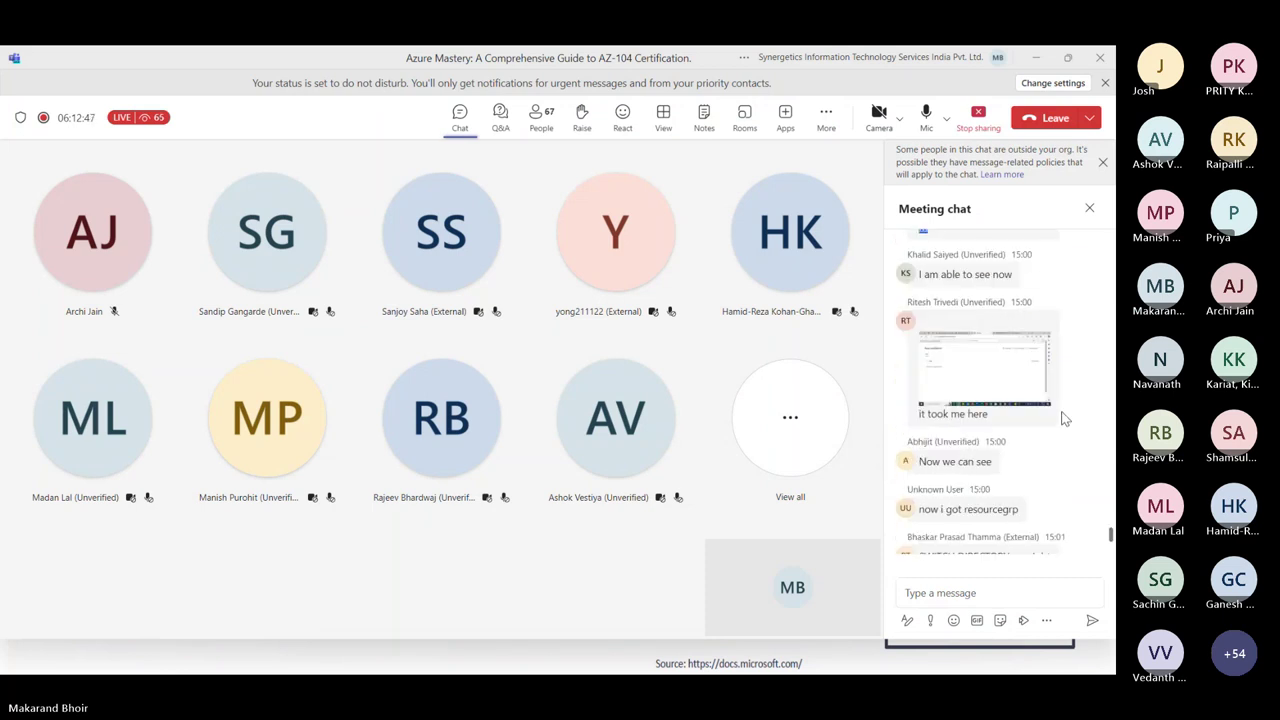
{"action": "scroll", "coordinate": [1065, 419], "scroll_direction": "up", "scroll_amount": 3}
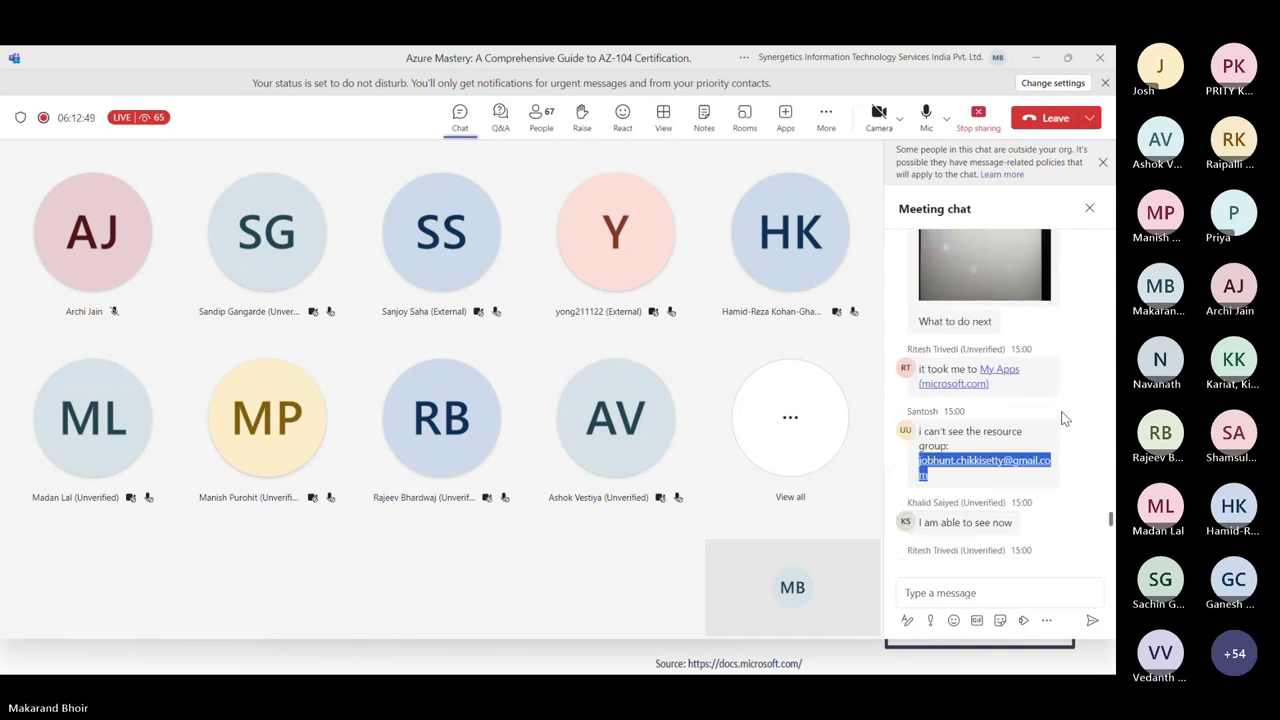
{"action": "scroll", "coordinate": [1065, 419], "scroll_direction": "up", "scroll_amount": 2}
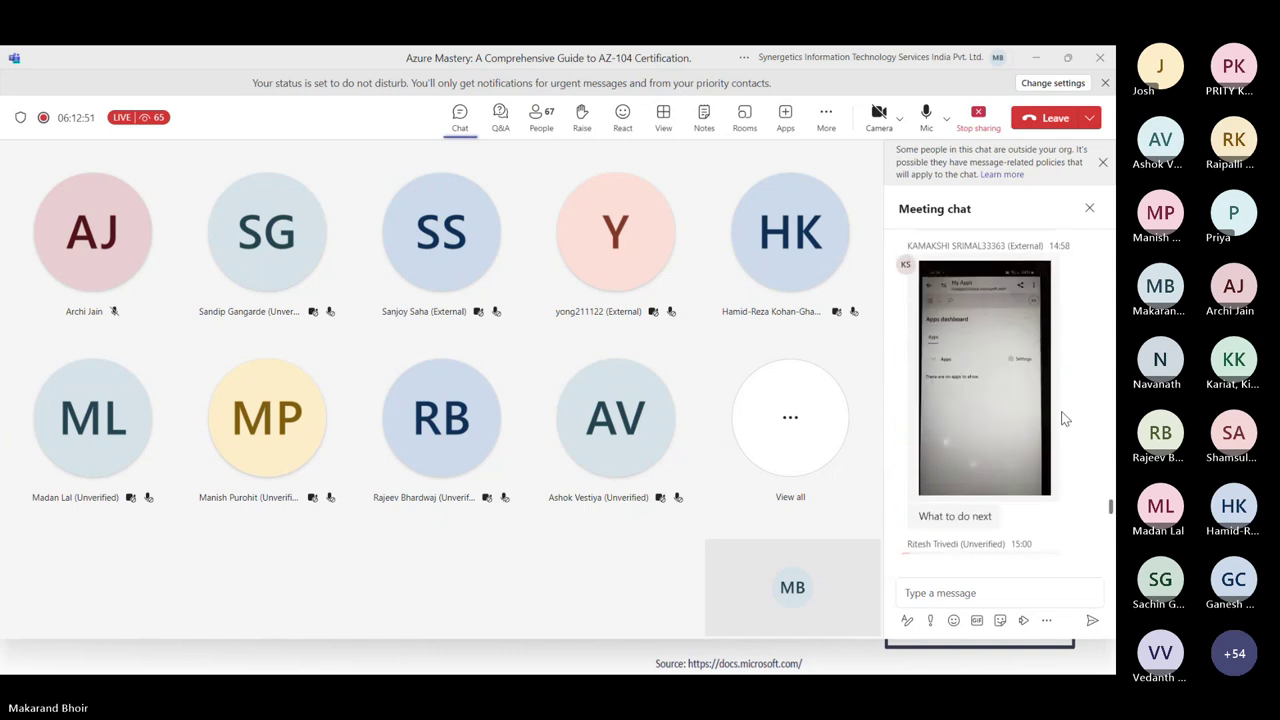
{"action": "scroll", "coordinate": [1000, 415], "scroll_direction": "up", "scroll_amount": 3}
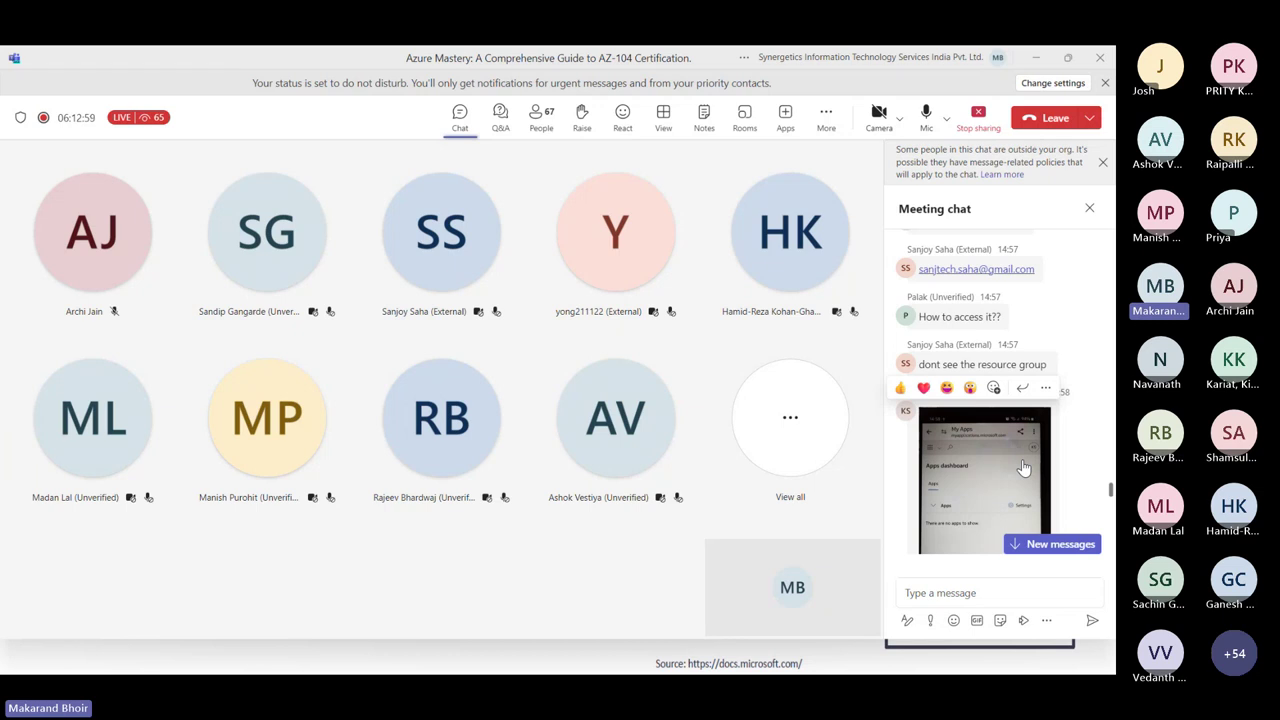
{"action": "key", "text": "alt+Tab"}
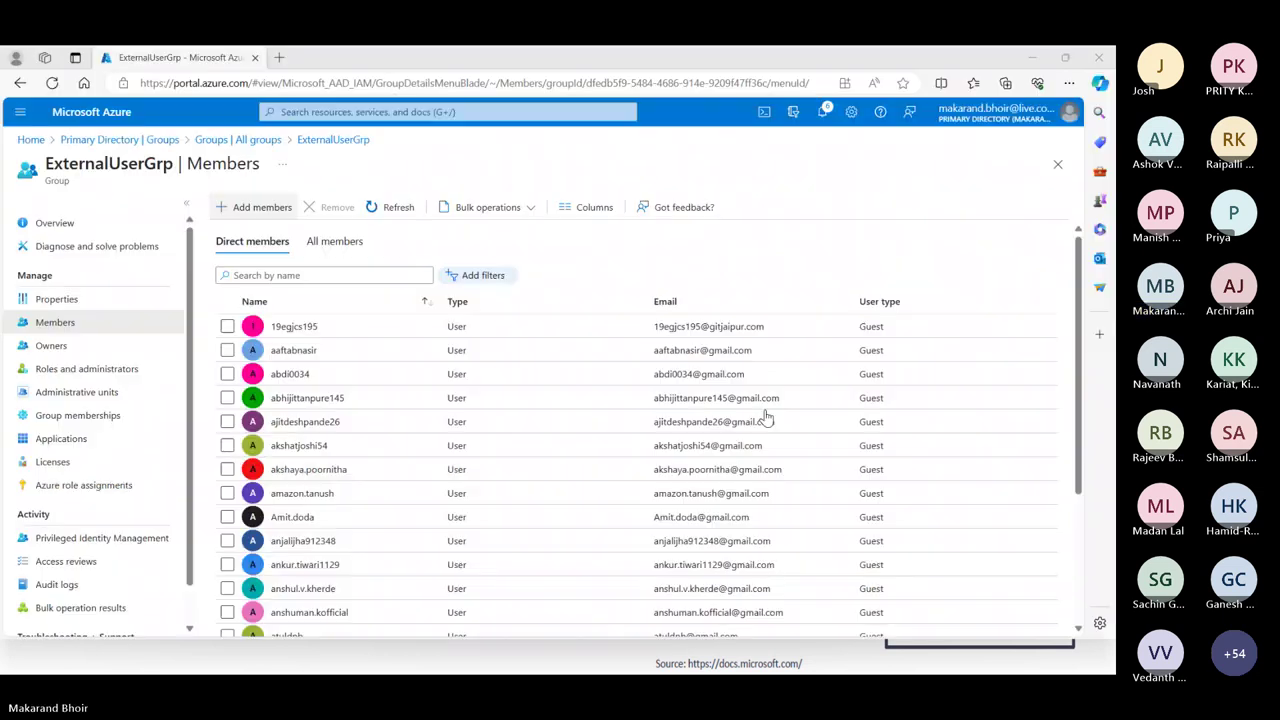
{"action": "key", "text": "alt+Tab"}
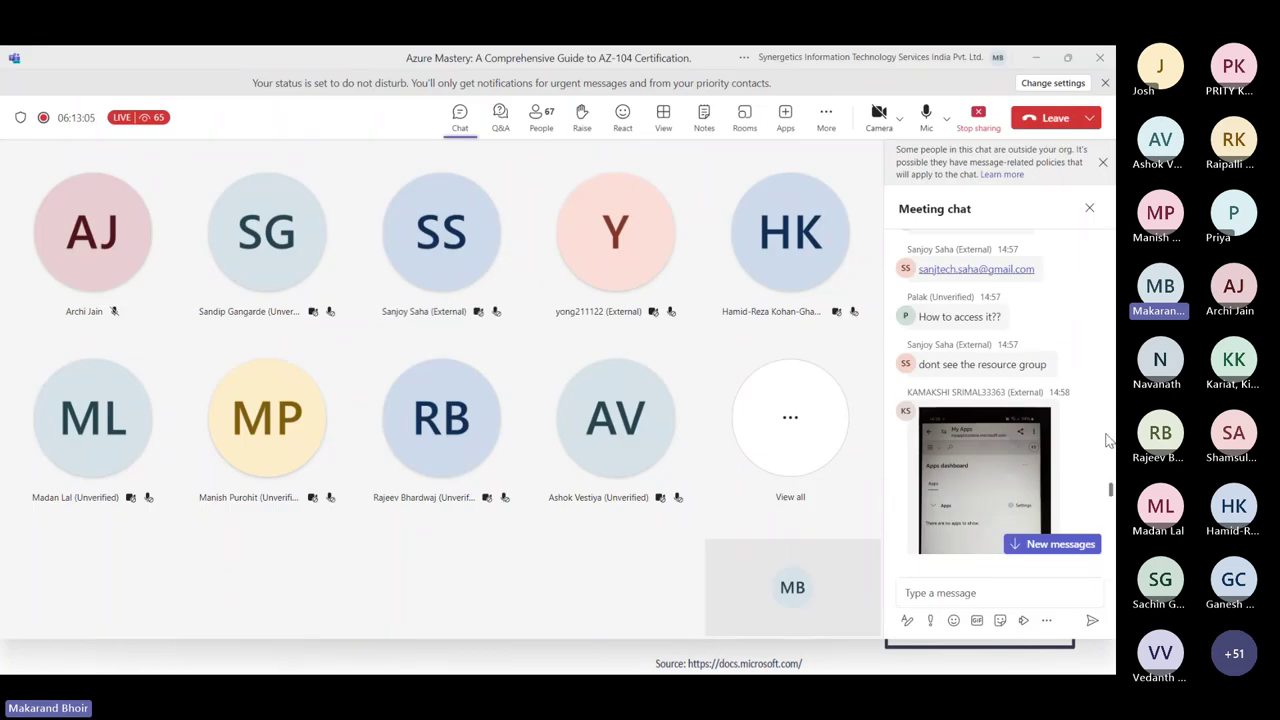
{"action": "scroll", "coordinate": [1108, 443], "scroll_direction": "down", "scroll_amount": 5}
{"action": "scroll", "coordinate": [1108, 440], "scroll_direction": "down", "scroll_amount": 5}
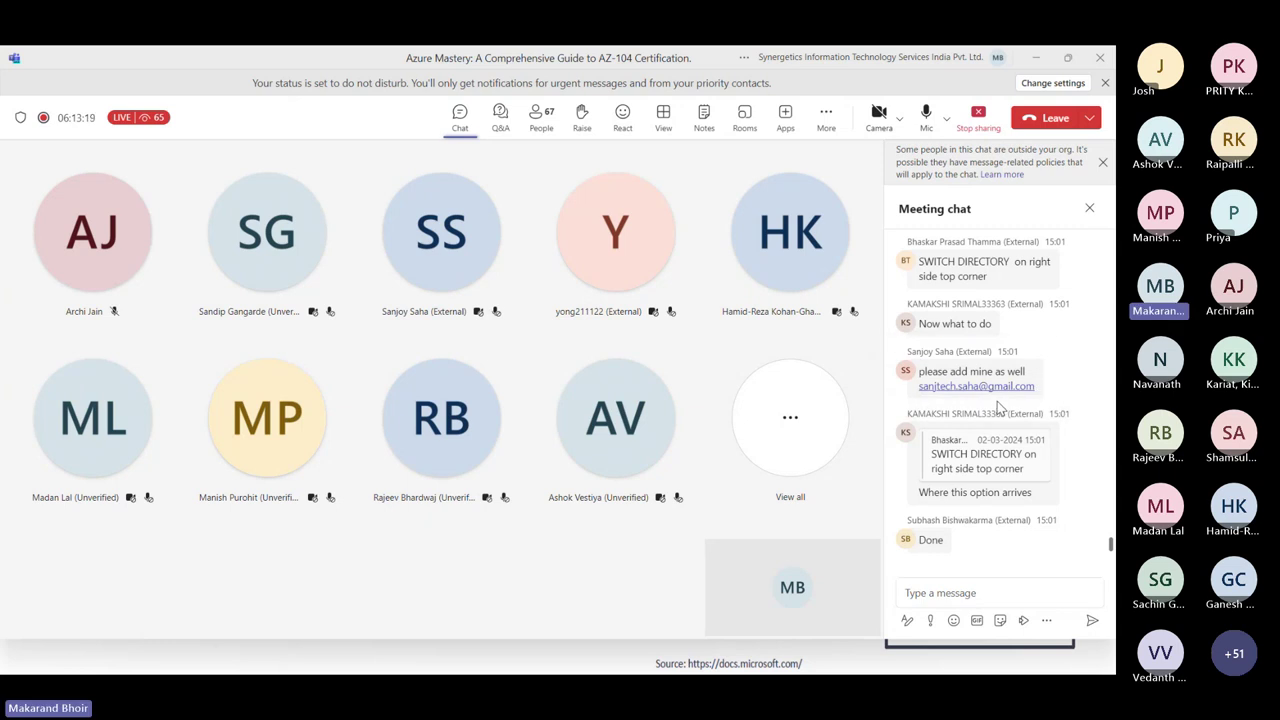
{"action": "left_click_drag", "start_coordinate": [918, 386], "coordinate": [1063, 384]}
{"action": "key", "text": "ctrl+c"}
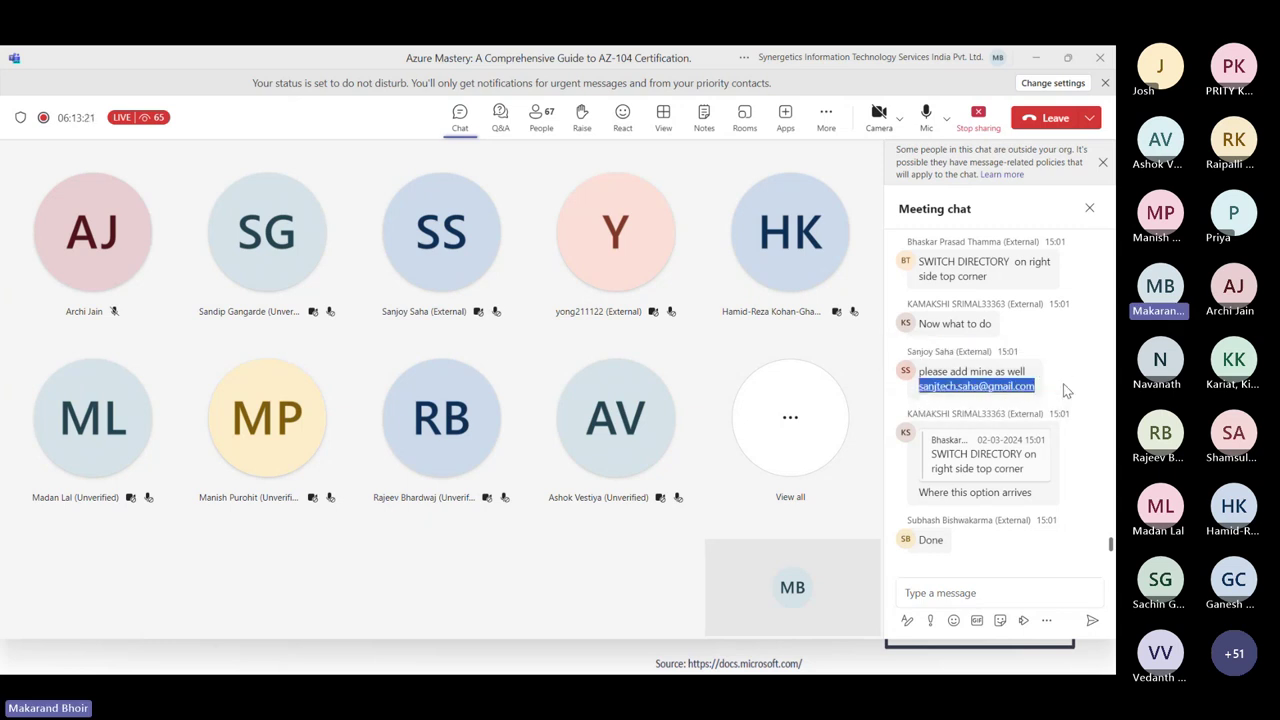
{"action": "key", "text": "alt+Tab"}
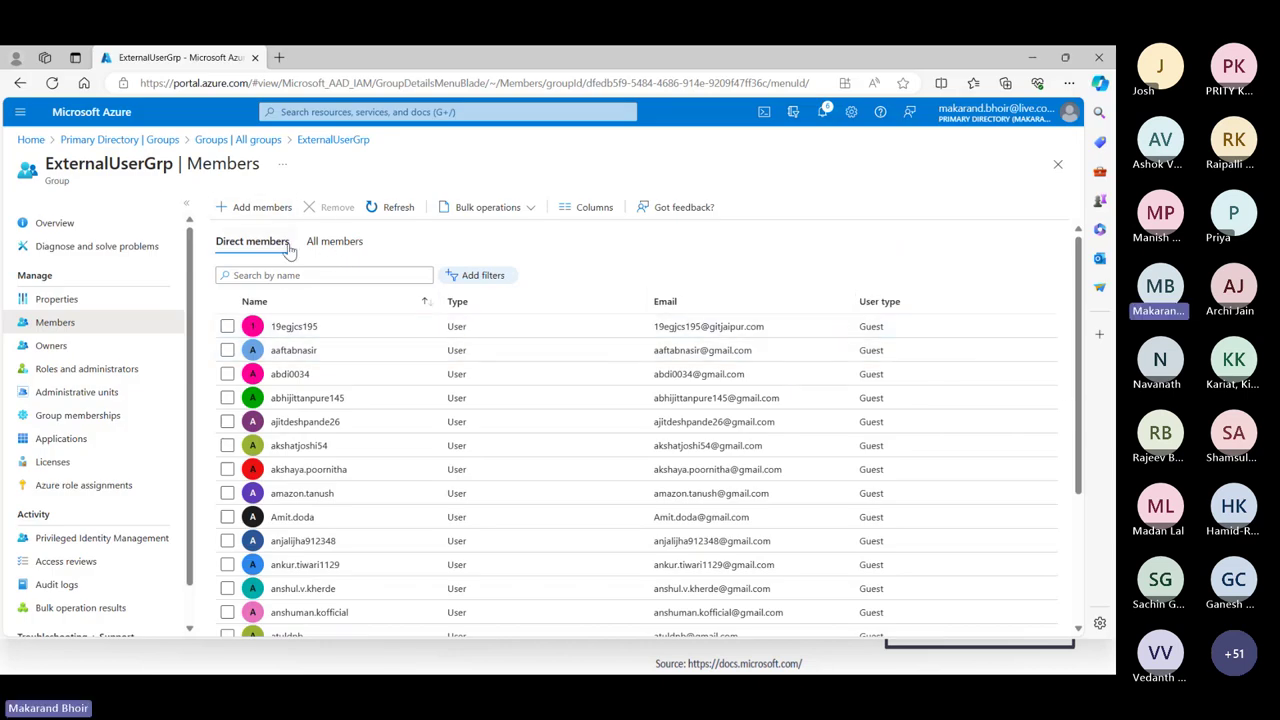
Search ExternalUserGrp members by the pasted e-mail to confirm the Guest entry, clear the search, and return to Teams
{"action": "left_click", "coordinate": [288, 276]}
{"action": "key", "text": "ctrl+v"}
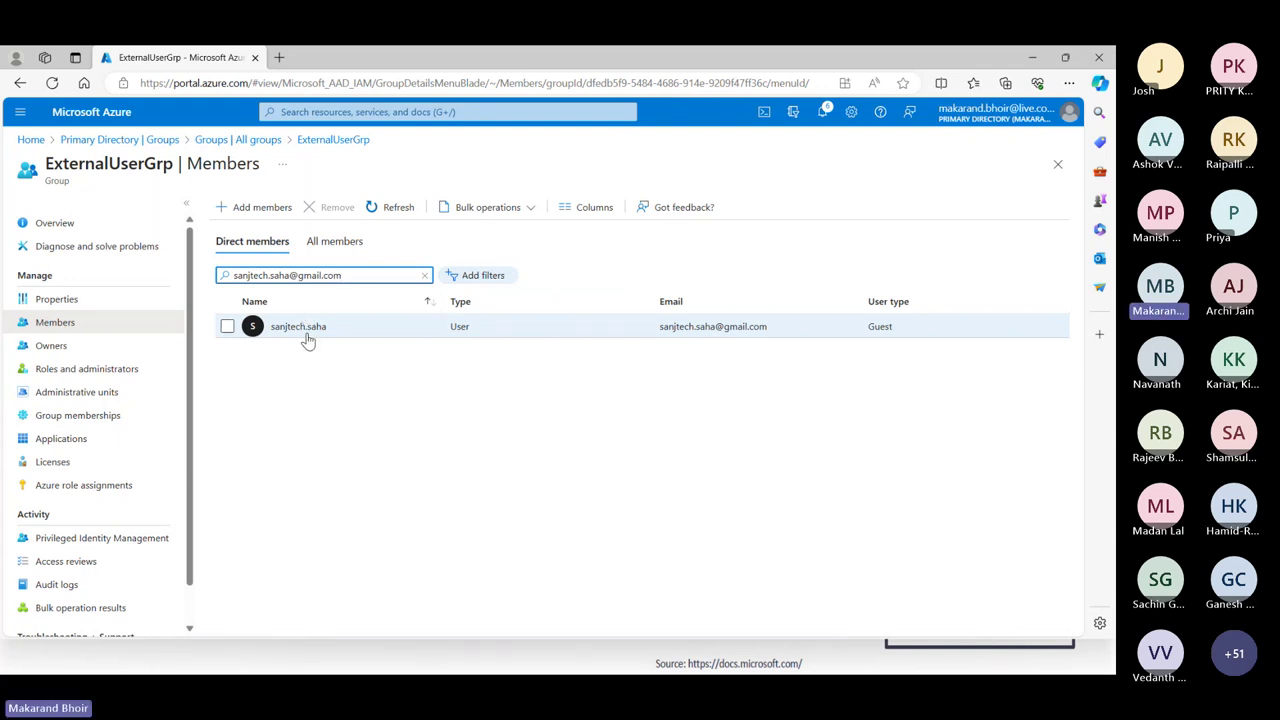
{"action": "key", "text": "ctrl+a"}
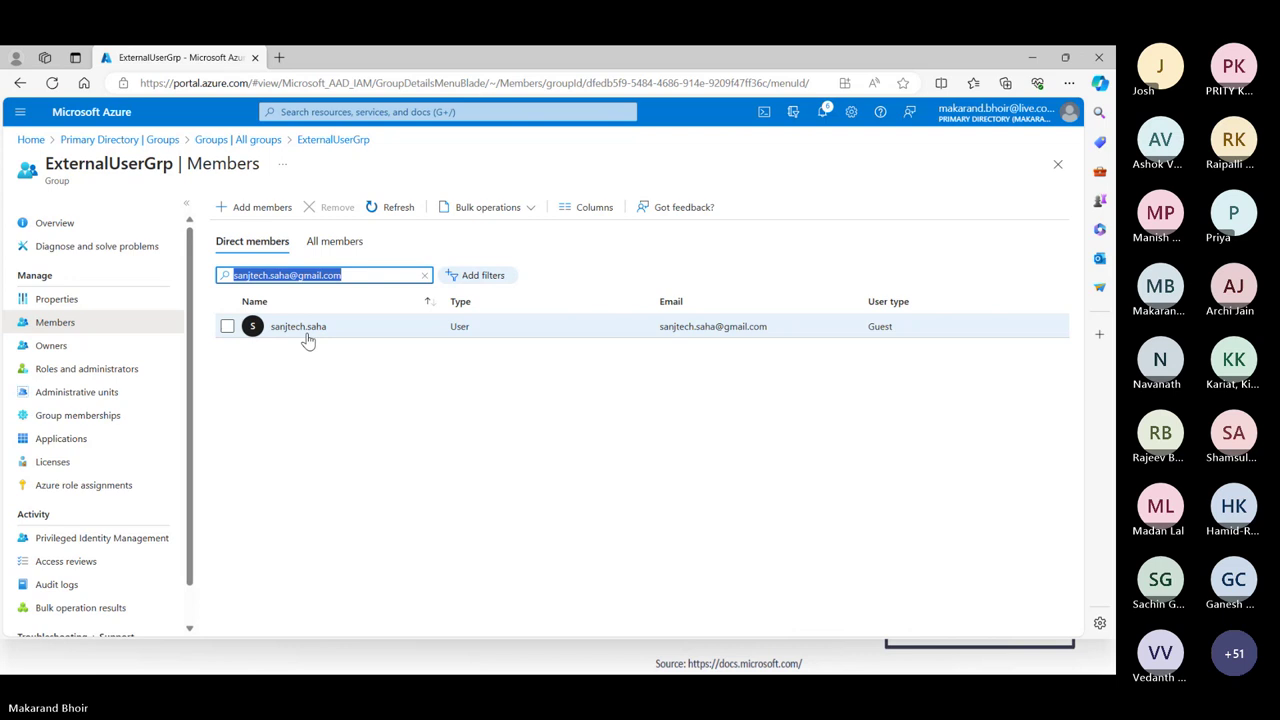
{"action": "key", "text": "alt"}
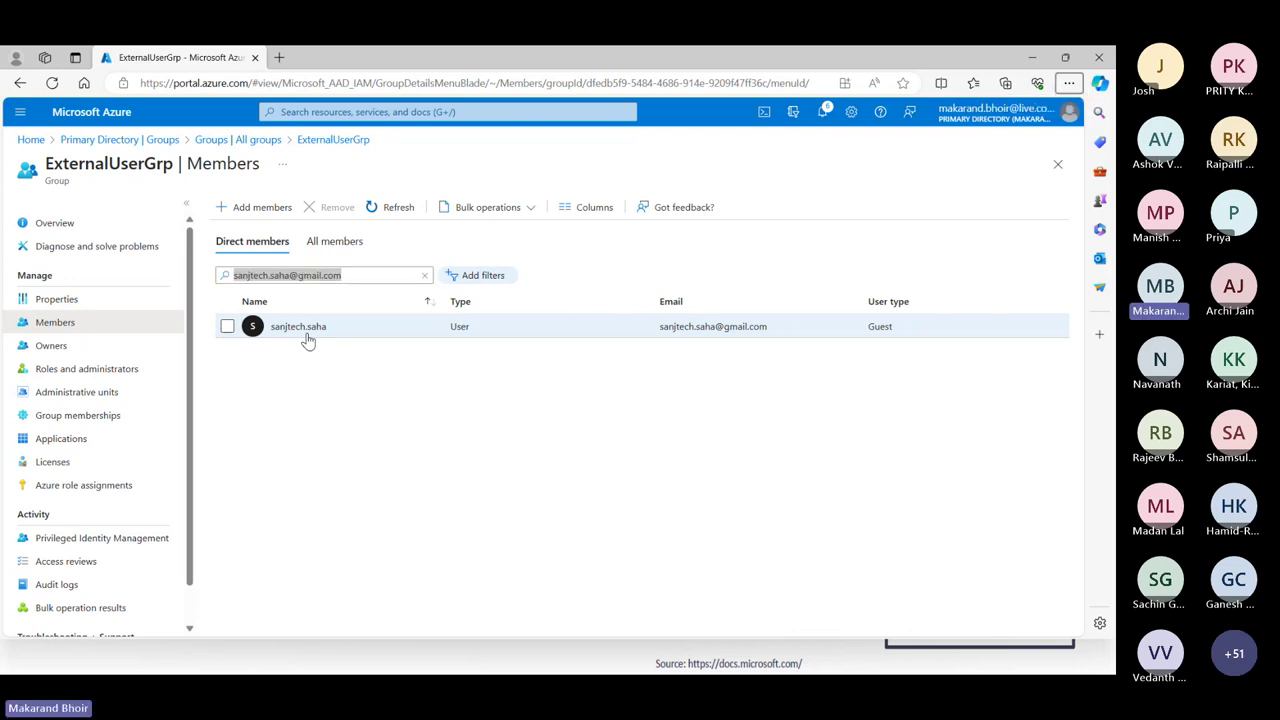
{"action": "left_click", "coordinate": [362, 276]}
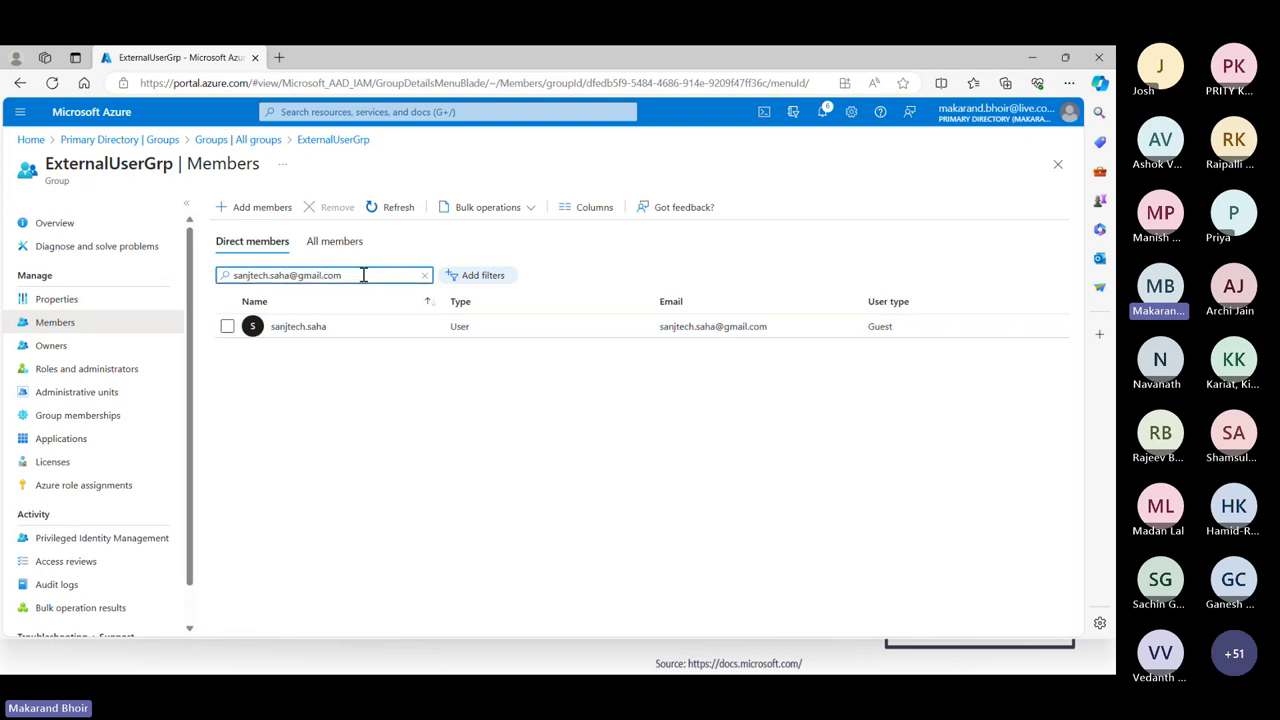
{"action": "key", "text": "ctrl+shift+Left"}
{"action": "key", "text": "ctrl+shift+Left"}
{"action": "key", "text": "ctrl+shift+Left"}
{"action": "key", "text": "ctrl+shift+Left"}
{"action": "key", "text": "BackSpace"}
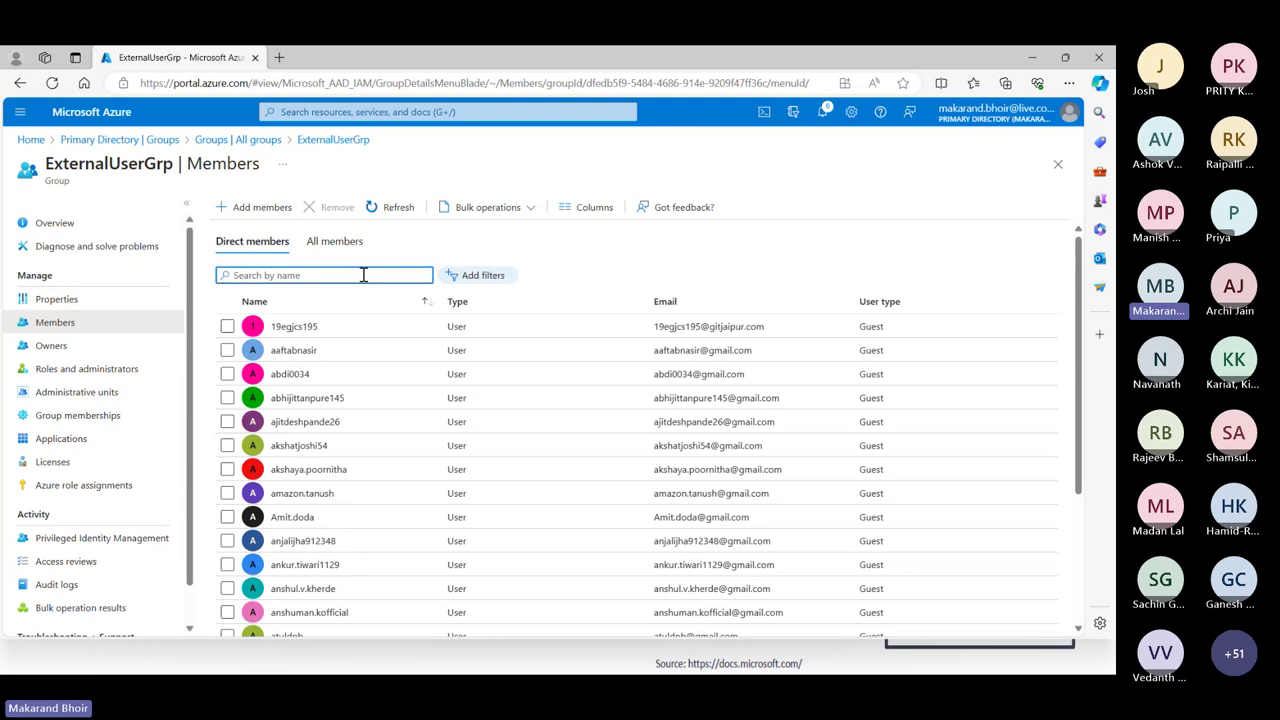
{"action": "key", "text": "alt+Tab"}
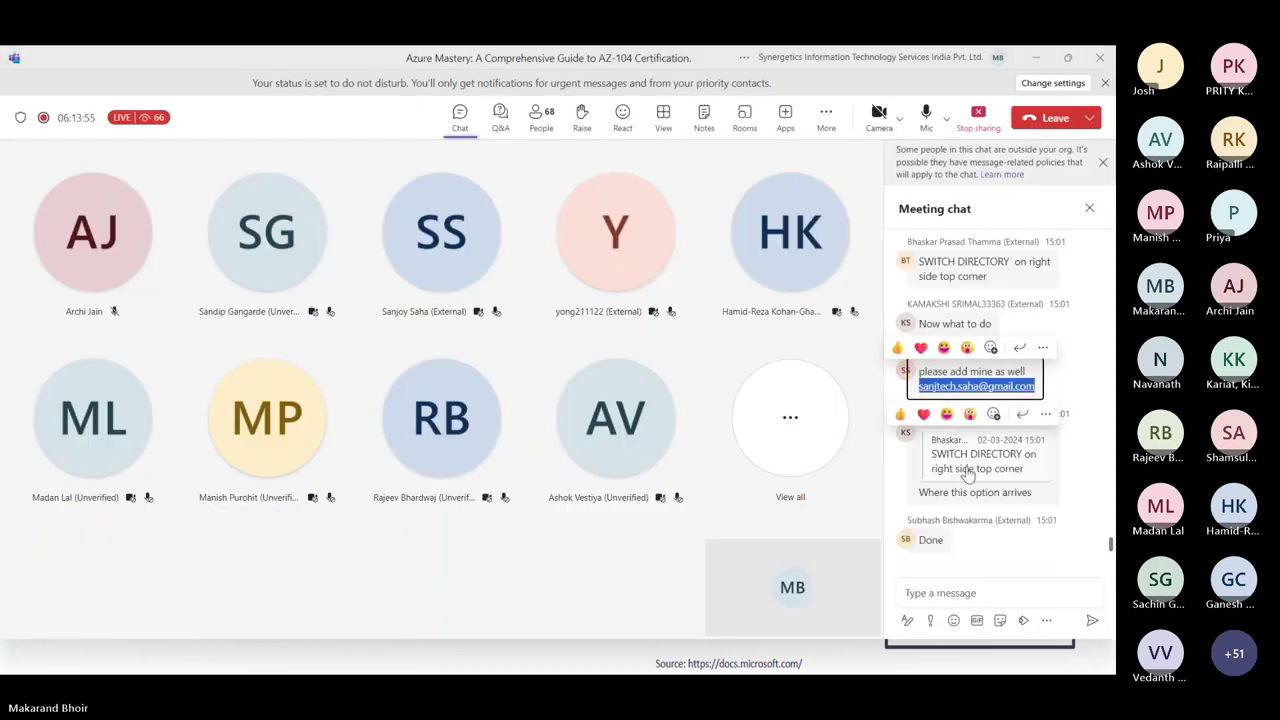
{"action": "scroll", "coordinate": [967, 474], "scroll_direction": "up", "scroll_amount": 6}
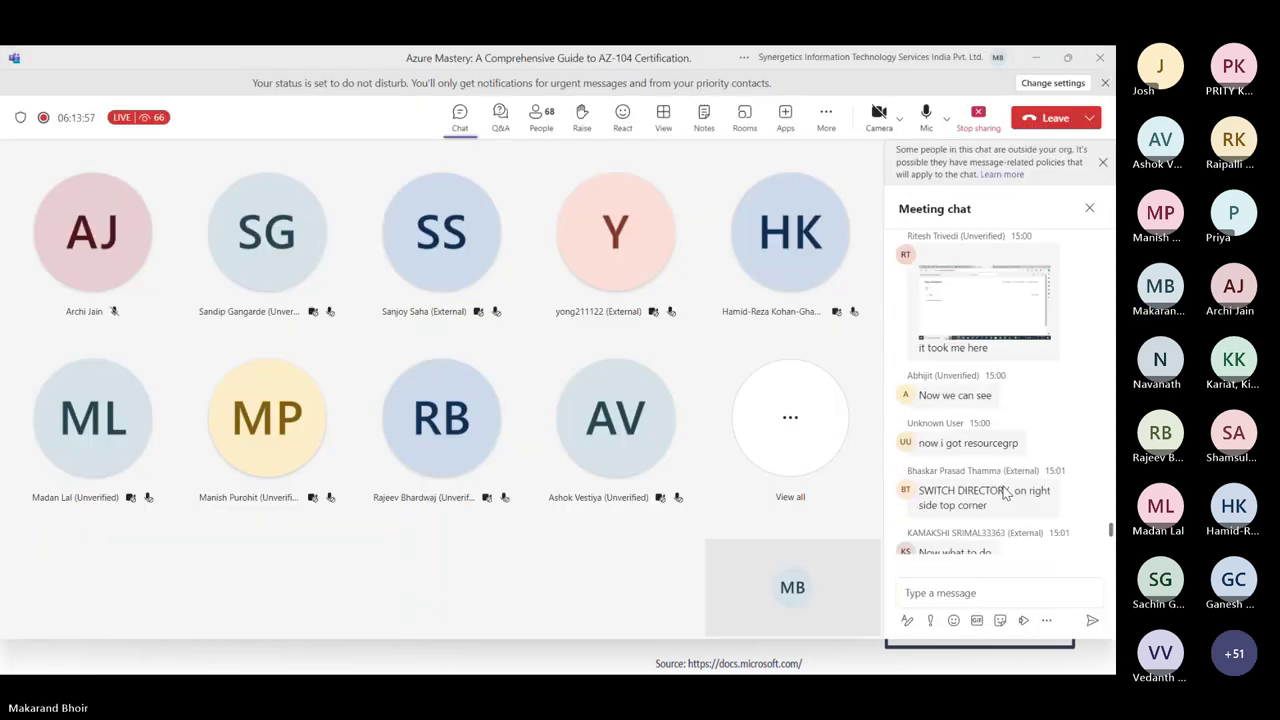
{"action": "scroll", "coordinate": [1004, 487], "scroll_direction": "up", "scroll_amount": 5}
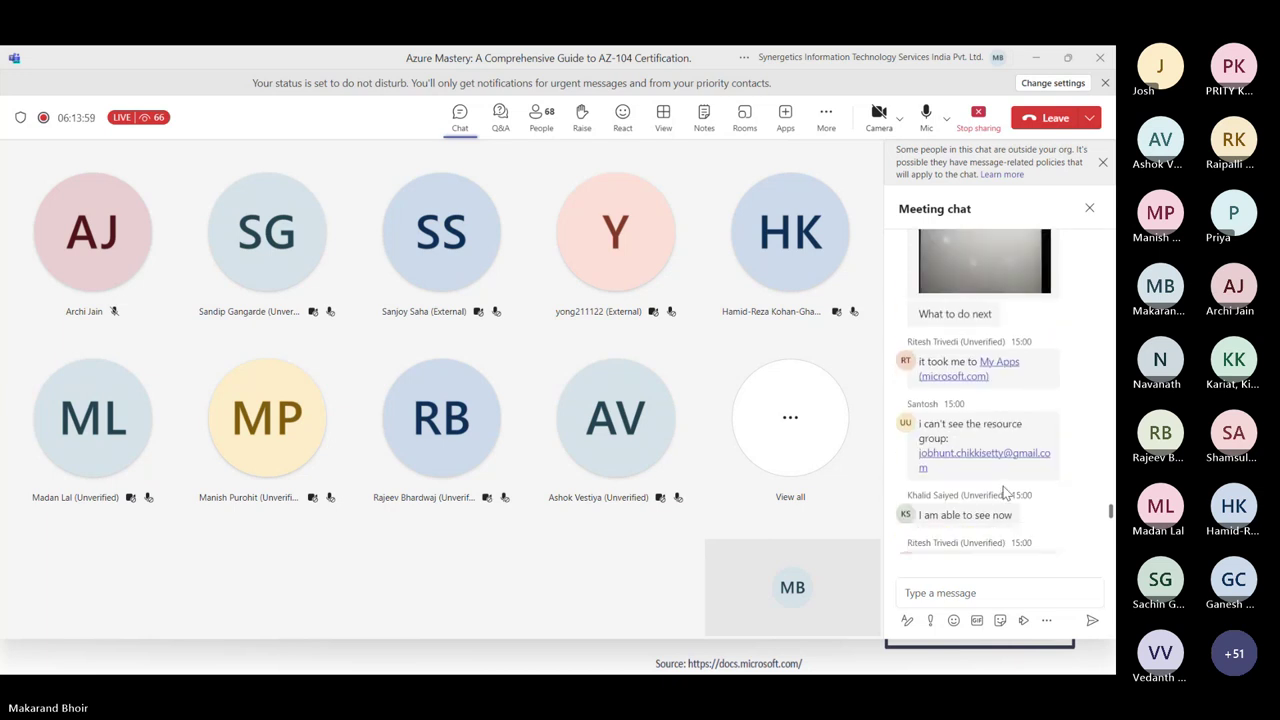
{"action": "scroll", "coordinate": [1004, 492], "scroll_direction": "up", "scroll_amount": 5}
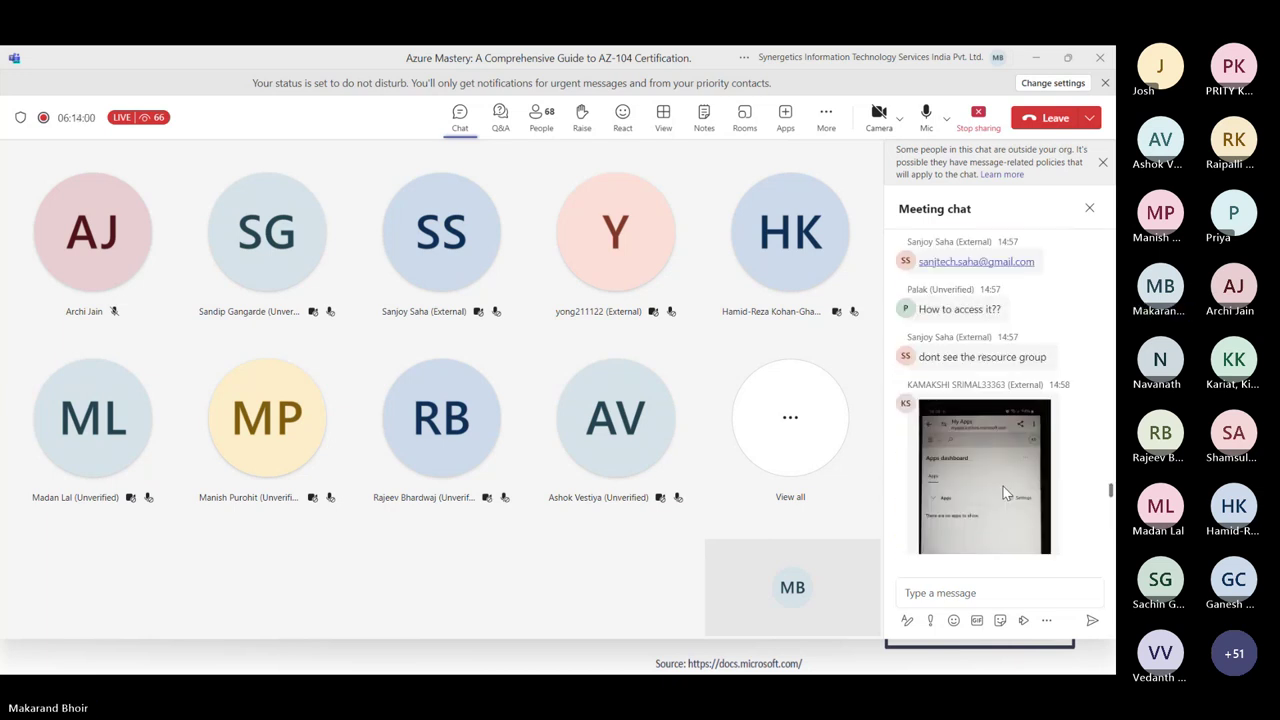
{"action": "scroll", "coordinate": [1004, 494], "scroll_direction": "down", "scroll_amount": 10}
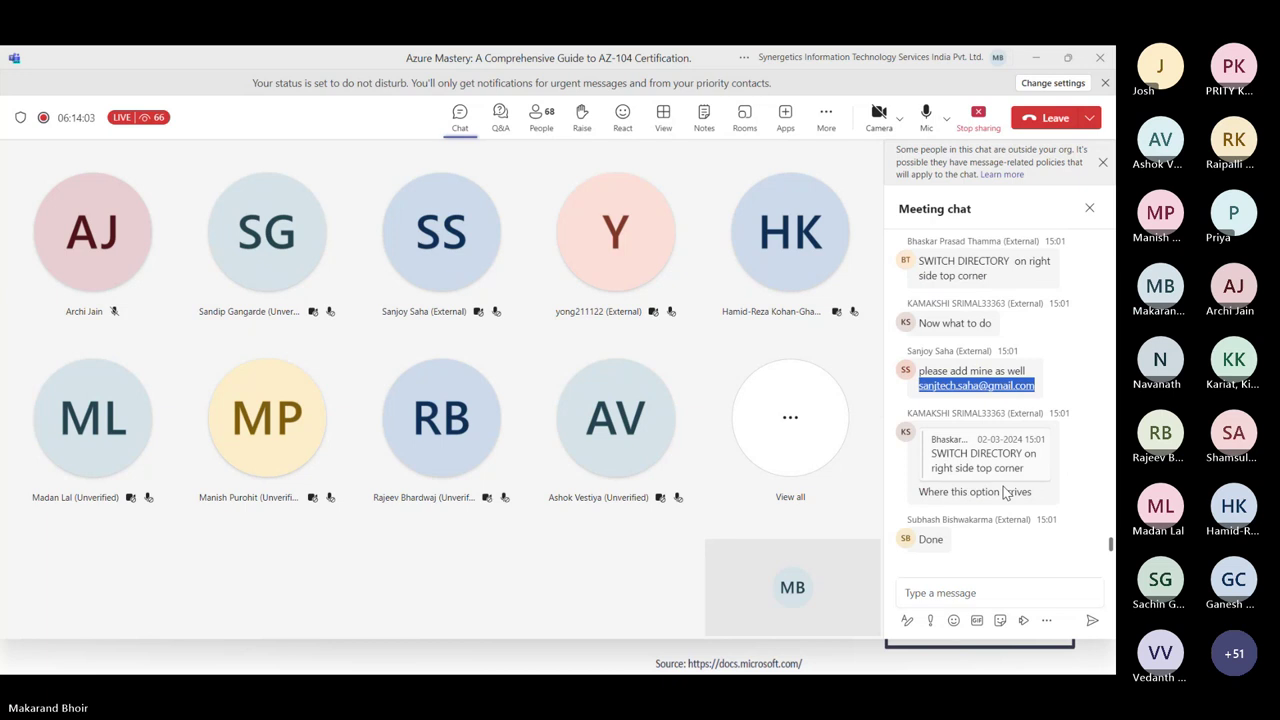
{"action": "left_click", "coordinate": [655, 563]}
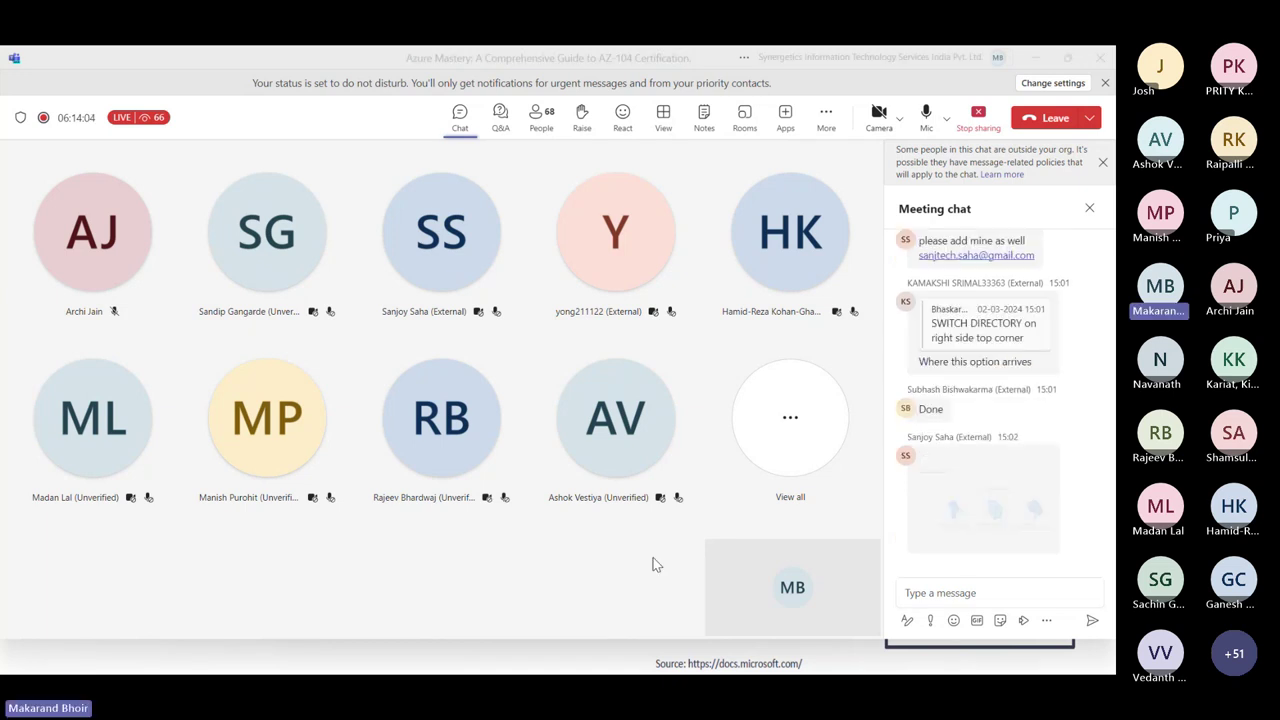
{"action": "key", "text": "alt+Tab"}
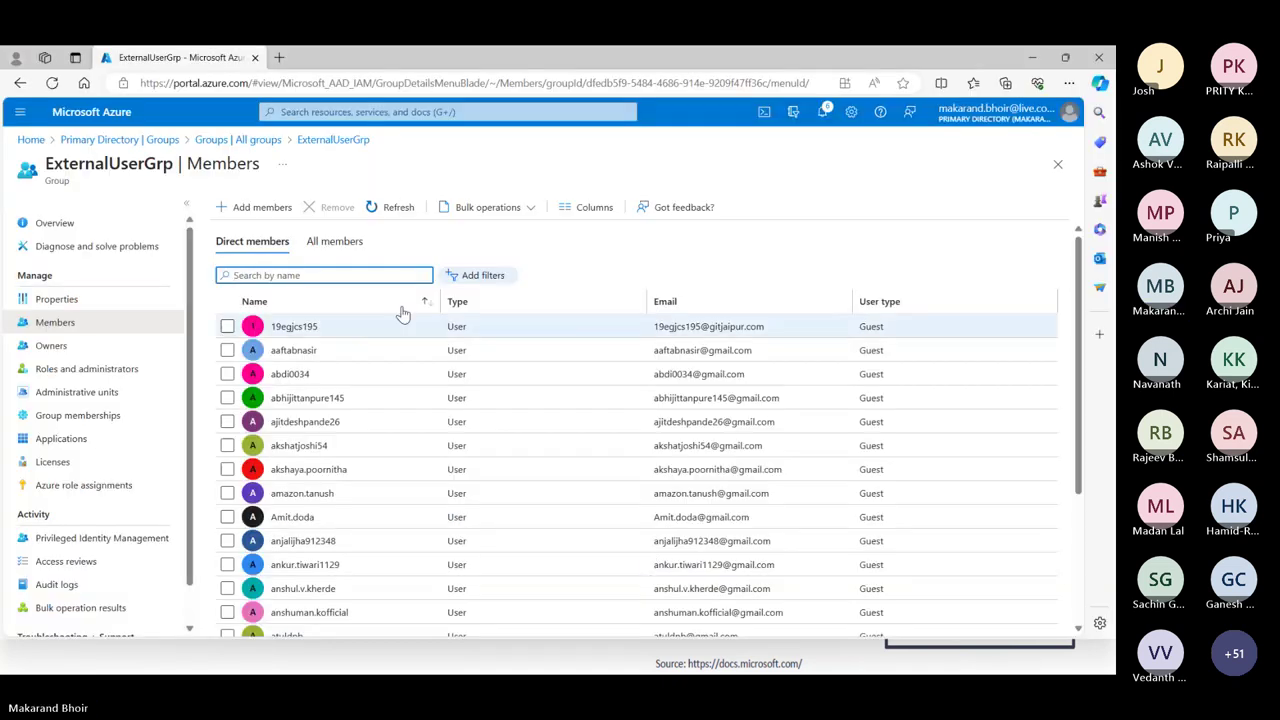
Open TrainingRG at full width and point out its vnetA and vnetB virtual networks
{"action": "scroll", "coordinate": [374, 273], "scroll_direction": "down", "scroll_amount": 3}
{"action": "scroll", "coordinate": [372, 275], "scroll_direction": "down", "scroll_amount": 3}
{"action": "scroll", "coordinate": [372, 277], "scroll_direction": "up", "scroll_amount": 5}
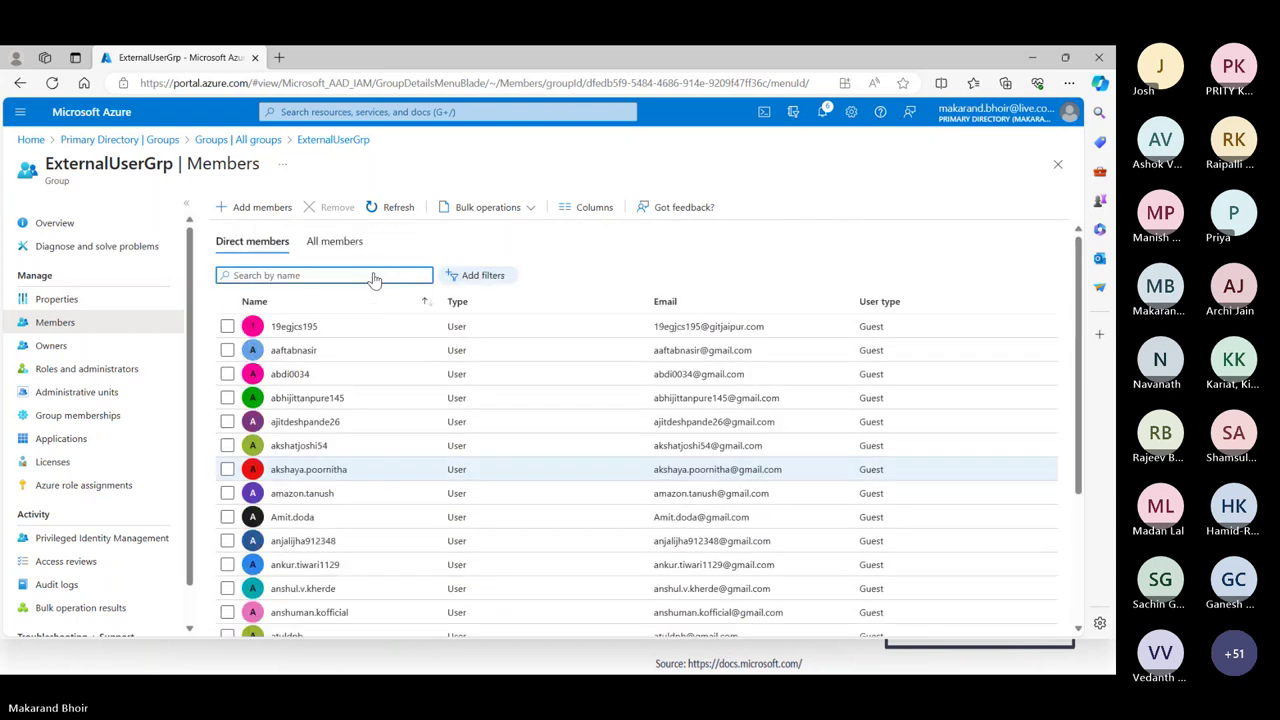
{"action": "left_click", "coordinate": [352, 112]}
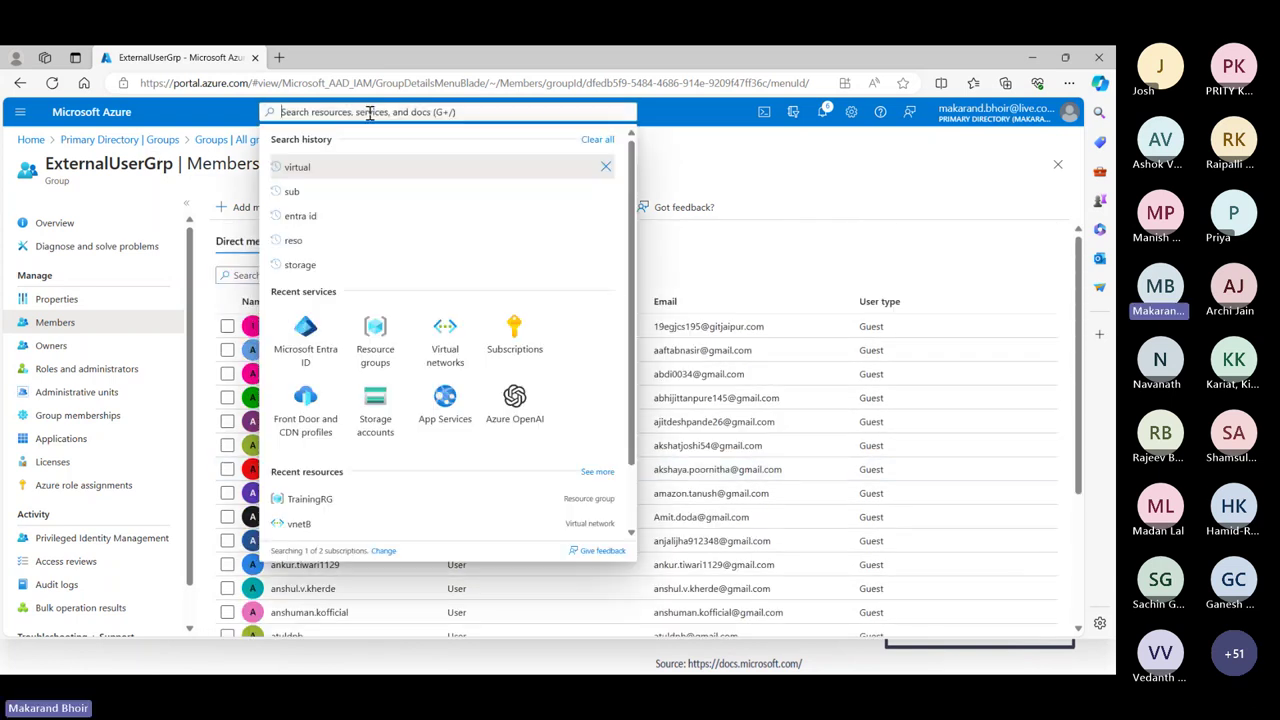
{"action": "key", "text": "Escape"}
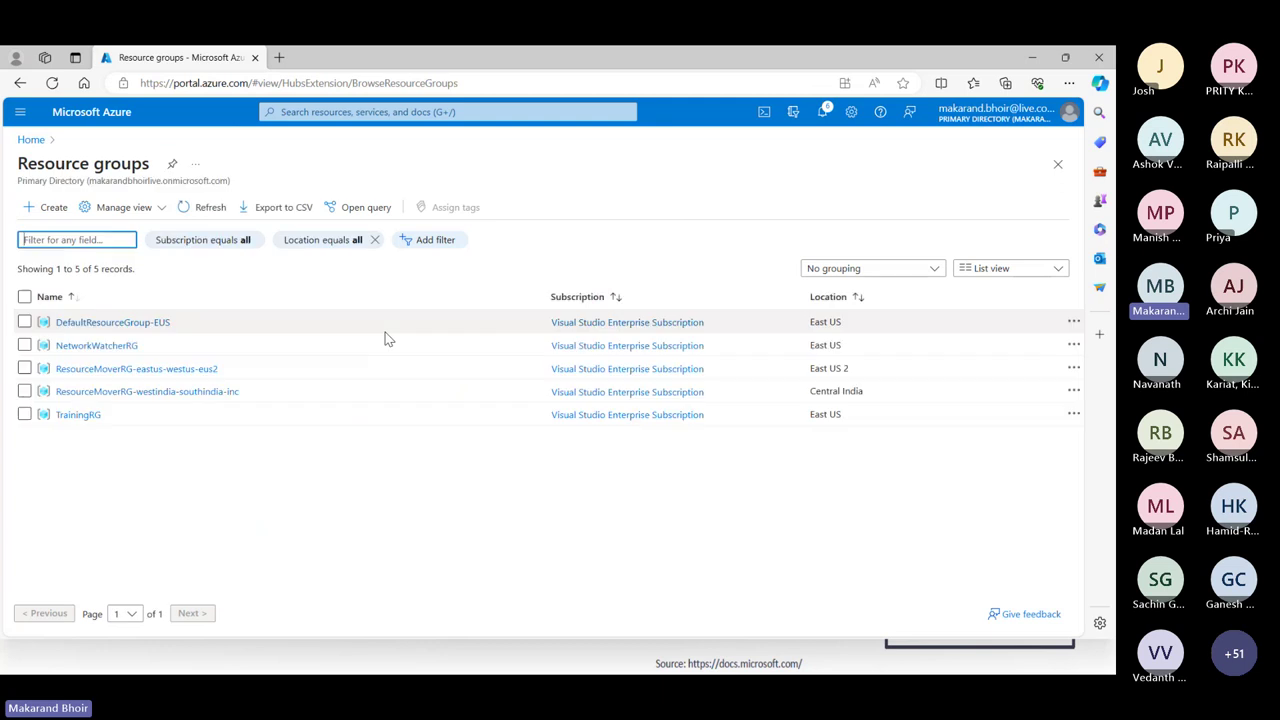
{"action": "left_click", "coordinate": [77, 415]}
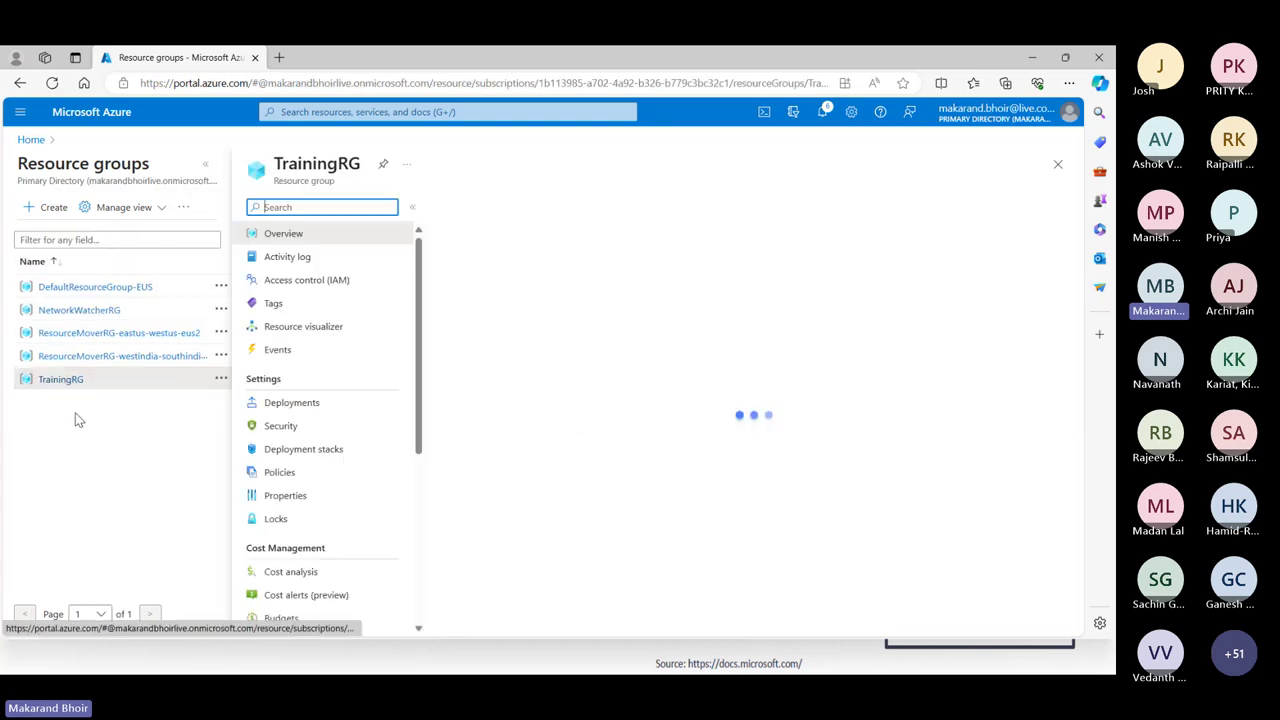
{"action": "left_click", "coordinate": [205, 164]}
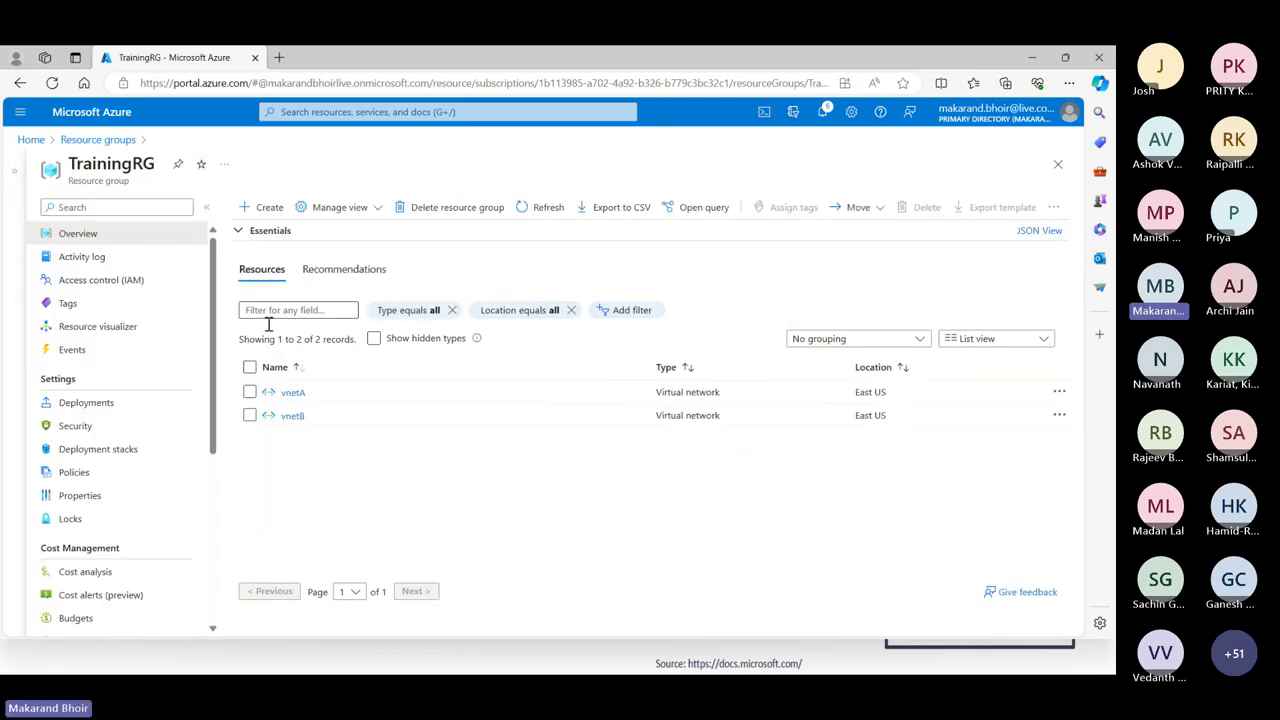
{"action": "mouse_move", "coordinate": [344, 362]}
{"action": "left_mouse_down"}
{"action": "mouse_move", "coordinate": [318, 391]}
{"action": "mouse_move", "coordinate": [344, 444]}
{"action": "left_mouse_up"}
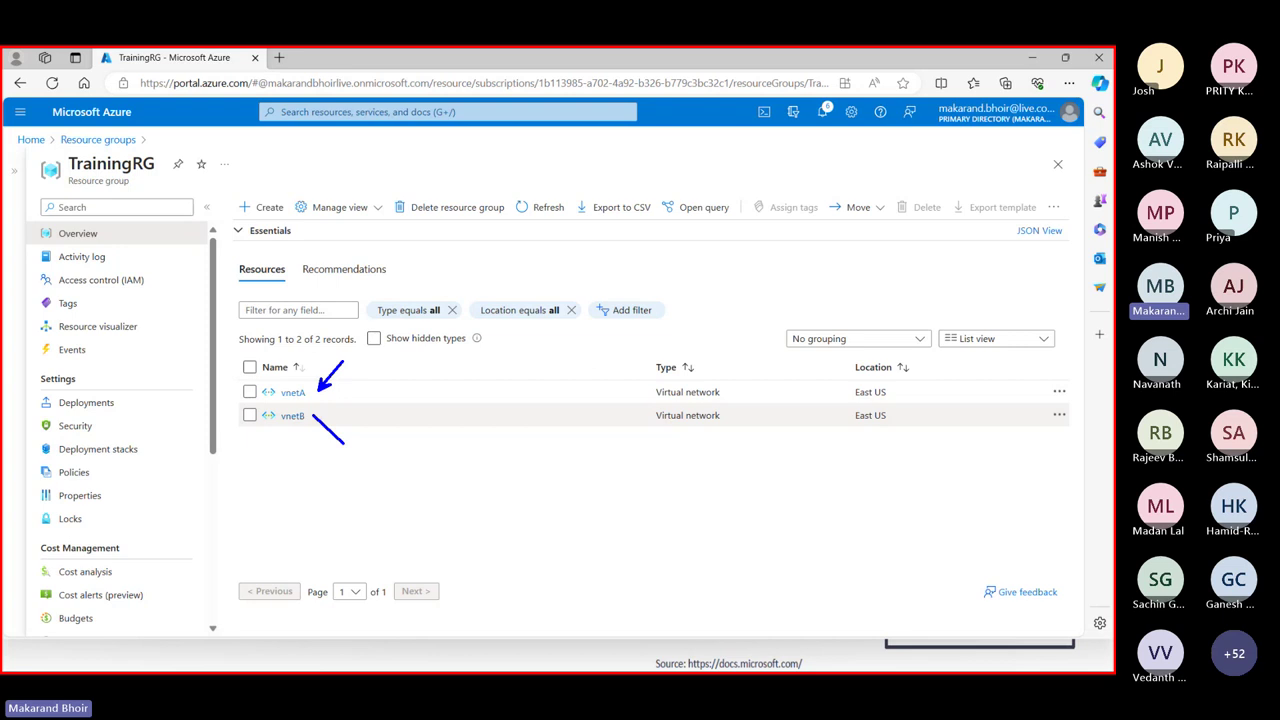
{"action": "key", "text": "Escape"}
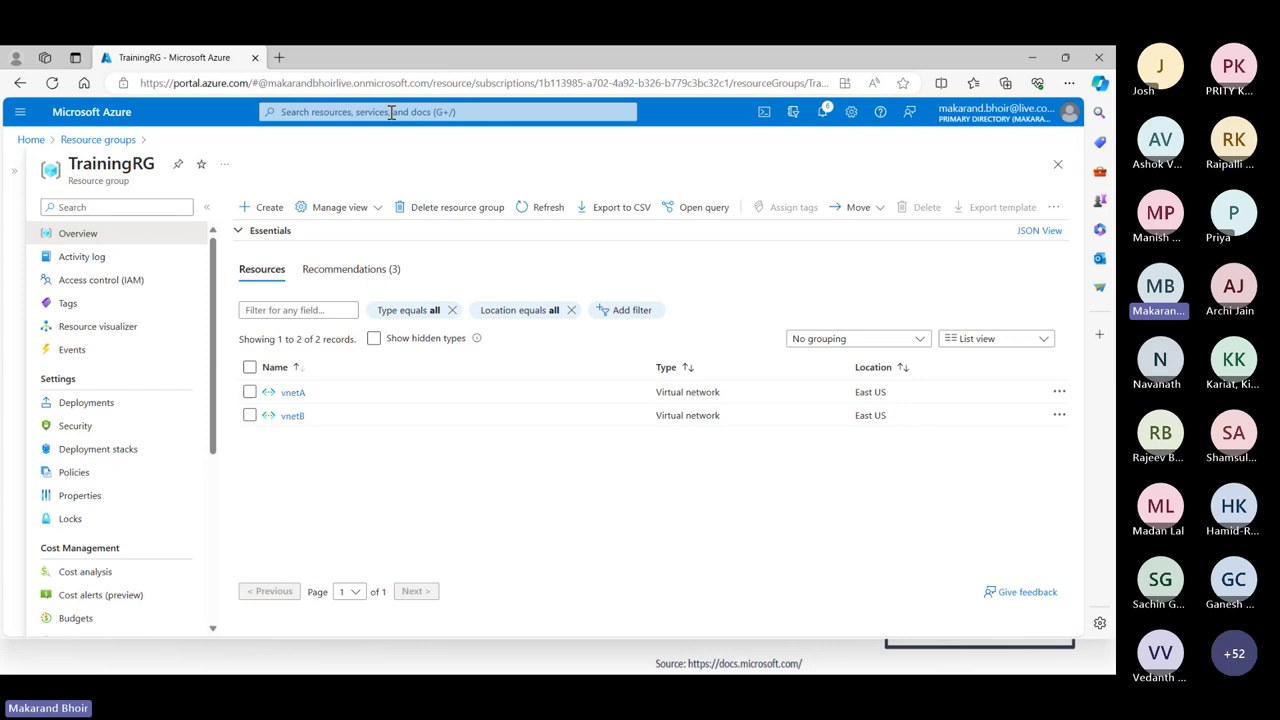
Search 'virtu', open Virtual machines, and choose Create > Azure virtual machine
{"action": "left_click", "coordinate": [392, 112]}
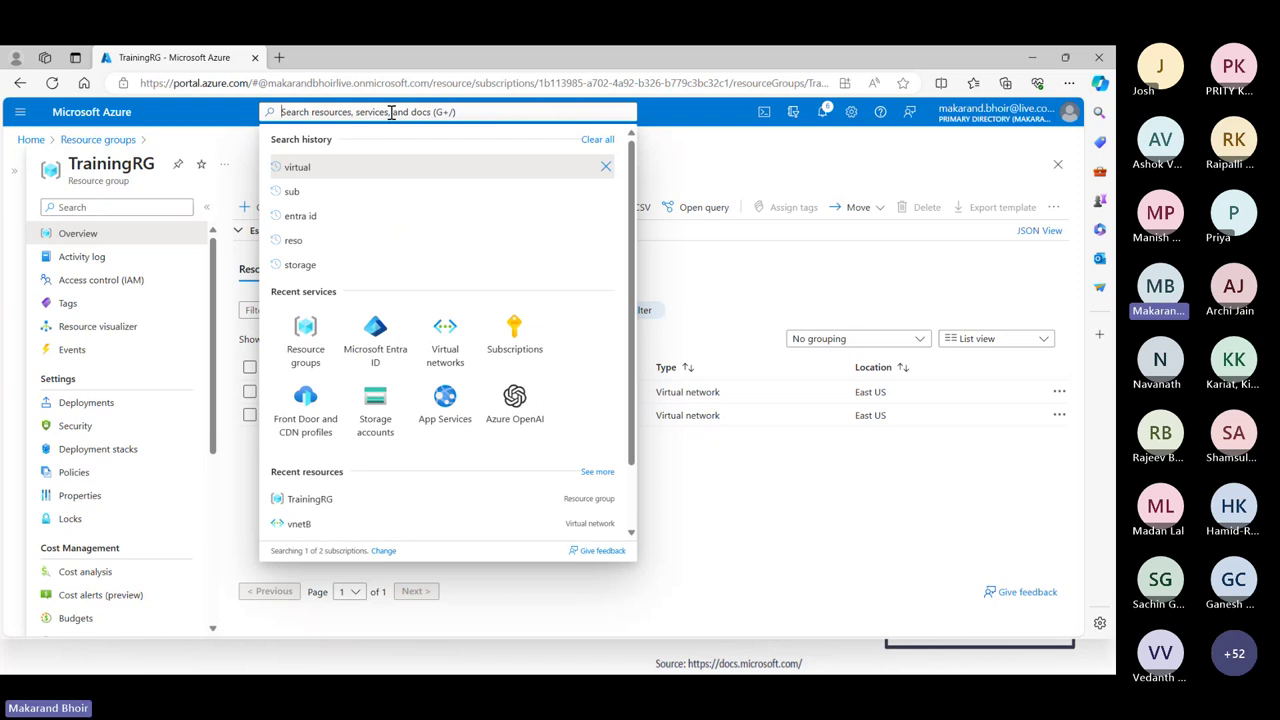
{"action": "type", "text": "virtu"}
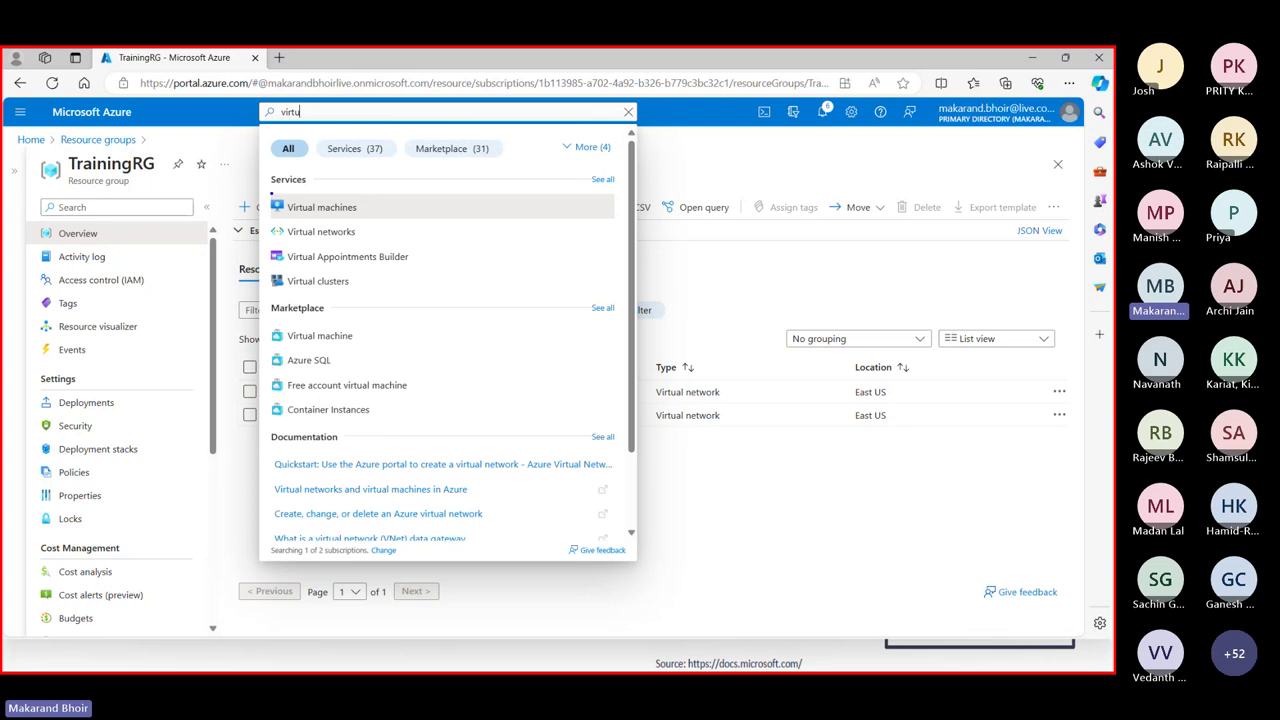
{"action": "key", "text": "Down"}
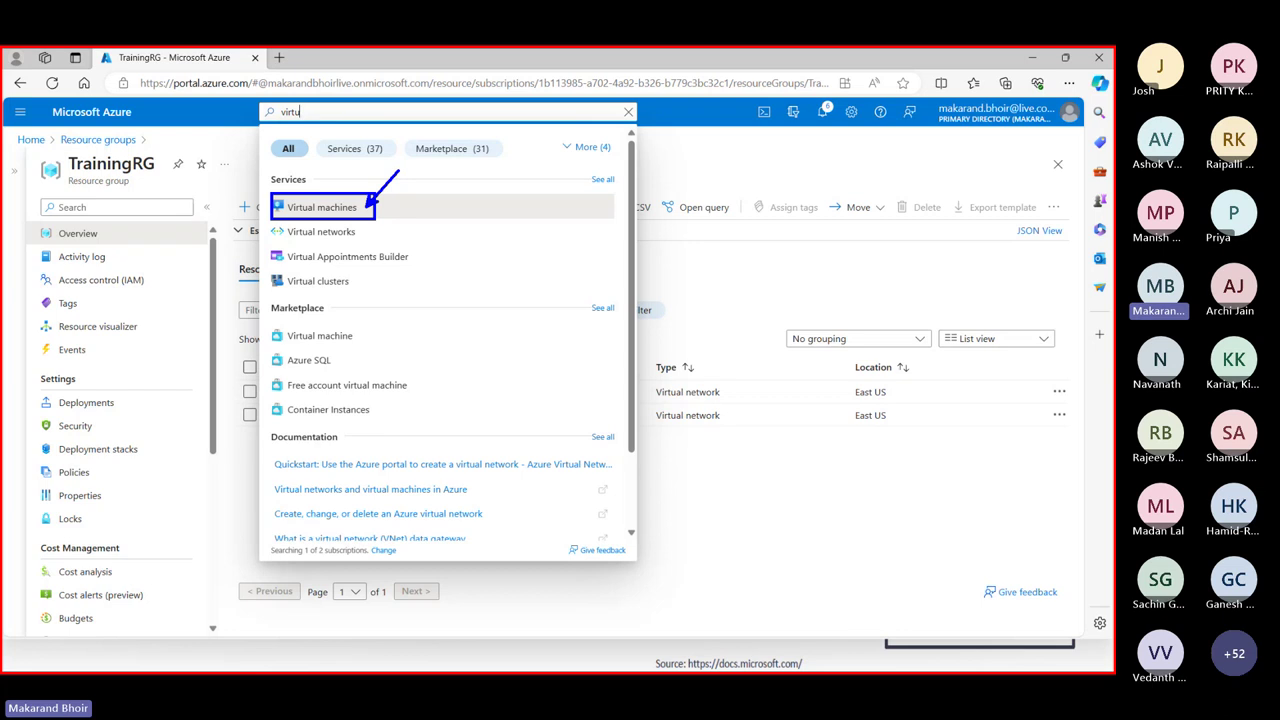
{"action": "key", "text": "Escape"}
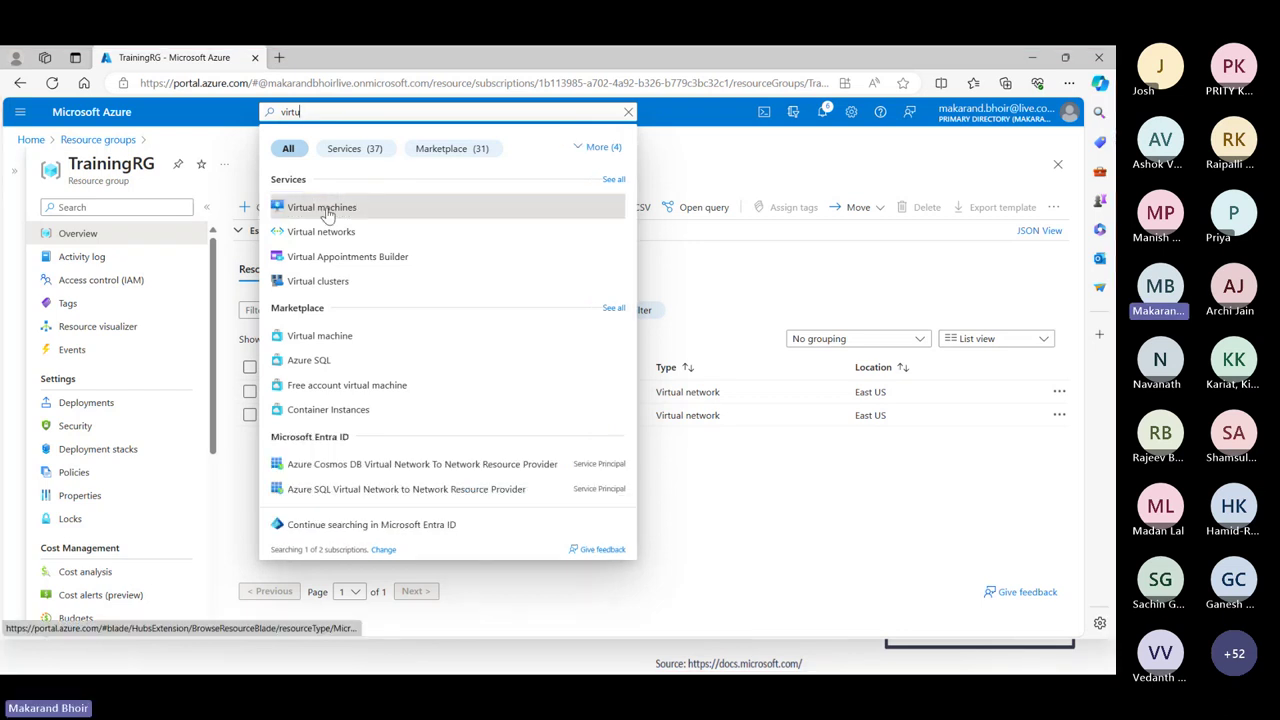
{"action": "left_click", "coordinate": [322, 207]}
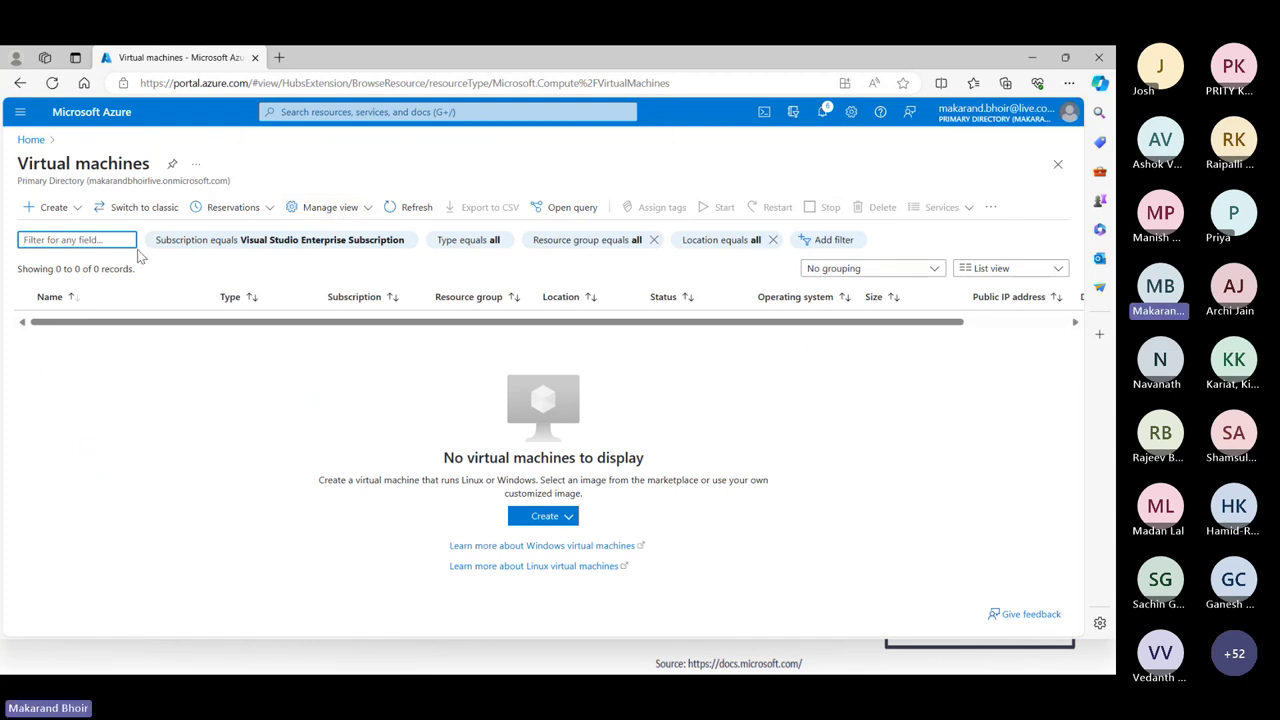
{"action": "left_click", "coordinate": [62, 217]}
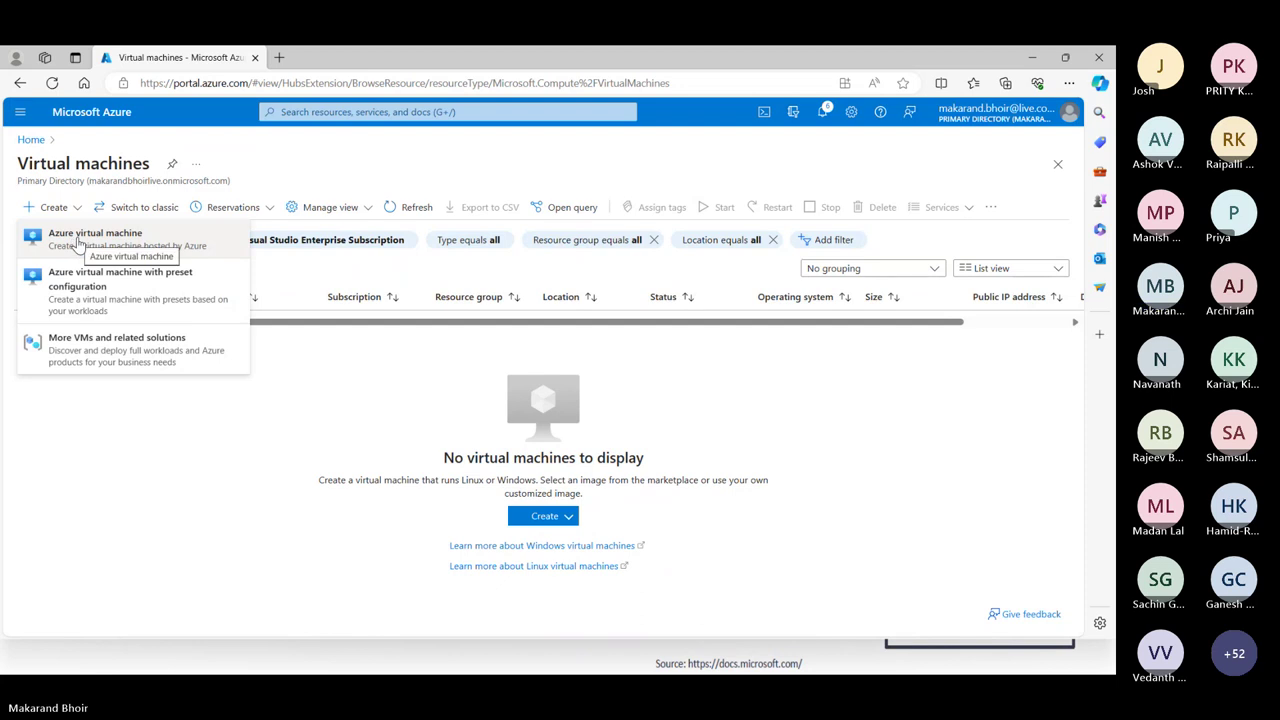
{"action": "left_click", "coordinate": [79, 238]}
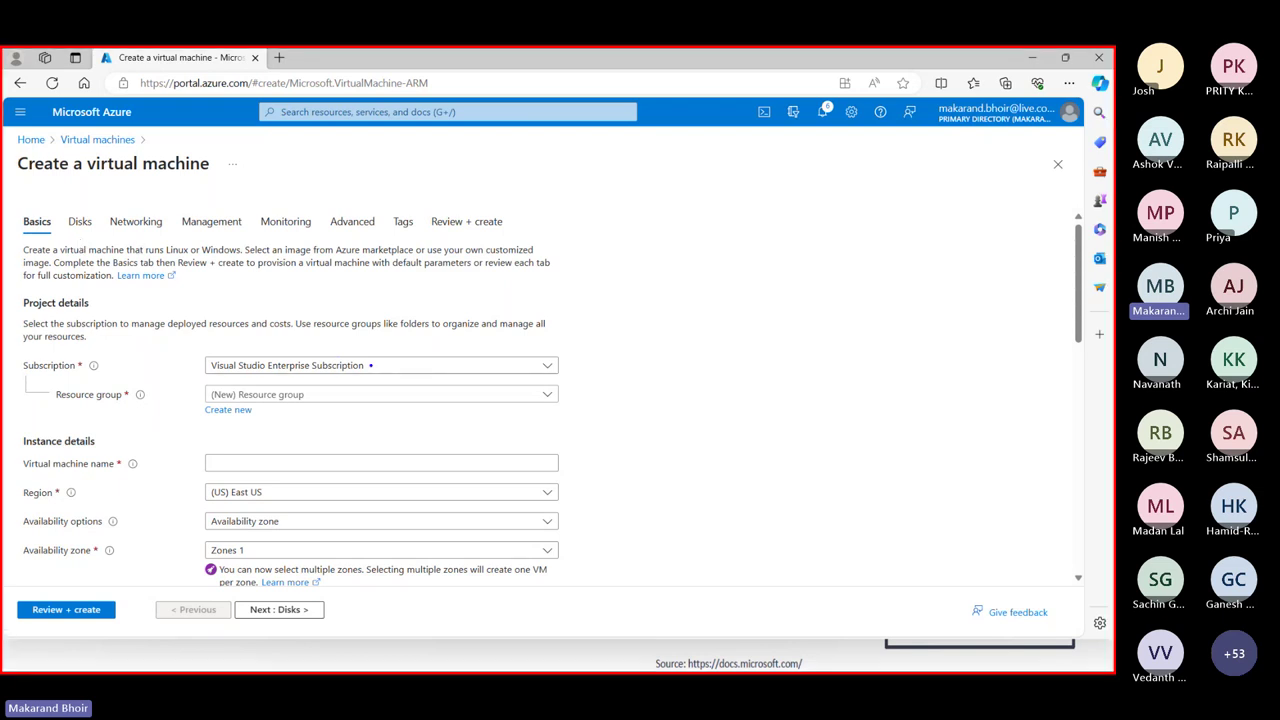
Set resource group TrainingRG and VM name vmA, leaving the region at (US) East US
{"action": "left_click_drag", "start_coordinate": [370, 365], "coordinate": [410, 312]}
{"action": "left_click", "coordinate": [322, 398]}
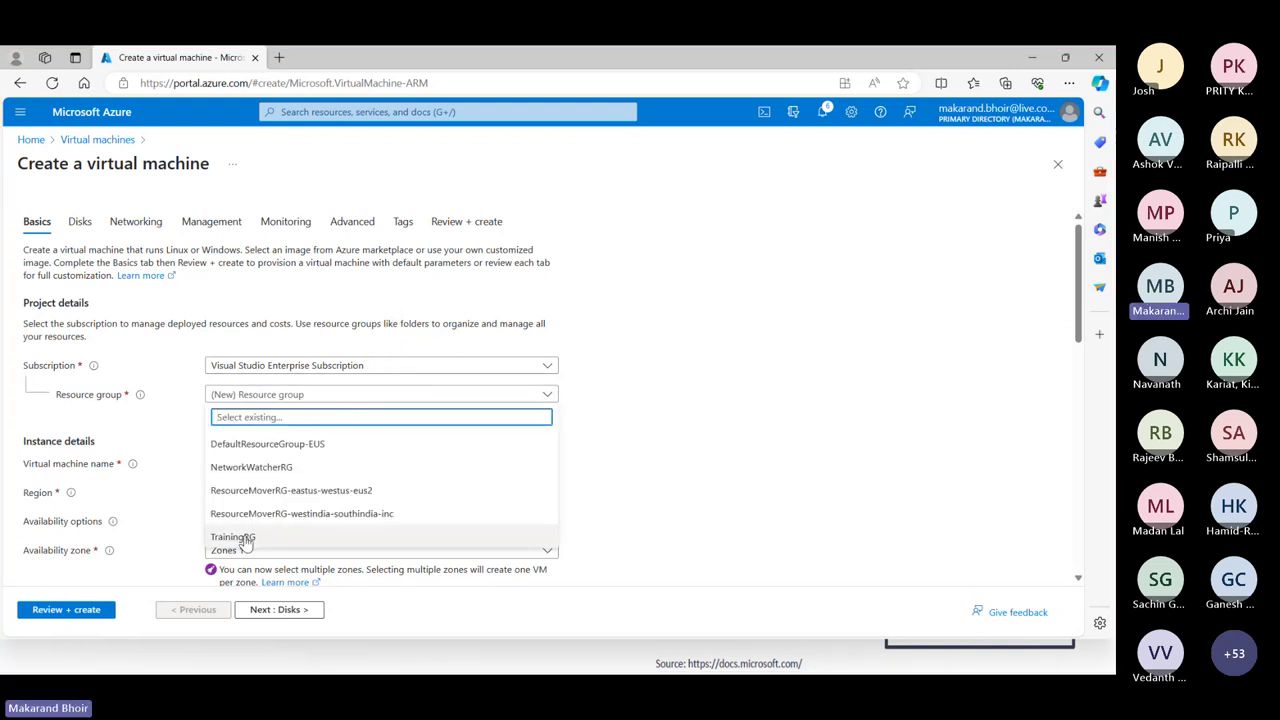
{"action": "left_click", "coordinate": [245, 537]}
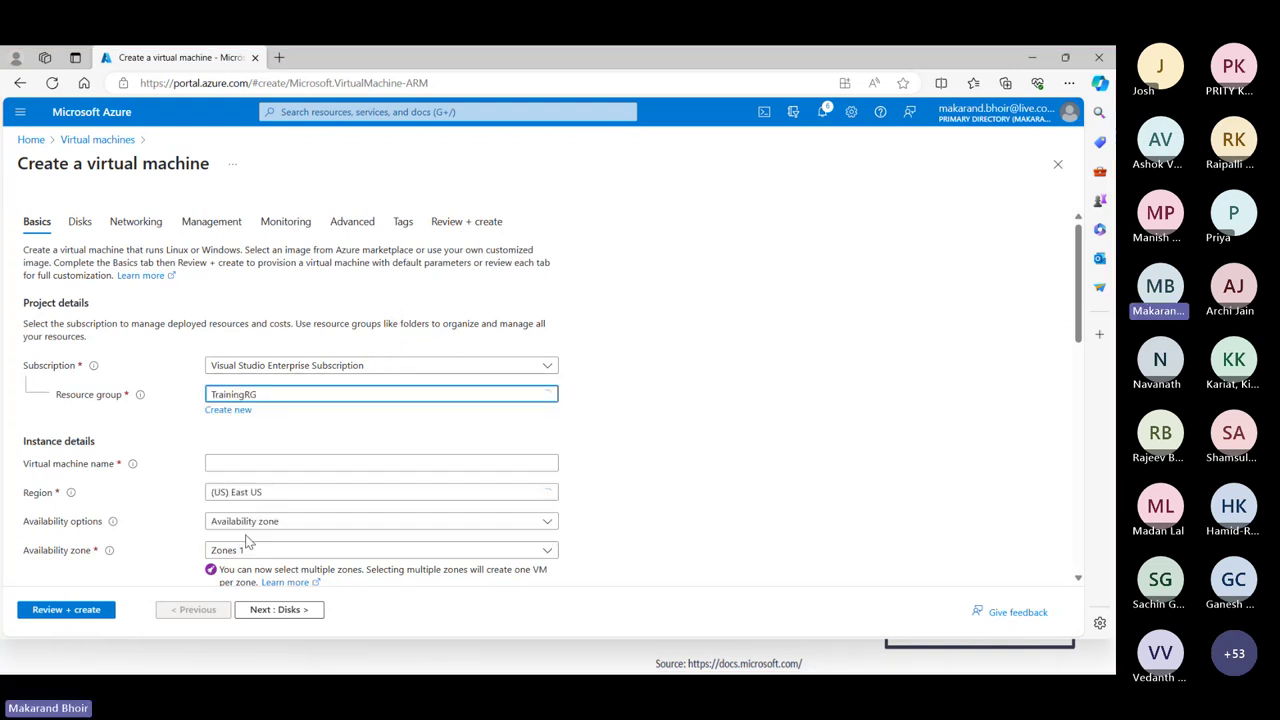
{"action": "left_click", "coordinate": [301, 462]}
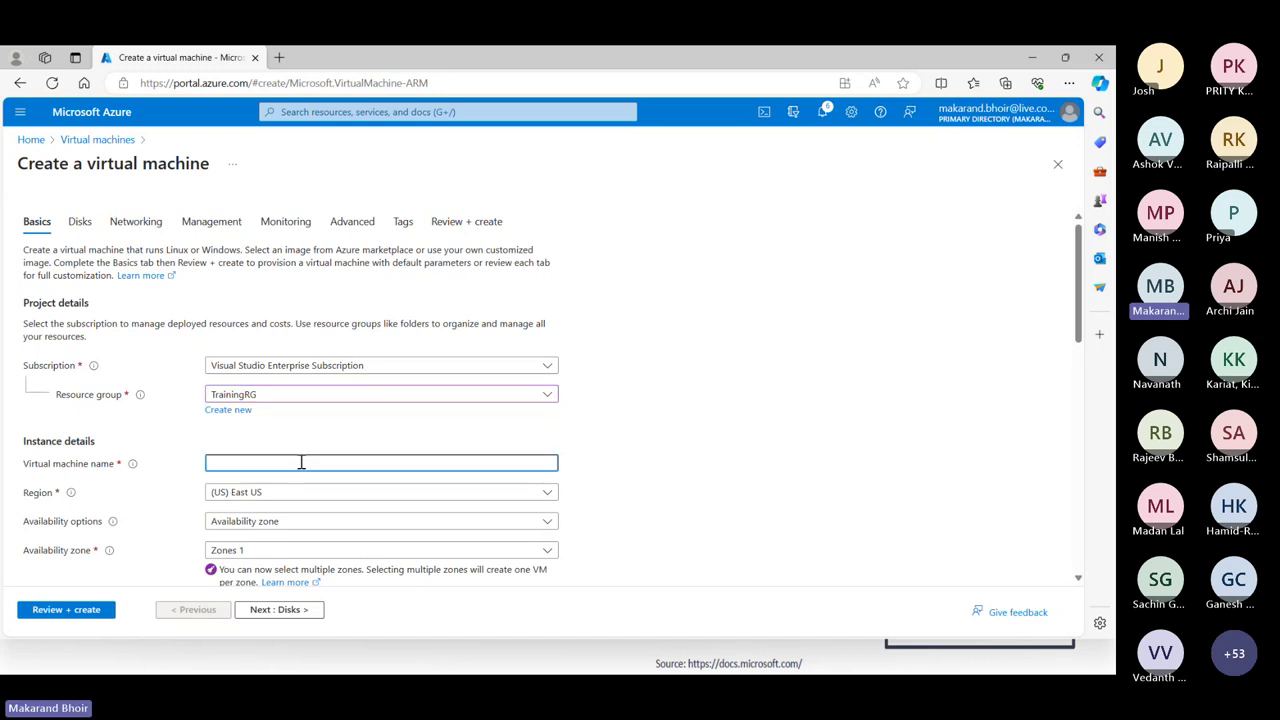
{"action": "type", "text": "vmA"}
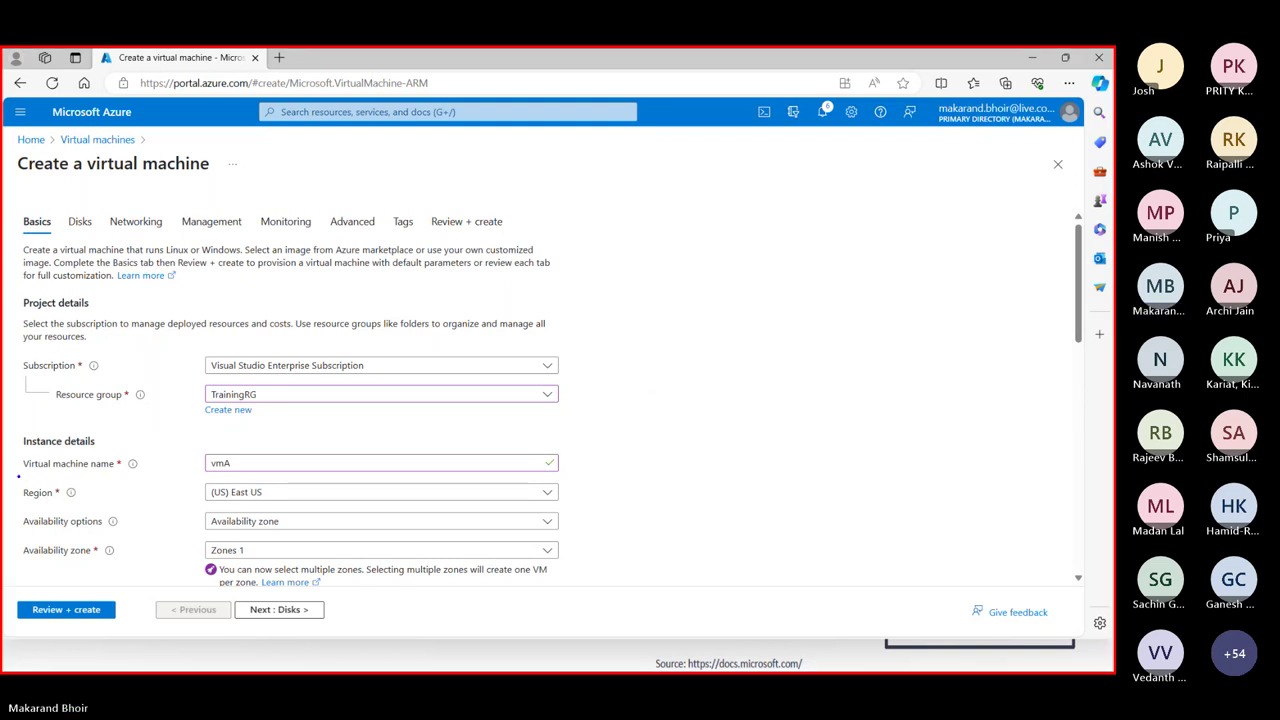
{"action": "mouse_move", "coordinate": [18, 477]}
{"action": "left_mouse_down"}
{"action": "mouse_move", "coordinate": [111, 506]}
{"action": "mouse_move", "coordinate": [575, 502]}
{"action": "left_mouse_up"}
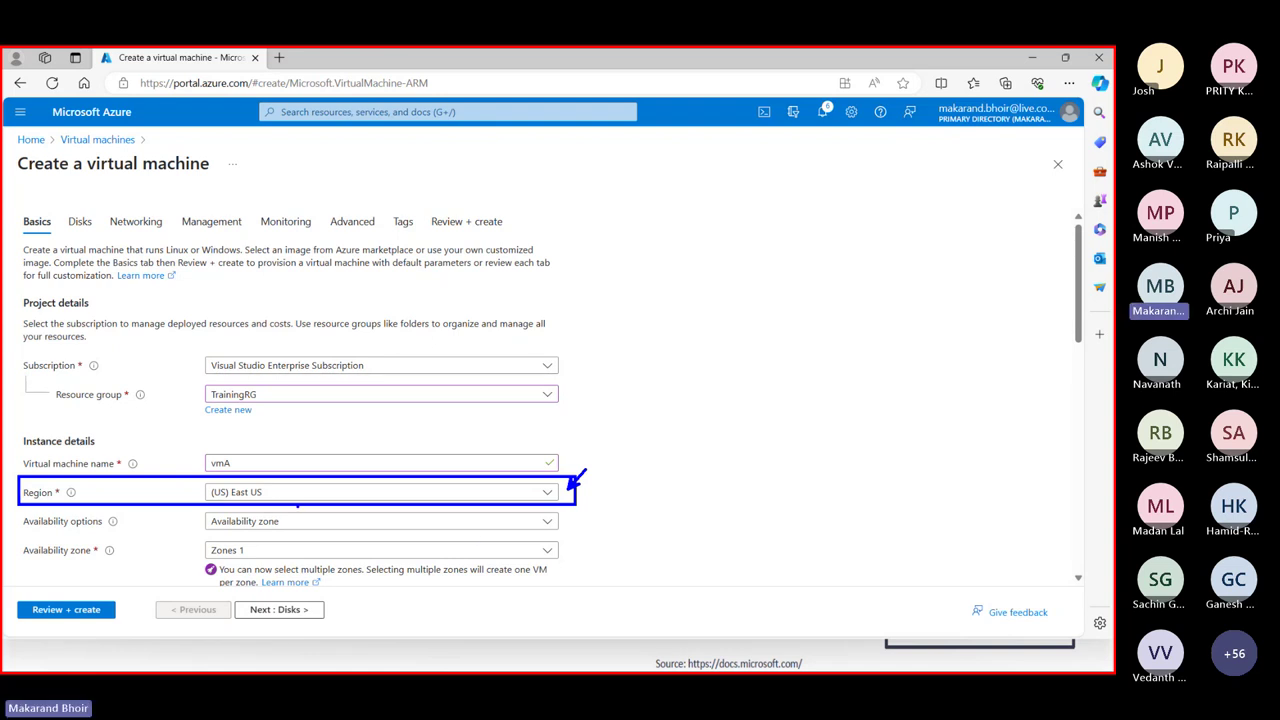
{"action": "left_click_drag", "start_coordinate": [277, 492], "coordinate": [303, 463]}
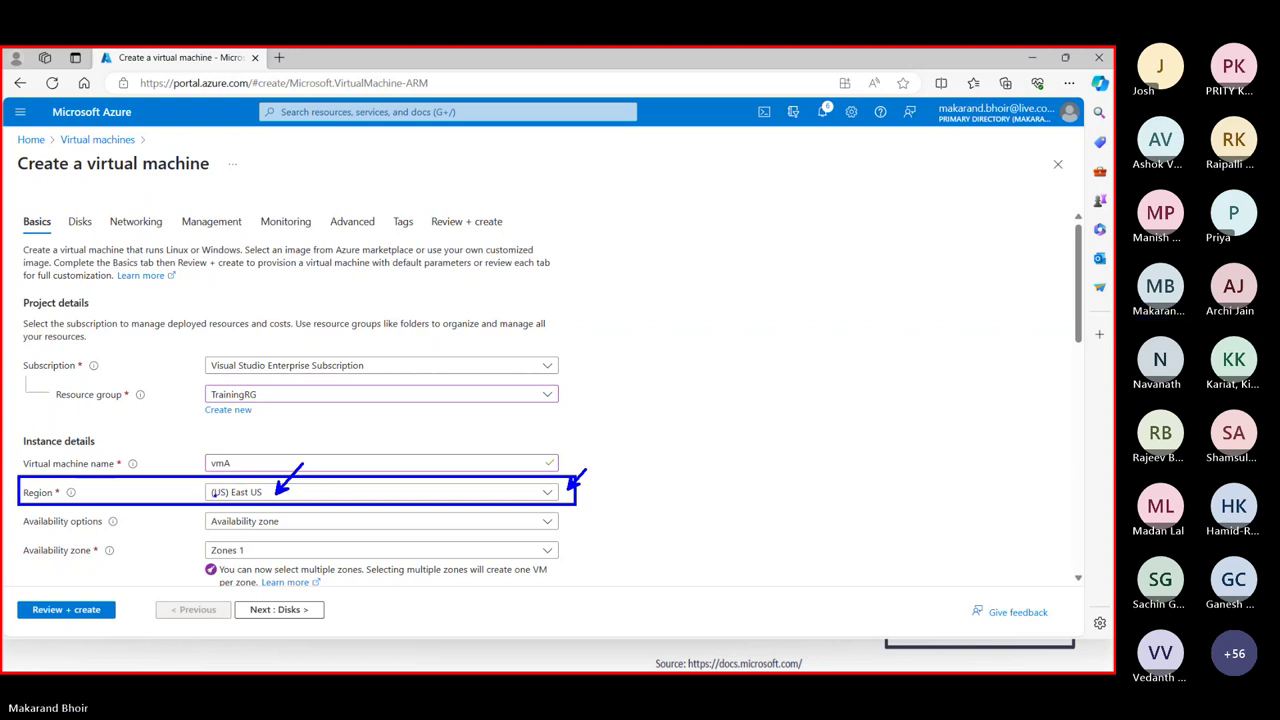
{"action": "mouse_move", "coordinate": [214, 498]}
{"action": "left_mouse_down"}
{"action": "mouse_move", "coordinate": [187, 500]}
{"action": "mouse_move", "coordinate": [268, 500]}
{"action": "left_mouse_up"}
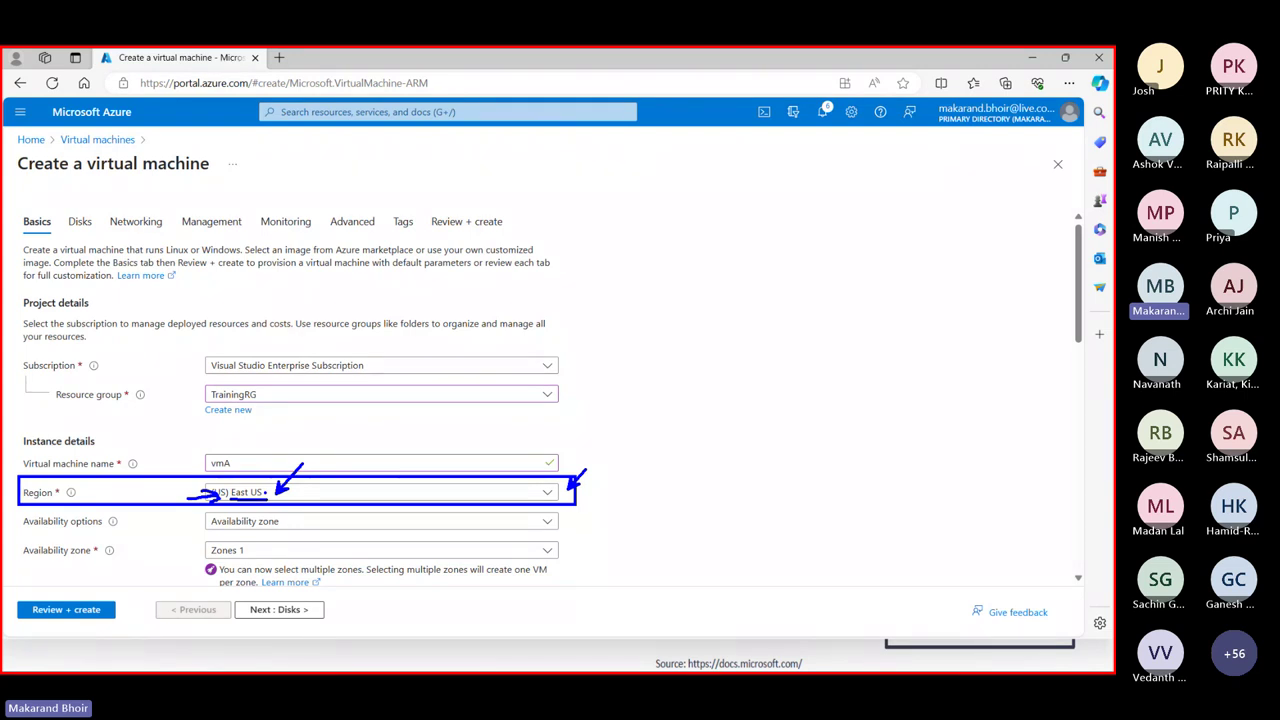
{"action": "key", "text": "Escape"}
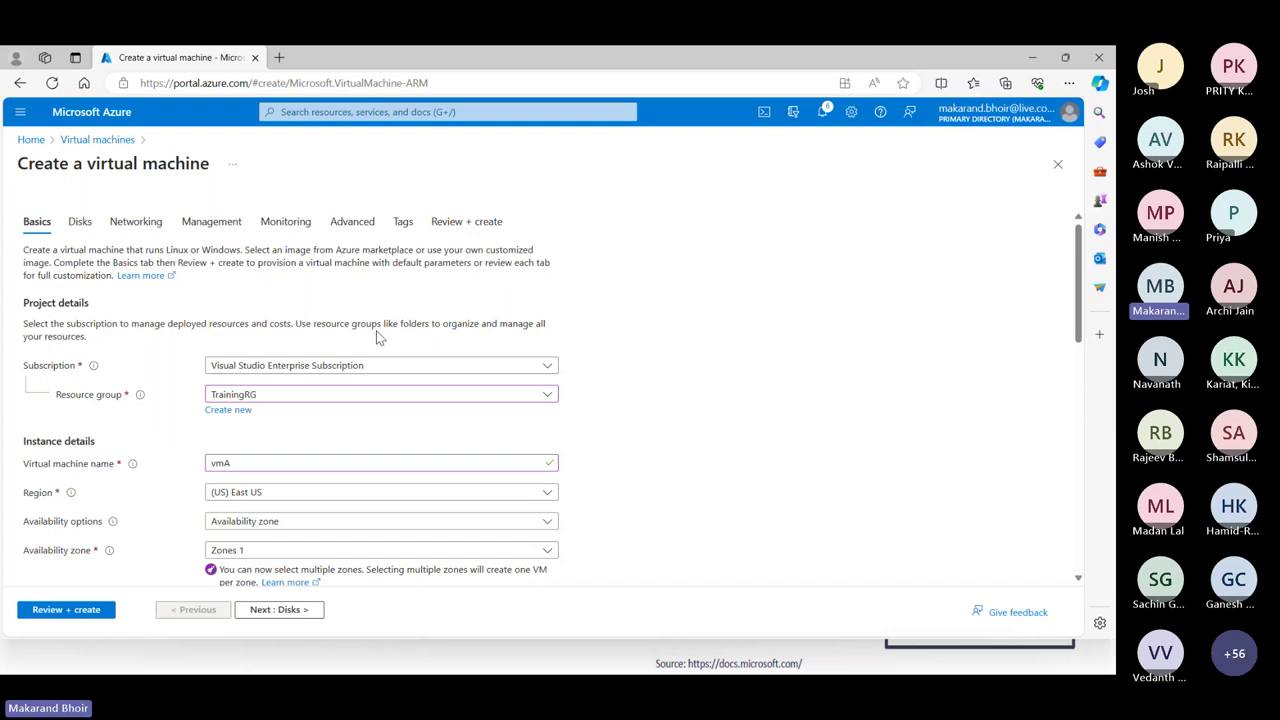
In a new Edge tab, search Bing for 'azure data center map'
{"action": "left_click", "coordinate": [281, 60]}
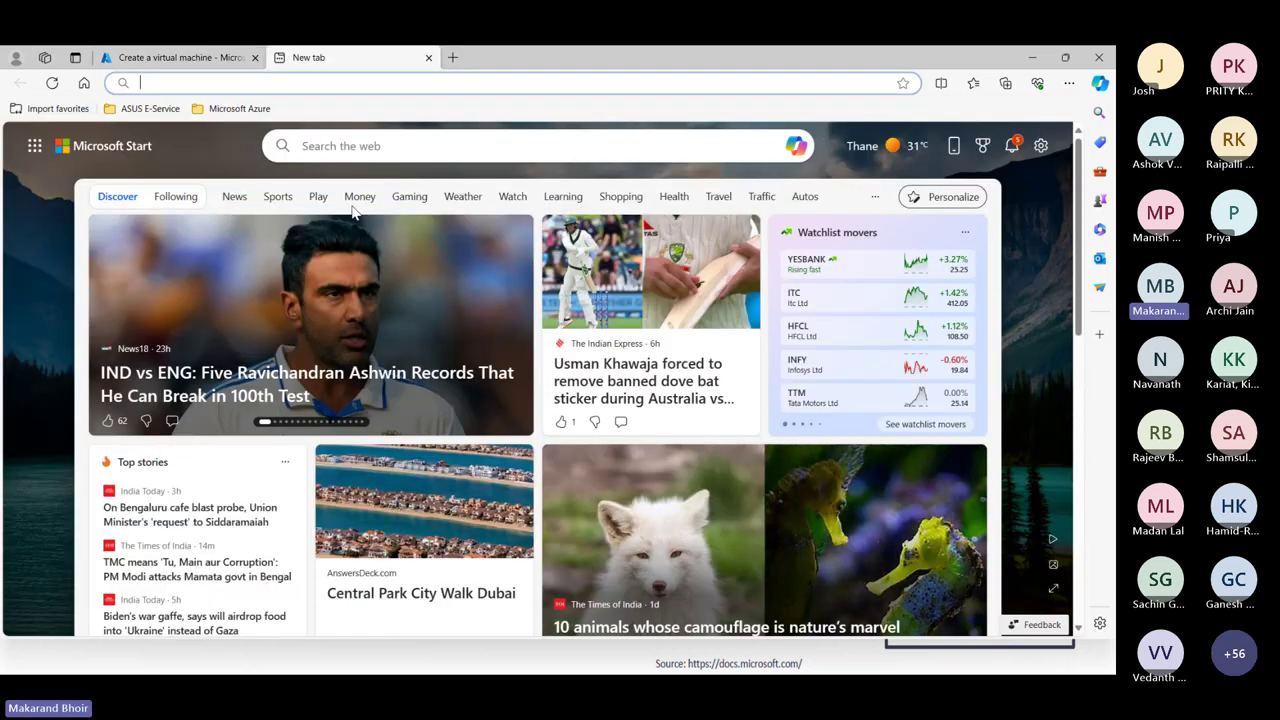
{"action": "type", "text": "azure data"}
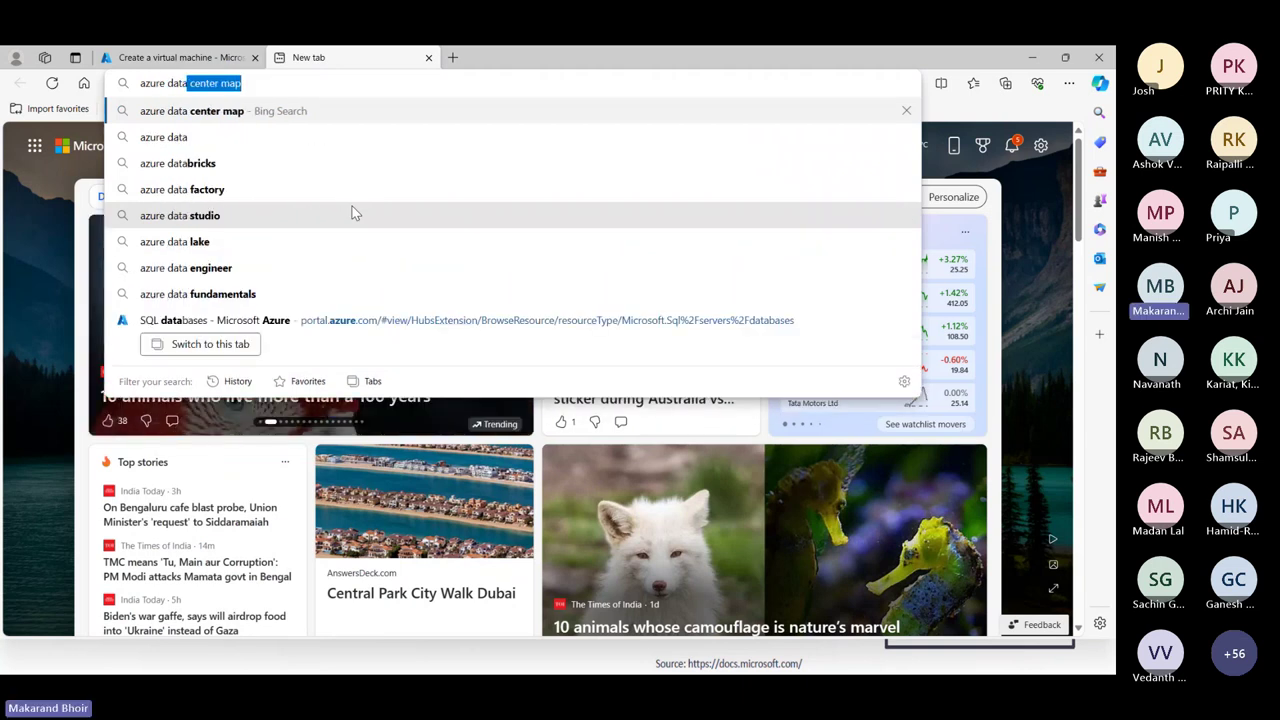
{"action": "key", "text": "Return"}
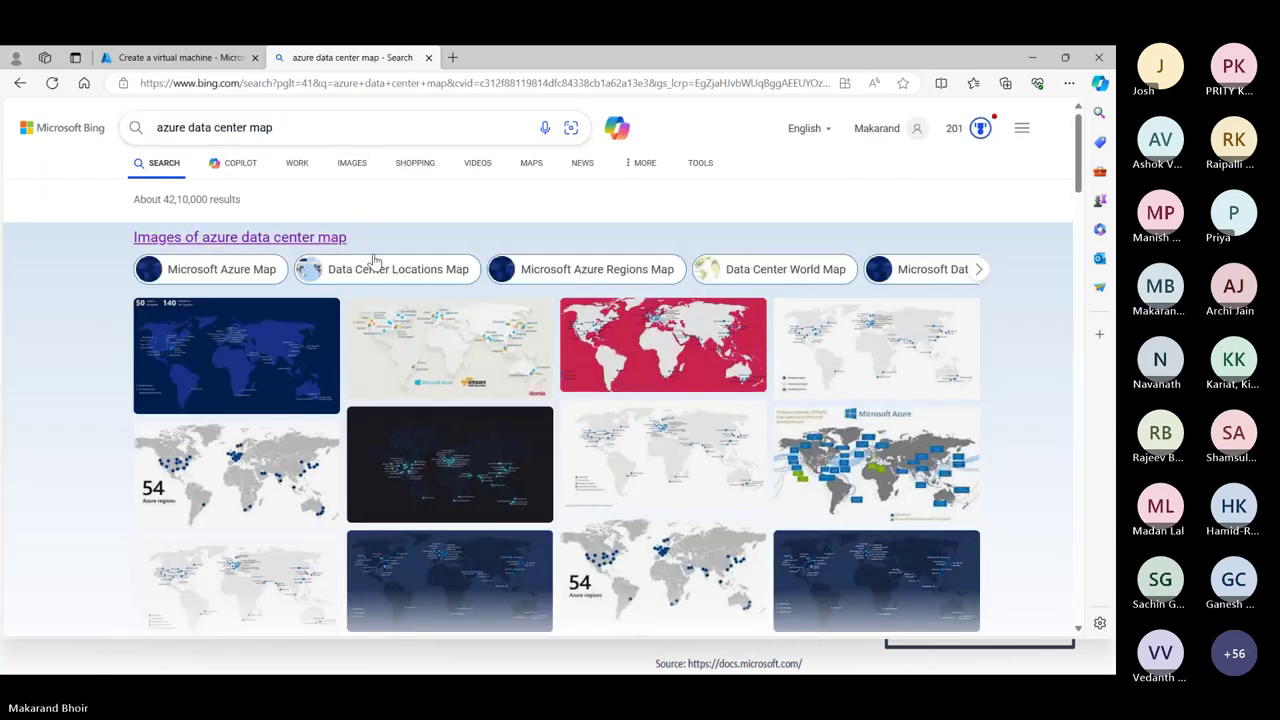
Open the Explore | Azure global infrastructure experience result and copy its URL
{"action": "scroll", "coordinate": [385, 284], "scroll_direction": "down", "scroll_amount": 2}
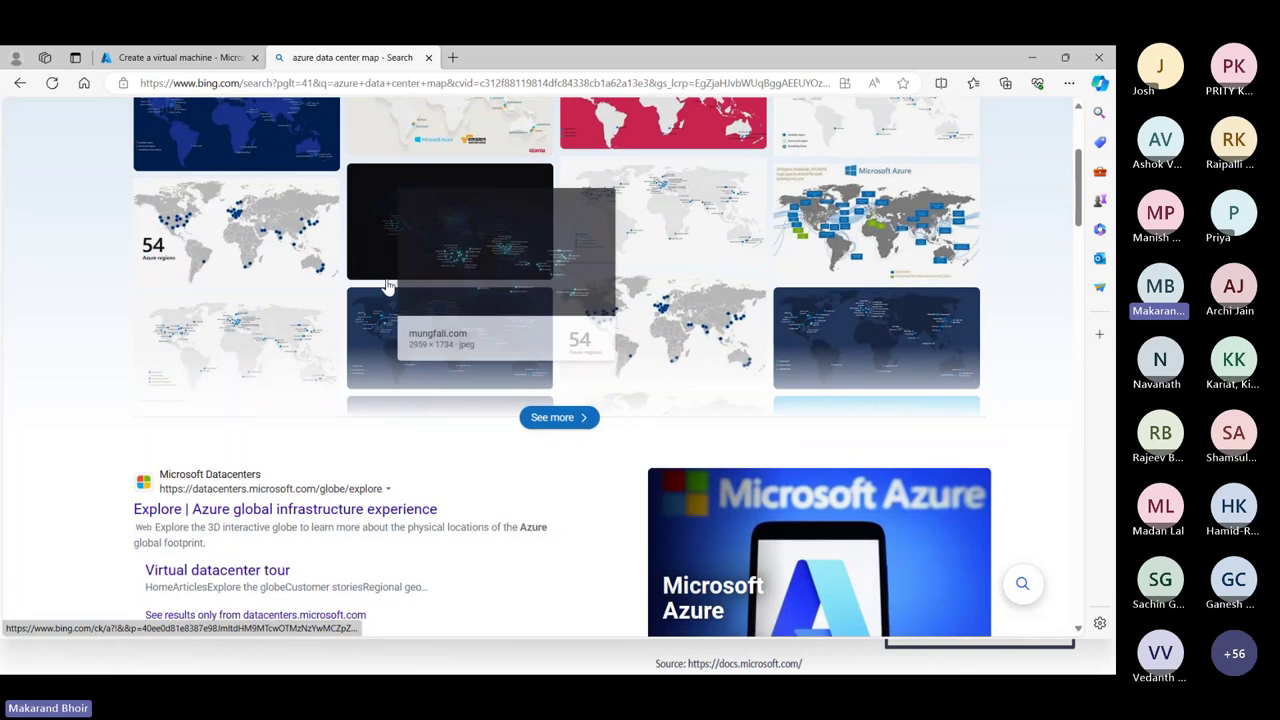
{"action": "scroll", "coordinate": [388, 285], "scroll_direction": "down", "scroll_amount": 2}
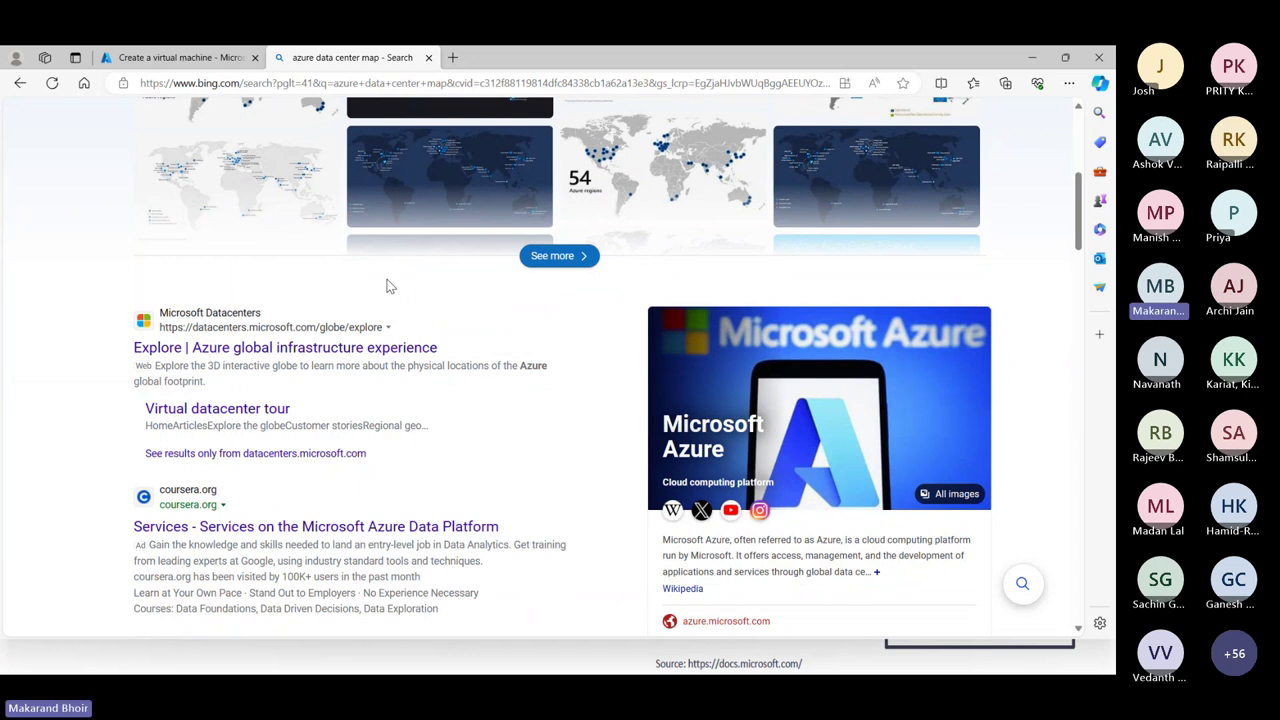
{"action": "scroll", "coordinate": [386, 283], "scroll_direction": "up", "scroll_amount": 4}
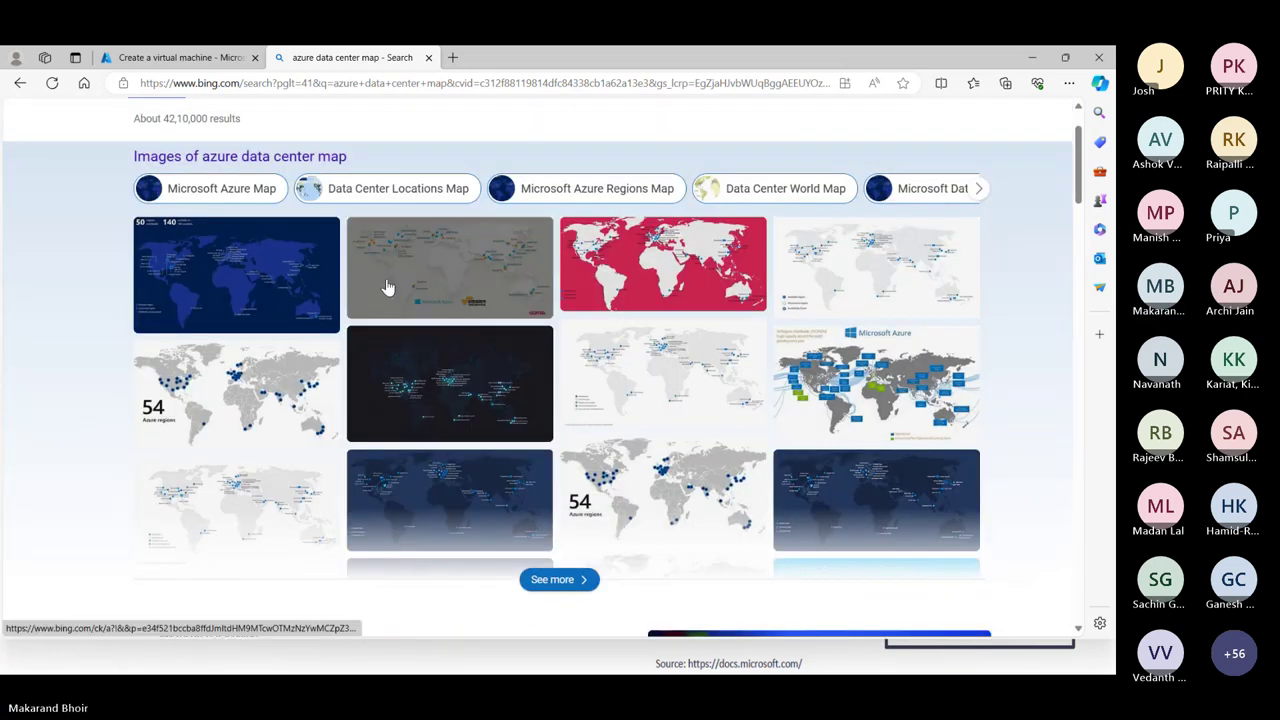
{"action": "scroll", "coordinate": [386, 286], "scroll_direction": "down", "scroll_amount": 5}
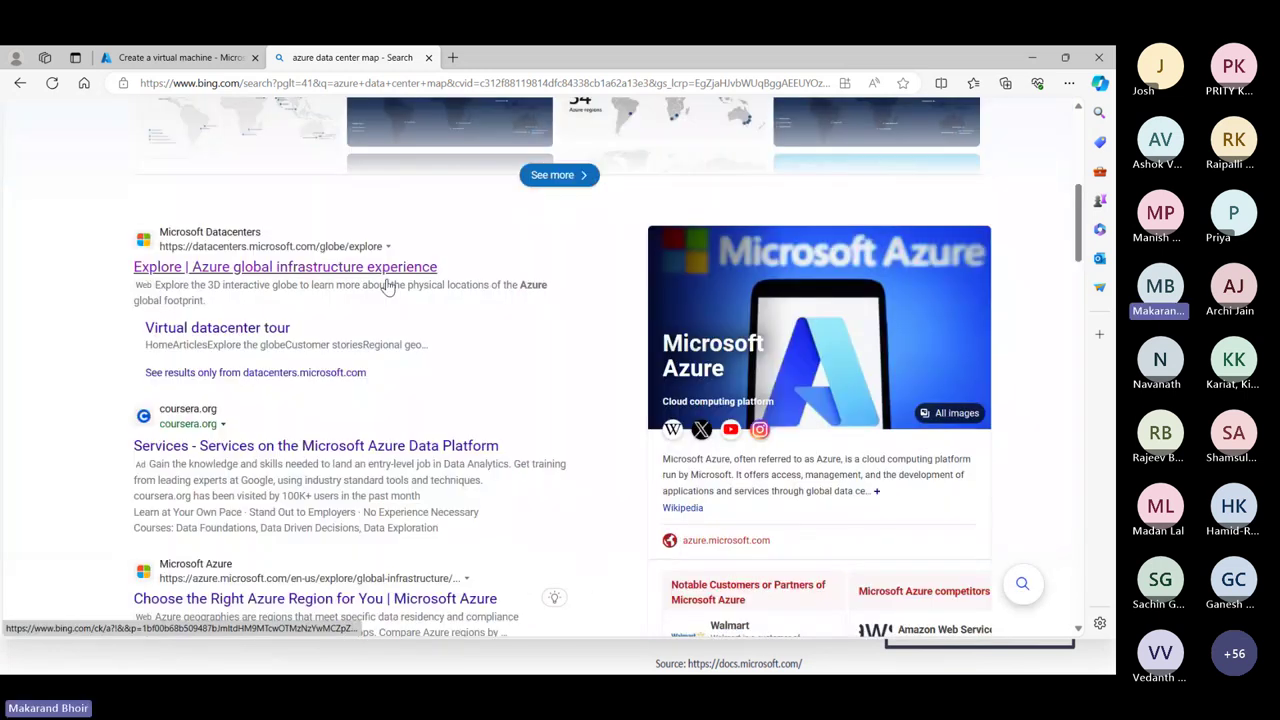
{"action": "left_click", "coordinate": [205, 269]}
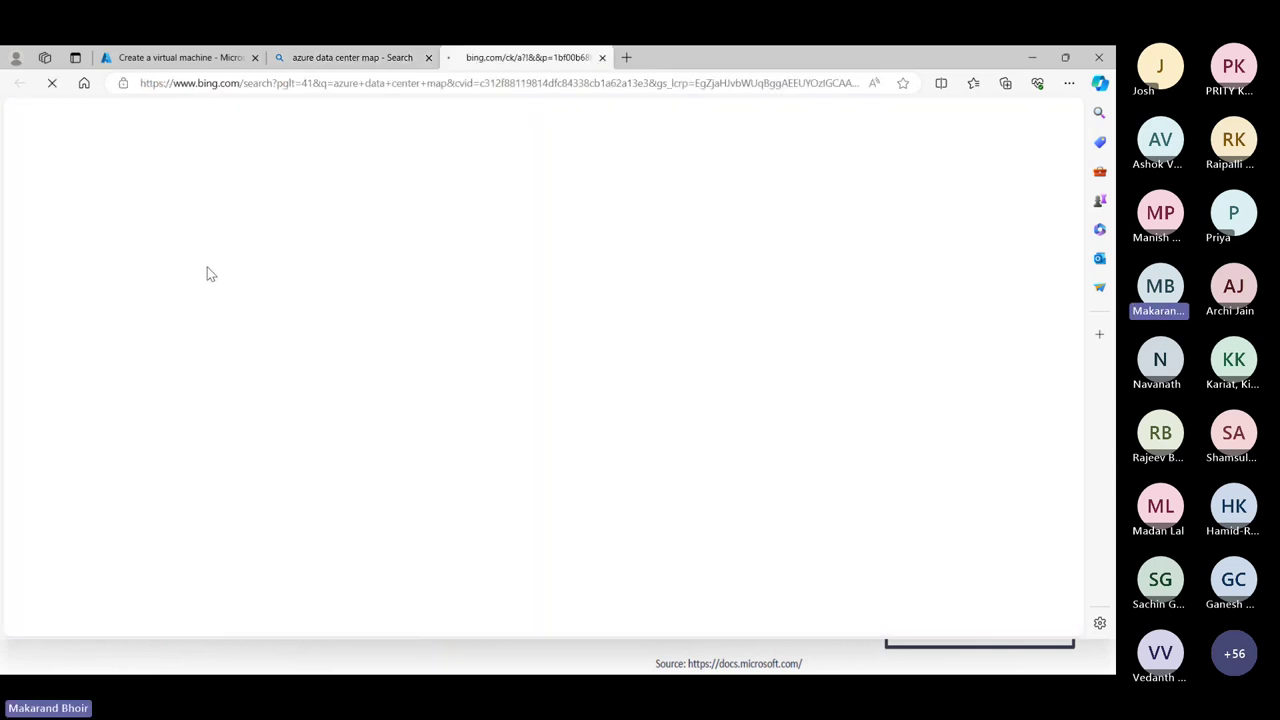
{"action": "left_click", "coordinate": [384, 84]}
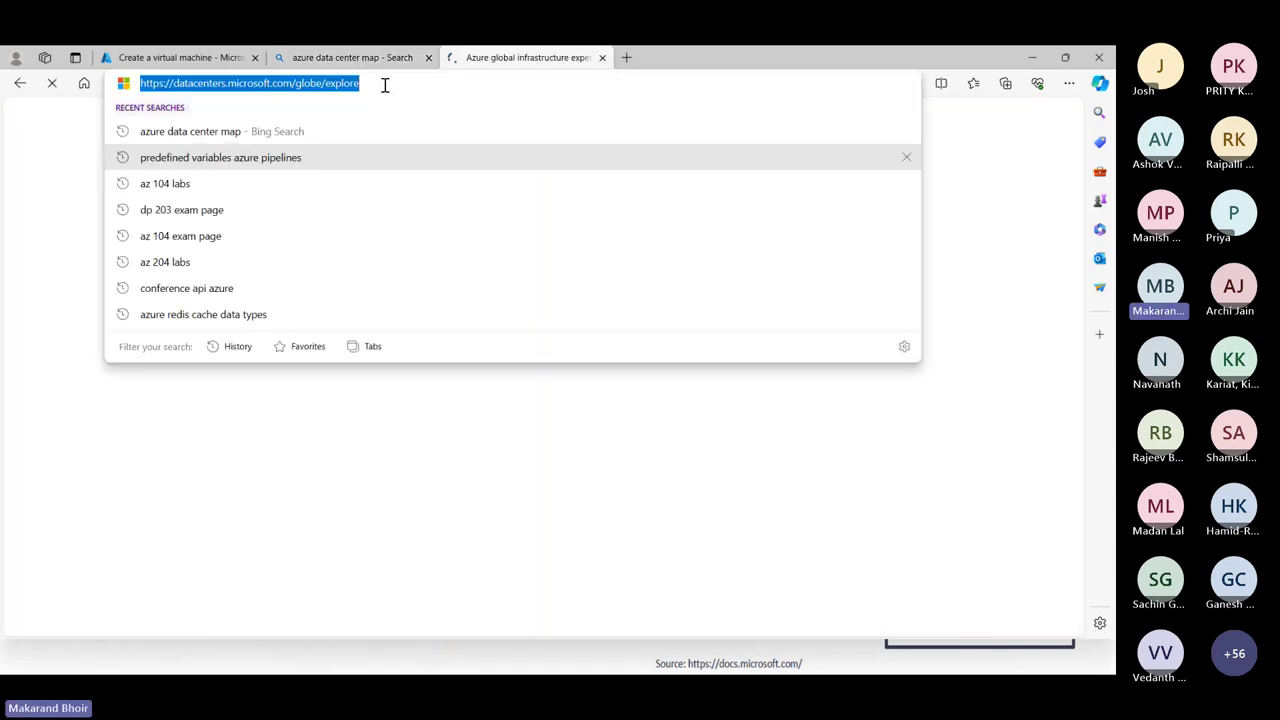
{"action": "key", "text": "alt+Tab"}
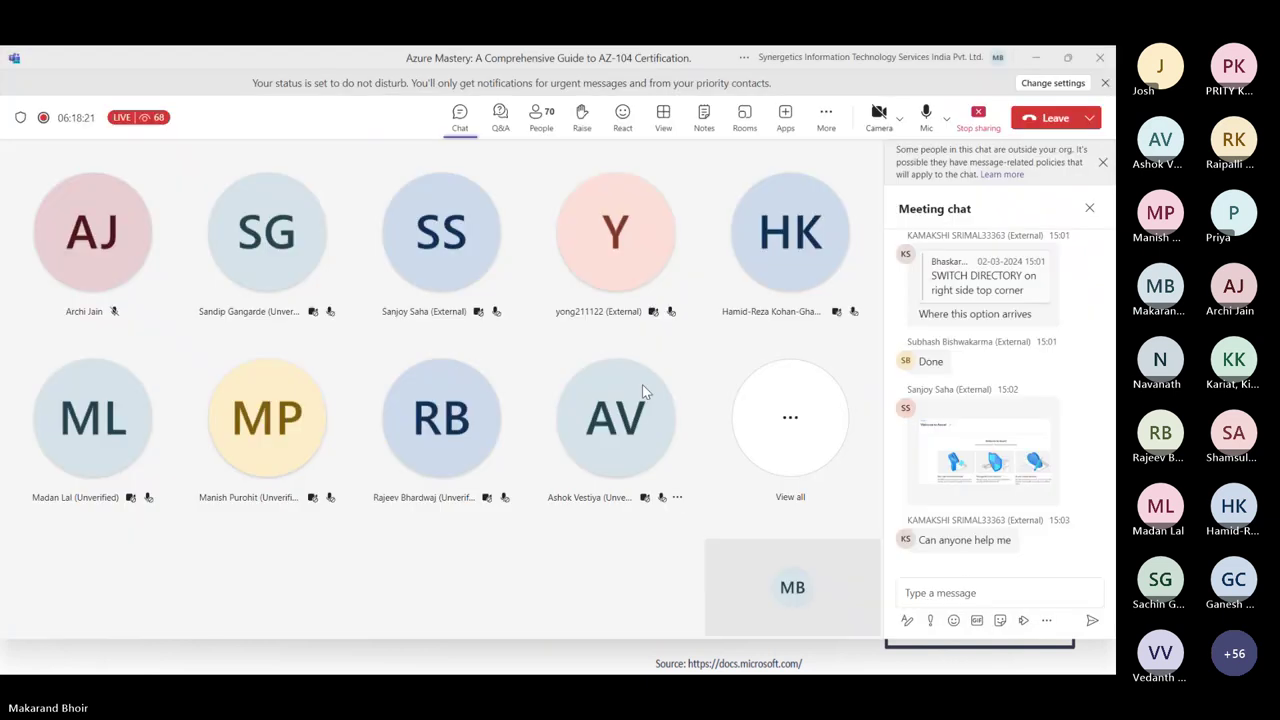
Paste the Azure global infrastructure explore link into the Teams meeting chat and send it
{"action": "left_click", "coordinate": [969, 593]}
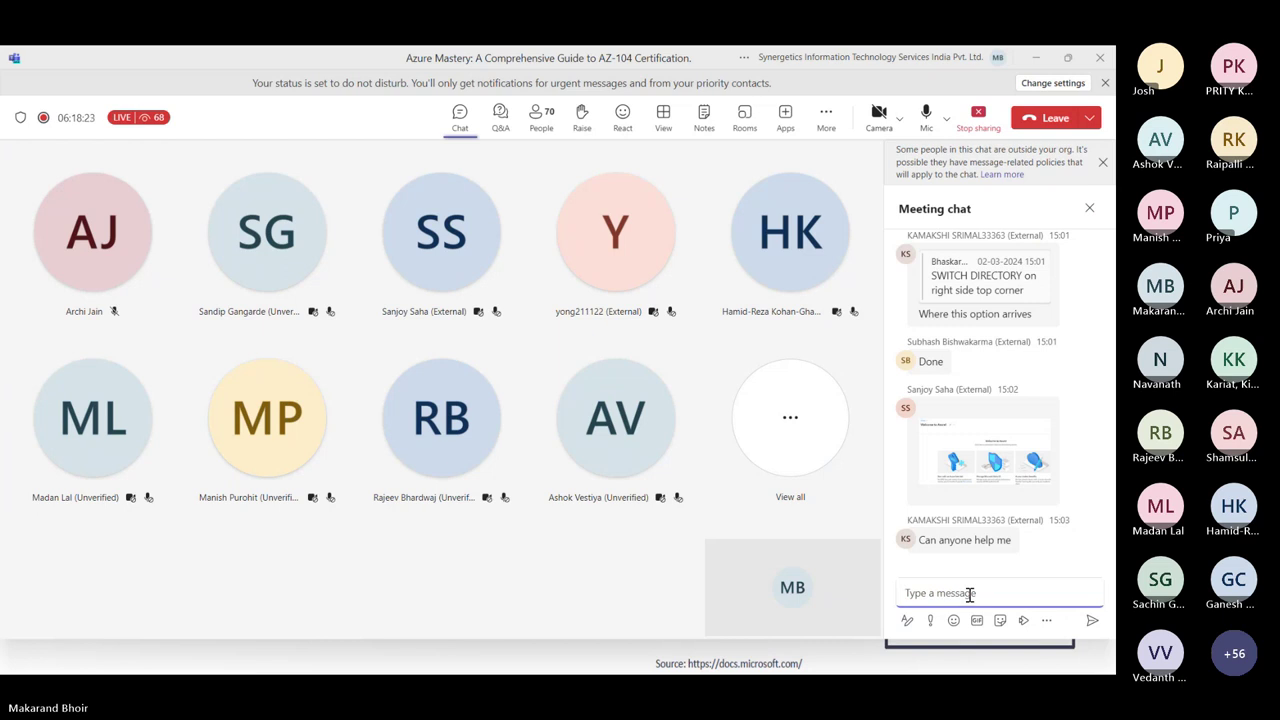
{"action": "type", "text": "Azure global infrastructure experience (microsoft.com)"}
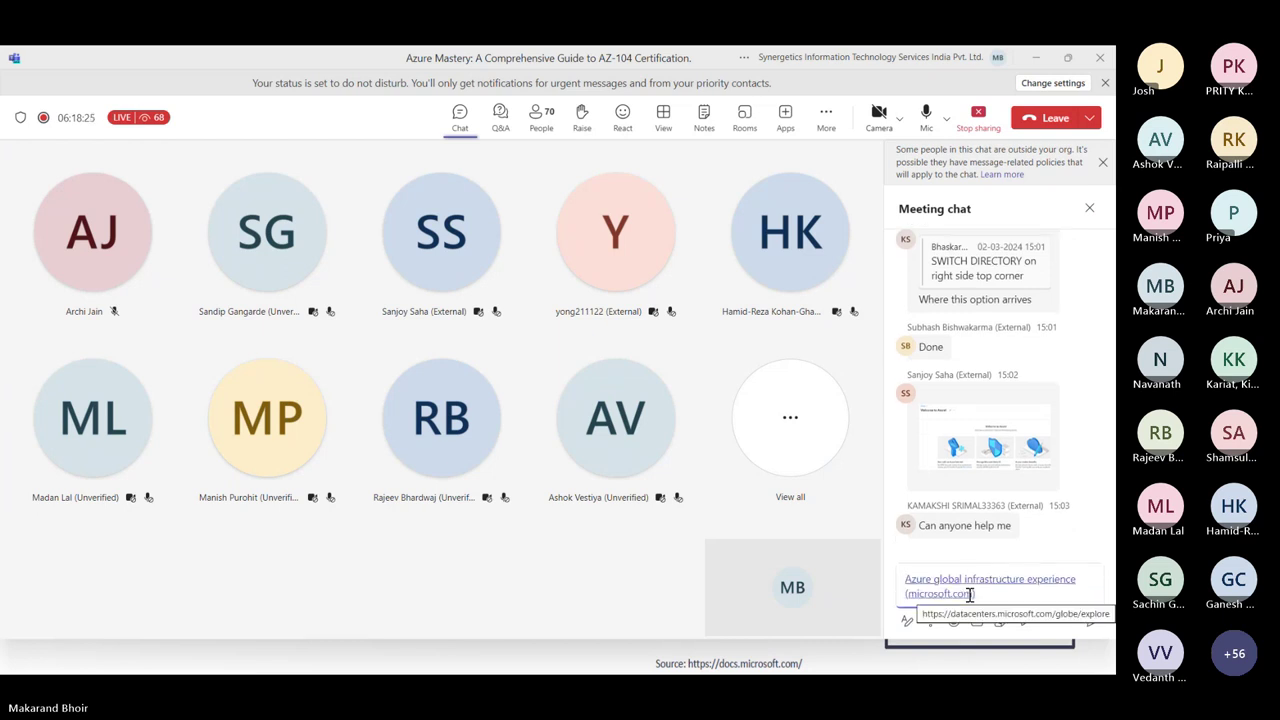
{"action": "key", "text": "Return"}
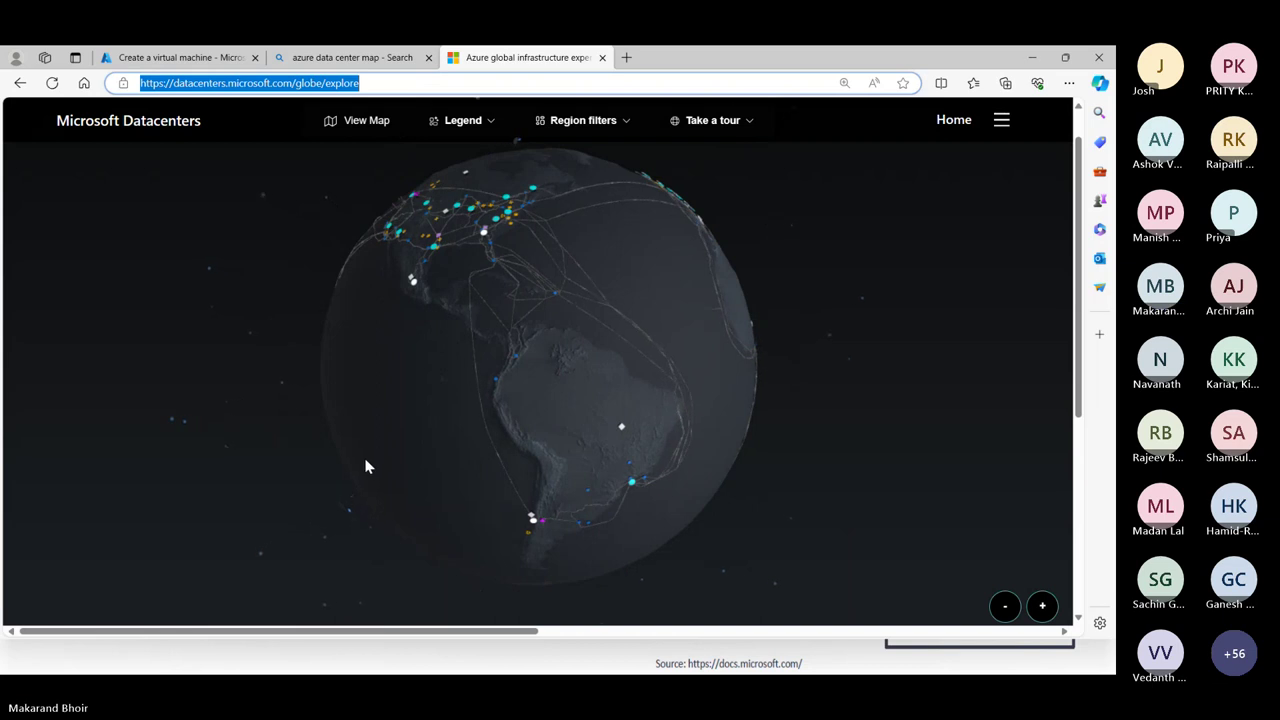
Return to the Microsoft Datacenters globe page in the browser
{"action": "key", "text": "alt+Tab"}
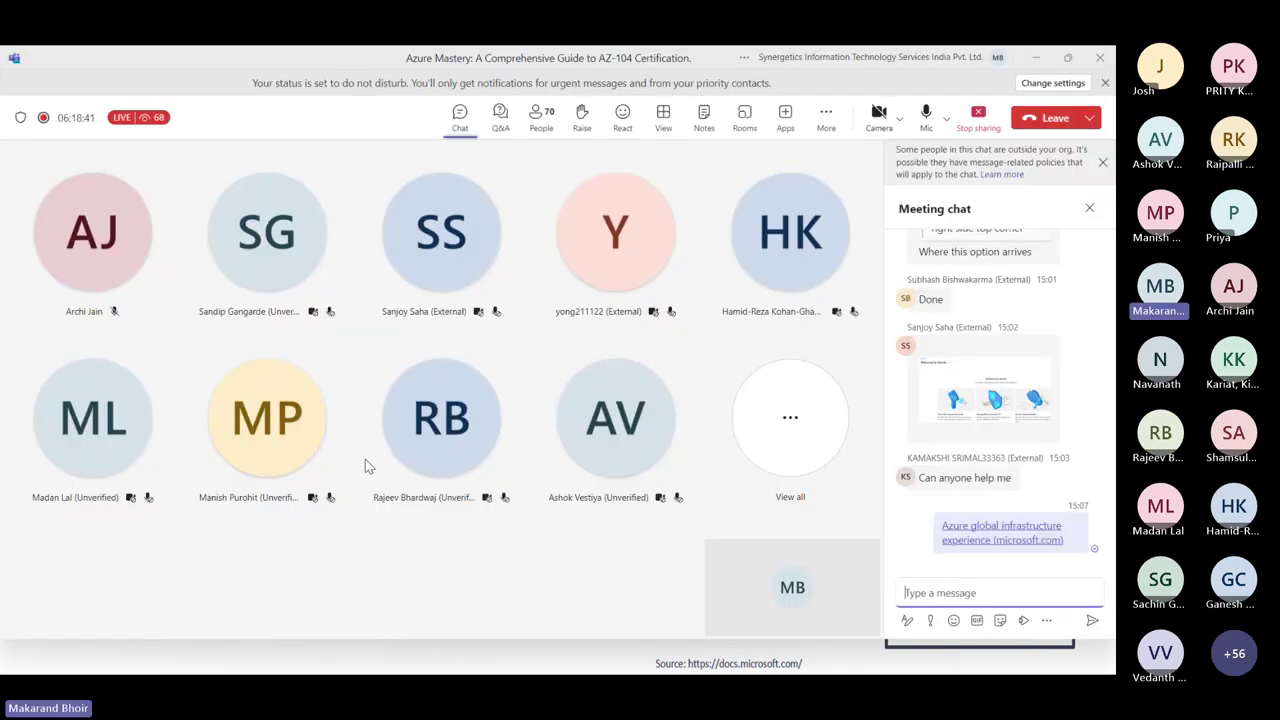
{"action": "mouse_move", "coordinate": [945, 470]}
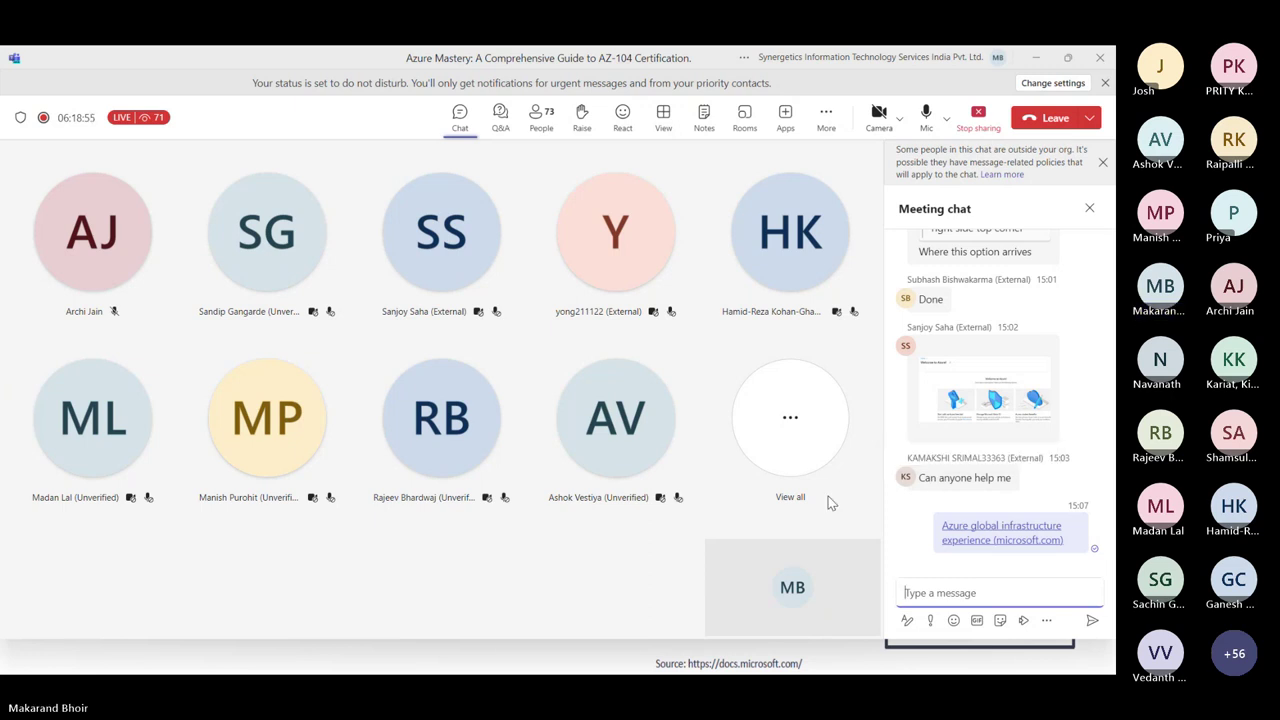
{"action": "key", "text": "alt+Tab"}
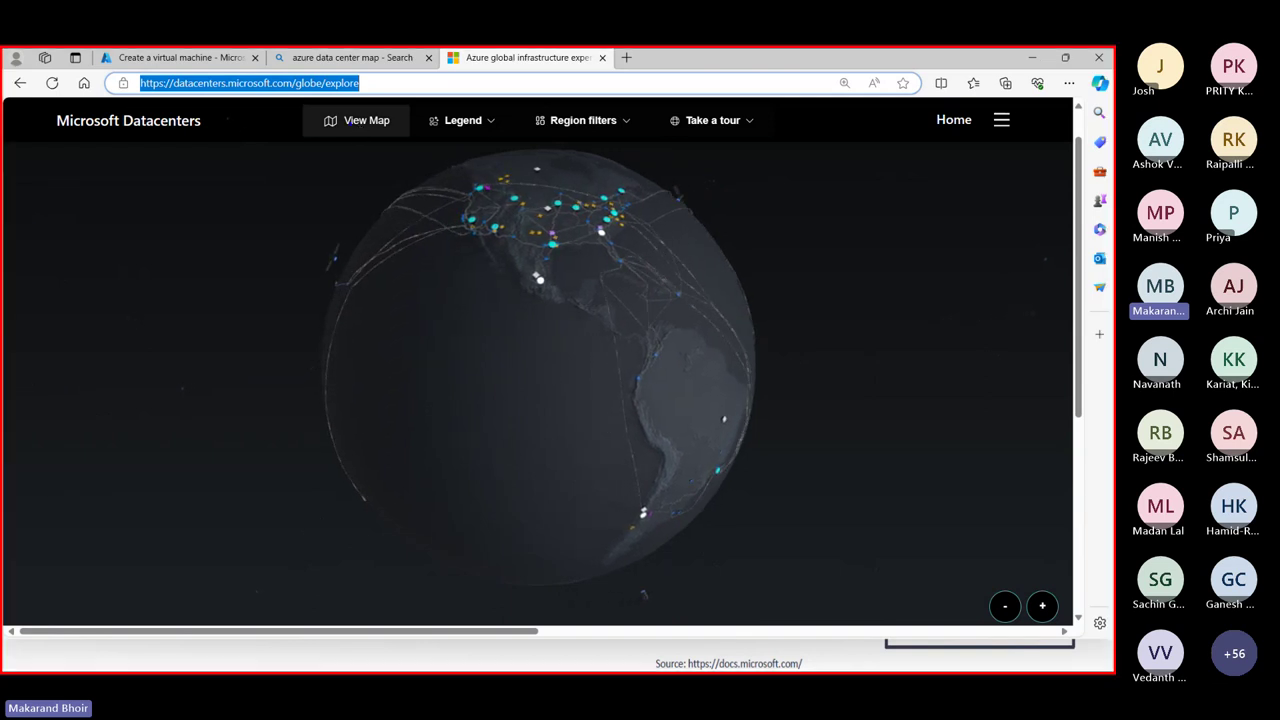
Switch the datacenter globe to the flat world map with View Map
{"action": "mouse_move", "coordinate": [307, 103]}
{"action": "left_mouse_down"}
{"action": "mouse_move", "coordinate": [419, 137]}
{"action": "mouse_move", "coordinate": [396, 129]}
{"action": "left_mouse_up"}
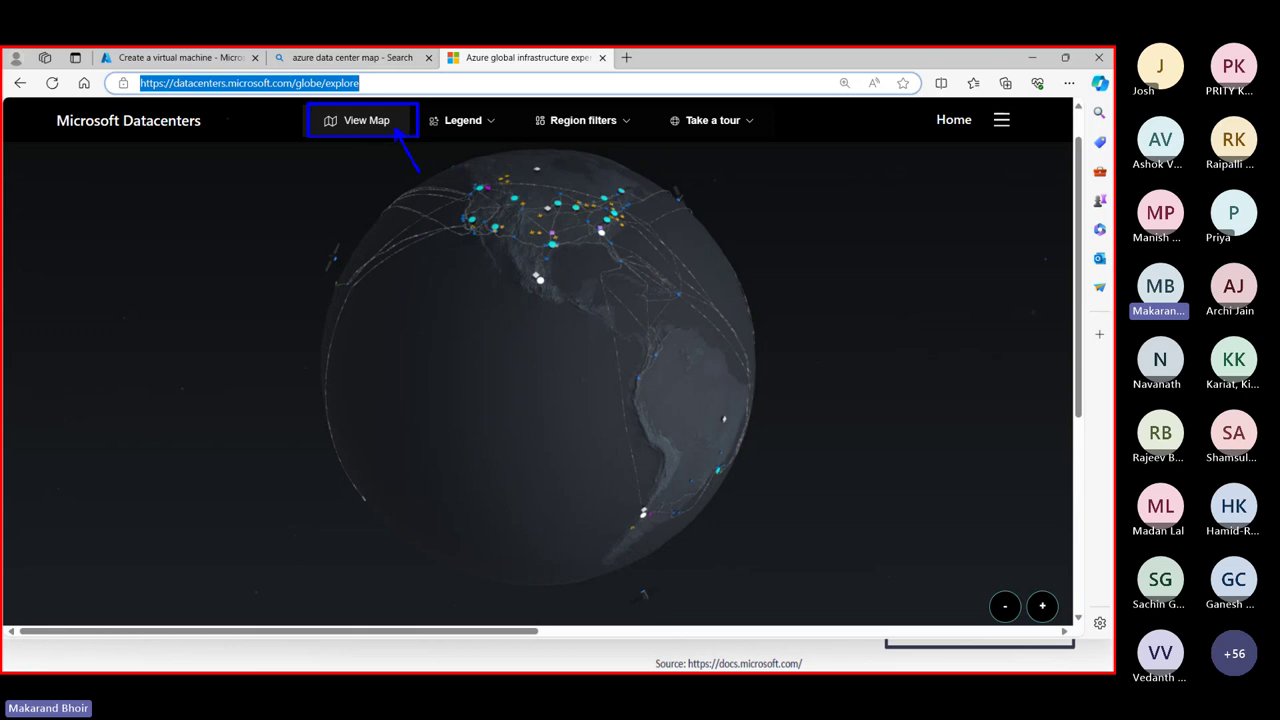
{"action": "left_click", "coordinate": [359, 123]}
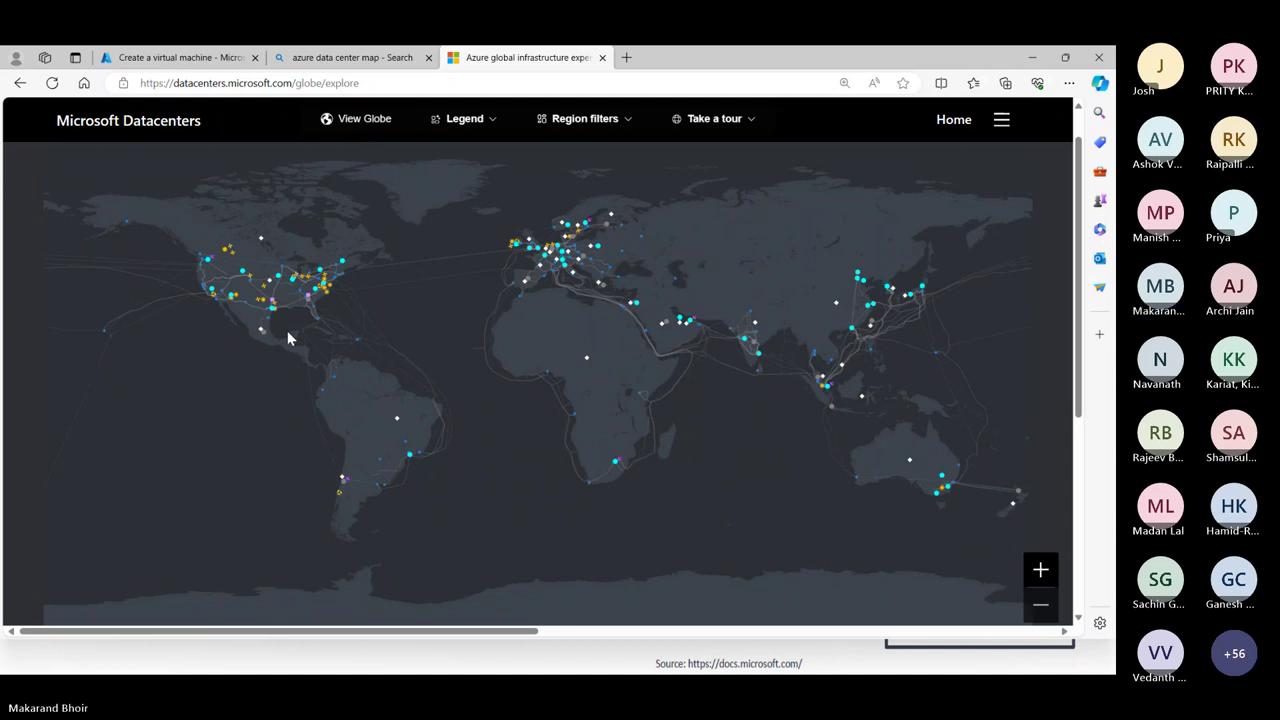
{"action": "mouse_move", "coordinate": [764, 320]}
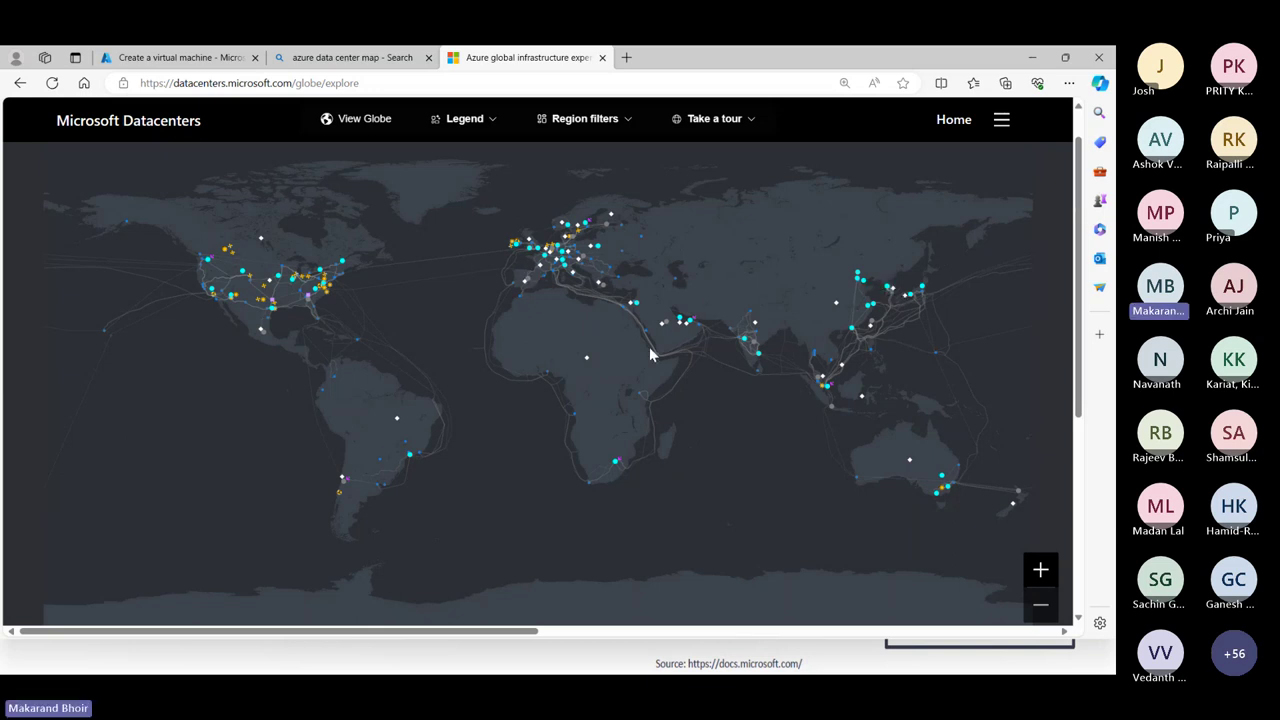
In the Legend, uncheck View all and check only Regions
{"action": "left_click", "coordinate": [481, 128]}
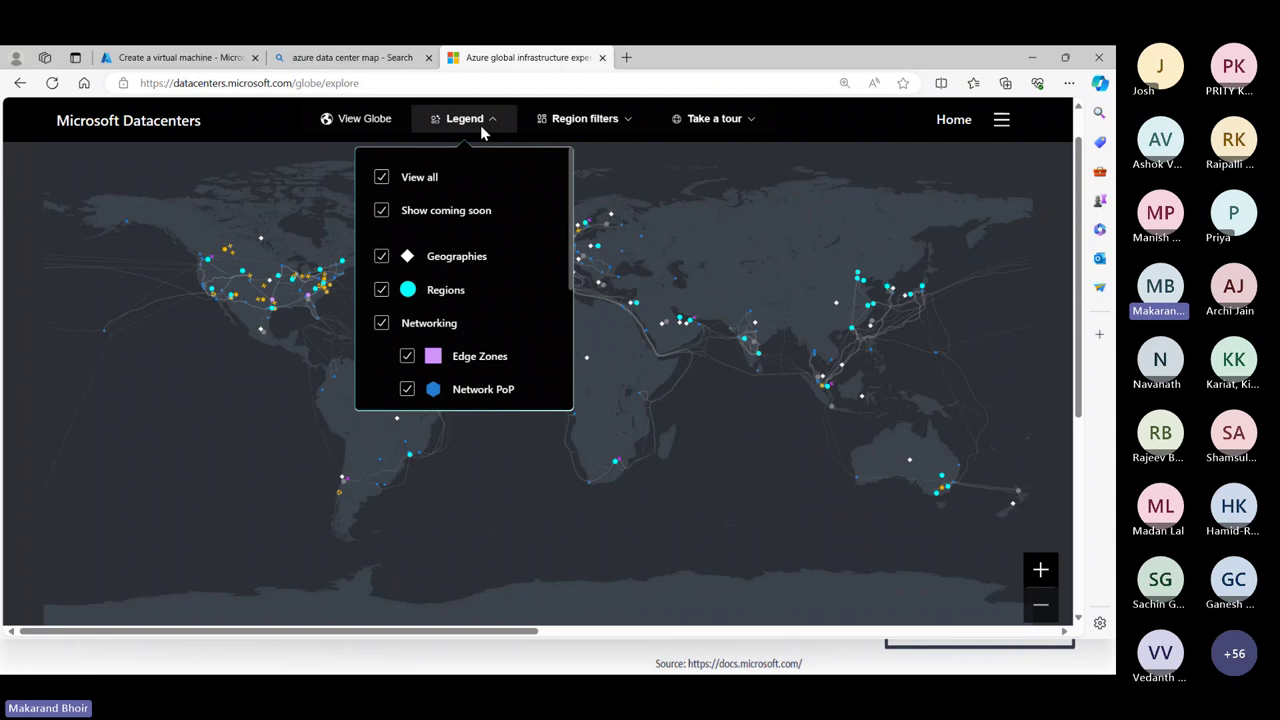
{"action": "left_click", "coordinate": [419, 183]}
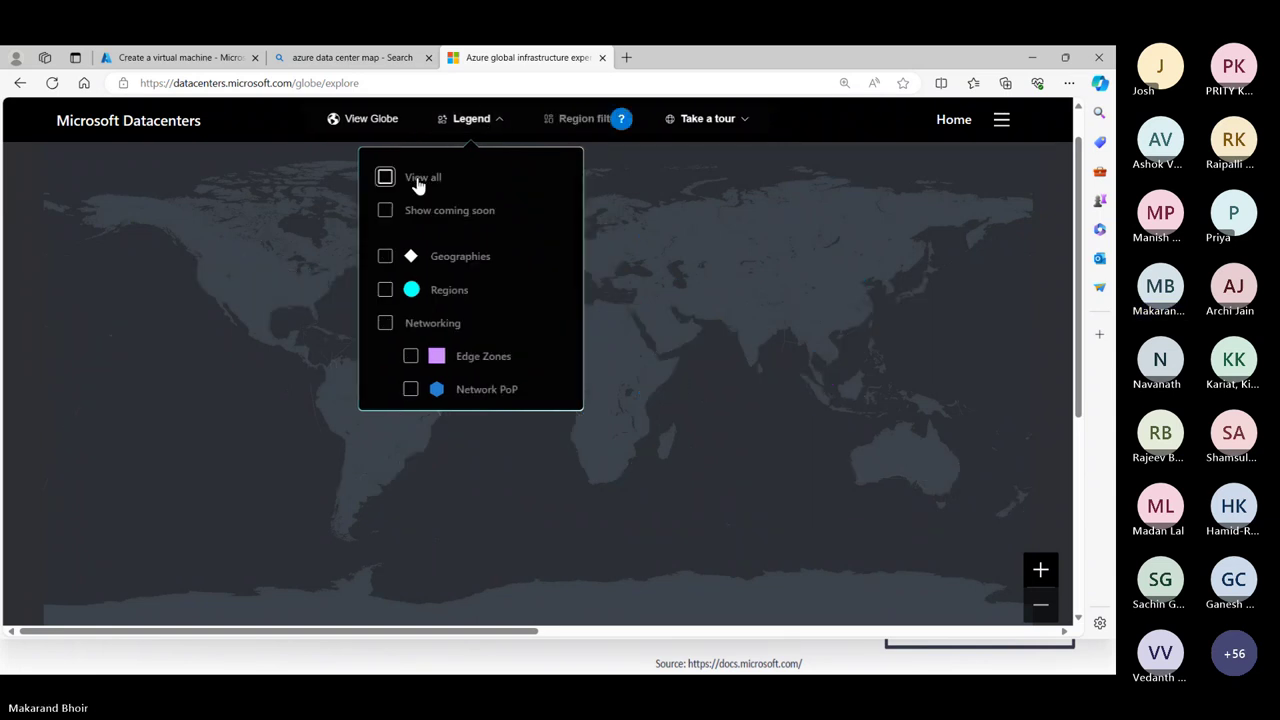
{"action": "left_click", "coordinate": [436, 296]}
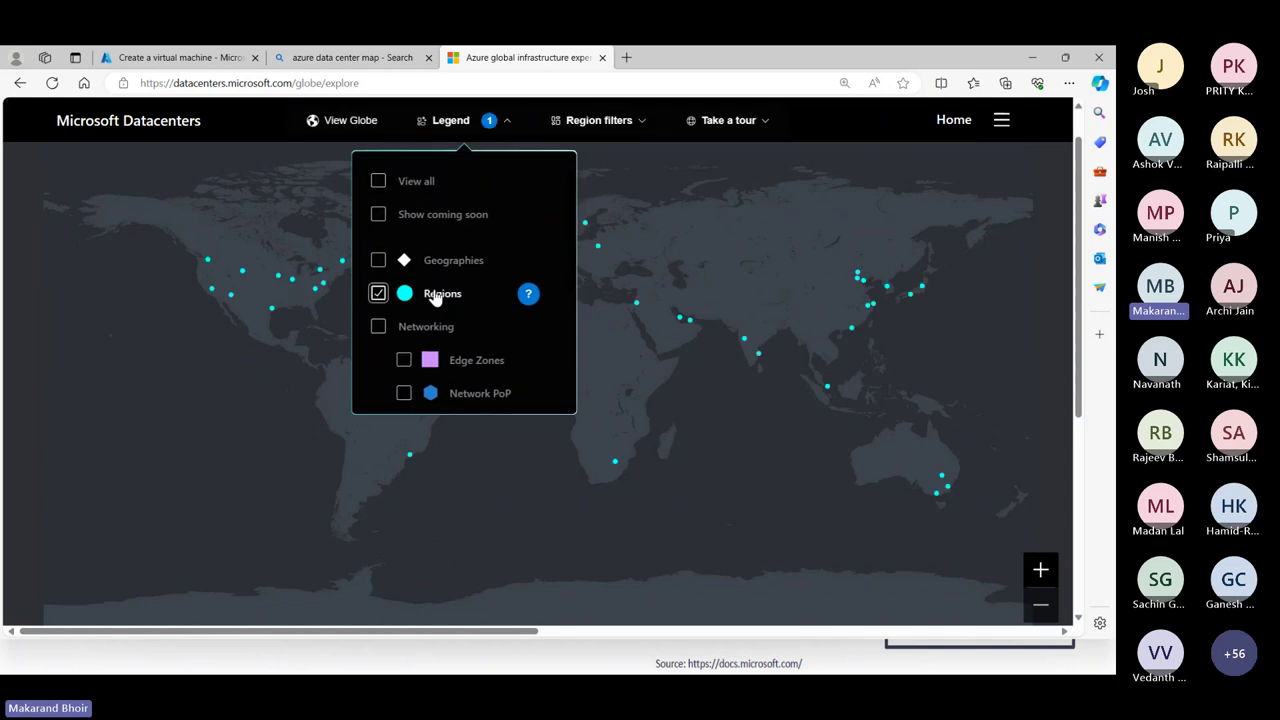
Close the legend and annotate the Indian datacenter regions, then clear the marks
{"action": "left_click", "coordinate": [488, 488]}
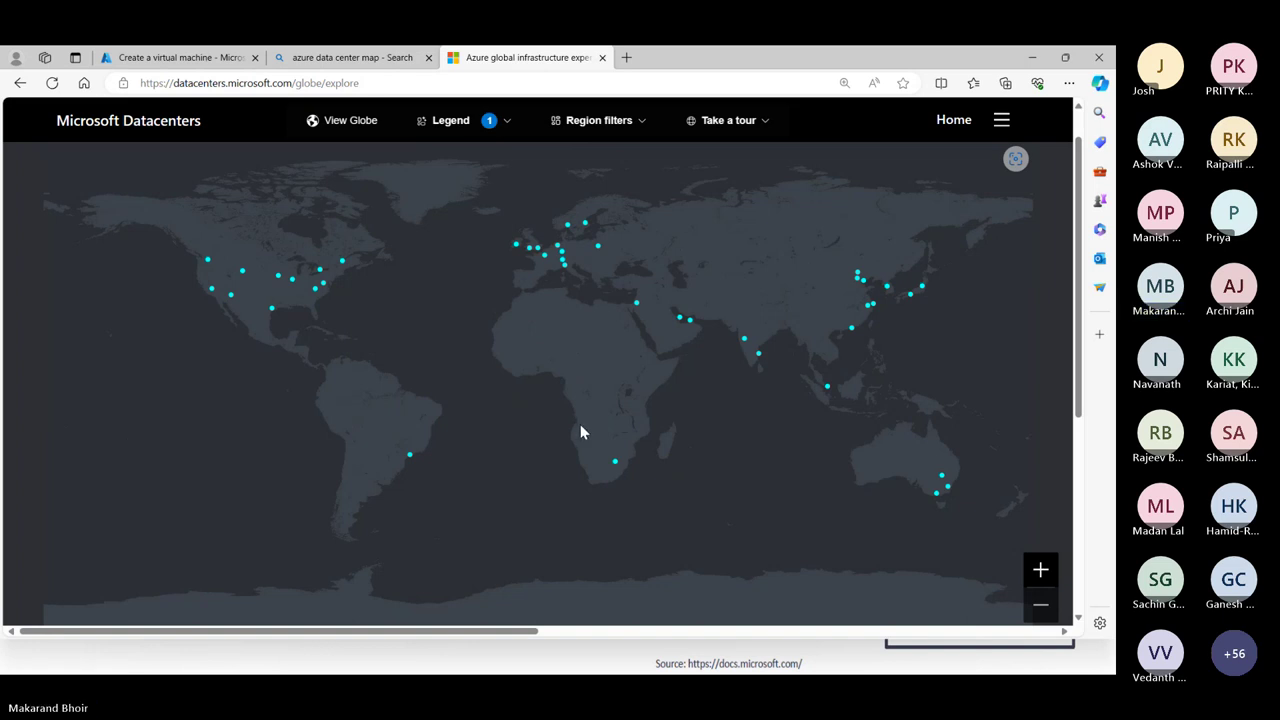
{"action": "mouse_move", "coordinate": [731, 319]}
{"action": "left_mouse_down"}
{"action": "mouse_move", "coordinate": [783, 376]}
{"action": "mouse_move", "coordinate": [770, 359]}
{"action": "left_mouse_up"}
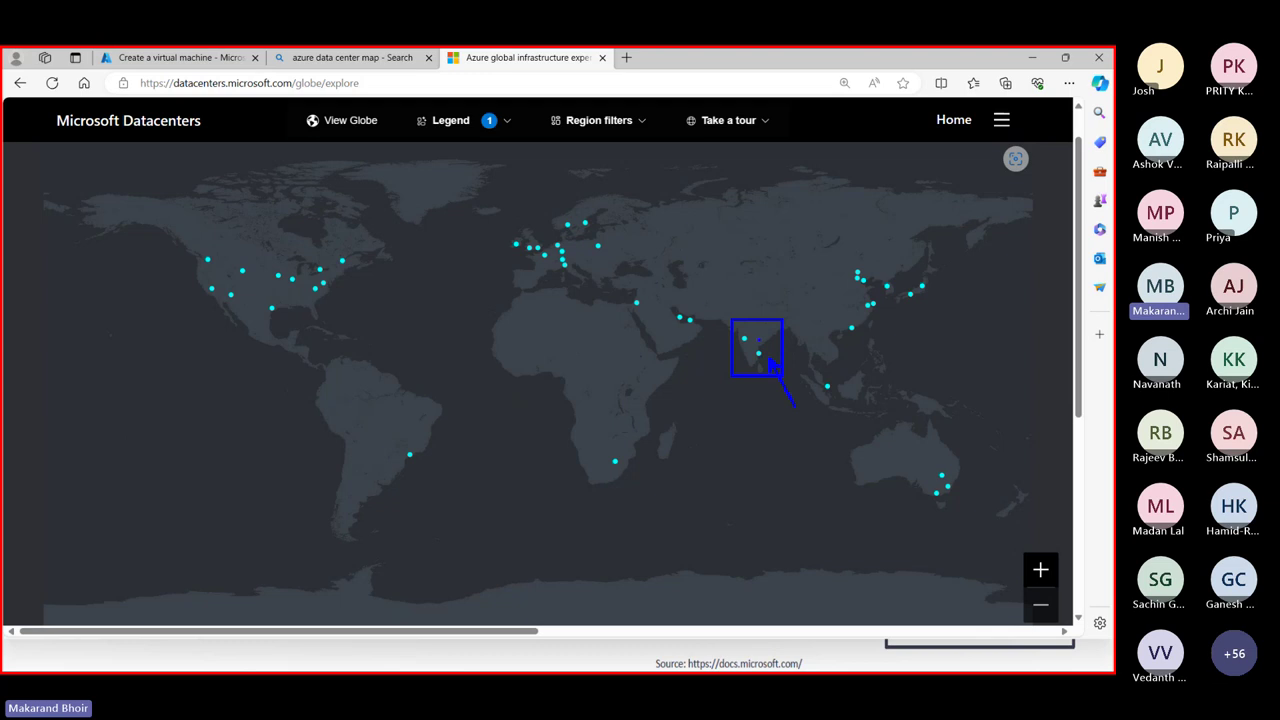
{"action": "left_click_drag", "start_coordinate": [781, 320], "coordinate": [759, 335]}
{"action": "key", "text": "Escape"}
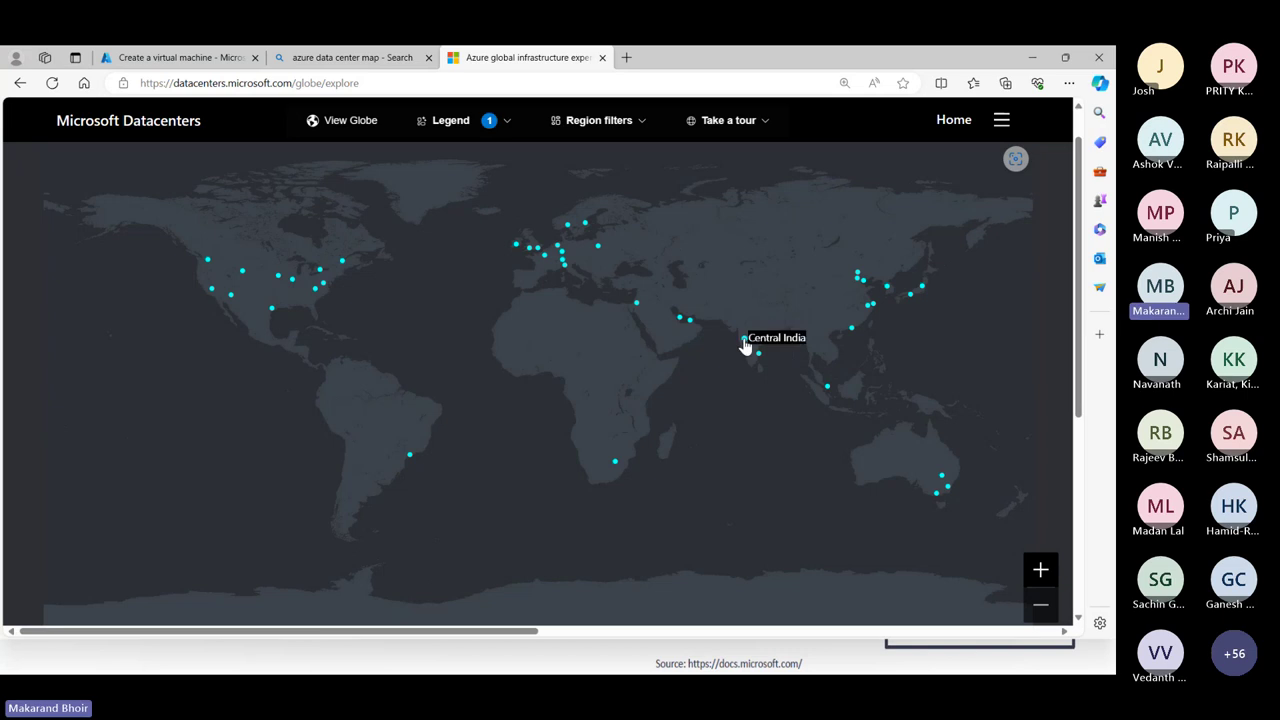
Draw and clear a line from East US to India, then bring up the window switcher
{"action": "mouse_move", "coordinate": [758, 356]}
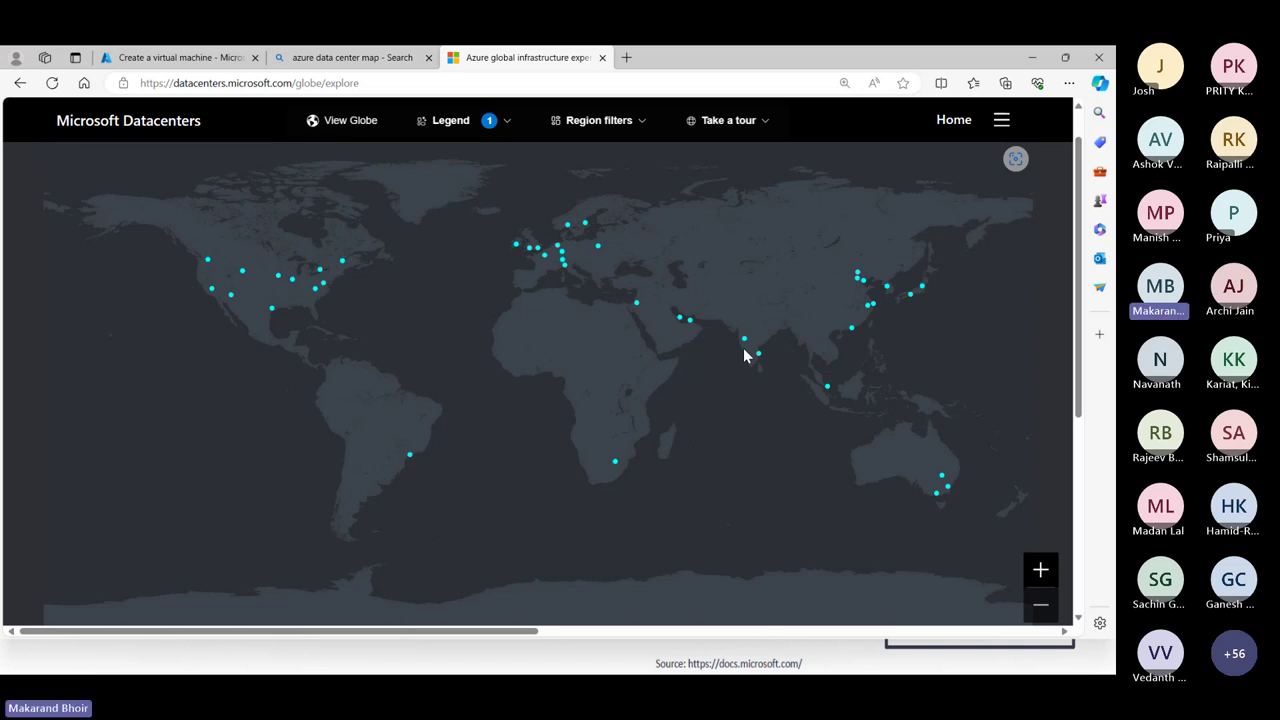
{"action": "mouse_move", "coordinate": [213, 297]}
{"action": "mouse_move", "coordinate": [322, 286]}
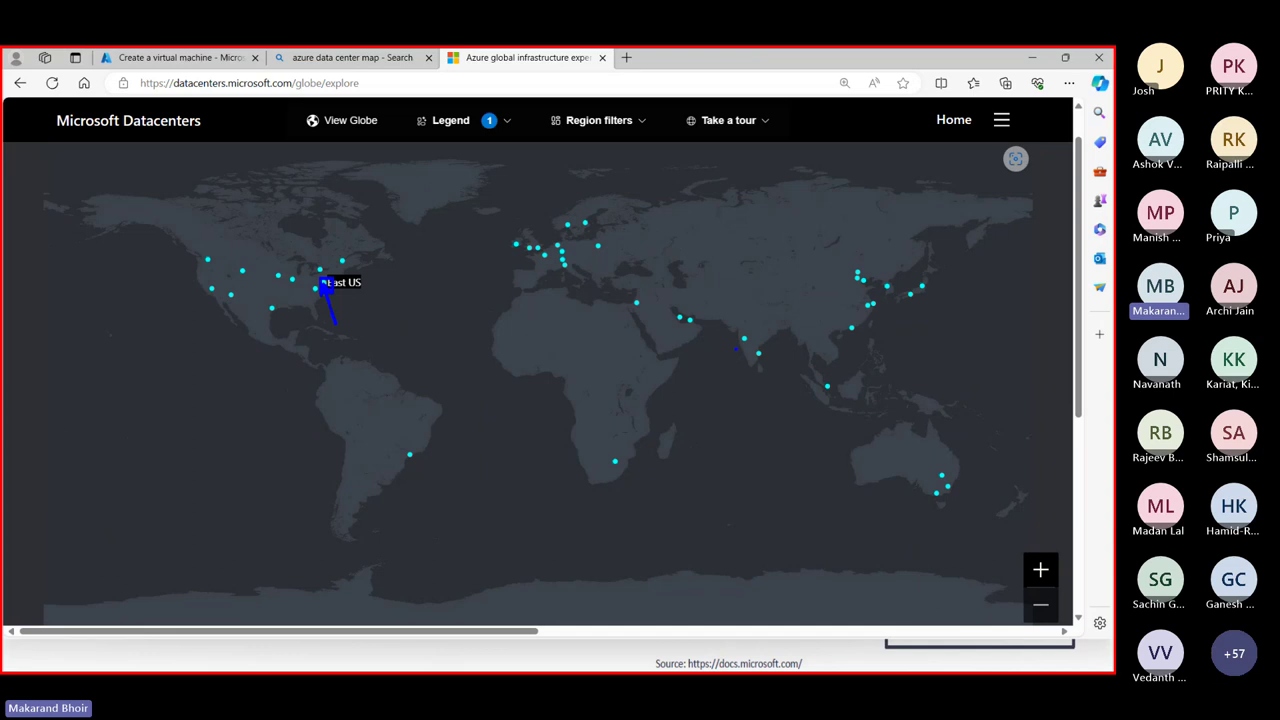
{"action": "left_click_drag", "start_coordinate": [334, 286], "coordinate": [744, 348]}
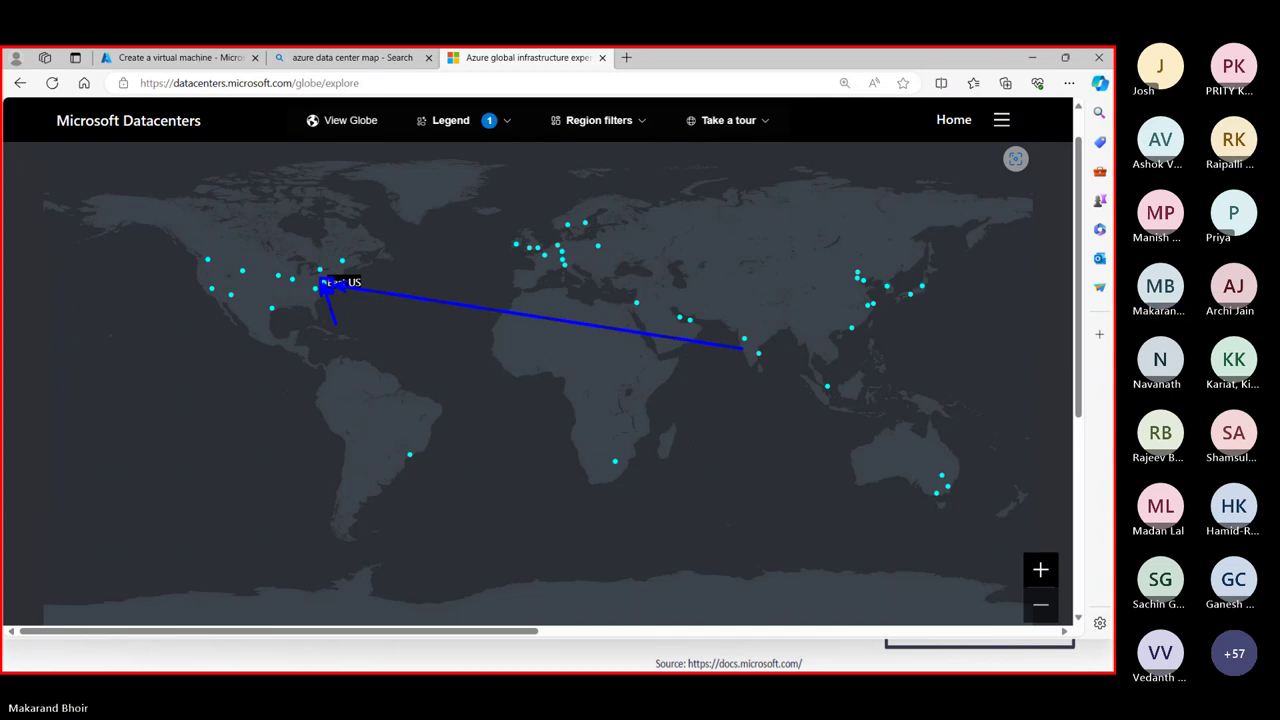
{"action": "key", "text": "Escape"}
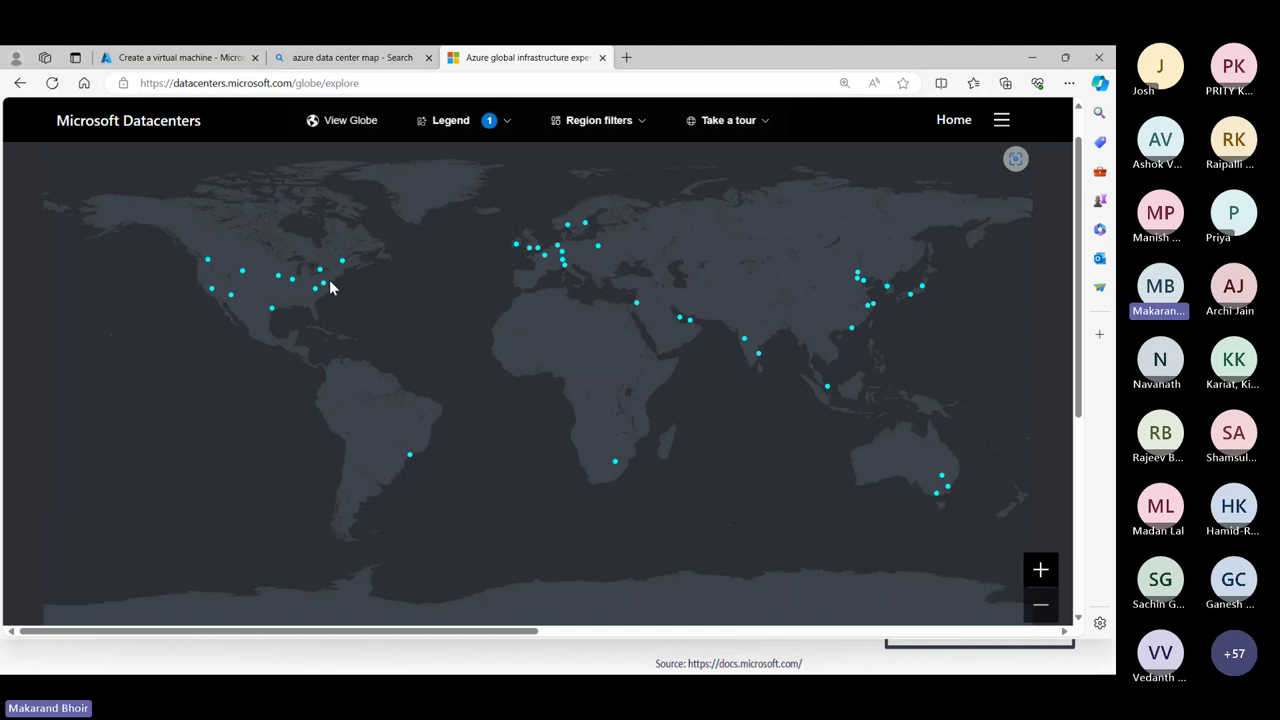
{"action": "key", "text": "alt+Tab"}
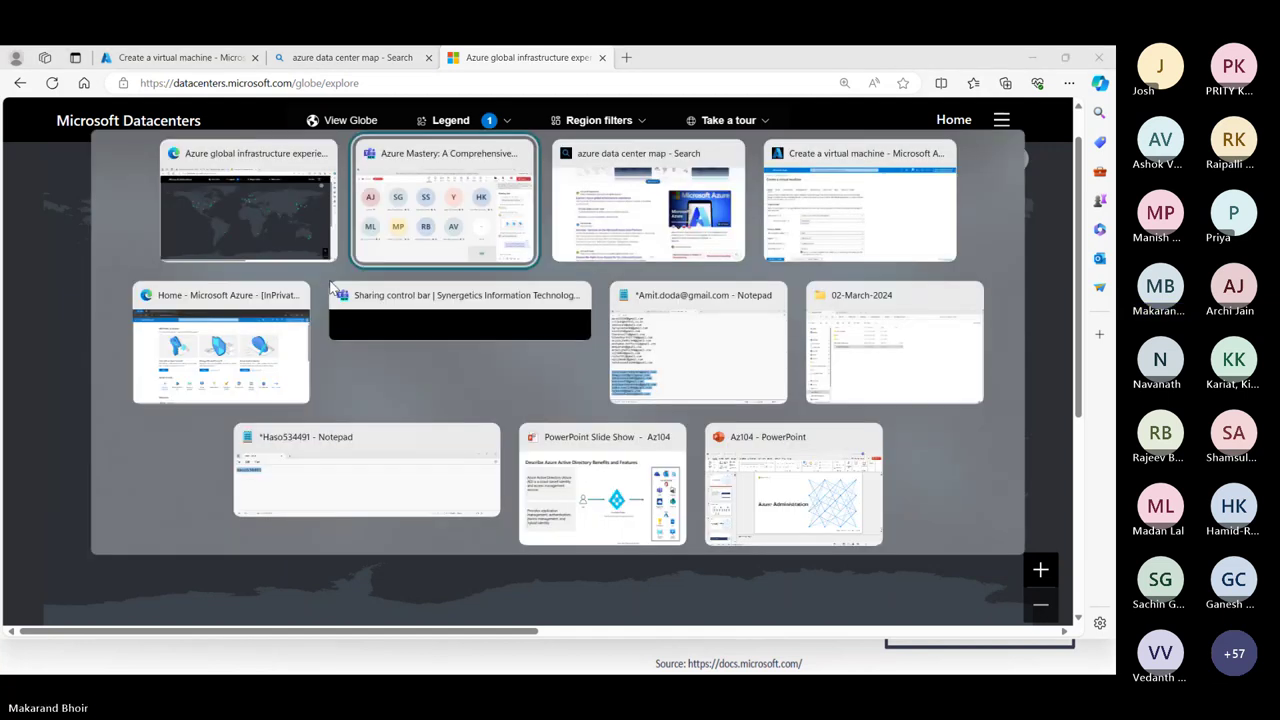
Change vmA's image from Ubuntu to Windows Server 2022 Datacenter: Azure Edition - x64 Gen2
{"action": "key", "text": "alt+Tab"}
{"action": "key", "text": "alt+Tab"}
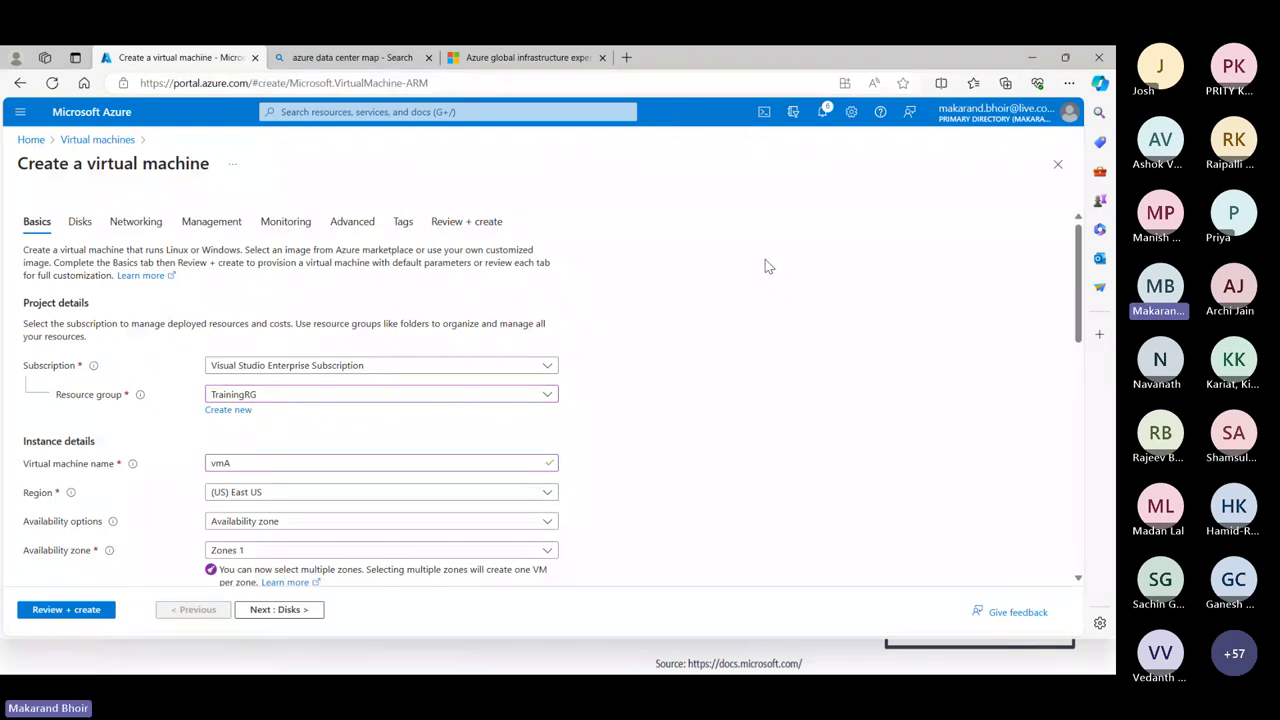
{"action": "scroll", "coordinate": [767, 270], "scroll_direction": "down", "scroll_amount": 1}
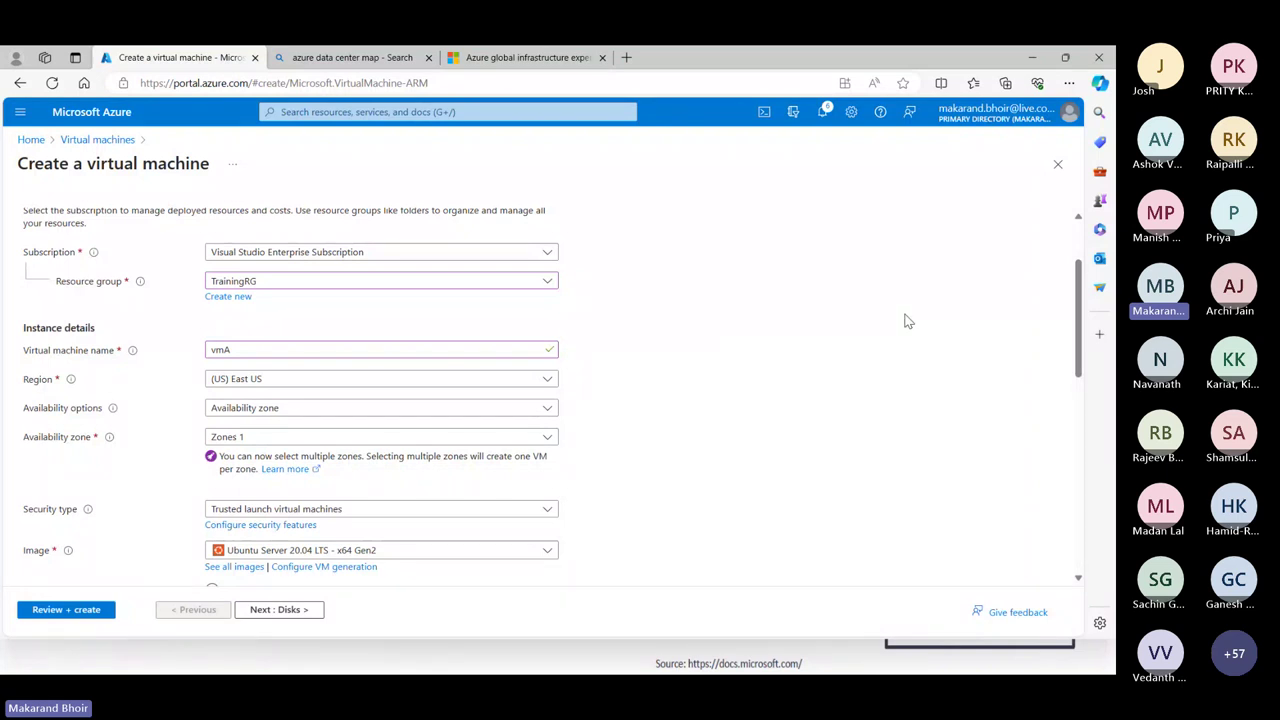
{"action": "left_click_drag", "start_coordinate": [1080, 288], "coordinate": [1082, 318]}
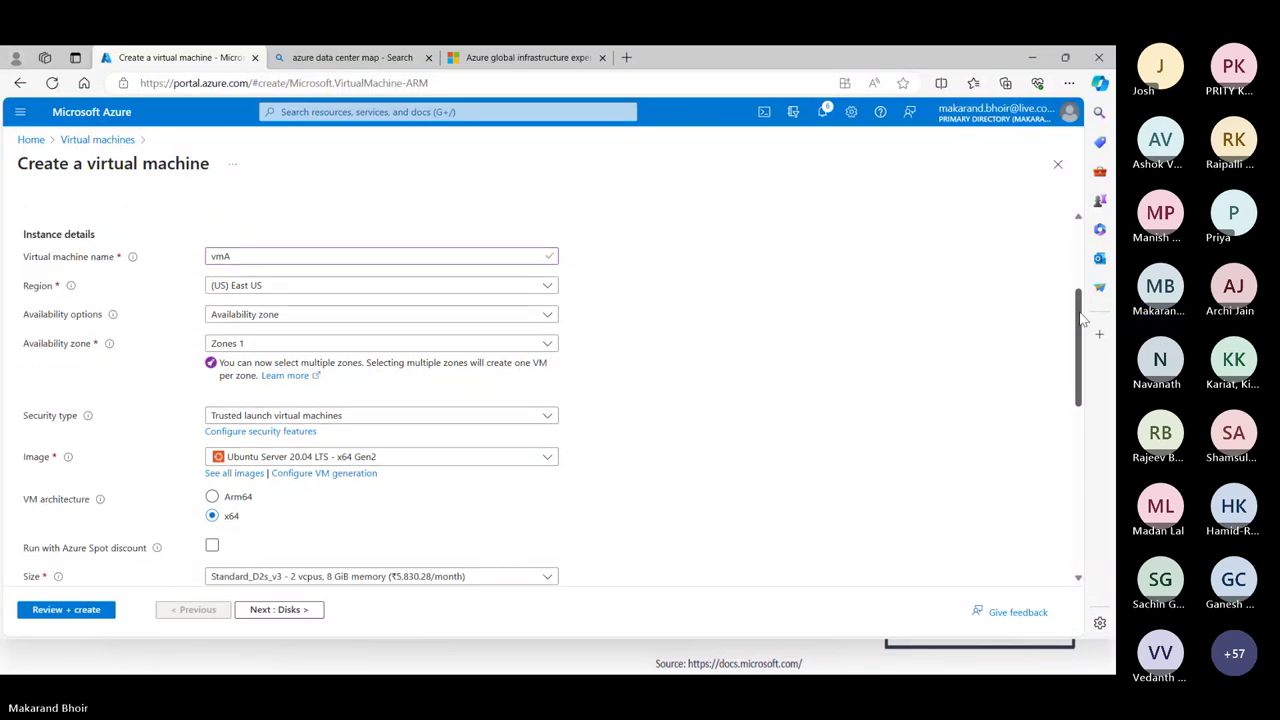
{"action": "scroll", "coordinate": [1082, 318], "scroll_direction": "down", "scroll_amount": 1}
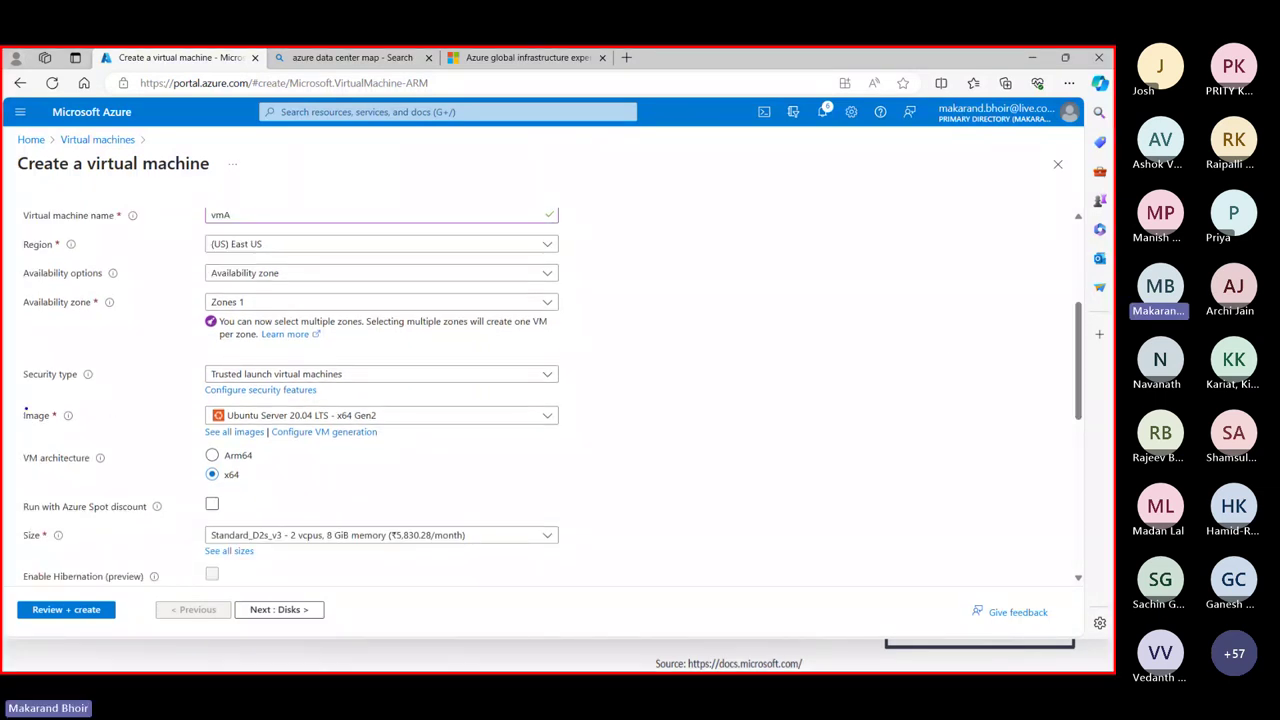
{"action": "mouse_move", "coordinate": [20, 396]}
{"action": "left_mouse_down"}
{"action": "mouse_move", "coordinate": [314, 437]}
{"action": "mouse_move", "coordinate": [605, 440]}
{"action": "left_mouse_up"}
{"action": "left_click_drag", "start_coordinate": [595, 363], "coordinate": [550, 406]}
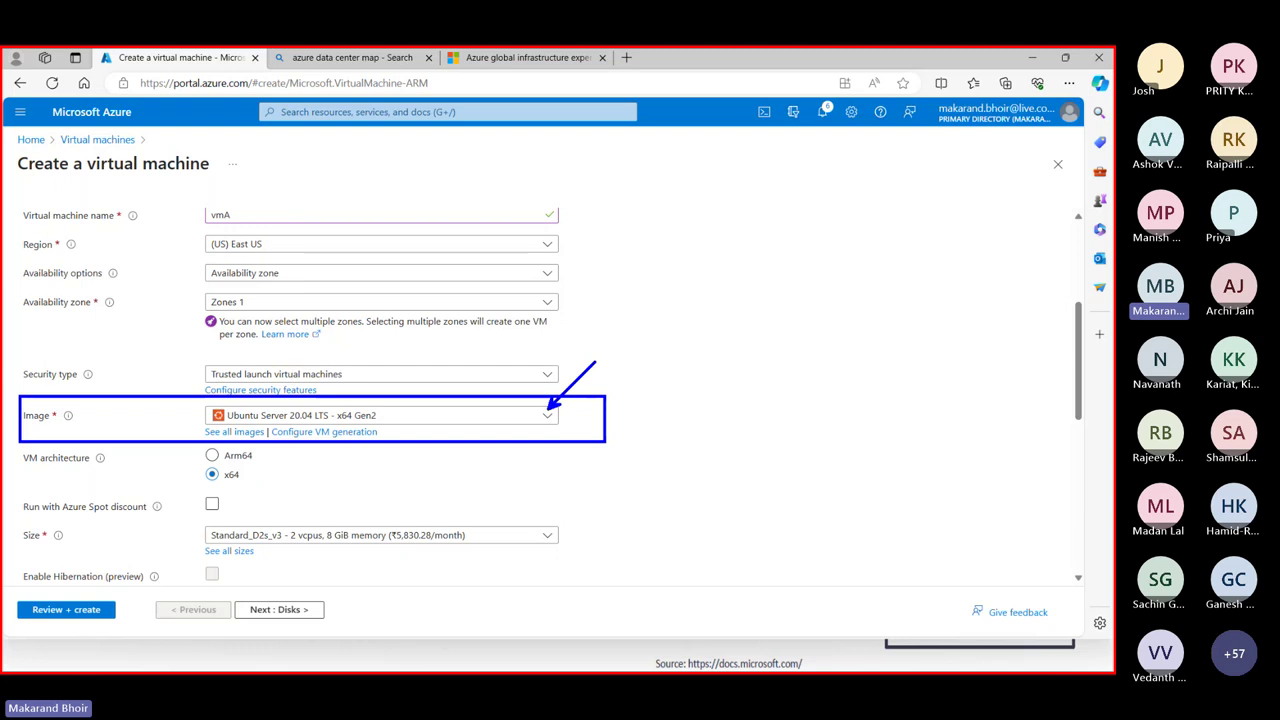
{"action": "left_click", "coordinate": [486, 423]}
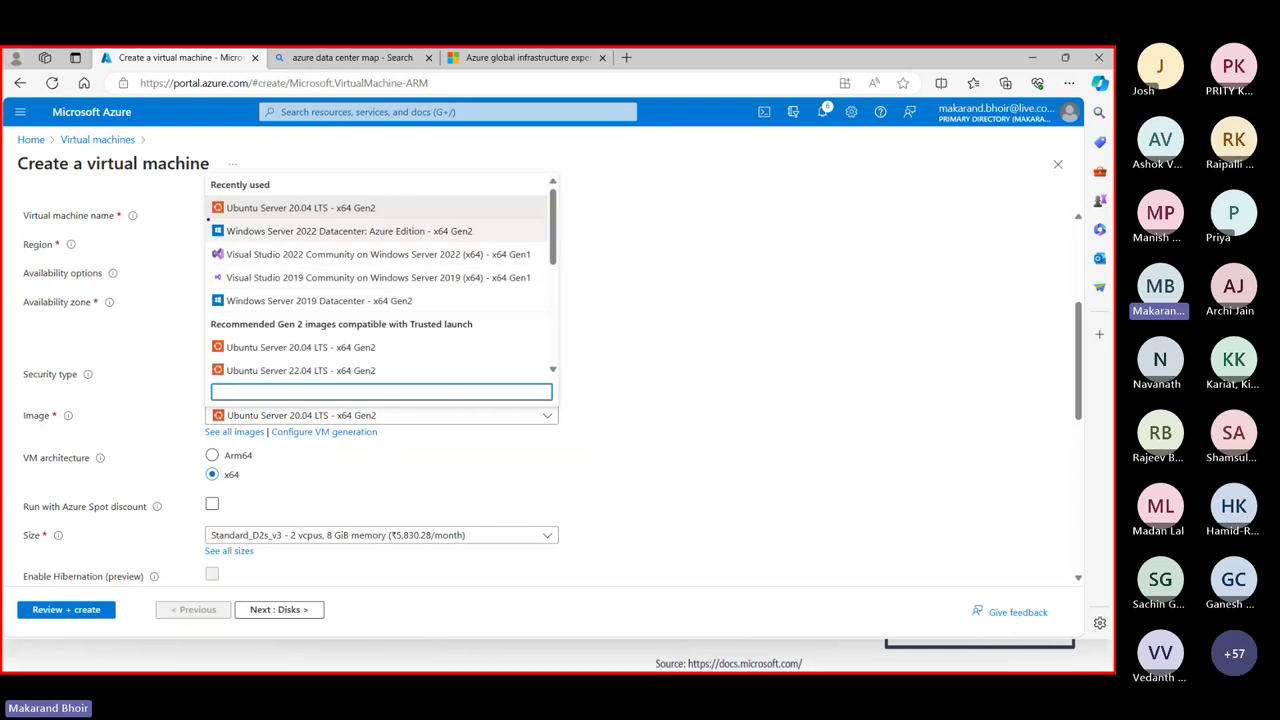
{"action": "mouse_move", "coordinate": [208, 220]}
{"action": "left_mouse_down"}
{"action": "mouse_move", "coordinate": [504, 247]}
{"action": "mouse_move", "coordinate": [488, 234]}
{"action": "left_mouse_up"}
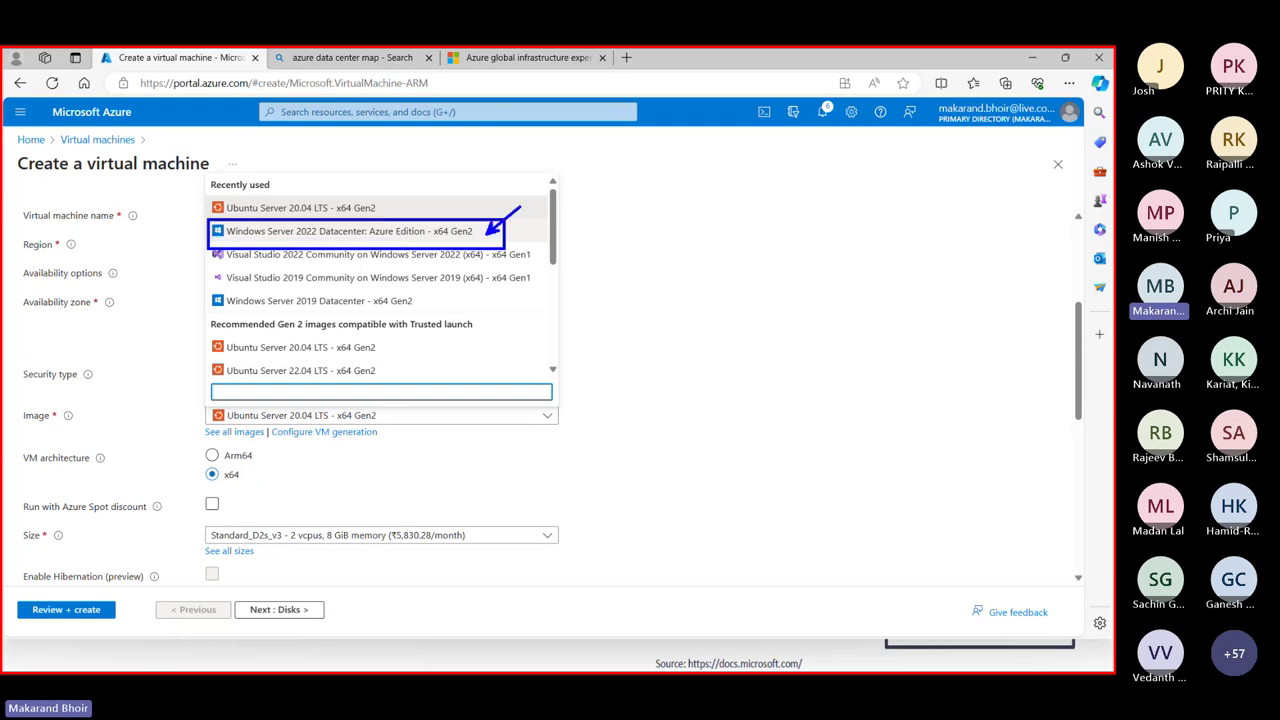
{"action": "key", "text": "Escape"}
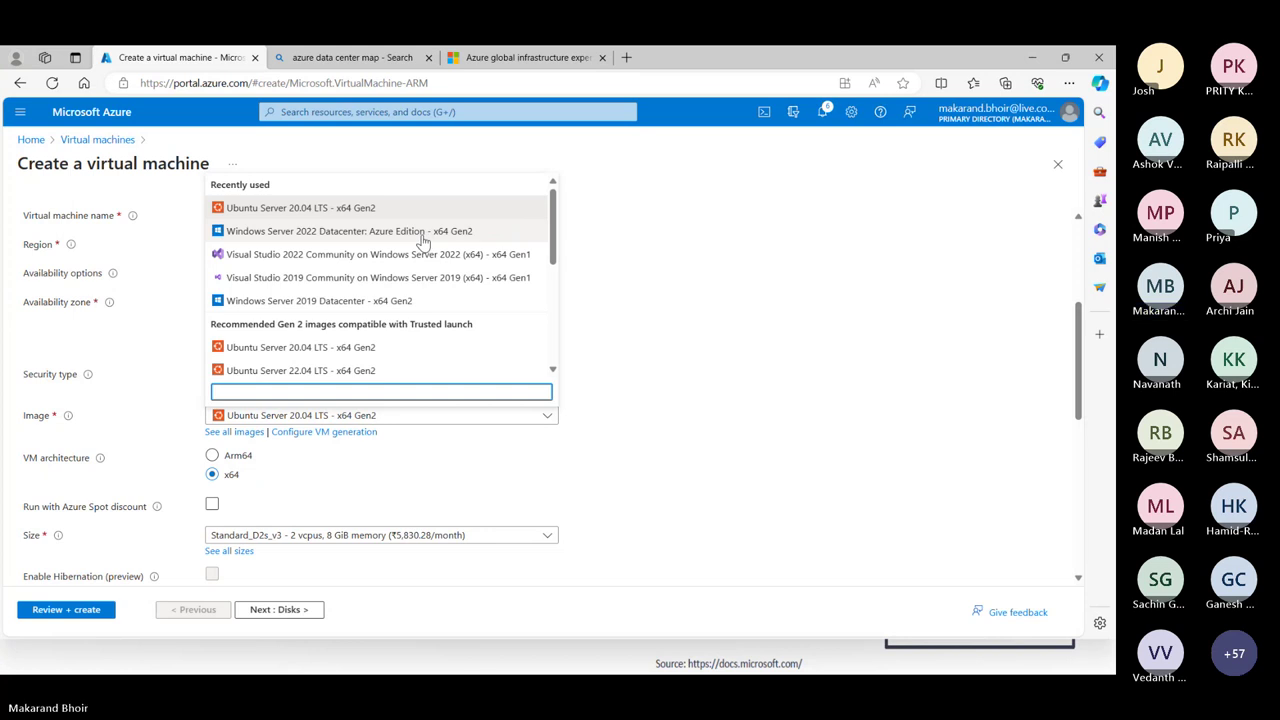
{"action": "left_click", "coordinate": [422, 236]}
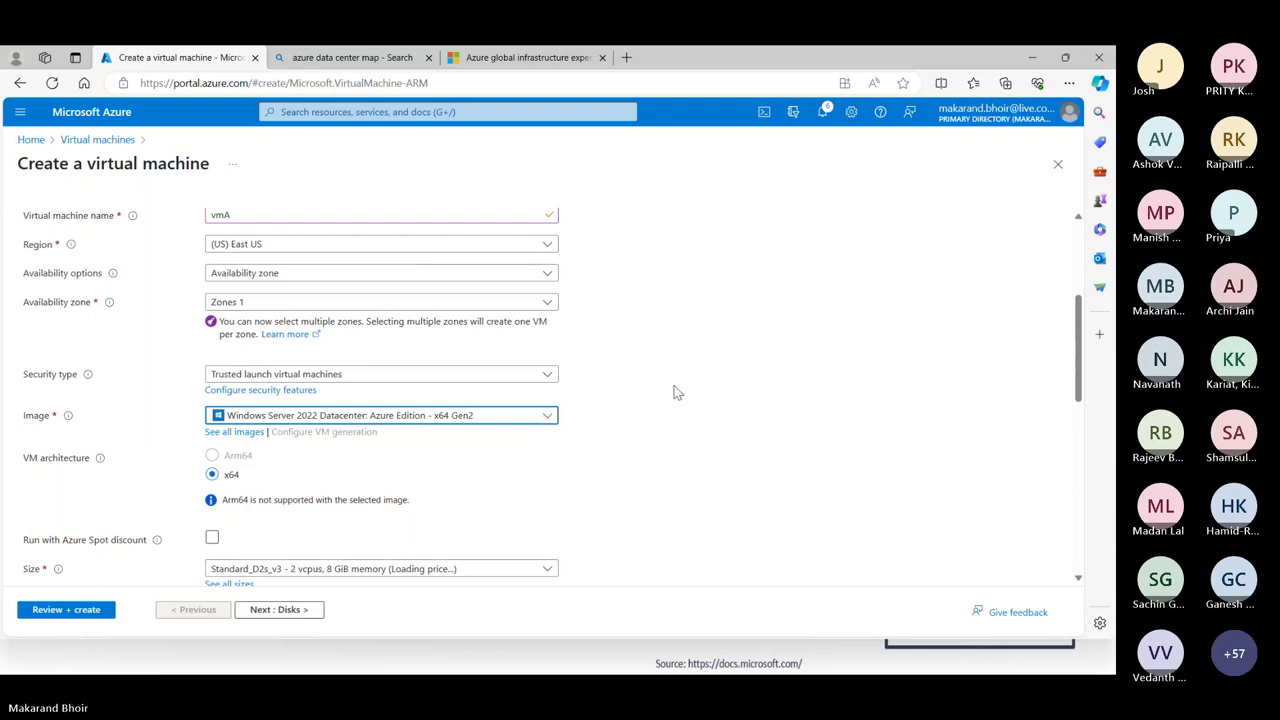
{"action": "scroll", "coordinate": [674, 392], "scroll_direction": "down", "scroll_amount": 2}
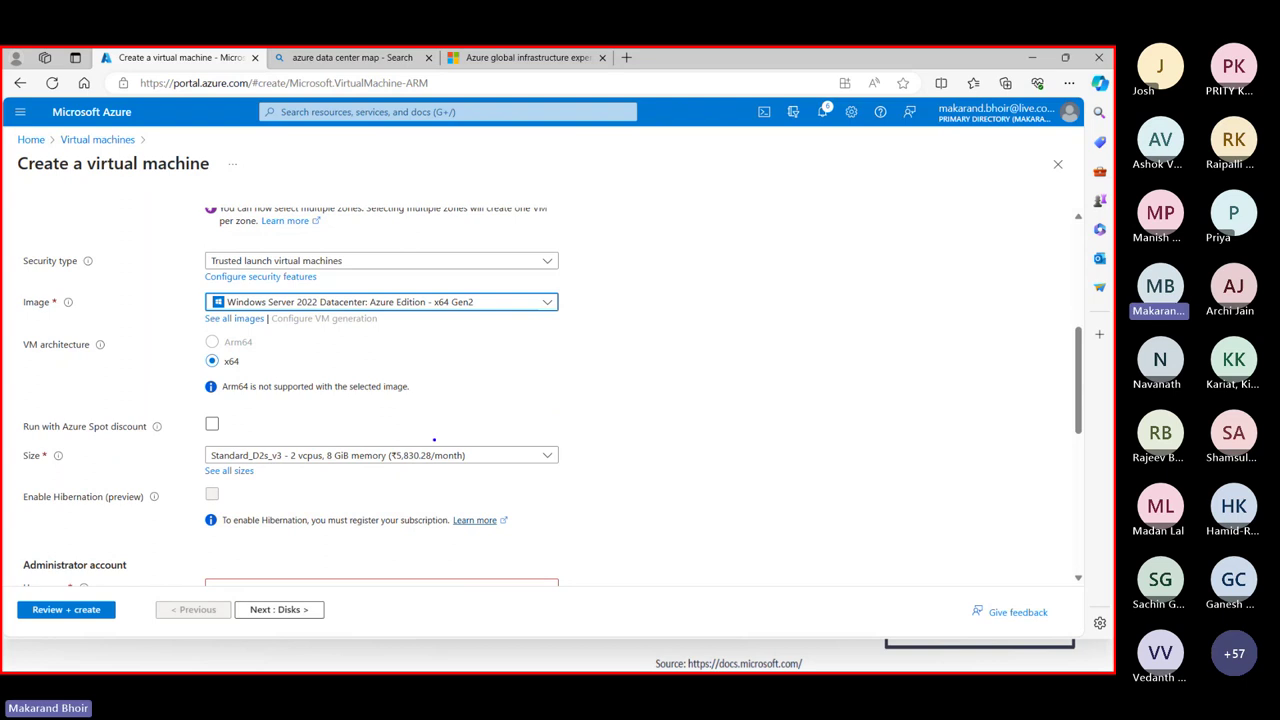
{"action": "mouse_move", "coordinate": [386, 443]}
{"action": "left_mouse_down"}
{"action": "mouse_move", "coordinate": [491, 471]}
{"action": "mouse_move", "coordinate": [498, 404]}
{"action": "left_mouse_up"}
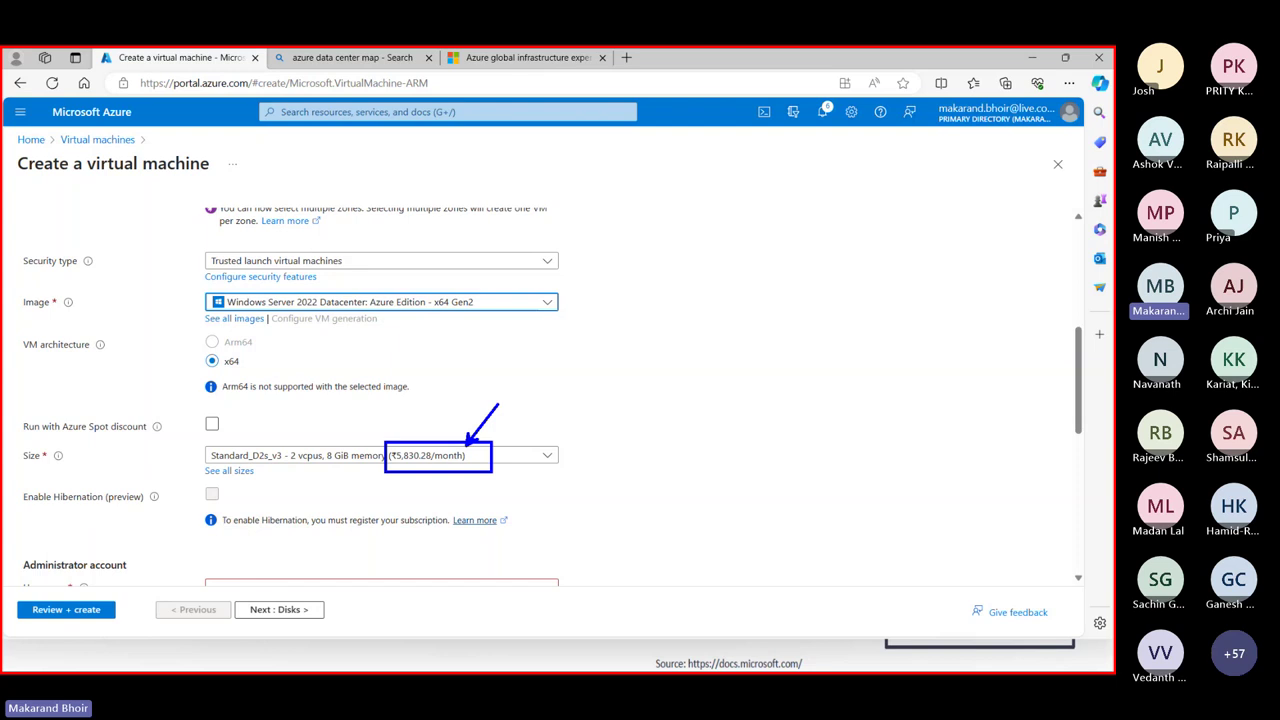
{"action": "mouse_move", "coordinate": [289, 465]}
{"action": "left_mouse_down"}
{"action": "mouse_move", "coordinate": [324, 465]}
{"action": "mouse_move", "coordinate": [300, 471]}
{"action": "left_mouse_up"}
{"action": "left_click_drag", "start_coordinate": [340, 463], "coordinate": [343, 464]}
{"action": "left_click_drag", "start_coordinate": [154, 471], "coordinate": [201, 471]}
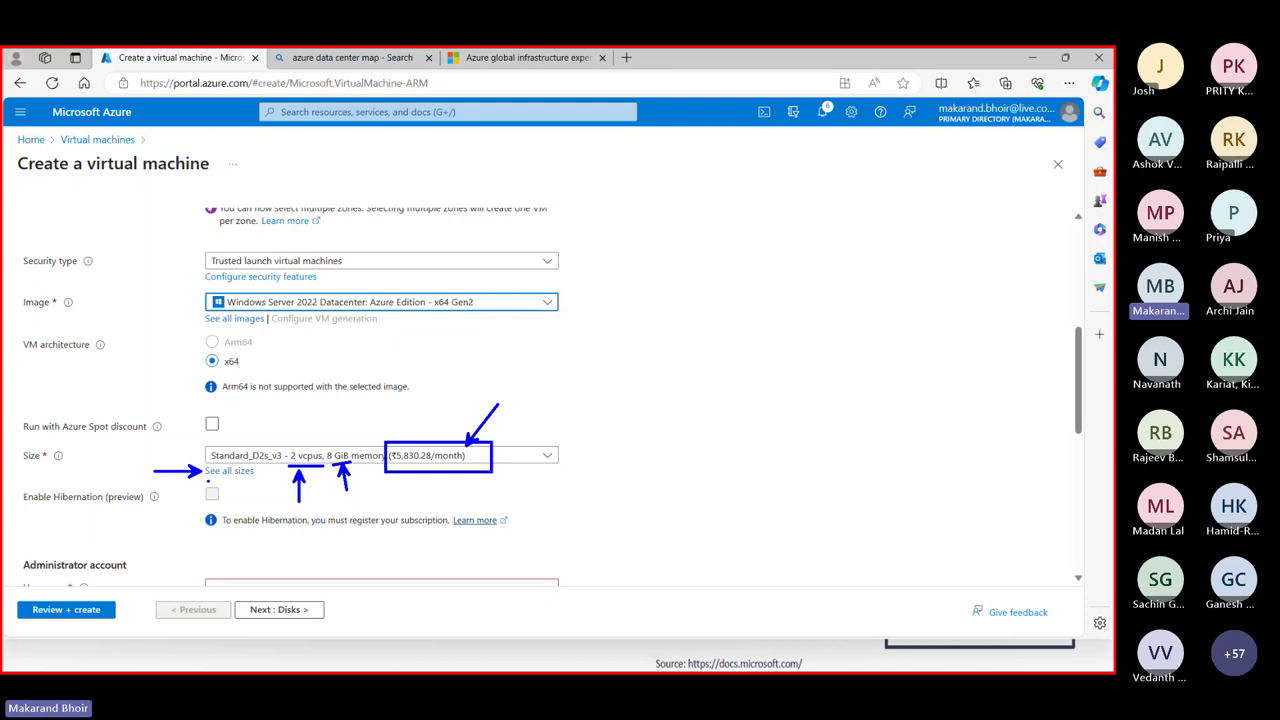
{"action": "left_click_drag", "start_coordinate": [208, 481], "coordinate": [263, 481]}
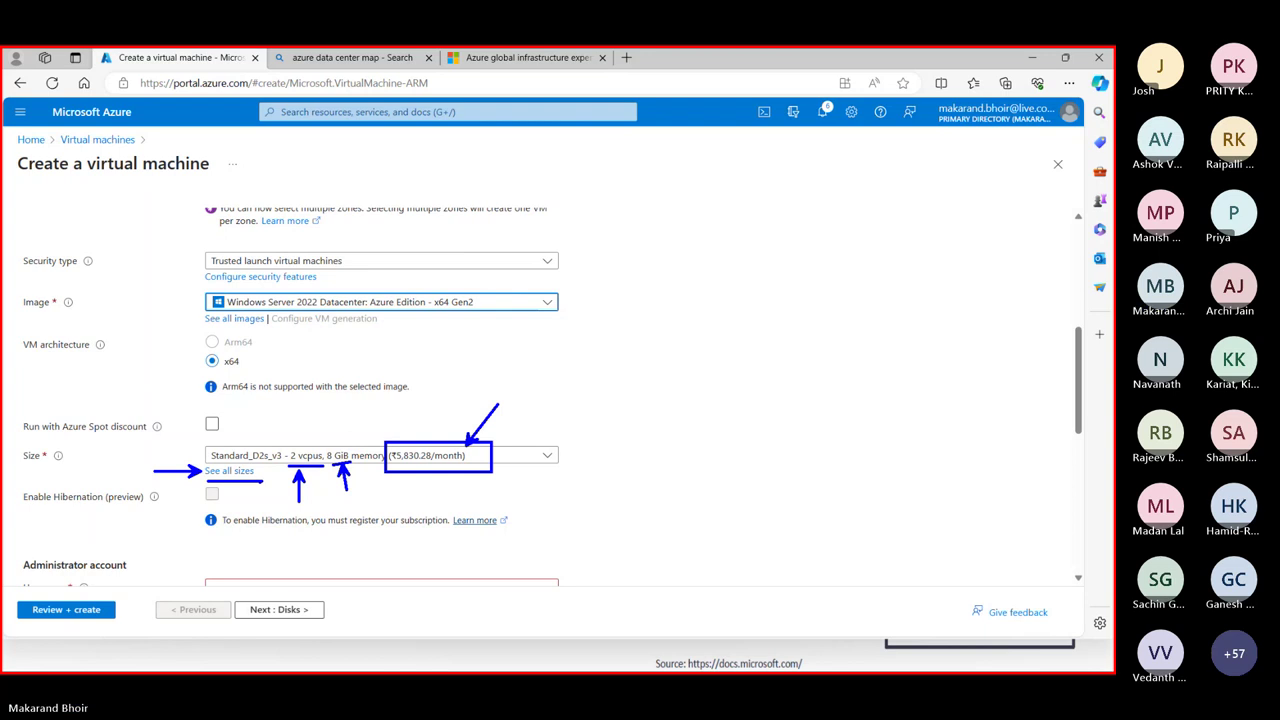
{"action": "key", "text": "Escape"}
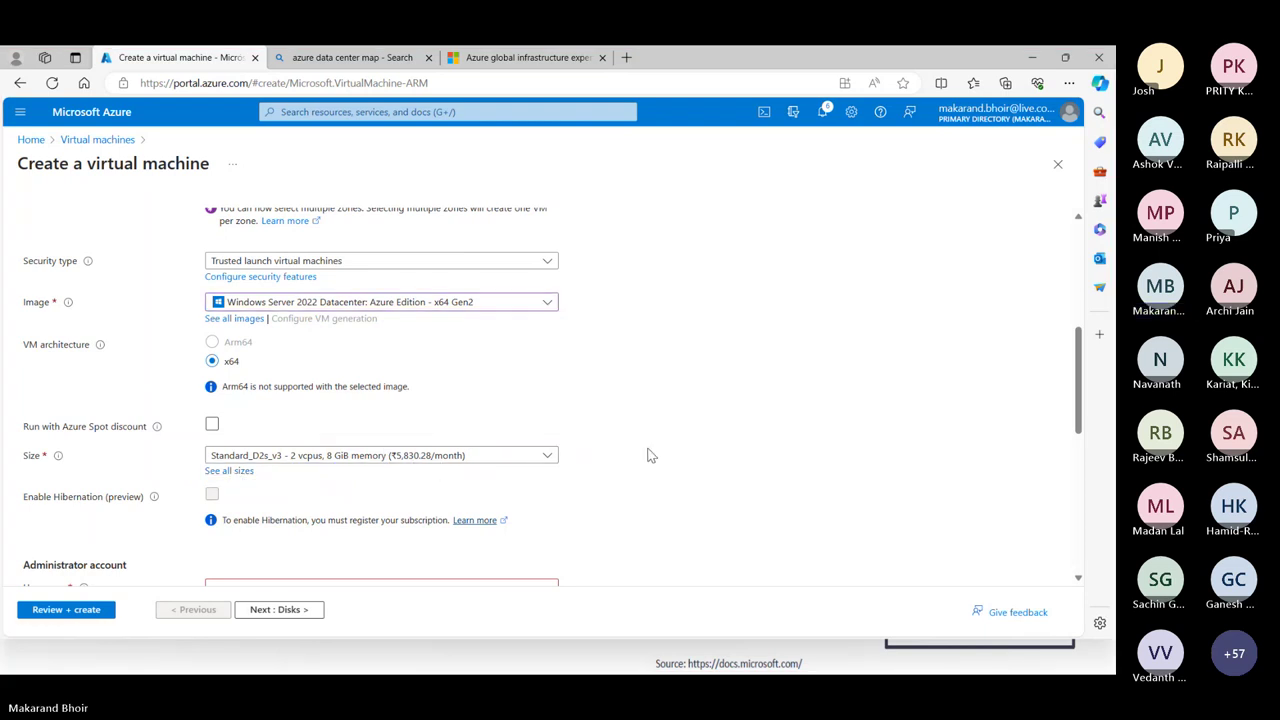
{"action": "scroll", "coordinate": [648, 456], "scroll_direction": "down", "scroll_amount": 3}
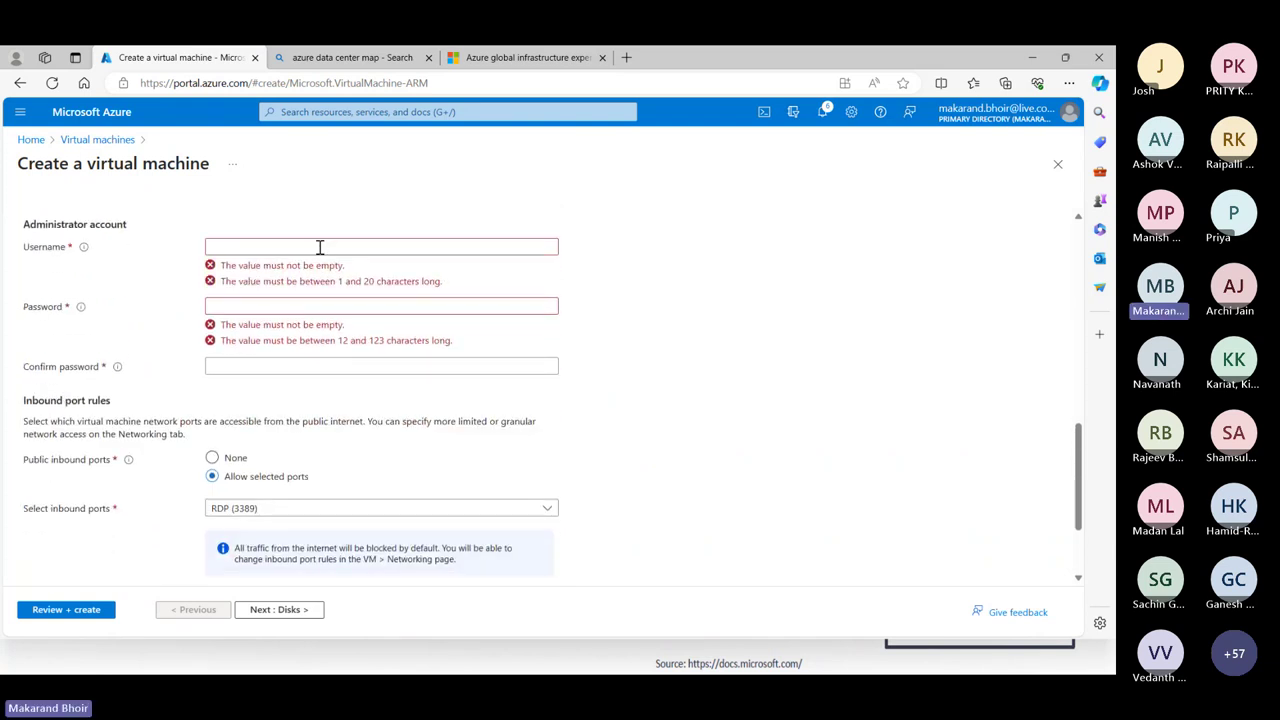
Enter the administrator username, then type and confirm the account password
{"action": "left_click", "coordinate": [320, 247]}
{"action": "type", "text": "makarand"}
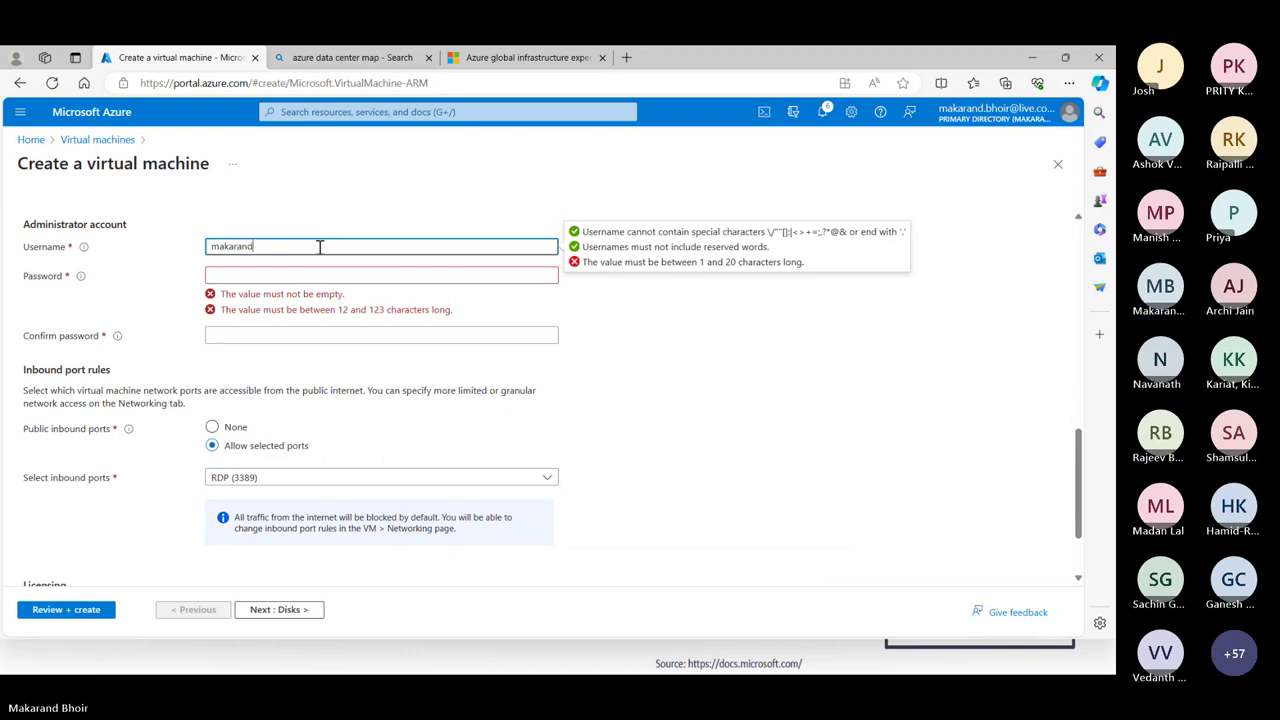
{"action": "key", "text": "Tab"}
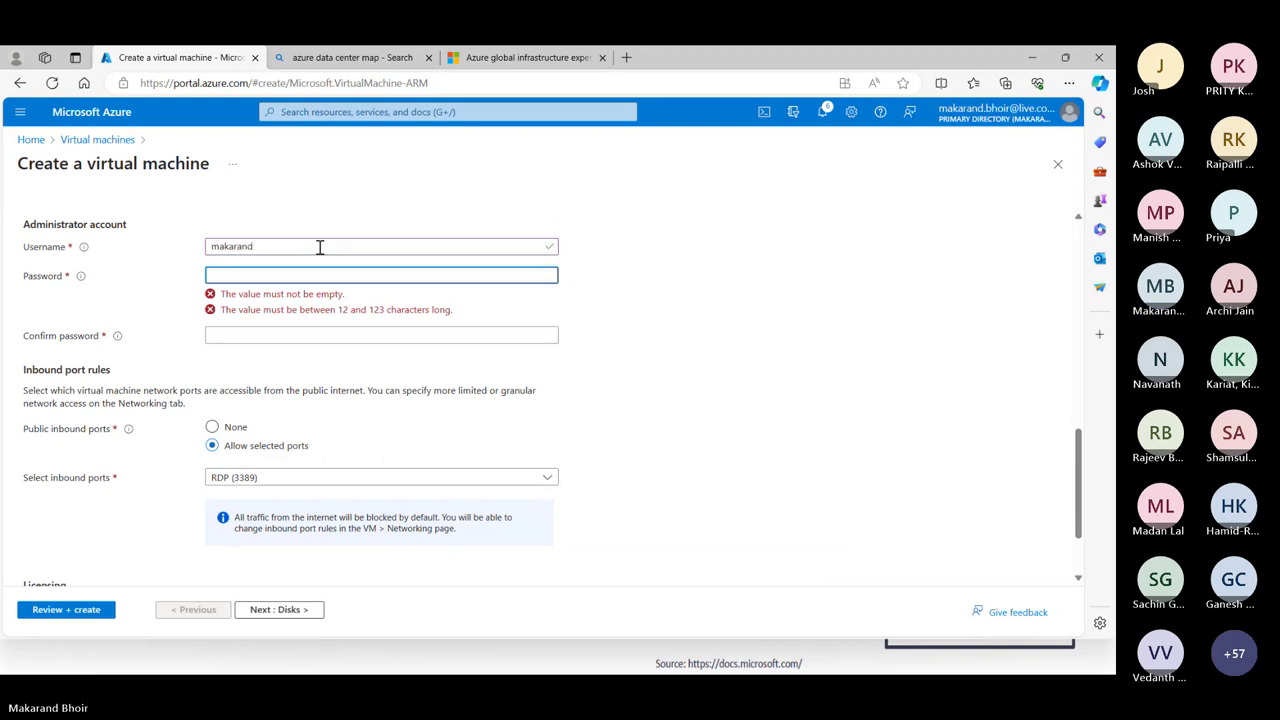
{"action": "type", "text": "••••••••••••"}
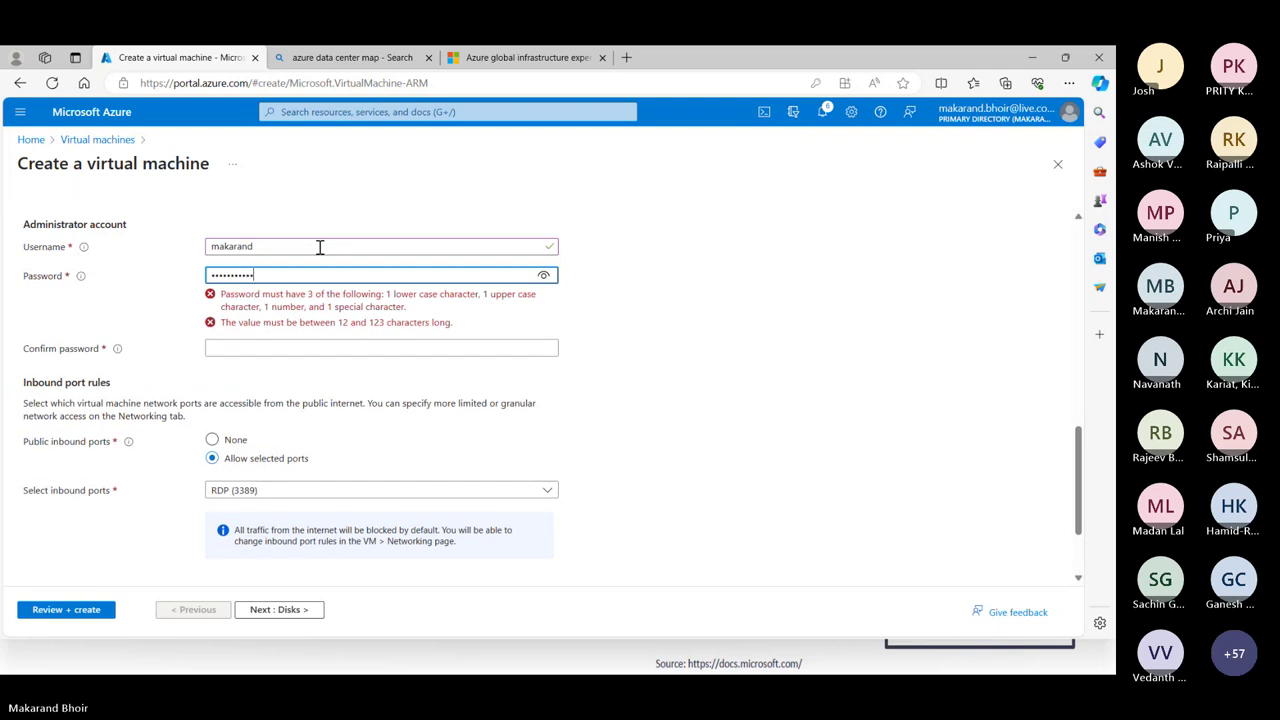
{"action": "key", "text": "Tab"}
{"action": "type", "text": "••••••"}
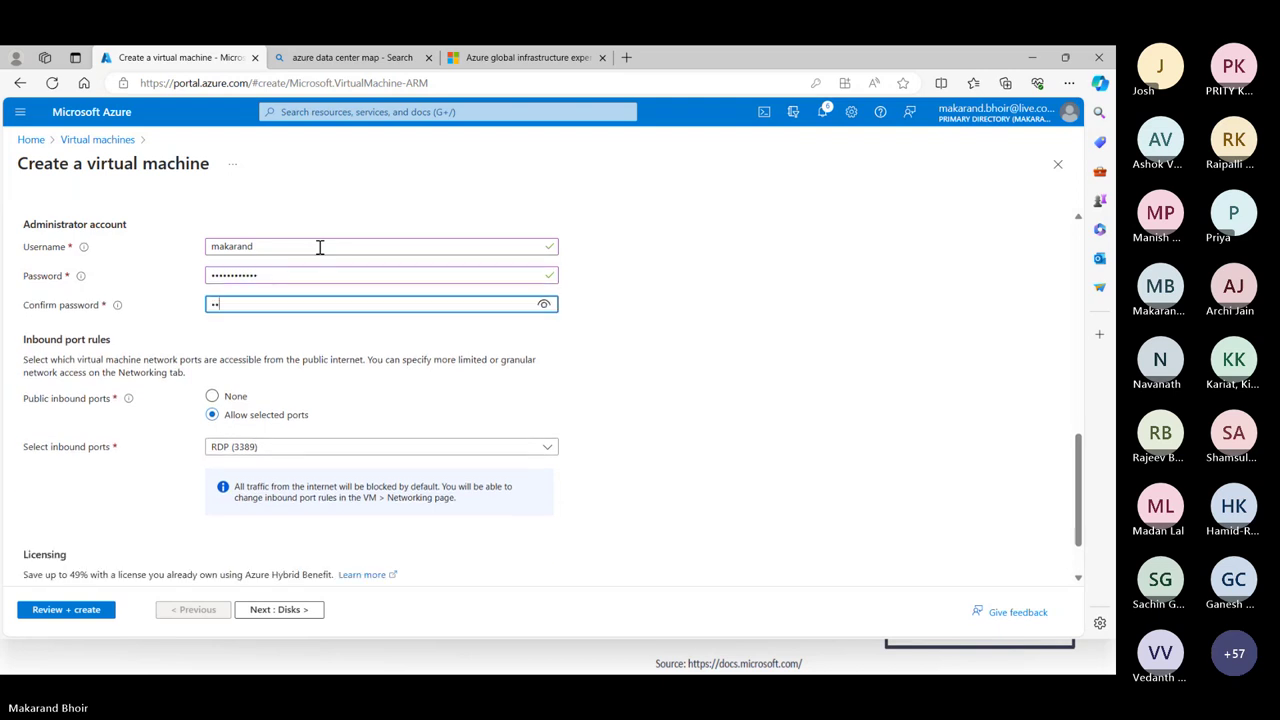
{"action": "type", "text": "•••••"}
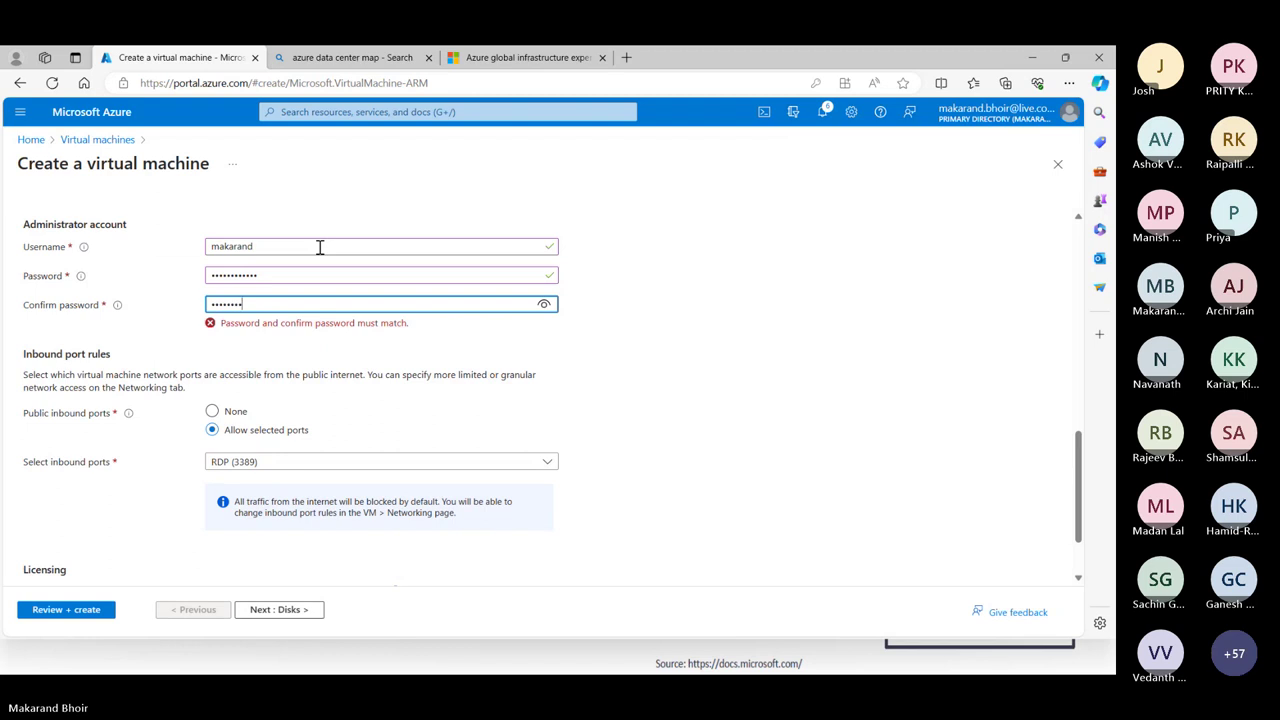
{"action": "type", "text": "•"}
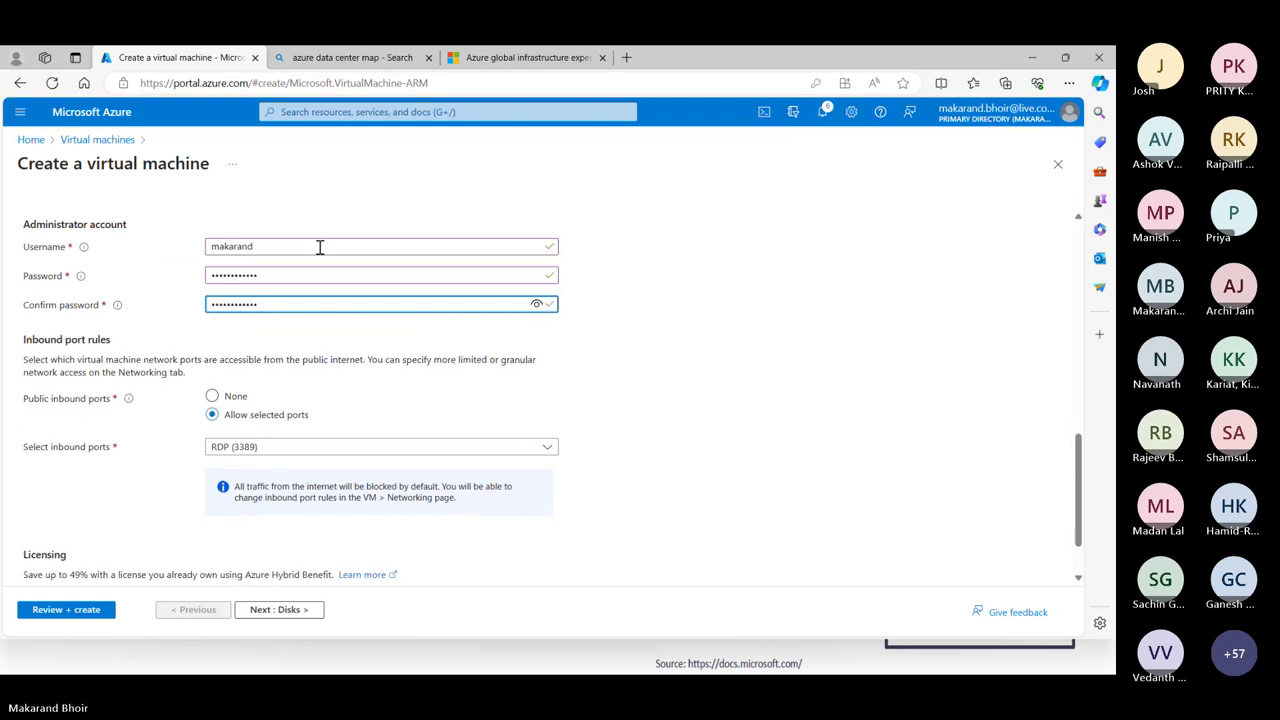
Highlight the inbound port rules, keeping Allow selected ports with RDP (3389)
{"action": "scroll", "coordinate": [606, 408], "scroll_direction": "down", "scroll_amount": 2}
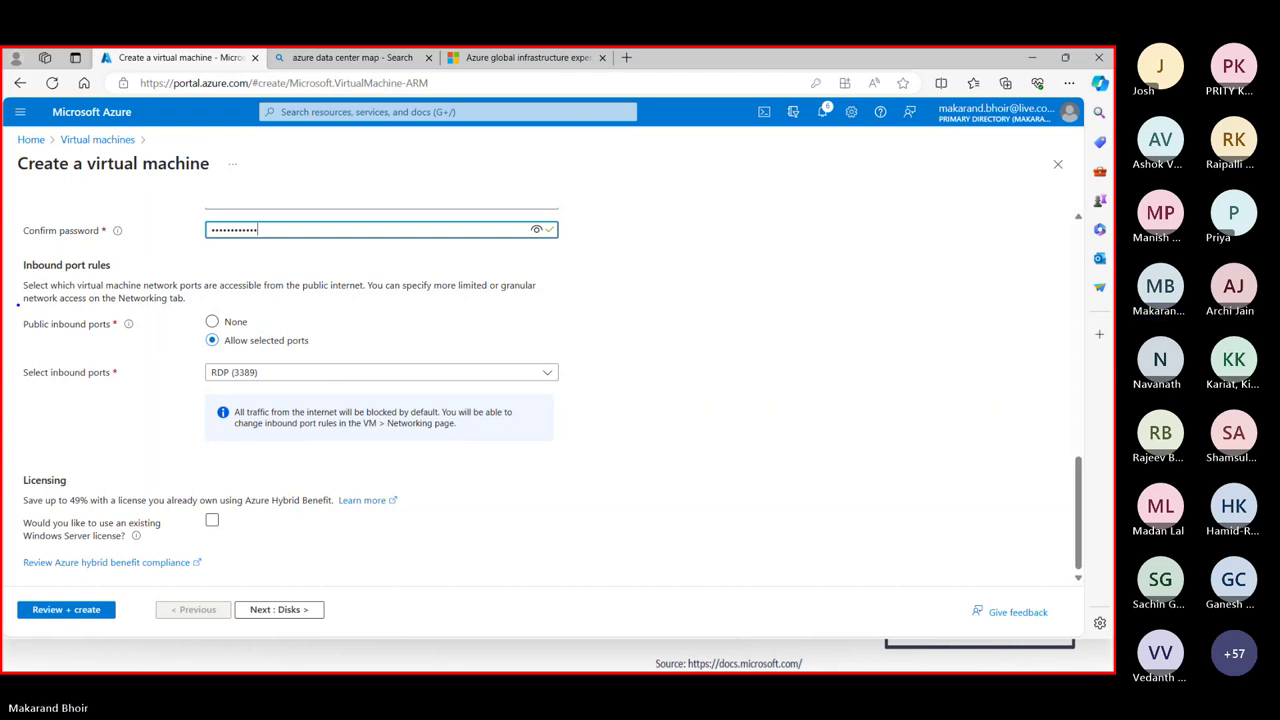
{"action": "mouse_move", "coordinate": [18, 303]}
{"action": "left_mouse_down"}
{"action": "mouse_move", "coordinate": [136, 340]}
{"action": "mouse_move", "coordinate": [631, 411]}
{"action": "mouse_move", "coordinate": [613, 402]}
{"action": "left_mouse_up"}
{"action": "left_click_drag", "start_coordinate": [369, 320], "coordinate": [294, 369]}
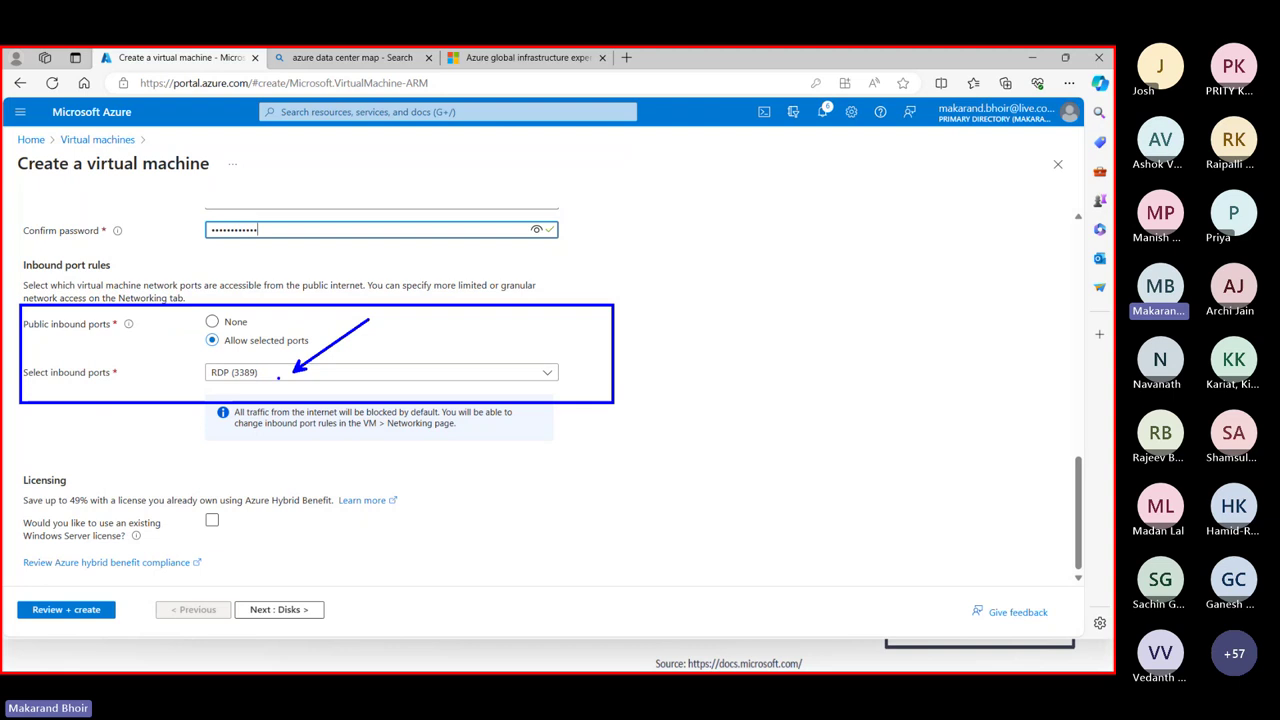
Annotate the inbound ports choice, then briefly search Windows for 'remo' and return to the form
{"action": "mouse_move", "coordinate": [206, 374]}
{"action": "left_mouse_down"}
{"action": "mouse_move", "coordinate": [172, 378]}
{"action": "mouse_move", "coordinate": [207, 373]}
{"action": "mouse_move", "coordinate": [195, 391]}
{"action": "left_mouse_up"}
{"action": "key", "text": "super"}
{"action": "type", "text": "remo"}
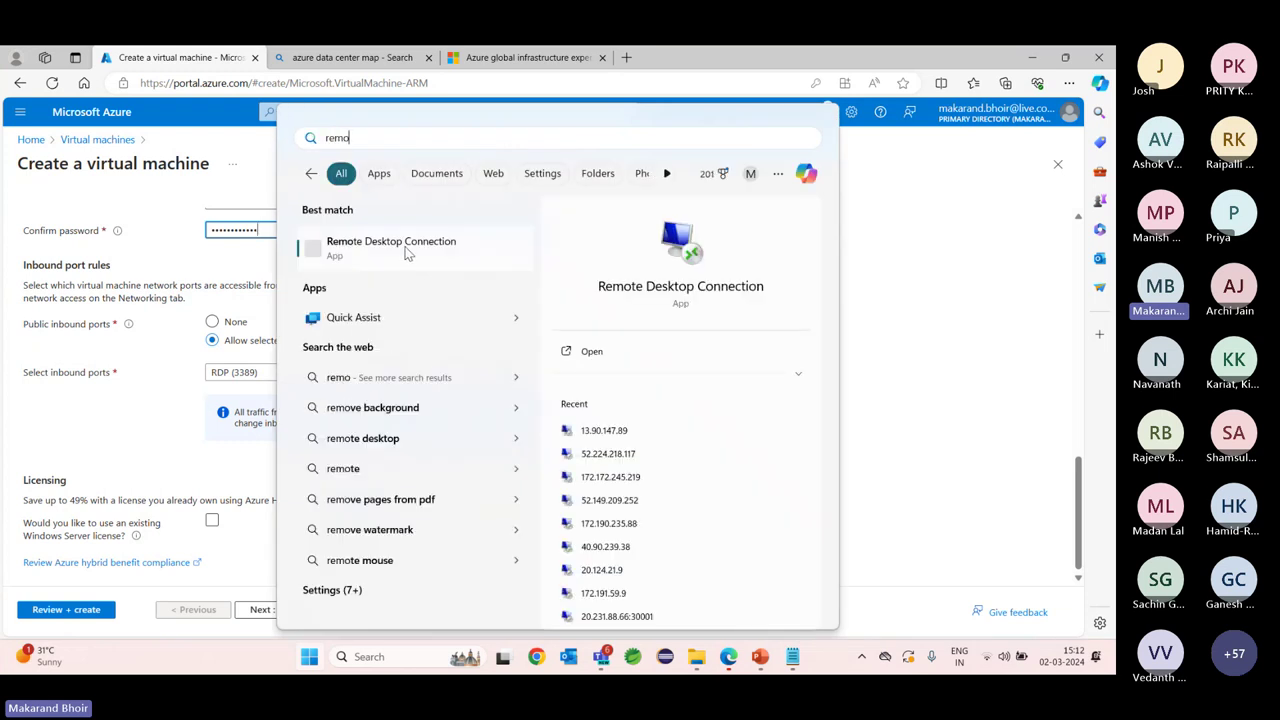
{"action": "left_click", "coordinate": [155, 407]}
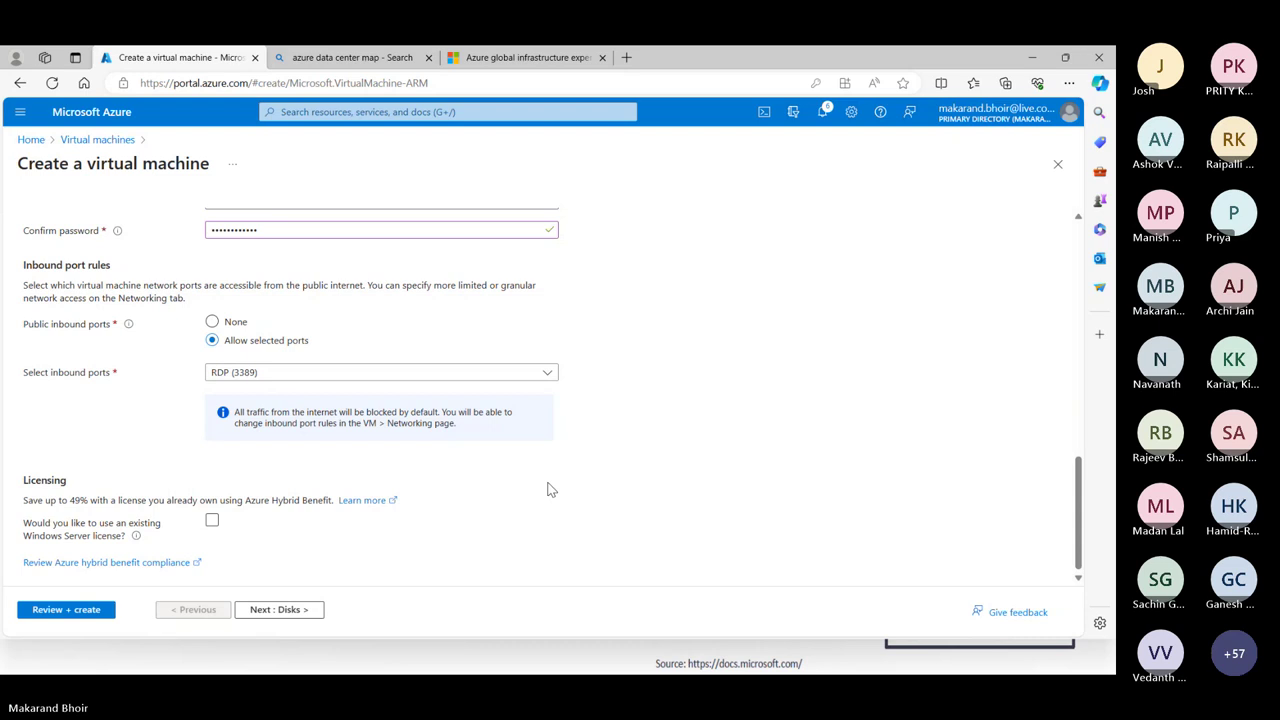
Show the VM's Networking settings with vnetA, the default subnet and a new vmA-ip
{"action": "scroll", "coordinate": [548, 490], "scroll_direction": "up", "scroll_amount": 10}
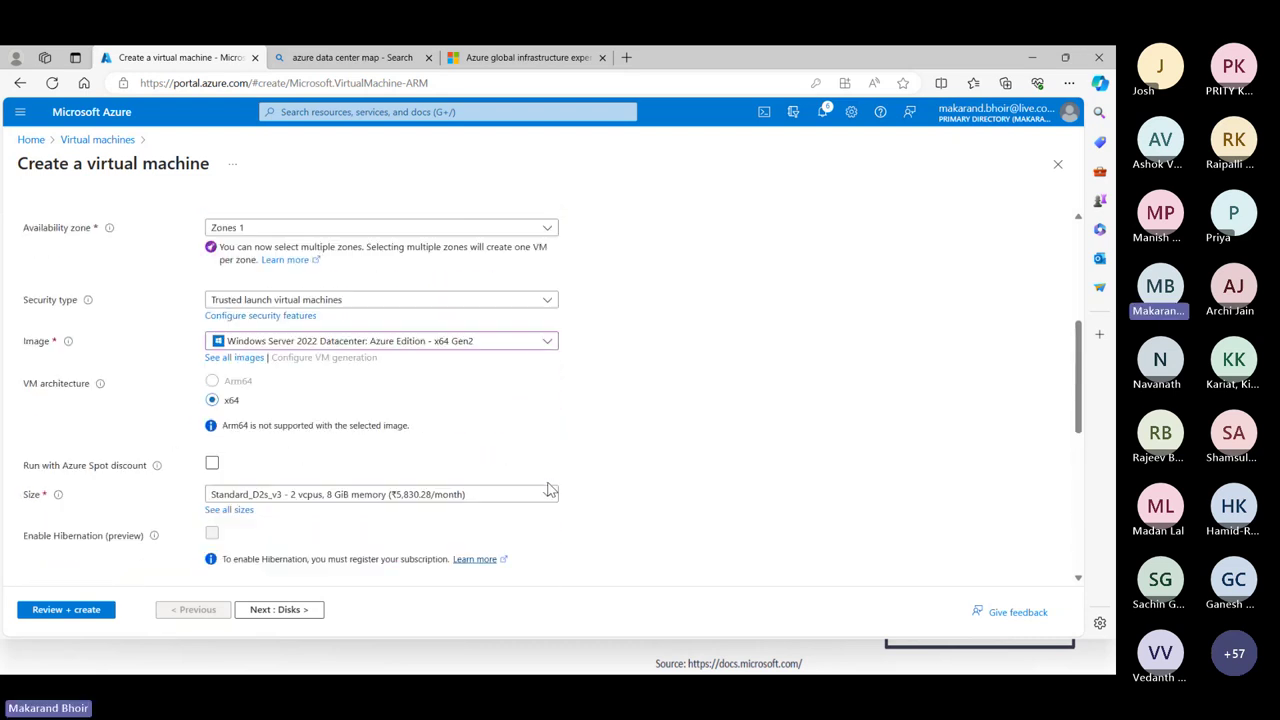
{"action": "scroll", "coordinate": [548, 490], "scroll_direction": "up", "scroll_amount": 3}
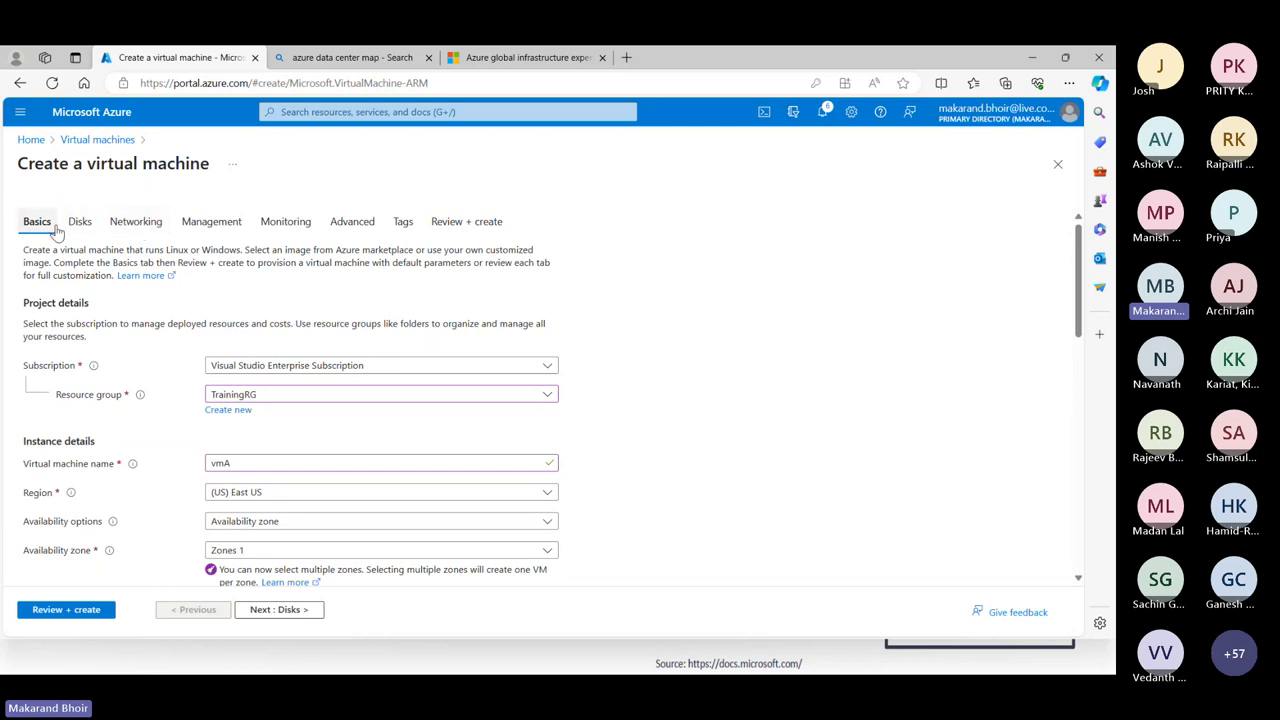
{"action": "left_click", "coordinate": [127, 224]}
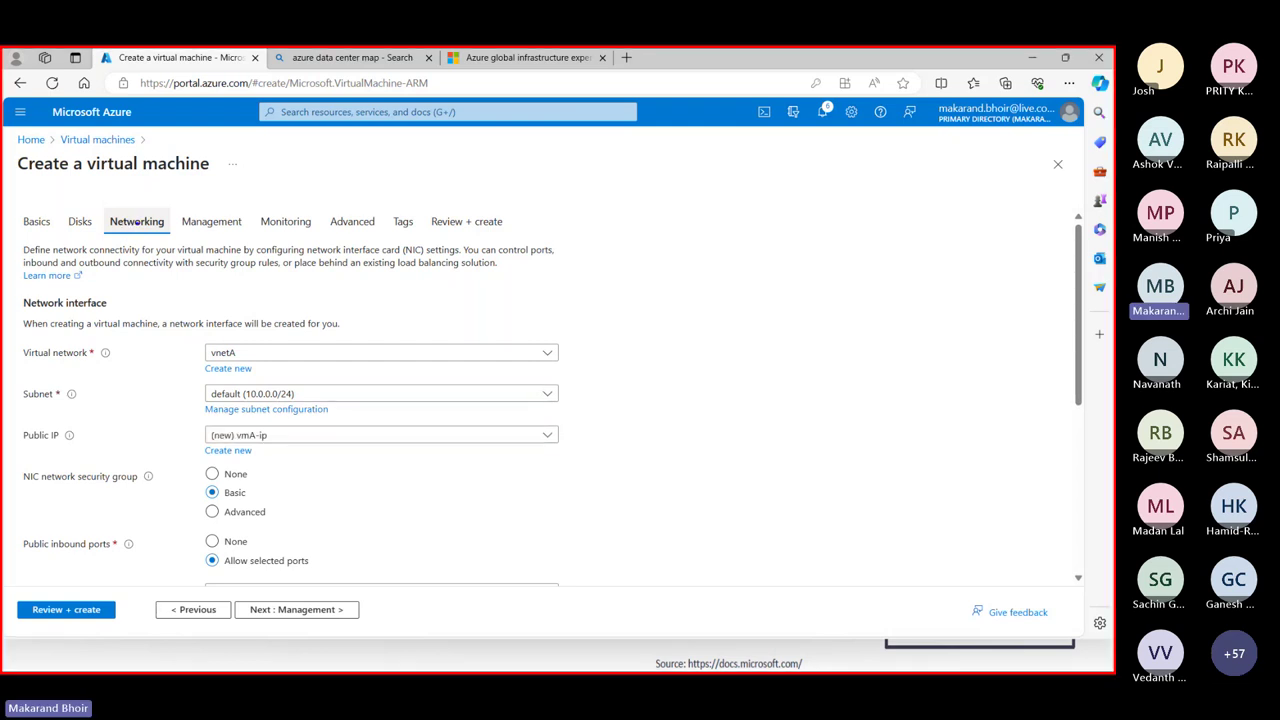
Point out vnetA and vnetB, select vnetA as the virtual network, and review the inbound ports
{"action": "mouse_move", "coordinate": [20, 328]}
{"action": "left_mouse_down"}
{"action": "mouse_move", "coordinate": [323, 378]}
{"action": "mouse_move", "coordinate": [623, 386]}
{"action": "mouse_move", "coordinate": [573, 381]}
{"action": "left_mouse_up"}
{"action": "left_click_drag", "start_coordinate": [460, 280], "coordinate": [400, 344]}
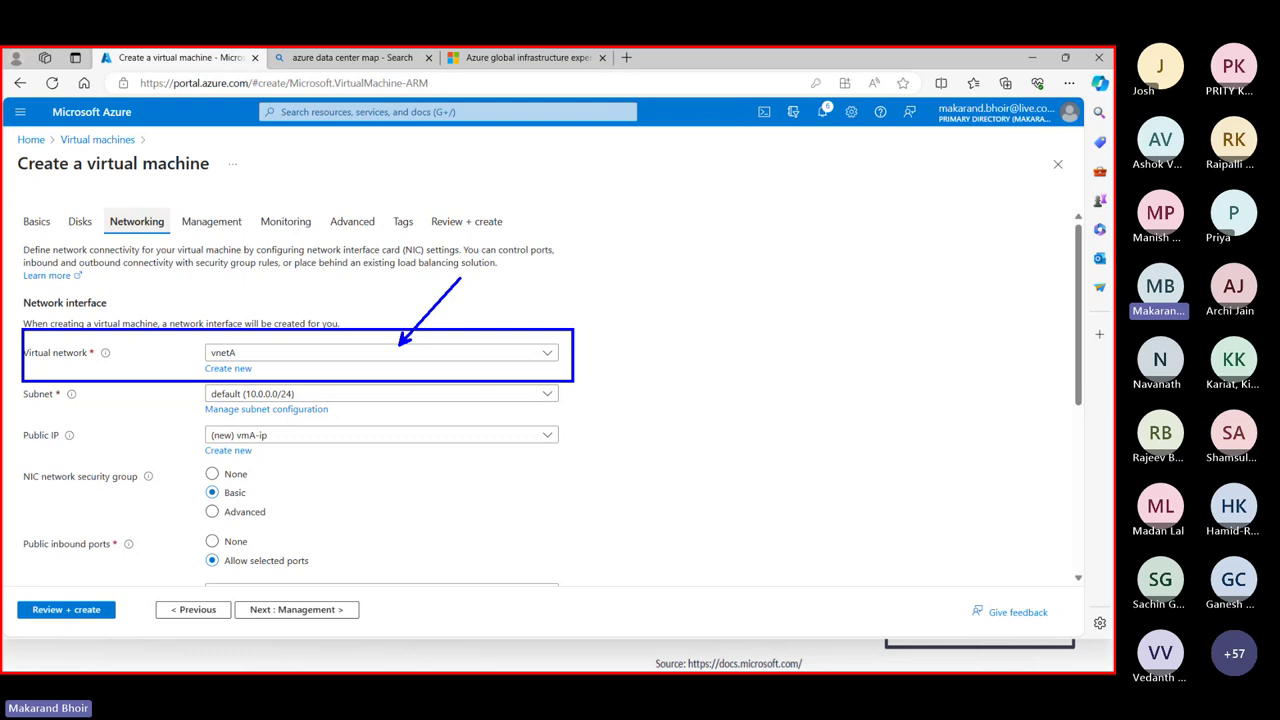
{"action": "left_click", "coordinate": [403, 355]}
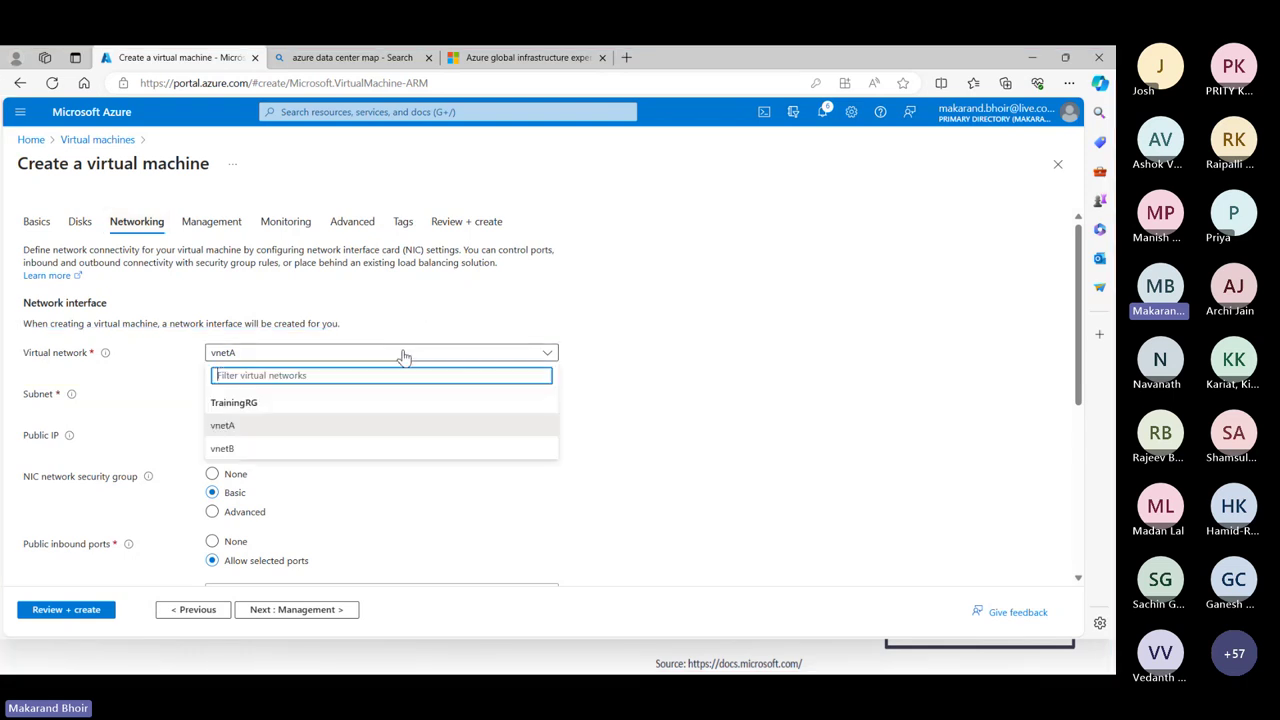
{"action": "left_click_drag", "start_coordinate": [290, 385], "coordinate": [265, 423]}
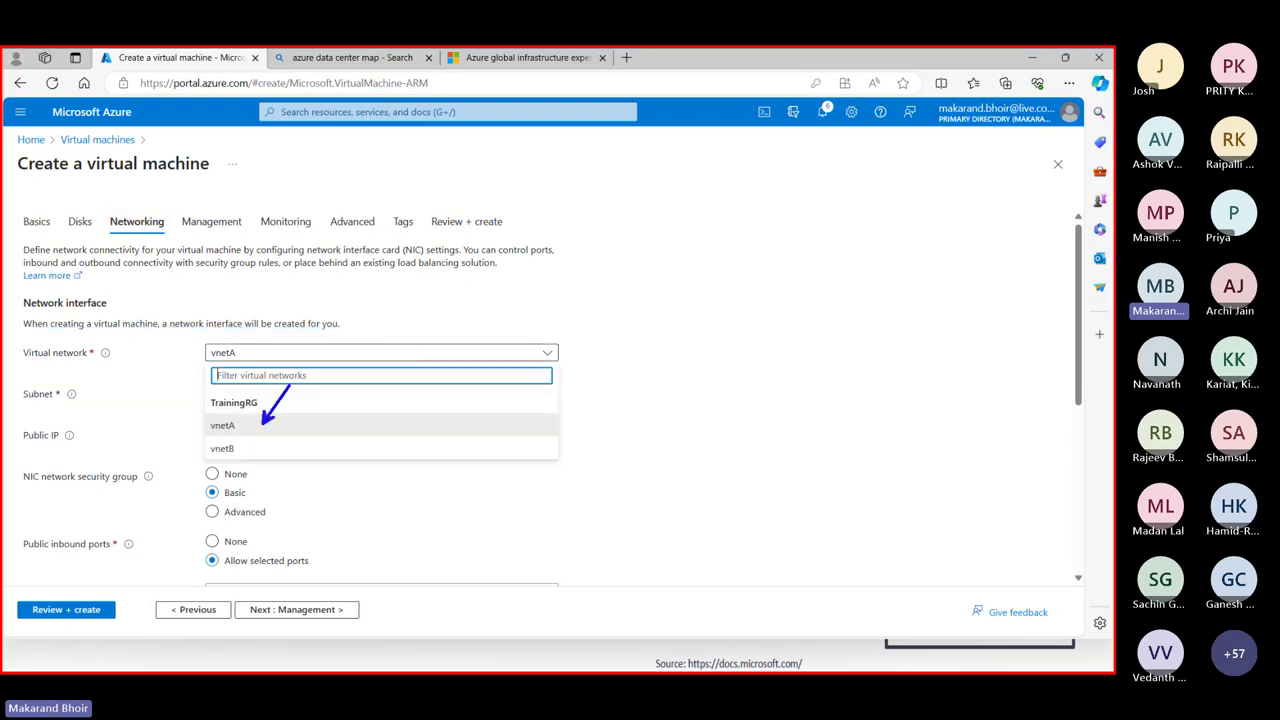
{"action": "left_click_drag", "start_coordinate": [278, 472], "coordinate": [263, 450]}
{"action": "key", "text": "Escape"}
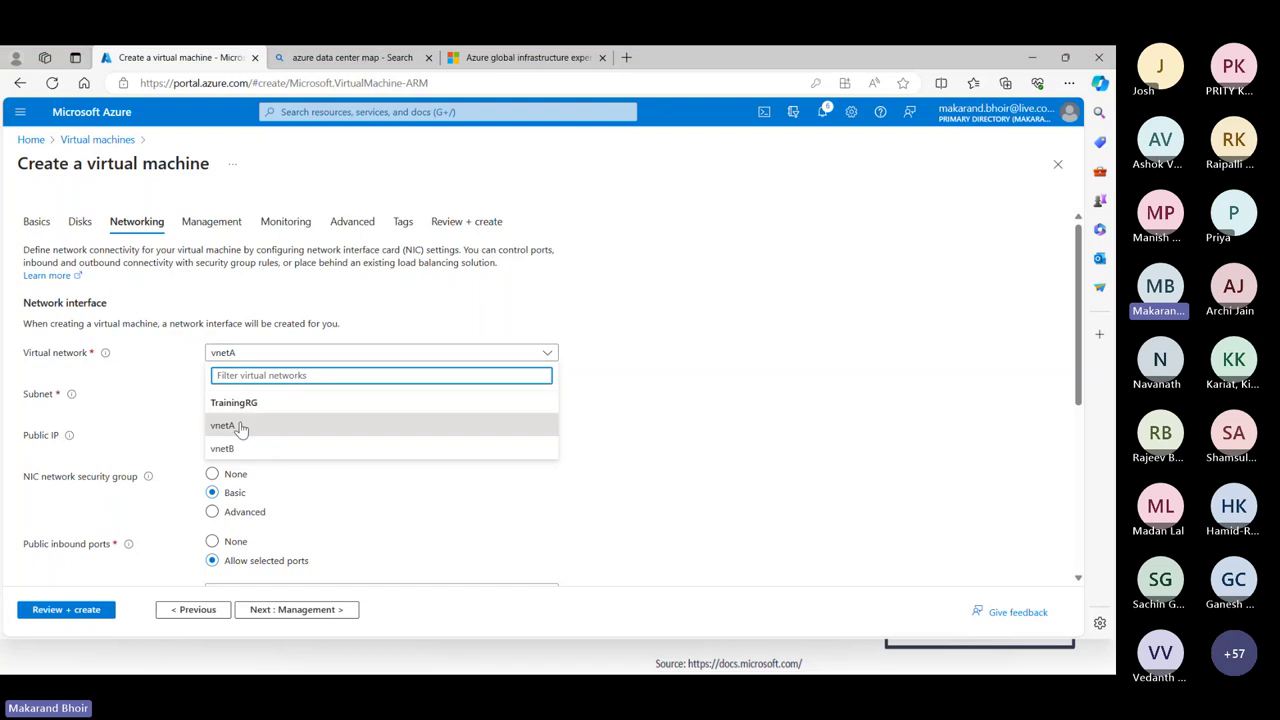
{"action": "left_click", "coordinate": [240, 429]}
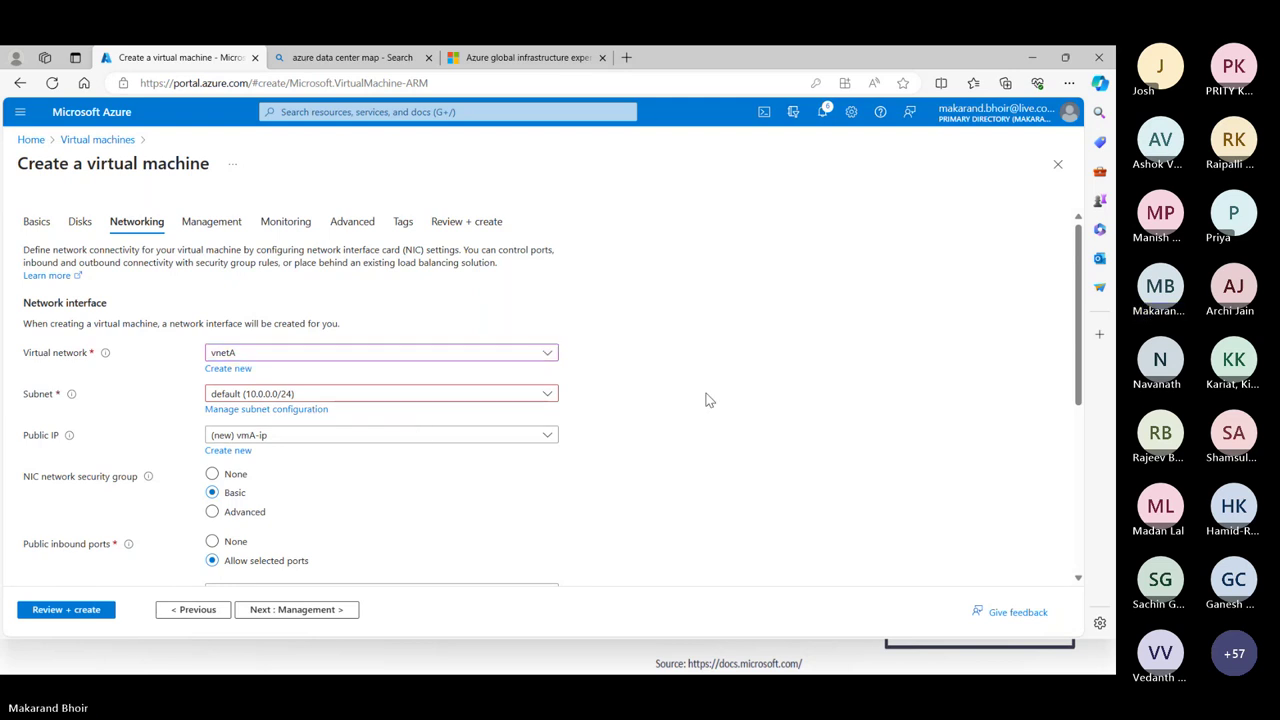
{"action": "scroll", "coordinate": [705, 400], "scroll_direction": "down", "scroll_amount": 2}
{"action": "scroll", "coordinate": [705, 400], "scroll_direction": "down", "scroll_amount": 1}
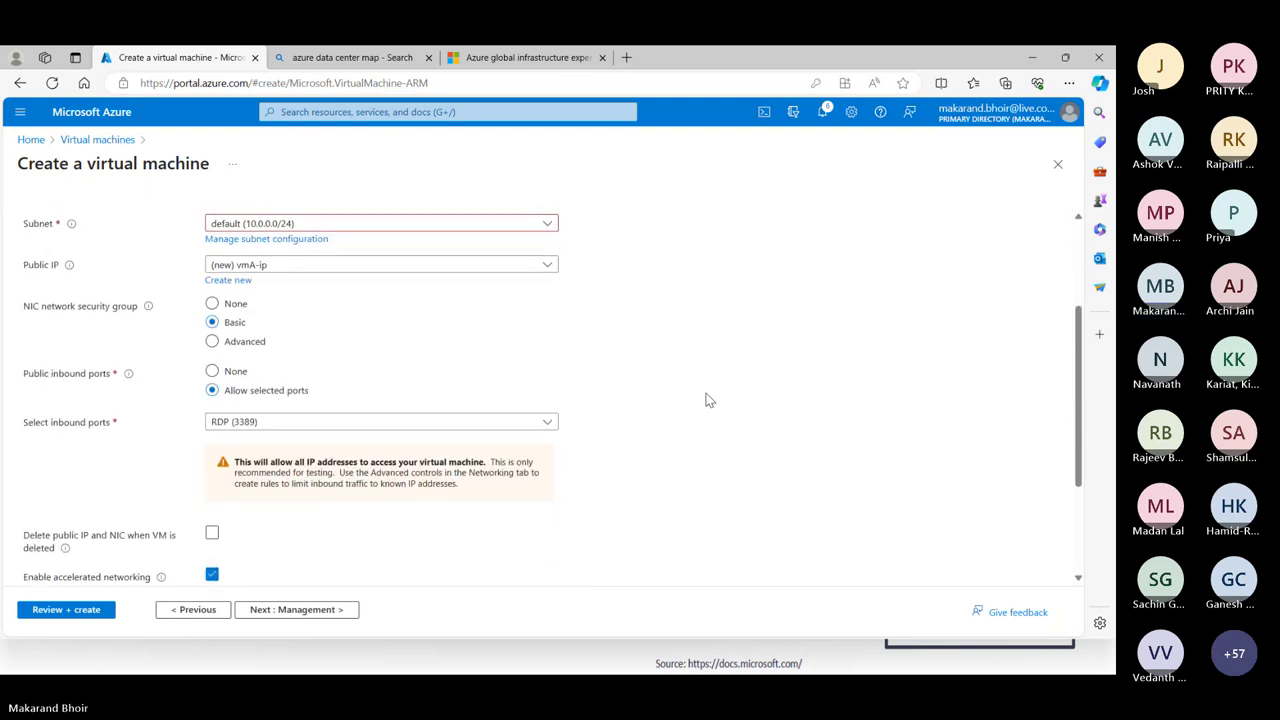
Highlight the public IP setting and the delete-public-IP-and-NIC option for viewers
{"action": "scroll", "coordinate": [705, 400], "scroll_direction": "down", "scroll_amount": 2}
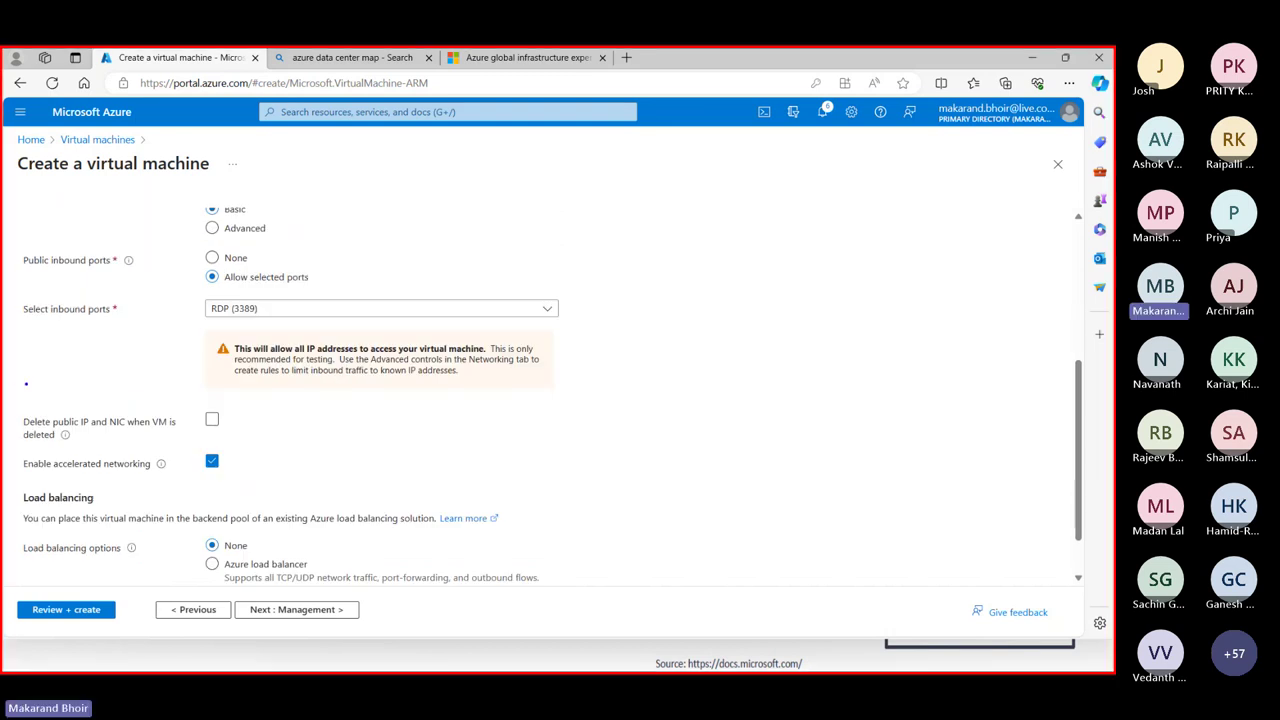
{"action": "mouse_move", "coordinate": [14, 382]}
{"action": "left_mouse_down"}
{"action": "mouse_move", "coordinate": [110, 440]}
{"action": "mouse_move", "coordinate": [253, 448]}
{"action": "left_mouse_up"}
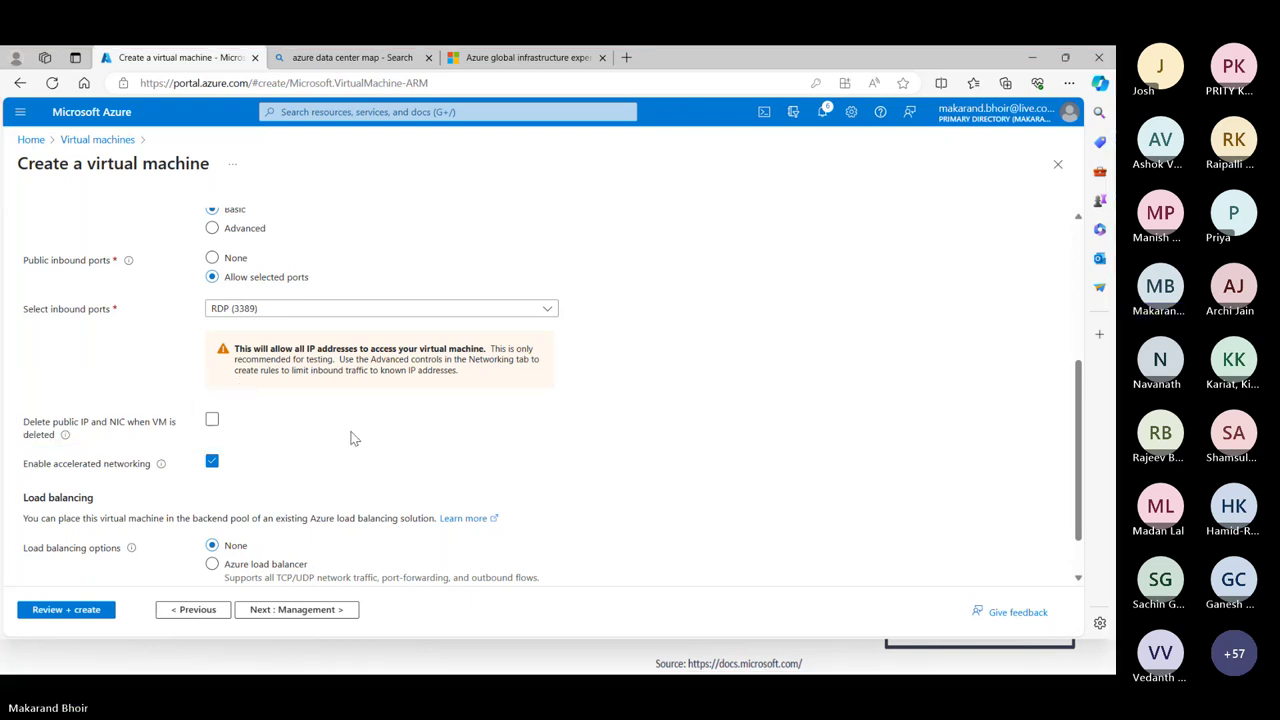
{"action": "scroll", "coordinate": [351, 436], "scroll_direction": "up", "scroll_amount": 1}
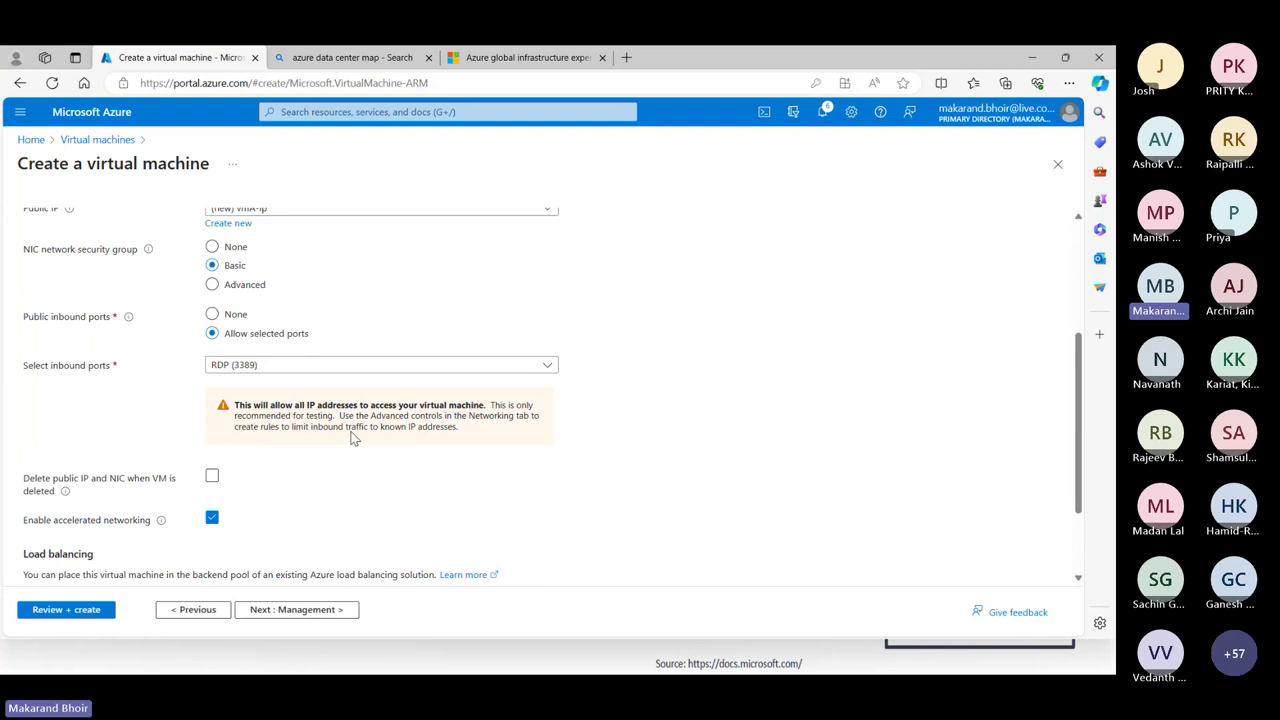
{"action": "scroll", "coordinate": [351, 436], "scroll_direction": "up", "scroll_amount": 1}
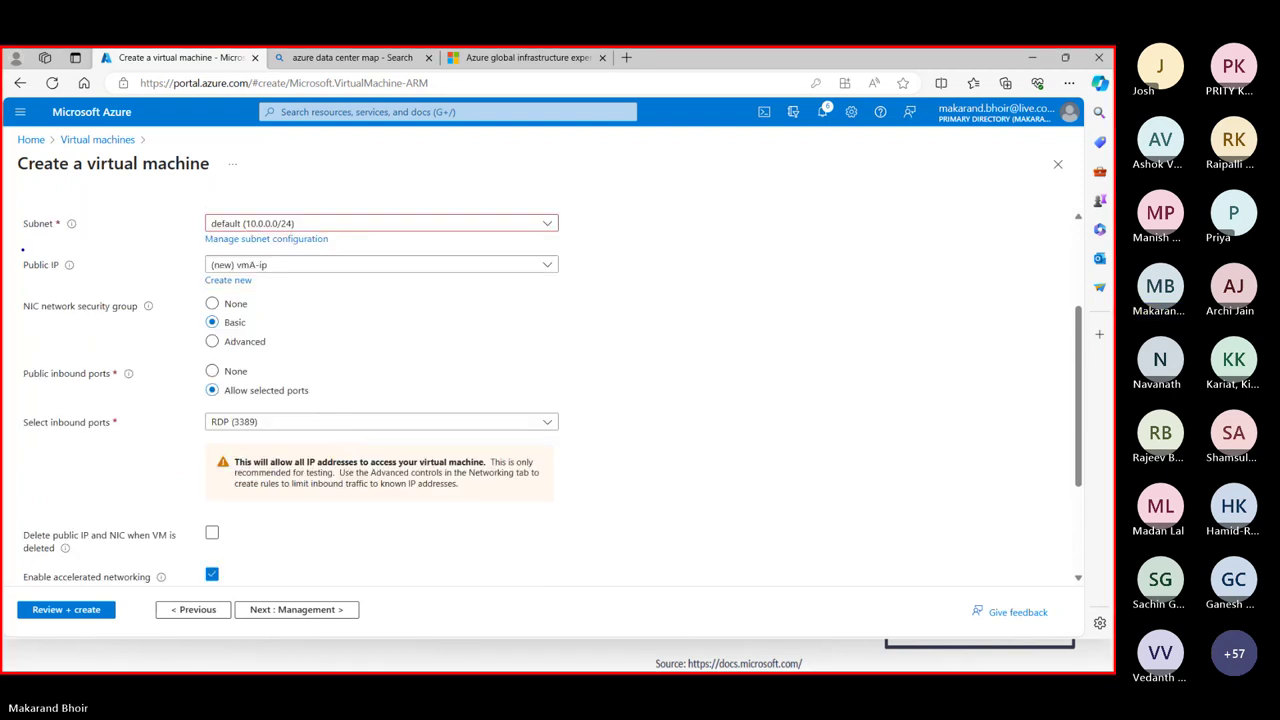
{"action": "mouse_move", "coordinate": [22, 247]}
{"action": "left_mouse_down"}
{"action": "mouse_move", "coordinate": [120, 291]}
{"action": "mouse_move", "coordinate": [599, 291]}
{"action": "left_mouse_up"}
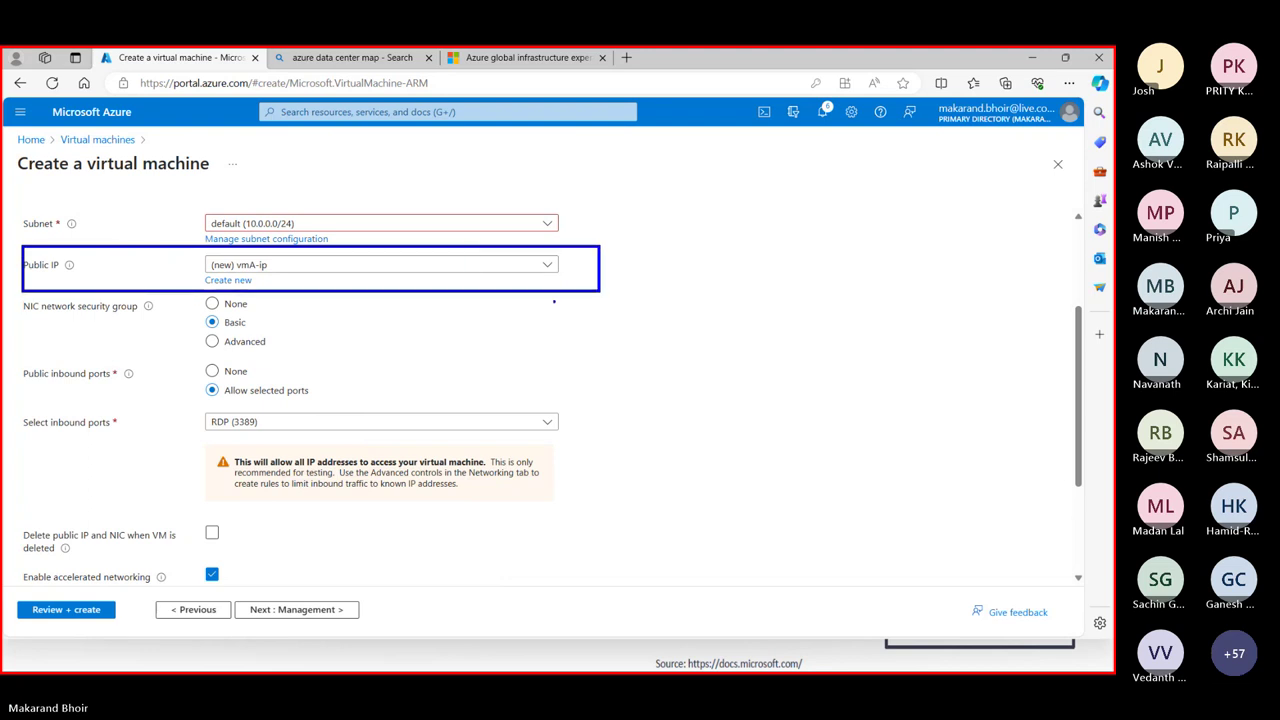
{"action": "left_click_drag", "start_coordinate": [602, 190], "coordinate": [536, 255]}
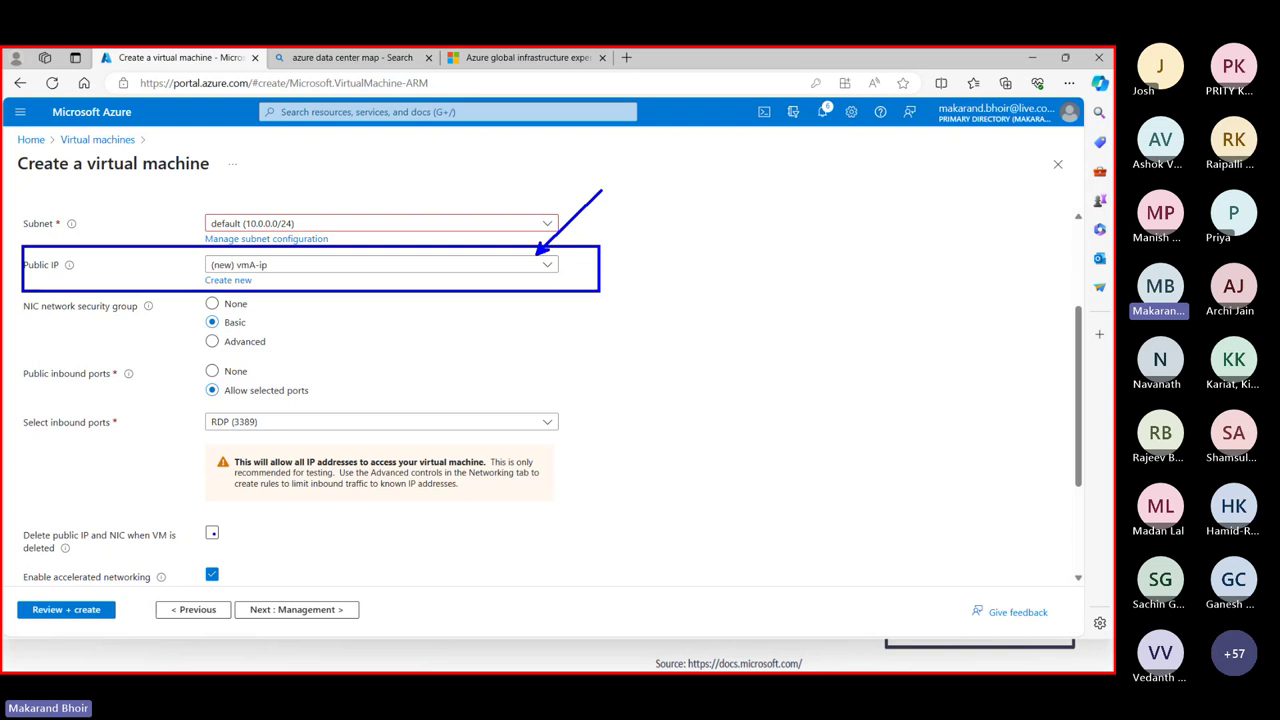
{"action": "left_click_drag", "start_coordinate": [212, 533], "coordinate": [268, 494]}
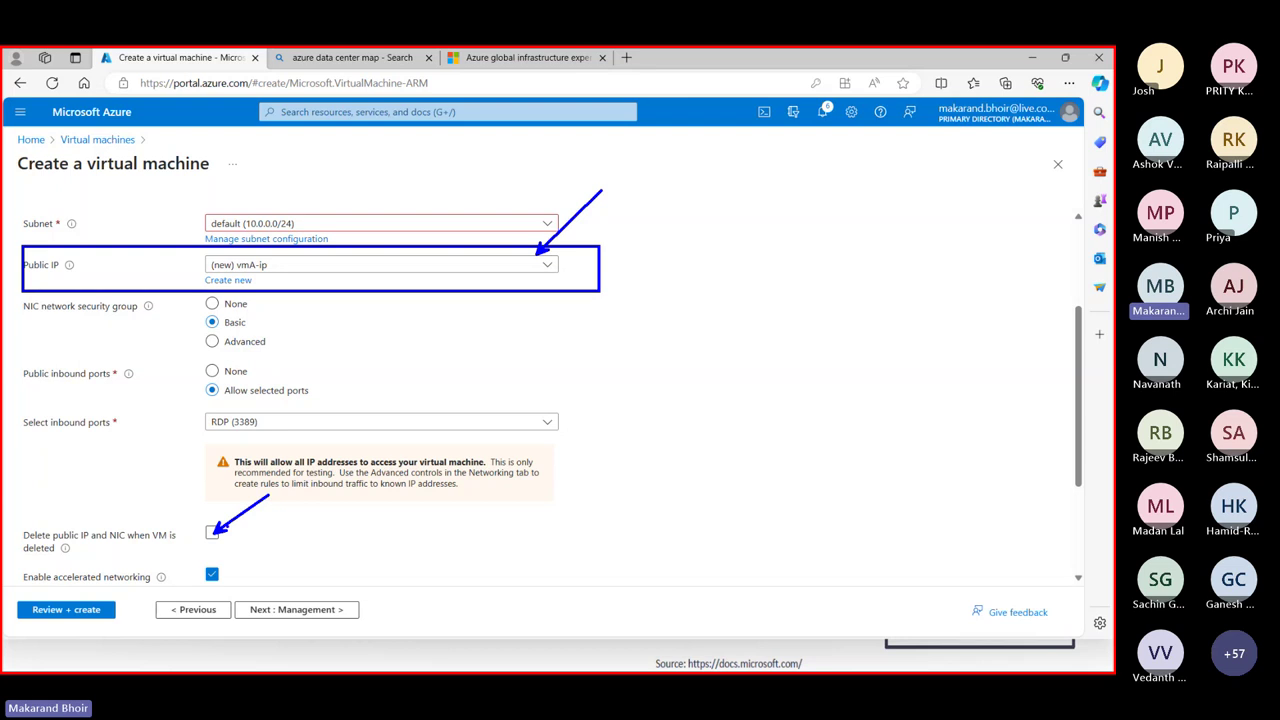
{"action": "key", "text": "Escape"}
Enable deleting the public IP and NIC with the VM, leaving load balancing at None
{"action": "left_click", "coordinate": [212, 533]}
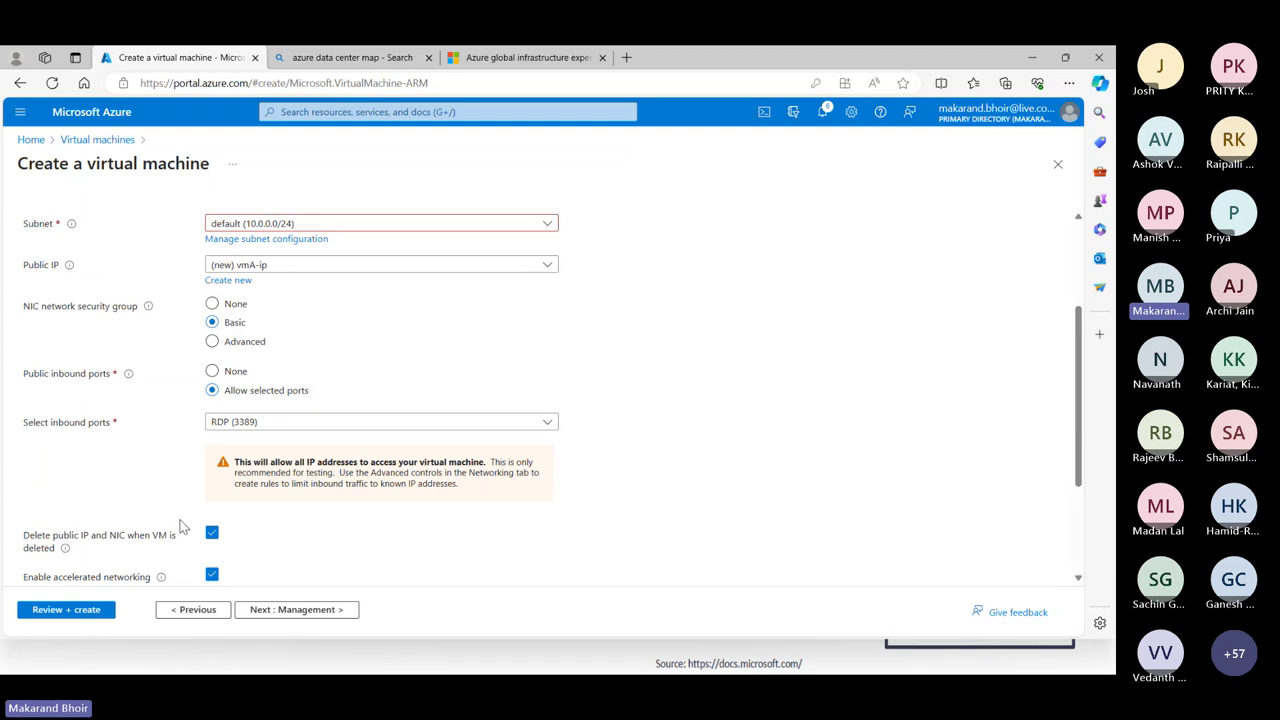
{"action": "scroll", "coordinate": [326, 520], "scroll_direction": "down", "scroll_amount": 2}
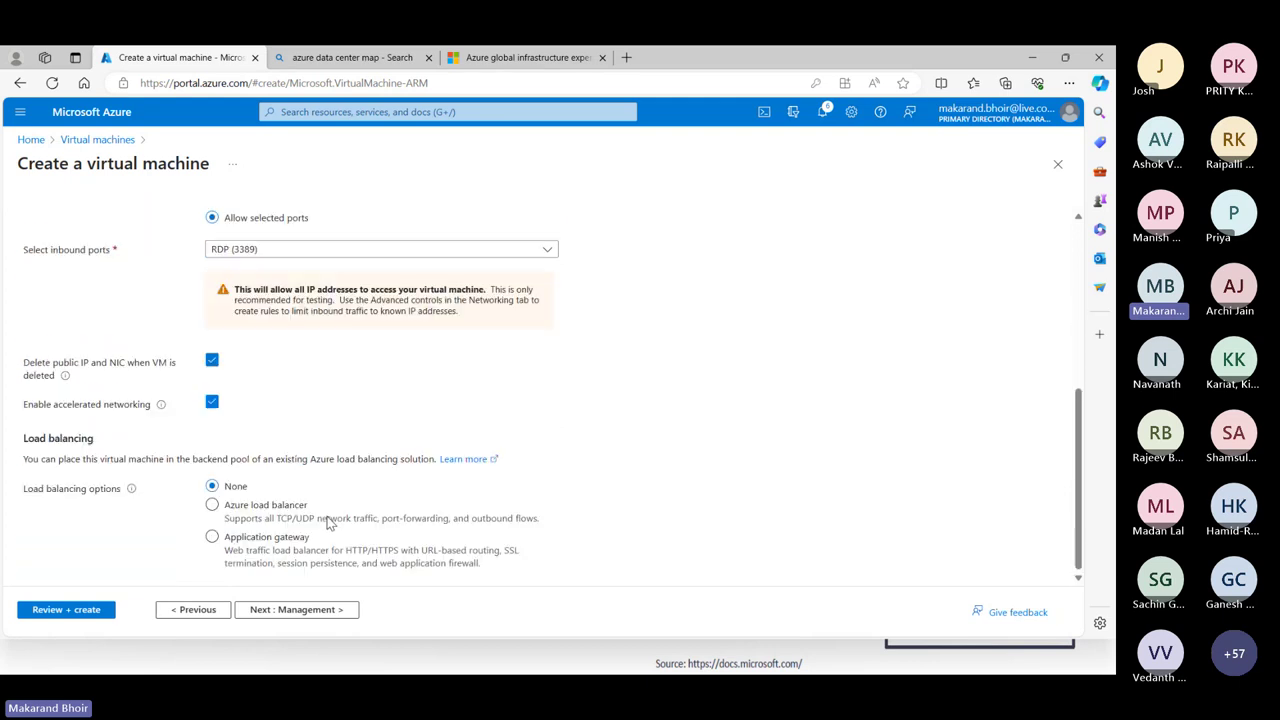
{"action": "left_click", "coordinate": [328, 523]}
{"action": "scroll", "coordinate": [328, 523], "scroll_direction": "up", "scroll_amount": 5}
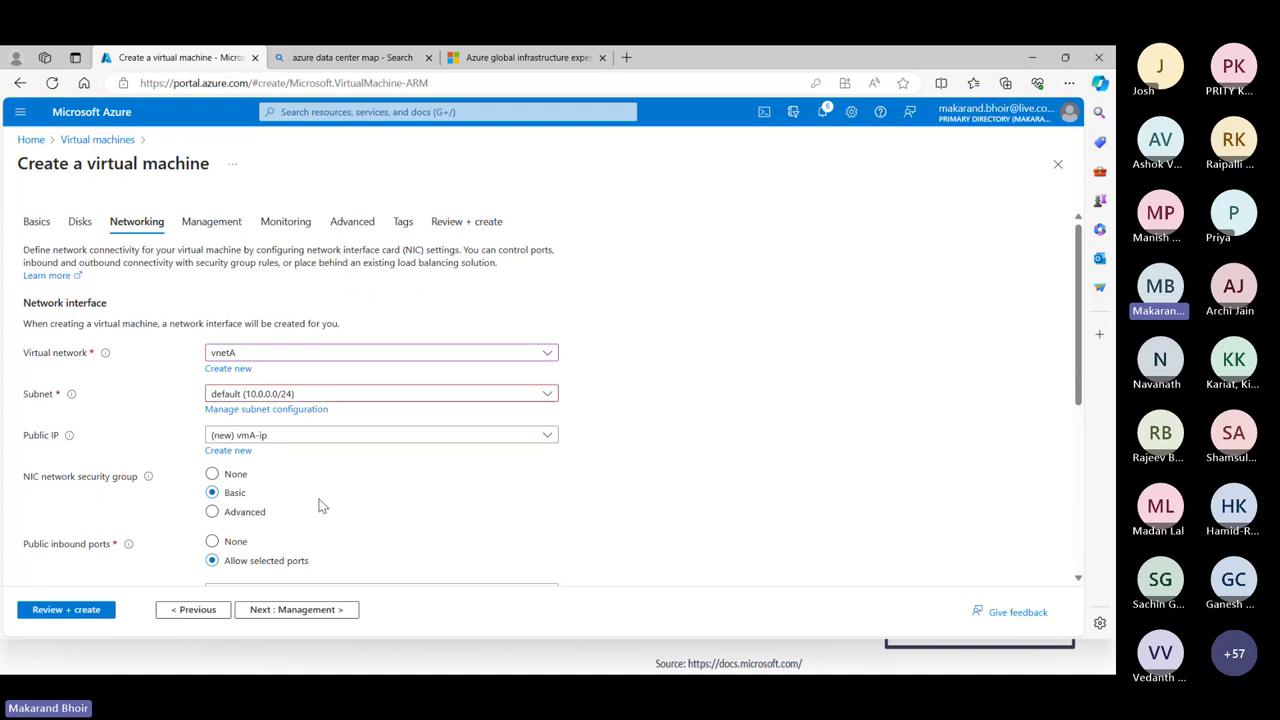
Recheck Basics and Networking, then validate via Review + create (Standard D2s v3, 7.9867 INR/hr)
{"action": "left_click", "coordinate": [36, 221]}
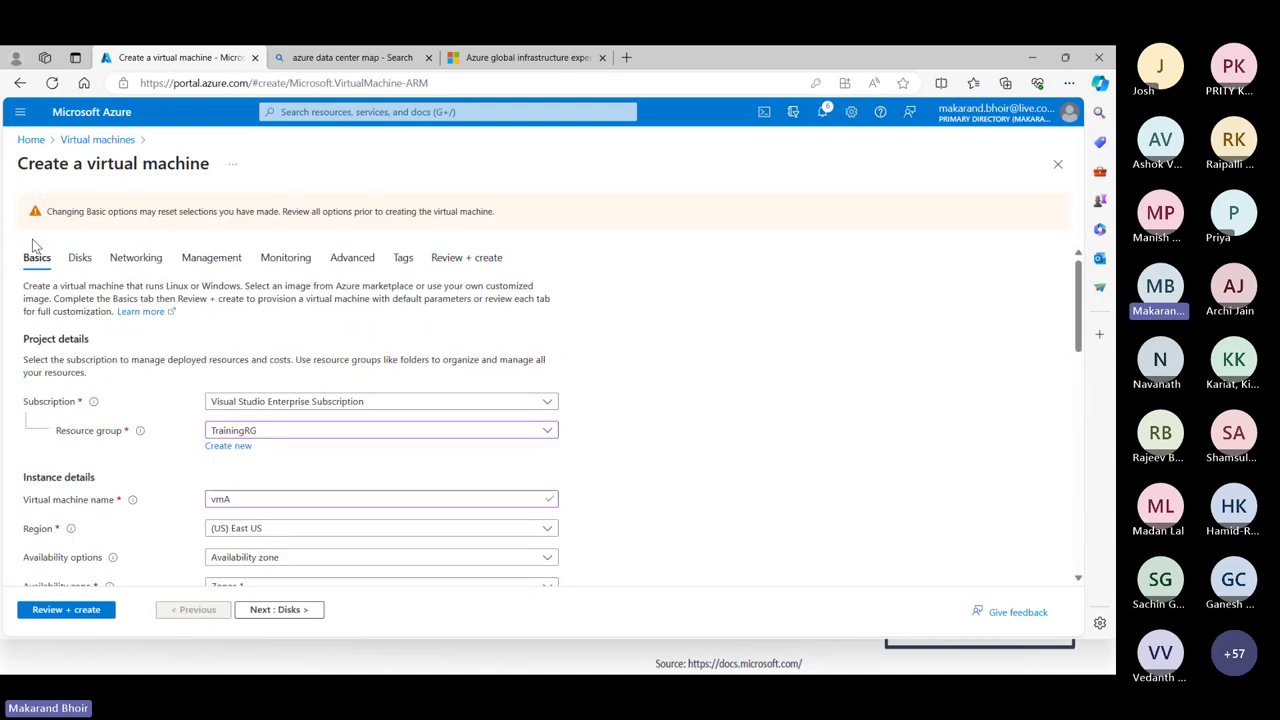
{"action": "left_click", "coordinate": [133, 259]}
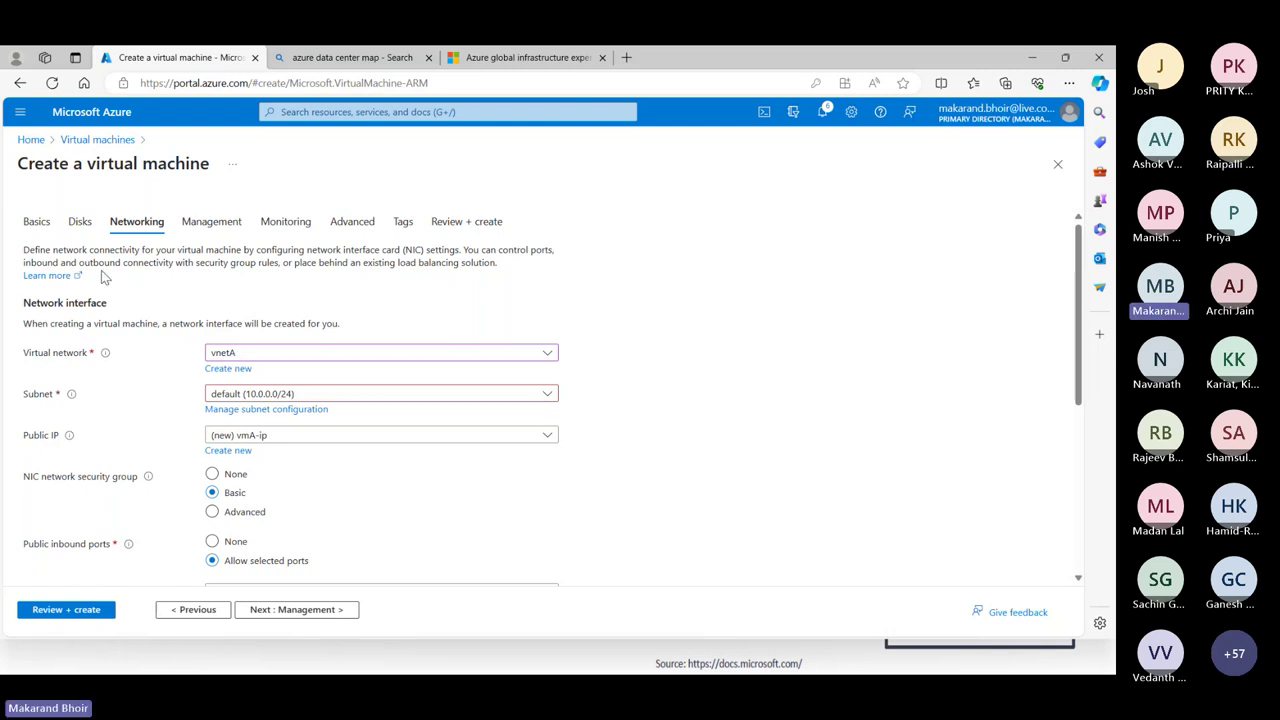
{"action": "left_click", "coordinate": [30, 222]}
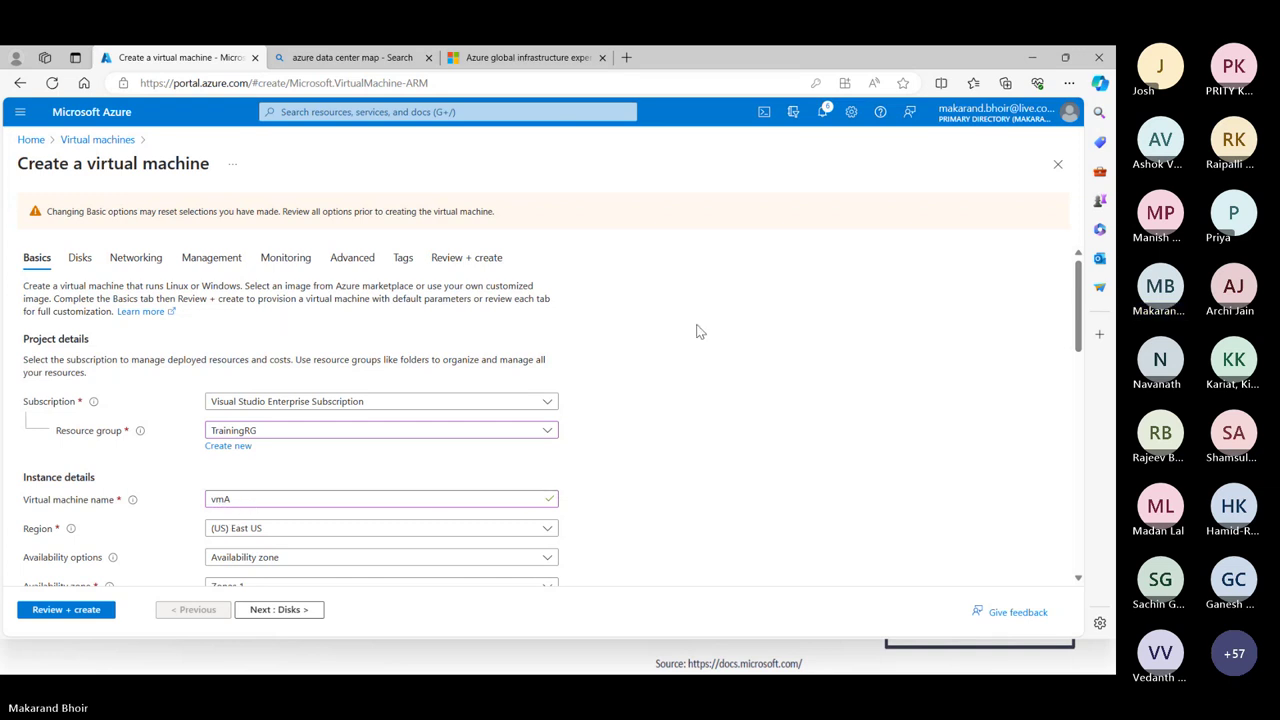
{"action": "left_click", "coordinate": [60, 610]}
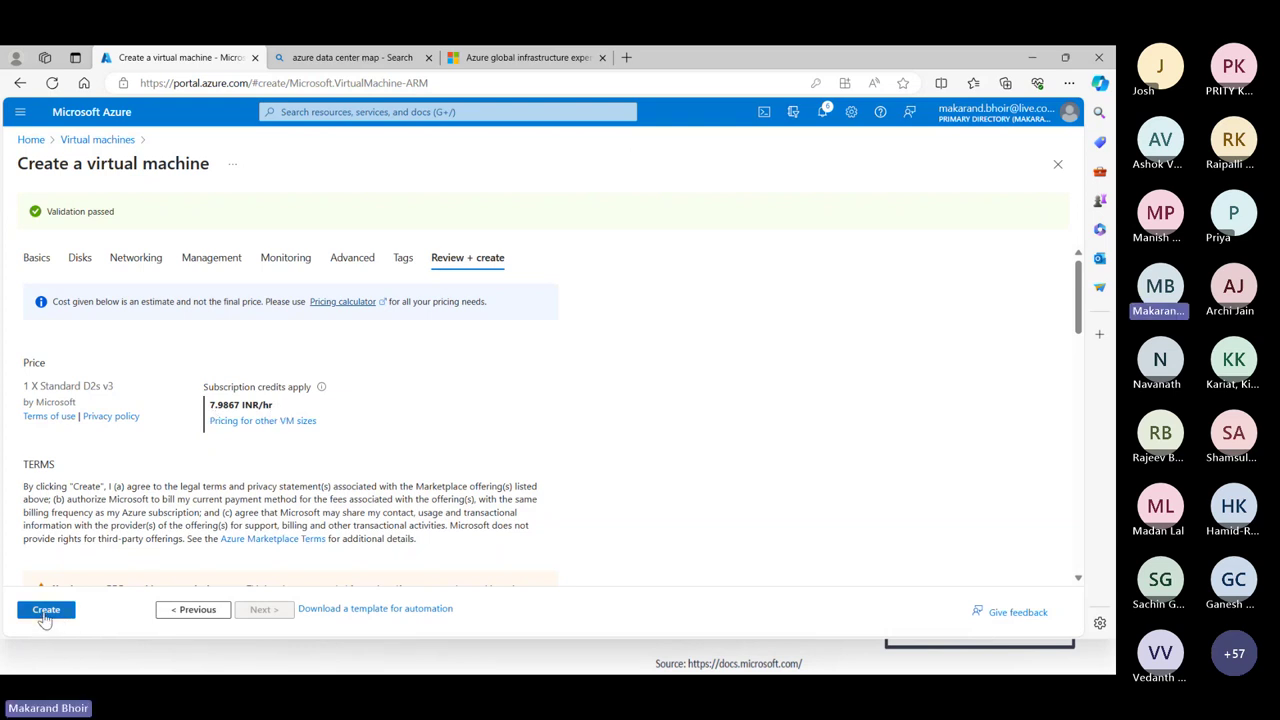
Submit vmA's deployment to TrainingRG and switch to the Teams meeting window
{"action": "left_click", "coordinate": [45, 614]}
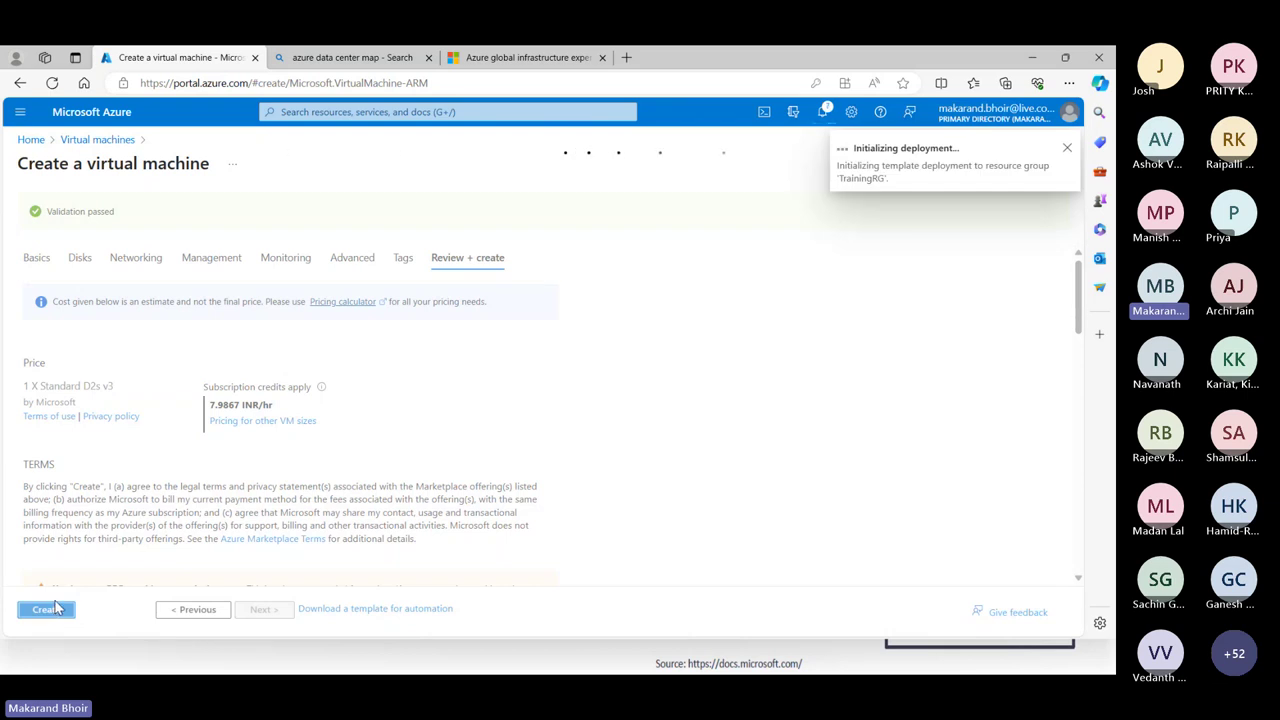
{"action": "key", "text": "alt+Tab"}
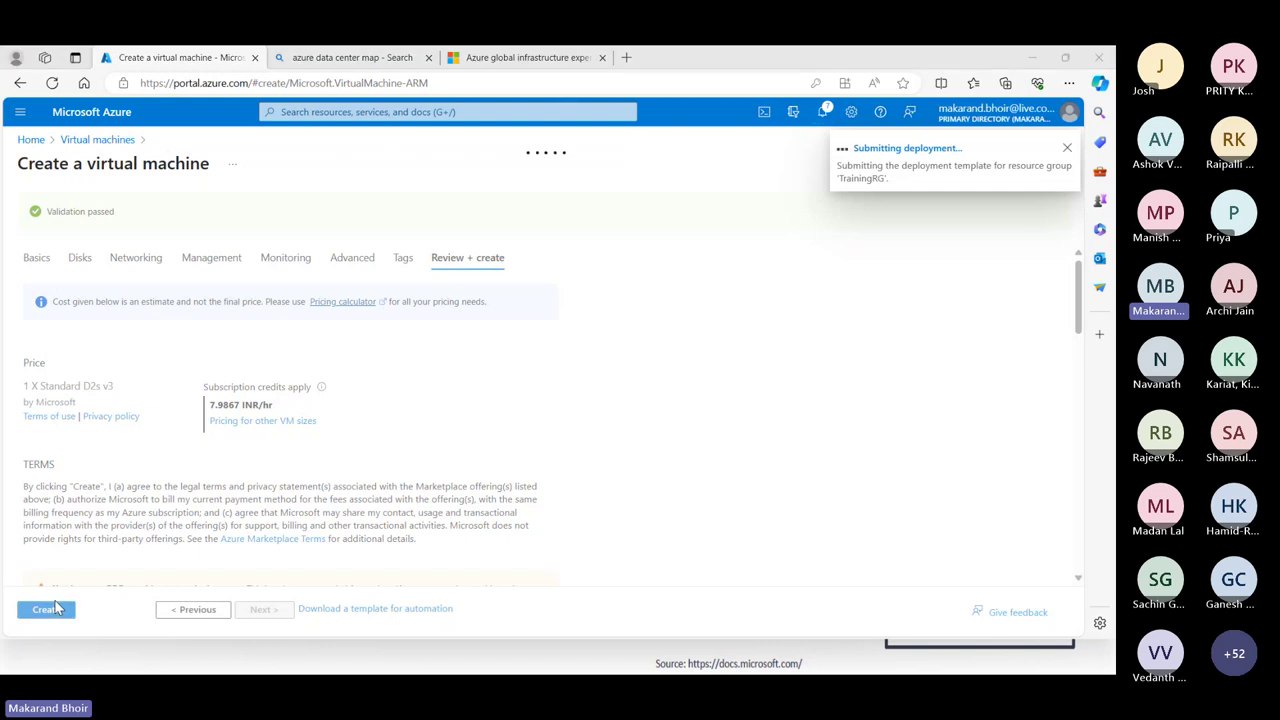
{"action": "key", "text": "alt+Tab"}
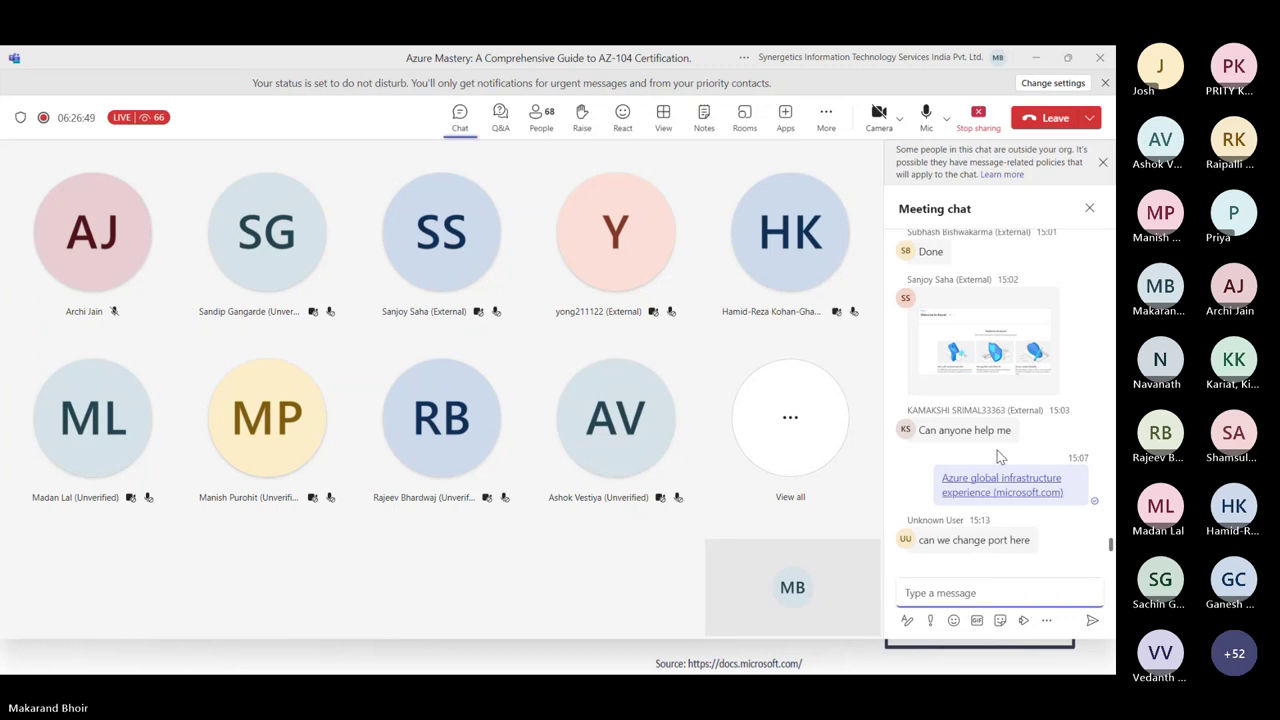
View the shared screenshot from earlier in the Teams chat full-size, then close it
{"action": "scroll", "coordinate": [939, 460], "scroll_direction": "up", "scroll_amount": 3}
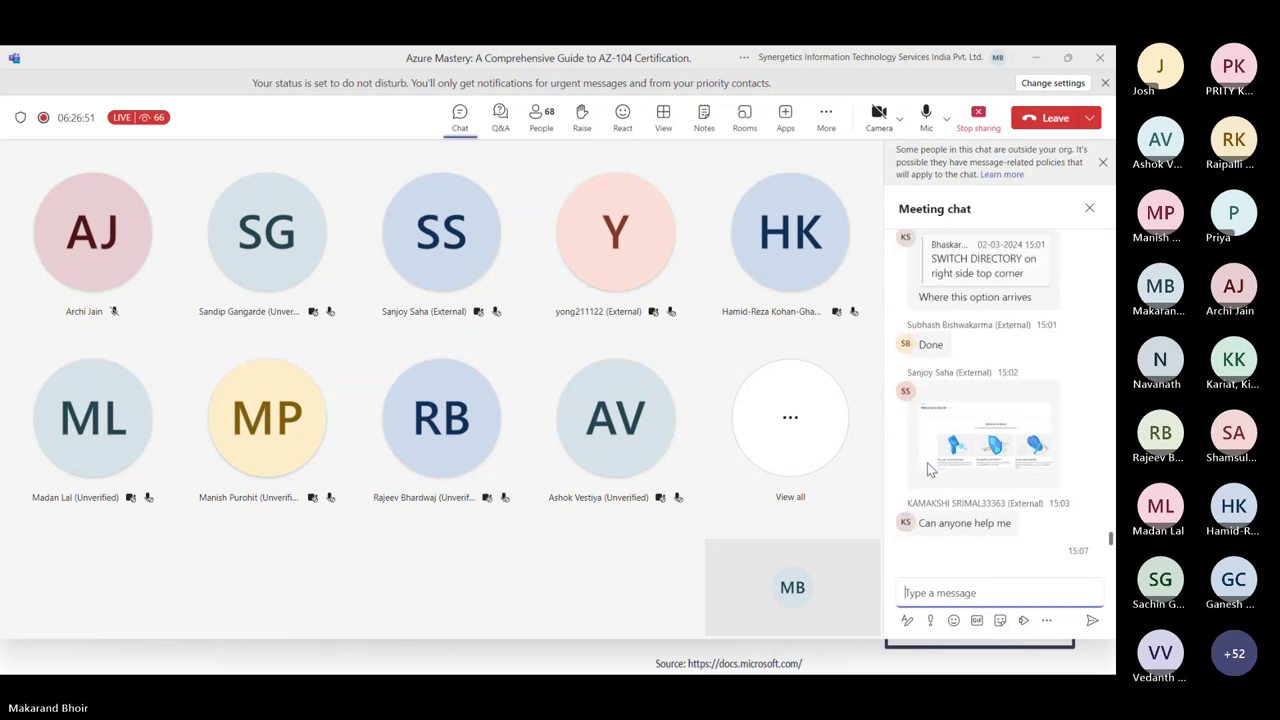
{"action": "scroll", "coordinate": [928, 470], "scroll_direction": "up", "scroll_amount": 1}
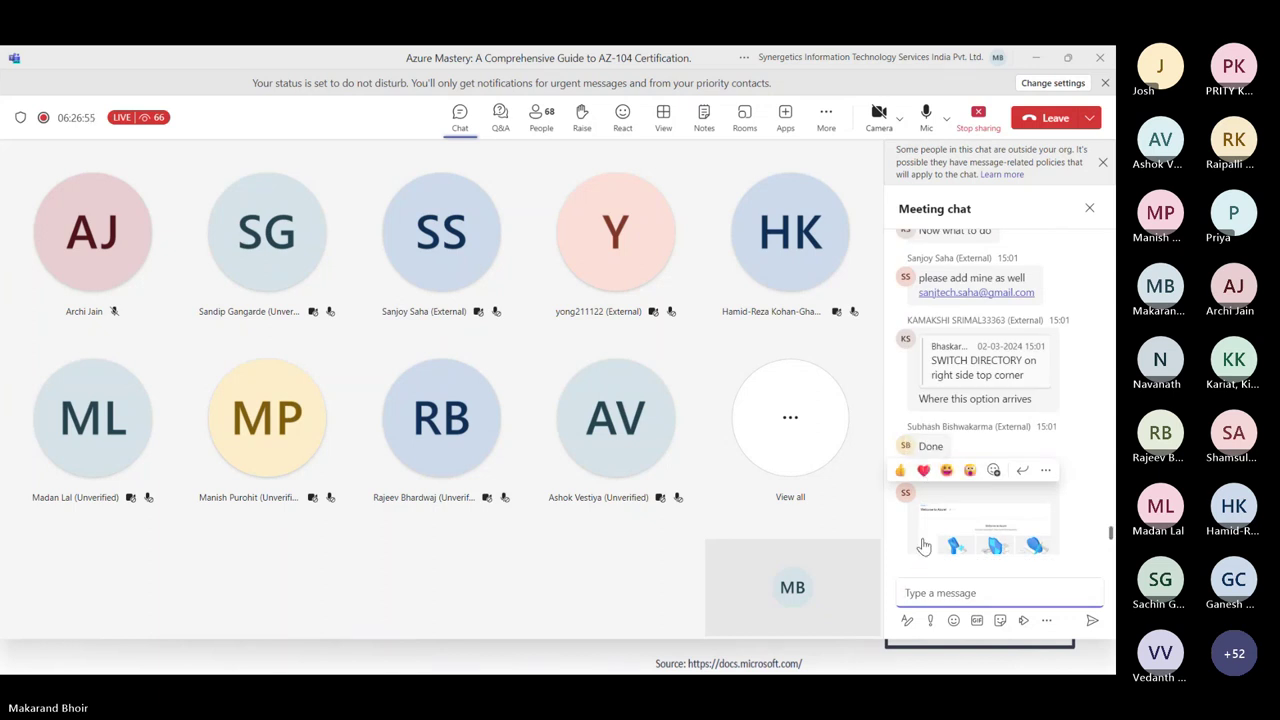
{"action": "scroll", "coordinate": [922, 545], "scroll_direction": "up", "scroll_amount": 3}
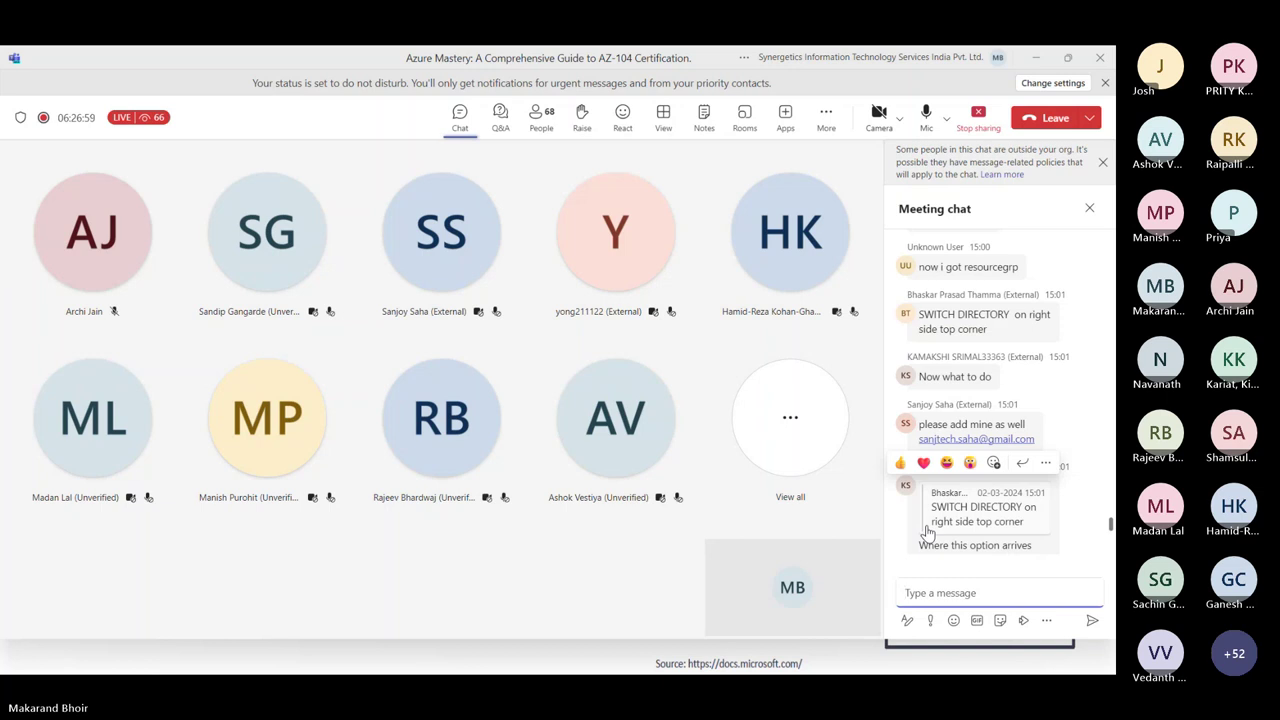
{"action": "scroll", "coordinate": [928, 533], "scroll_direction": "up", "scroll_amount": 1}
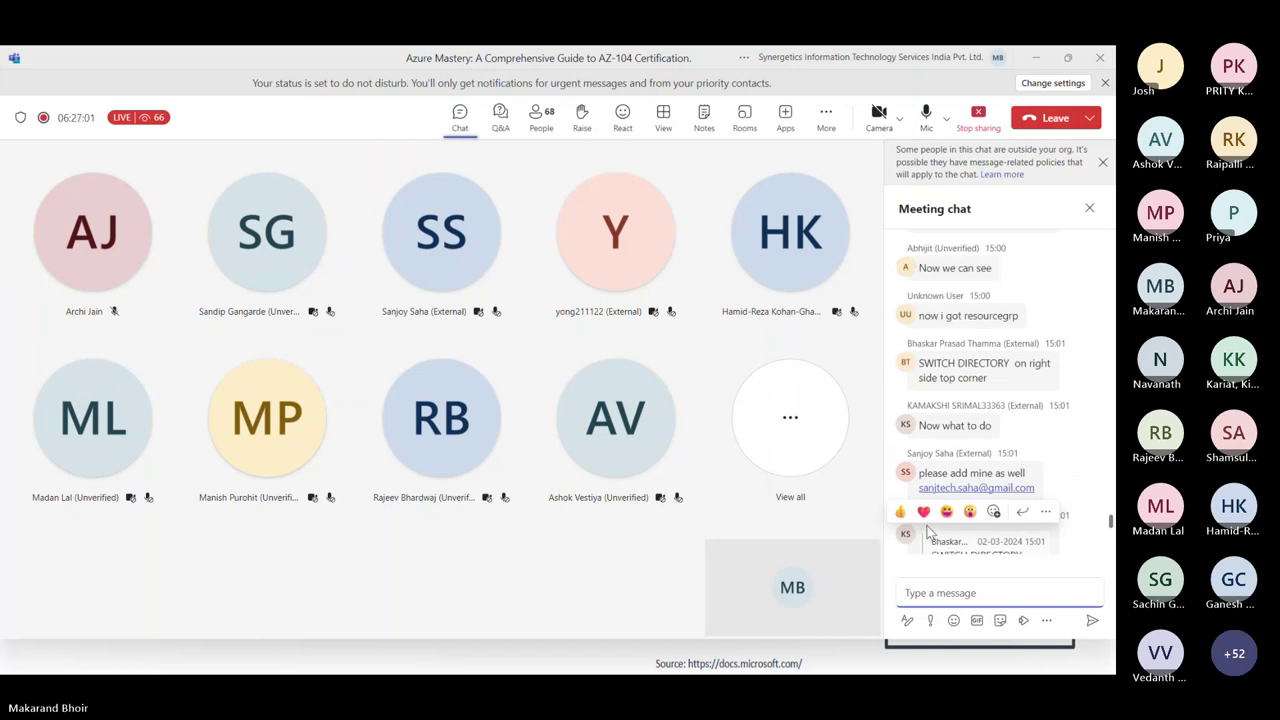
{"action": "scroll", "coordinate": [928, 533], "scroll_direction": "up", "scroll_amount": 3}
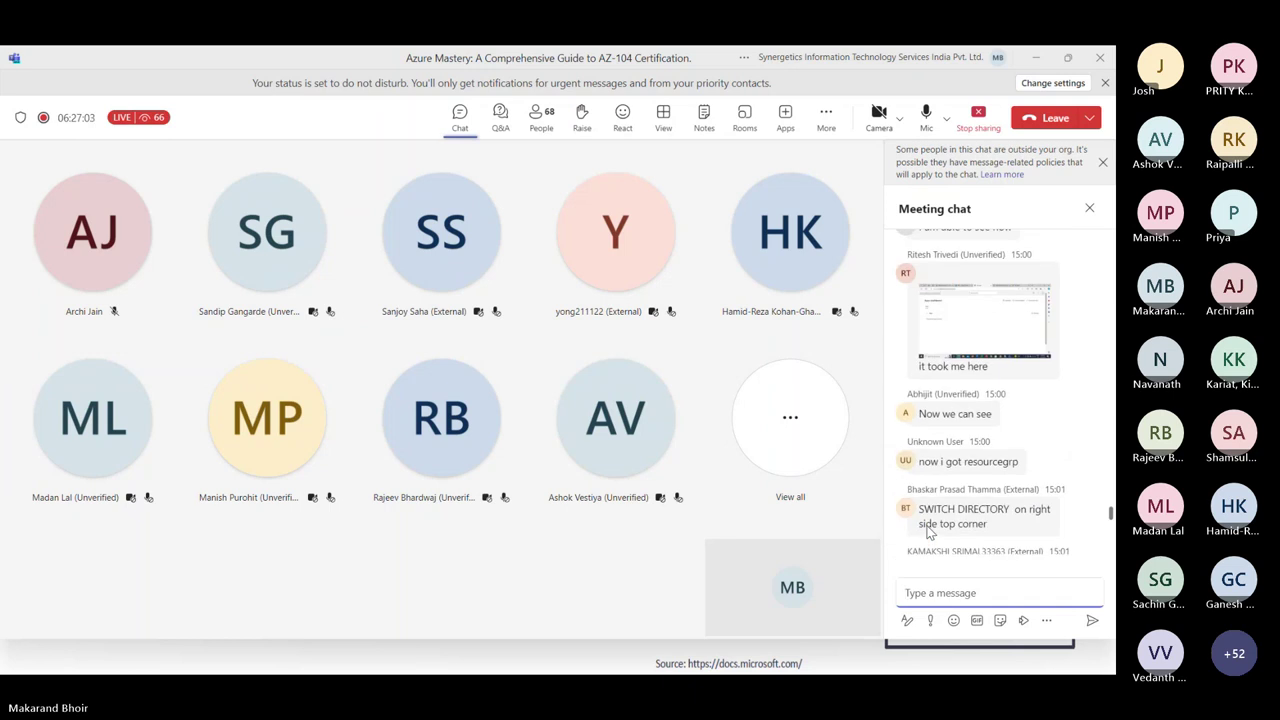
{"action": "scroll", "coordinate": [928, 526], "scroll_direction": "up", "scroll_amount": 1}
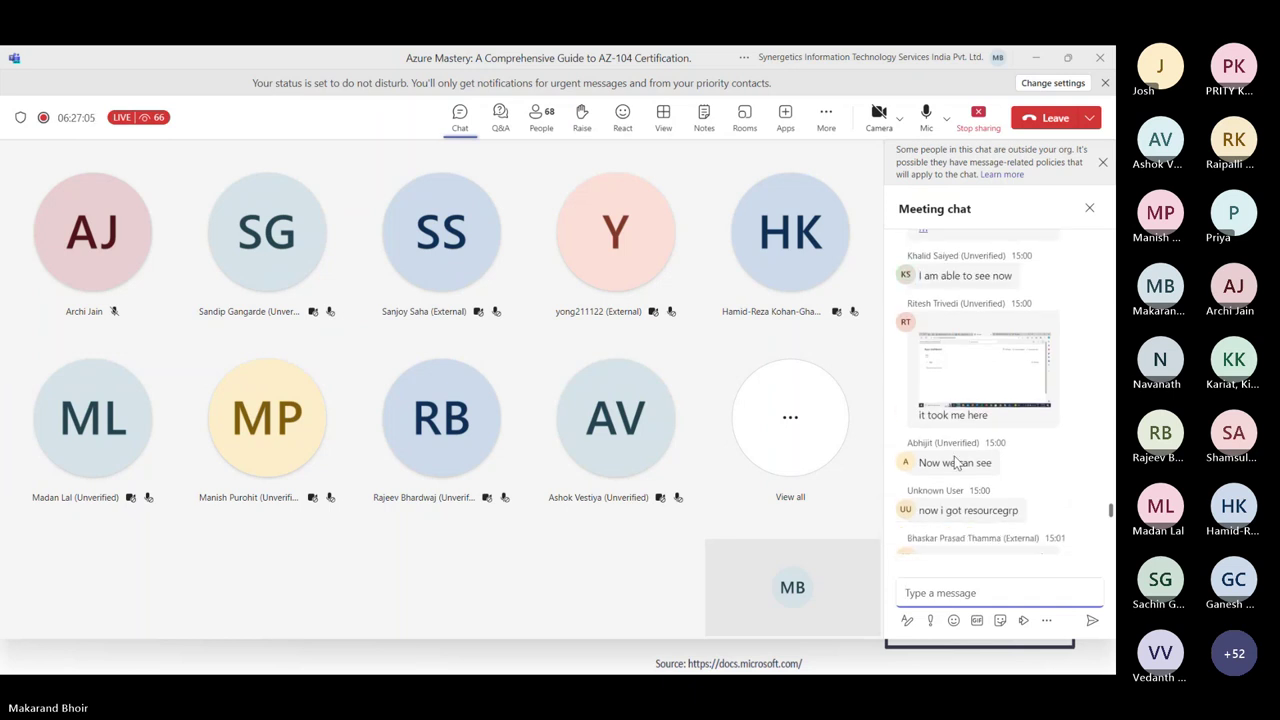
{"action": "left_click", "coordinate": [967, 378]}
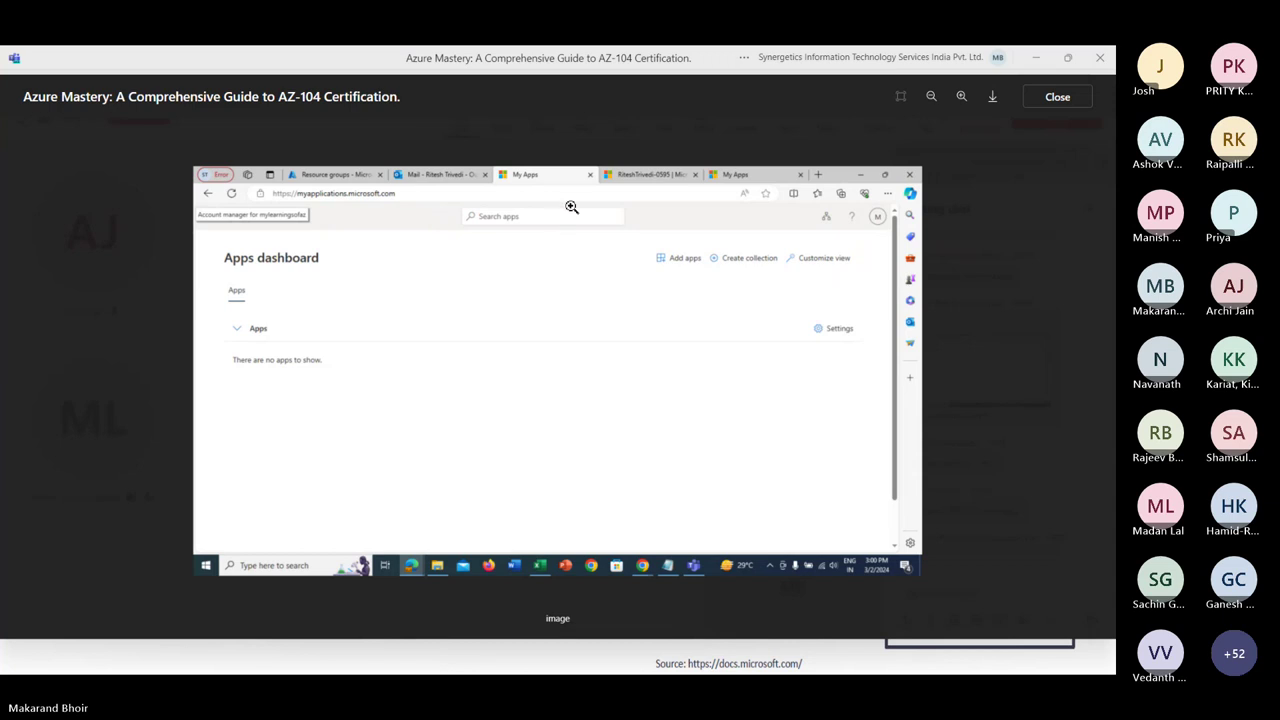
{"action": "left_click", "coordinate": [1075, 104]}
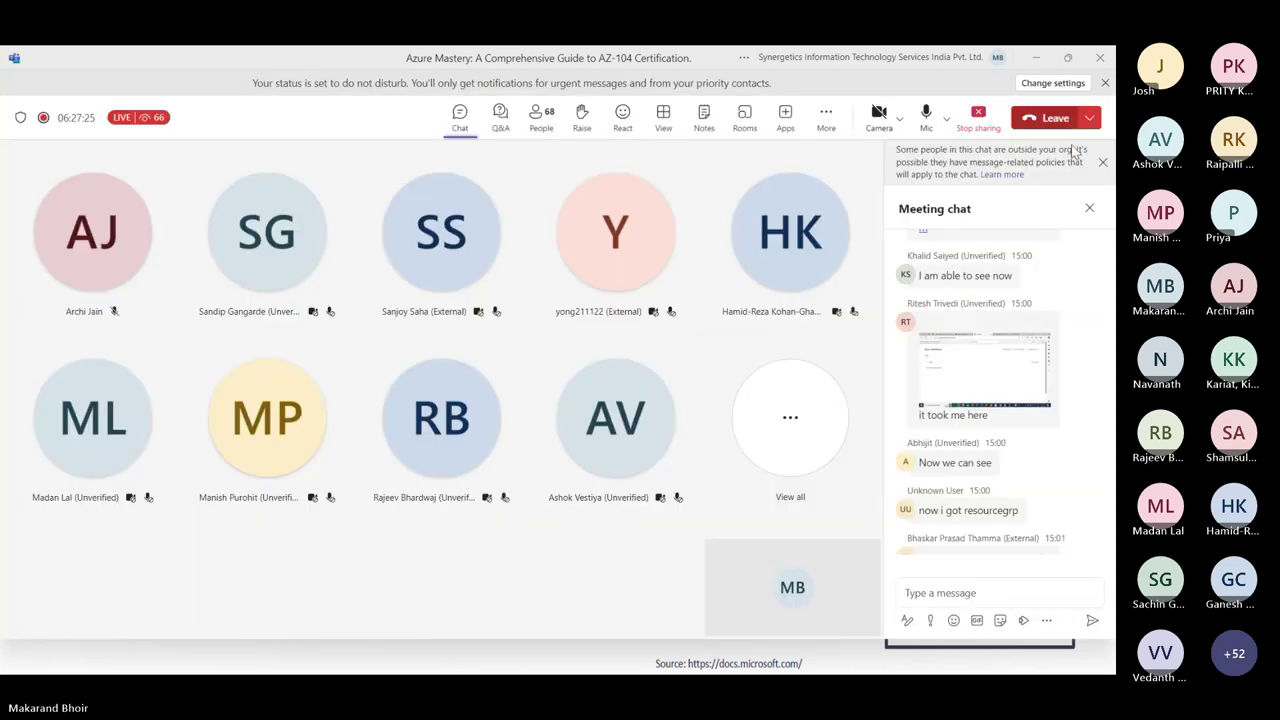
Scroll back down the chat and return to the Azure deployment-complete page
{"action": "scroll", "coordinate": [1063, 288], "scroll_direction": "down", "scroll_amount": 2}
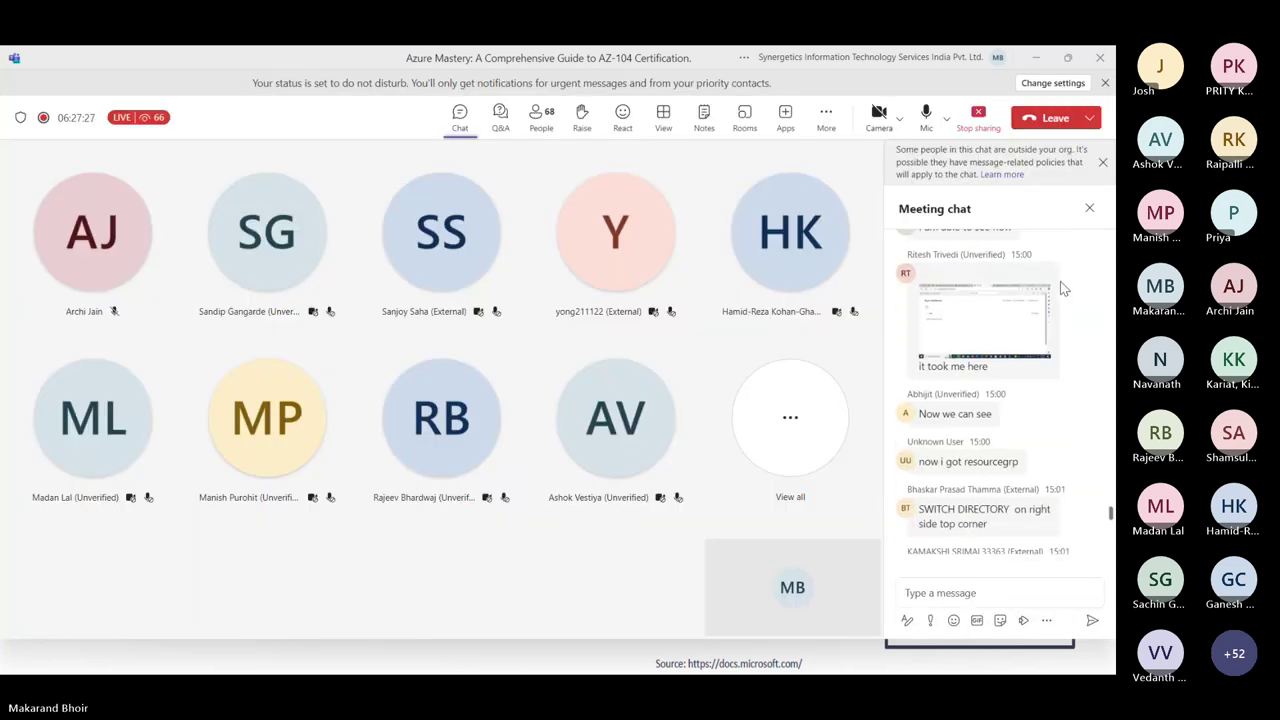
{"action": "scroll", "coordinate": [1063, 288], "scroll_direction": "down", "scroll_amount": 1}
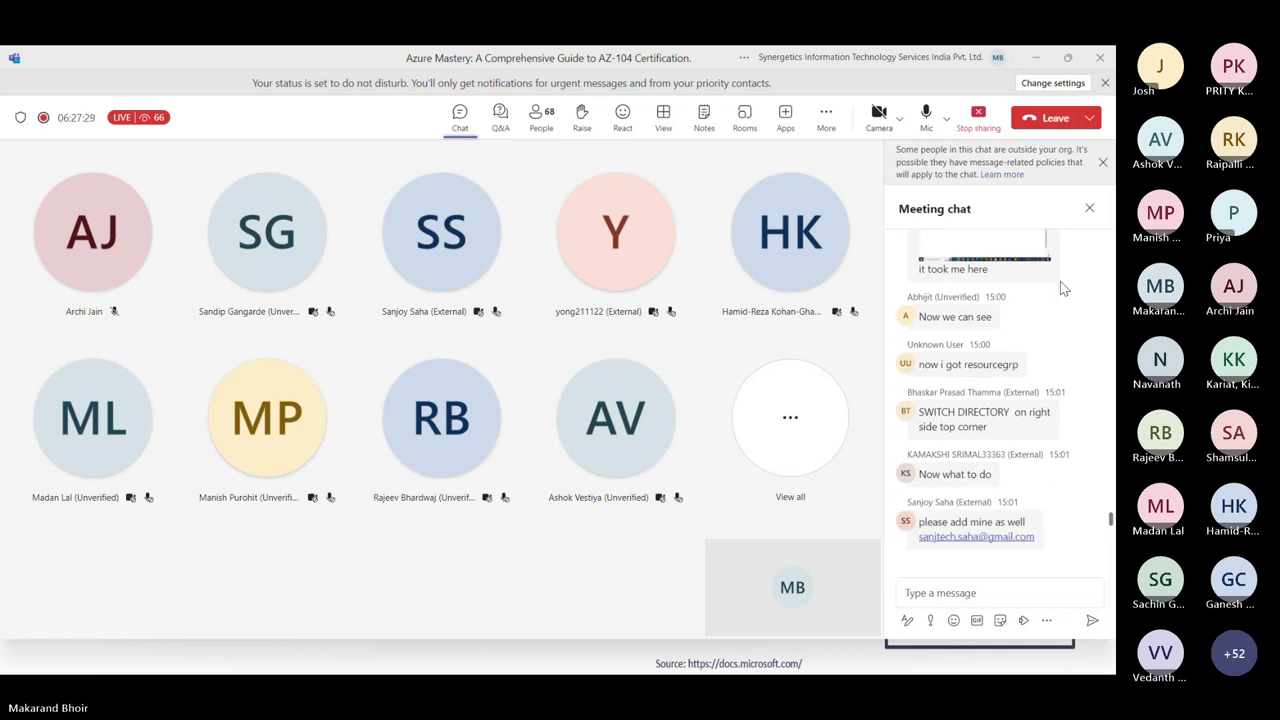
{"action": "scroll", "coordinate": [1063, 288], "scroll_direction": "down", "scroll_amount": 1}
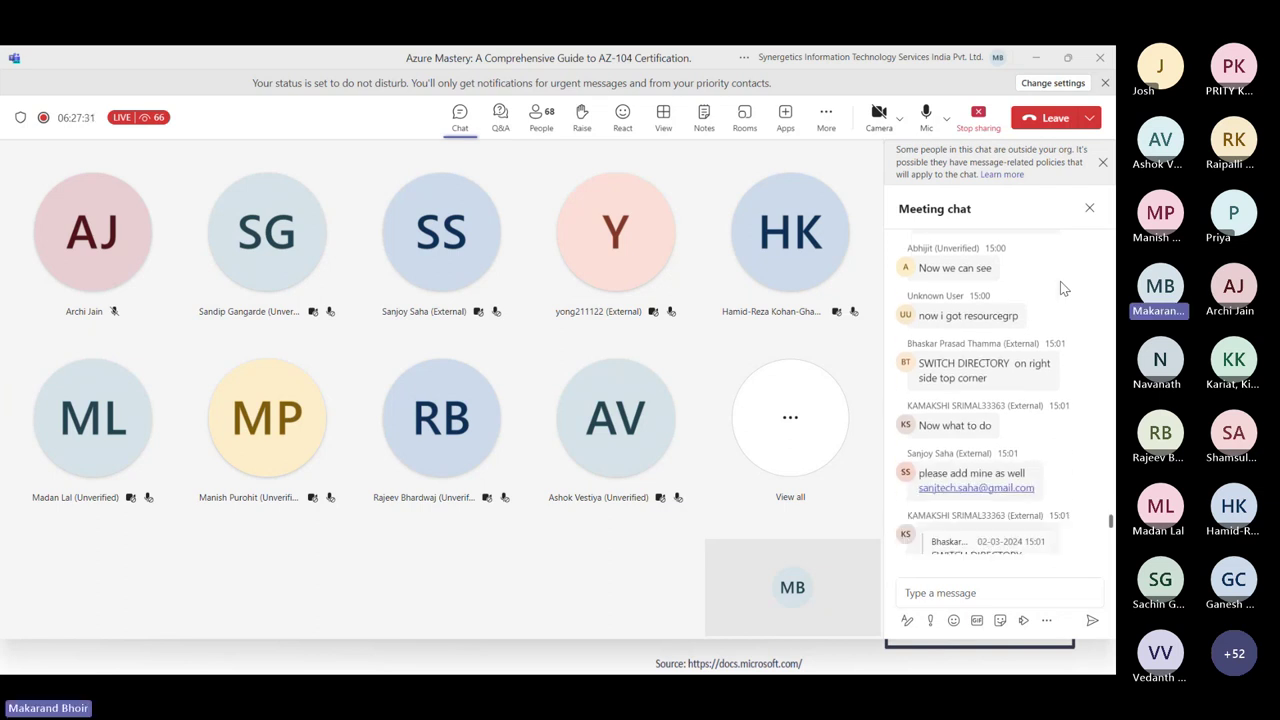
{"action": "scroll", "coordinate": [1062, 288], "scroll_direction": "down", "scroll_amount": 3}
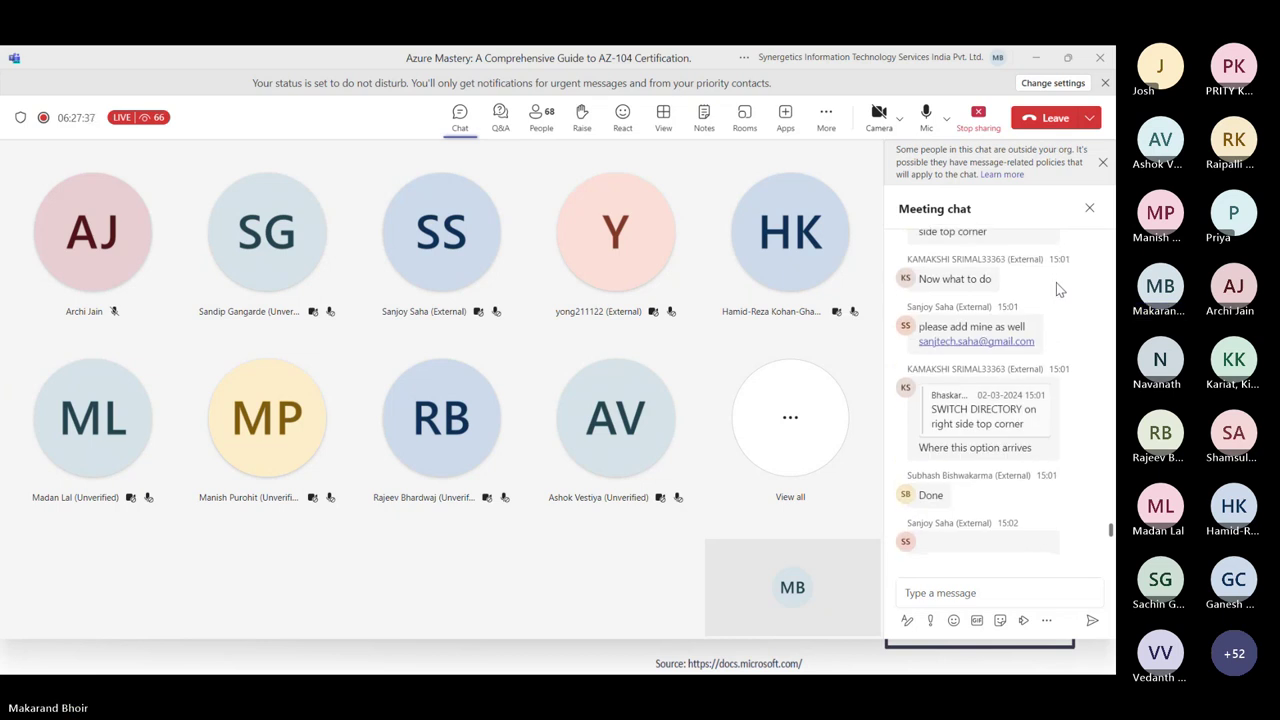
{"action": "mouse_move", "coordinate": [984, 406]}
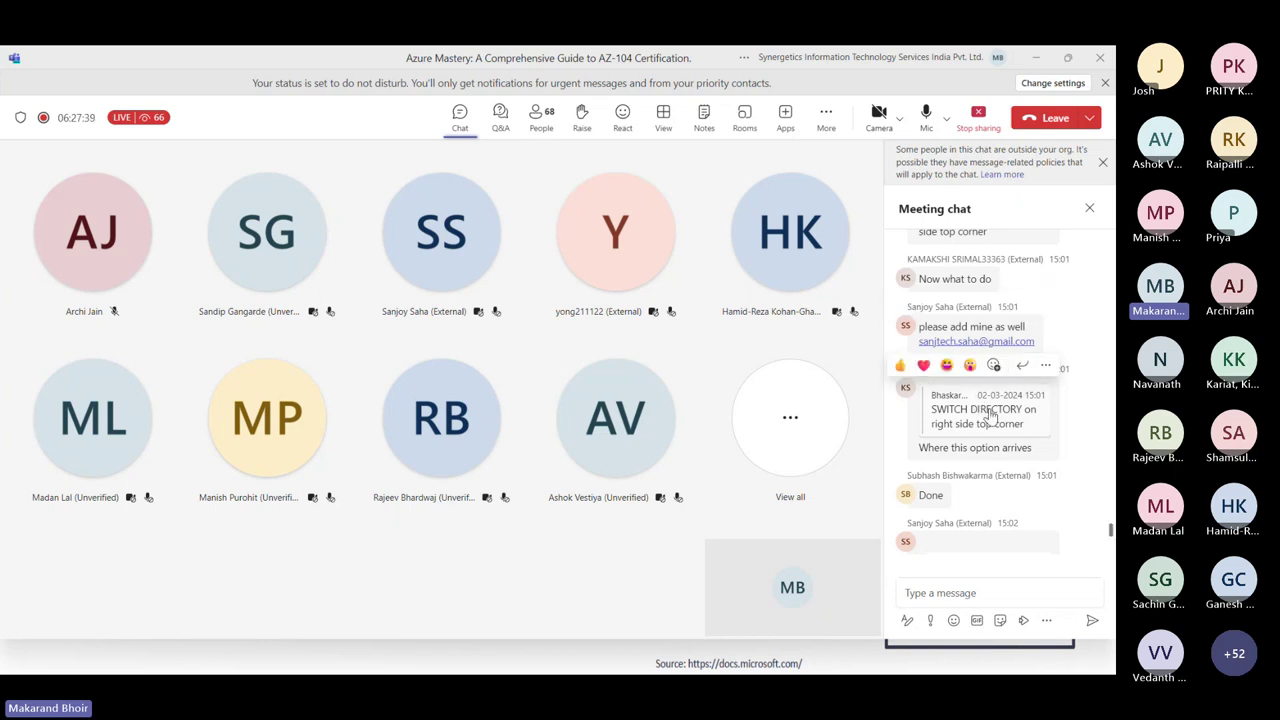
{"action": "key", "text": "alt+Tab"}
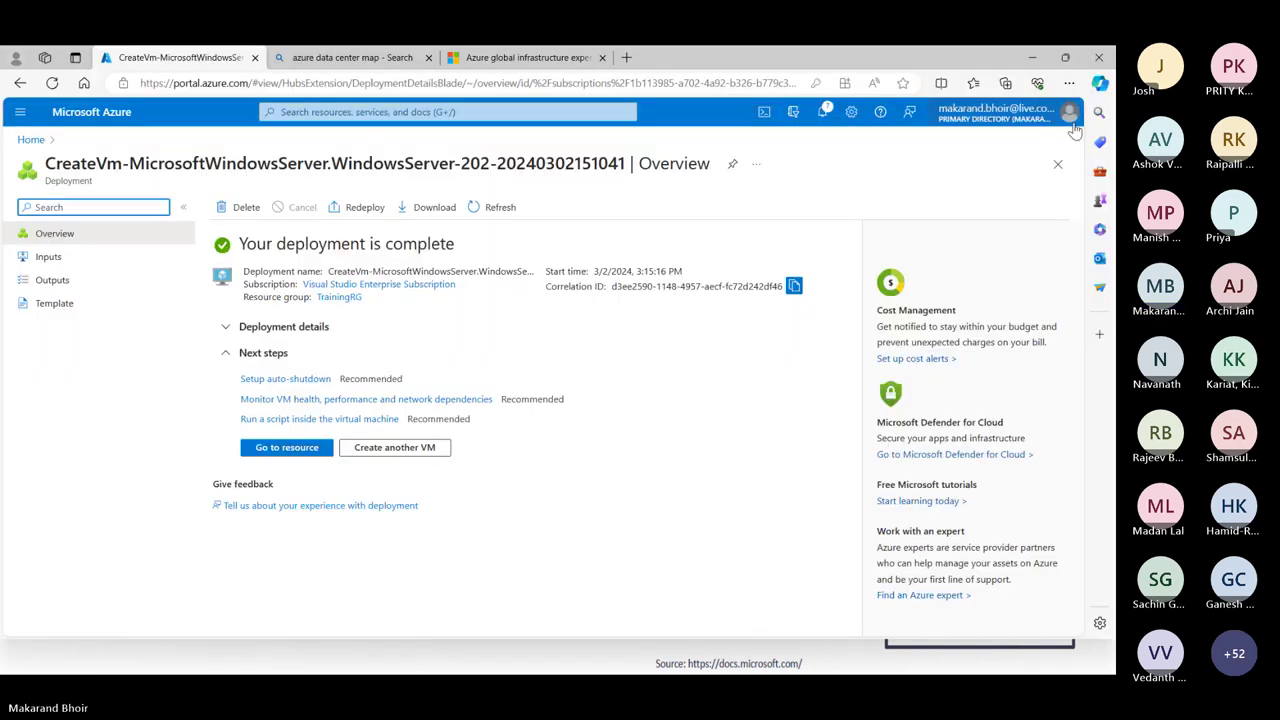
Review the Directories + subscriptions settings from the account menu, close them, and return to Teams
{"action": "left_click", "coordinate": [1069, 113]}
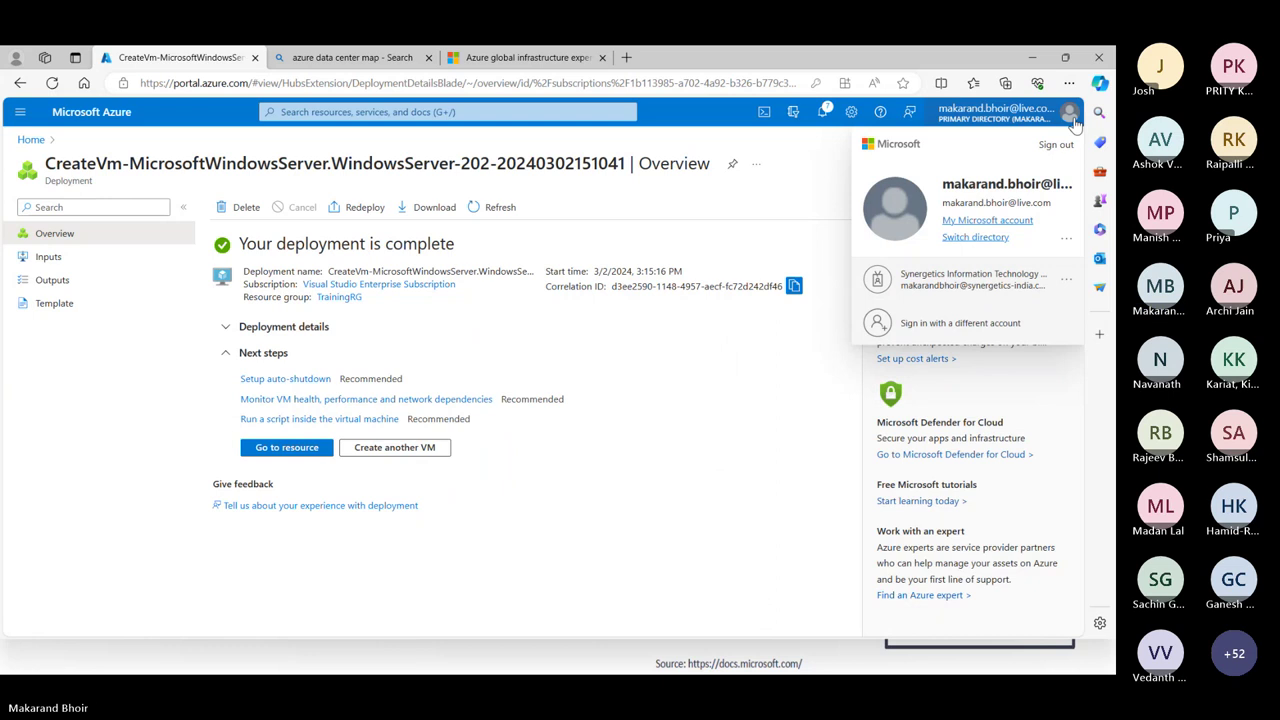
{"action": "left_click", "coordinate": [994, 240]}
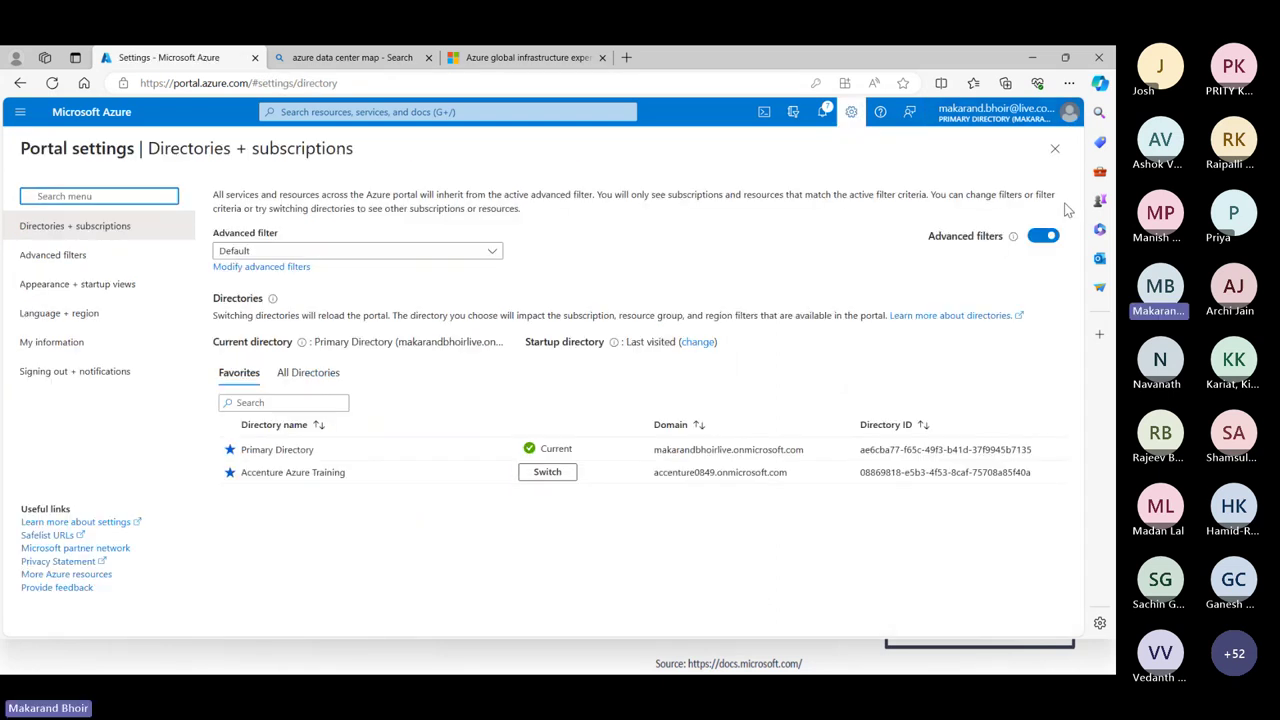
{"action": "left_click", "coordinate": [1054, 148]}
{"action": "key", "text": "alt+Tab"}
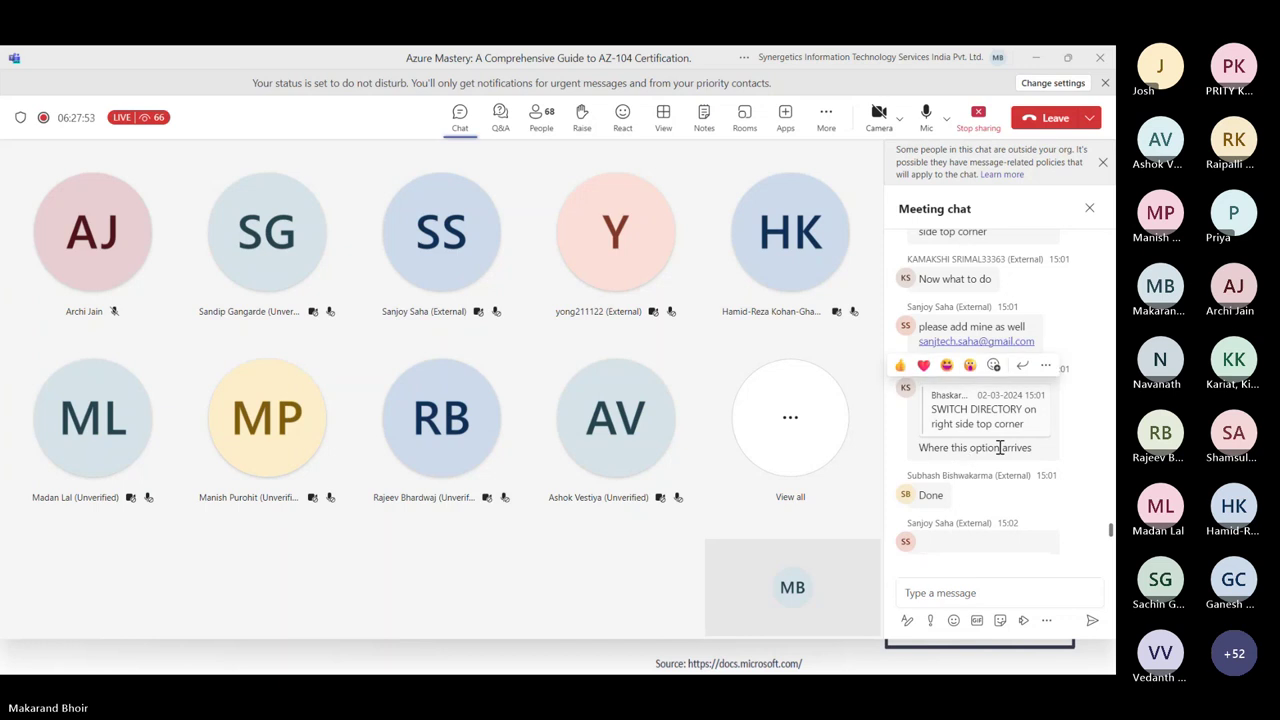
Read the newer Teams chat questions, then bring back the Azure deployment-complete page
{"action": "scroll", "coordinate": [1018, 447], "scroll_direction": "down", "scroll_amount": 3}
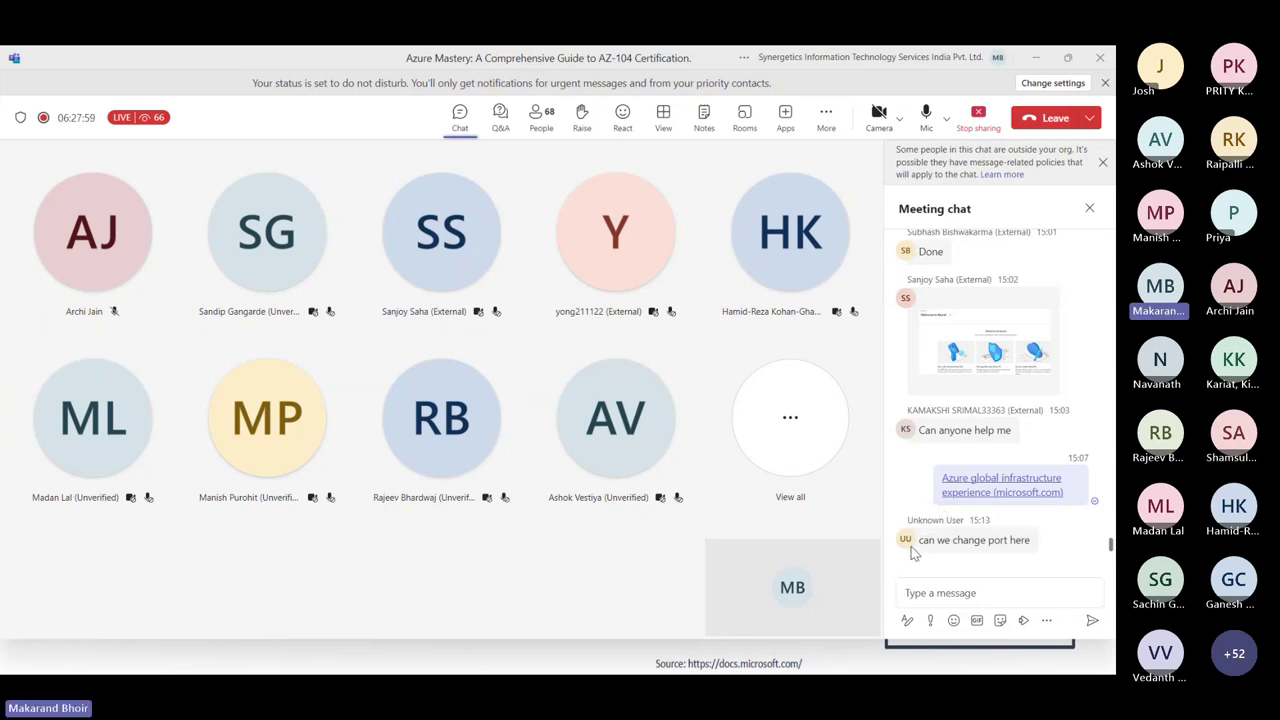
{"action": "mouse_move", "coordinate": [915, 554]}
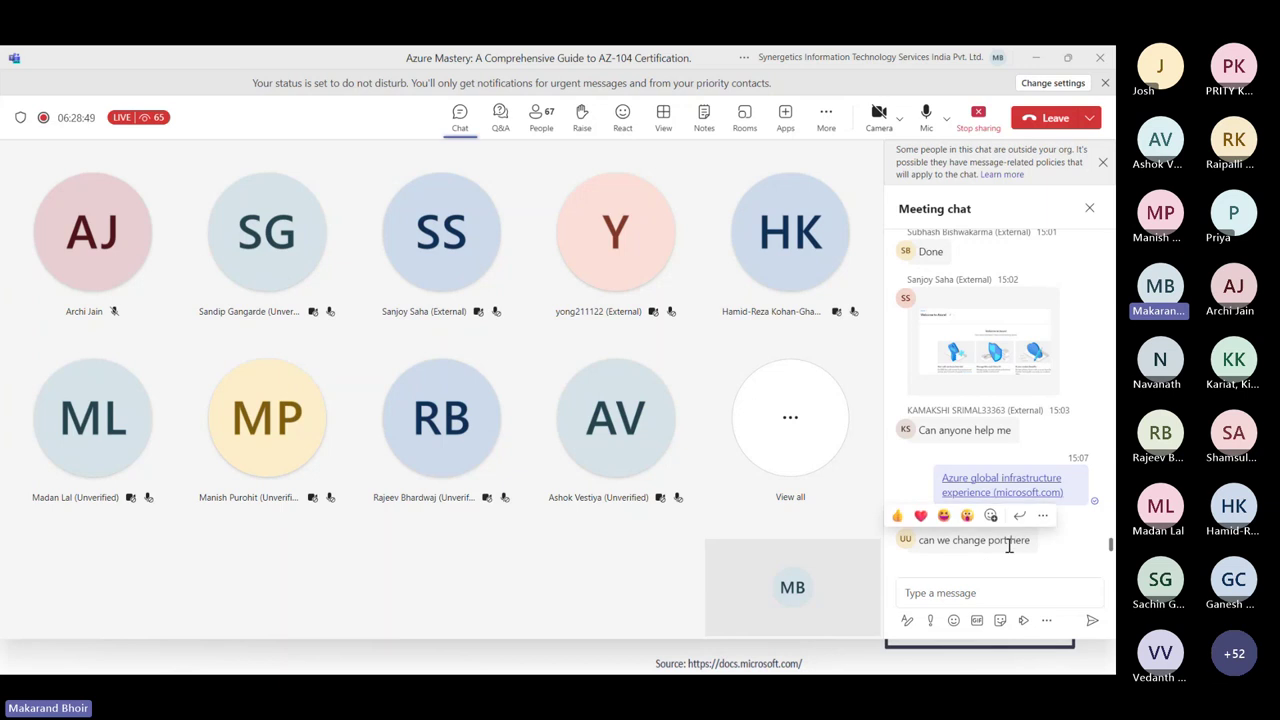
{"action": "key", "text": "alt+Tab"}
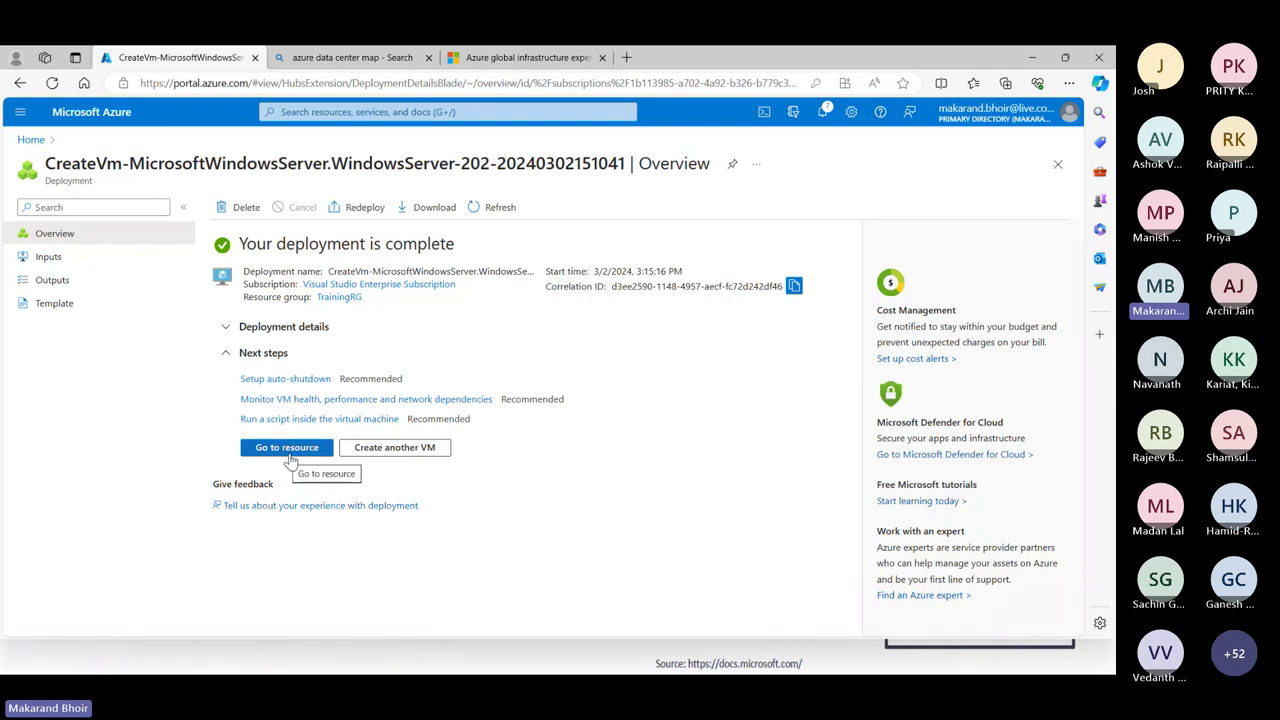
Open vmA's overview and annotate its public IP and the resource search for viewers
{"action": "left_click", "coordinate": [288, 448]}
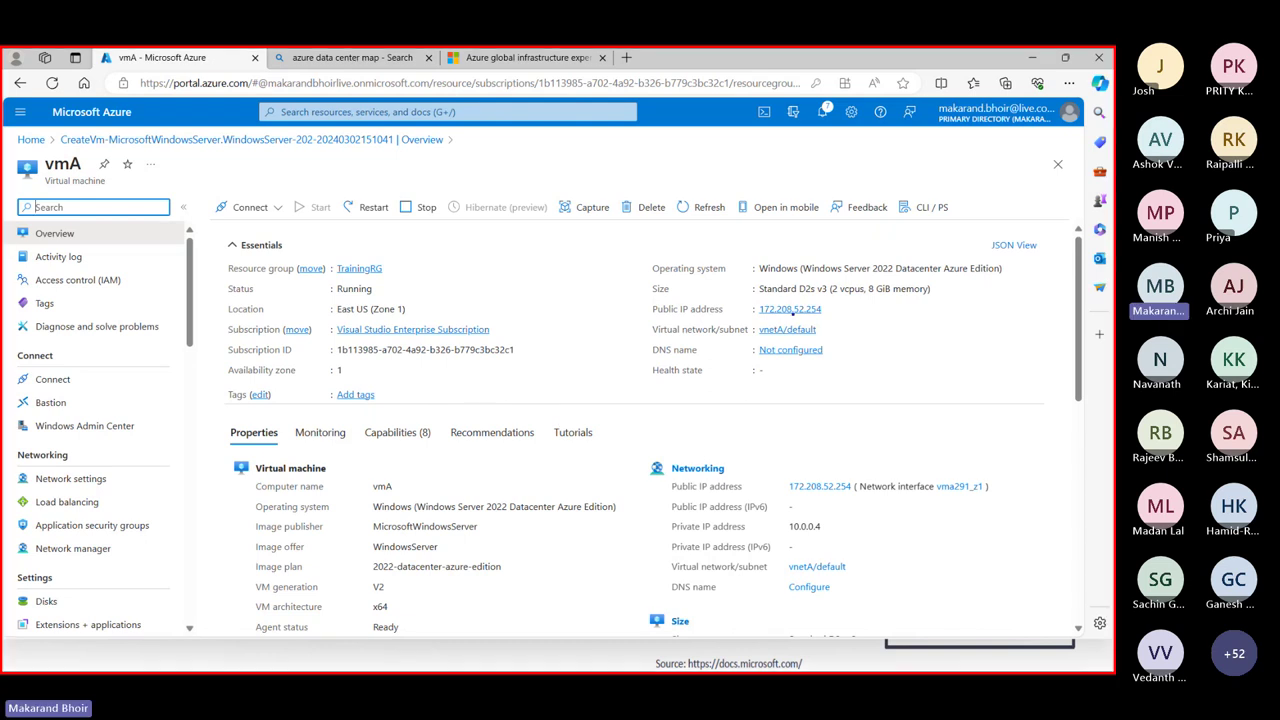
{"action": "mouse_move", "coordinate": [752, 298]}
{"action": "left_mouse_down"}
{"action": "mouse_move", "coordinate": [843, 319]}
{"action": "mouse_move", "coordinate": [832, 310]}
{"action": "left_mouse_up"}
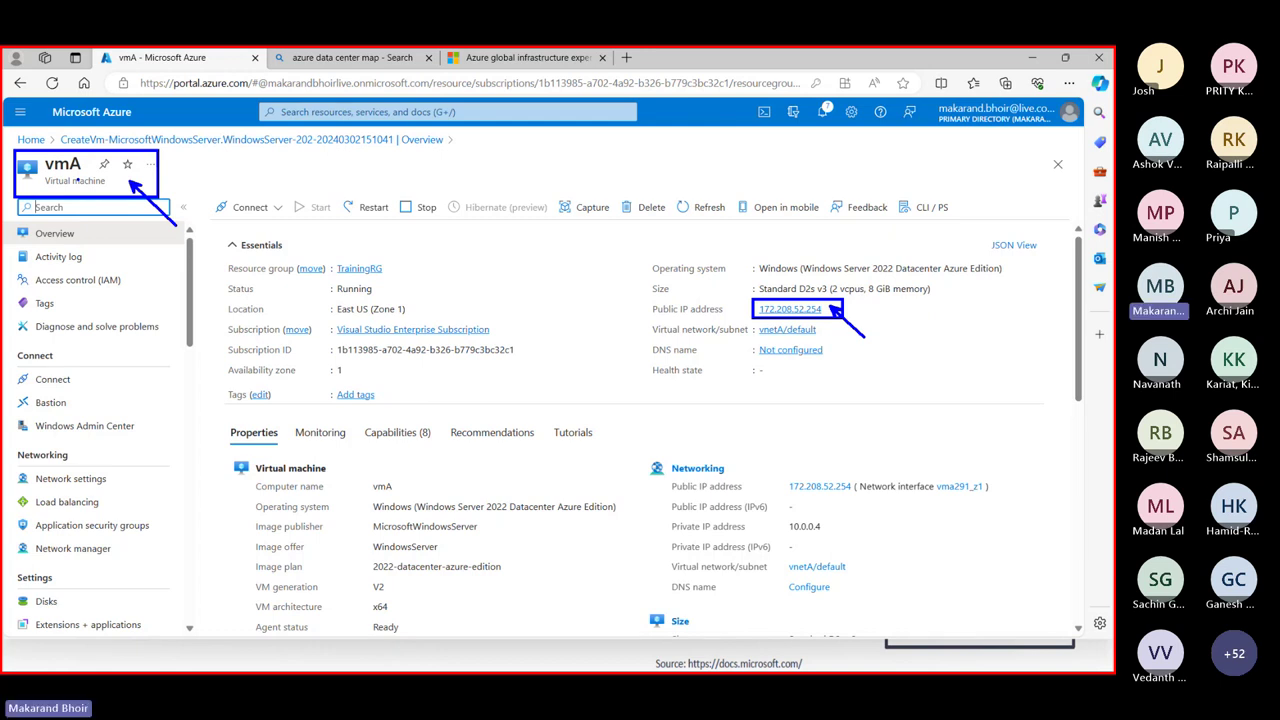
{"action": "mouse_move", "coordinate": [262, 101]}
{"action": "left_mouse_down"}
{"action": "mouse_move", "coordinate": [342, 132]}
{"action": "mouse_move", "coordinate": [566, 132]}
{"action": "left_mouse_up"}
{"action": "left_click", "coordinate": [463, 117]}
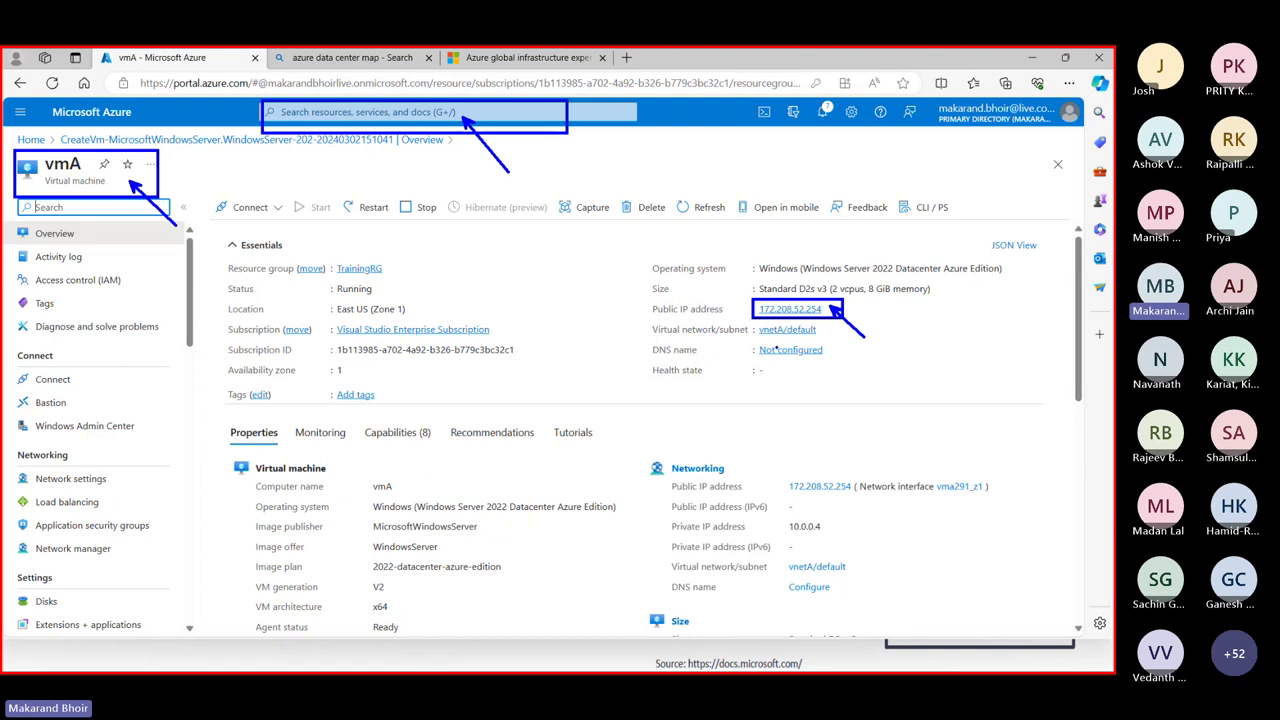
{"action": "key", "text": "Escape"}
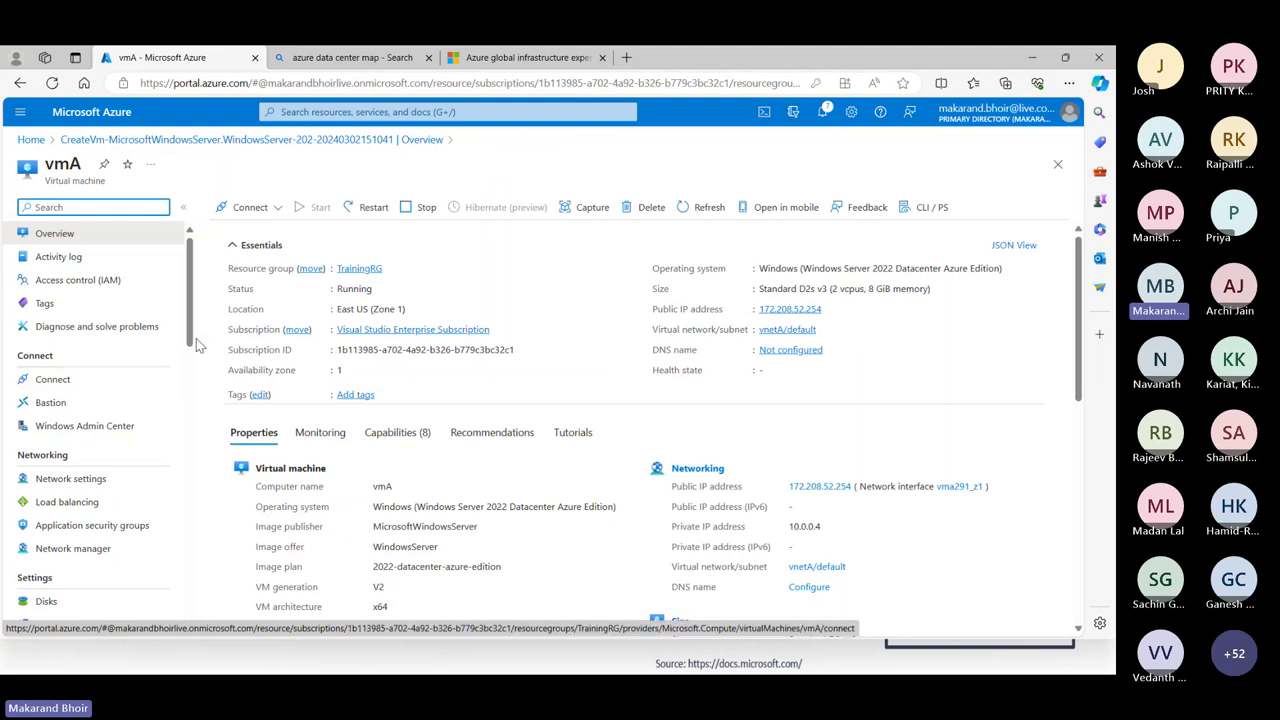
Copy vmA's public IP 172.208.52.254 and search Windows for 'remote'
{"action": "left_click", "coordinate": [829, 310]}
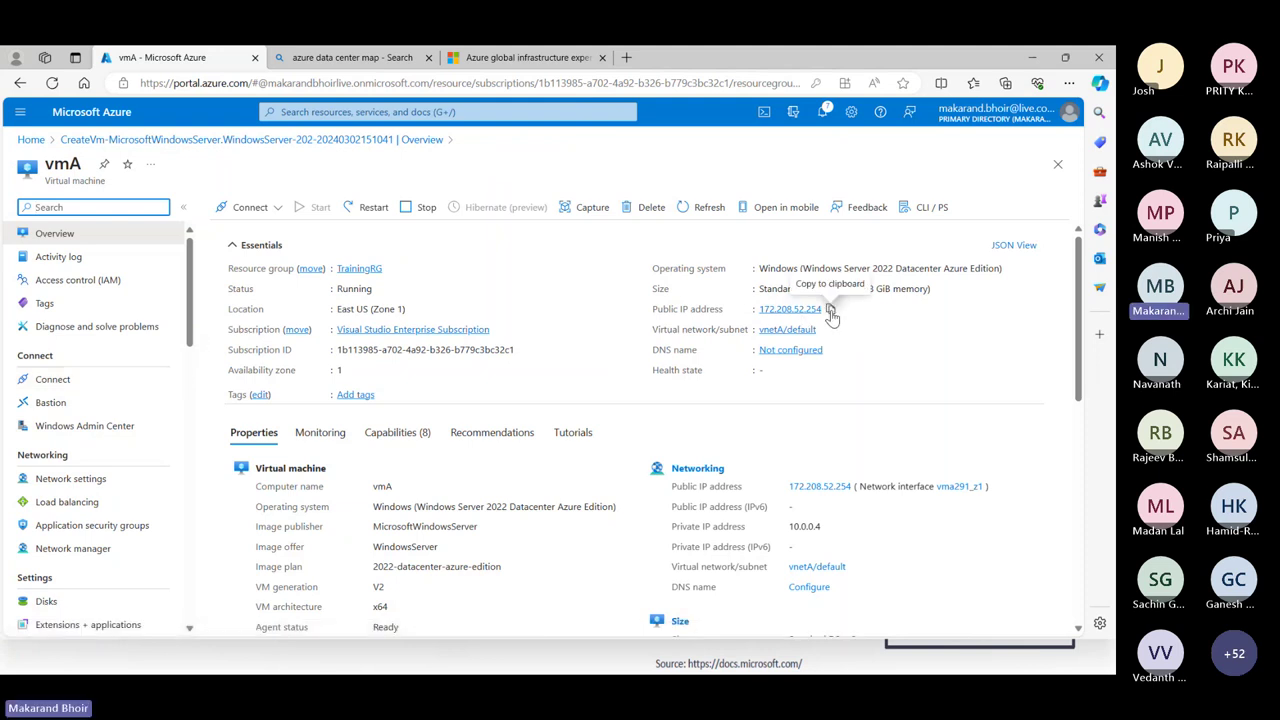
{"action": "left_click", "coordinate": [829, 310]}
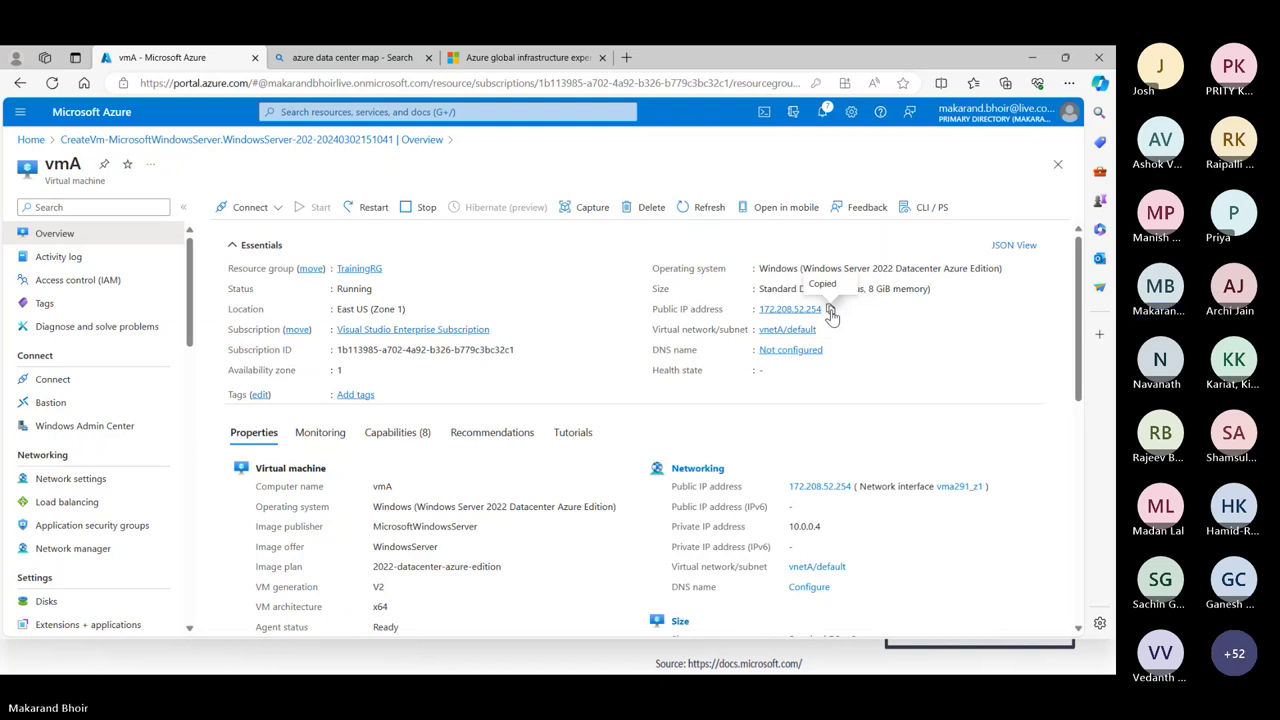
{"action": "key", "text": "super"}
{"action": "type", "text": "remote"}
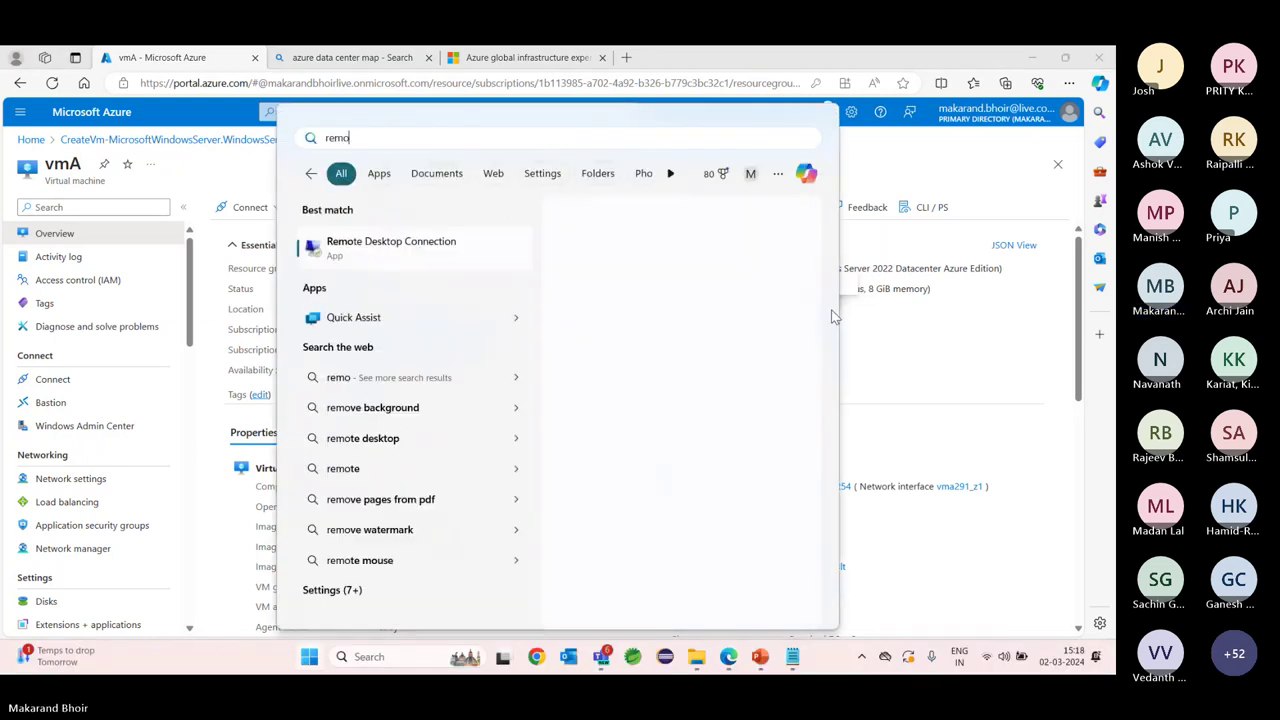
Remote Desktop to 172.208.52.254 with the admin username and password, accepting the certificate warning
{"action": "left_click", "coordinate": [414, 250]}
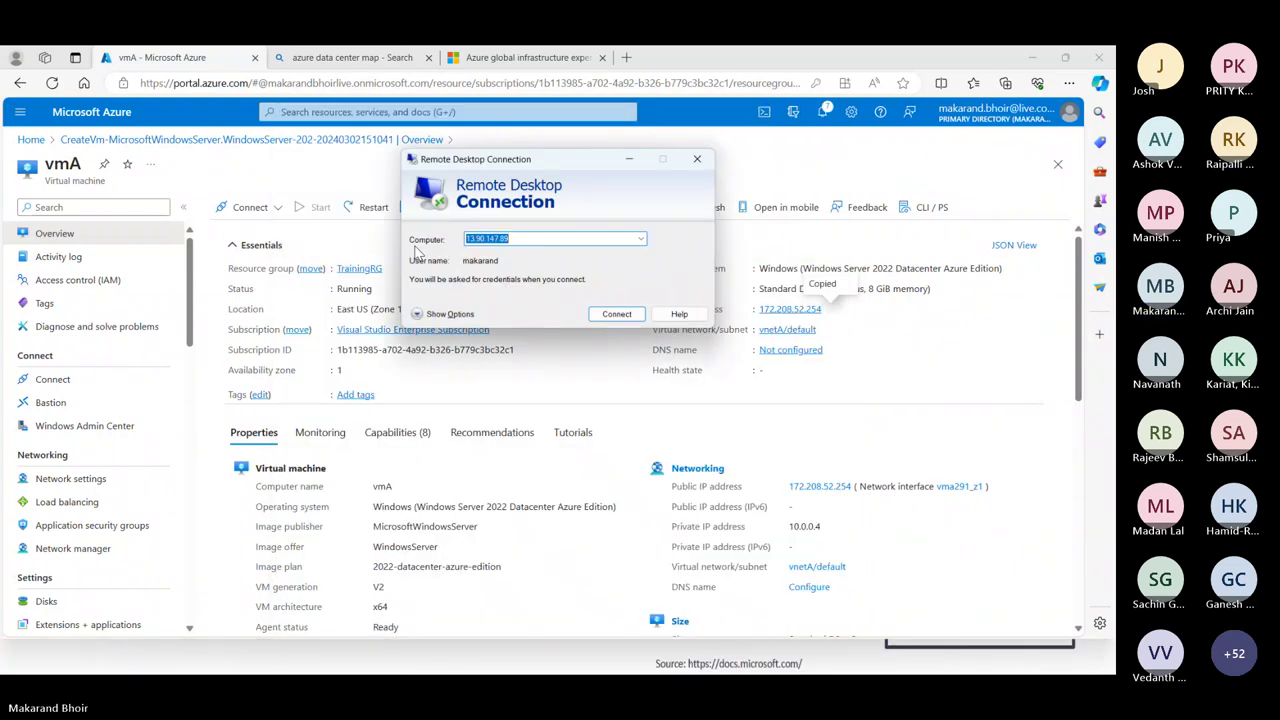
{"action": "key", "text": "ctrl+v"}
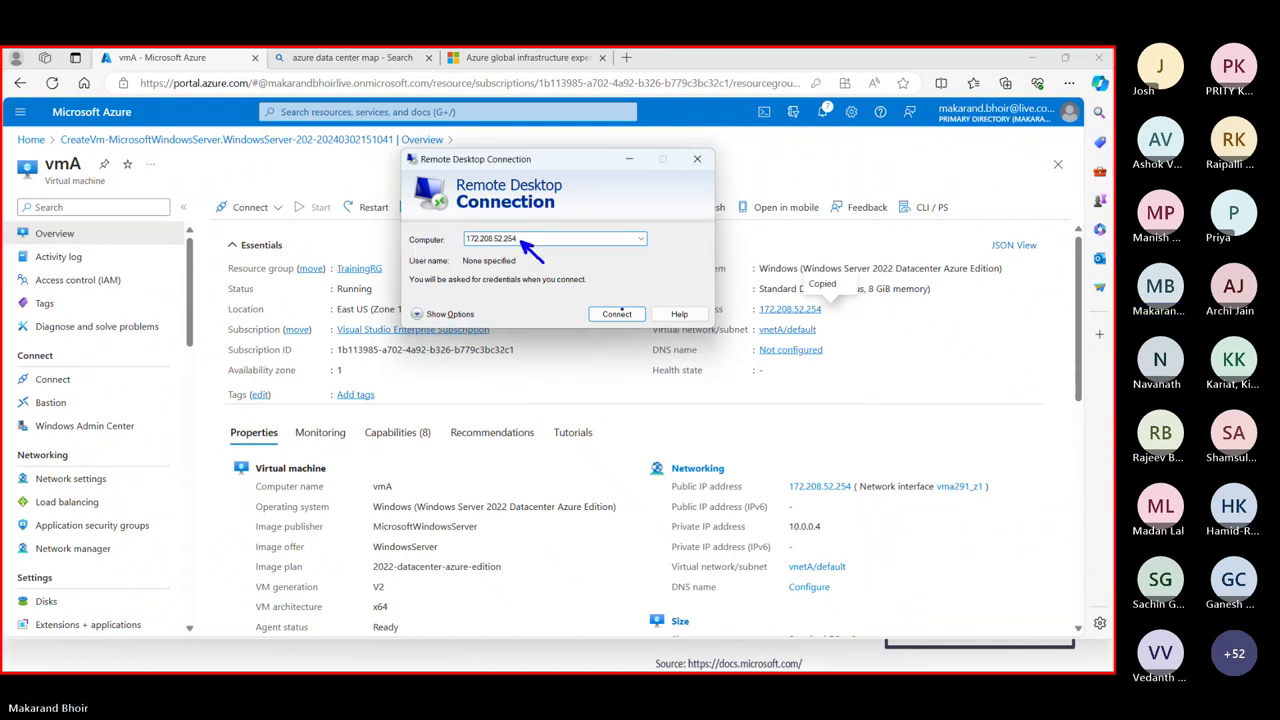
{"action": "left_click", "coordinate": [617, 315]}
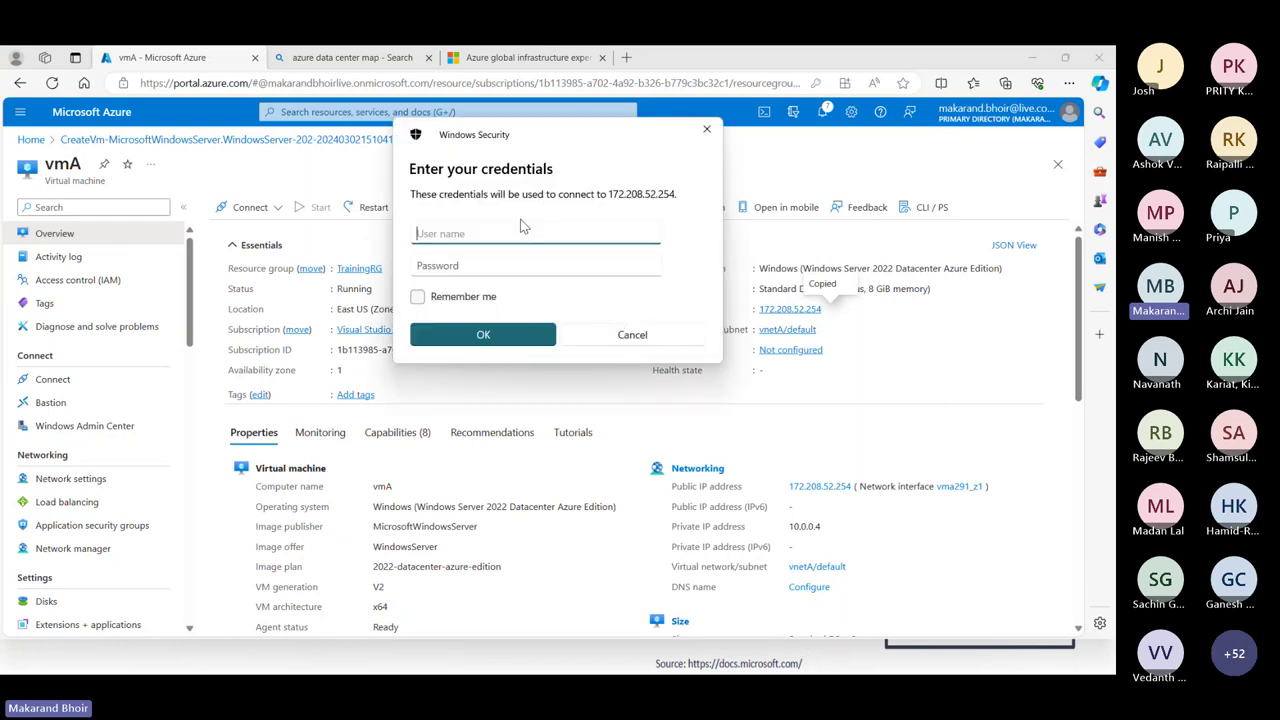
{"action": "type", "text": "makarand"}
{"action": "key", "text": "Tab"}
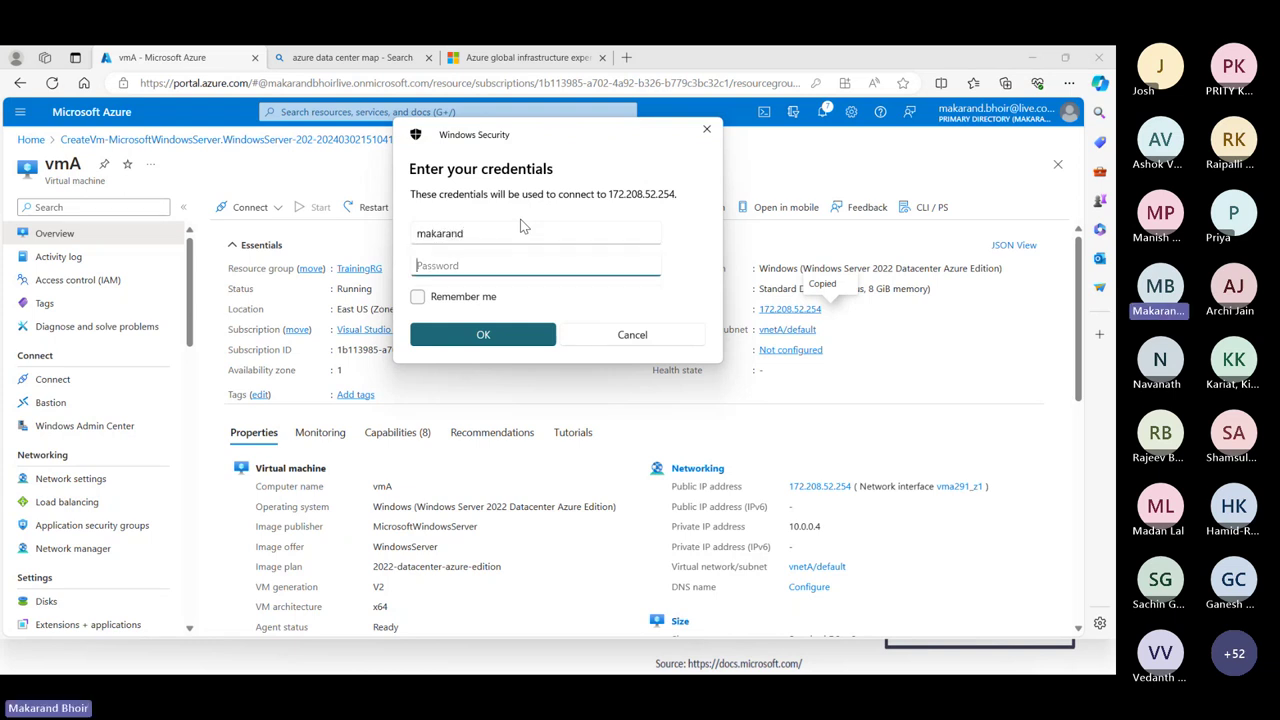
{"action": "type", "text": "******"}
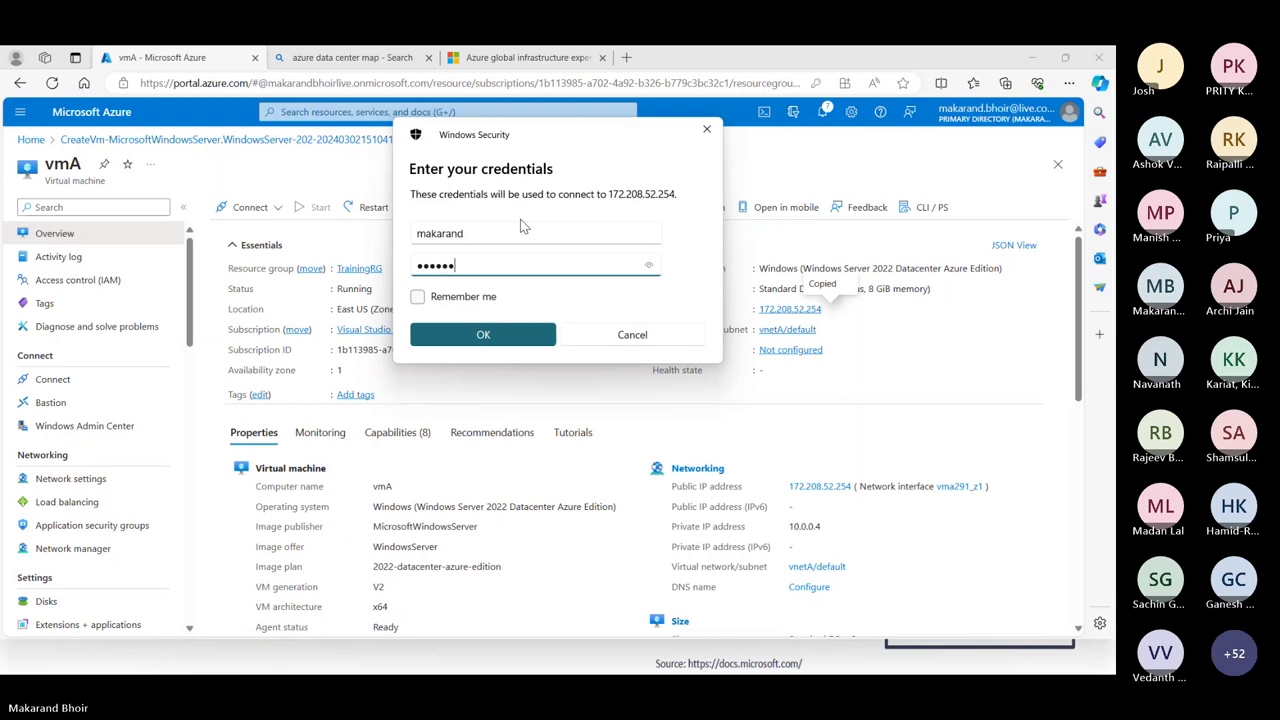
{"action": "type", "text": "******"}
{"action": "left_click", "coordinate": [522, 337]}
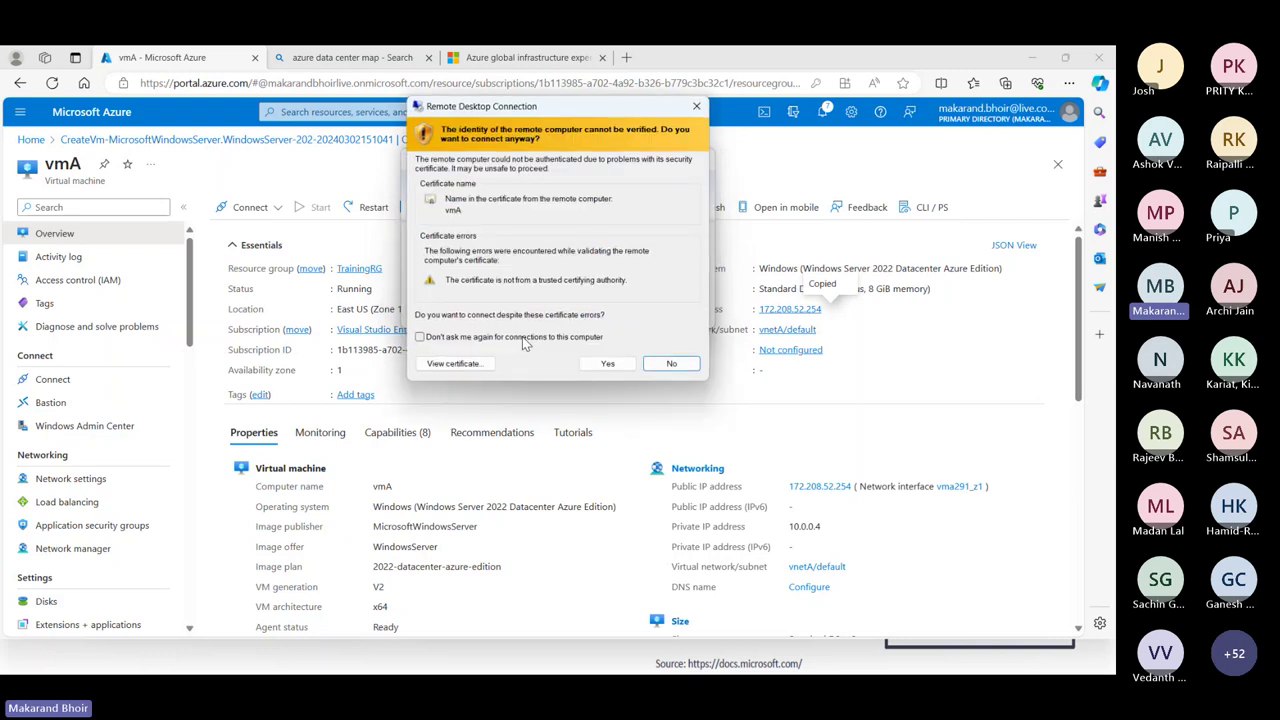
{"action": "left_click", "coordinate": [607, 363]}
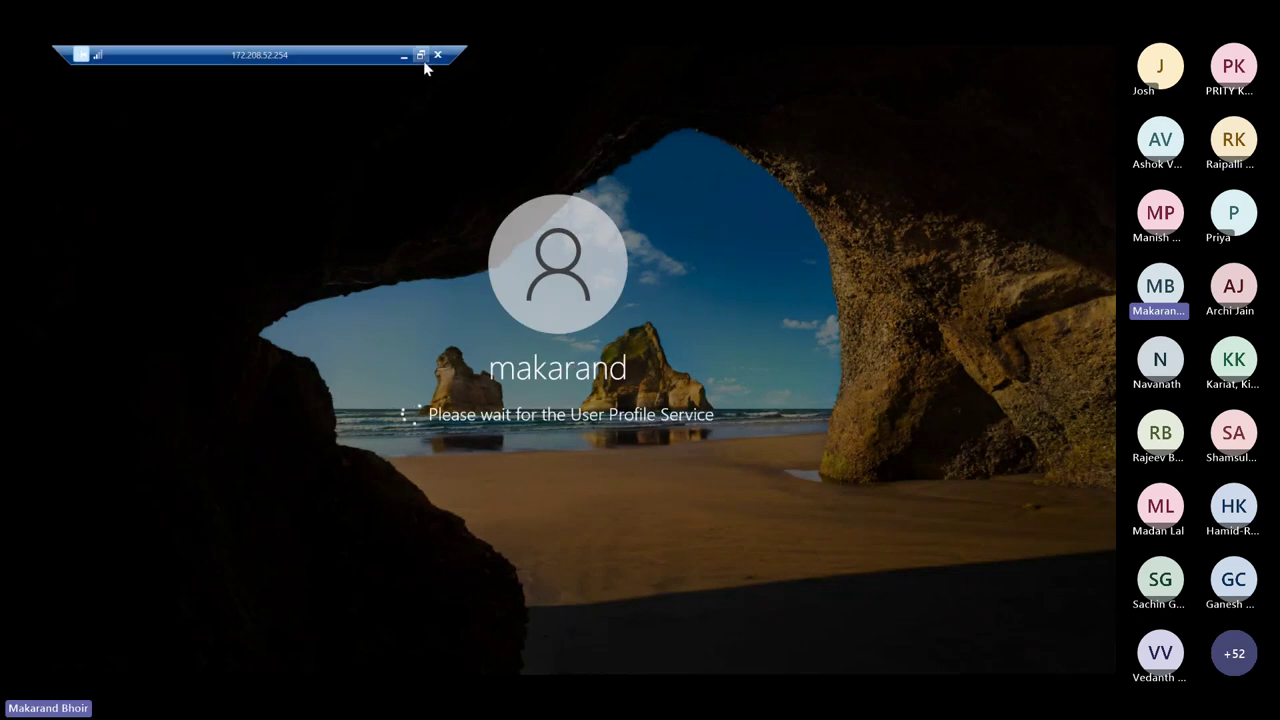
Make the vmA remote desktop session fill the screen
{"action": "left_click", "coordinate": [420, 54]}
{"action": "left_click_drag", "start_coordinate": [724, 102], "coordinate": [722, 119]}
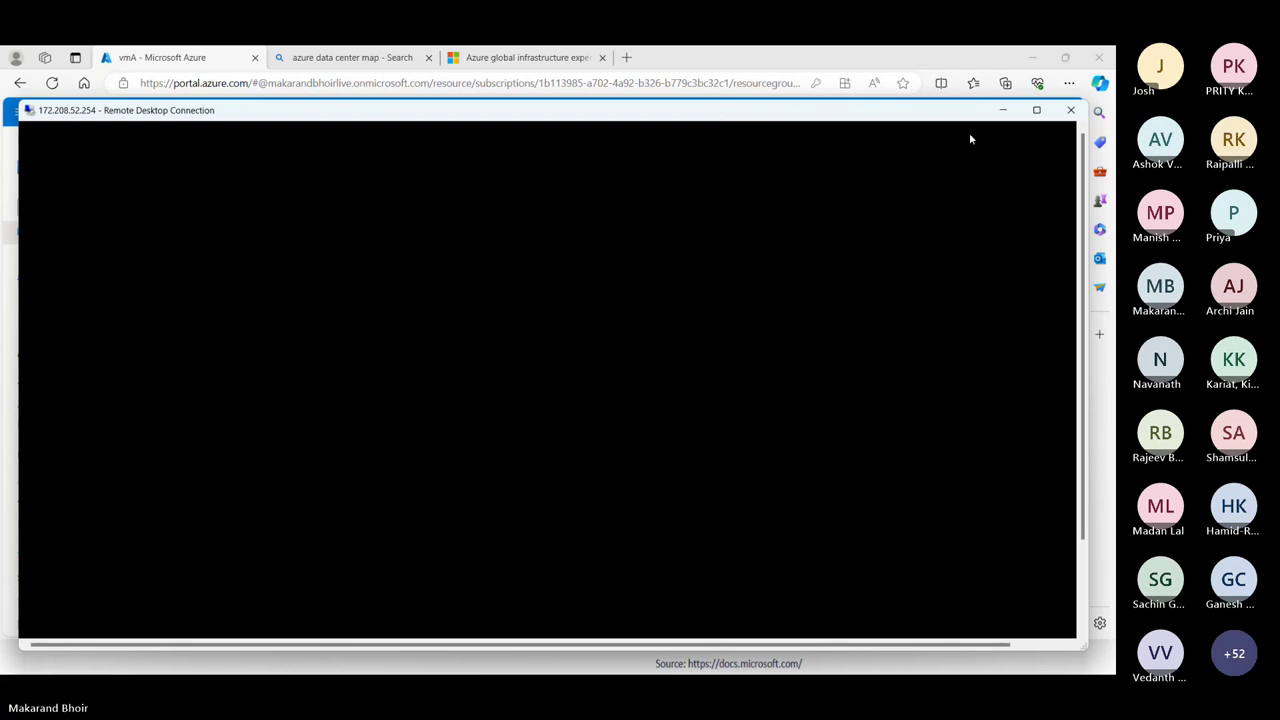
{"action": "left_click", "coordinate": [1037, 110]}
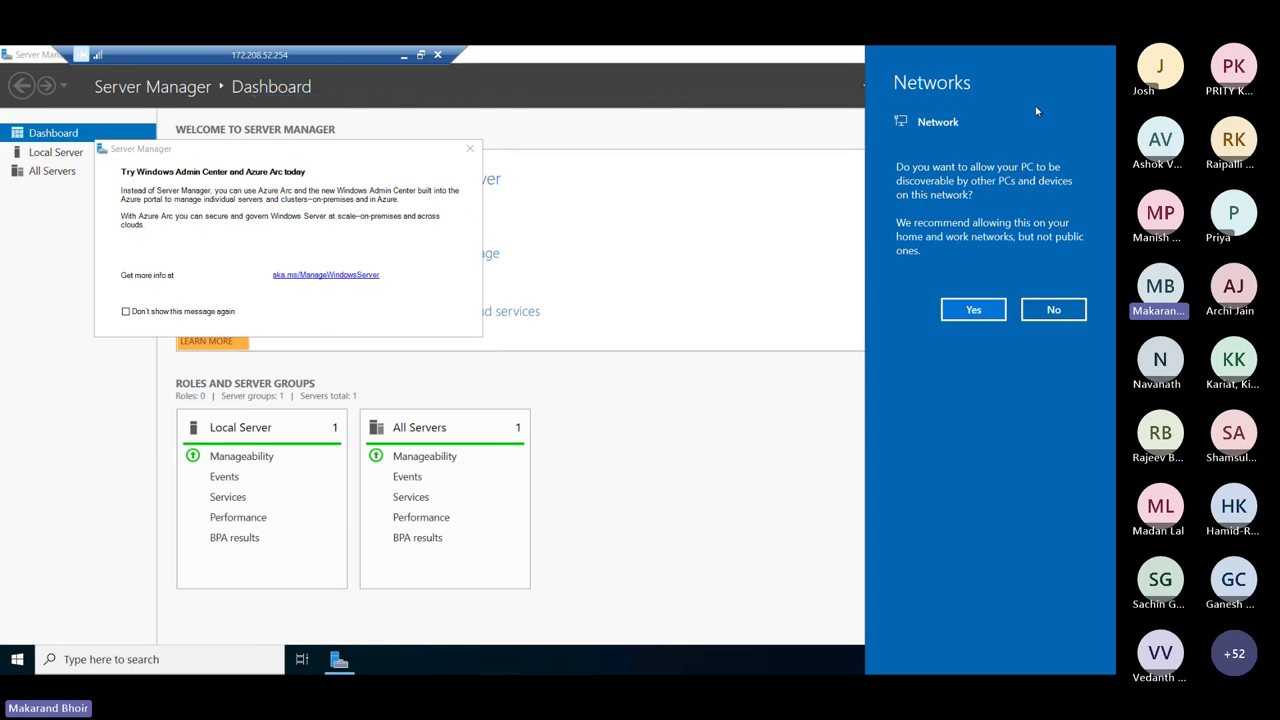
Allow network discovery, dismiss the Windows Admin Center popup, and close Server Manager
{"action": "left_click", "coordinate": [990, 313]}
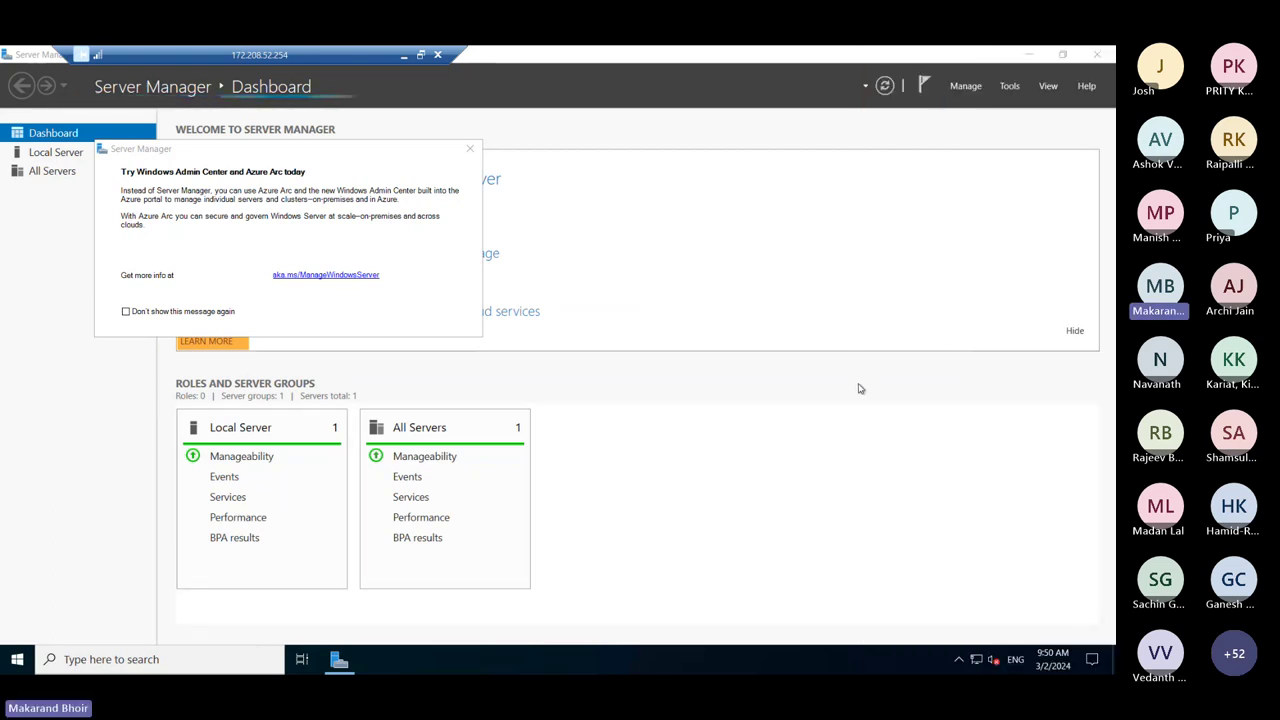
{"action": "left_click", "coordinate": [469, 148]}
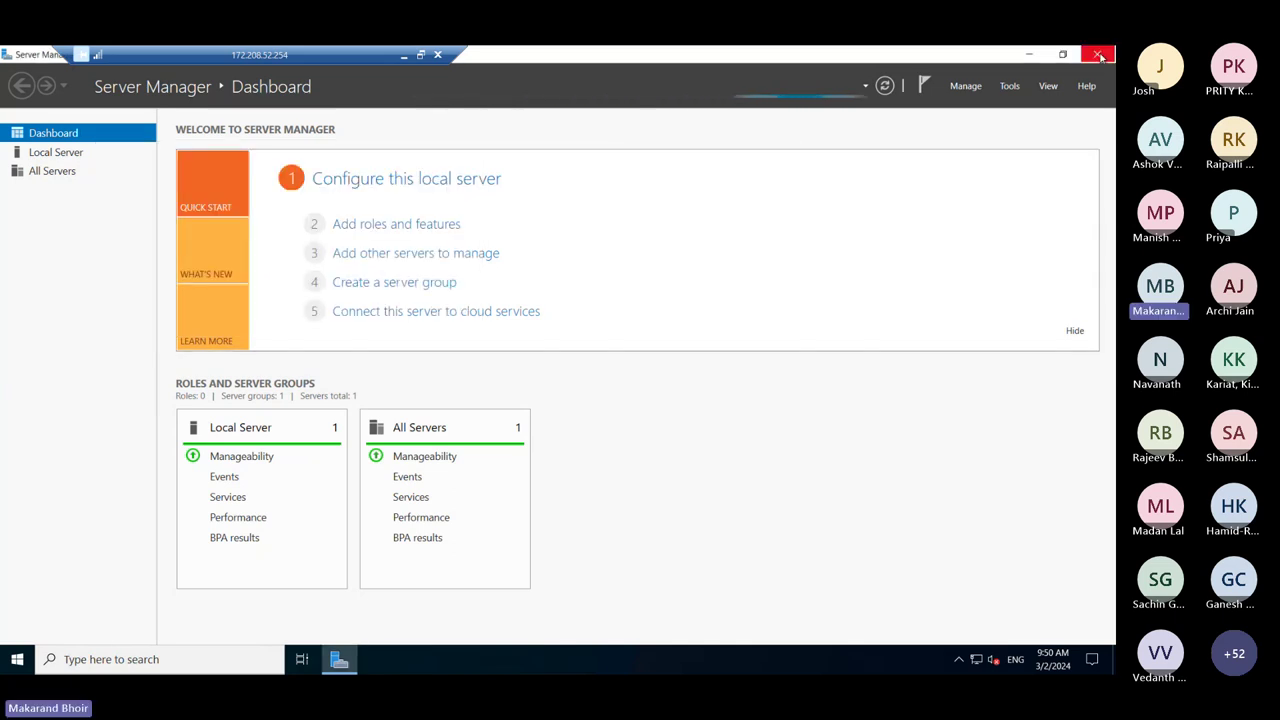
{"action": "left_click", "coordinate": [1097, 54]}
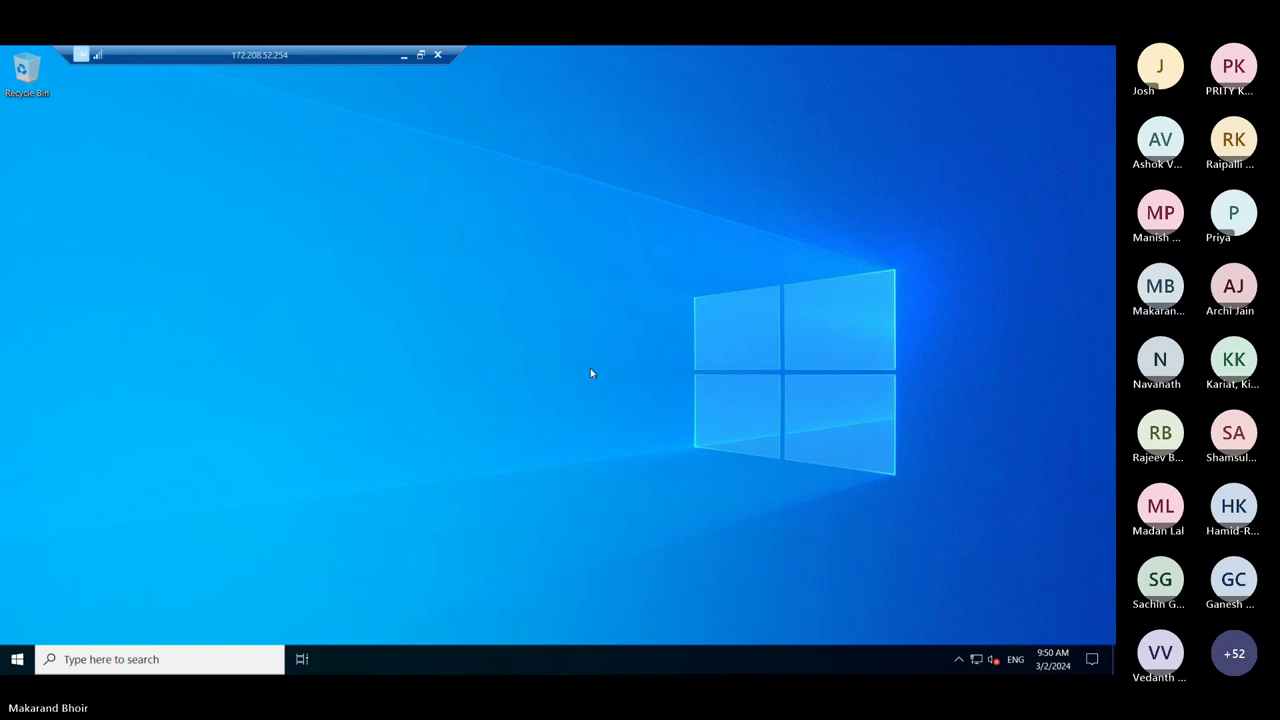
Relaunch Server Manager from Start and dismiss the Windows Admin Center popup
{"action": "left_click", "coordinate": [17, 664]}
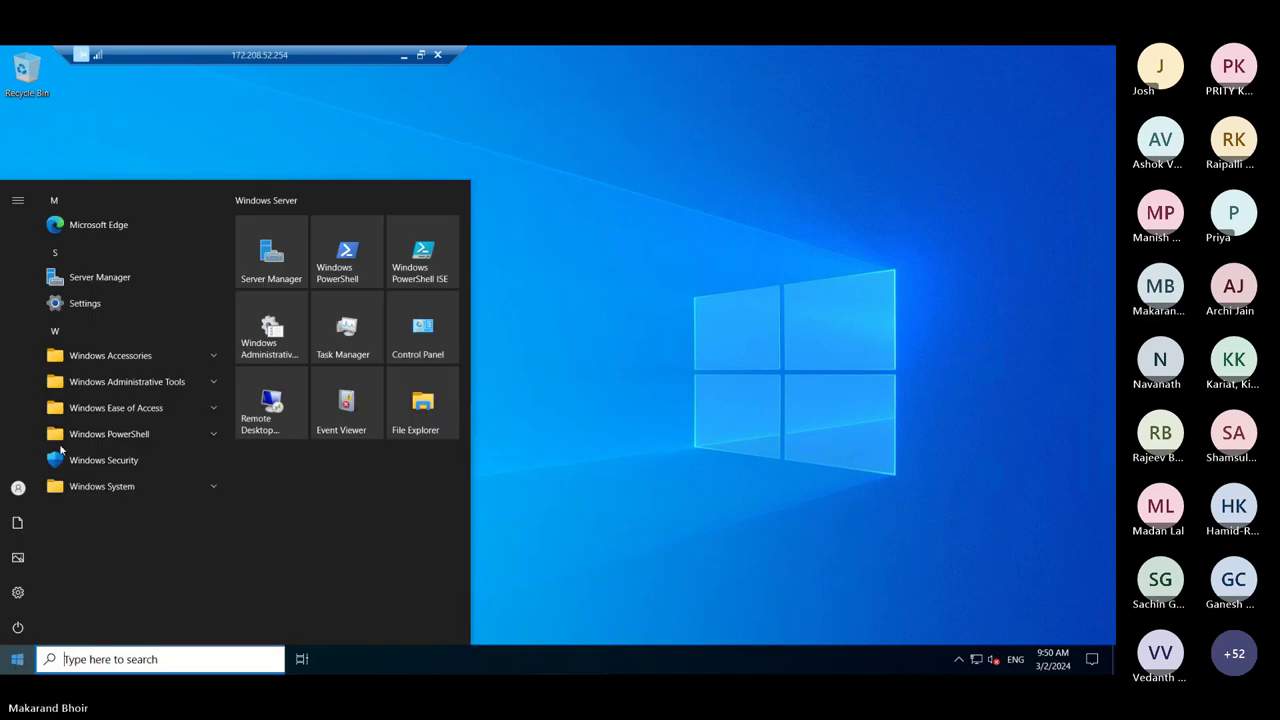
{"action": "left_click", "coordinate": [100, 278]}
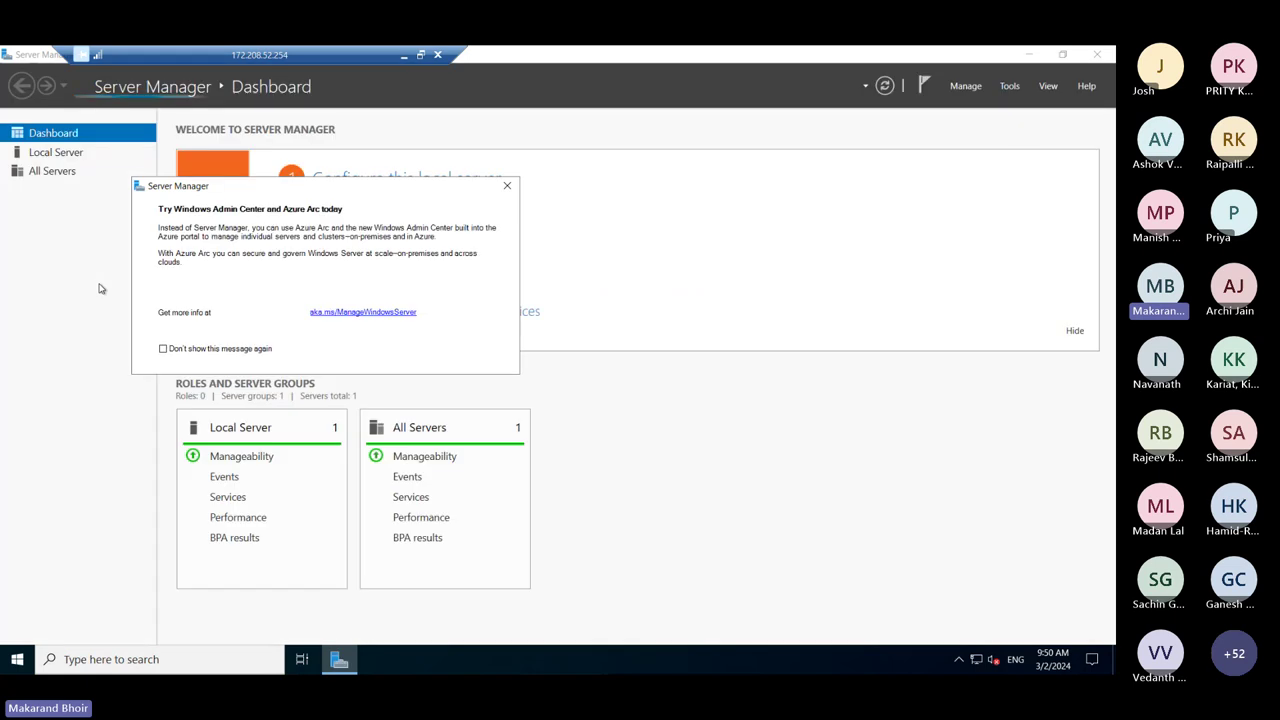
{"action": "left_click", "coordinate": [507, 186]}
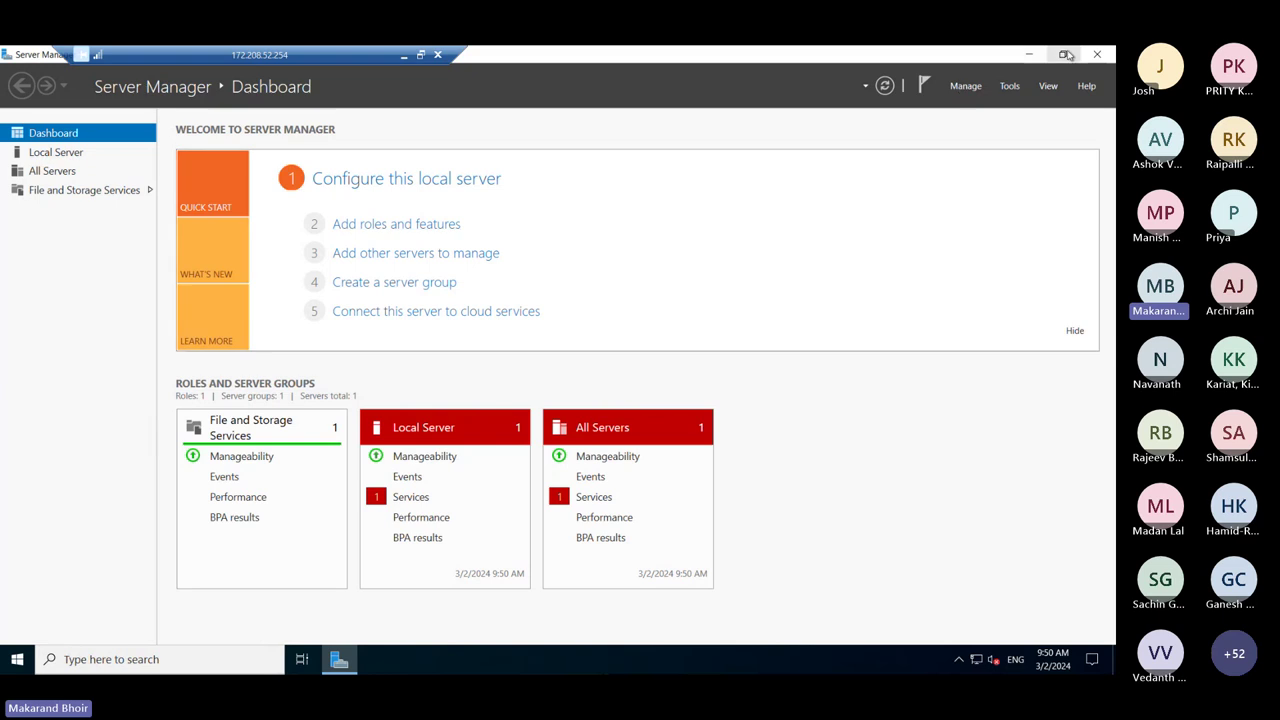
Window Server Manager and the remote session over the browser, highlighting Add roles and features
{"action": "left_click", "coordinate": [1065, 54]}
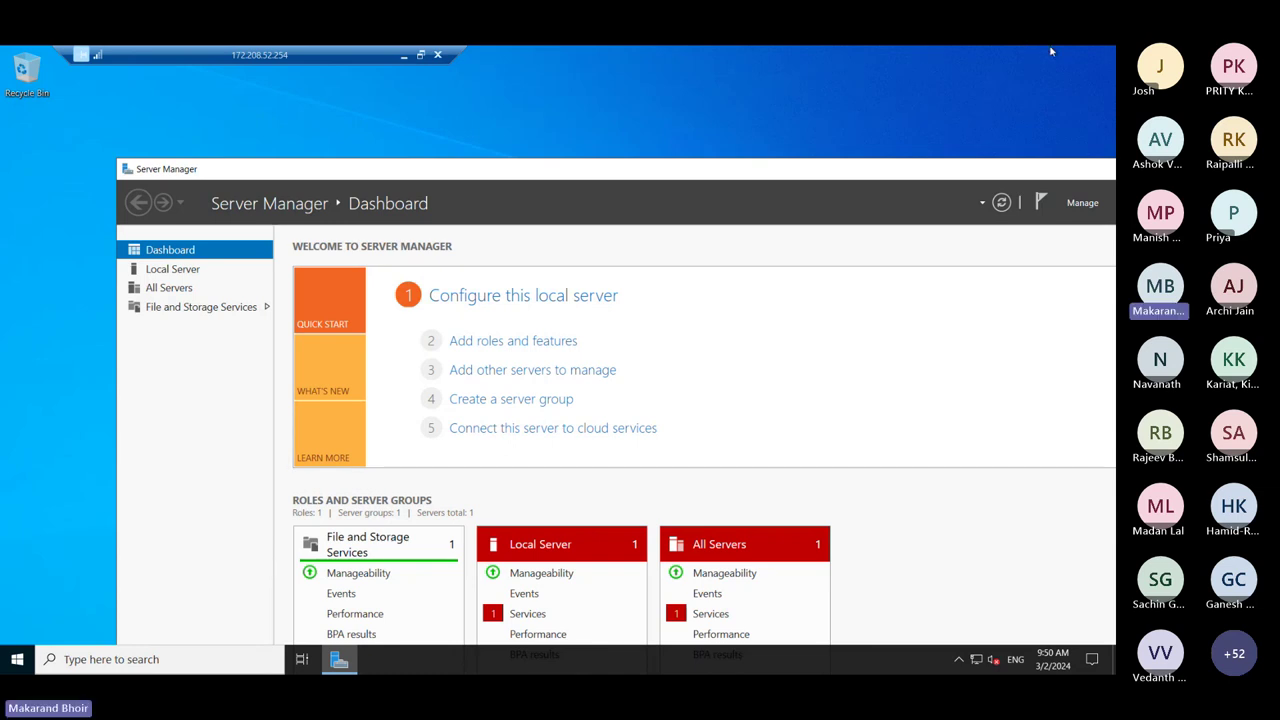
{"action": "double_click", "coordinate": [266, 50]}
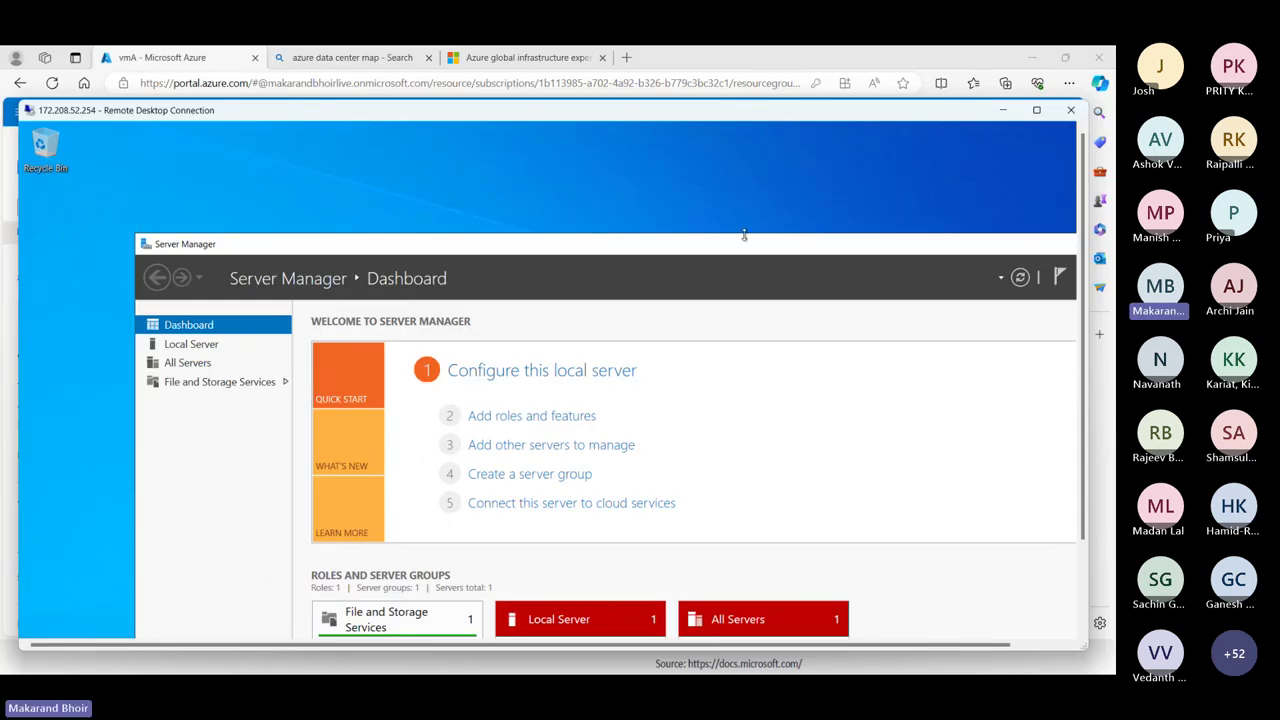
{"action": "mouse_move", "coordinate": [628, 392]}
{"action": "left_mouse_down"}
{"action": "mouse_move", "coordinate": [608, 412]}
{"action": "mouse_move", "coordinate": [662, 362]}
{"action": "left_mouse_up"}
{"action": "left_click_drag", "start_coordinate": [462, 392], "coordinate": [624, 438]}
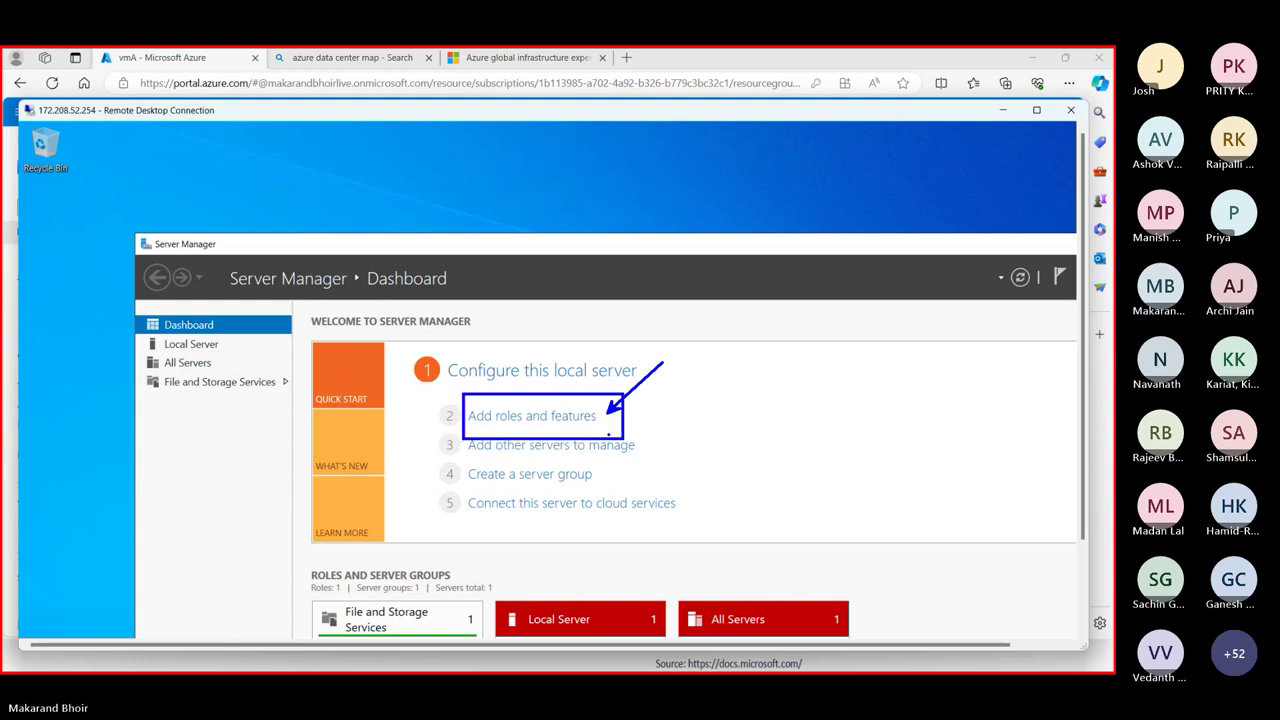
In Add Roles and Features for vmA, select Web Server (IIS) with its required management tools
{"action": "left_click", "coordinate": [568, 421]}
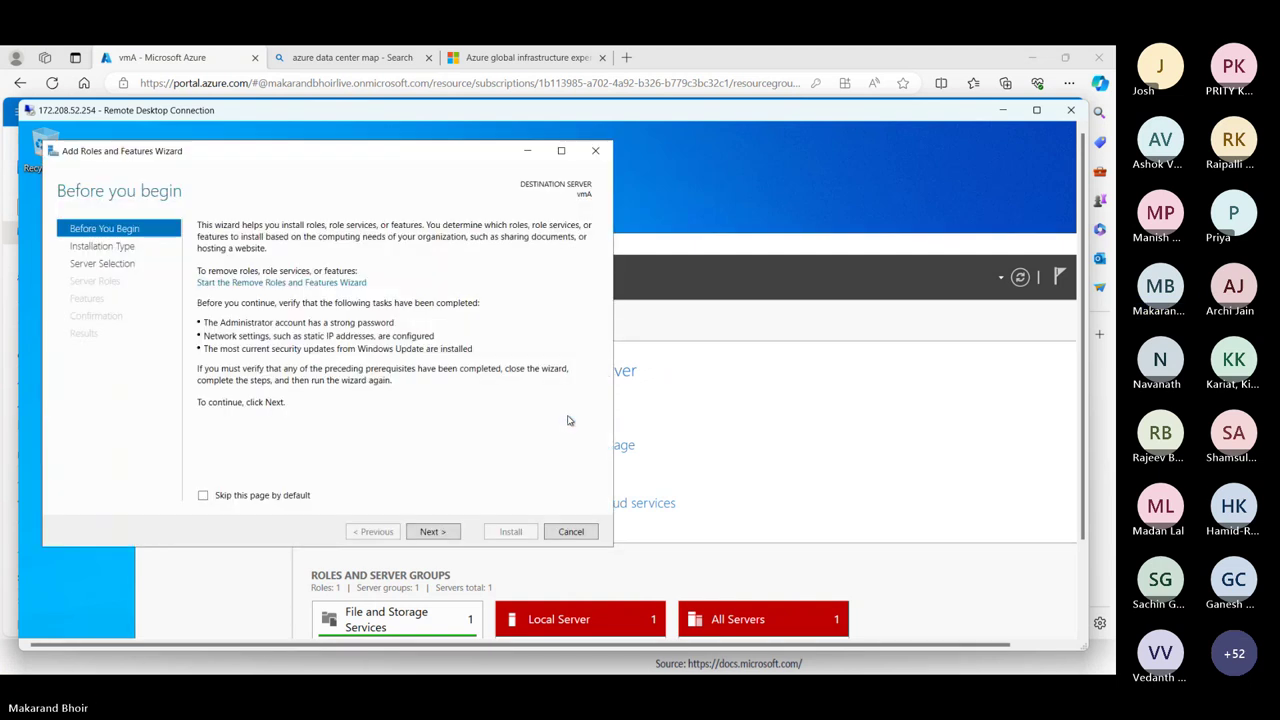
{"action": "left_click", "coordinate": [444, 533]}
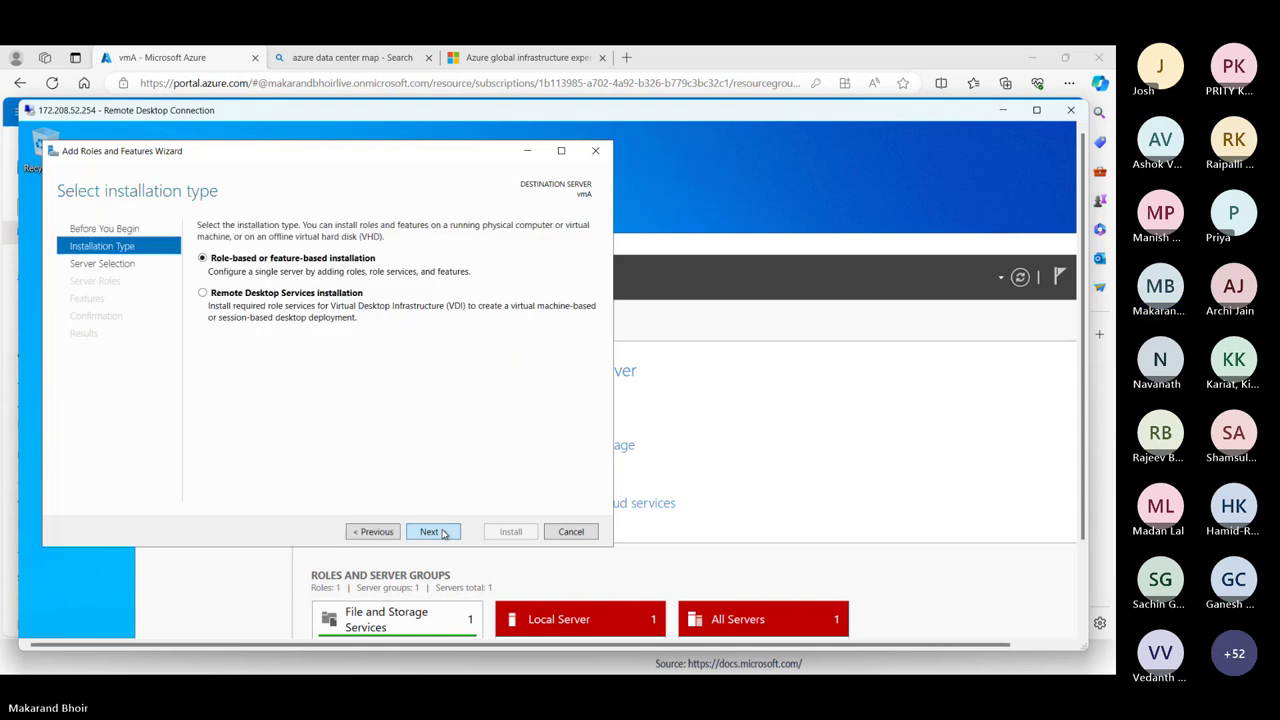
{"action": "left_click", "coordinate": [433, 532]}
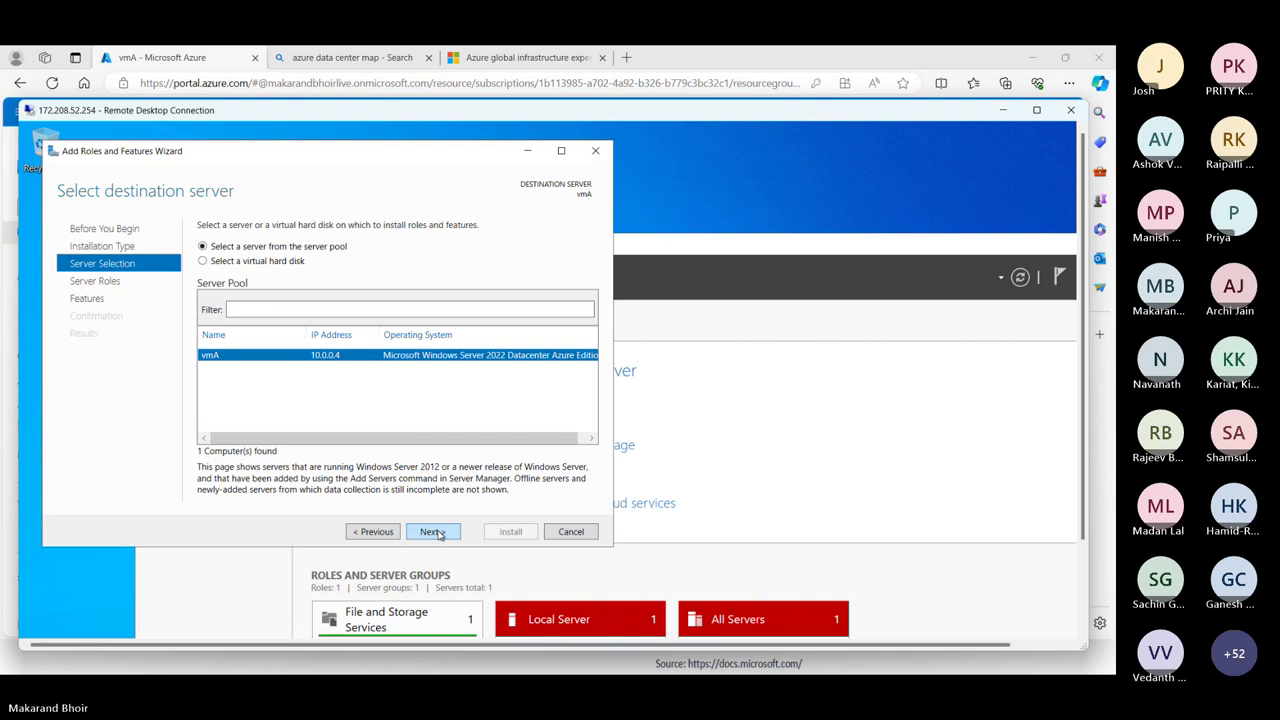
{"action": "left_click", "coordinate": [432, 532]}
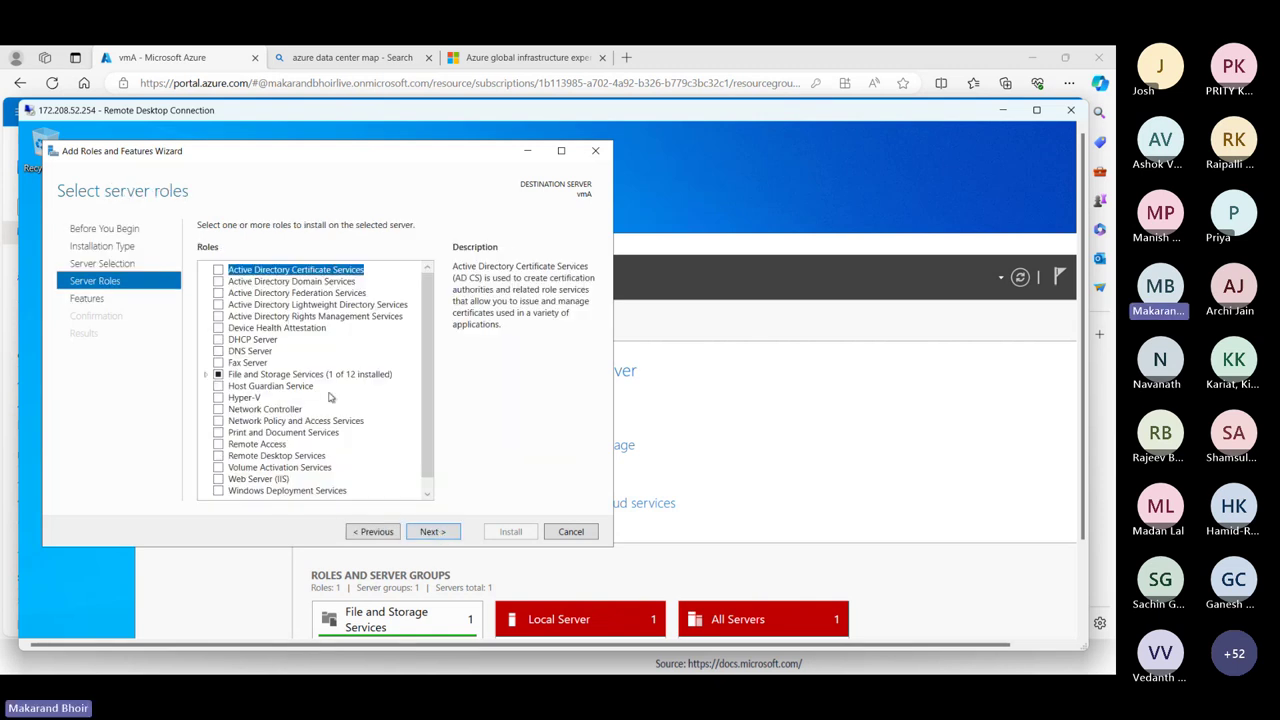
{"action": "left_click", "coordinate": [219, 480]}
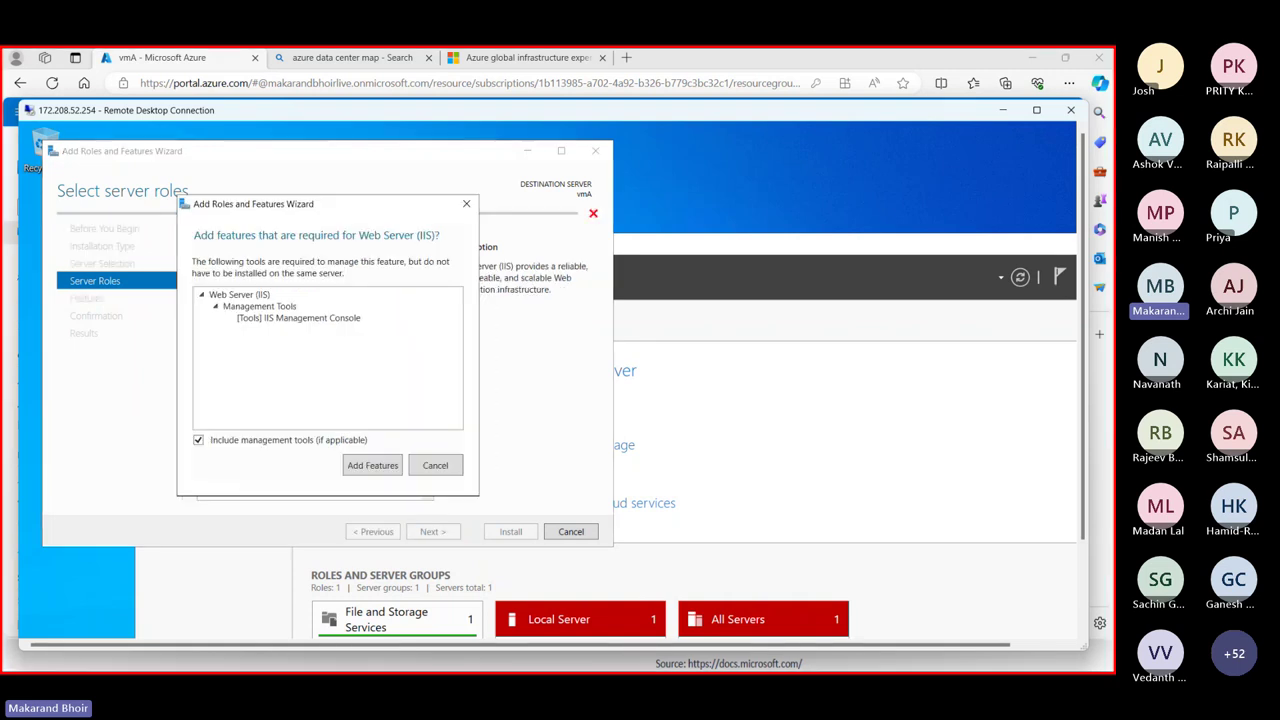
{"action": "mouse_move", "coordinate": [198, 280]}
{"action": "left_mouse_down"}
{"action": "mouse_move", "coordinate": [376, 350]}
{"action": "mouse_move", "coordinate": [339, 298]}
{"action": "left_mouse_up"}
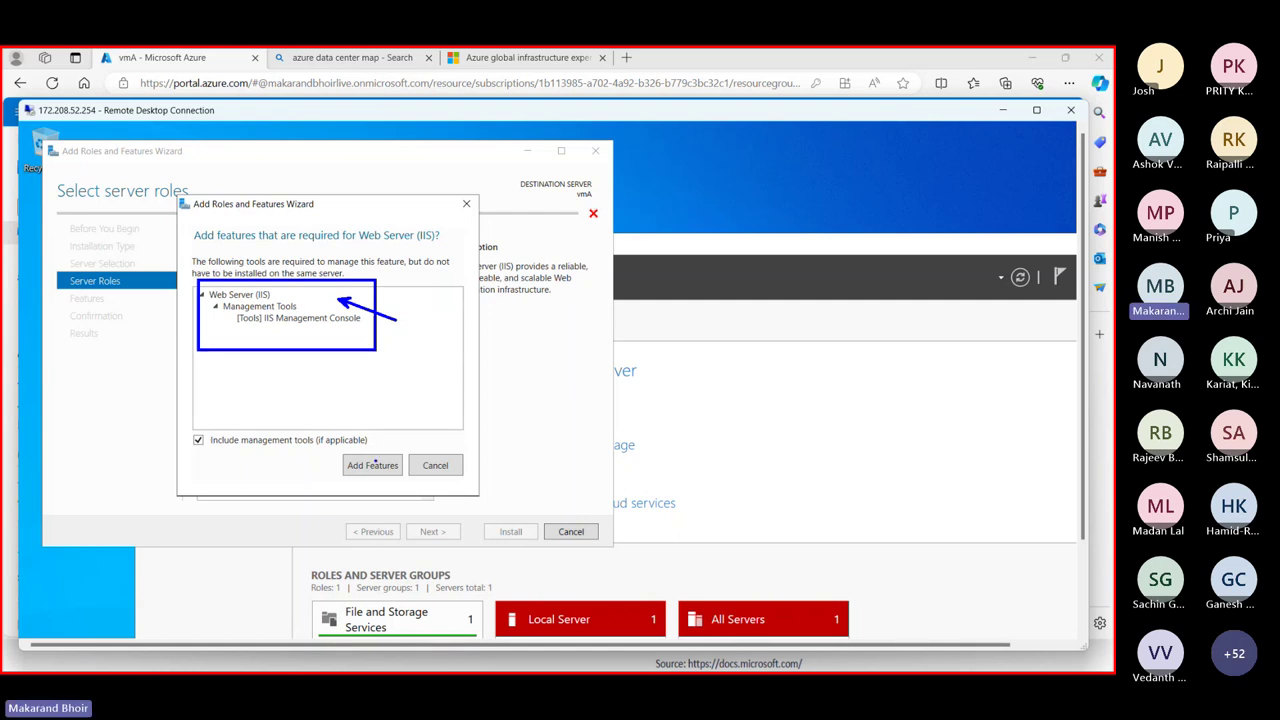
{"action": "left_click_drag", "start_coordinate": [408, 434], "coordinate": [386, 464]}
{"action": "key", "text": "Escape"}
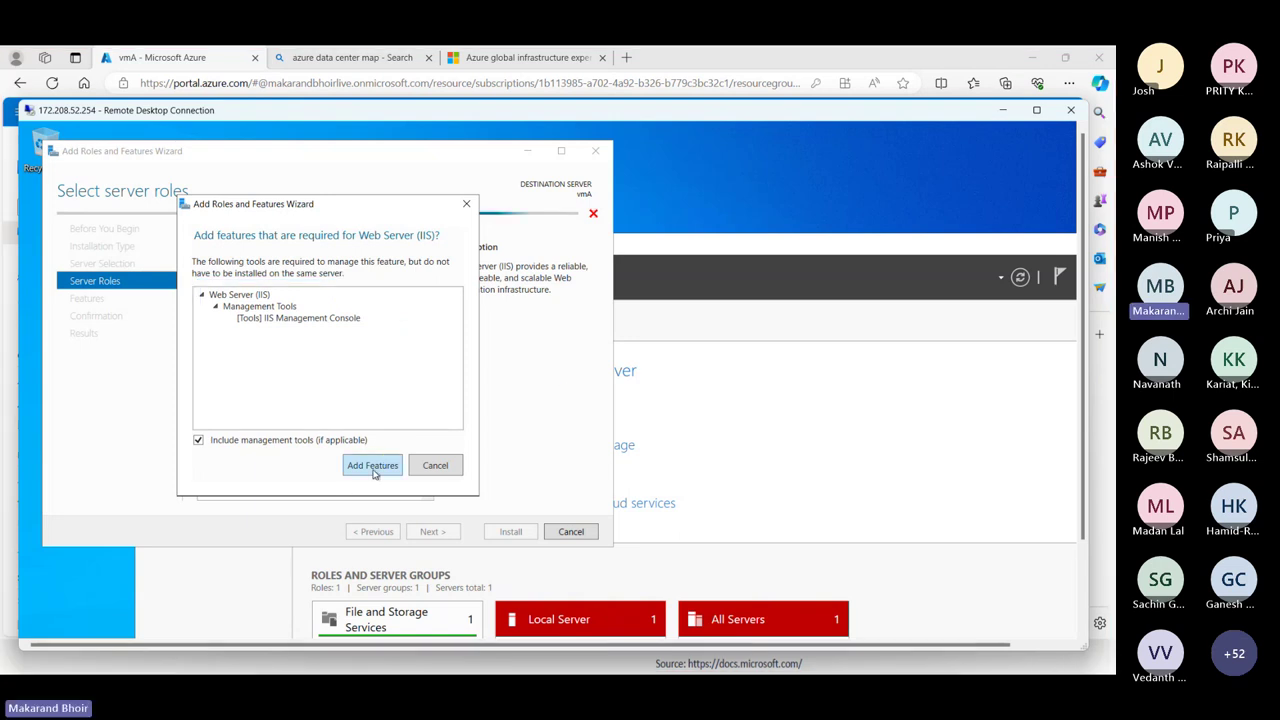
{"action": "left_click", "coordinate": [373, 469]}
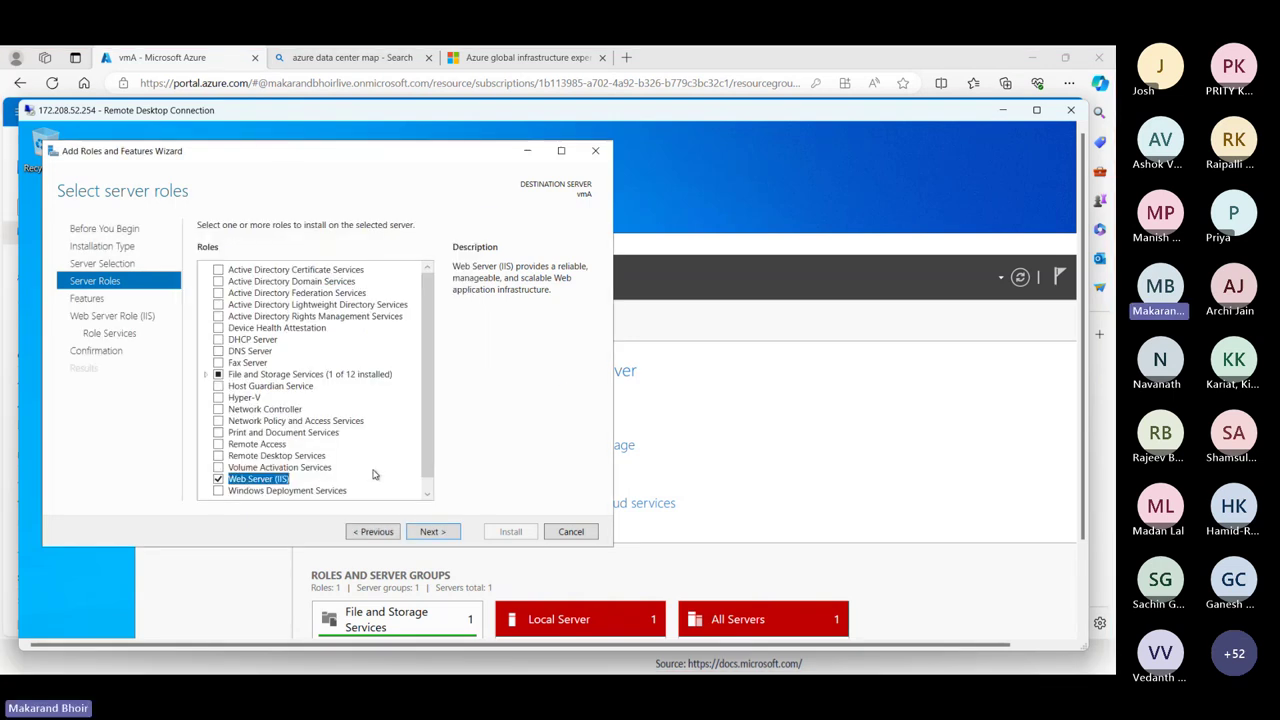
Accept default features and IIS role services and start the installation
{"action": "left_click", "coordinate": [446, 535]}
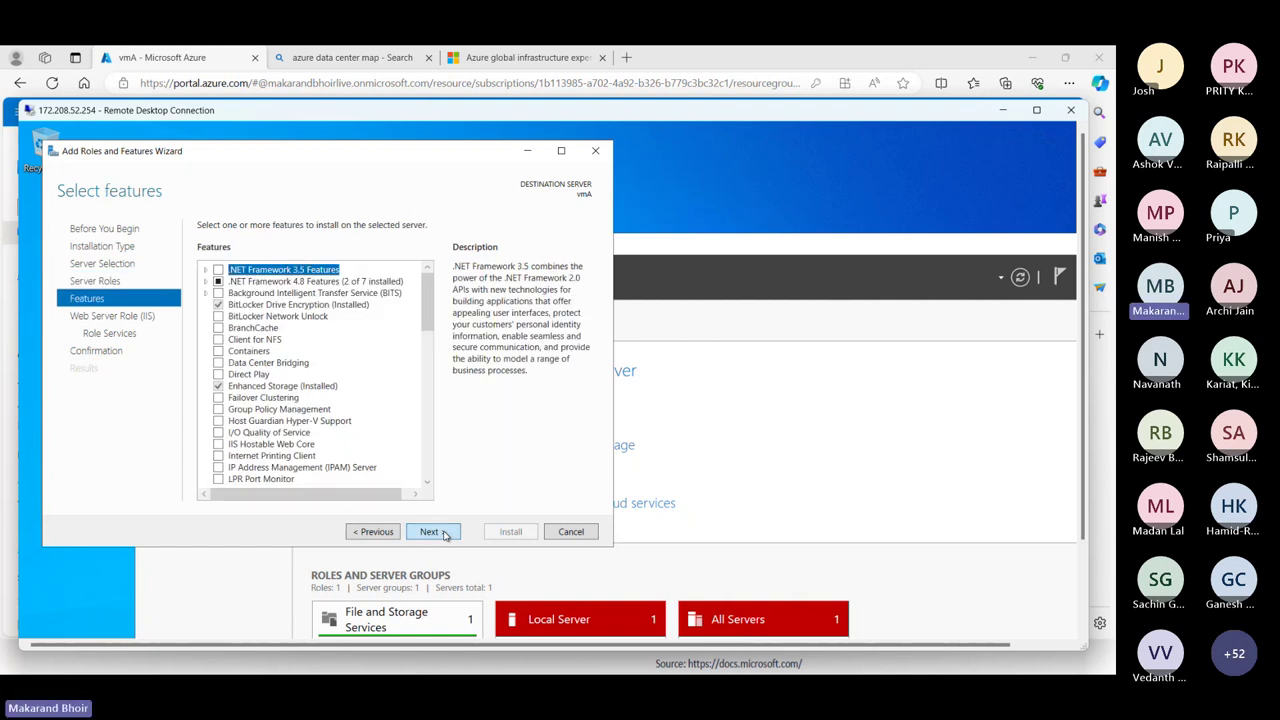
{"action": "left_click", "coordinate": [446, 535]}
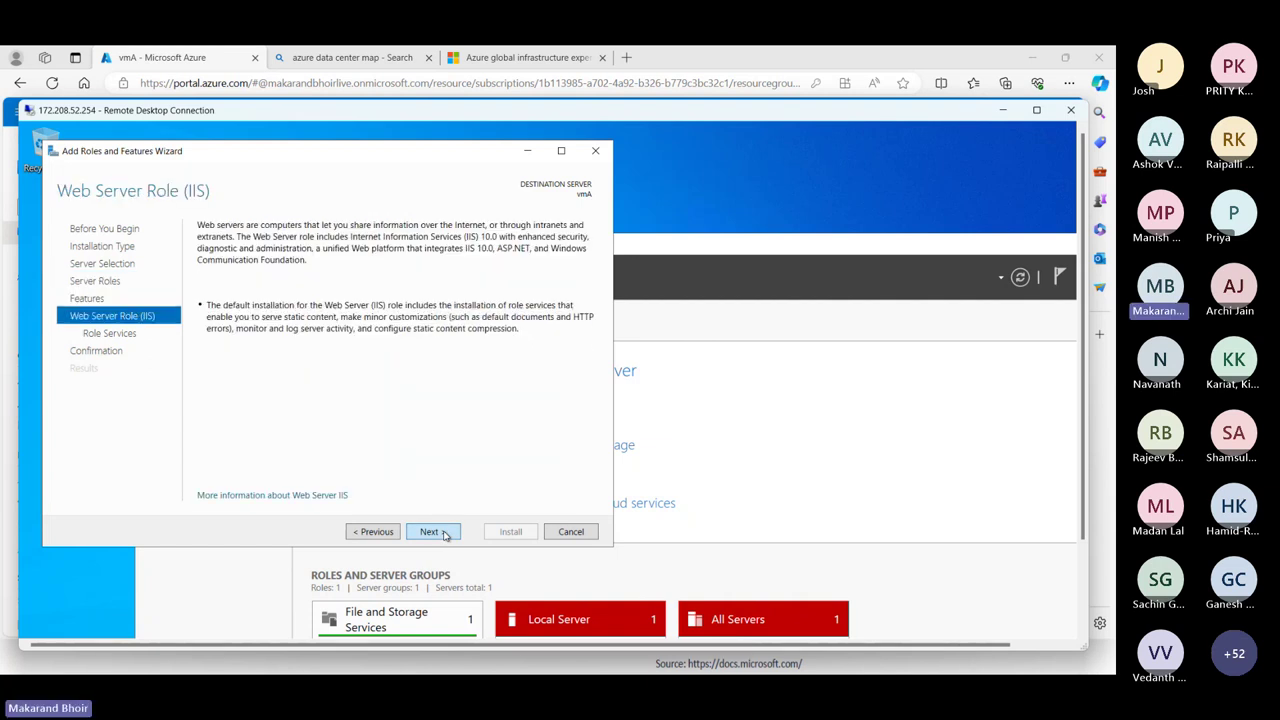
{"action": "left_click", "coordinate": [446, 535]}
{"action": "left_click", "coordinate": [446, 535]}
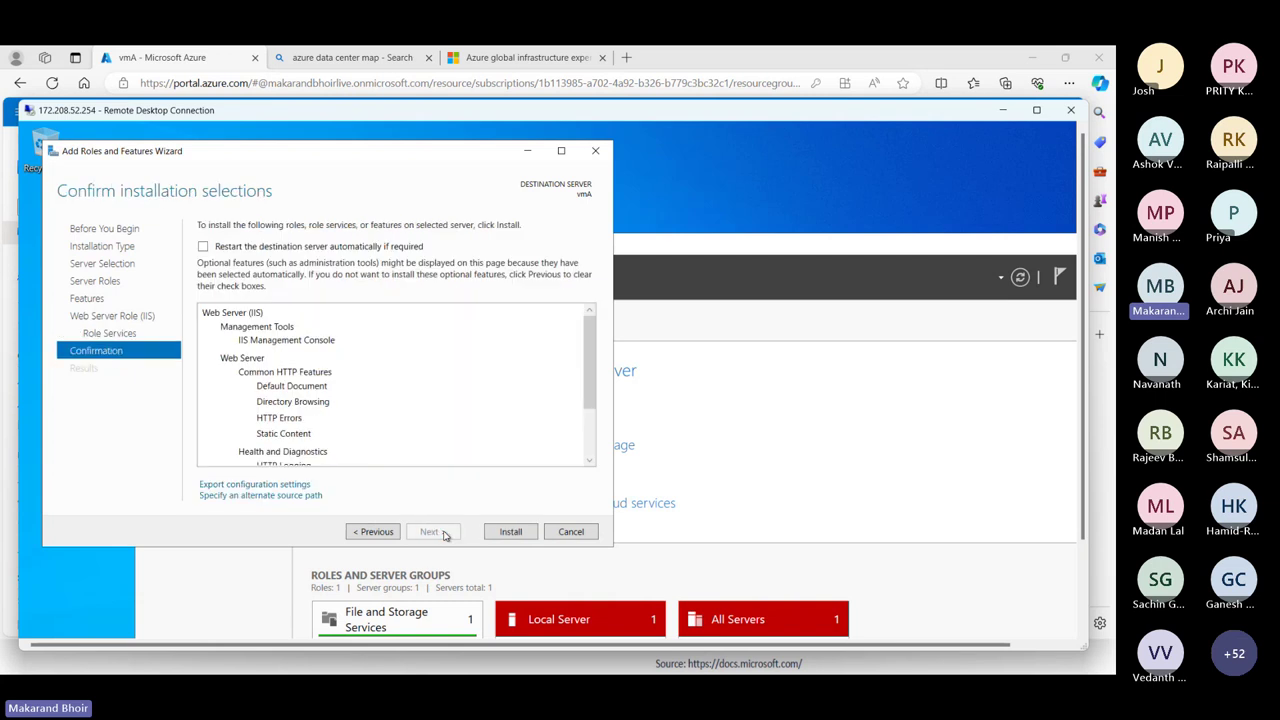
{"action": "left_click", "coordinate": [507, 539]}
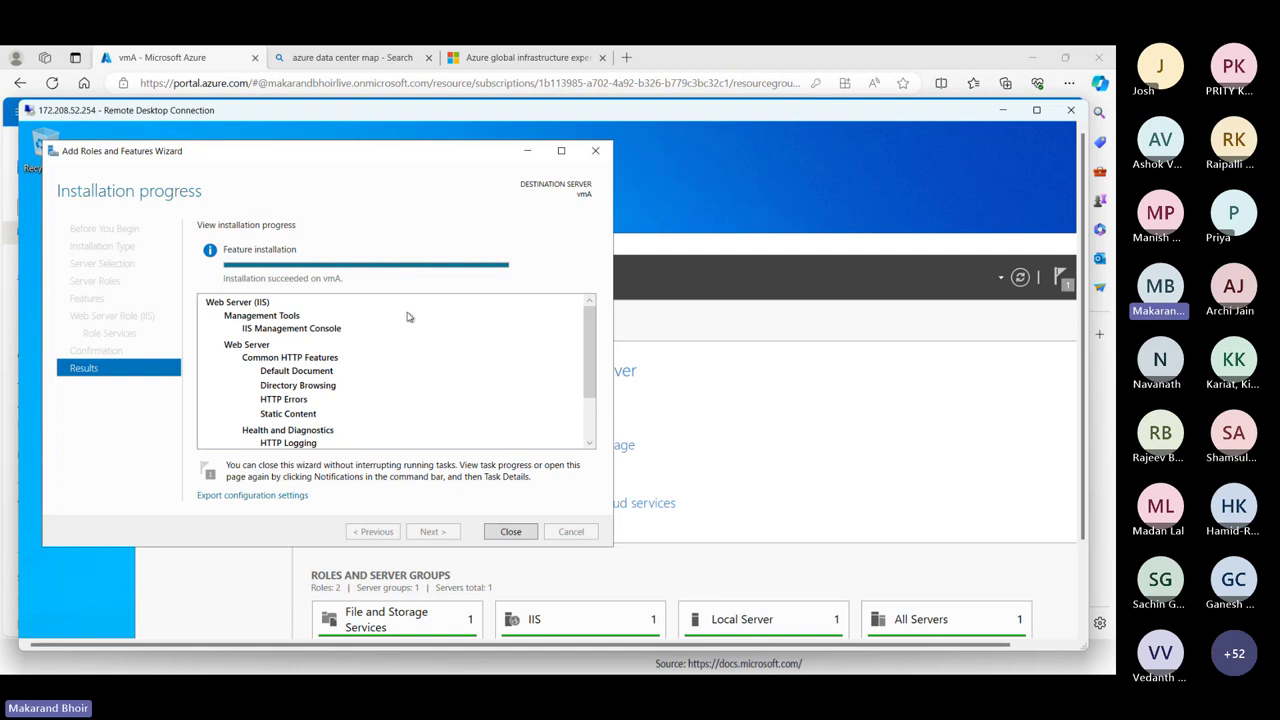
Close the finished wizard and Server Manager, and make the remote session full screen
{"action": "left_click", "coordinate": [511, 531]}
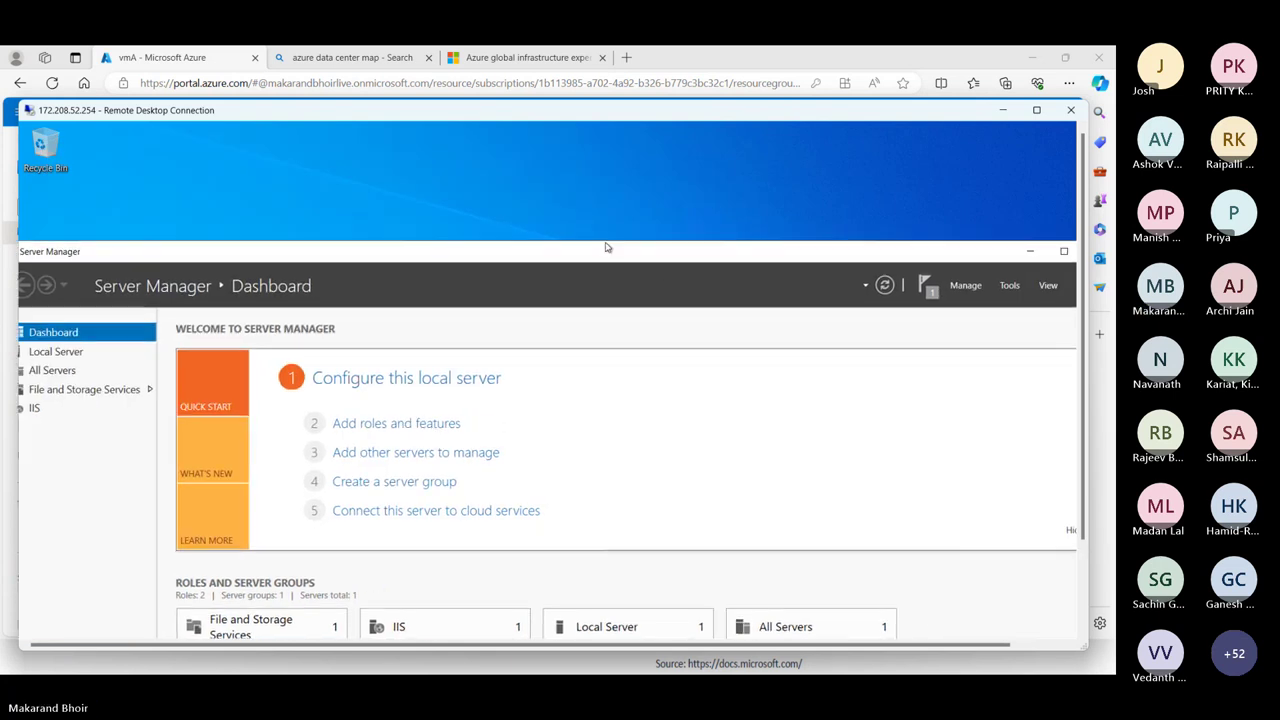
{"action": "left_click_drag", "start_coordinate": [720, 254], "coordinate": [492, 253]}
{"action": "left_click", "coordinate": [1008, 245]}
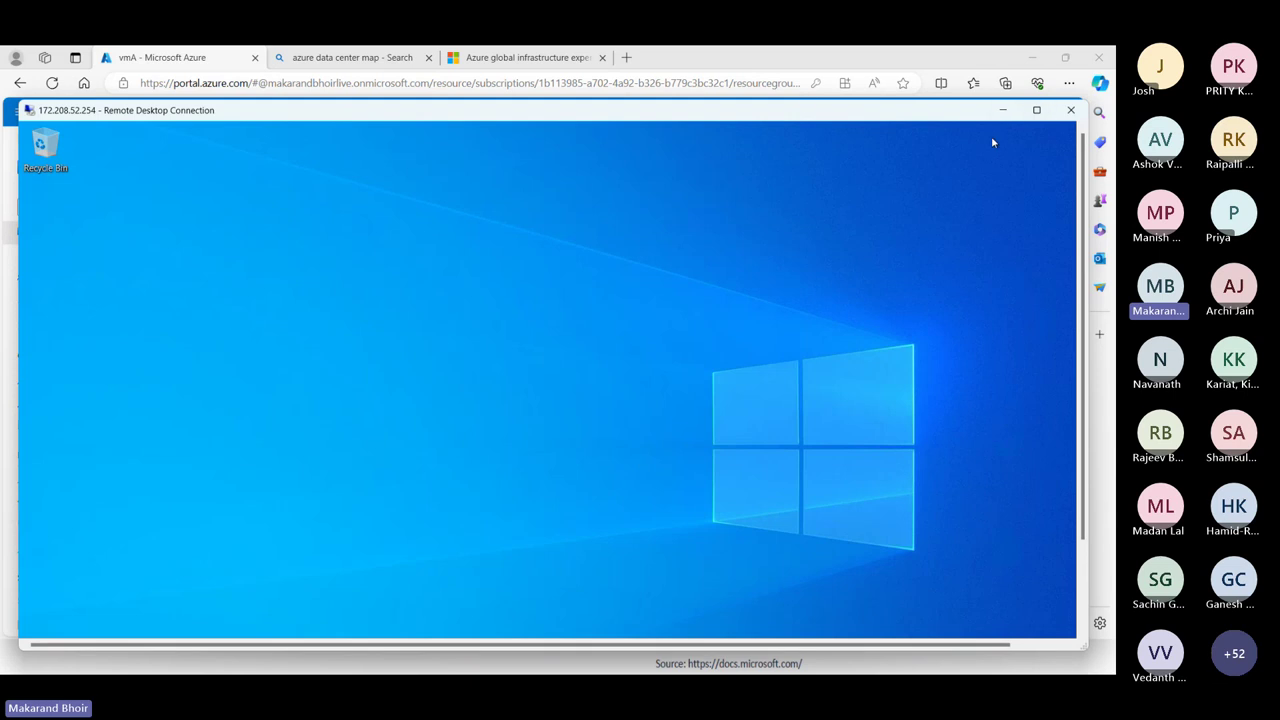
{"action": "left_click", "coordinate": [1037, 110]}
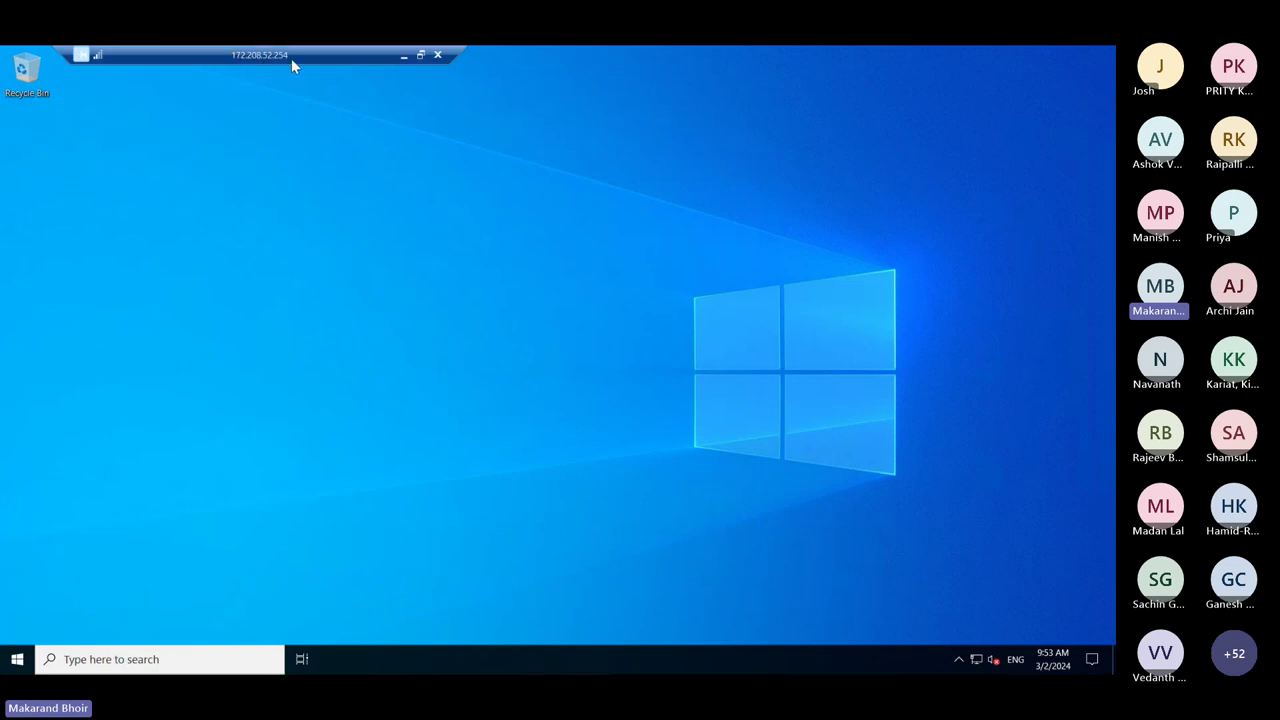
Launch Edge and complete first-run setup without signing in or sharing browsing data
{"action": "left_click", "coordinate": [17, 657]}
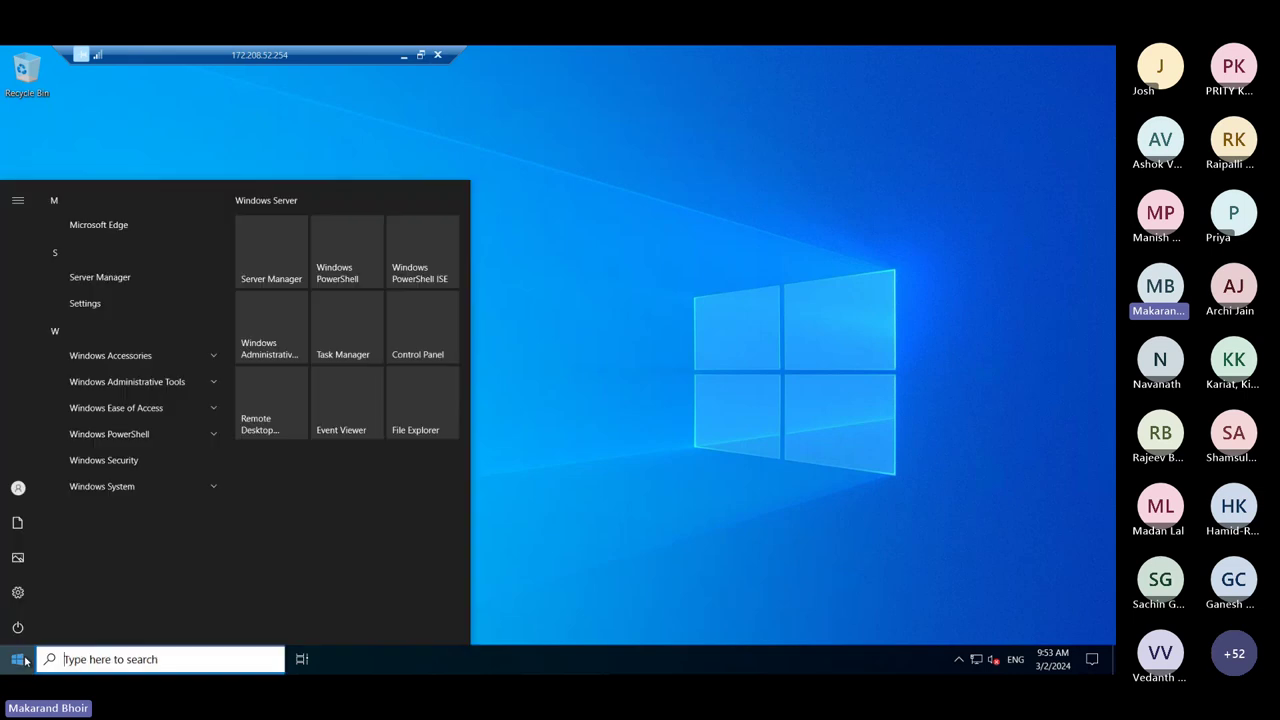
{"action": "left_click", "coordinate": [96, 226]}
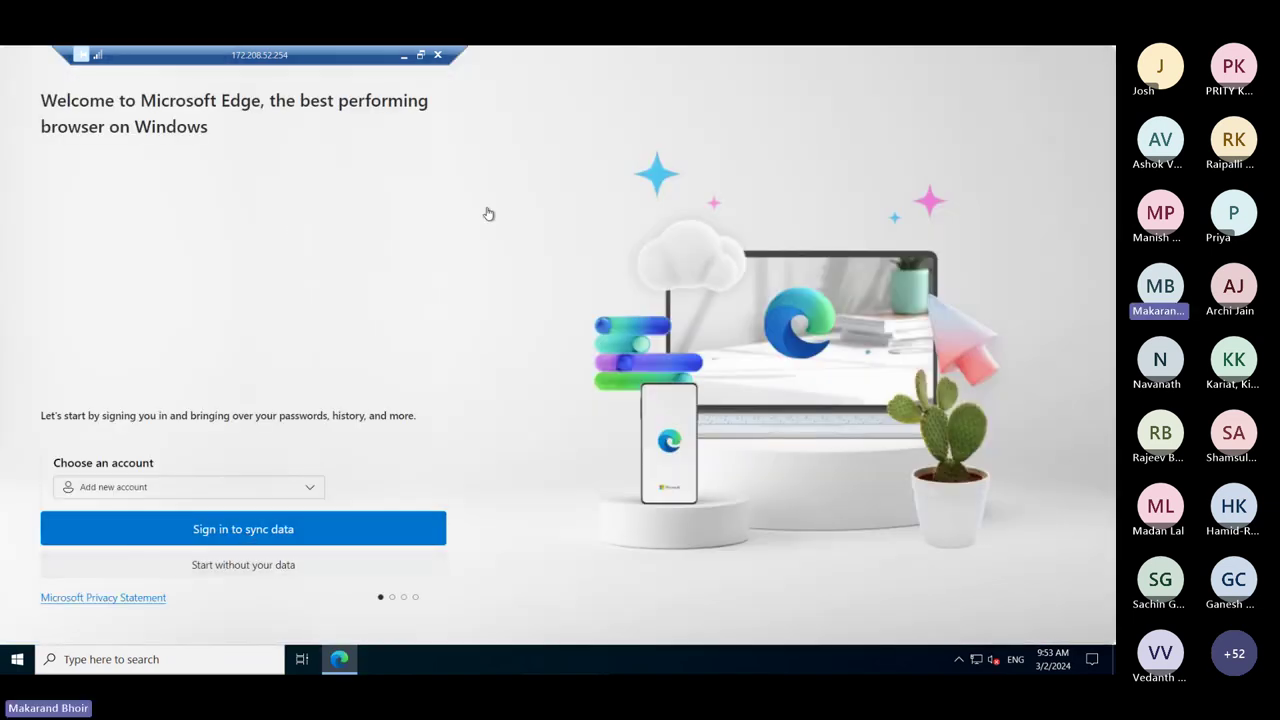
{"action": "left_click", "coordinate": [245, 566]}
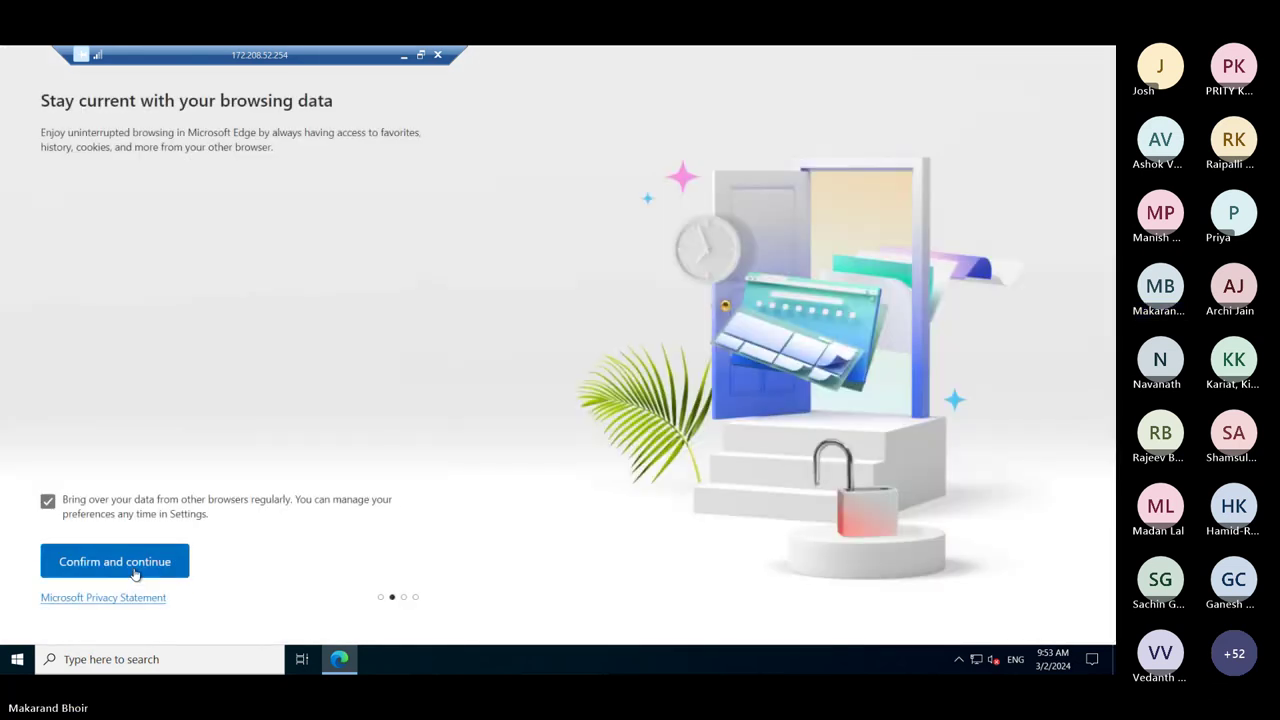
{"action": "left_click", "coordinate": [135, 570]}
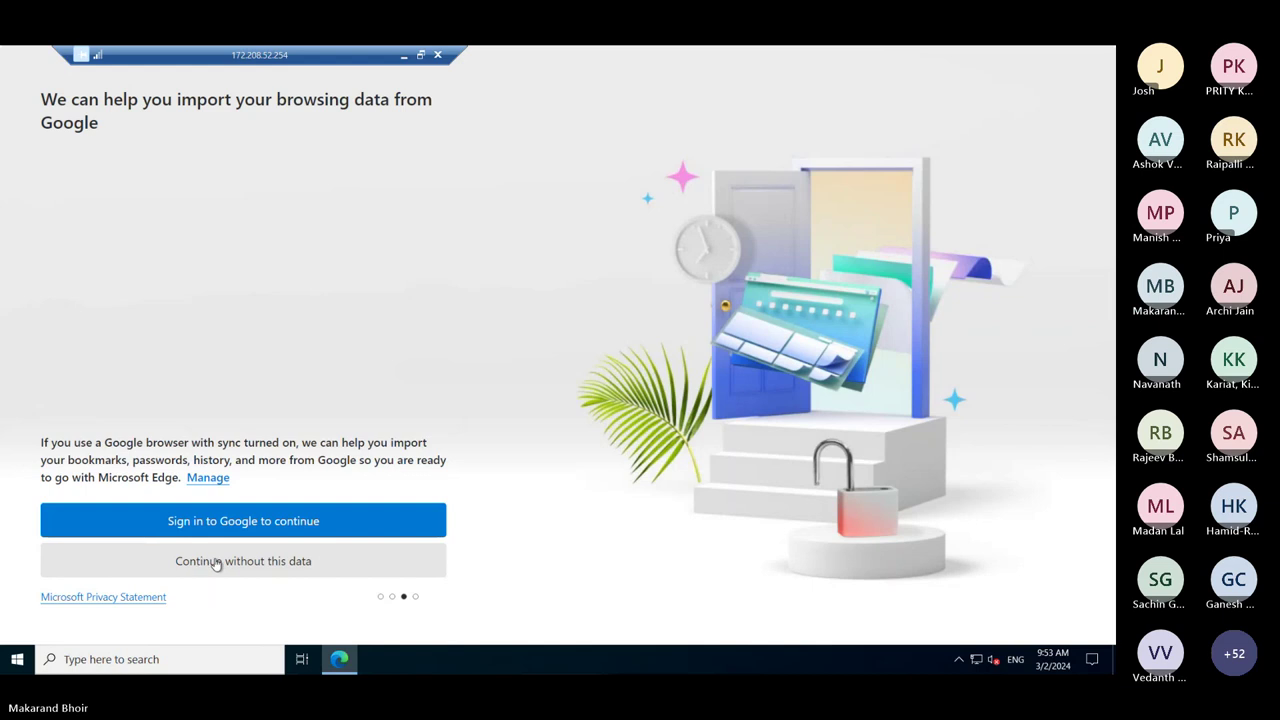
{"action": "left_click", "coordinate": [215, 563]}
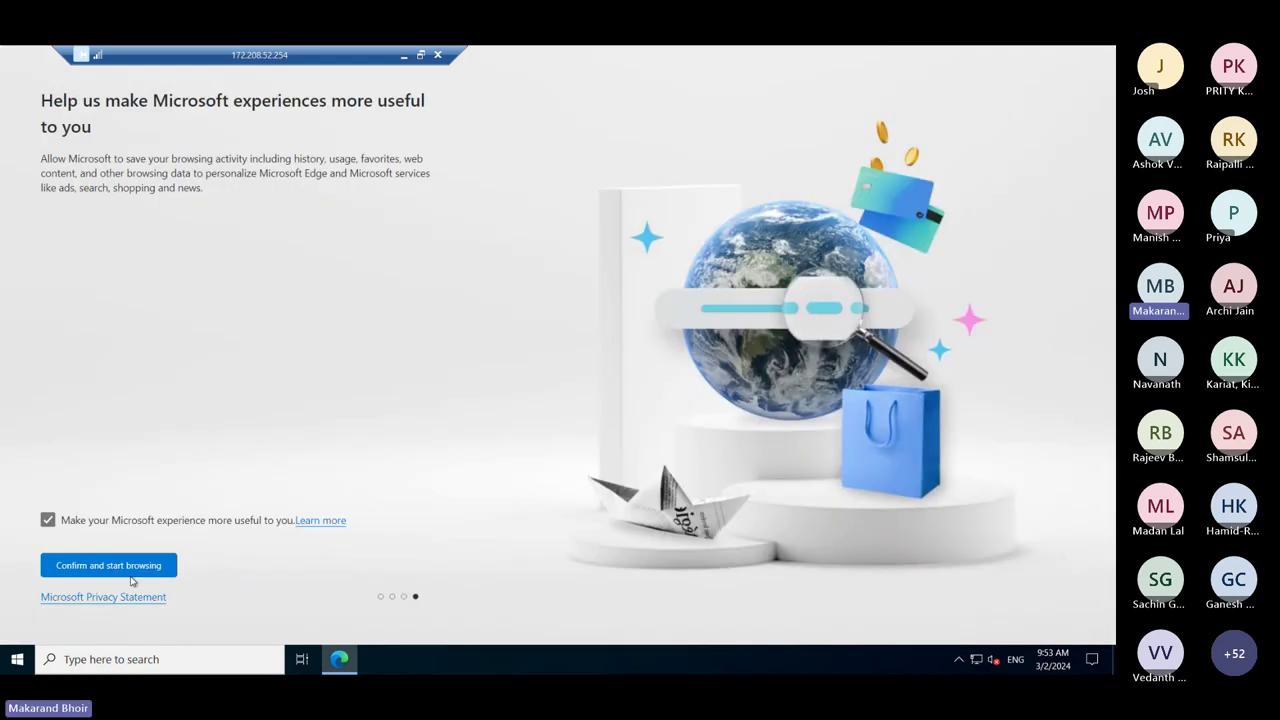
{"action": "left_click", "coordinate": [121, 568]}
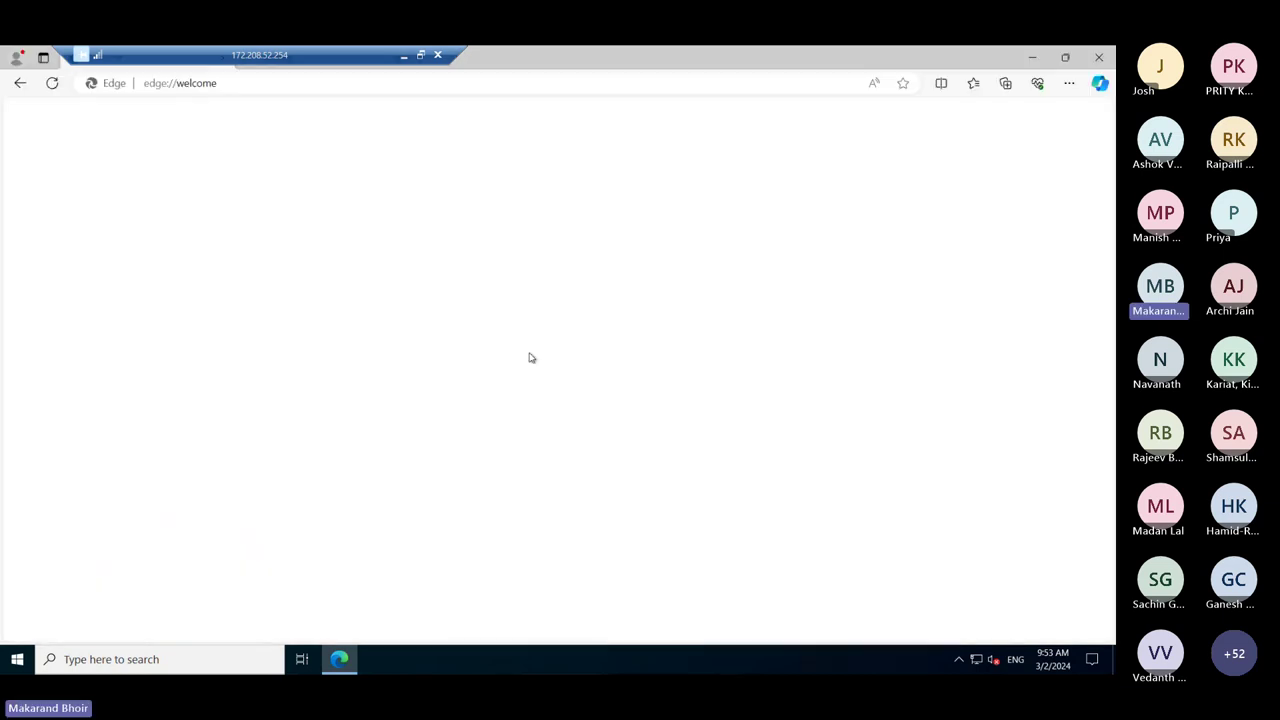
Try loading 'local' in Edge's address bar twice
{"action": "left_click", "coordinate": [392, 83]}
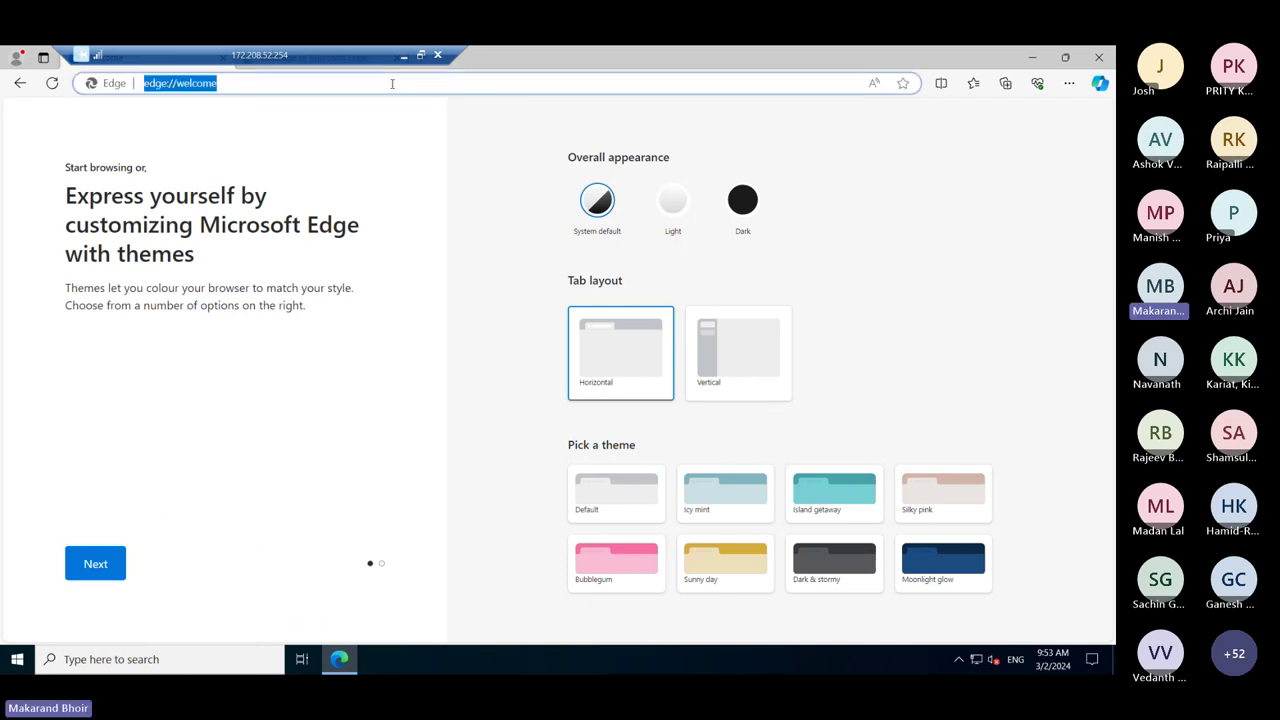
{"action": "key", "text": "BackSpace"}
{"action": "type", "text": "local"}
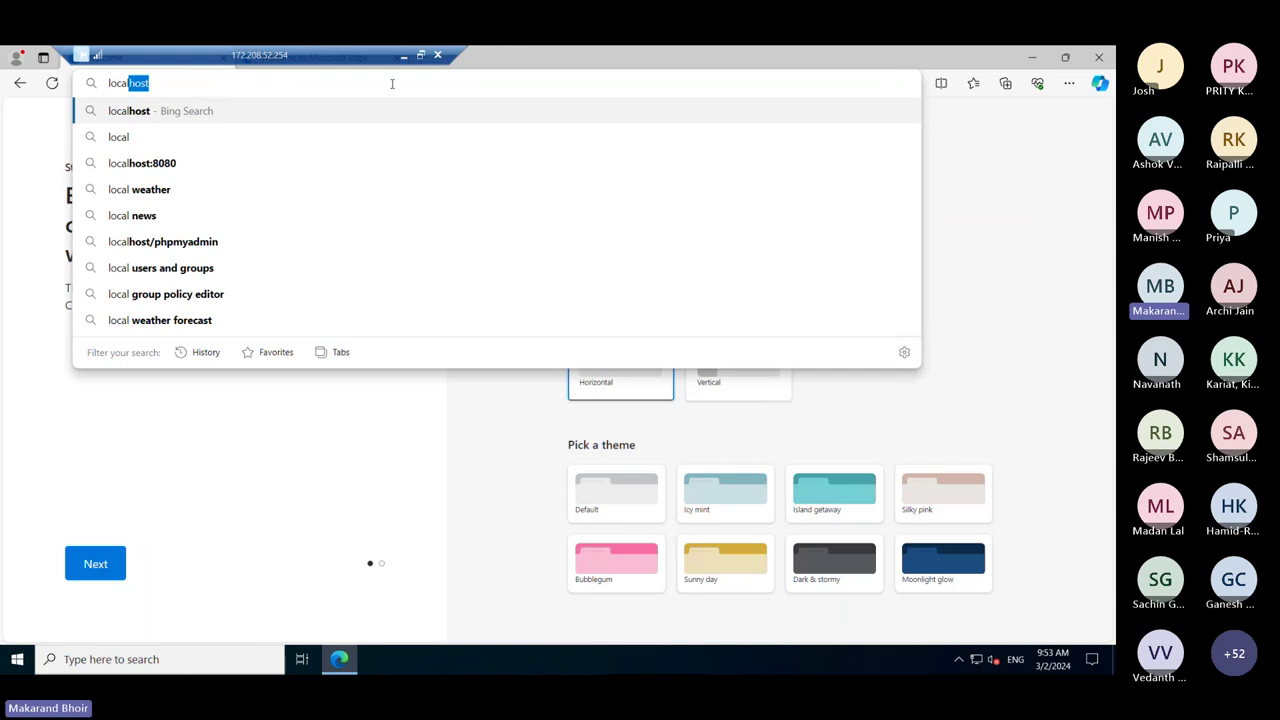
{"action": "key", "text": "Return"}
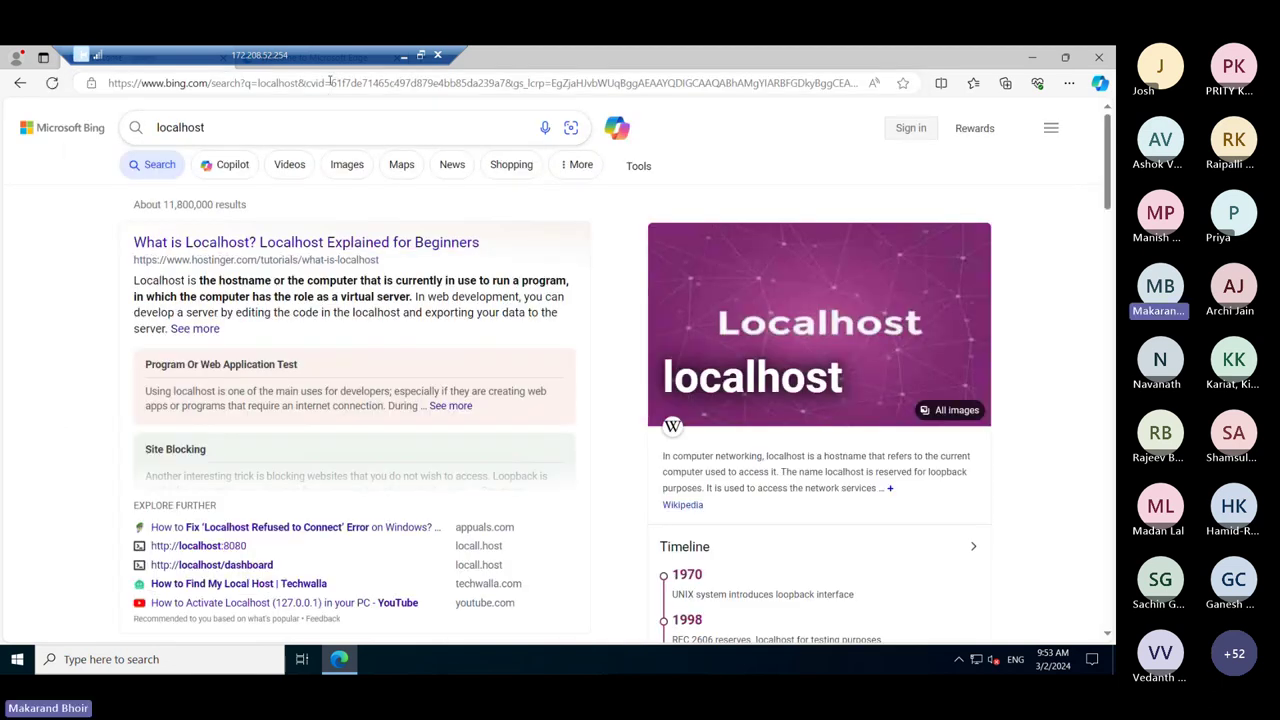
{"action": "left_click", "coordinate": [392, 83]}
{"action": "key", "text": "BackSpace"}
{"action": "type", "text": "local"}
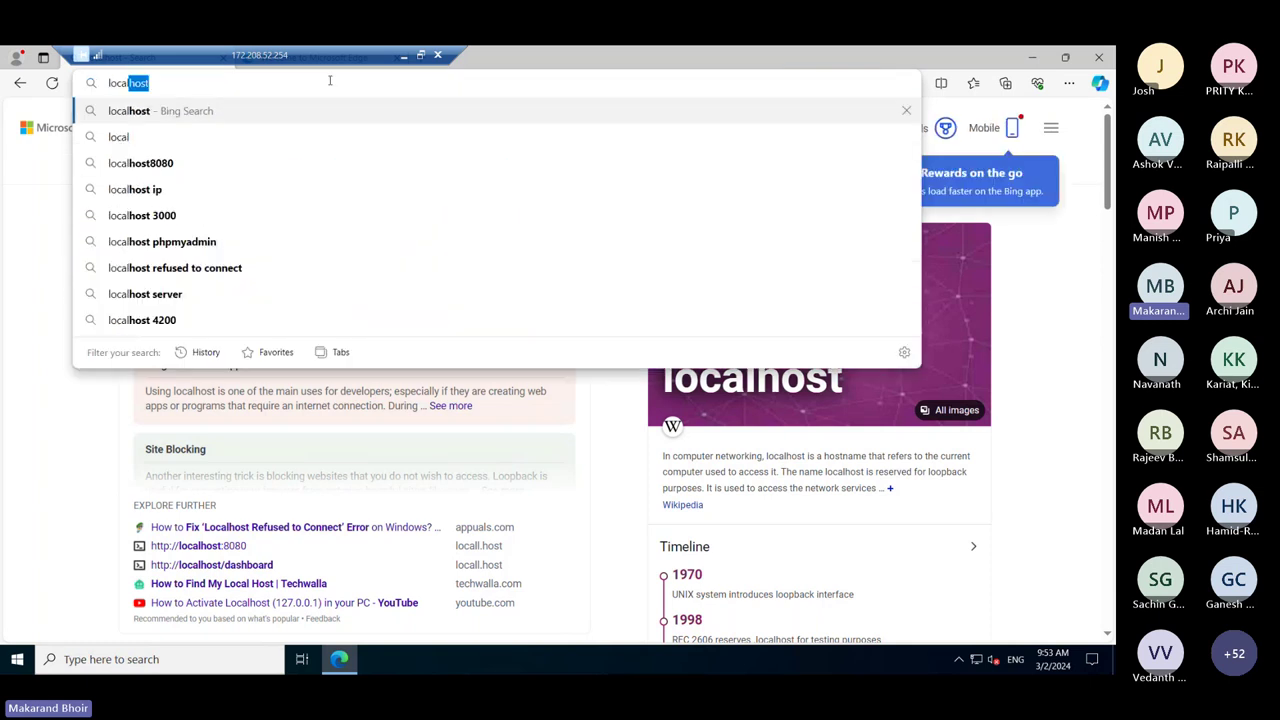
{"action": "key", "text": "Return"}
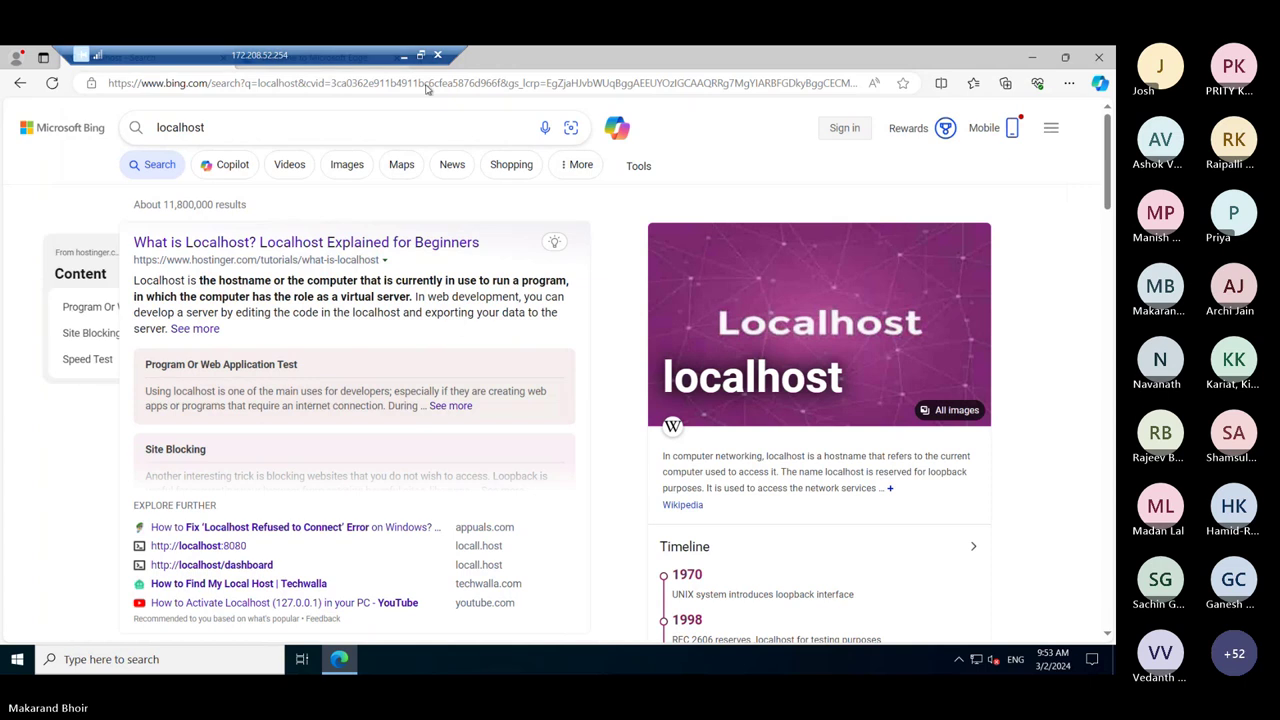
{"action": "left_click", "coordinate": [654, 83]}
{"action": "type", "text": "http"}
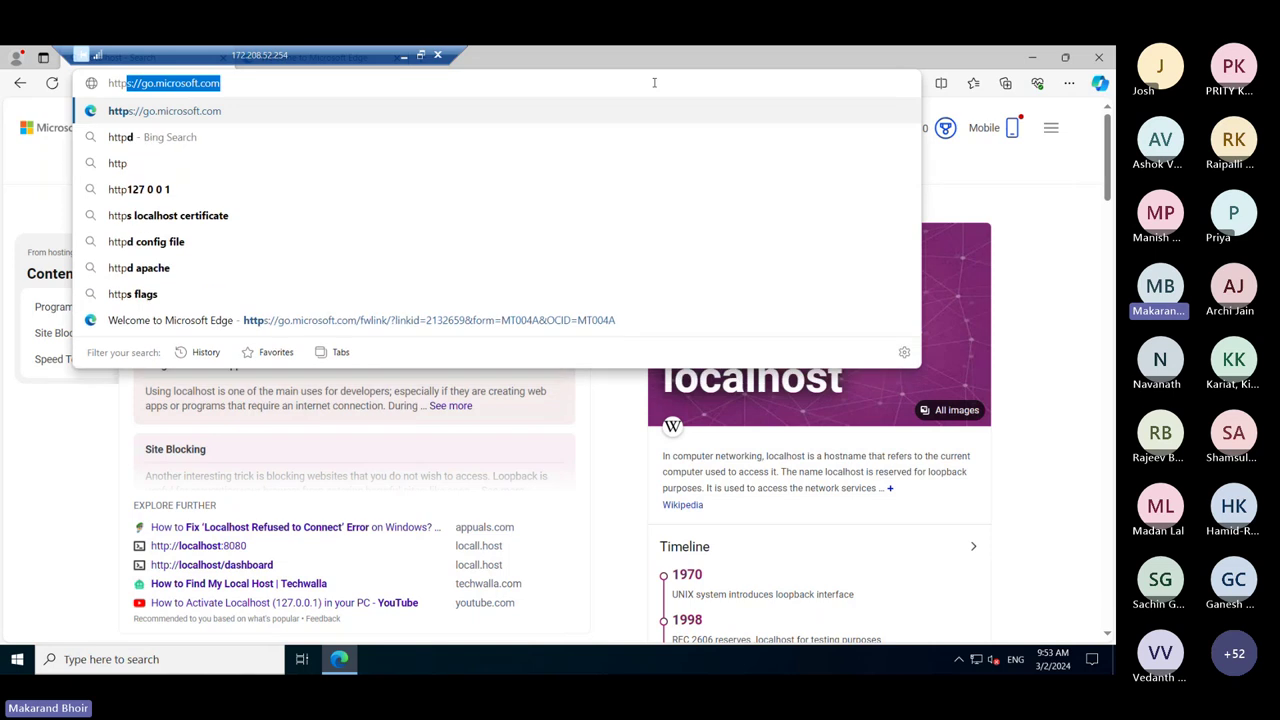
{"action": "key", "text": "BackSpace"}
{"action": "type", "text": ":"}
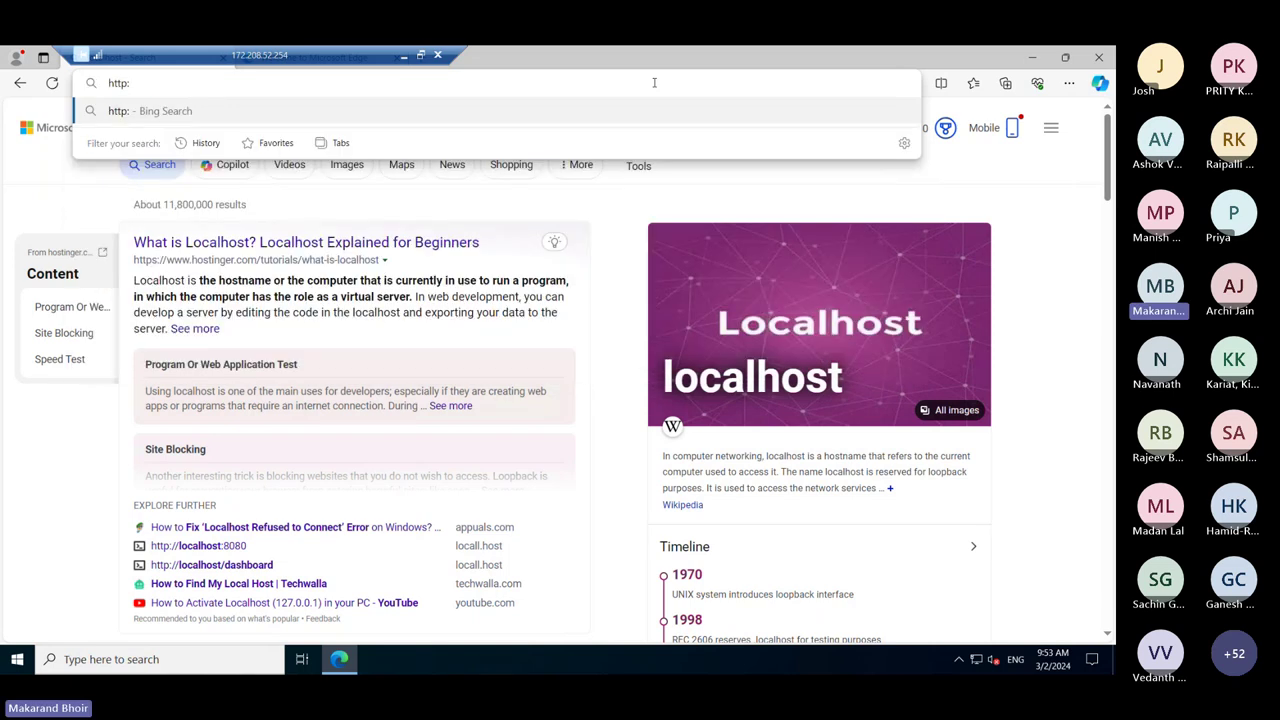
{"action": "type", "text": "//local"}
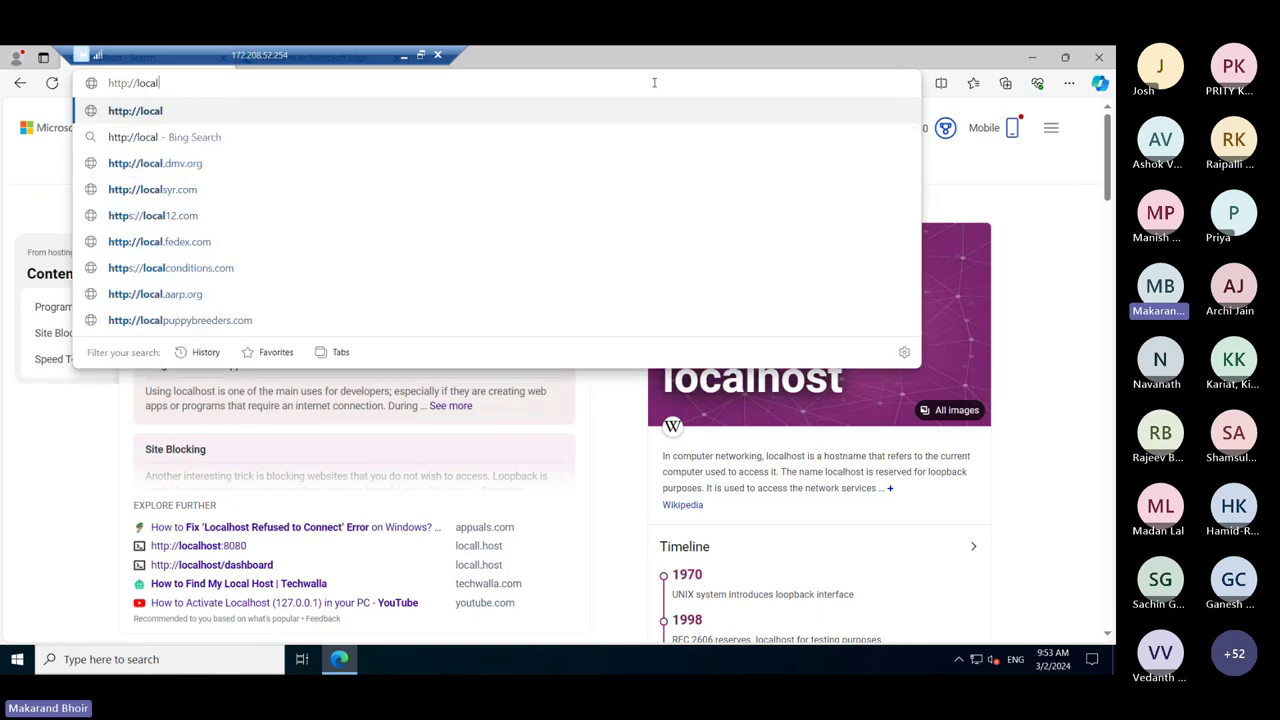
{"action": "type", "text": "host:"}
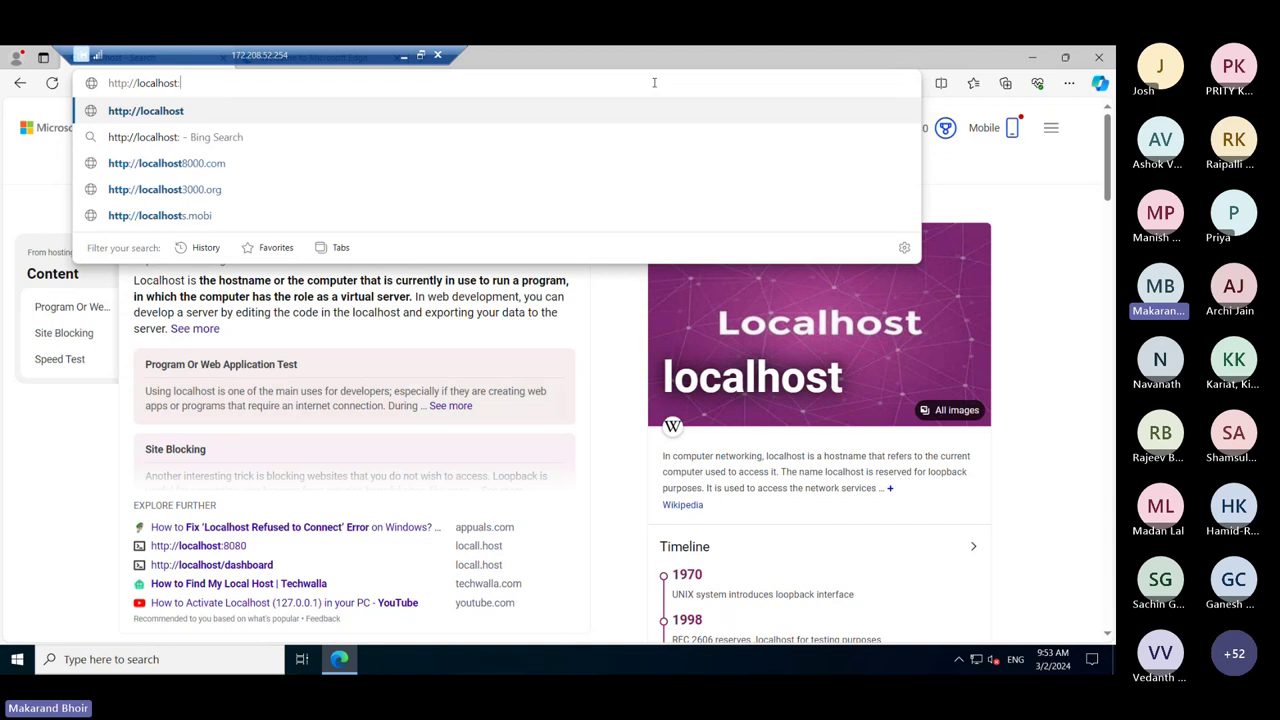
{"action": "type", "text": "80"}
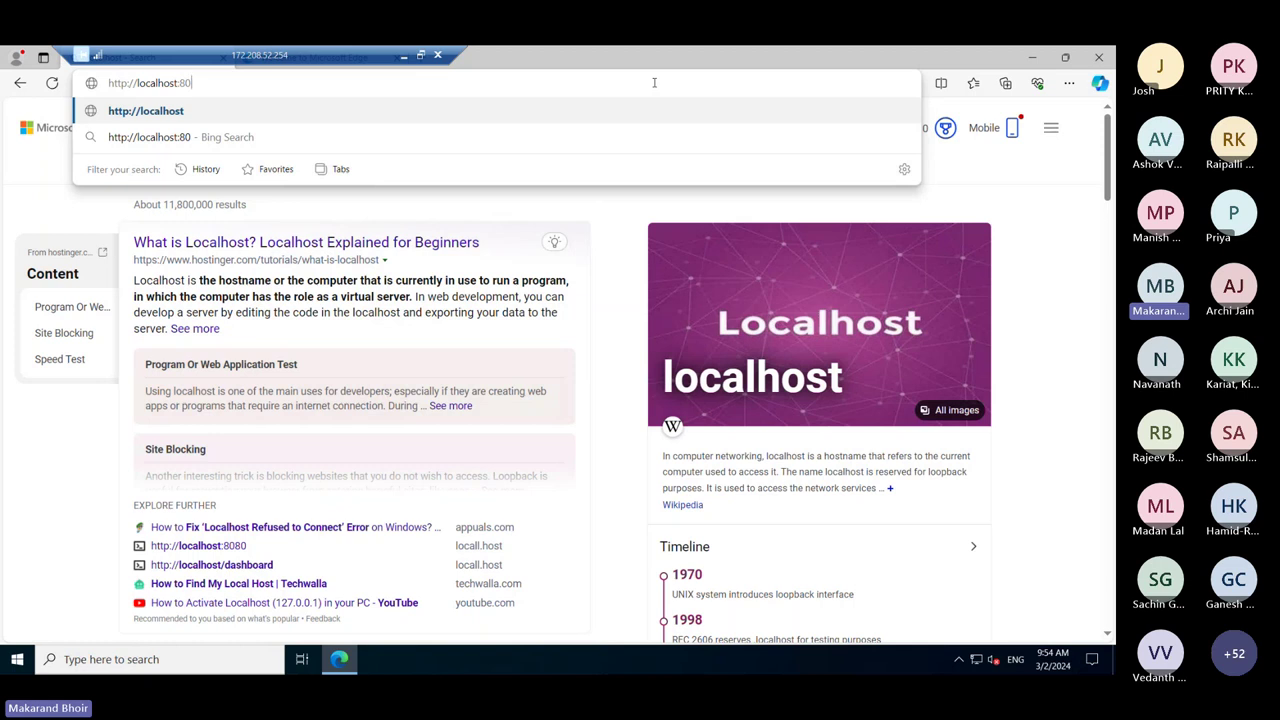
{"action": "key", "text": "Return"}
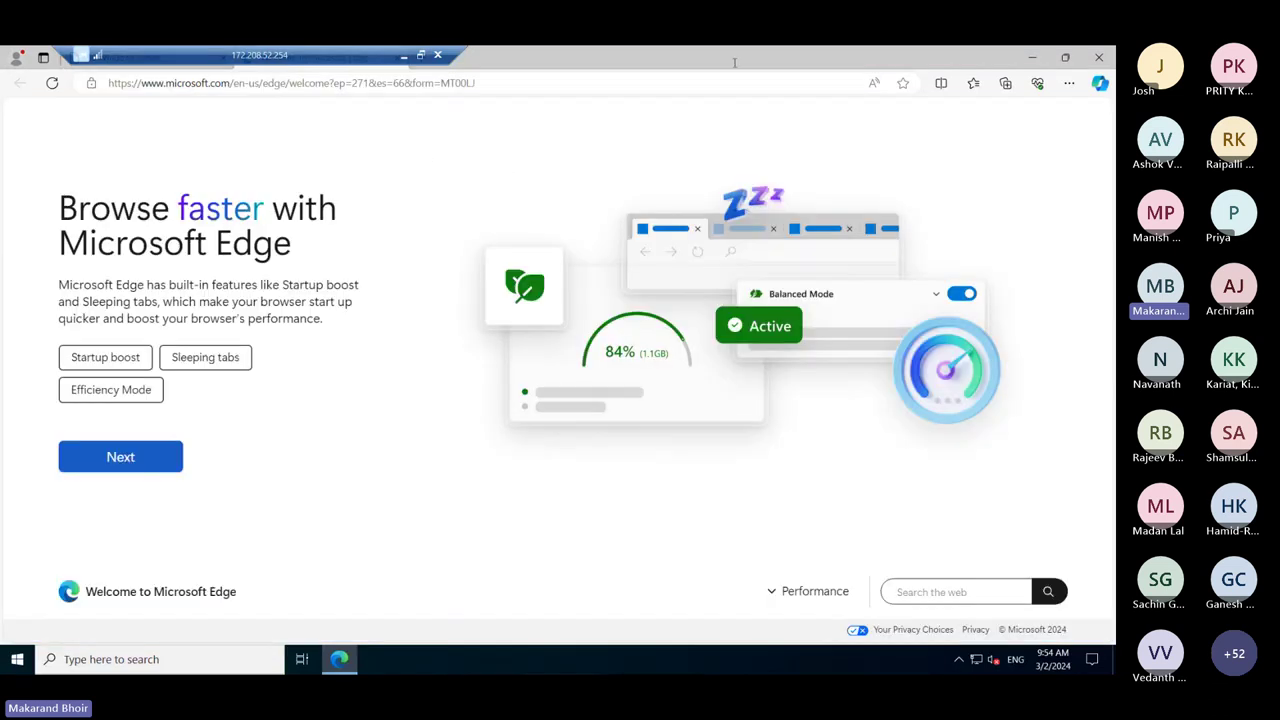
{"action": "left_click_drag", "start_coordinate": [775, 62], "coordinate": [538, 133]}
{"action": "left_click", "coordinate": [773, 125]}
Reload localhost with :80 appended, then minimize the remote session to the Azure portal
{"action": "left_click", "coordinate": [465, 155]}
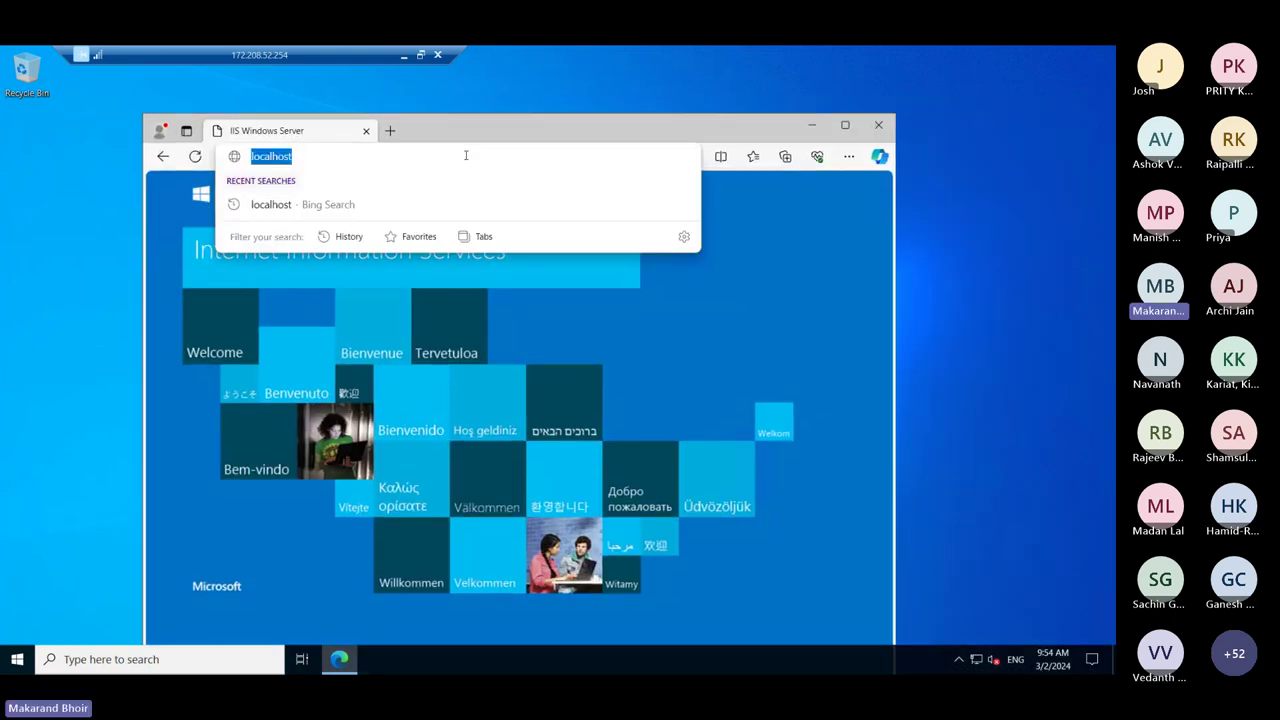
{"action": "key", "text": "End"}
{"action": "type", "text": ":"}
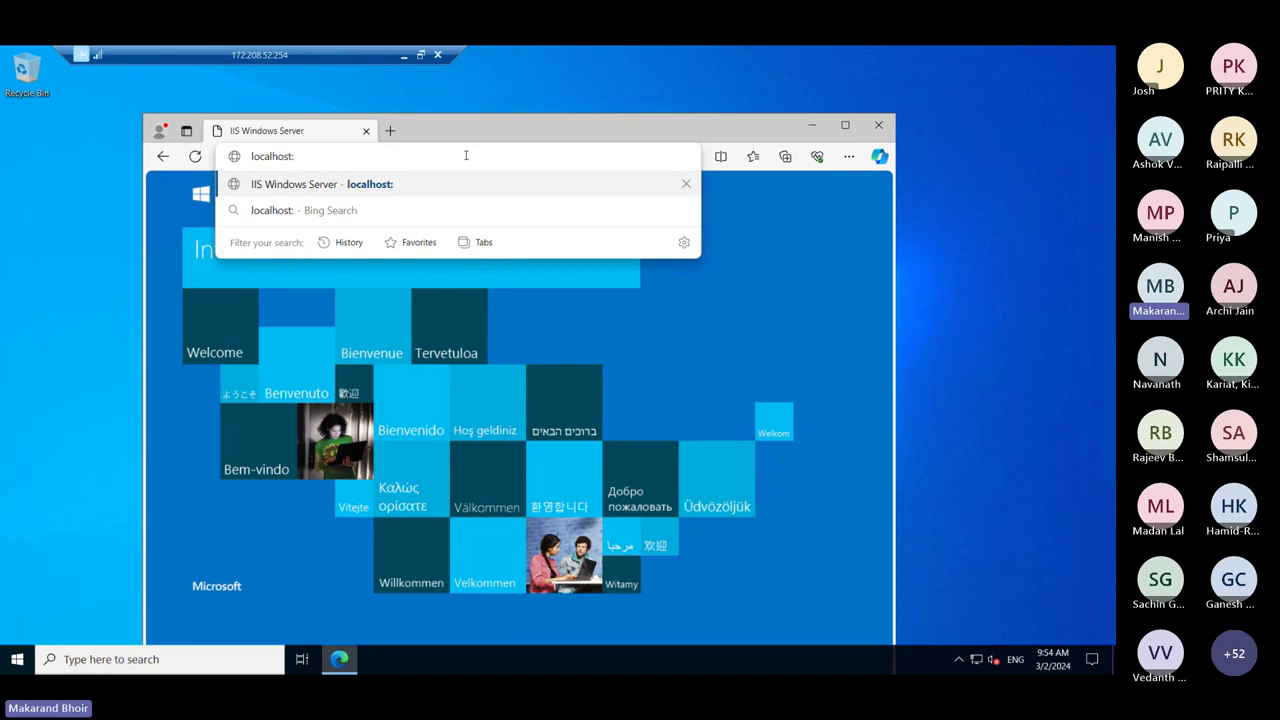
{"action": "type", "text": "80"}
{"action": "key", "text": "Return"}
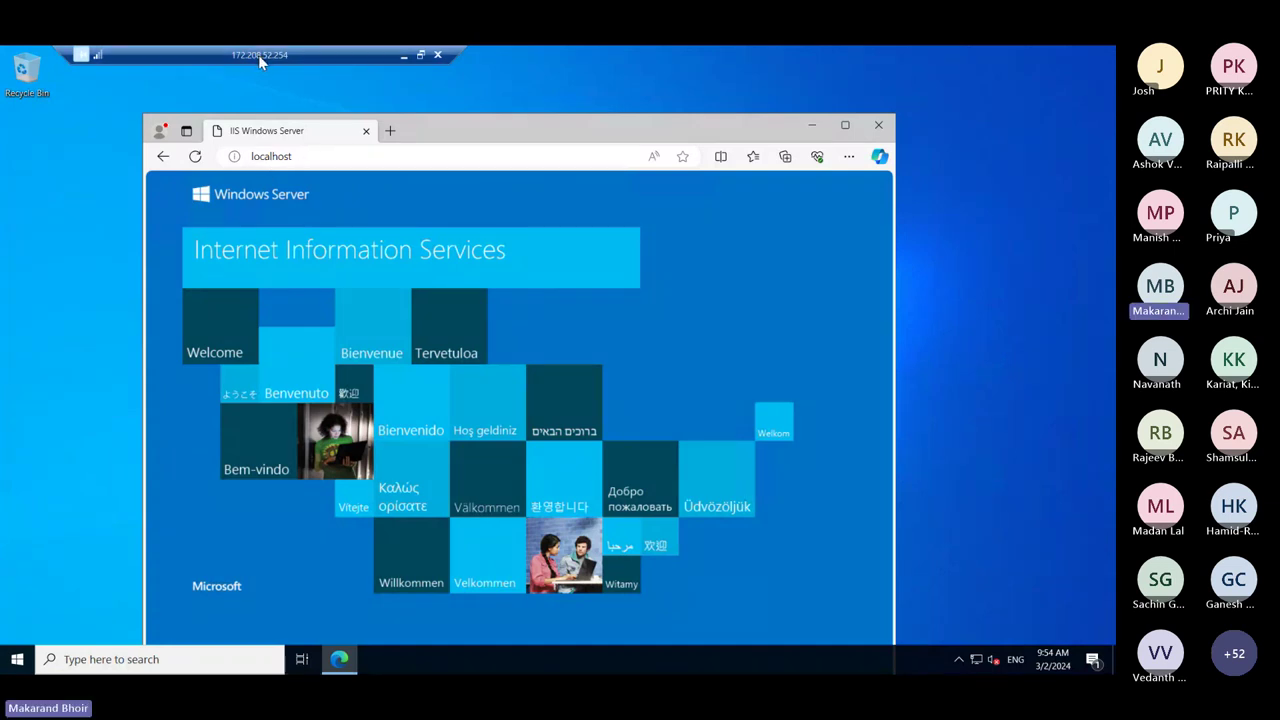
{"action": "left_click", "coordinate": [406, 56]}
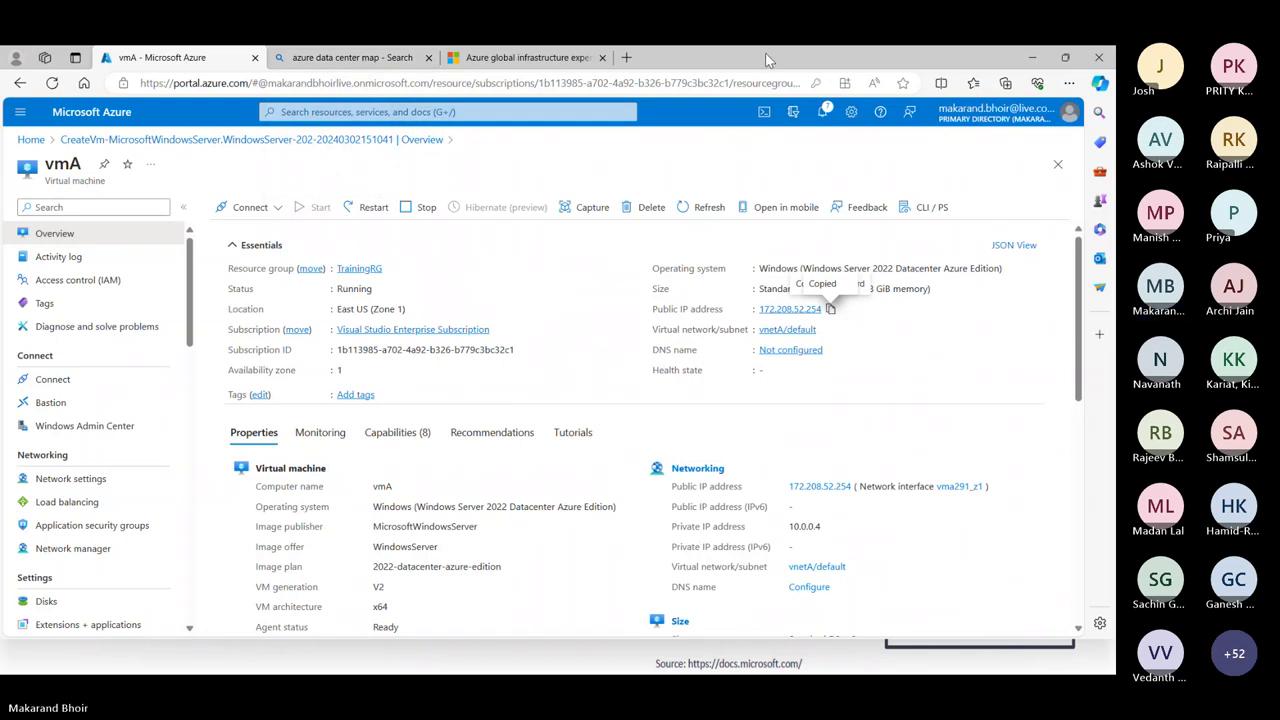
Close the two Azure map tabs and load localhost:80 in a new tab, hitting HTTP Error 500.19
{"action": "left_click_drag", "start_coordinate": [770, 60], "coordinate": [765, 140]}
{"action": "left_click", "coordinate": [669, 138]}
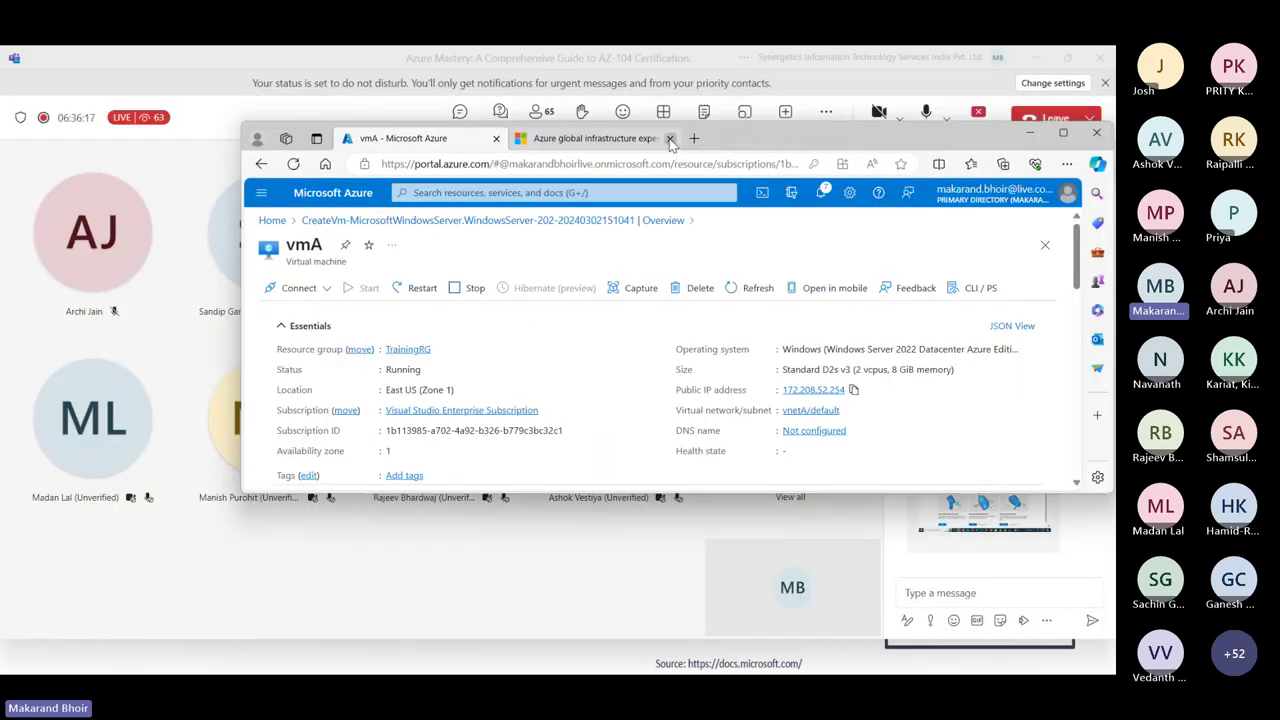
{"action": "left_click", "coordinate": [671, 140]}
{"action": "left_click", "coordinate": [517, 137]}
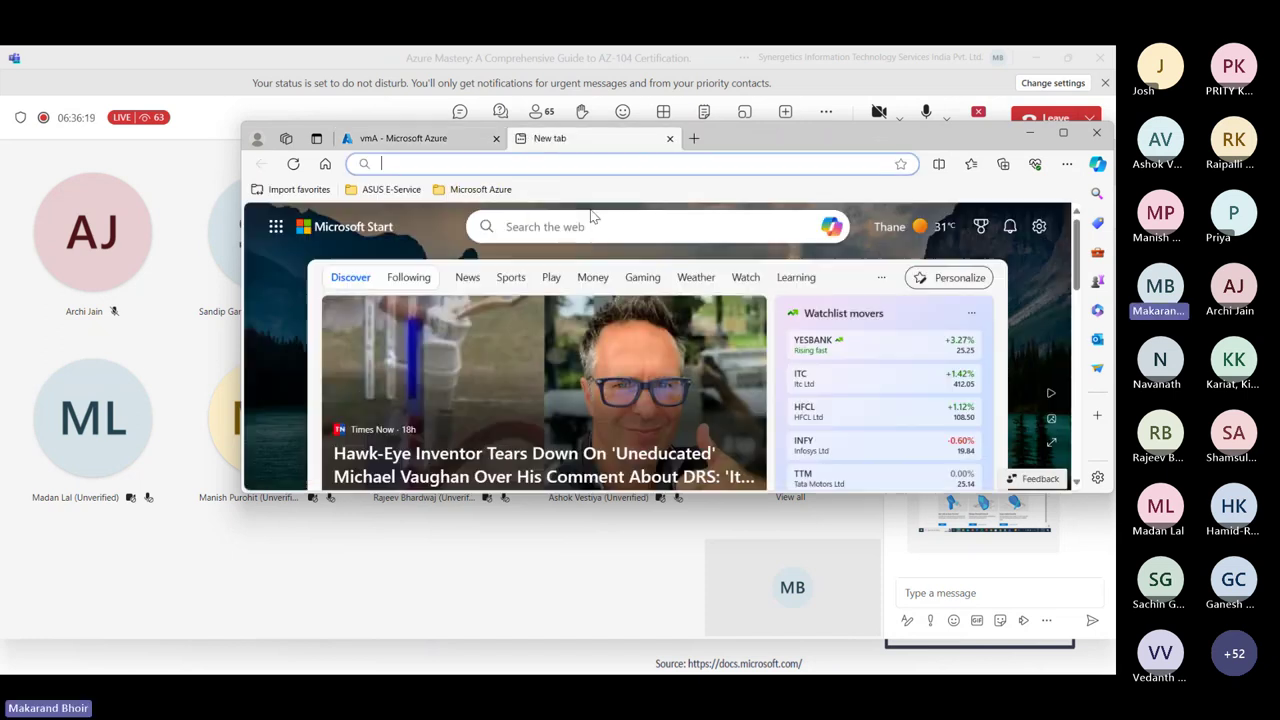
{"action": "type", "text": "l"}
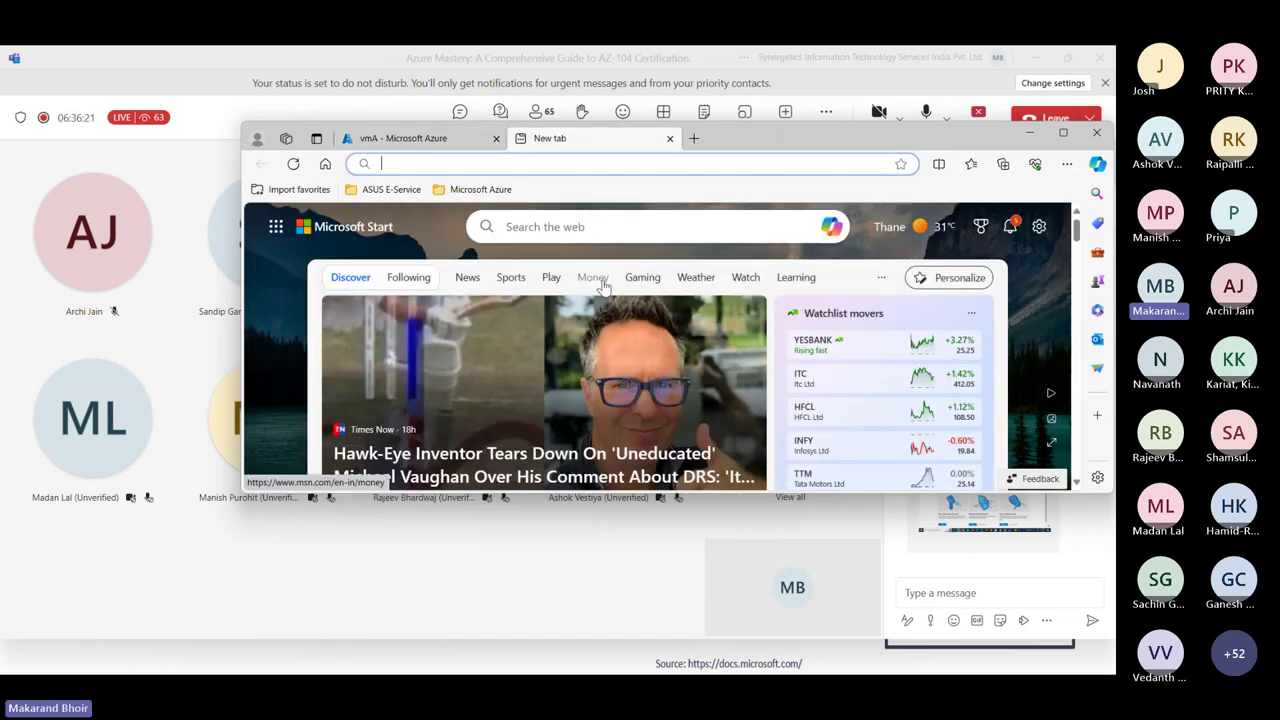
{"action": "type", "text": "ocalh"}
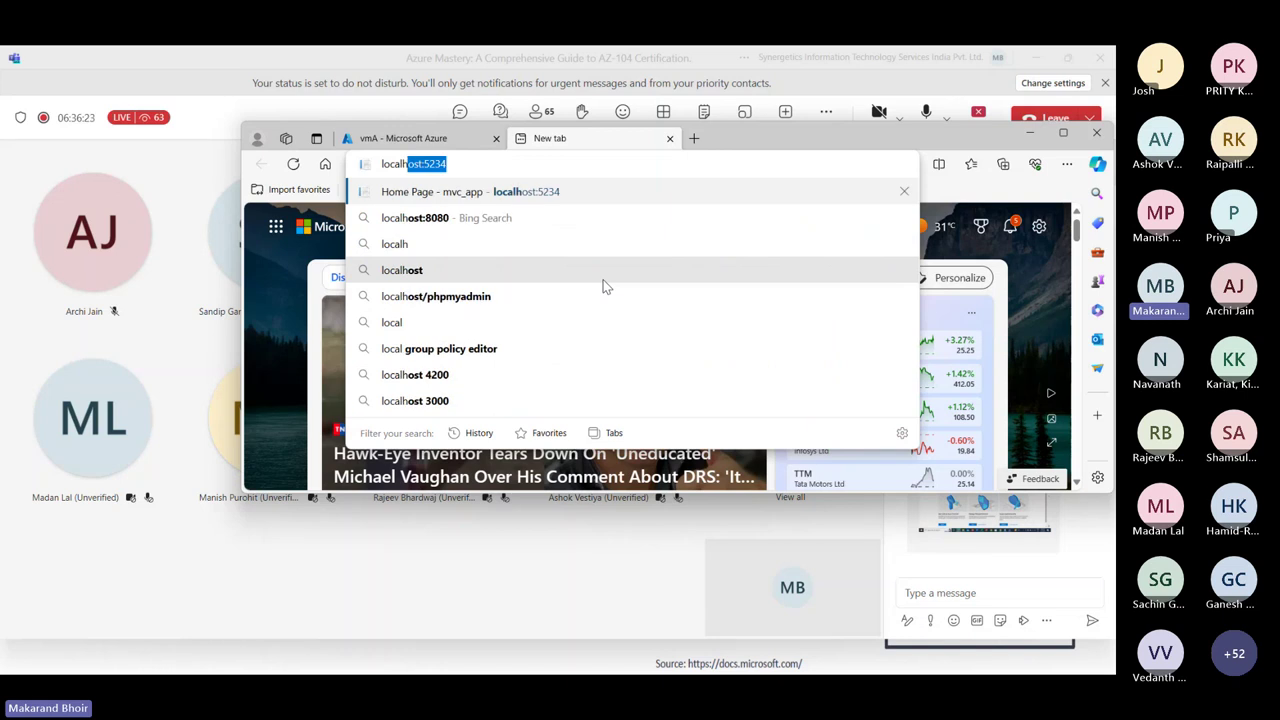
{"action": "type", "text": "ost:80"}
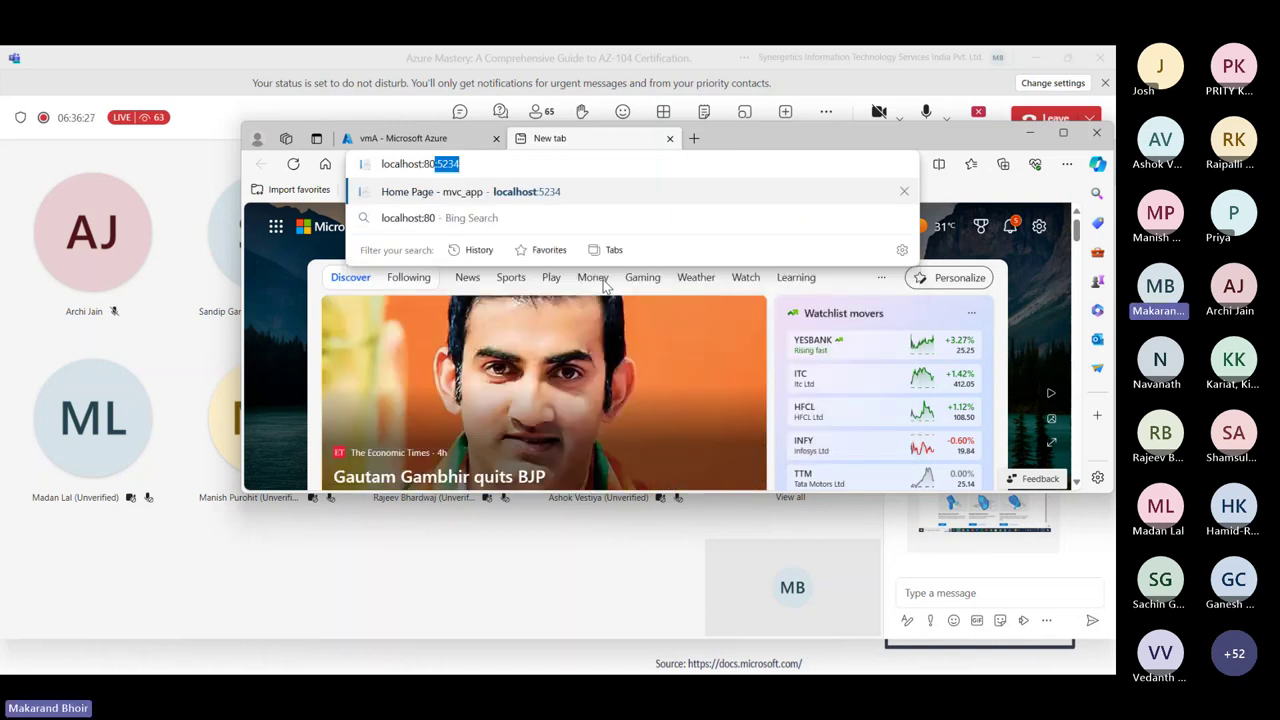
{"action": "key", "text": "Delete"}
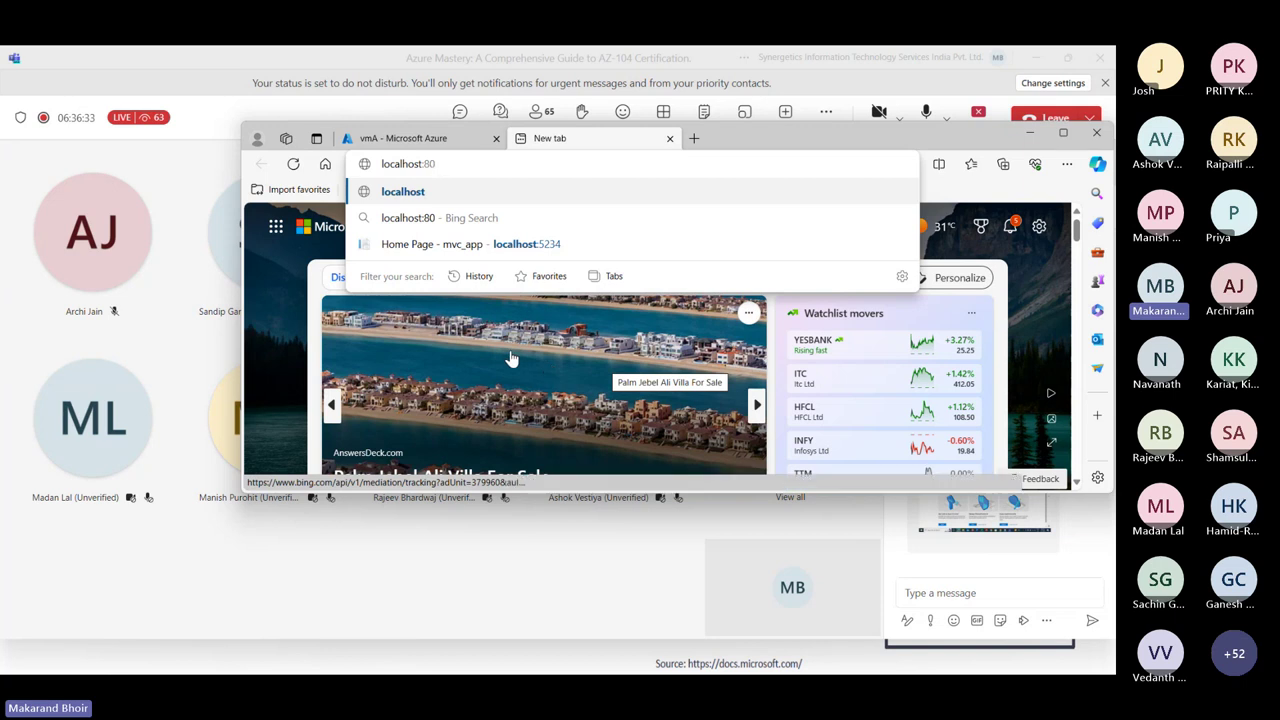
{"action": "key", "text": "Return"}
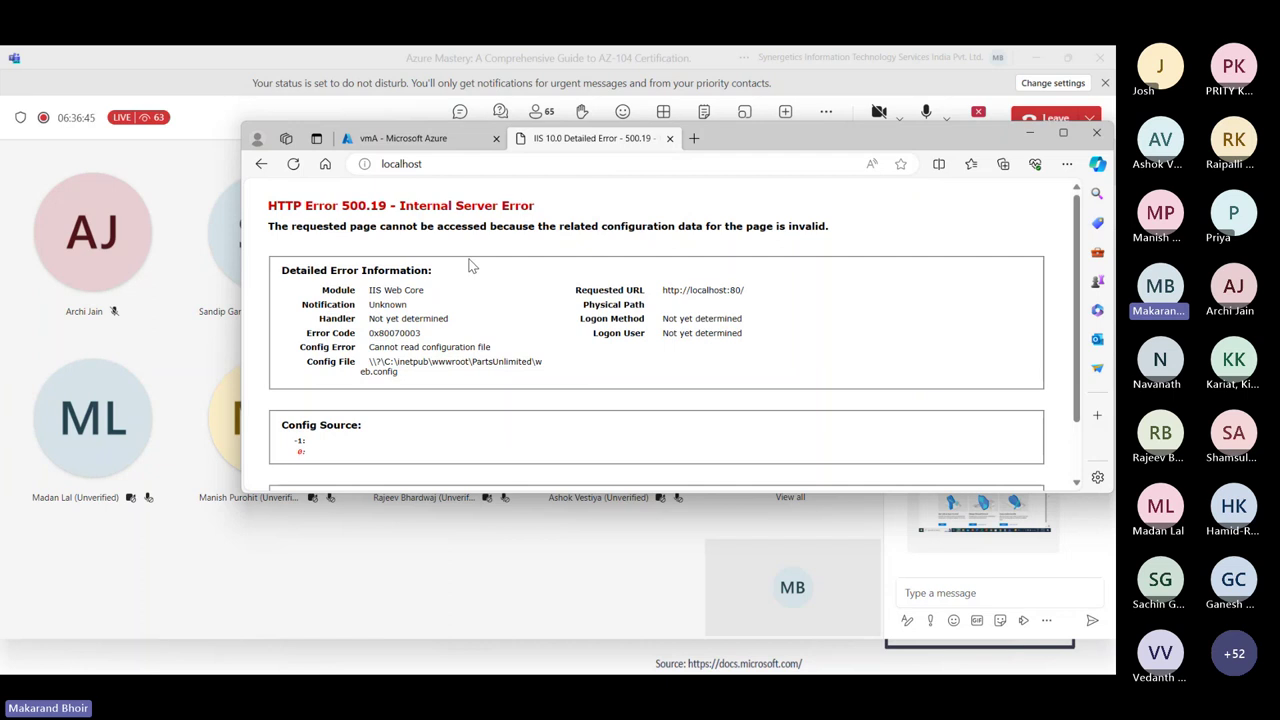
Return to the Azure portal's vmA overview and copy its public IP 172.208.52.254
{"action": "key", "text": "alt+Tab"}
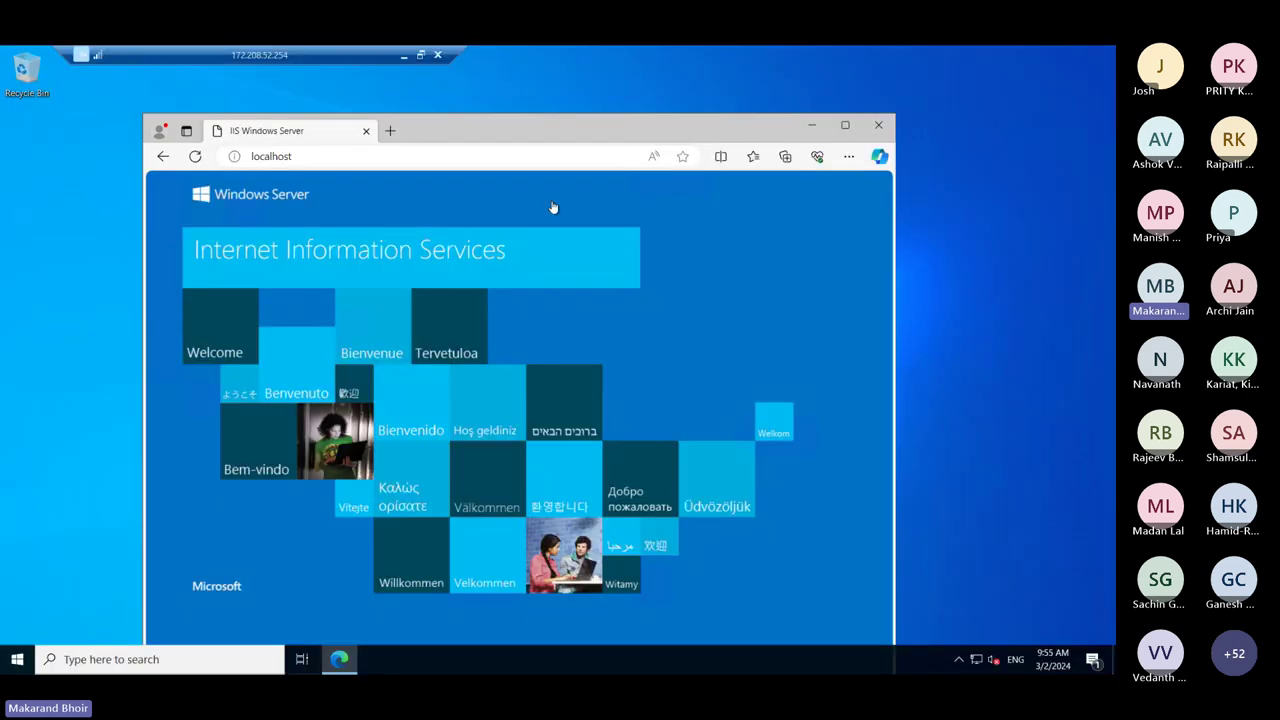
{"action": "left_click", "coordinate": [404, 55]}
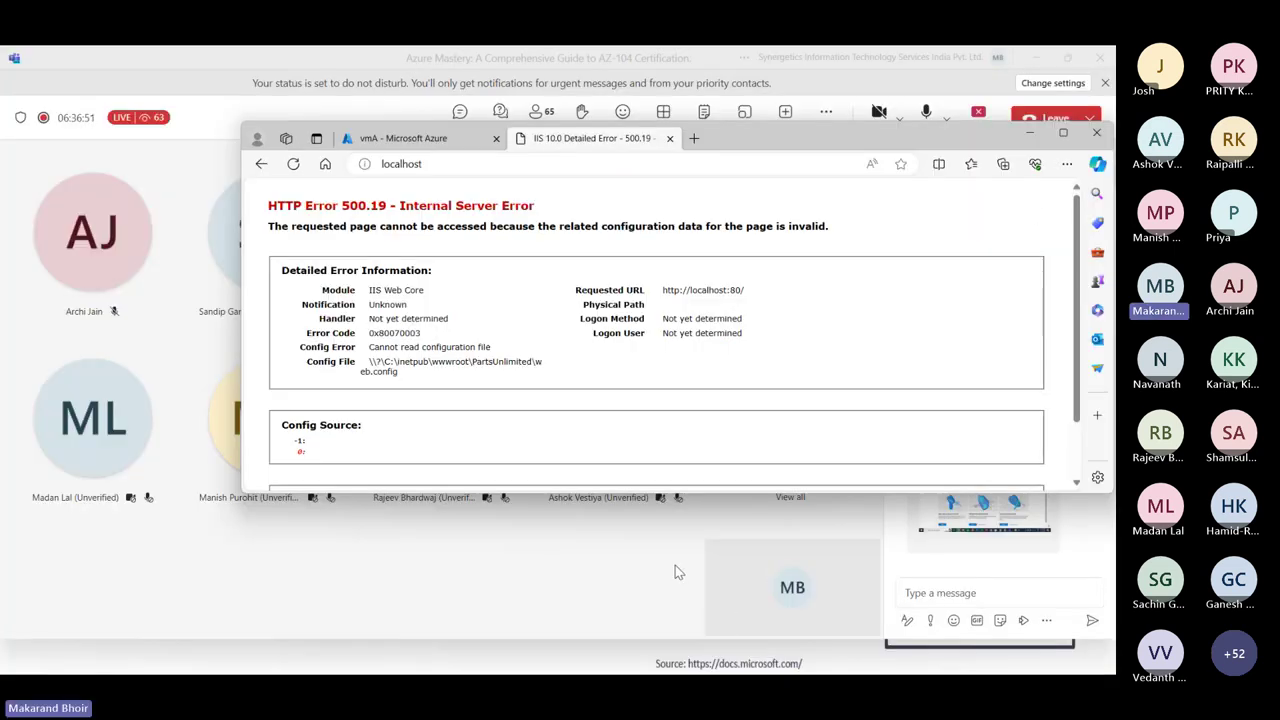
{"action": "left_click", "coordinate": [434, 140]}
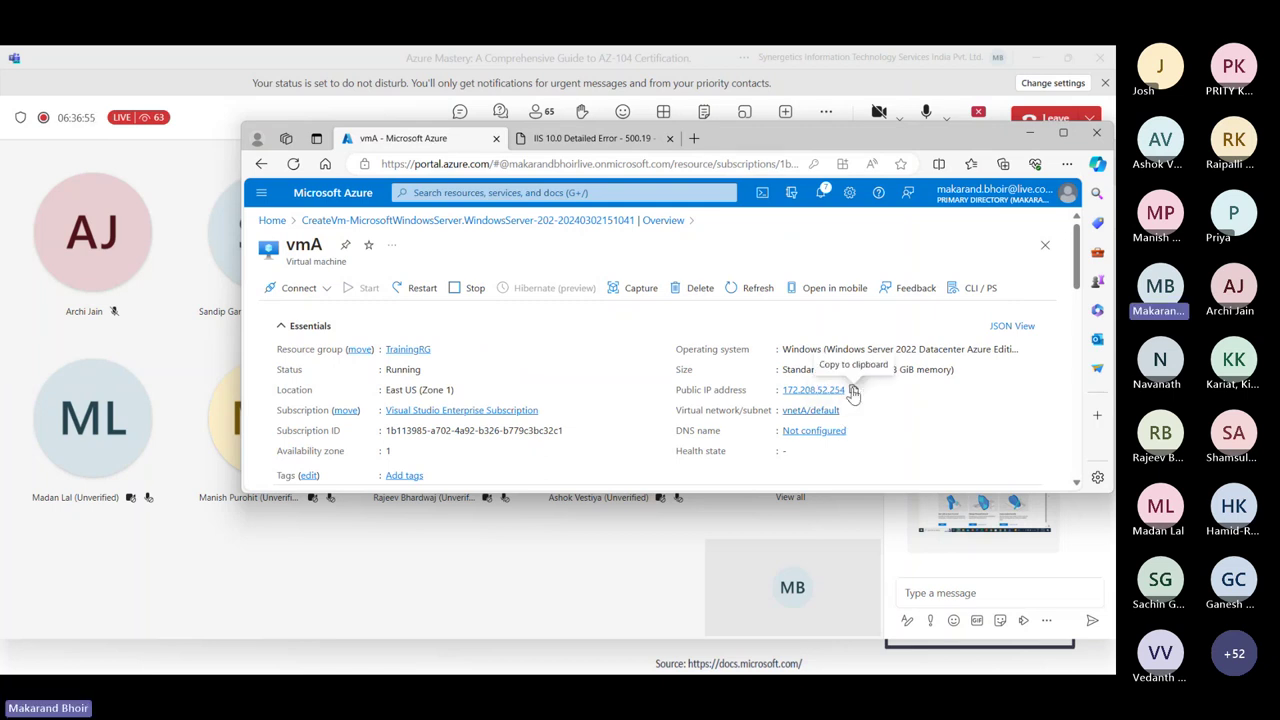
{"action": "left_click", "coordinate": [852, 390]}
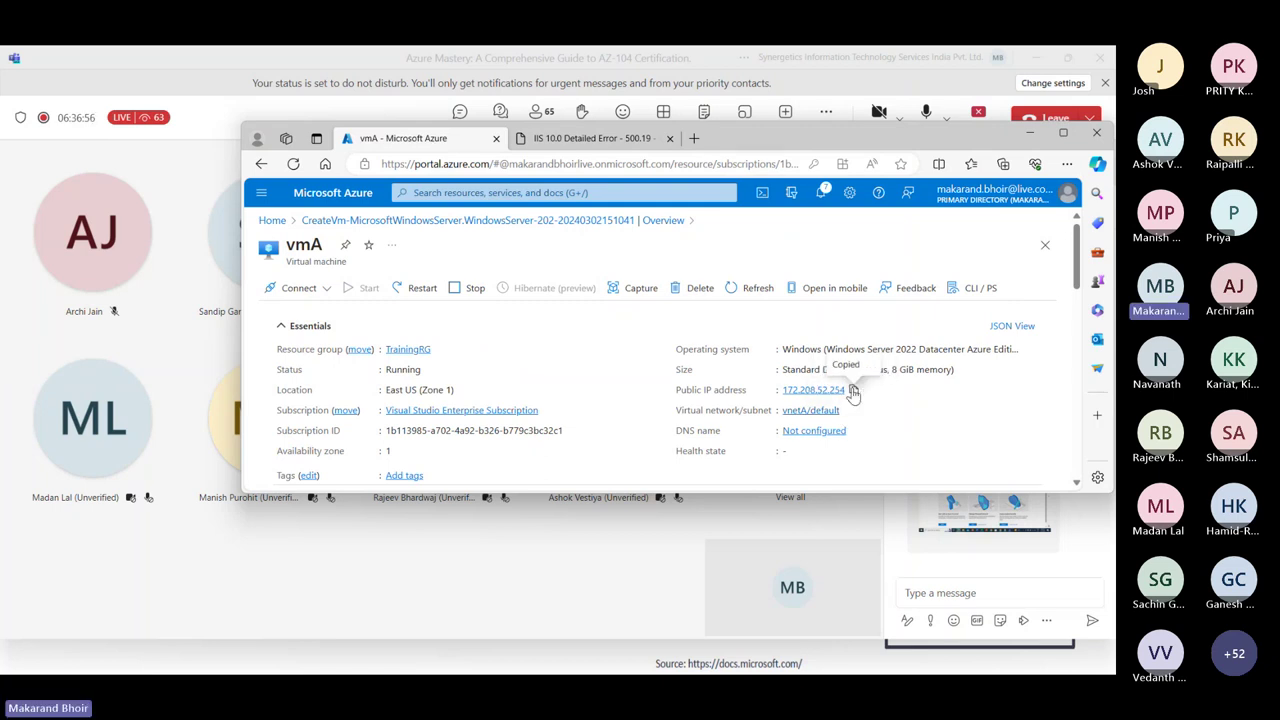
Load 172.208.52.254 in a browser tab, which times out as unreachable
{"action": "left_click", "coordinate": [594, 140]}
{"action": "left_click", "coordinate": [576, 158]}
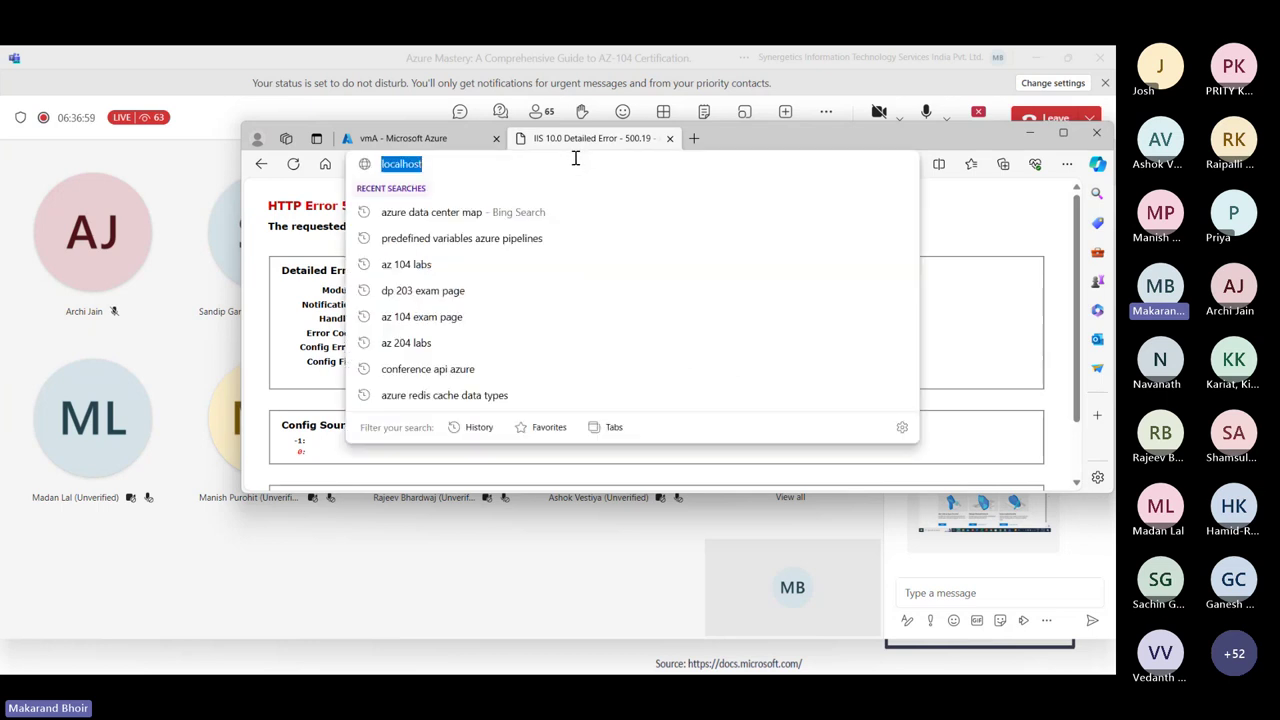
{"action": "key", "text": "ctrl+v"}
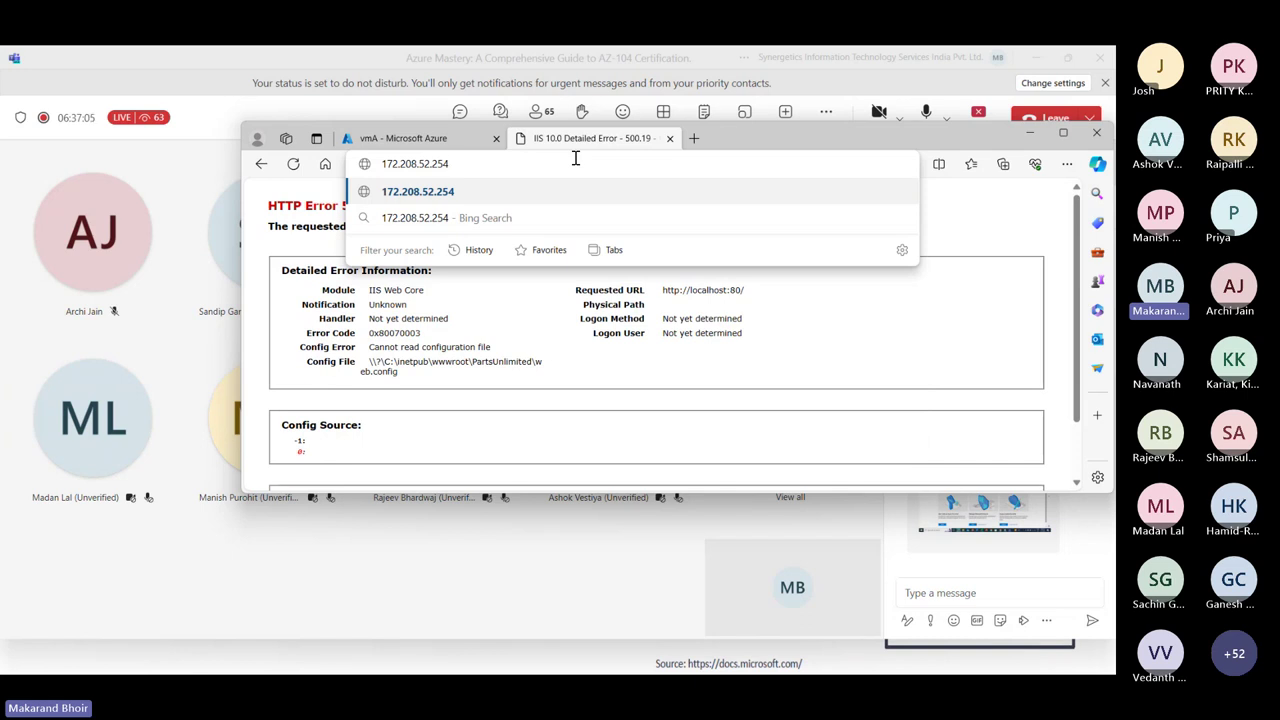
{"action": "key", "text": "Return"}
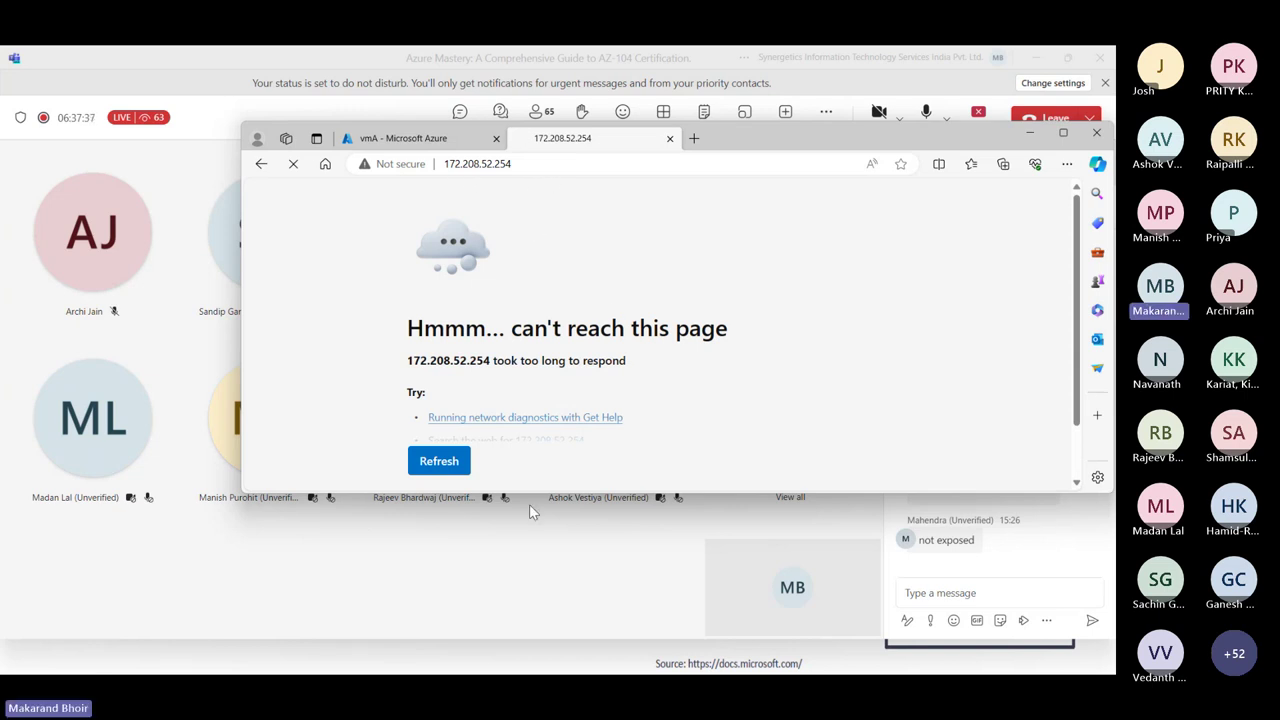
{"action": "left_click", "coordinate": [445, 140]}
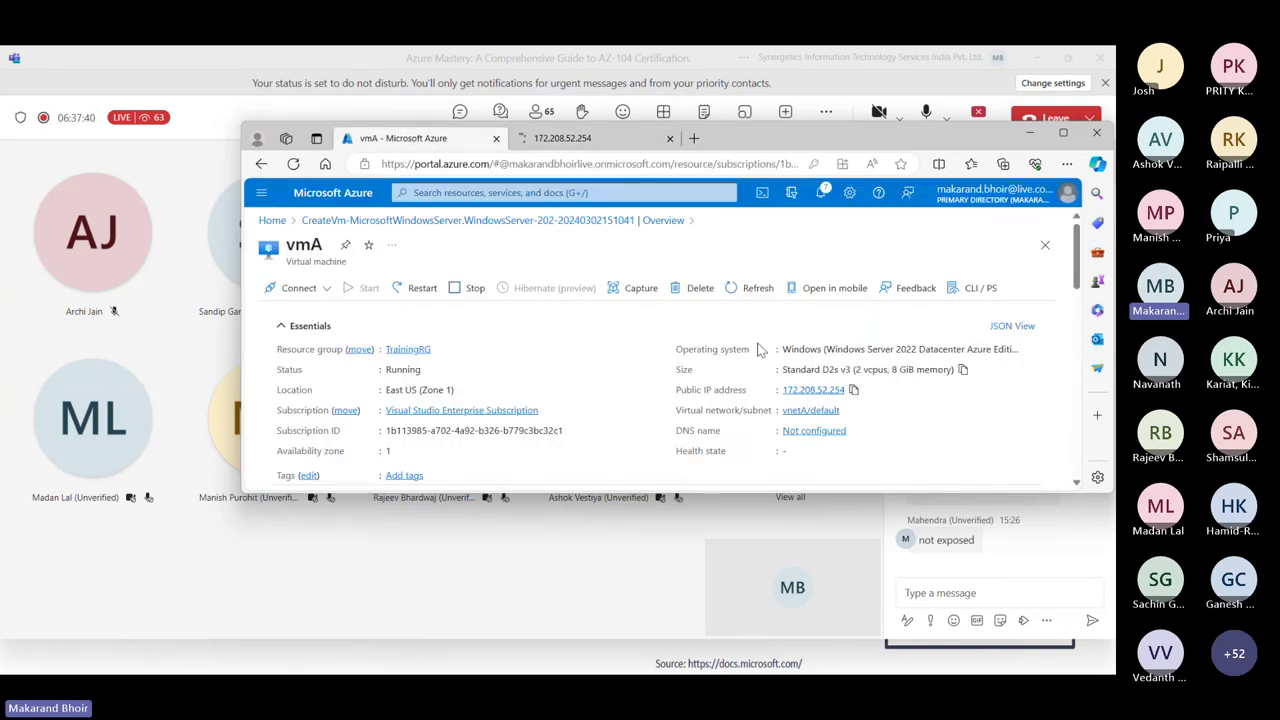
{"action": "left_click", "coordinate": [606, 142]}
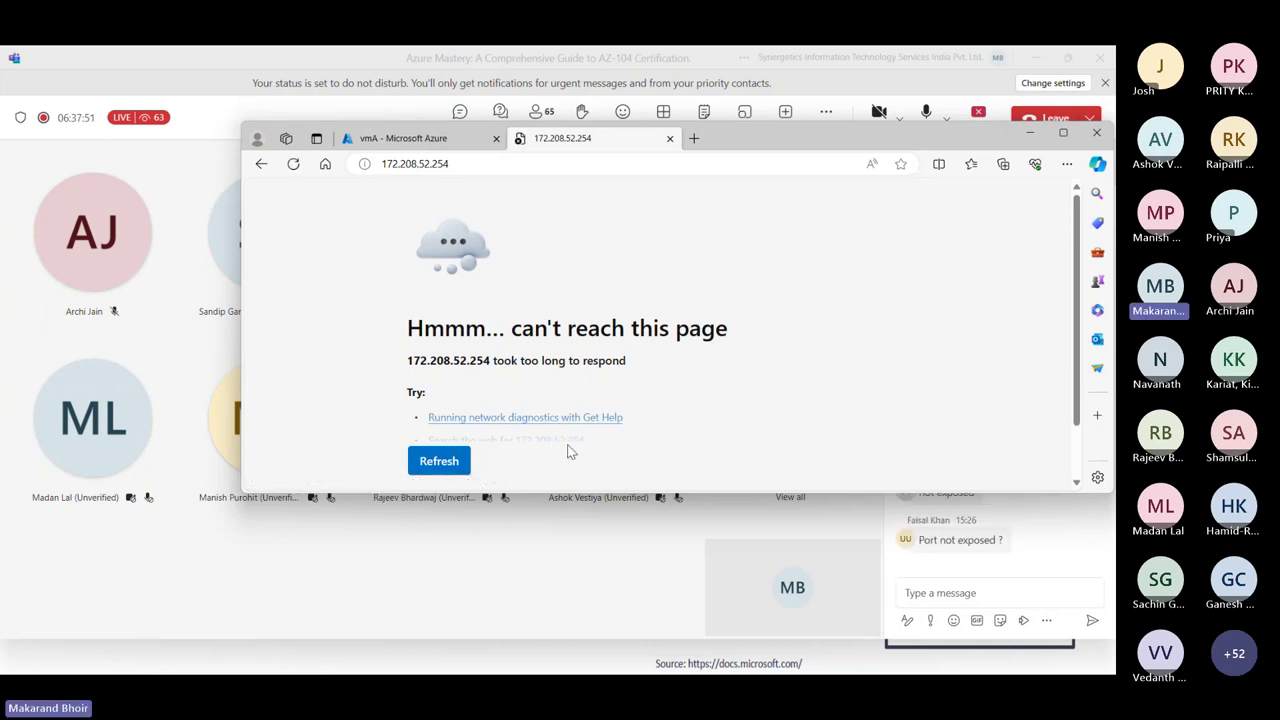
{"action": "key", "text": "alt+f"}
Open the 05-Networking.png diagram from the CV folder in File Explorer
{"action": "key", "text": "super+d"}
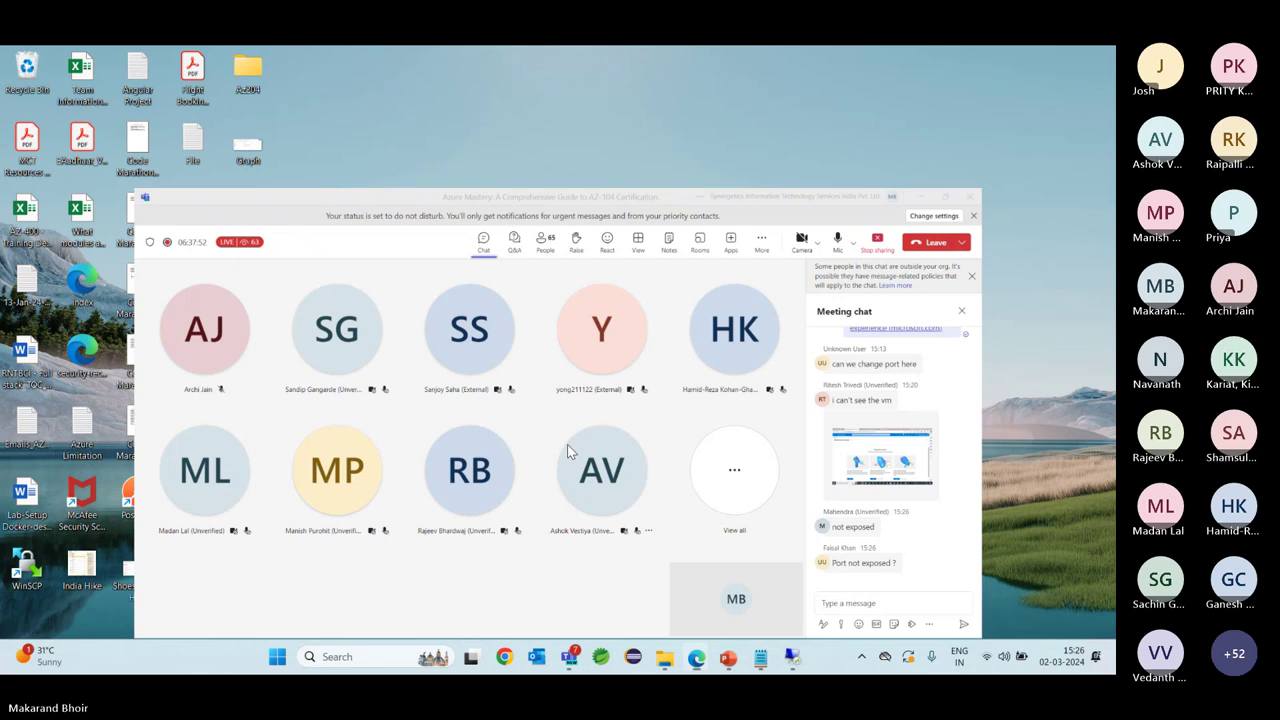
{"action": "key", "text": "alt+Tab"}
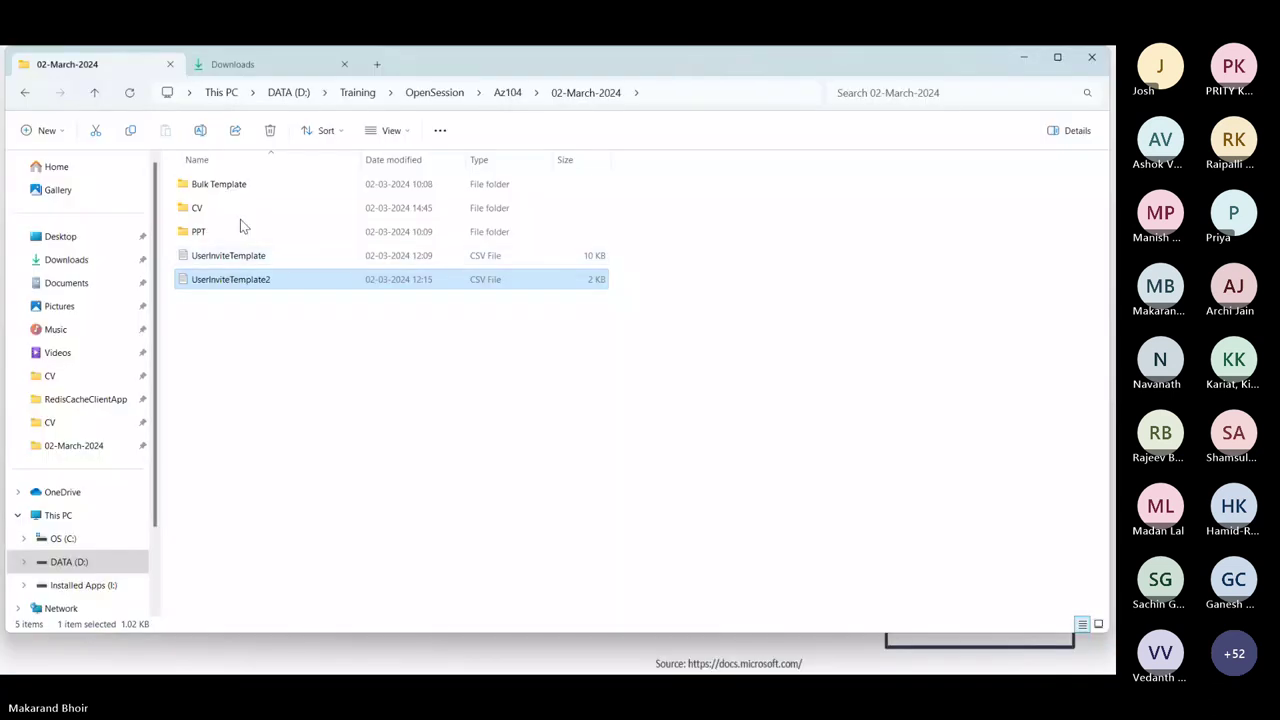
{"action": "left_click", "coordinate": [224, 212]}
{"action": "double_click", "coordinate": [224, 218]}
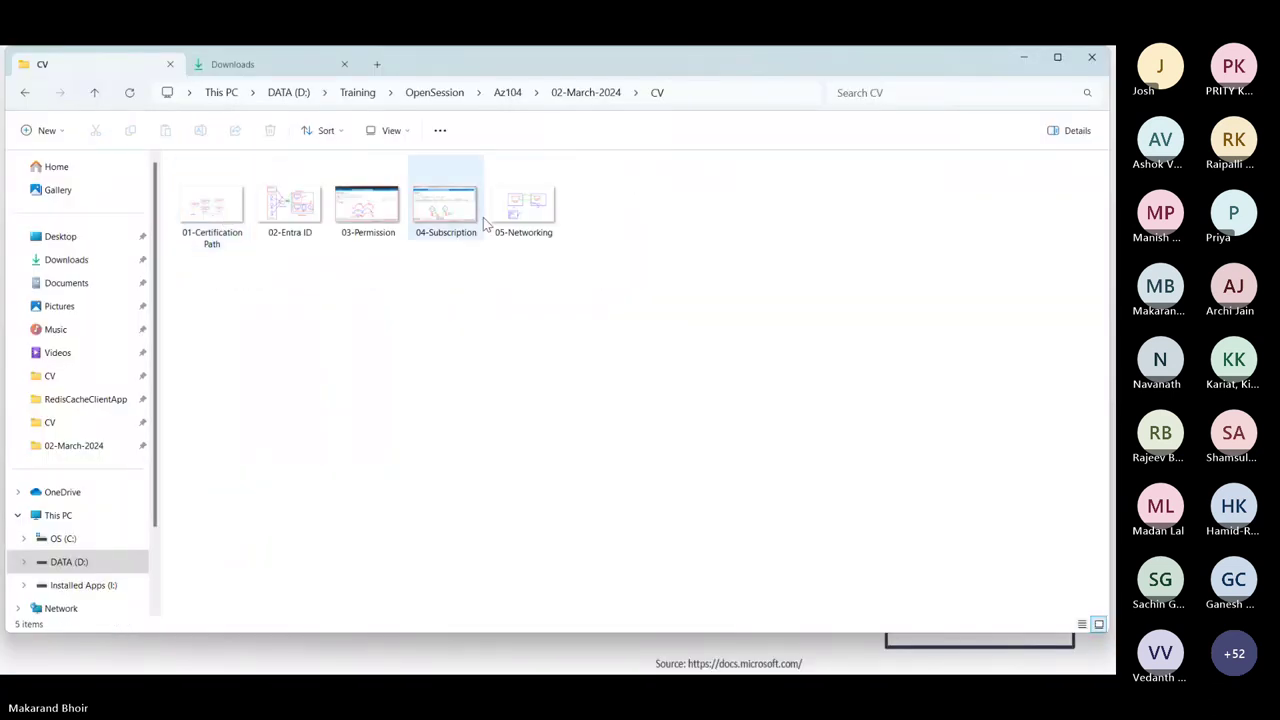
{"action": "double_click", "coordinate": [531, 216]}
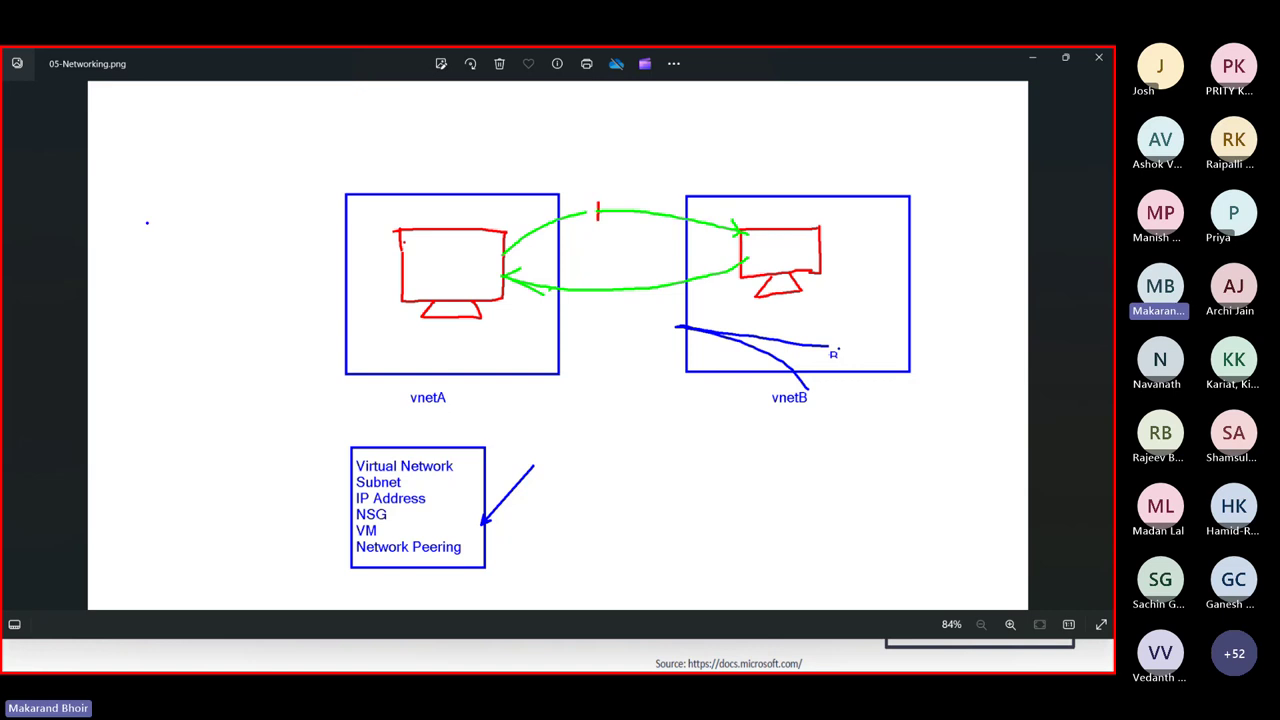
Draw a box left of vnetA labelled with the presenter's name and 'Laptop'
{"action": "left_click_drag", "start_coordinate": [98, 206], "coordinate": [226, 290]}
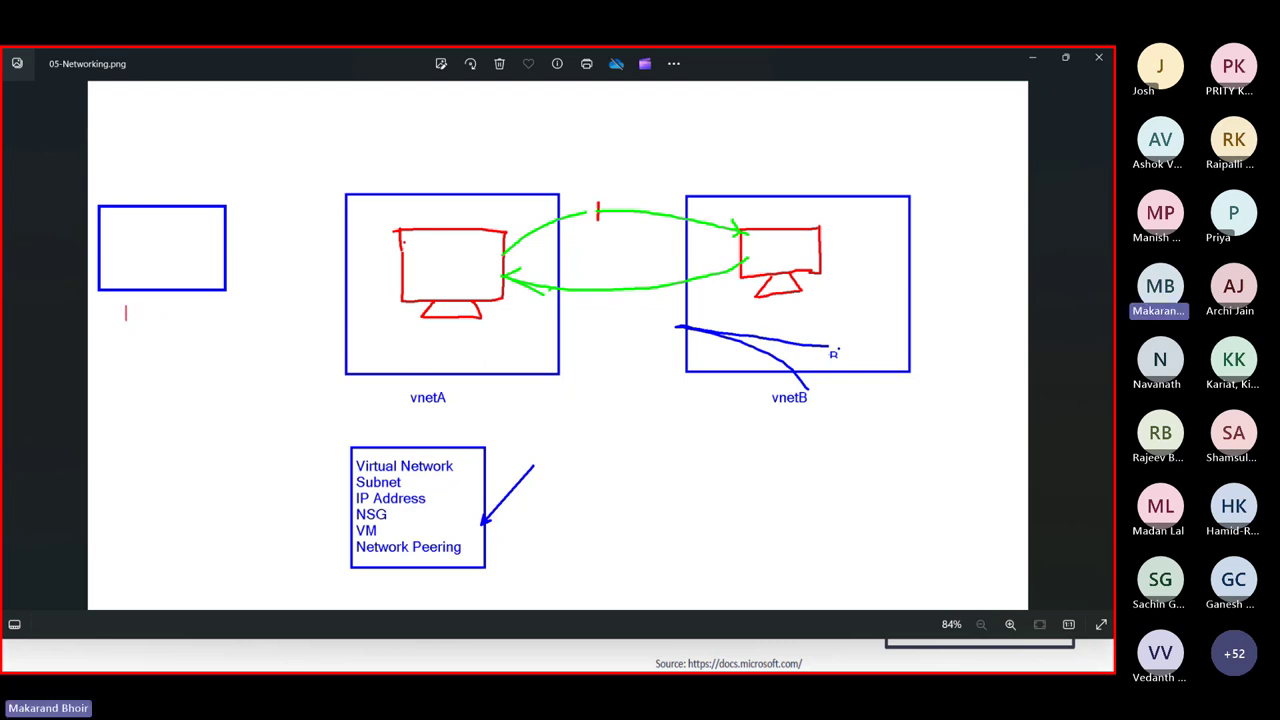
{"action": "type", "text": "K"}
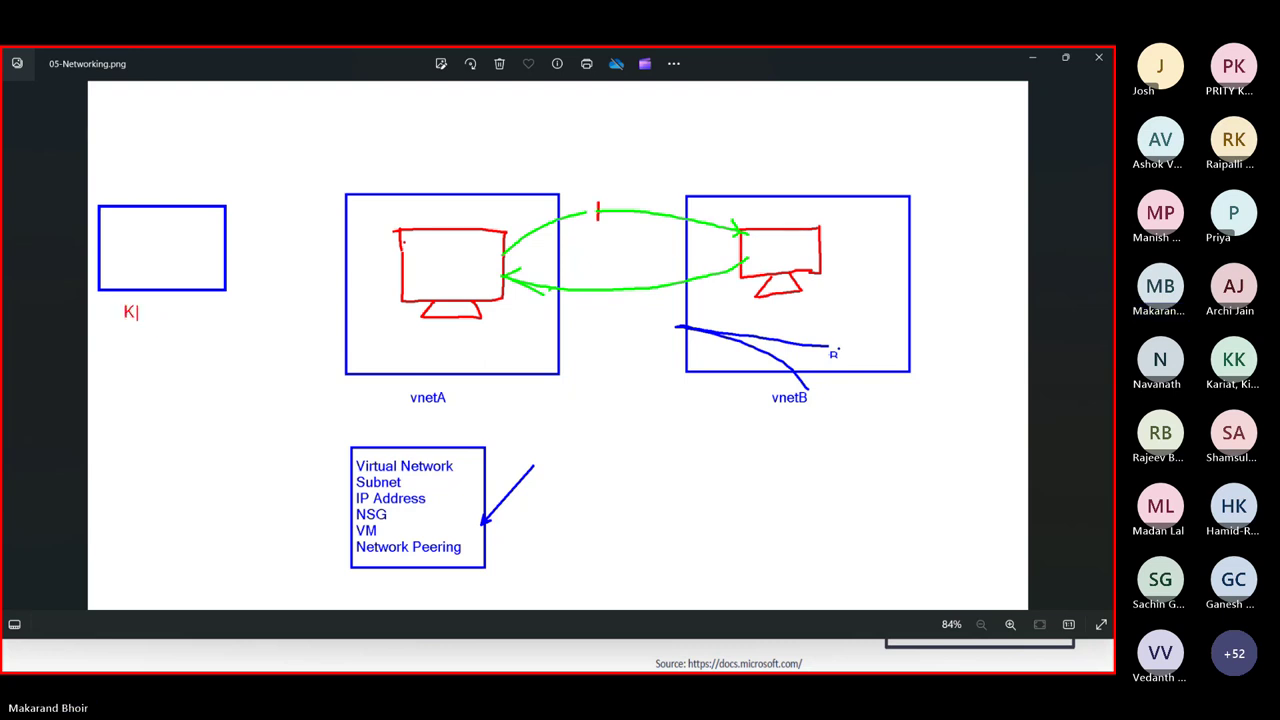
{"action": "key", "text": "BackSpace"}
{"action": "type", "text": "Makarand's"}
{"action": "key", "text": "Return"}
{"action": "type", "text": "L"}
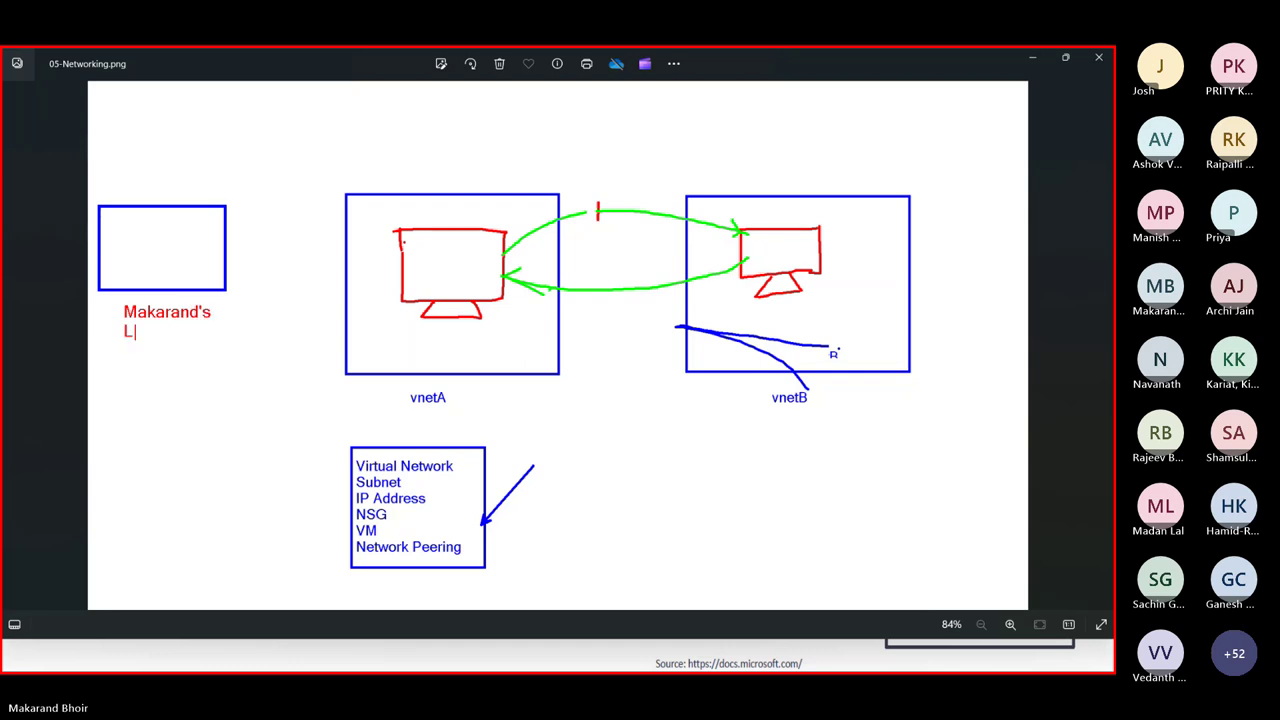
{"action": "type", "text": "aptop"}
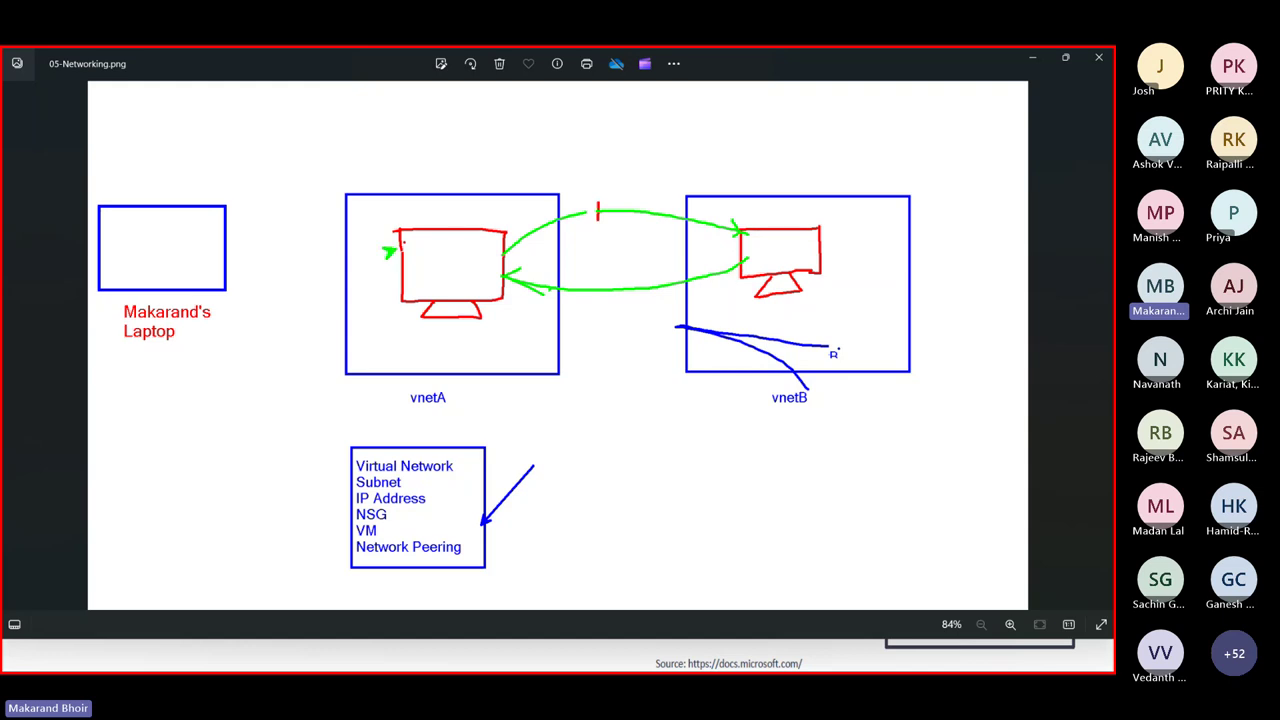
Draw a green arrow from the laptop box to vnetA's VM and write 'ip:80' inside
{"action": "left_click_drag", "start_coordinate": [255, 240], "coordinate": [397, 248]}
{"action": "left_click_drag", "start_coordinate": [255, 240], "coordinate": [228, 249]}
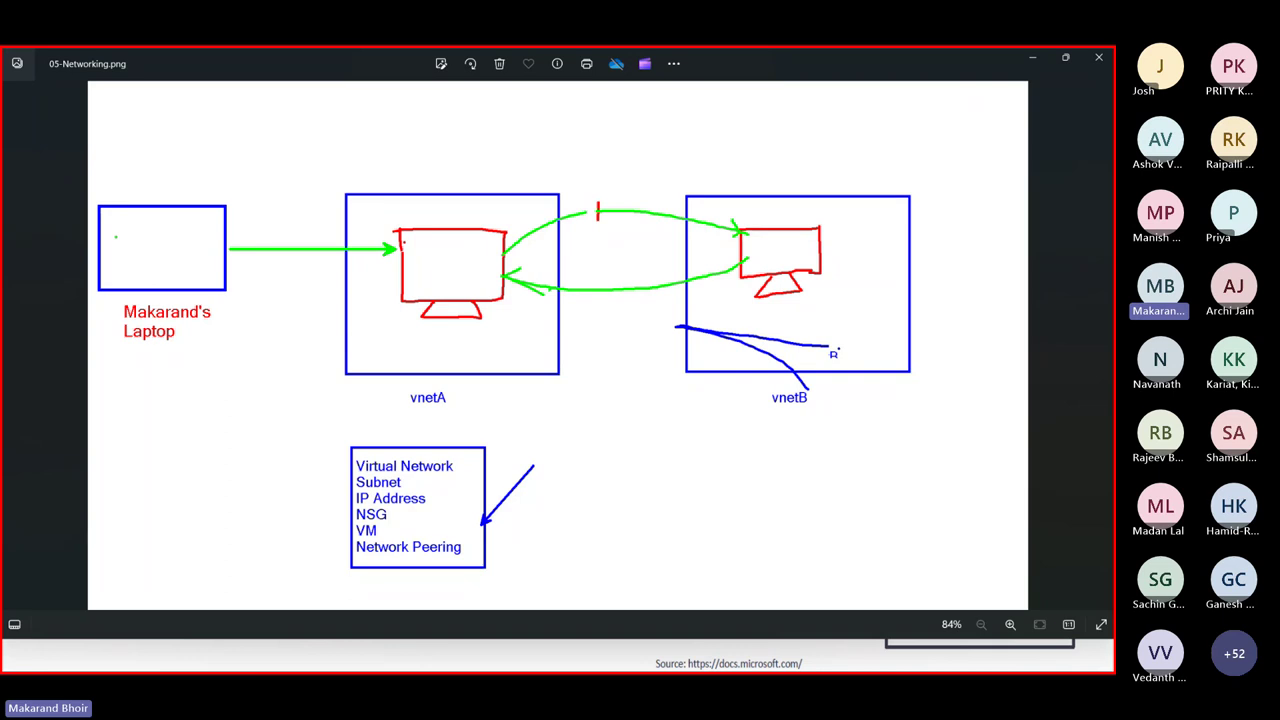
{"action": "left_click_drag", "start_coordinate": [100, 228], "coordinate": [224, 228]}
{"action": "left_click", "coordinate": [117, 214]}
{"action": "type", "text": "ip"}
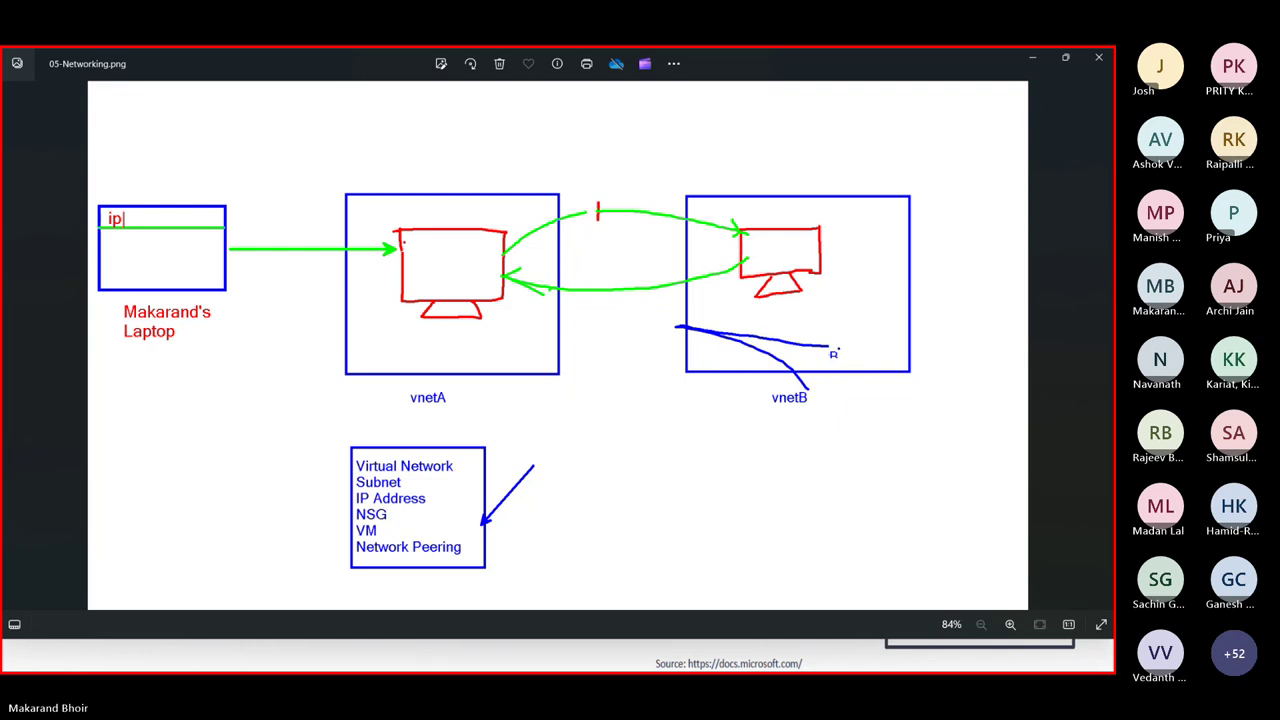
{"action": "type", "text": ":80"}
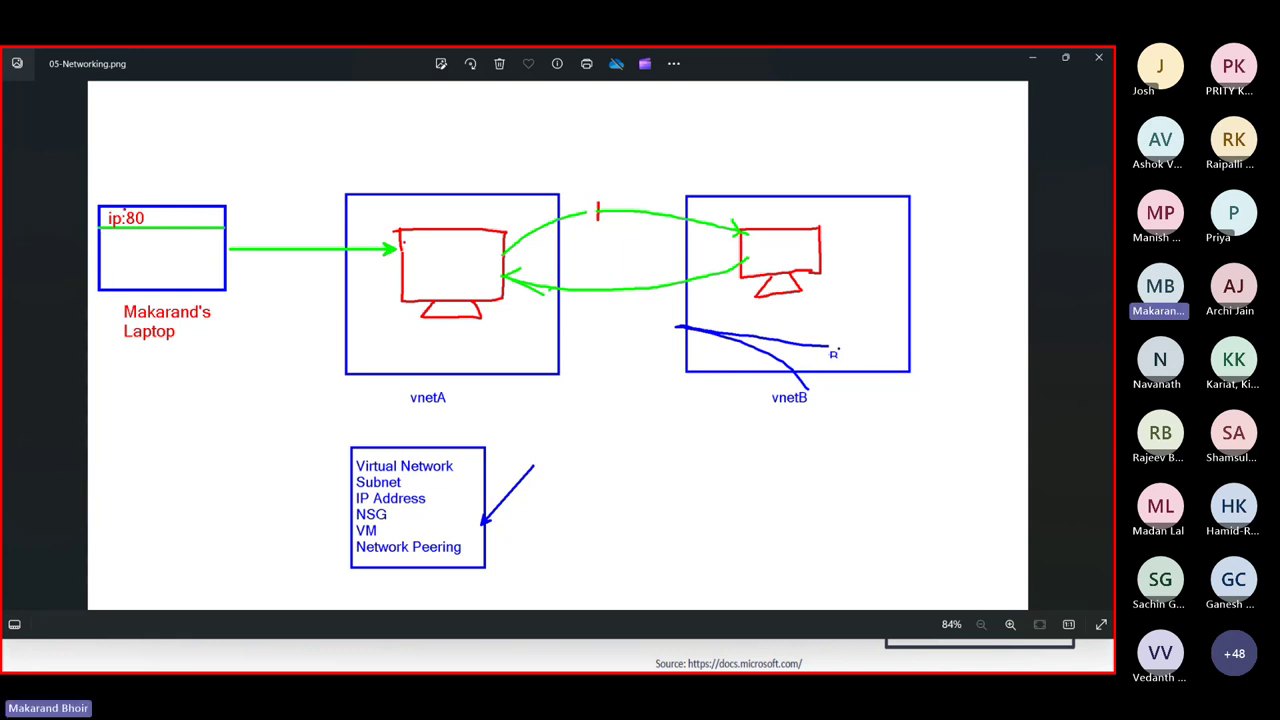
Circle port 80, cross out the laptop-to-vnetA arrow with a red X, and label it NSG with an arrow
{"action": "left_click_drag", "start_coordinate": [124, 213], "coordinate": [126, 211]}
{"action": "left_click_drag", "start_coordinate": [170, 263], "coordinate": [152, 228]}
{"action": "mouse_move", "coordinate": [322, 232]}
{"action": "left_mouse_down"}
{"action": "mouse_move", "coordinate": [374, 231]}
{"action": "mouse_move", "coordinate": [326, 234]}
{"action": "left_mouse_up"}
{"action": "mouse_move", "coordinate": [344, 238]}
{"action": "left_mouse_down"}
{"action": "mouse_move", "coordinate": [323, 261]}
{"action": "mouse_move", "coordinate": [345, 262]}
{"action": "left_mouse_up"}
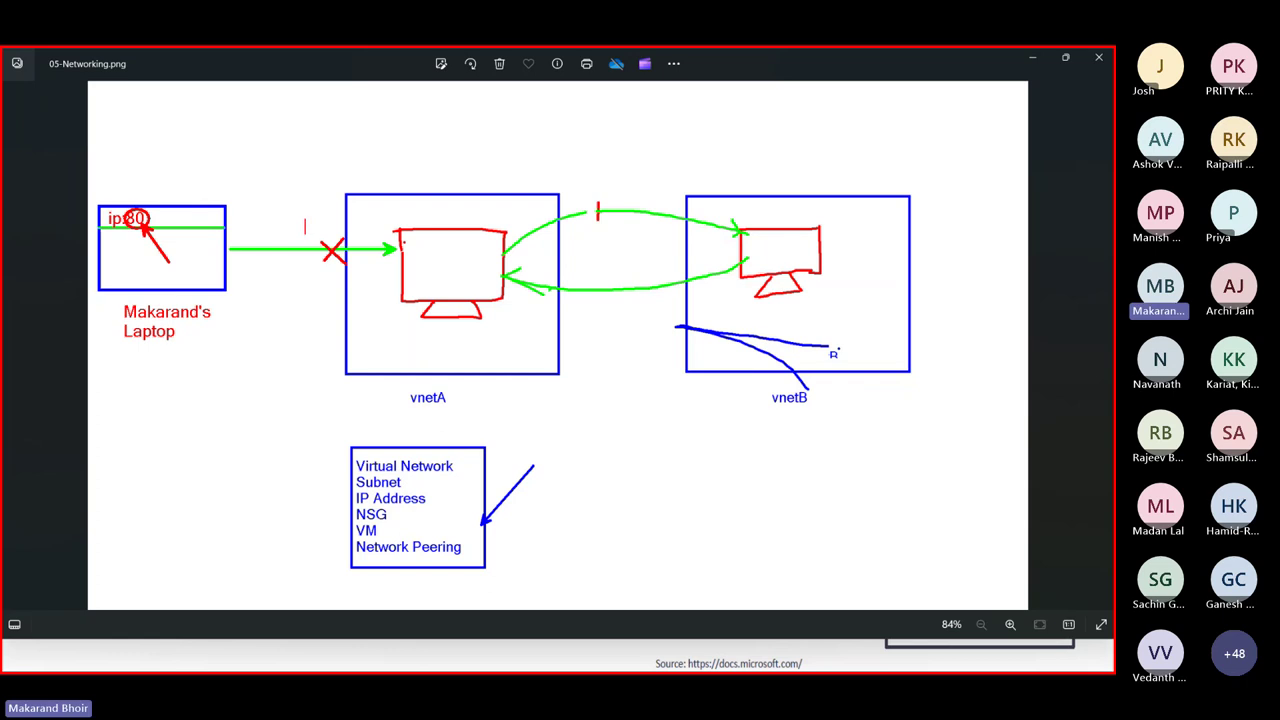
{"action": "type", "text": "NSG"}
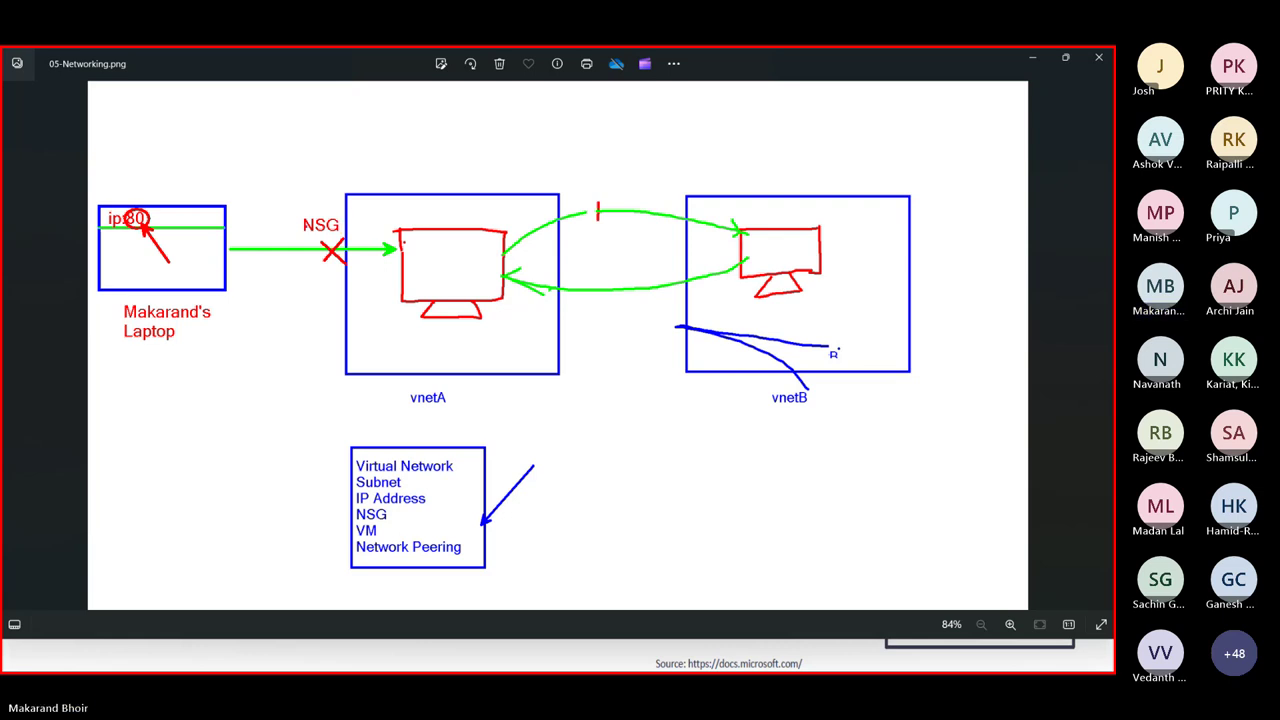
{"action": "left_click_drag", "start_coordinate": [346, 180], "coordinate": [331, 212]}
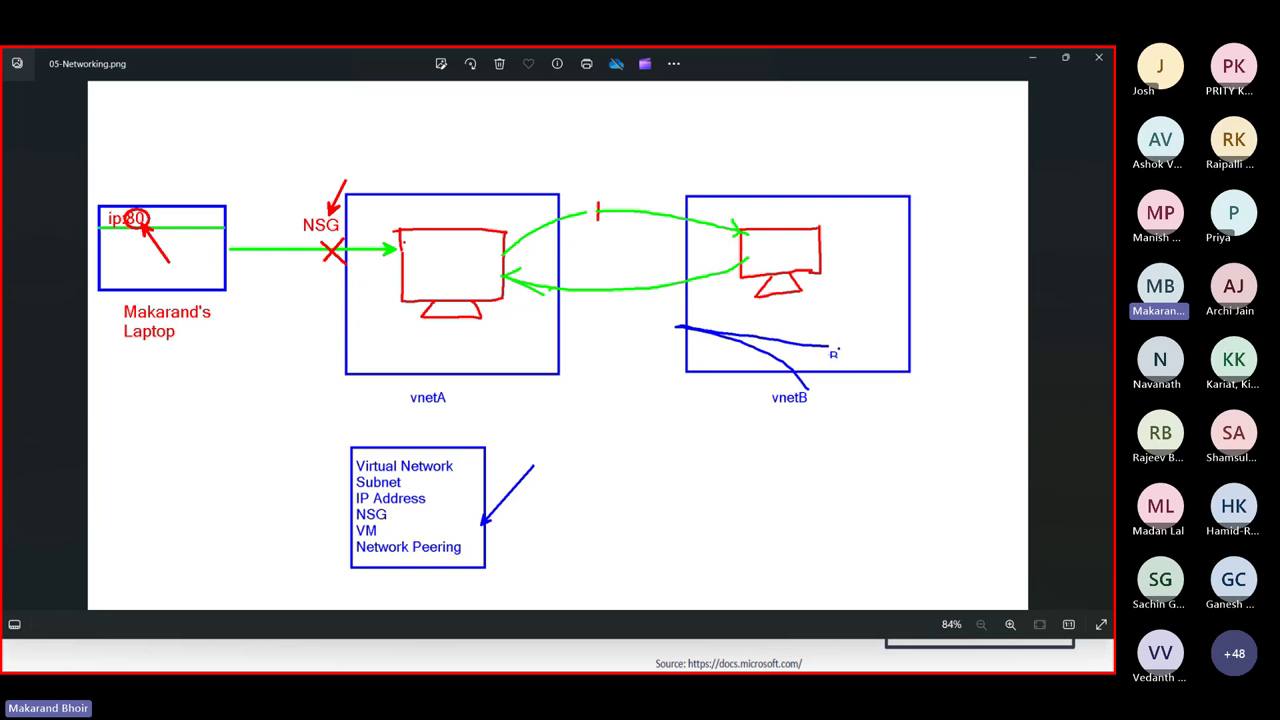
{"action": "left_click", "coordinate": [416, 280]}
Return to Edge on vmA's Azure tab and maximize the browser window
{"action": "key", "text": "alt+Tab"}
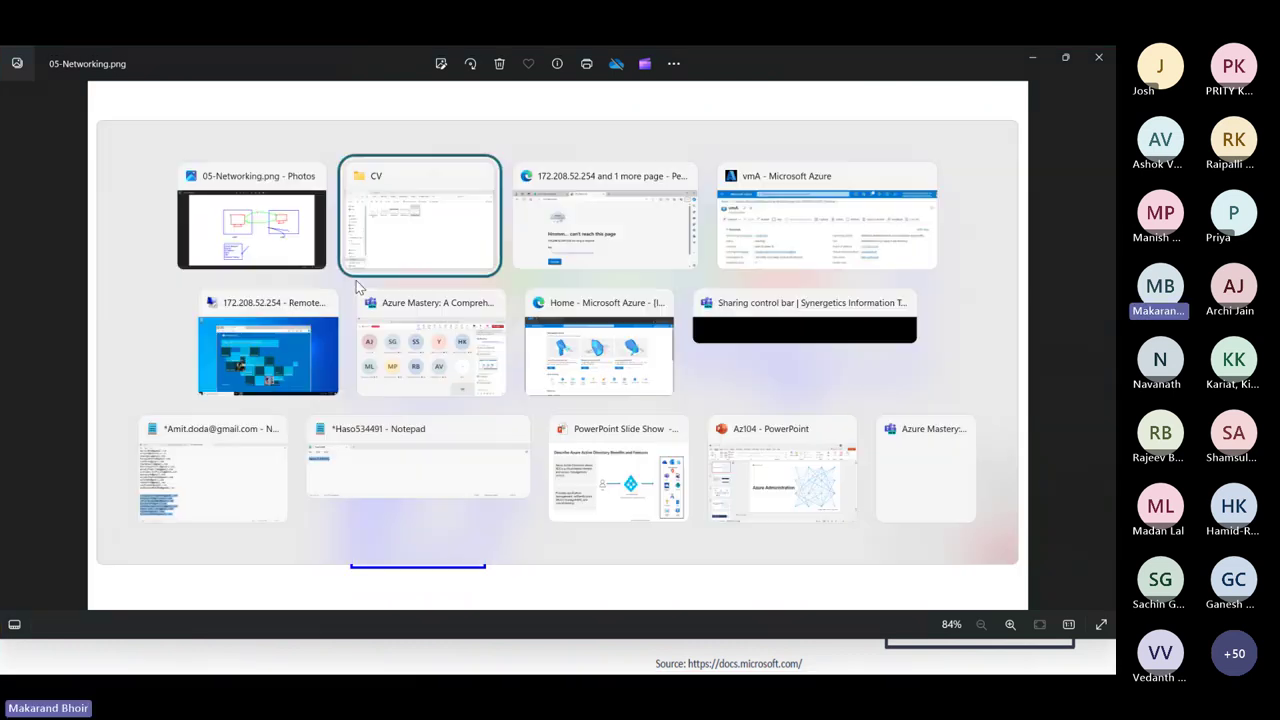
{"action": "key", "text": "alt+Tab"}
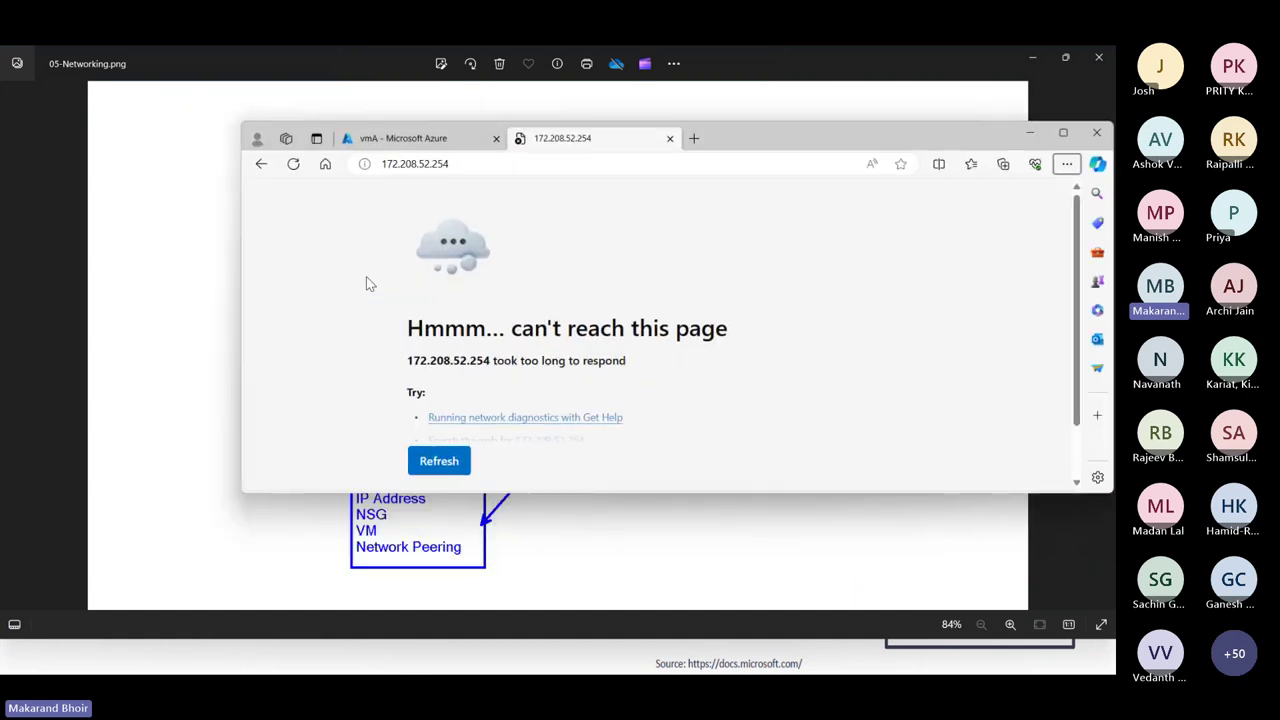
{"action": "left_click", "coordinate": [408, 140]}
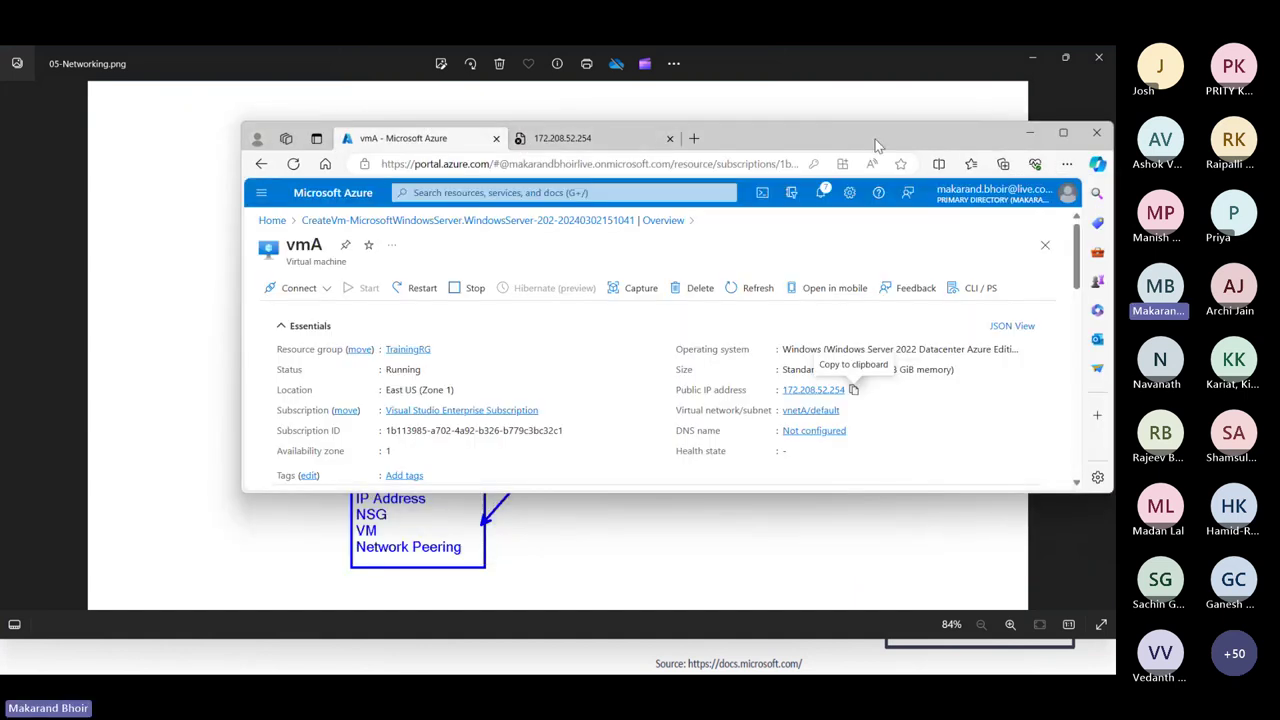
{"action": "double_click", "coordinate": [876, 140]}
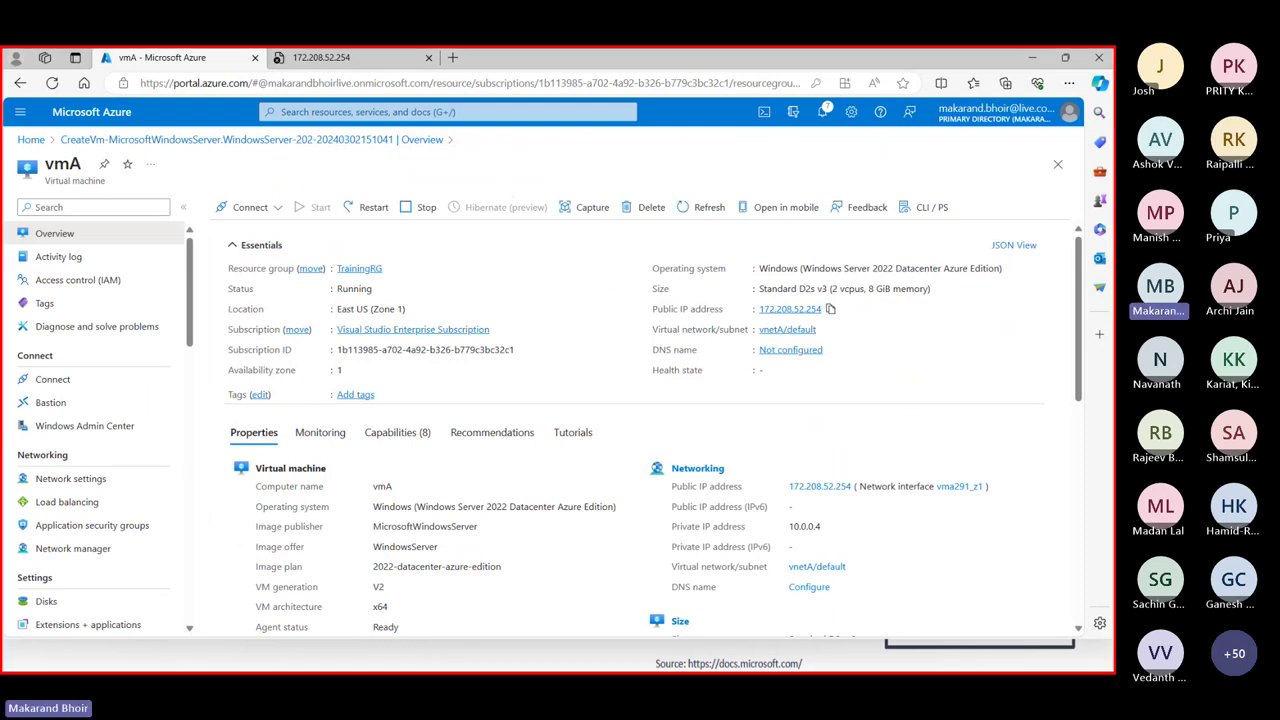
Open vmA's Network settings, then bring the 172.208.52.254 tab back to the front
{"action": "mouse_move", "coordinate": [17, 466]}
{"action": "left_mouse_down"}
{"action": "mouse_move", "coordinate": [122, 489]}
{"action": "mouse_move", "coordinate": [125, 467]}
{"action": "mouse_move", "coordinate": [107, 478]}
{"action": "left_mouse_up"}
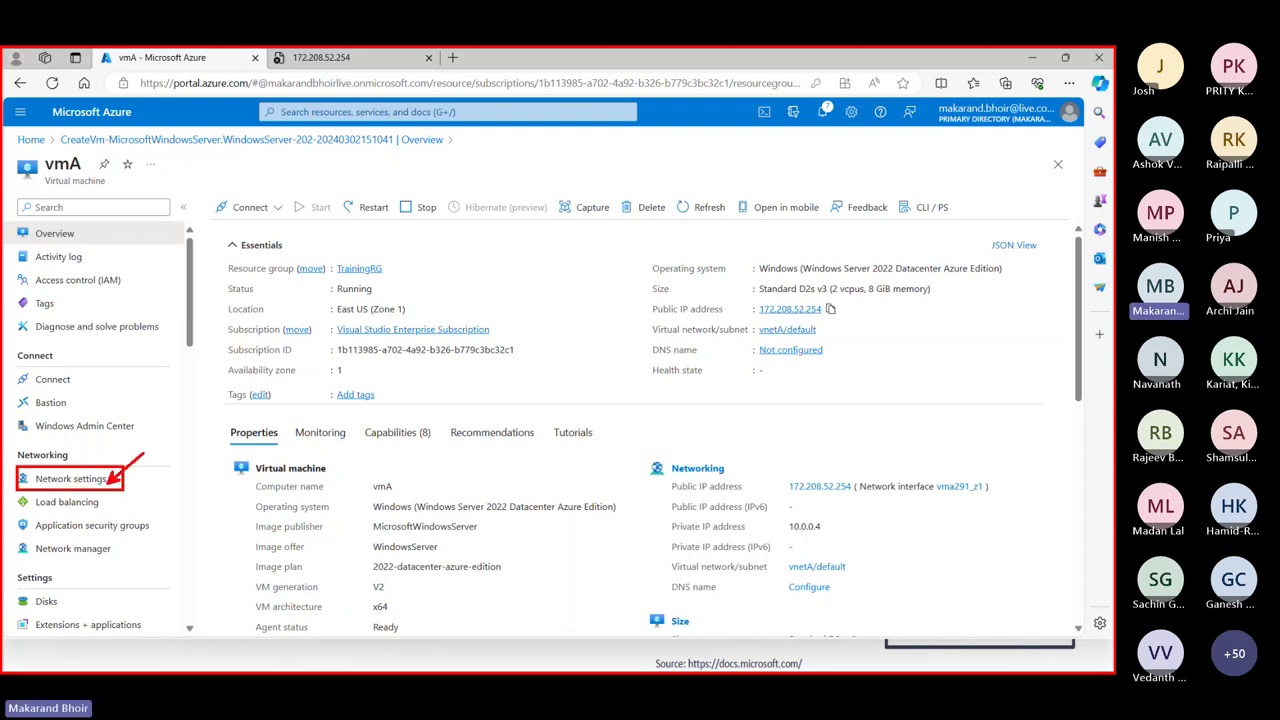
{"action": "key", "text": "Escape"}
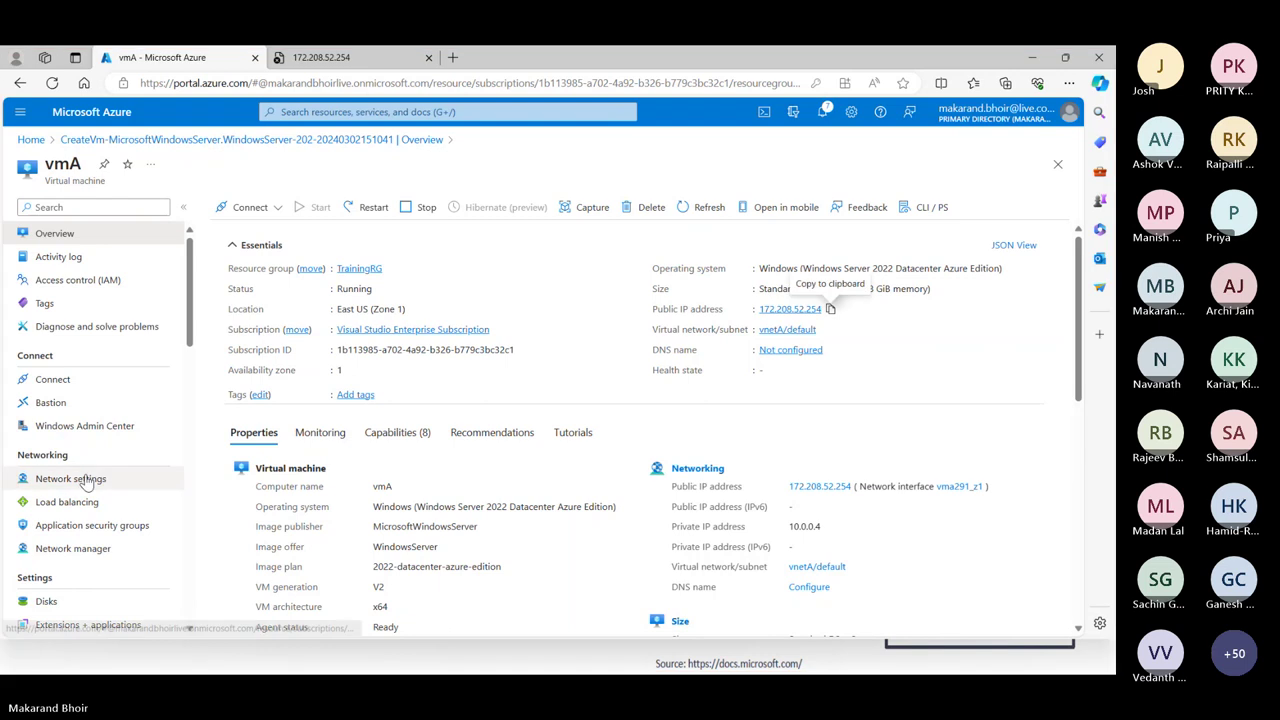
{"action": "left_click", "coordinate": [87, 480]}
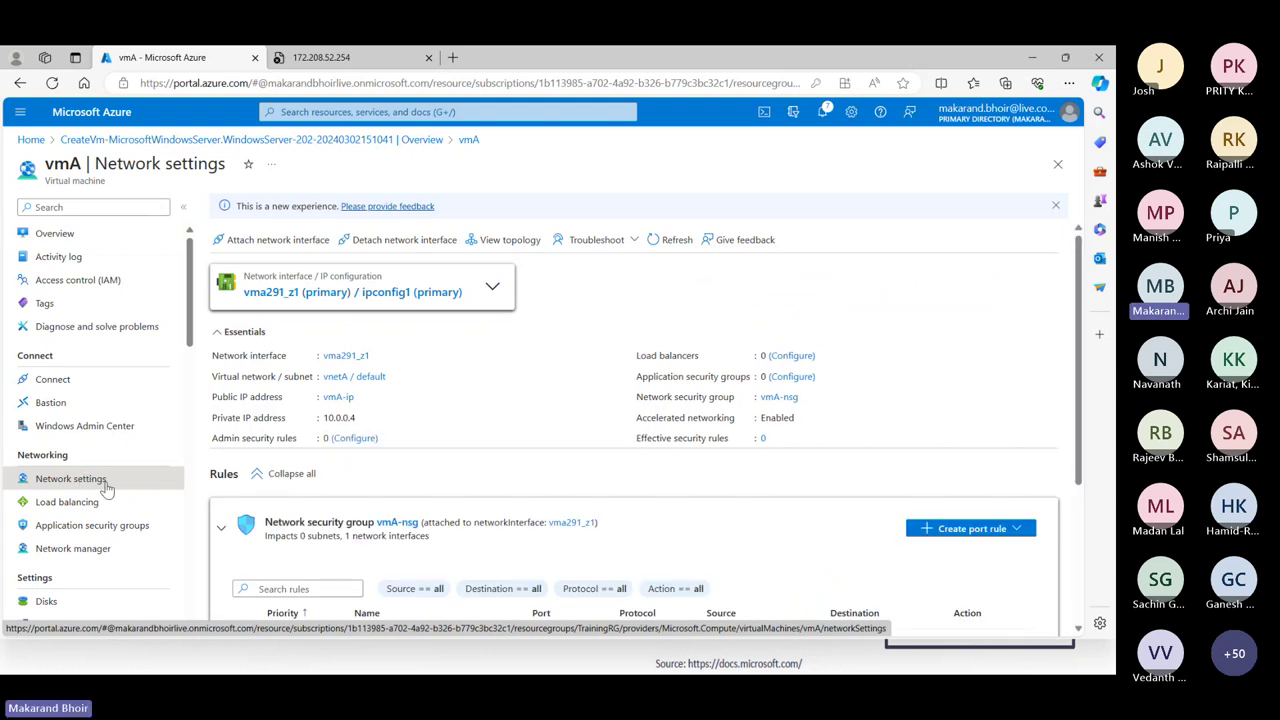
{"action": "left_click", "coordinate": [320, 57]}
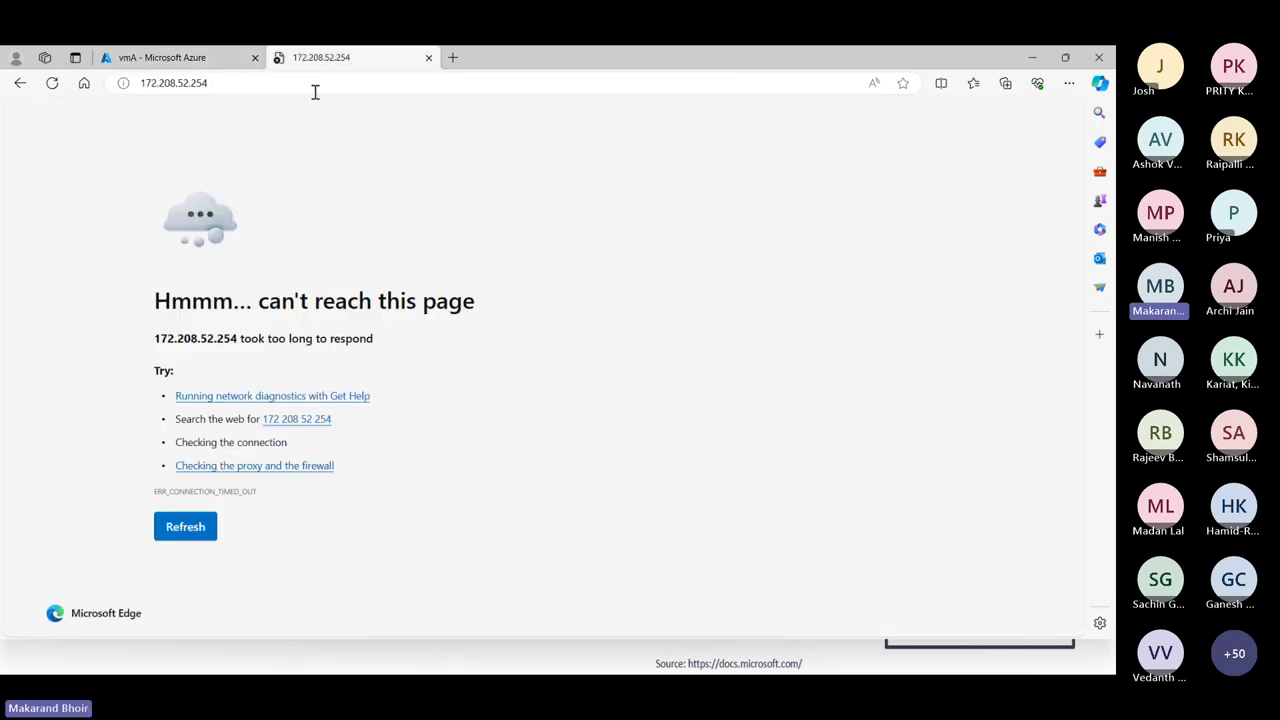
Copy the 172.208.52.254 address, return to vmA's Network settings tab, and switch to Teams
{"action": "left_click", "coordinate": [253, 84]}
{"action": "key", "text": "ctrl+c"}
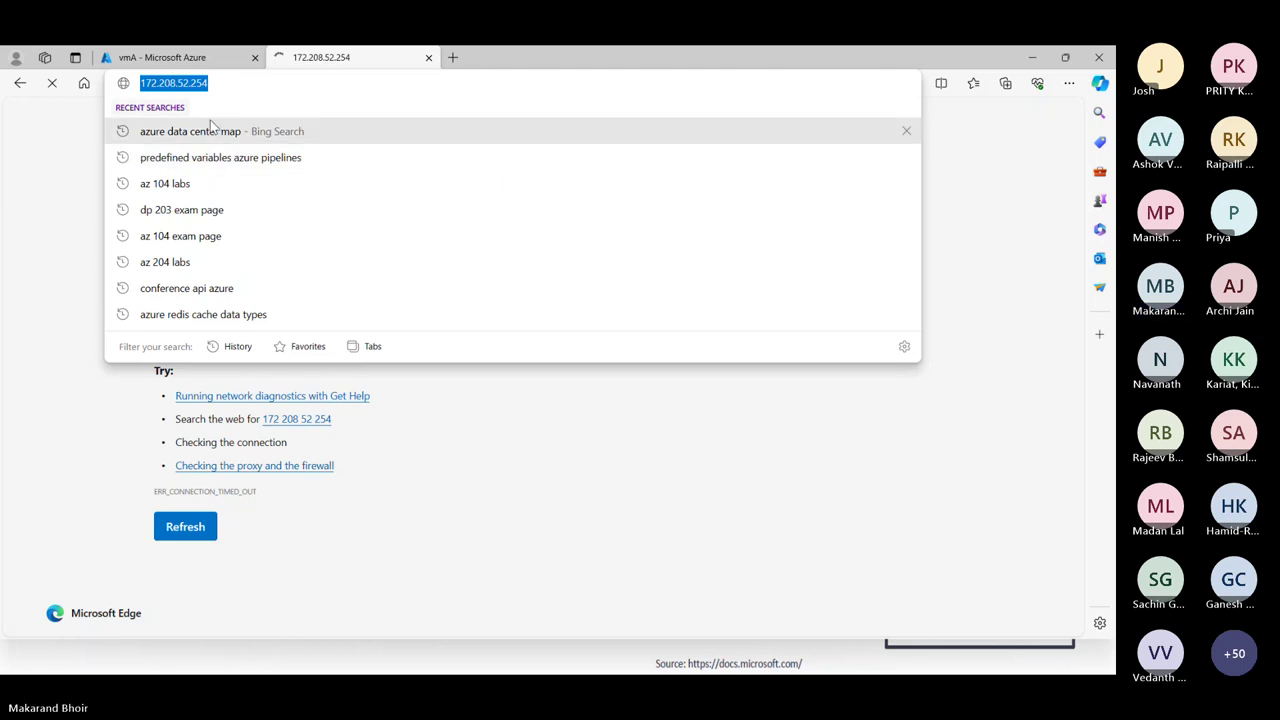
{"action": "left_click", "coordinate": [189, 57]}
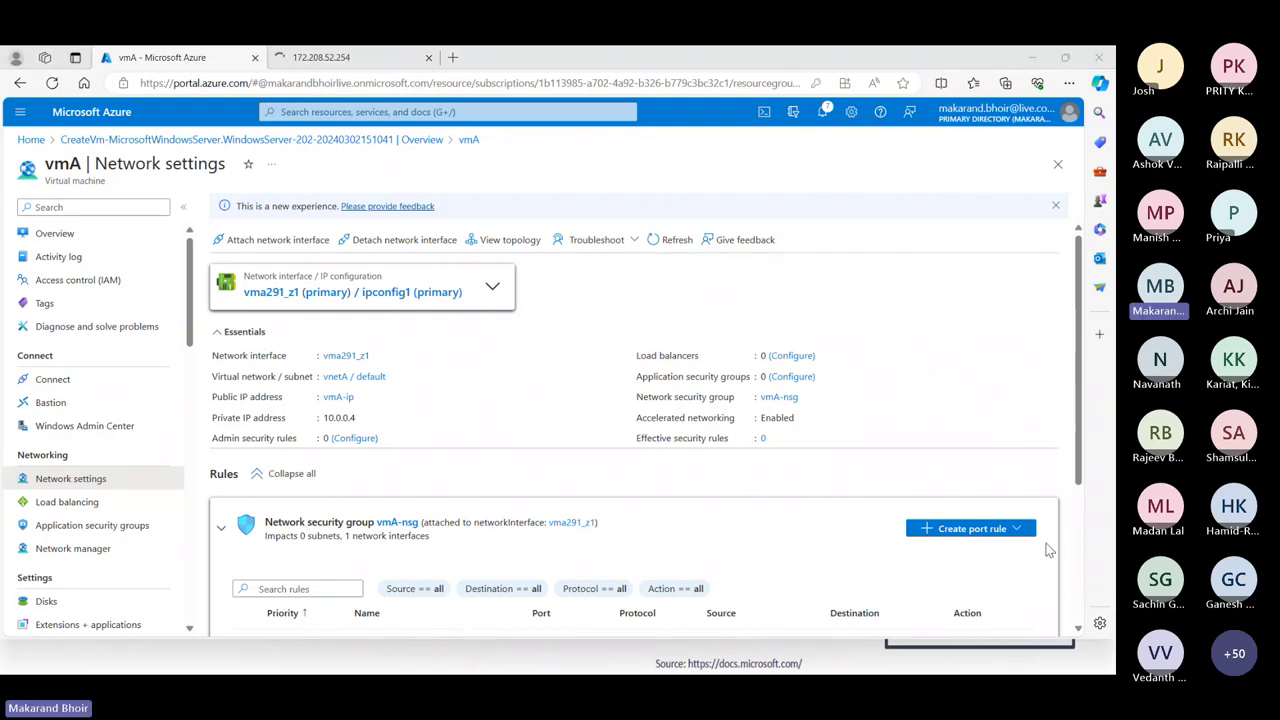
{"action": "key", "text": "alt+Tab"}
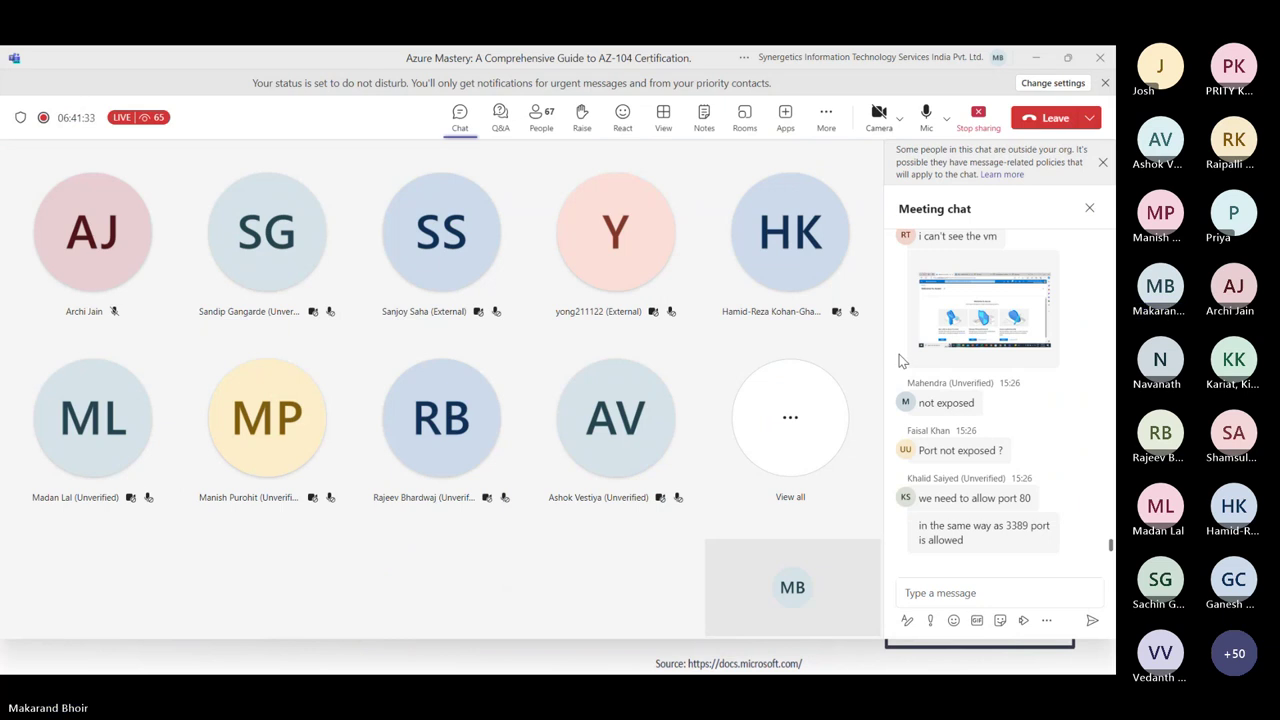
Paste vmA's public IP 172.208.52.254 into the Teams meeting chat and send it
{"action": "left_click", "coordinate": [1002, 594]}
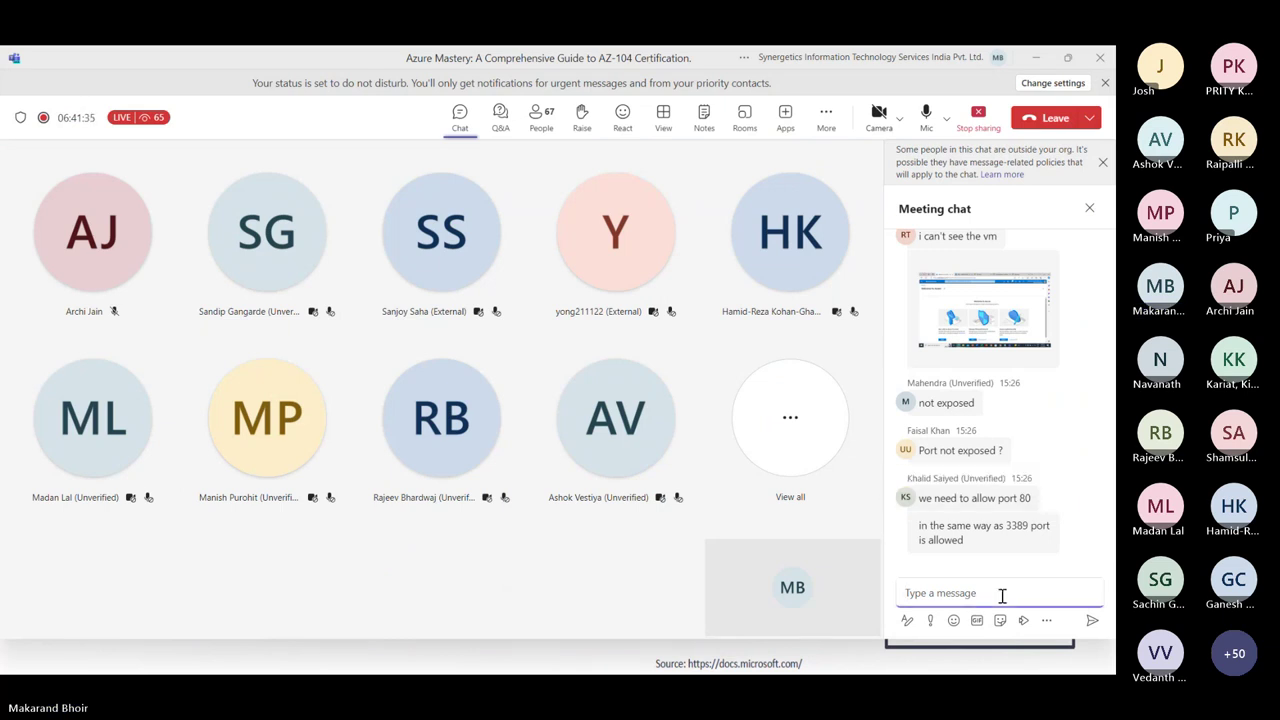
{"action": "key", "text": "ctrl+v"}
{"action": "key", "text": "Return"}
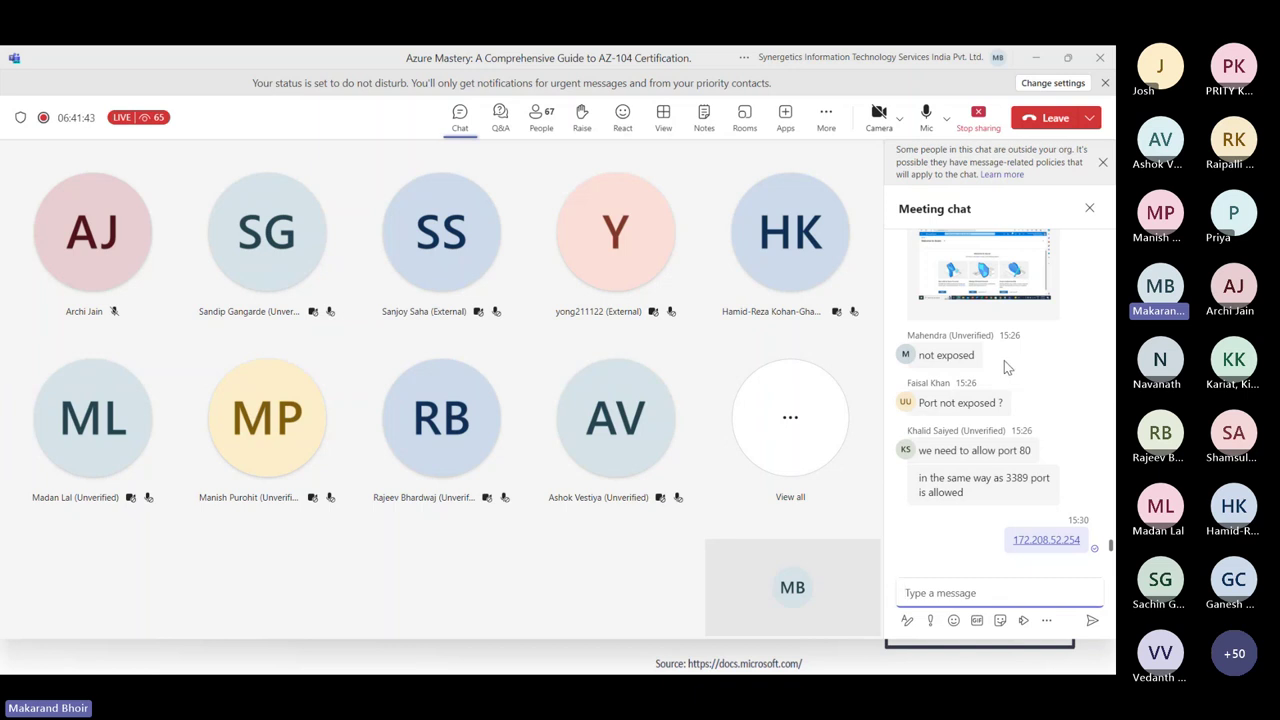
Back in Azure, start a new inbound port rule on vmA-nsg and highlight its Source settings
{"action": "left_click", "coordinate": [1039, 59]}
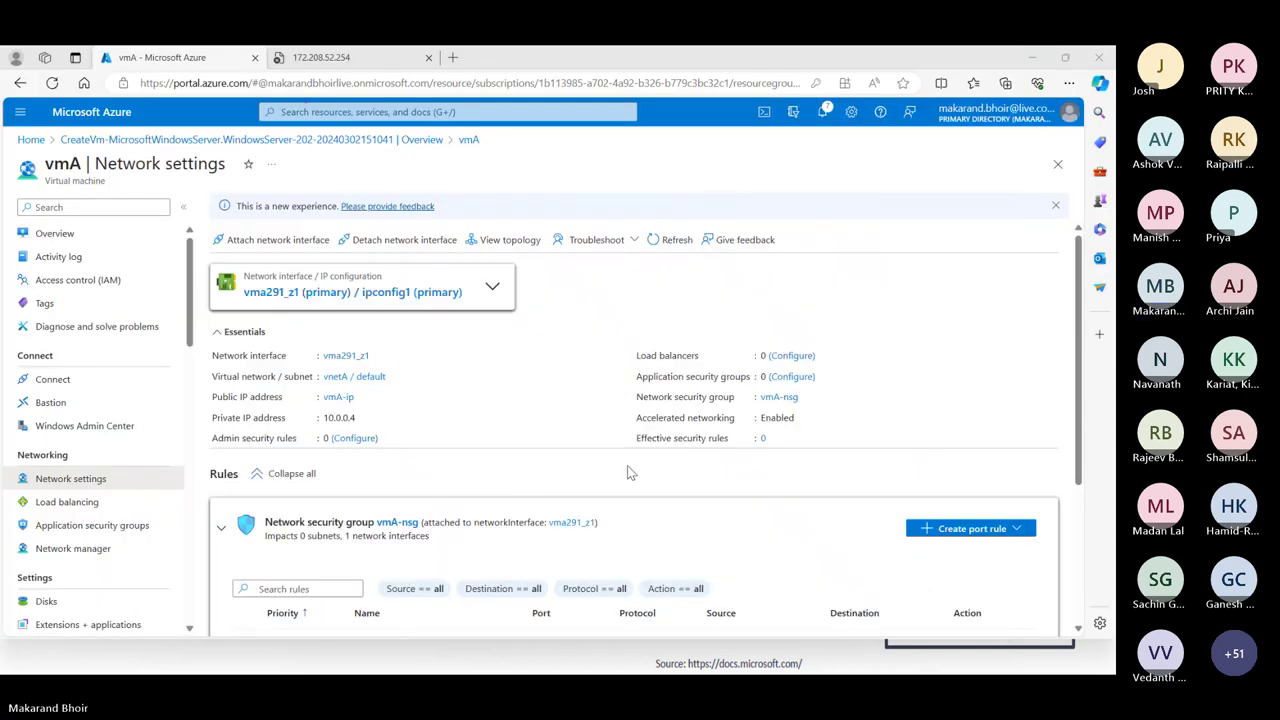
{"action": "scroll", "coordinate": [630, 473], "scroll_direction": "down", "scroll_amount": 1}
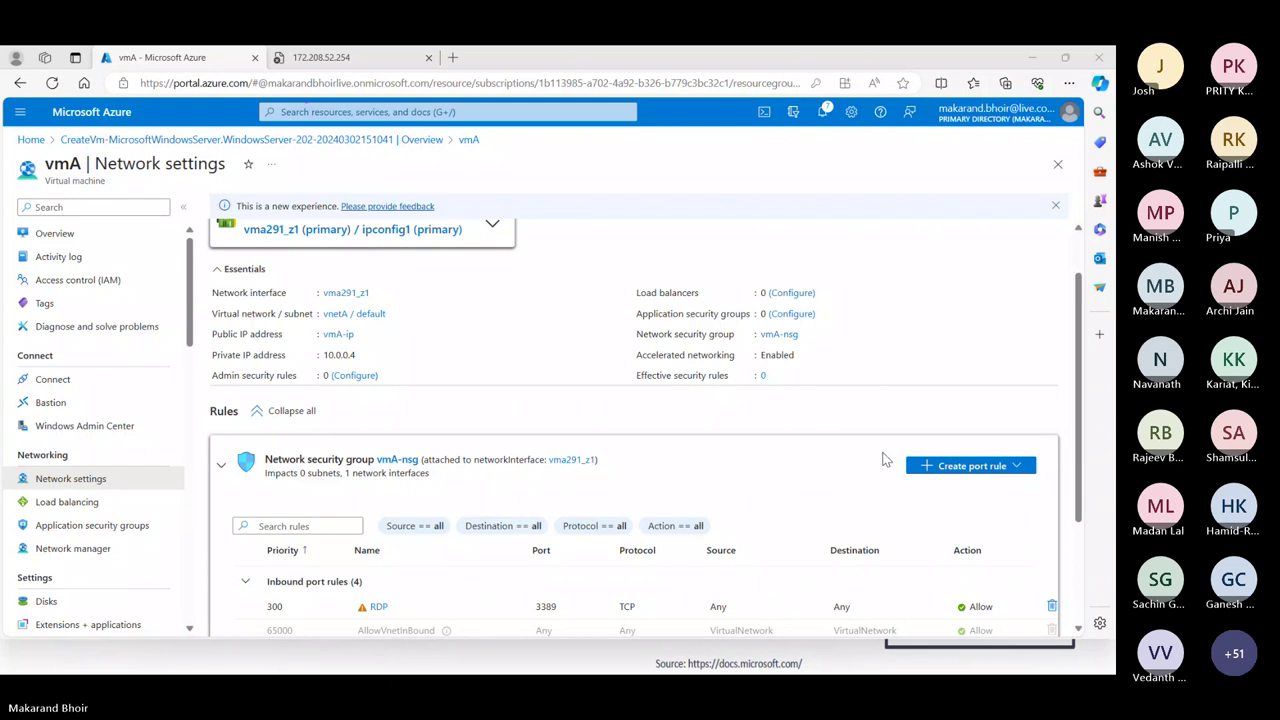
{"action": "scroll", "coordinate": [888, 460], "scroll_direction": "down", "scroll_amount": 3}
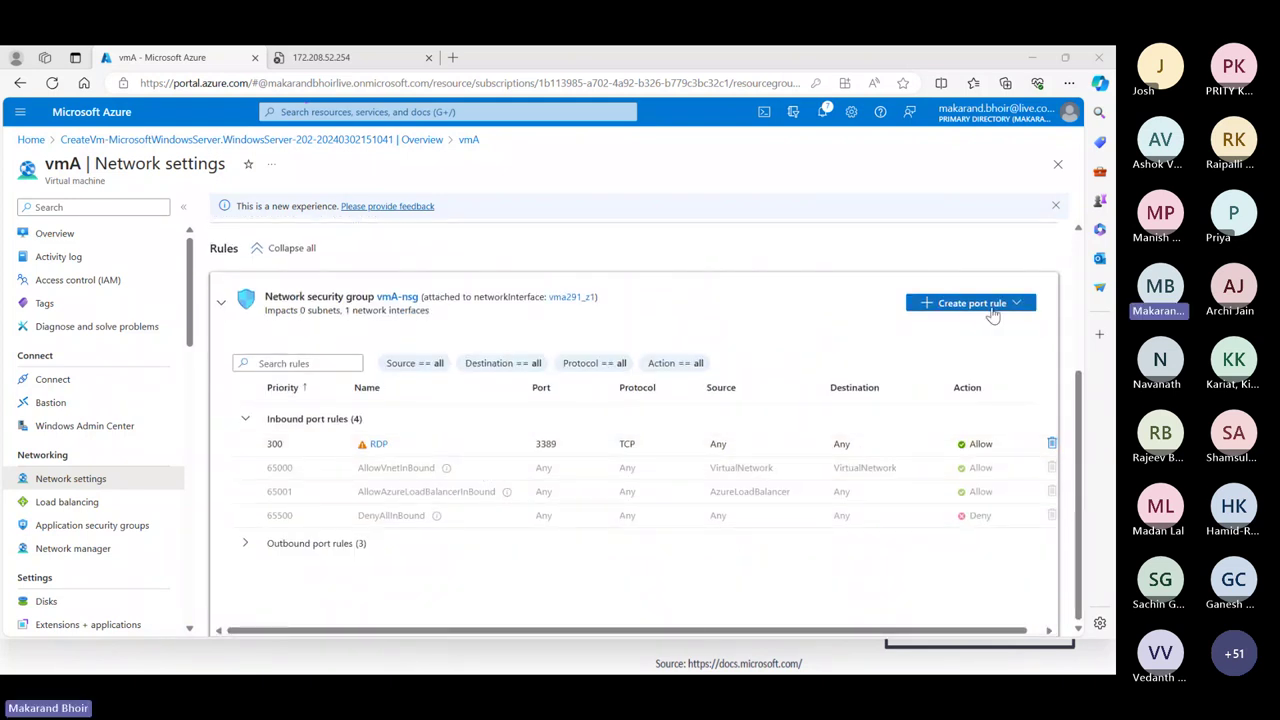
{"action": "left_click", "coordinate": [991, 308]}
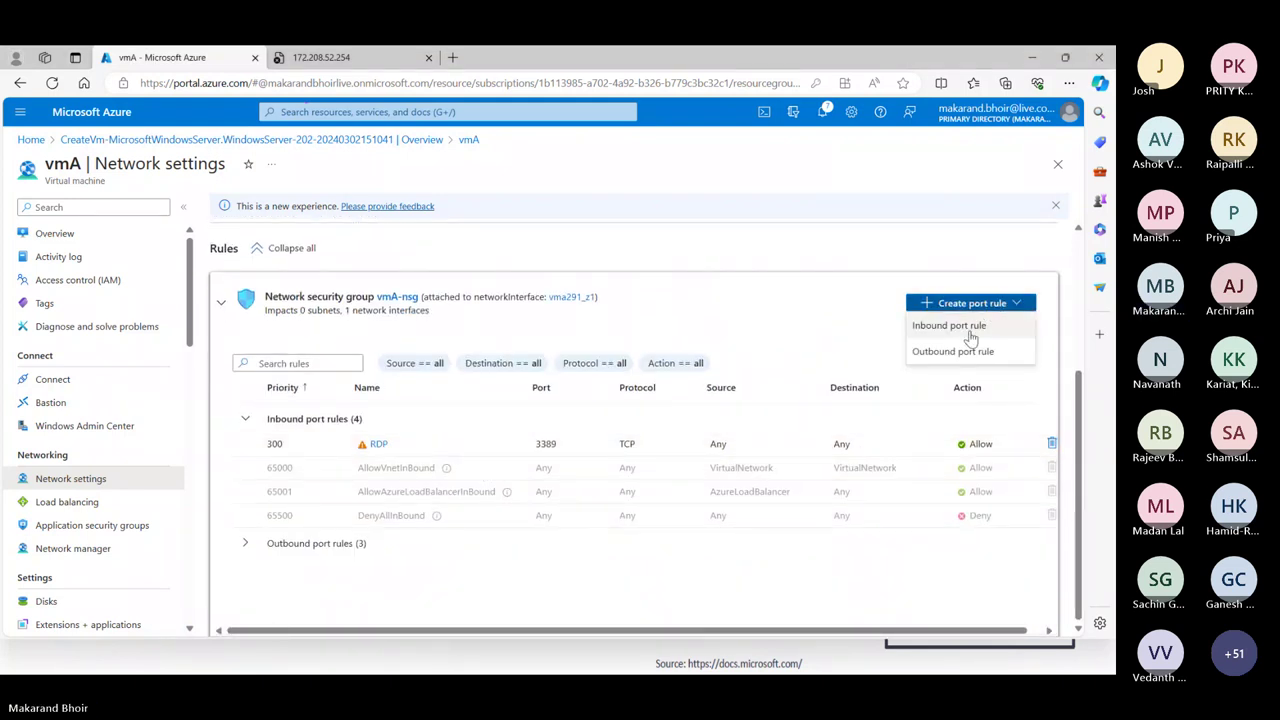
{"action": "left_click", "coordinate": [969, 336]}
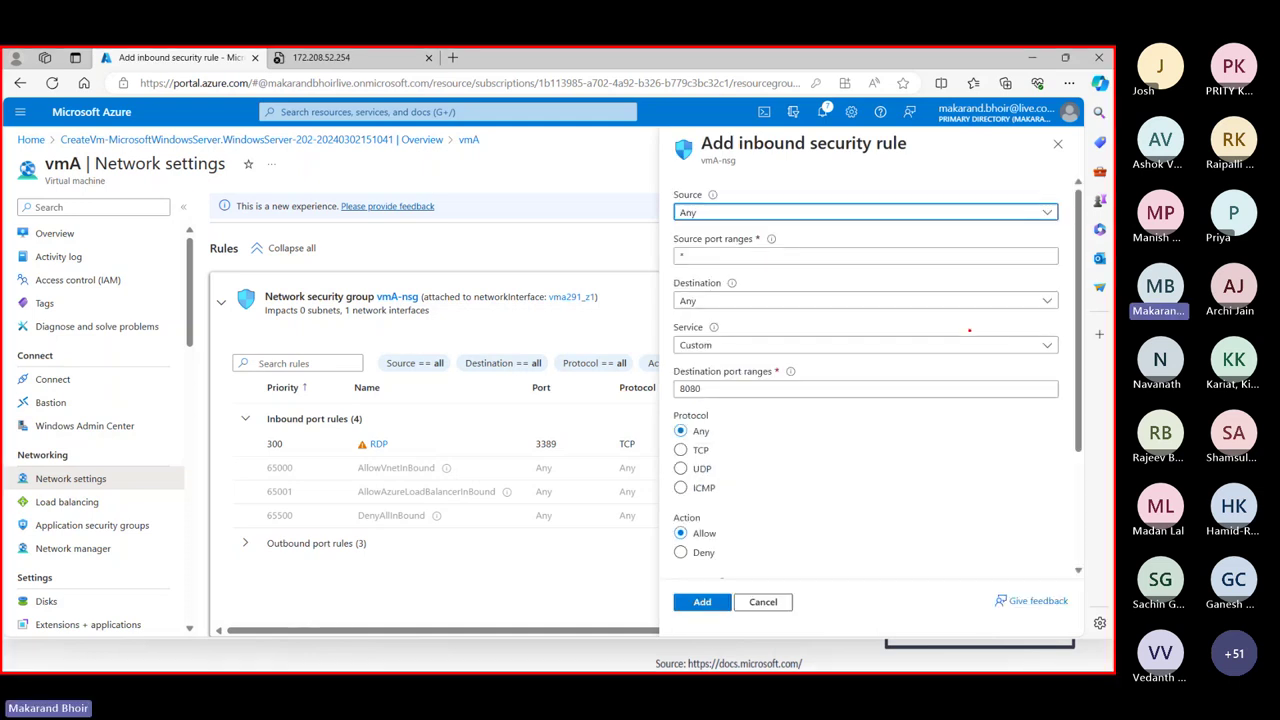
{"action": "left_click_drag", "start_coordinate": [740, 172], "coordinate": [710, 212]}
{"action": "left_click_drag", "start_coordinate": [733, 259], "coordinate": [760, 294]}
{"action": "key", "text": "Escape"}
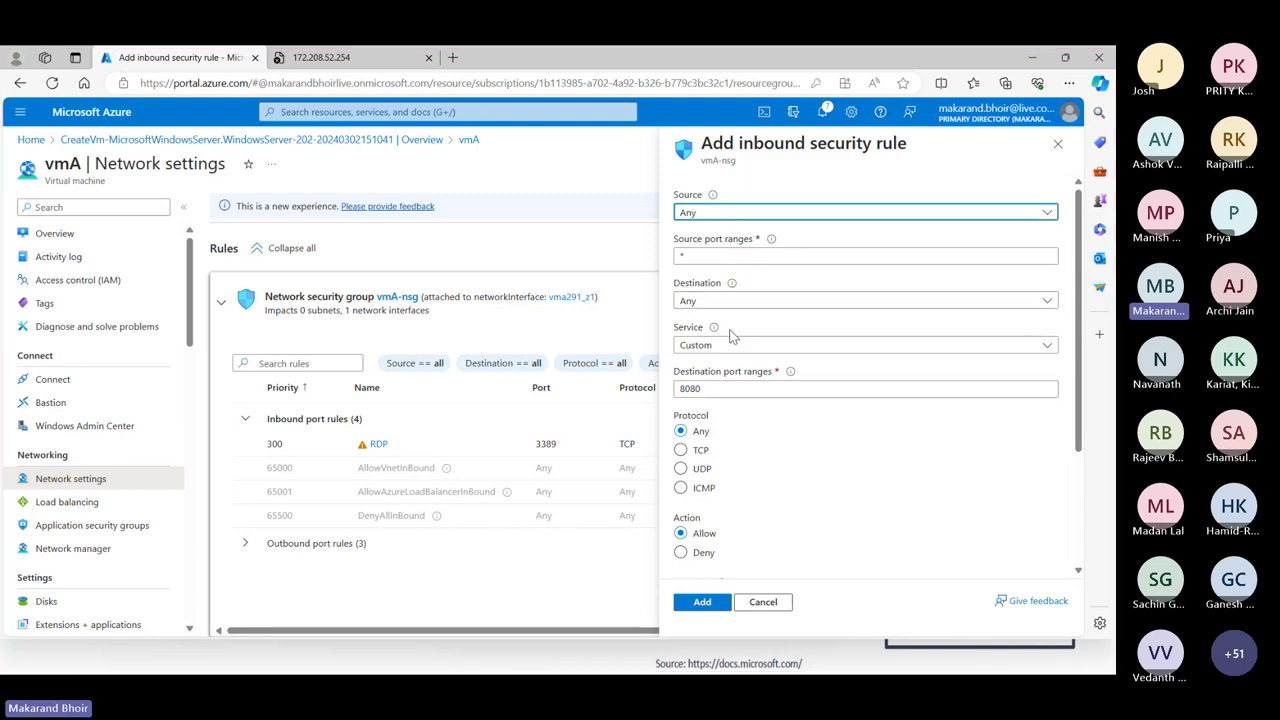
Set the rule's service to HTTP with action Allow, add it, and refresh the portal
{"action": "left_click", "coordinate": [731, 347]}
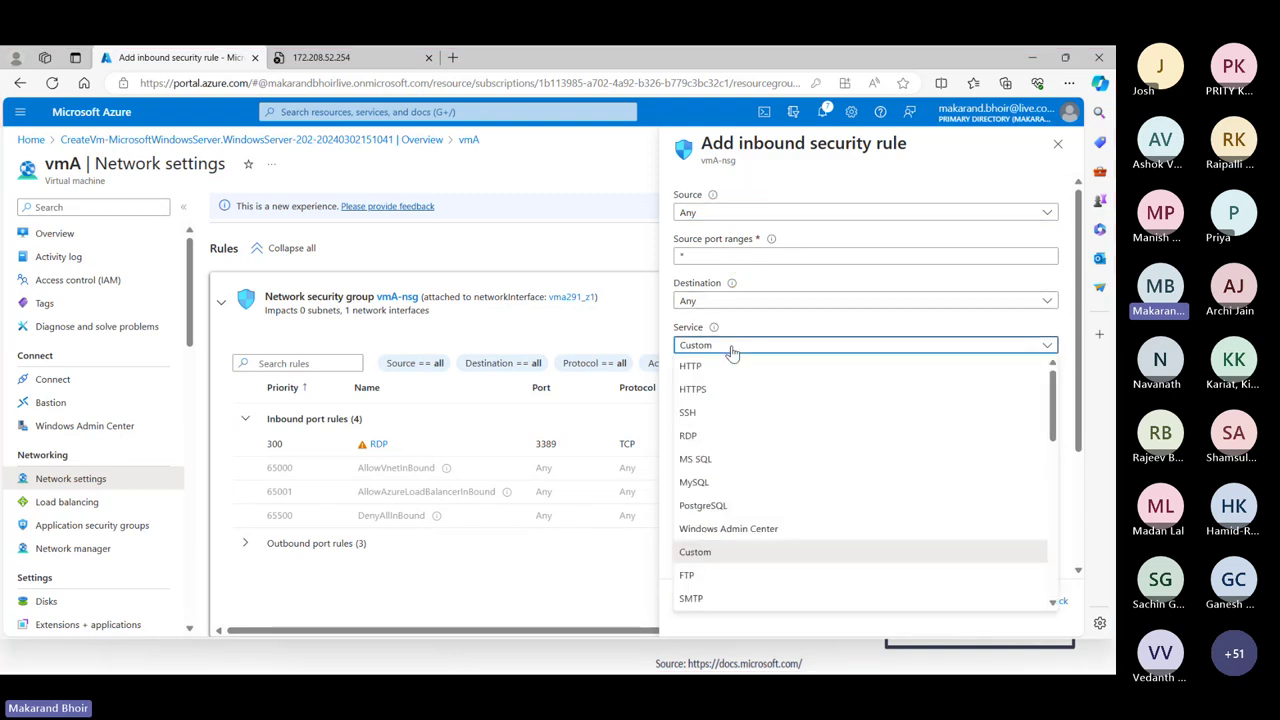
{"action": "left_click", "coordinate": [726, 368]}
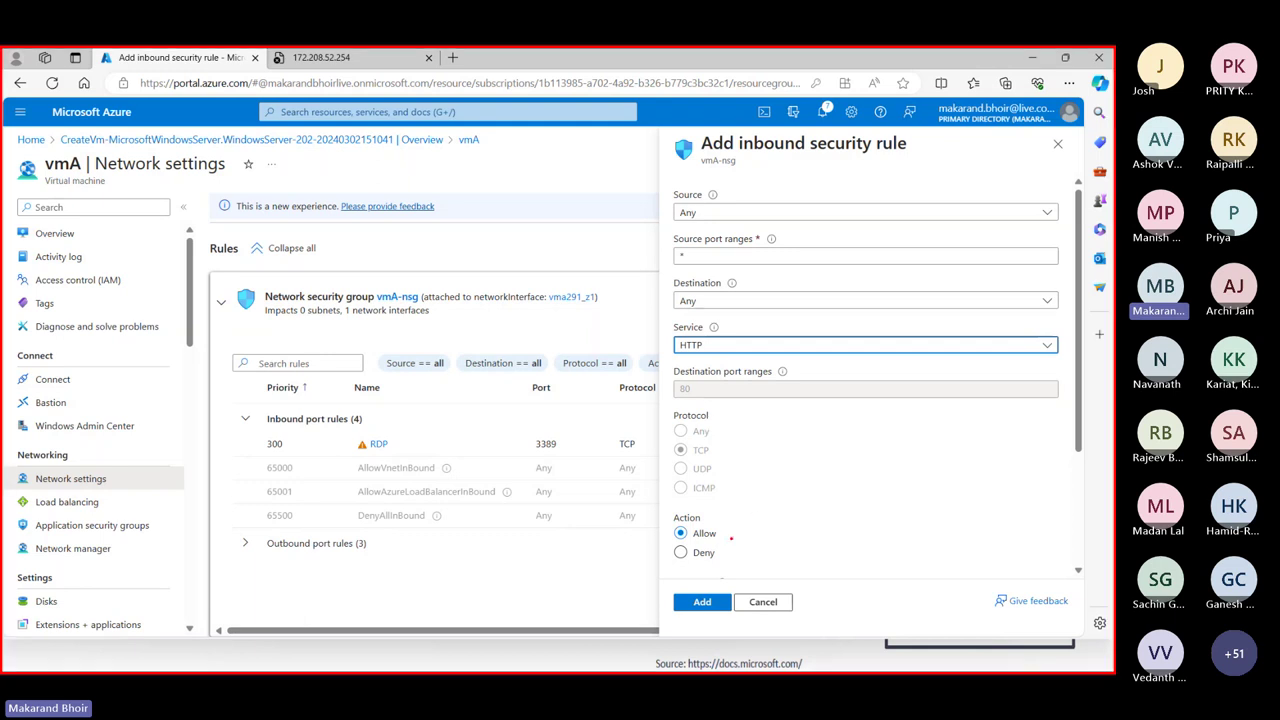
{"action": "left_click_drag", "start_coordinate": [731, 538], "coordinate": [756, 504]}
{"action": "left_click_drag", "start_coordinate": [674, 544], "coordinate": [750, 544]}
{"action": "key", "text": "Escape"}
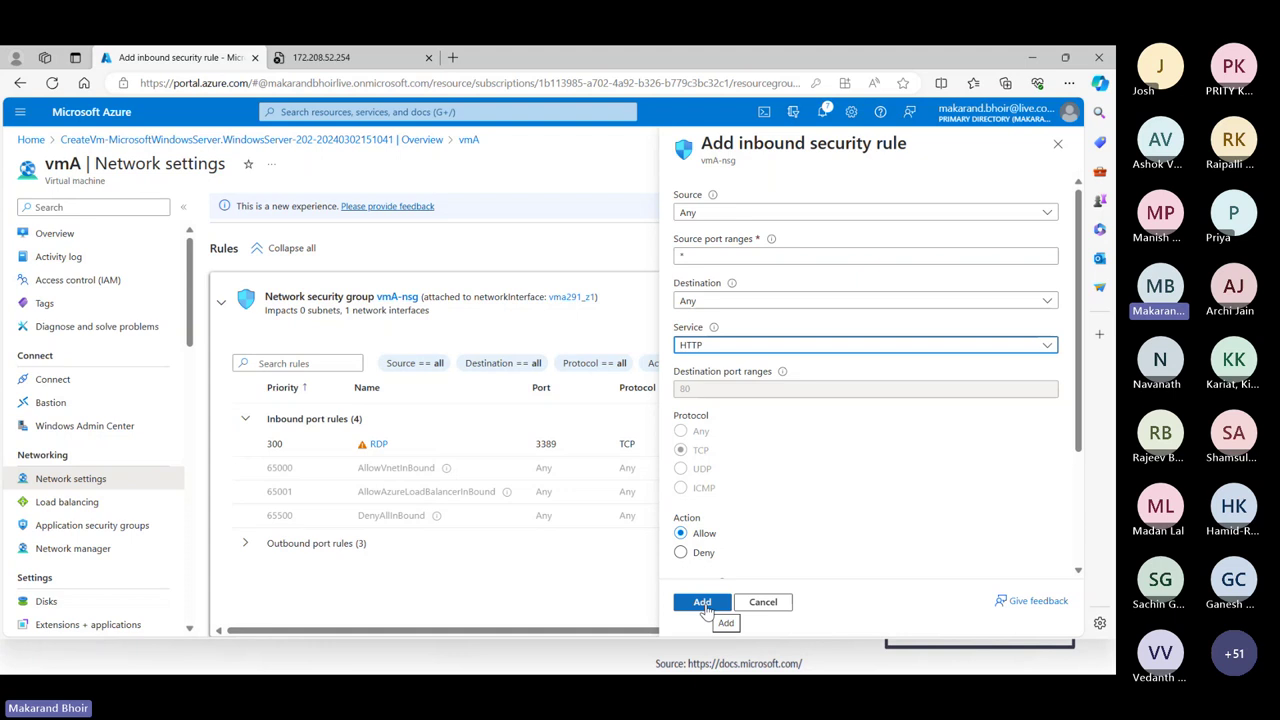
{"action": "left_click", "coordinate": [705, 607]}
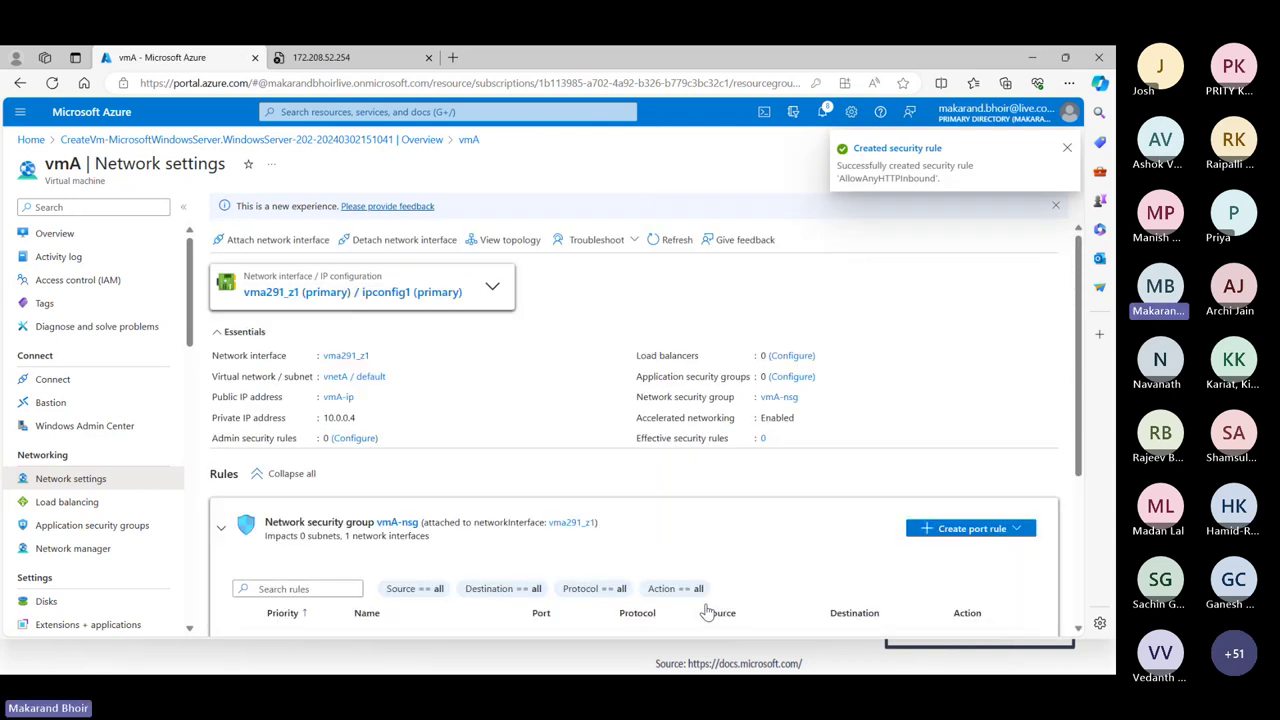
{"action": "scroll", "coordinate": [840, 450], "scroll_direction": "down", "scroll_amount": 3}
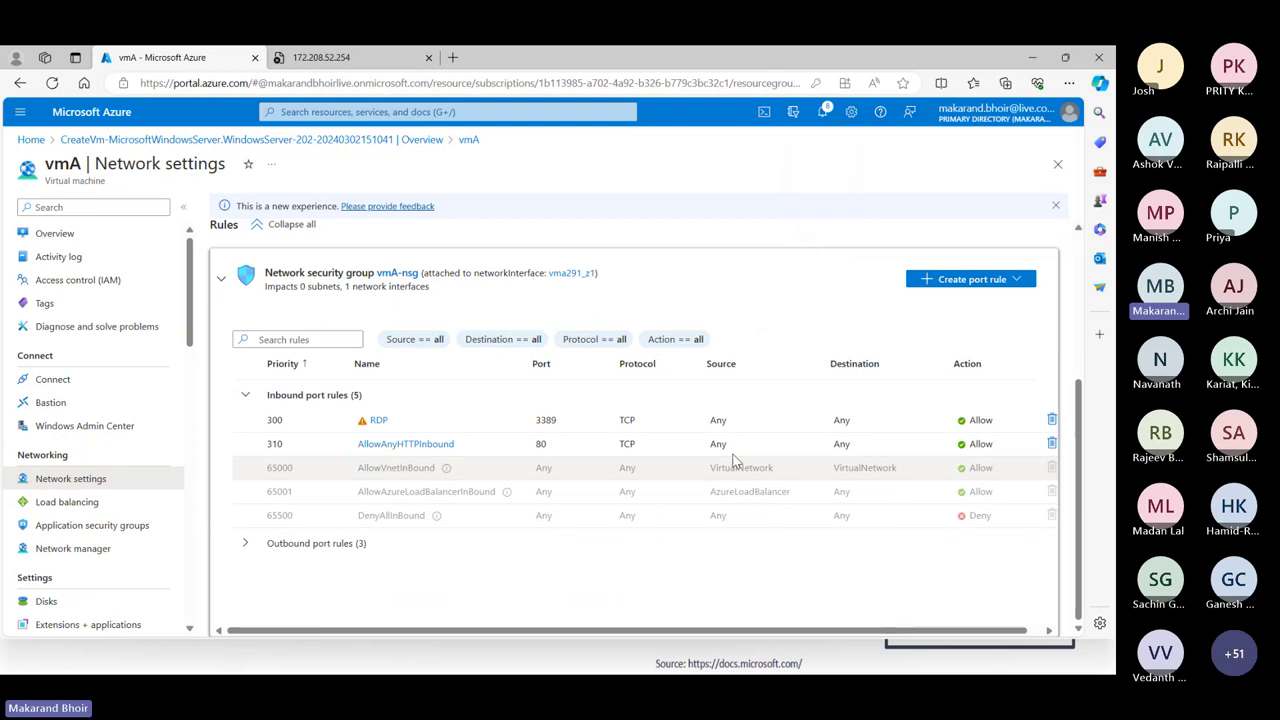
{"action": "left_click", "coordinate": [52, 83]}
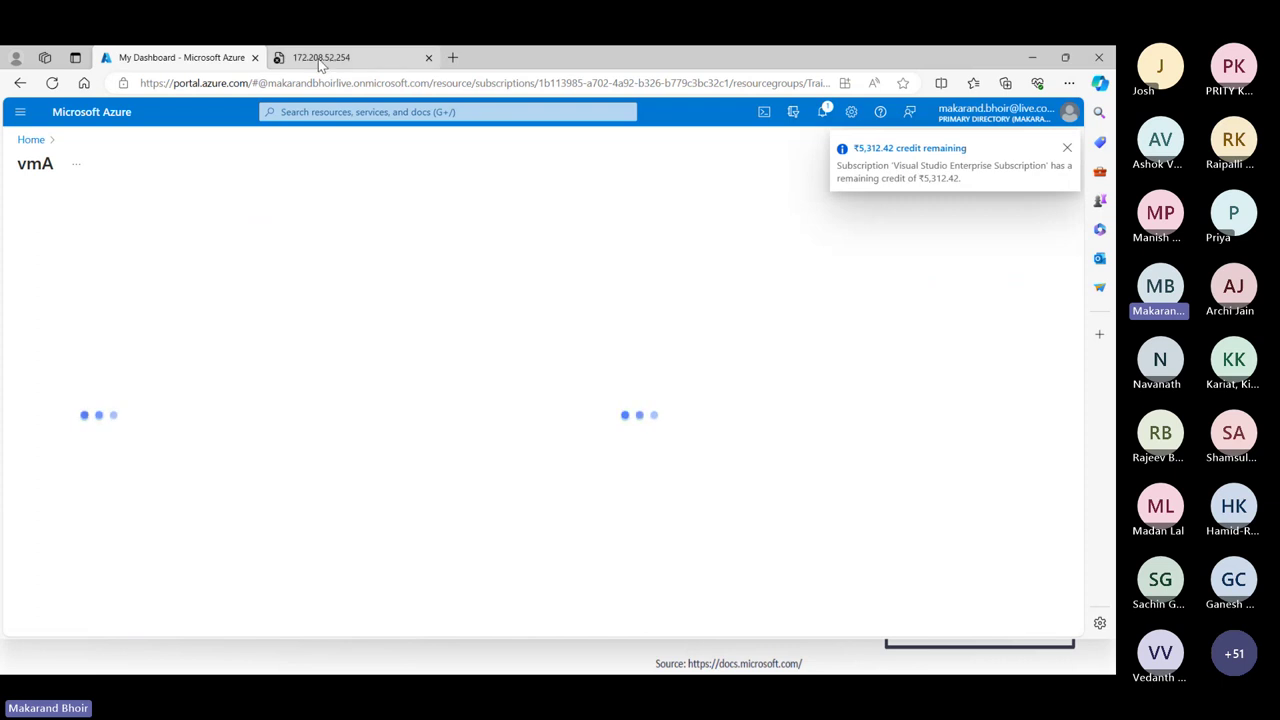
Reload the 172.208.52.254 tab, recheck vmA's inbound rules, and return to the still-unreachable IP tab
{"action": "mouse_move", "coordinate": [320, 60]}
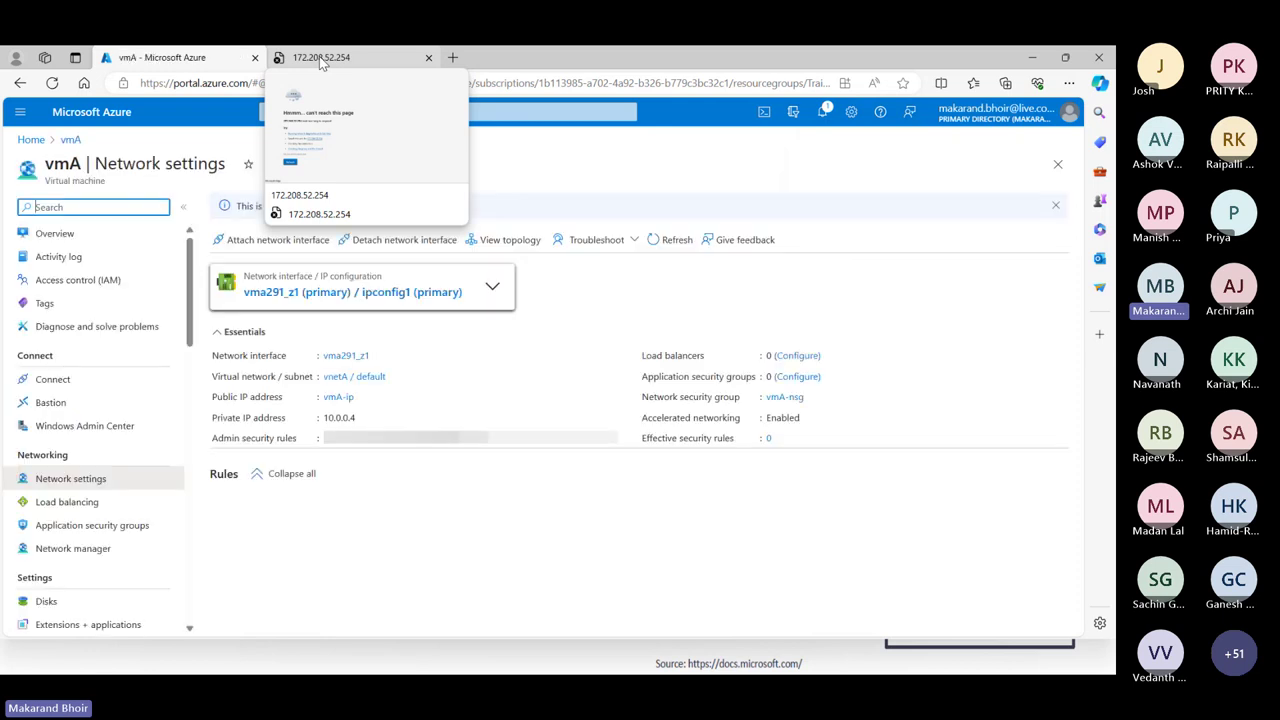
{"action": "left_click", "coordinate": [320, 60]}
{"action": "key", "text": "ctrl+c"}
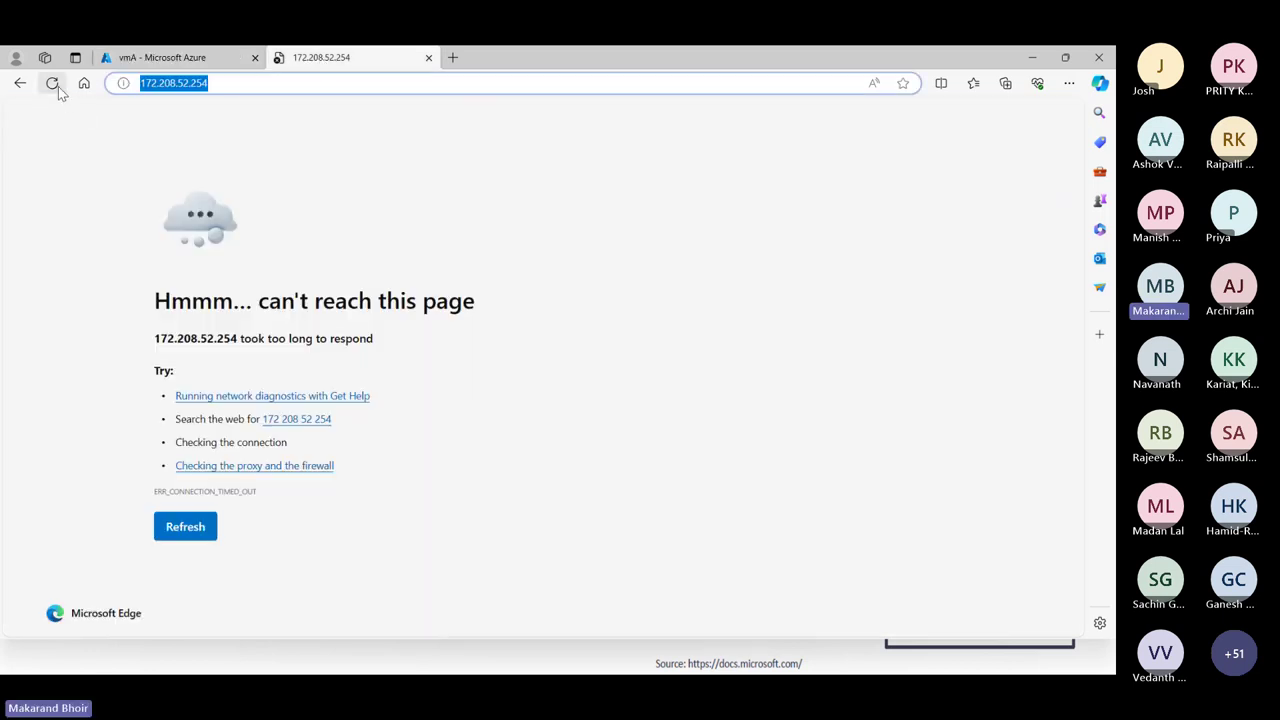
{"action": "left_click", "coordinate": [53, 84]}
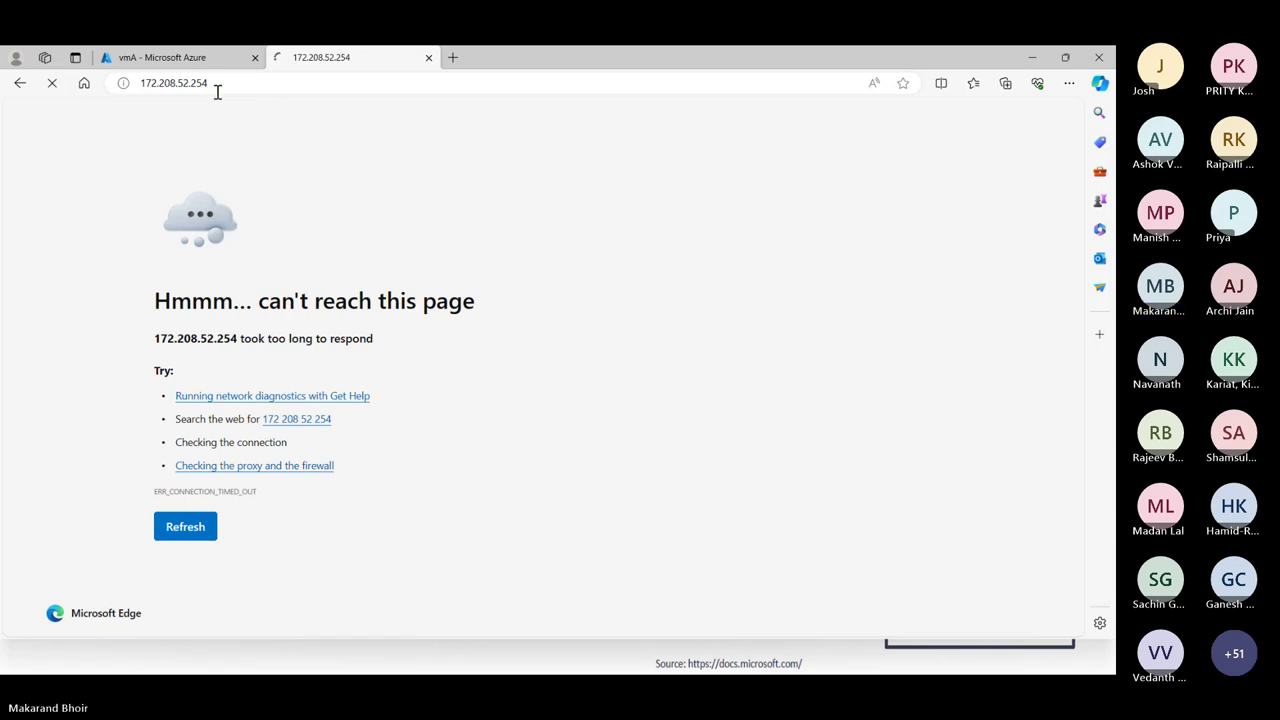
{"action": "mouse_move", "coordinate": [196, 62]}
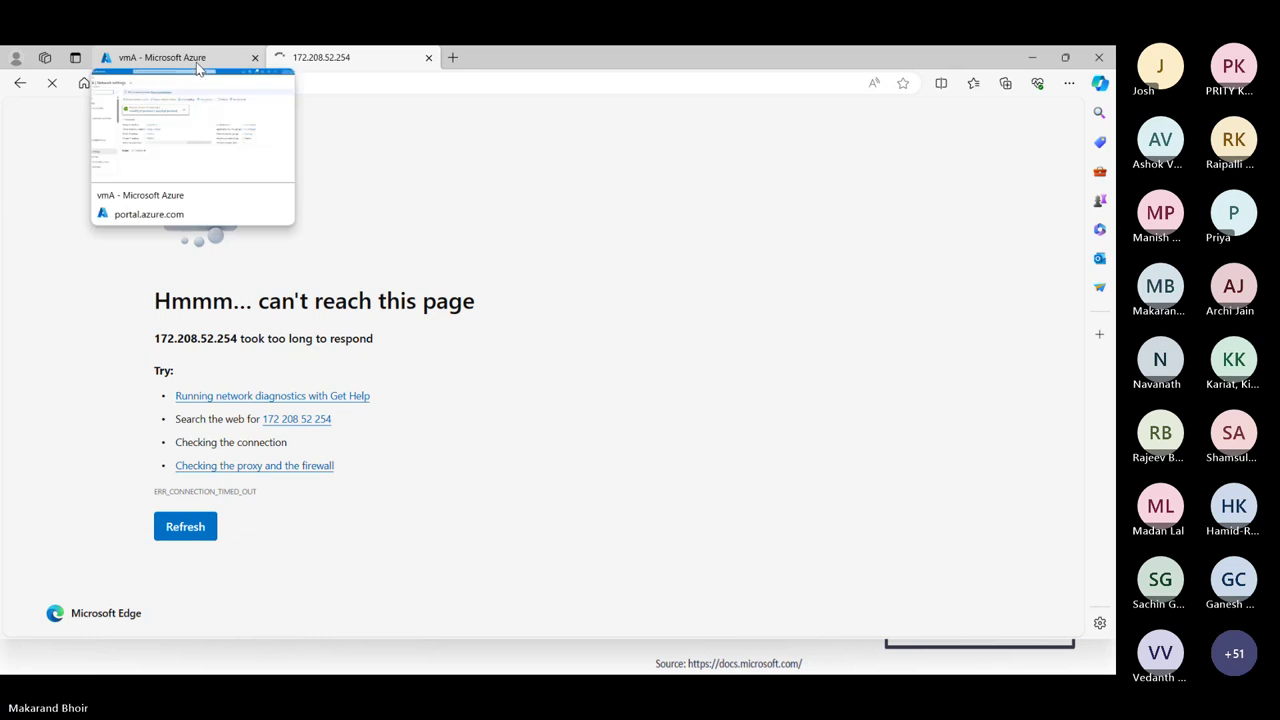
{"action": "left_click", "coordinate": [196, 62]}
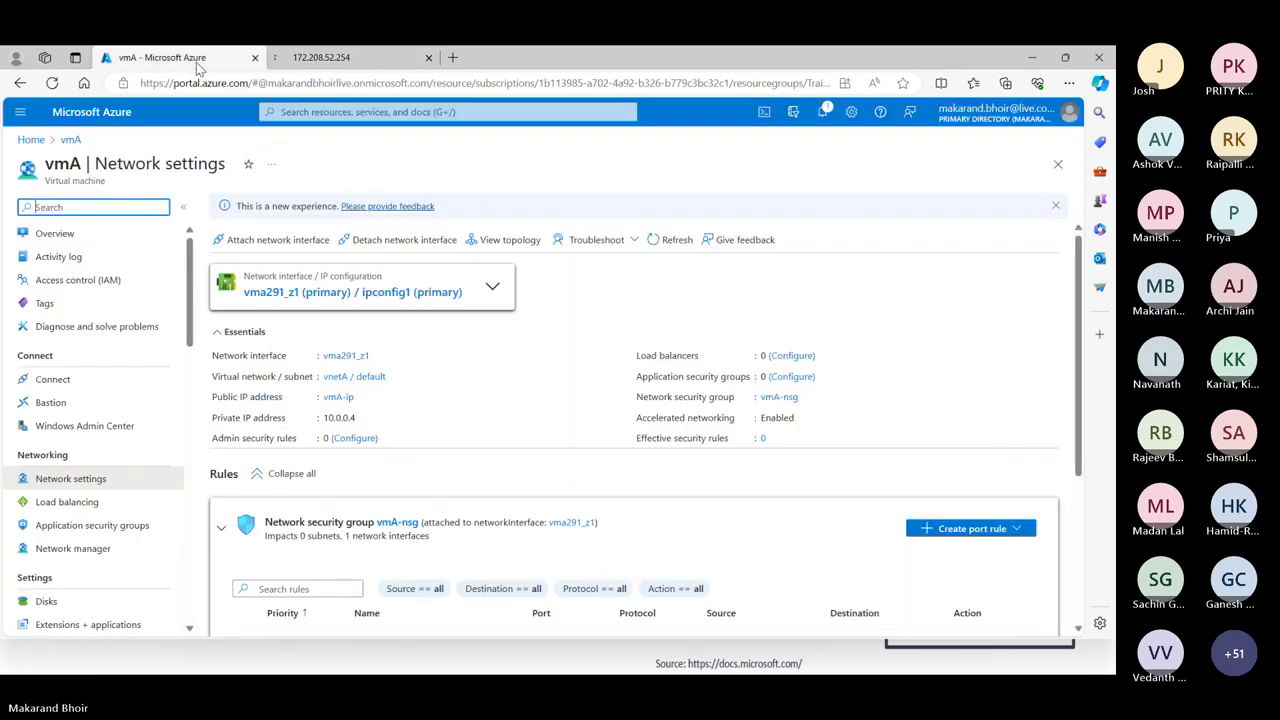
{"action": "scroll", "coordinate": [614, 360], "scroll_direction": "down", "scroll_amount": 2}
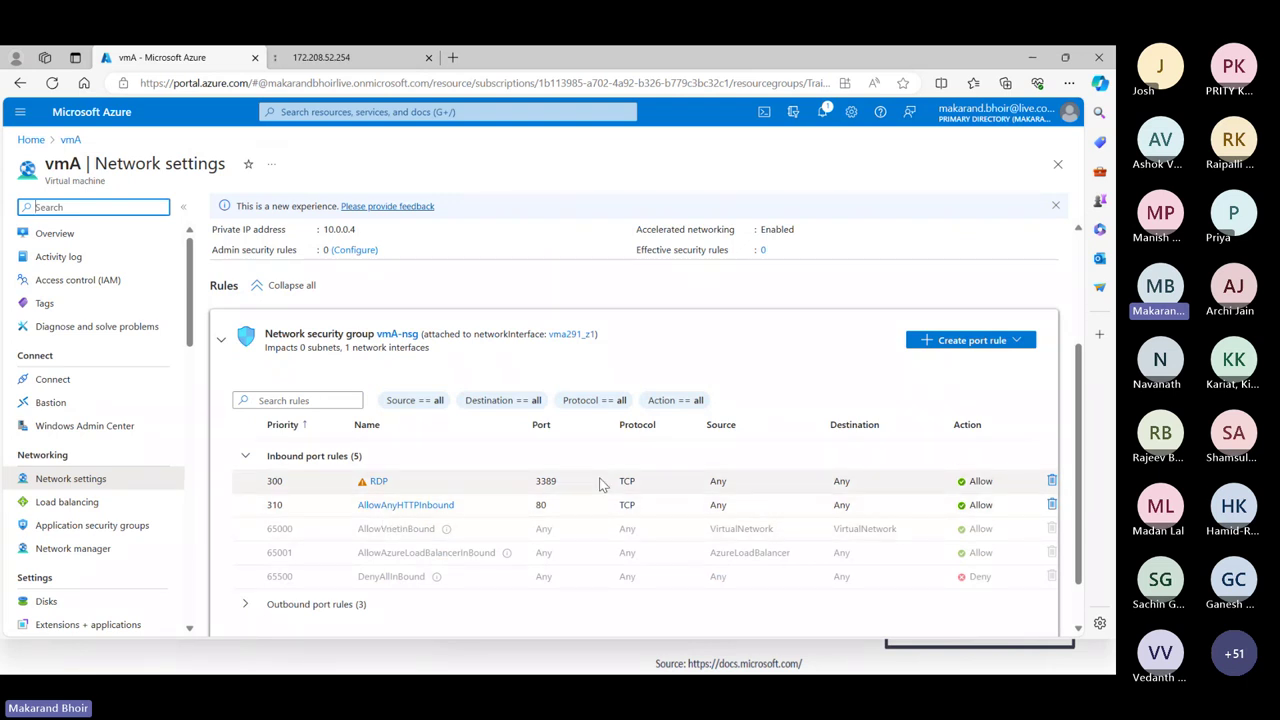
{"action": "left_click", "coordinate": [335, 58]}
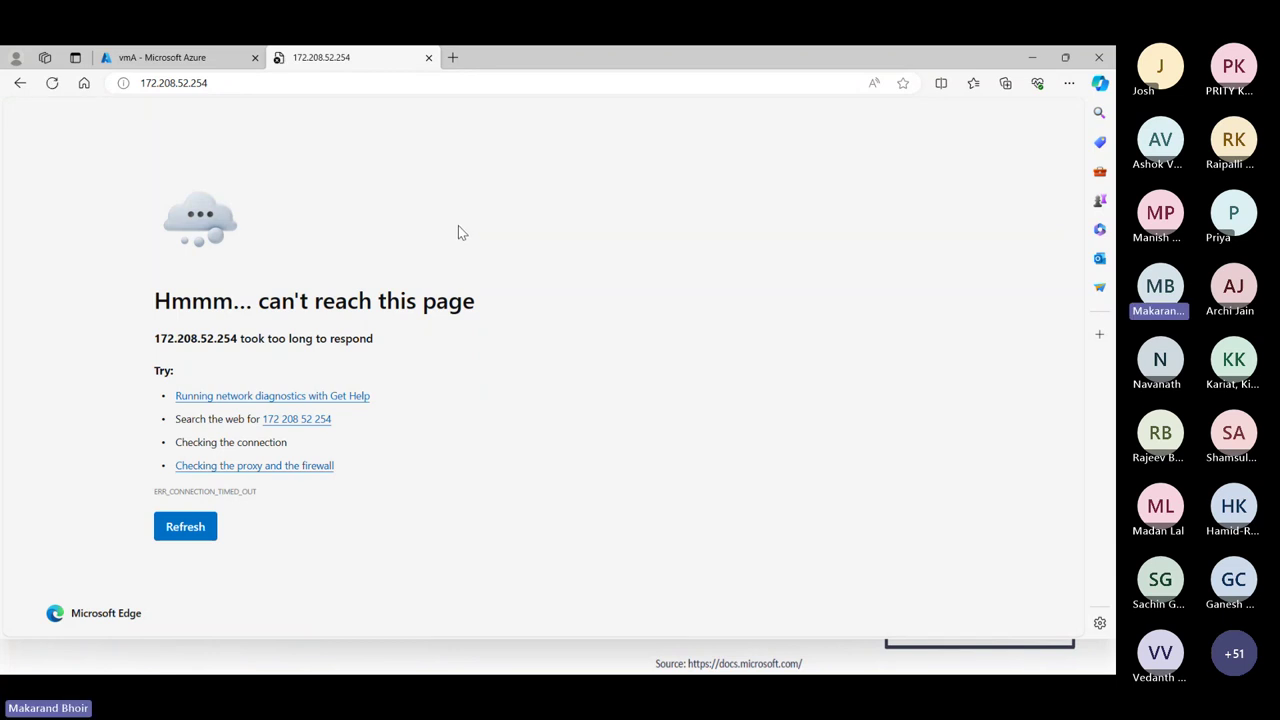
Load 172.208.52.254 in an InPrivate window and reload the original tab to show the IIS page
{"action": "key", "text": "ctrl+shift+n"}
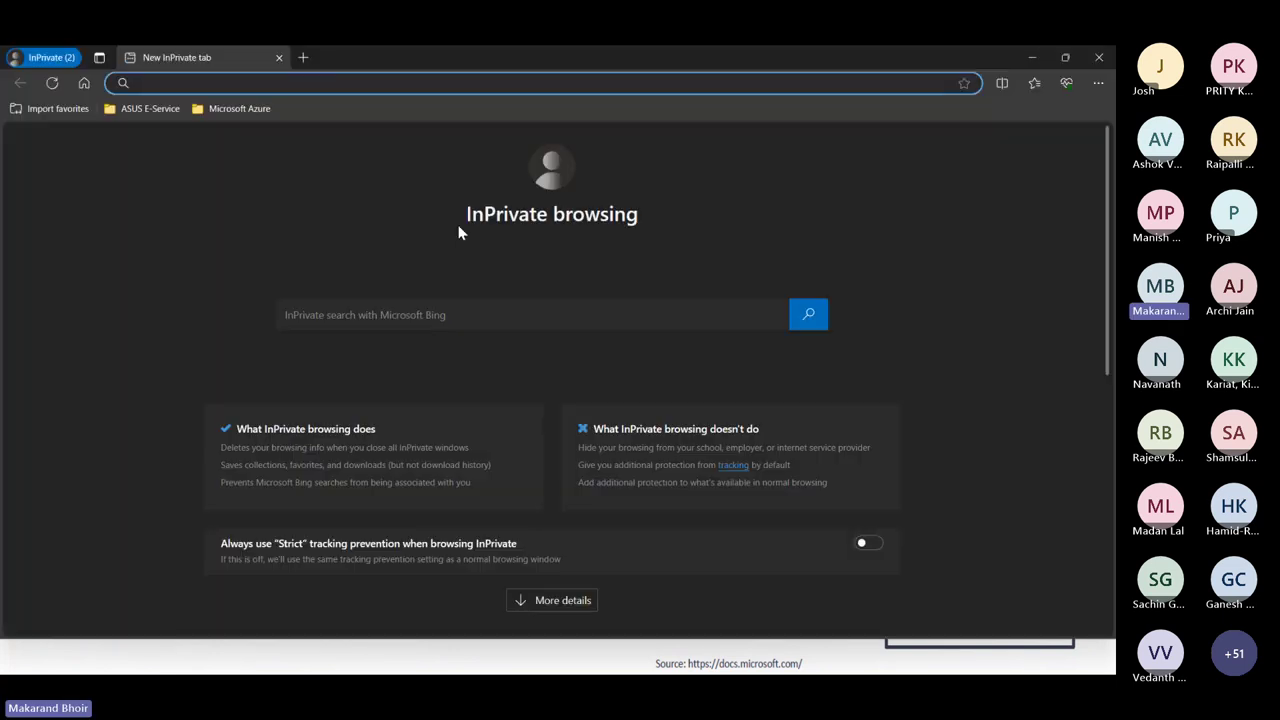
{"action": "double_click", "coordinate": [744, 53]}
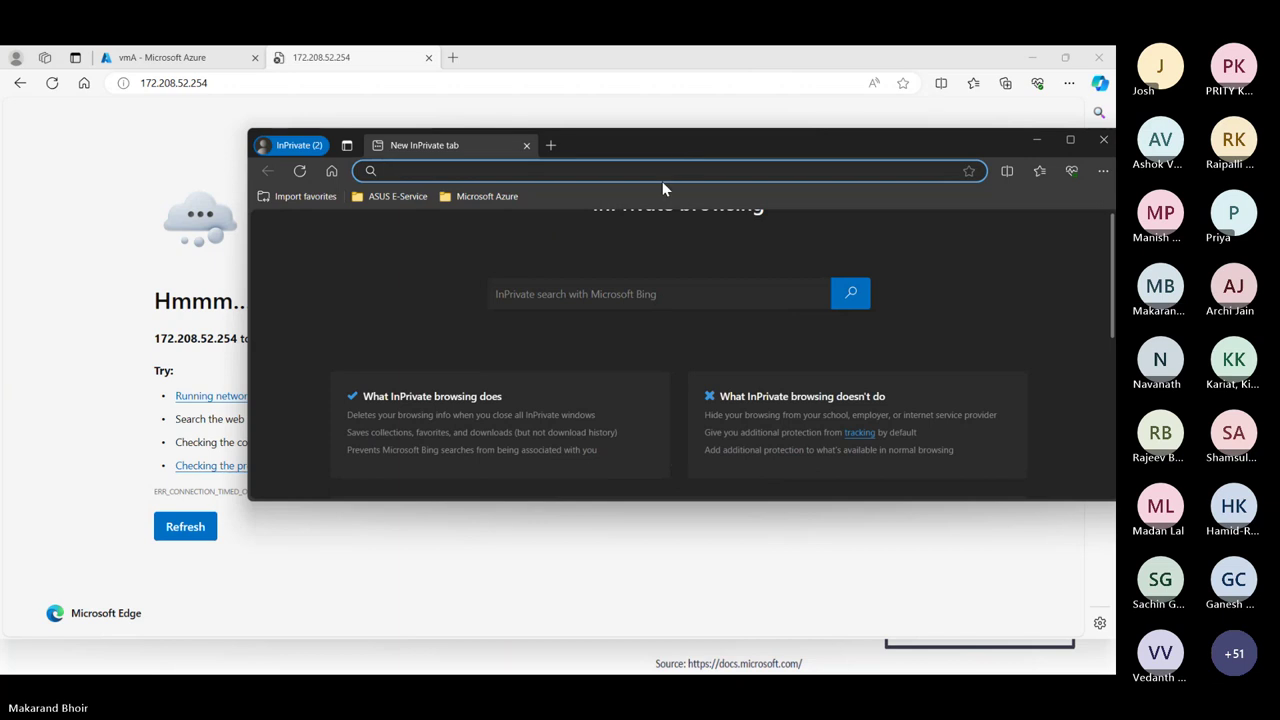
{"action": "key", "text": "ctrl+v"}
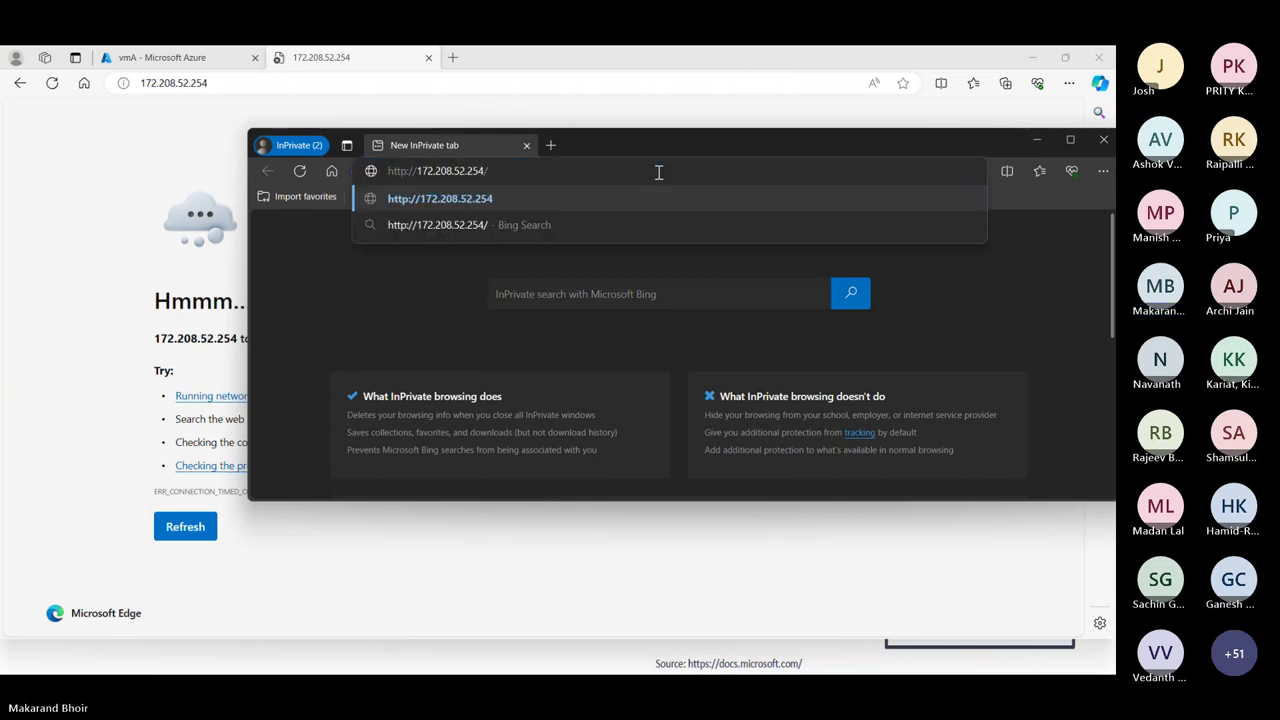
{"action": "key", "text": "BackSpace"}
{"action": "key", "text": "Return"}
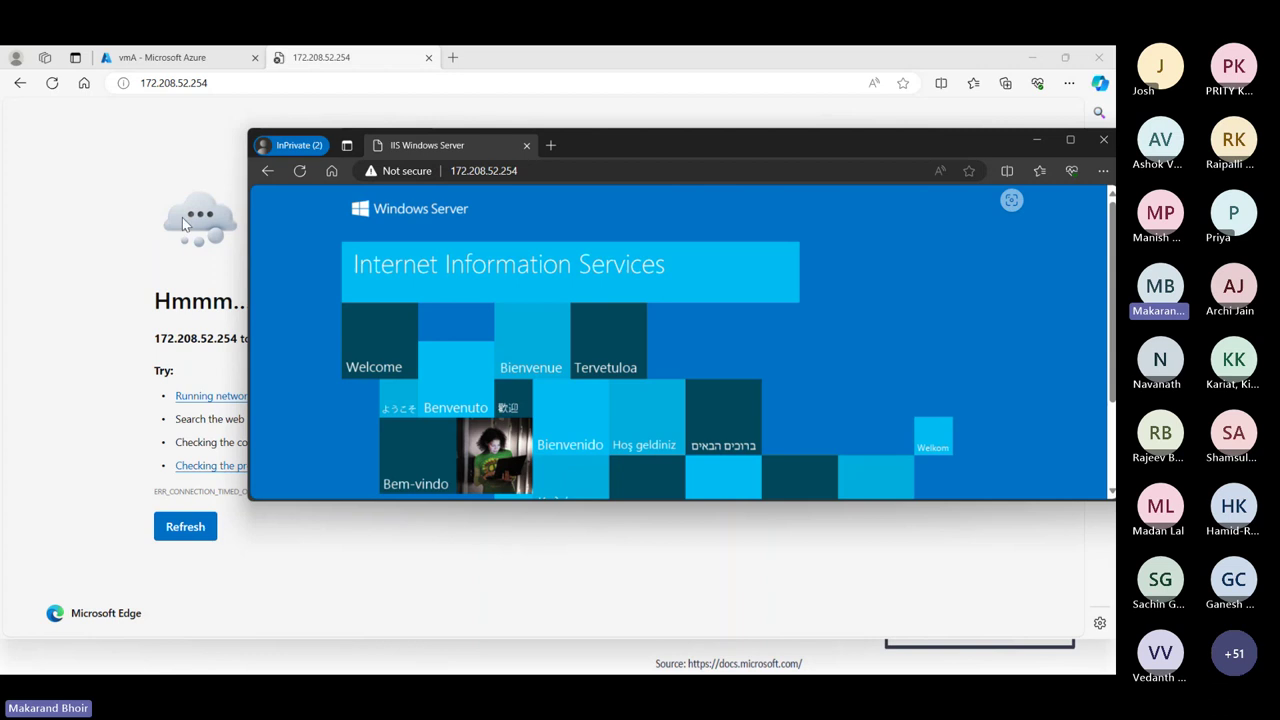
{"action": "left_click", "coordinate": [52, 83]}
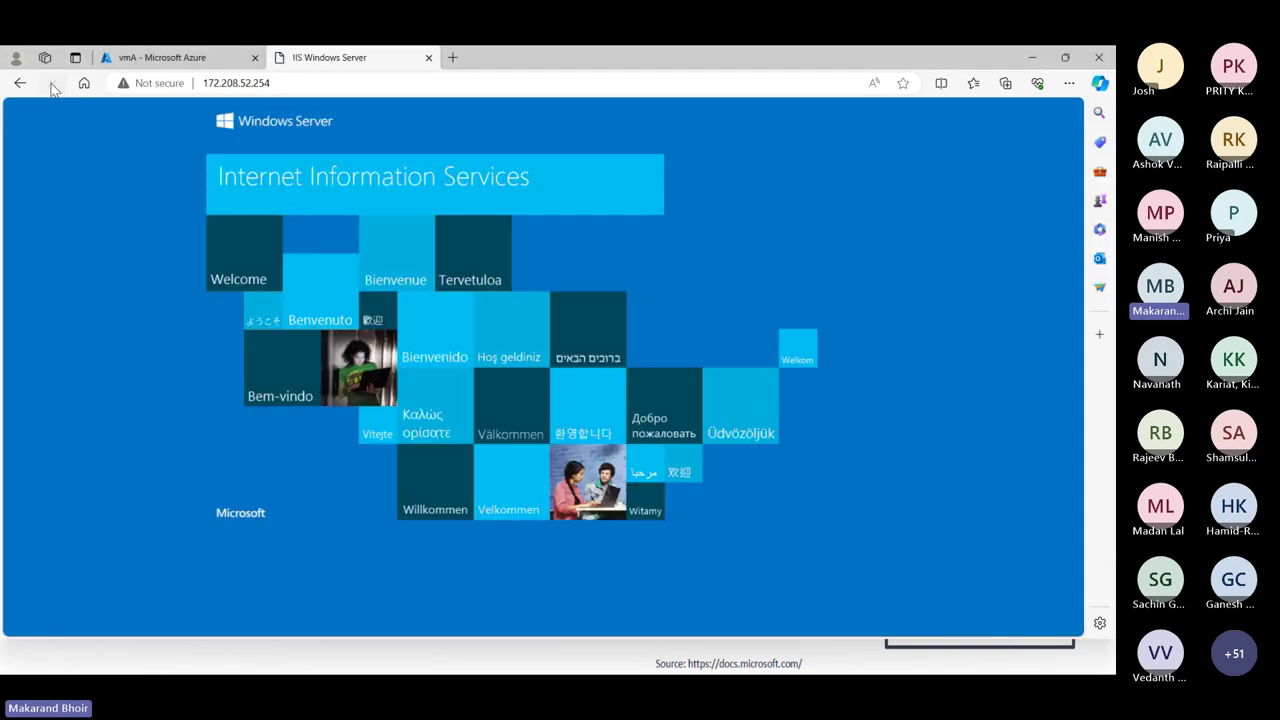
Bring the InPrivate window forward and highlight the IP address serving the IIS welcome page
{"action": "key", "text": "alt+Tab"}
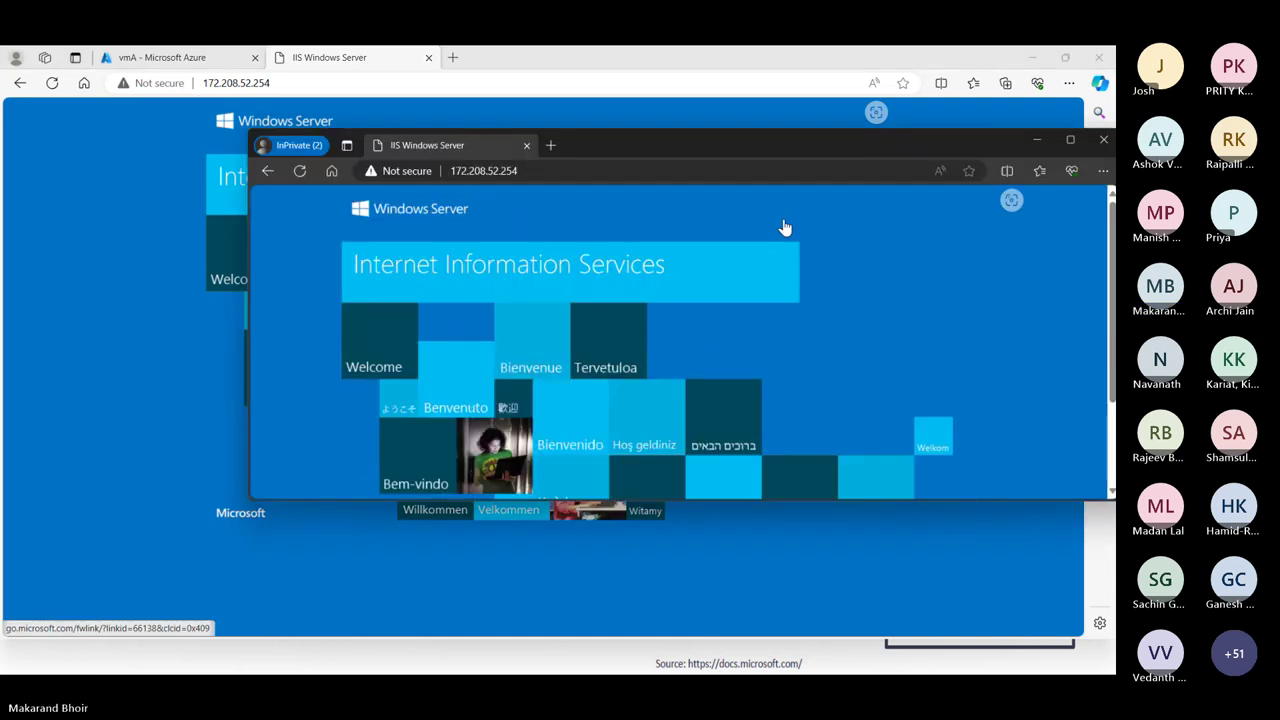
{"action": "left_click_drag", "start_coordinate": [690, 152], "coordinate": [702, 168]}
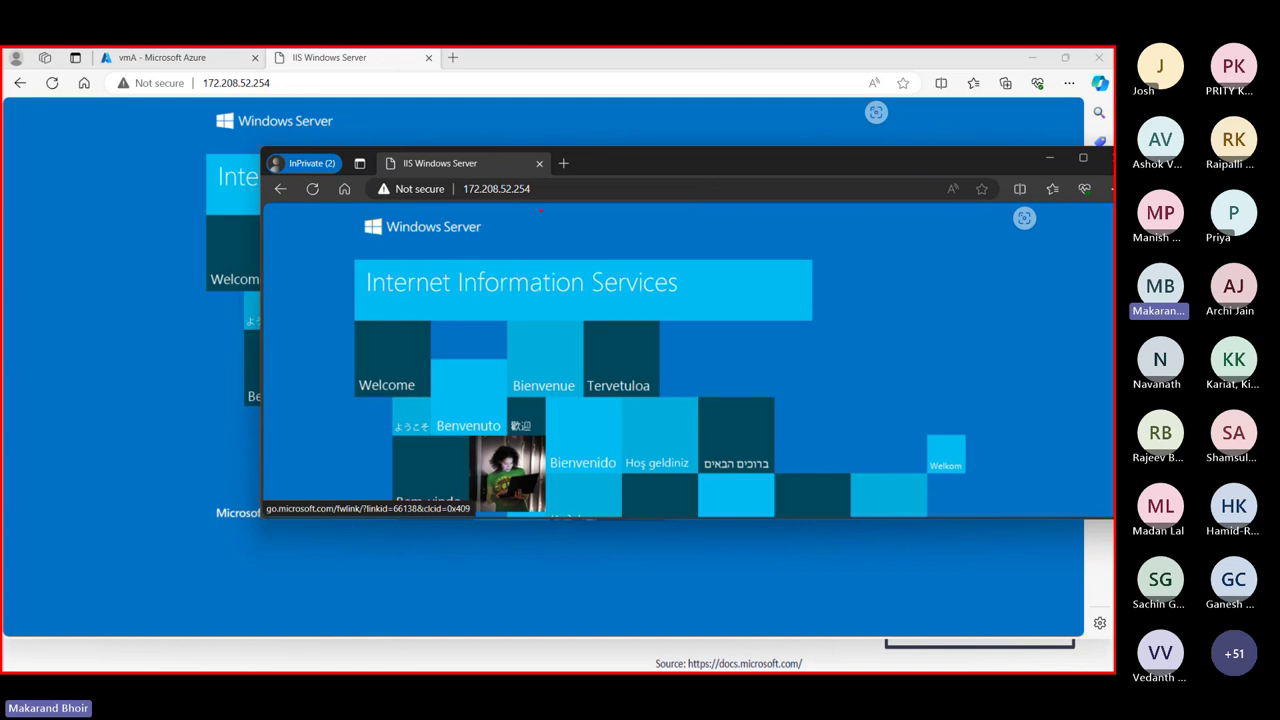
{"action": "left_click_drag", "start_coordinate": [511, 195], "coordinate": [522, 266]}
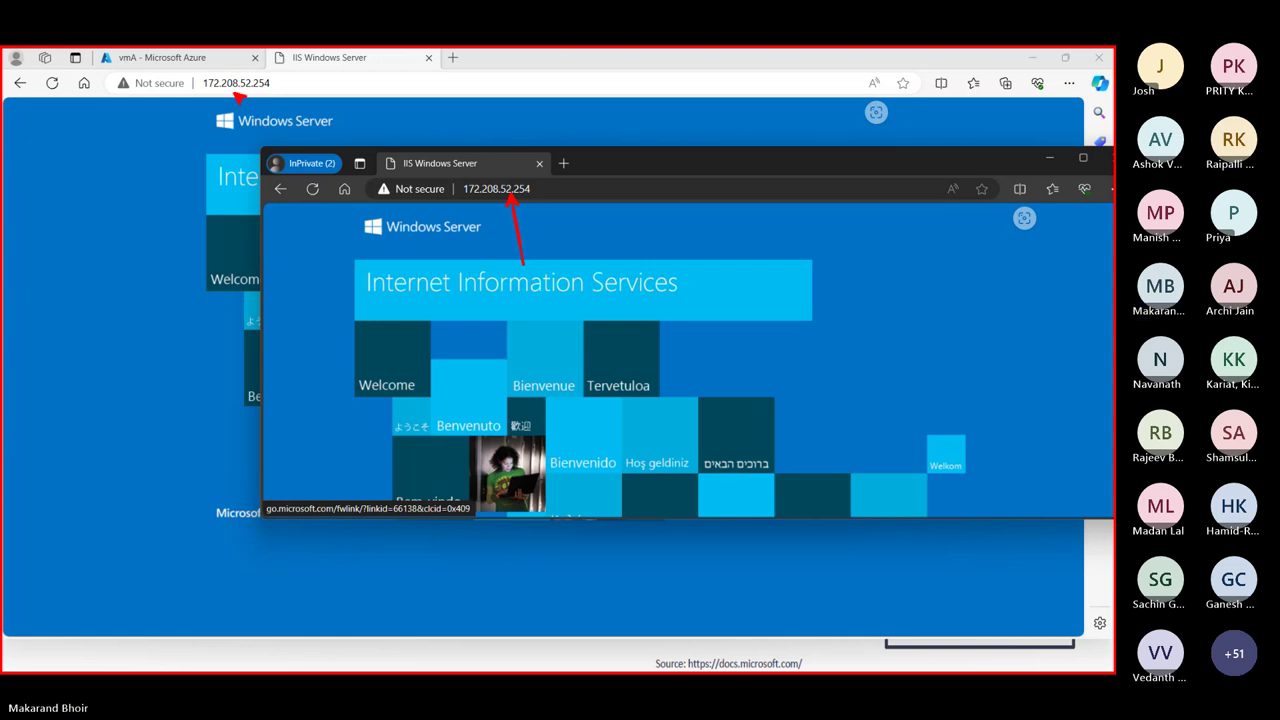
{"action": "key", "text": "Escape"}
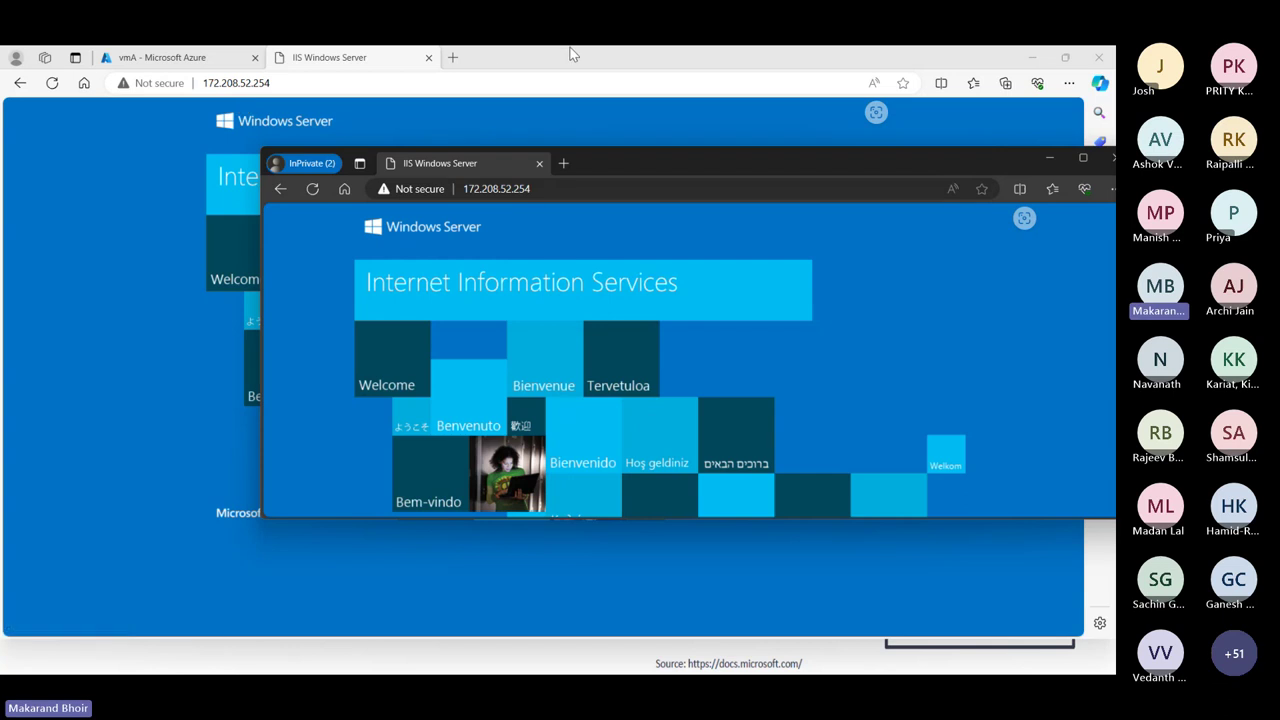
{"action": "key", "text": "alt+Tab"}
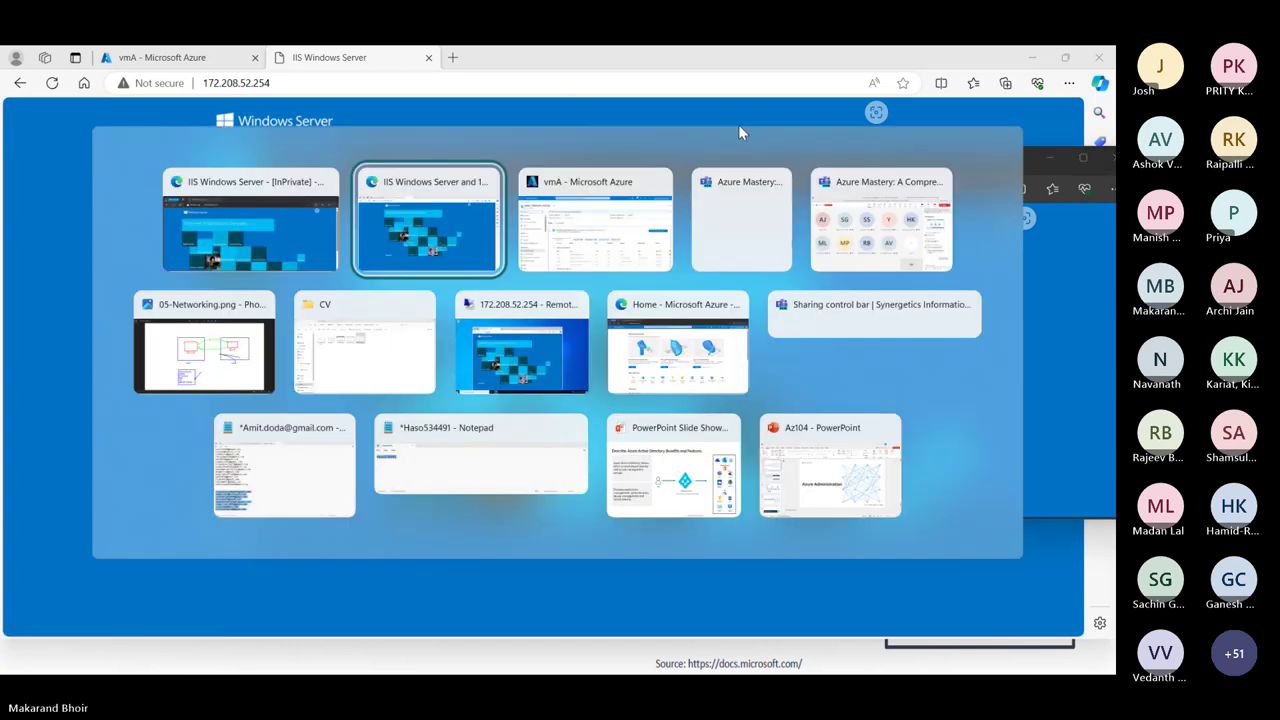
Minimize the Teams meeting, close the InPrivate window, and bring up 05-Networking.png in Photos
{"action": "key", "text": "alt+Tab"}
{"action": "key", "text": "alt+Tab"}
{"action": "key", "text": "alt+Tab"}
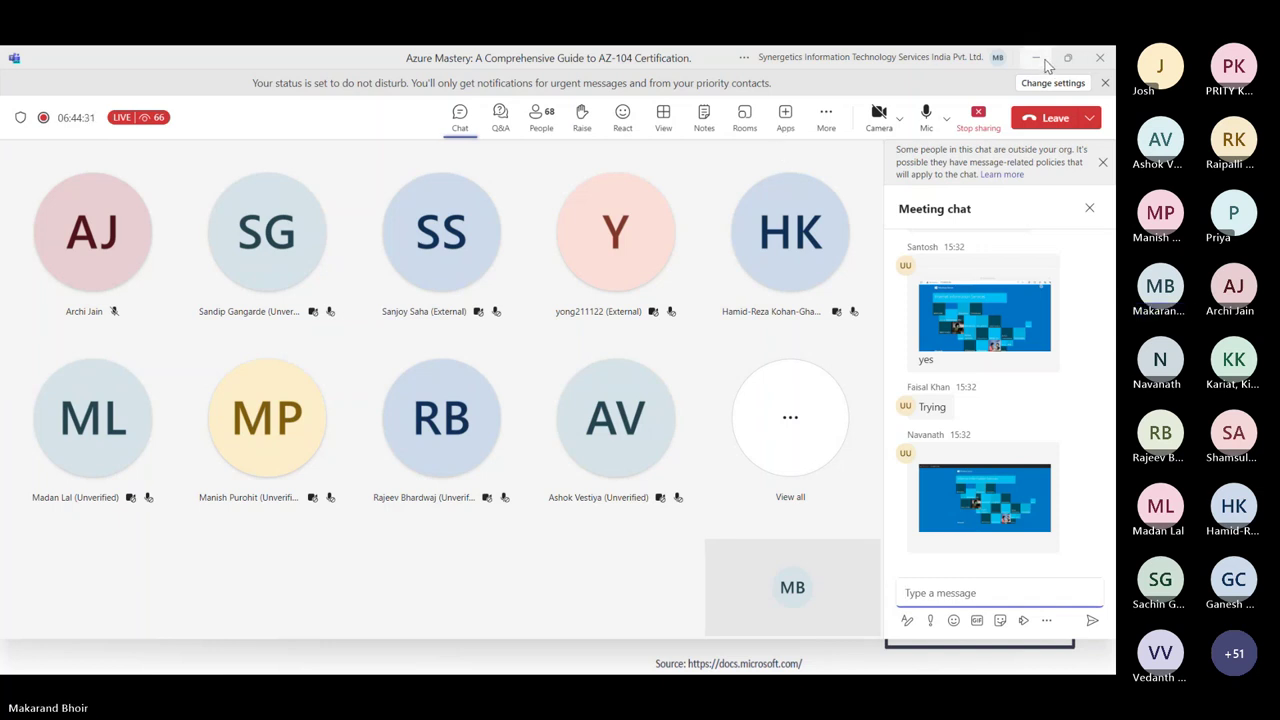
{"action": "left_click", "coordinate": [1045, 62]}
{"action": "left_click_drag", "start_coordinate": [995, 165], "coordinate": [862, 166]}
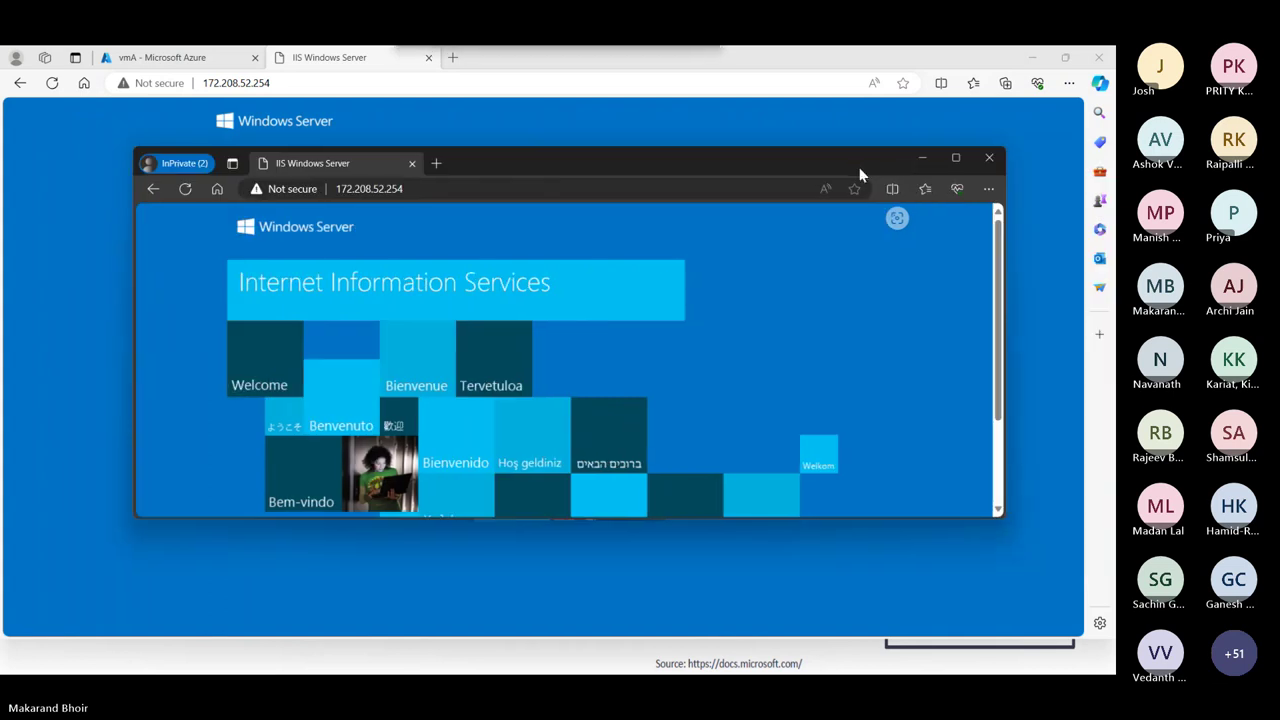
{"action": "left_click", "coordinate": [988, 160]}
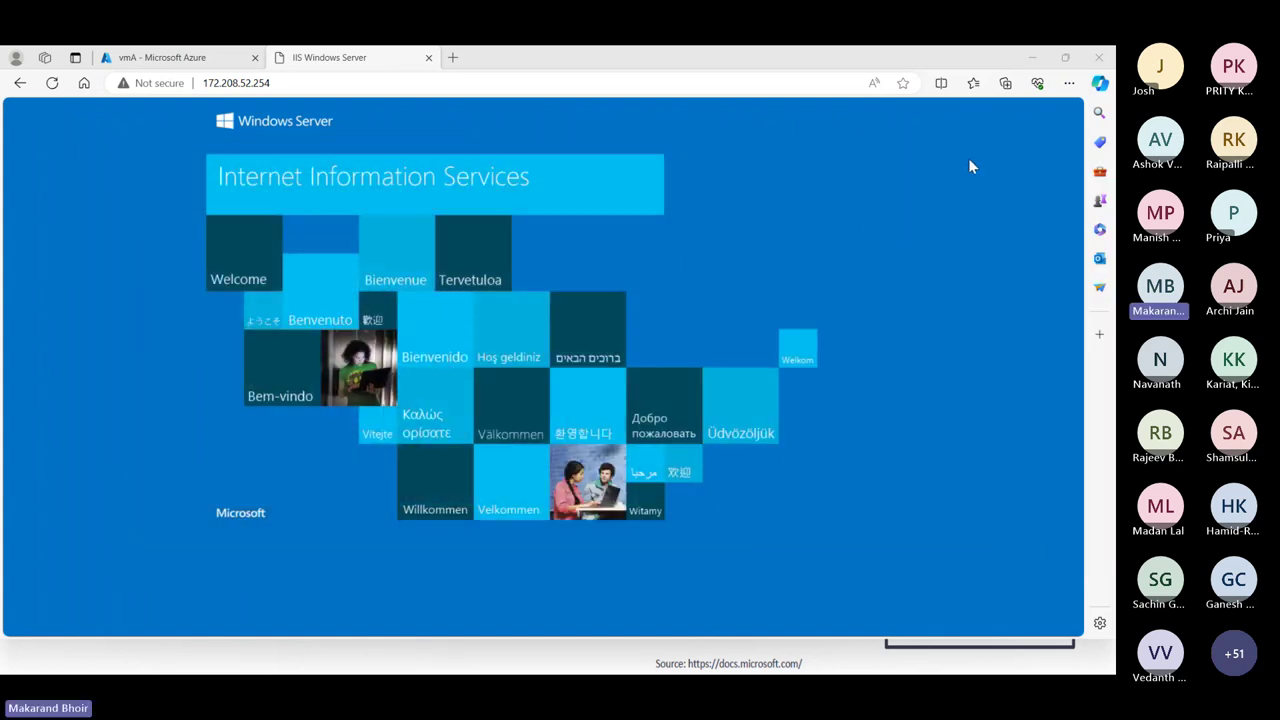
{"action": "key", "text": "alt+Tab"}
{"action": "key", "text": "alt+Tab"}
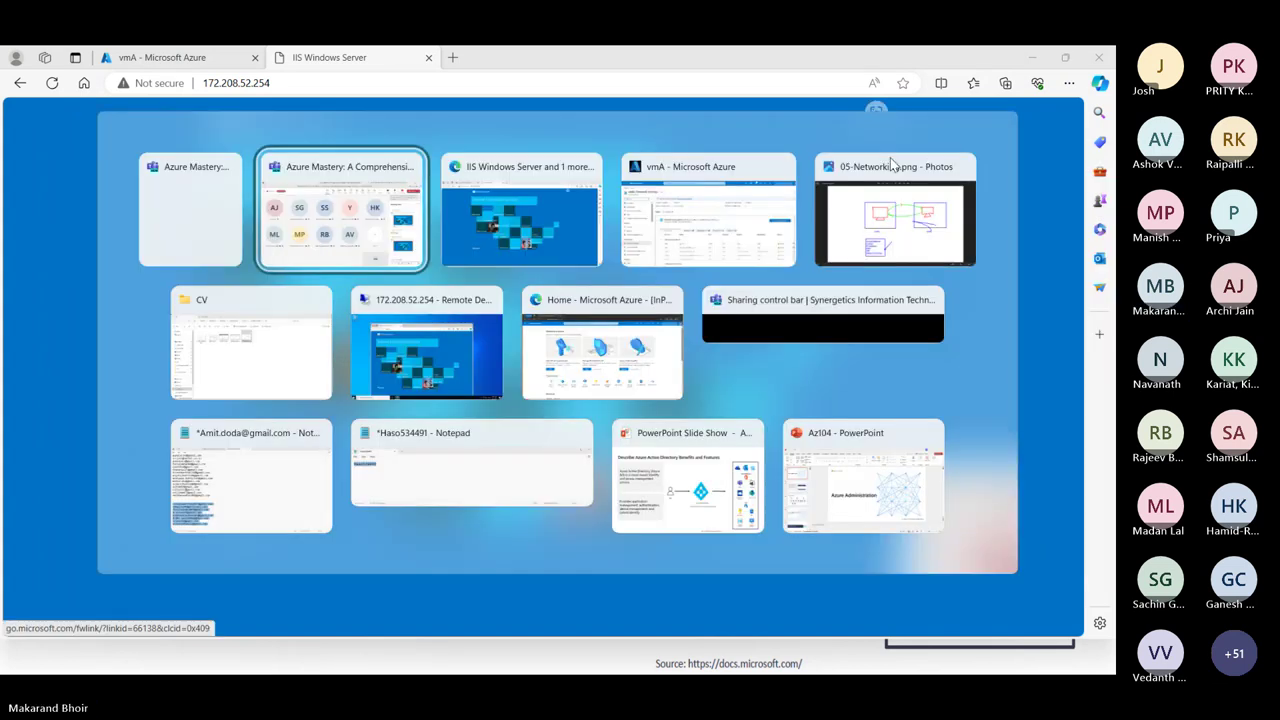
{"action": "left_click", "coordinate": [893, 165]}
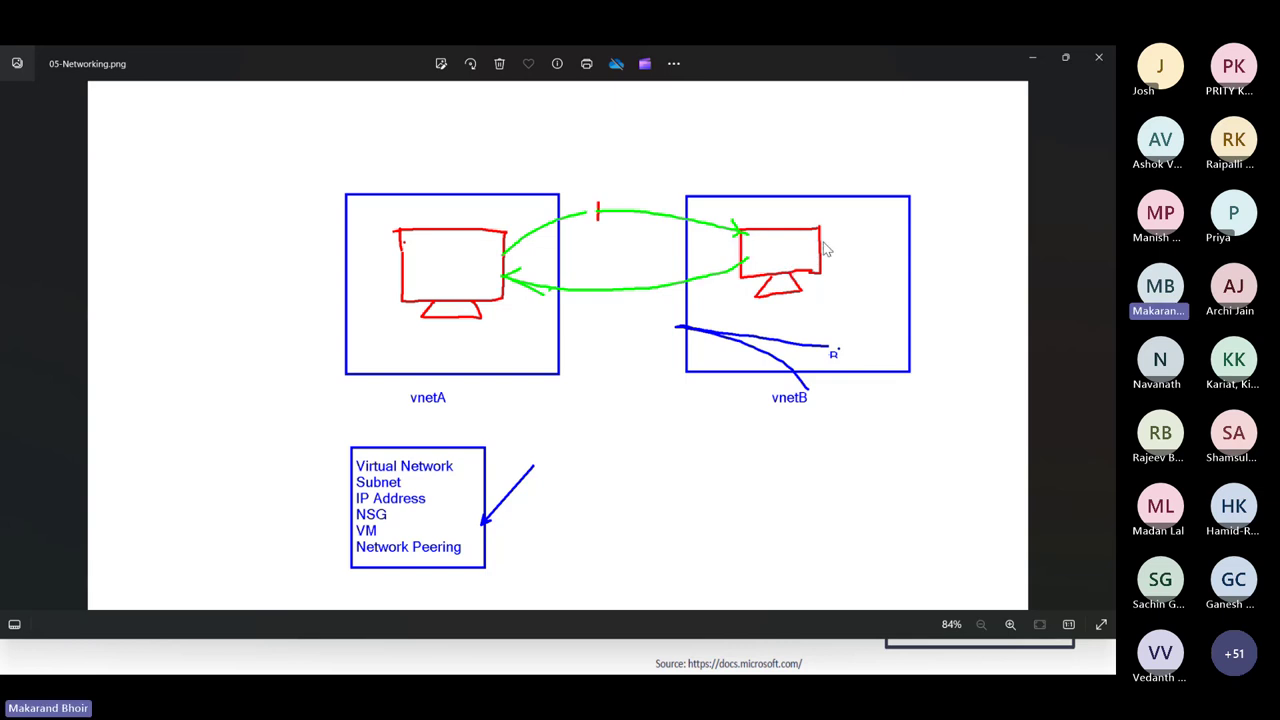
Minimize the Photos diagram and return to the 'vmA - Microsoft Azure' Network settings tab
{"action": "left_click", "coordinate": [1031, 60]}
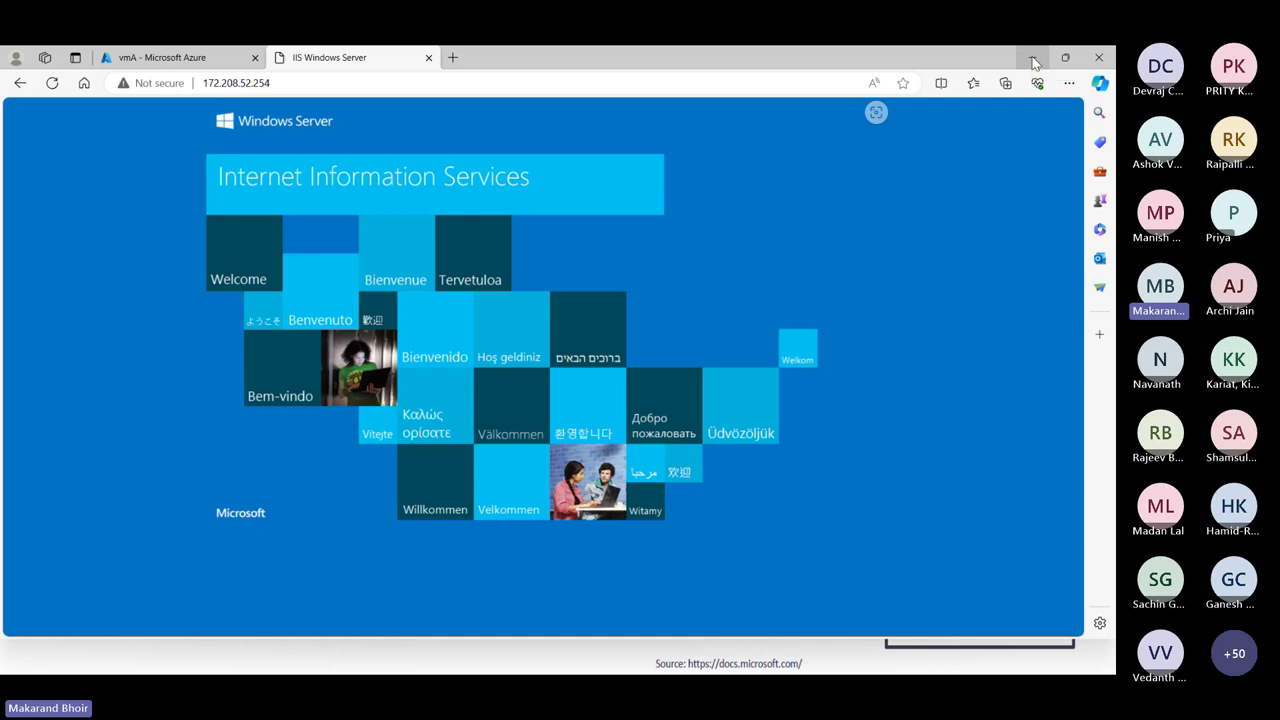
{"action": "left_click", "coordinate": [1033, 62]}
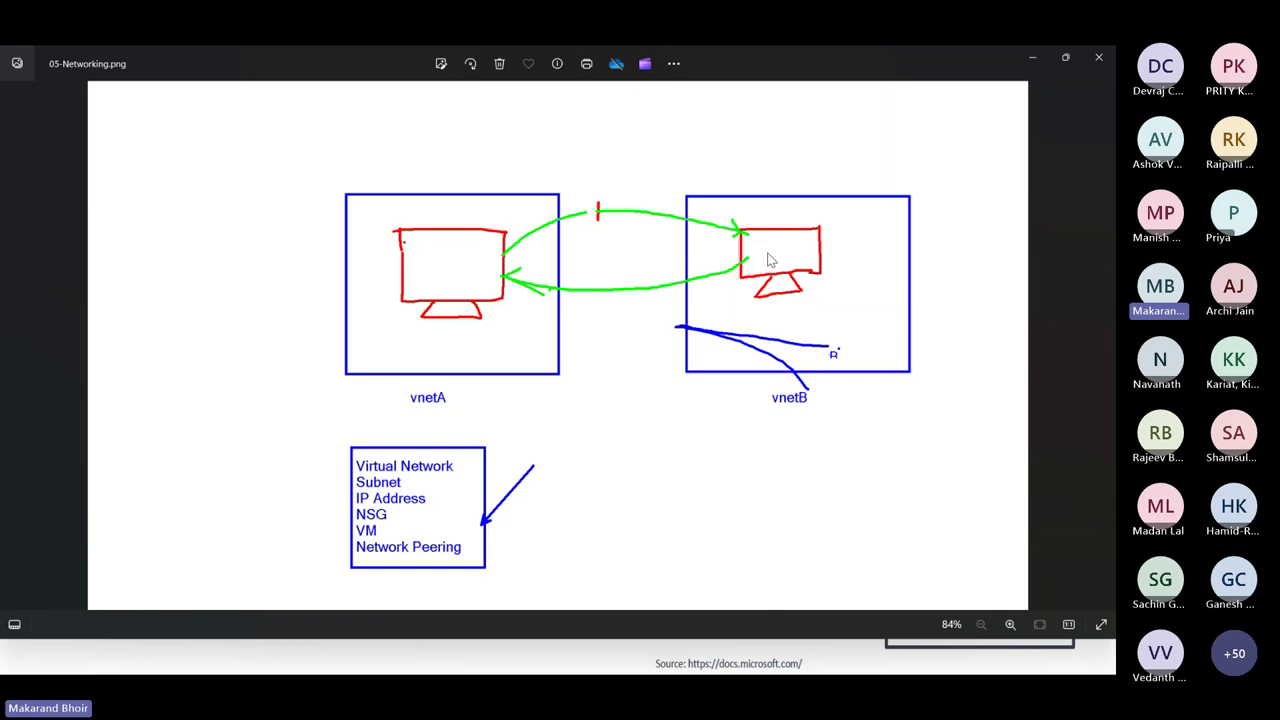
{"action": "left_click", "coordinate": [1028, 54]}
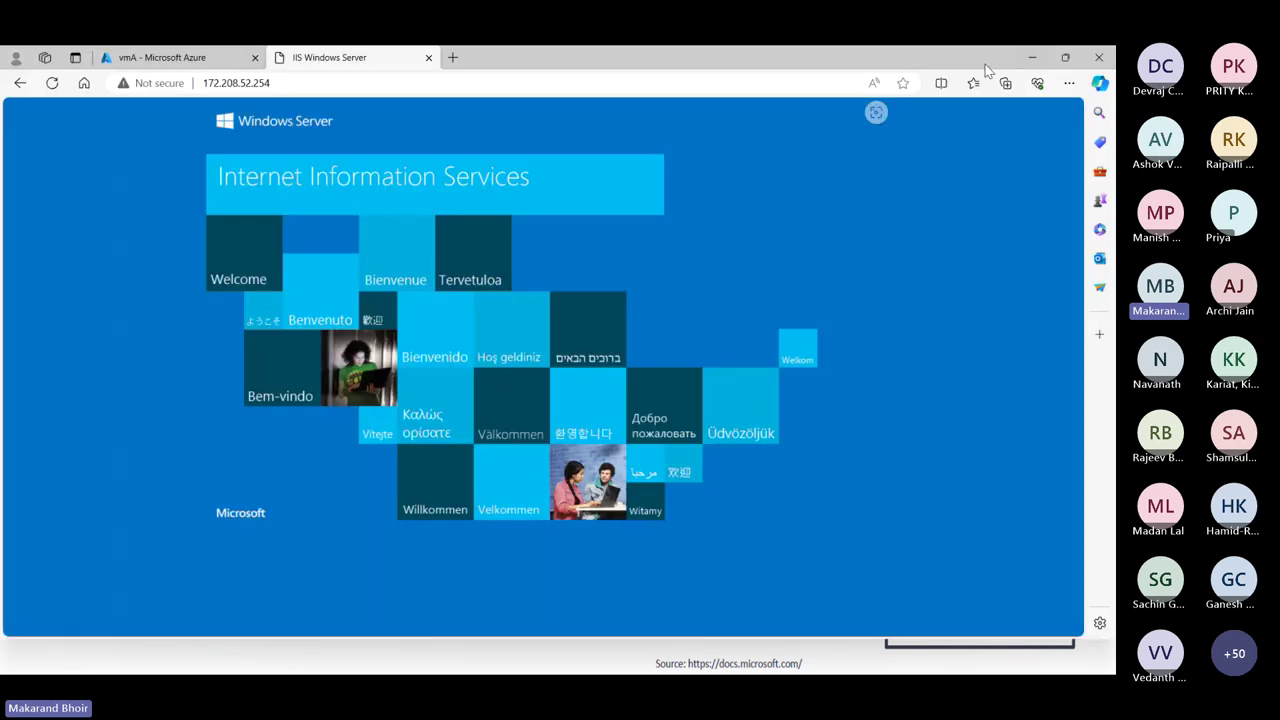
{"action": "left_click", "coordinate": [230, 64]}
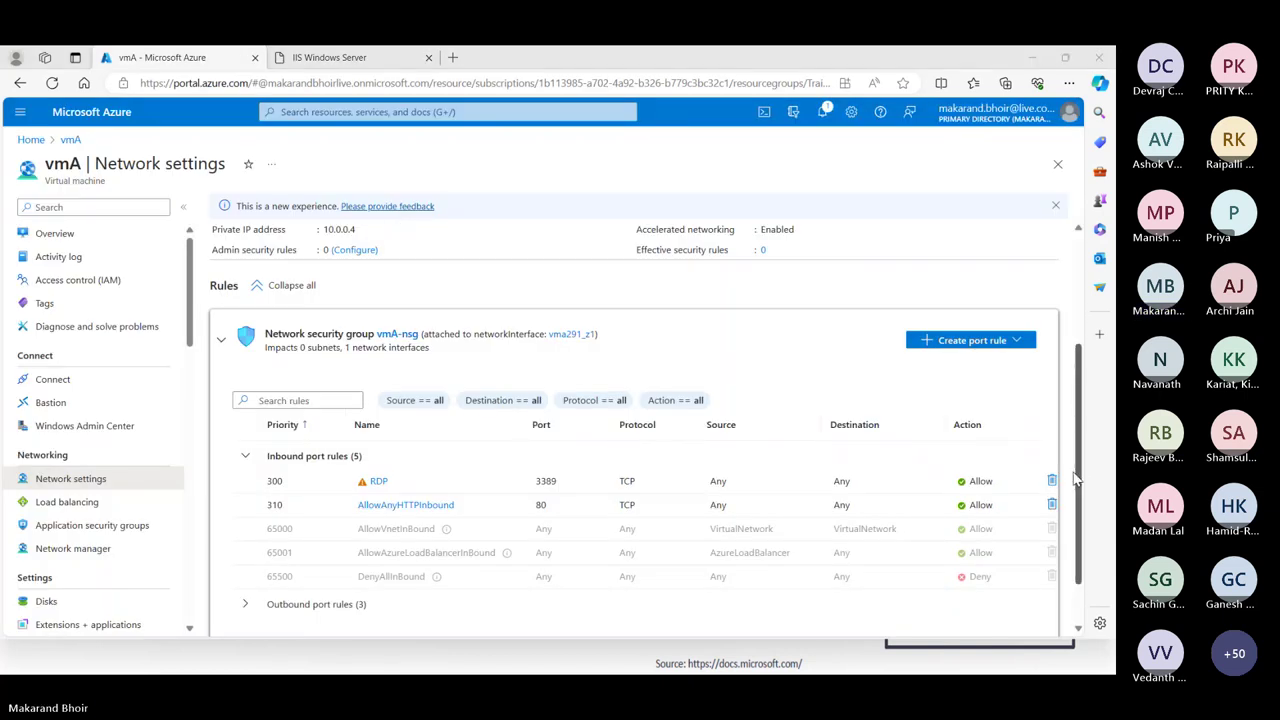
Highlight vmA's private IP 10.0.0.4 in Network settings and copy it to the clipboard
{"action": "scroll", "coordinate": [658, 424], "scroll_direction": "up", "scroll_amount": 2}
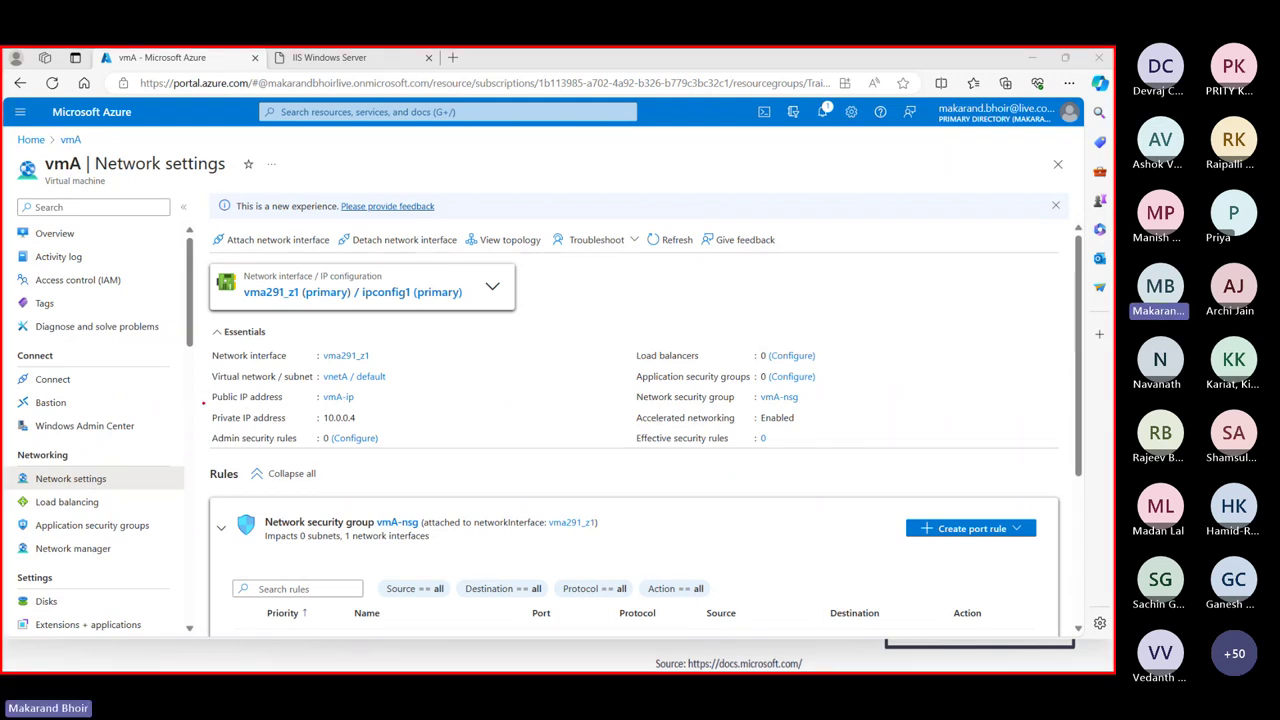
{"action": "left_click_drag", "start_coordinate": [209, 401], "coordinate": [380, 430]}
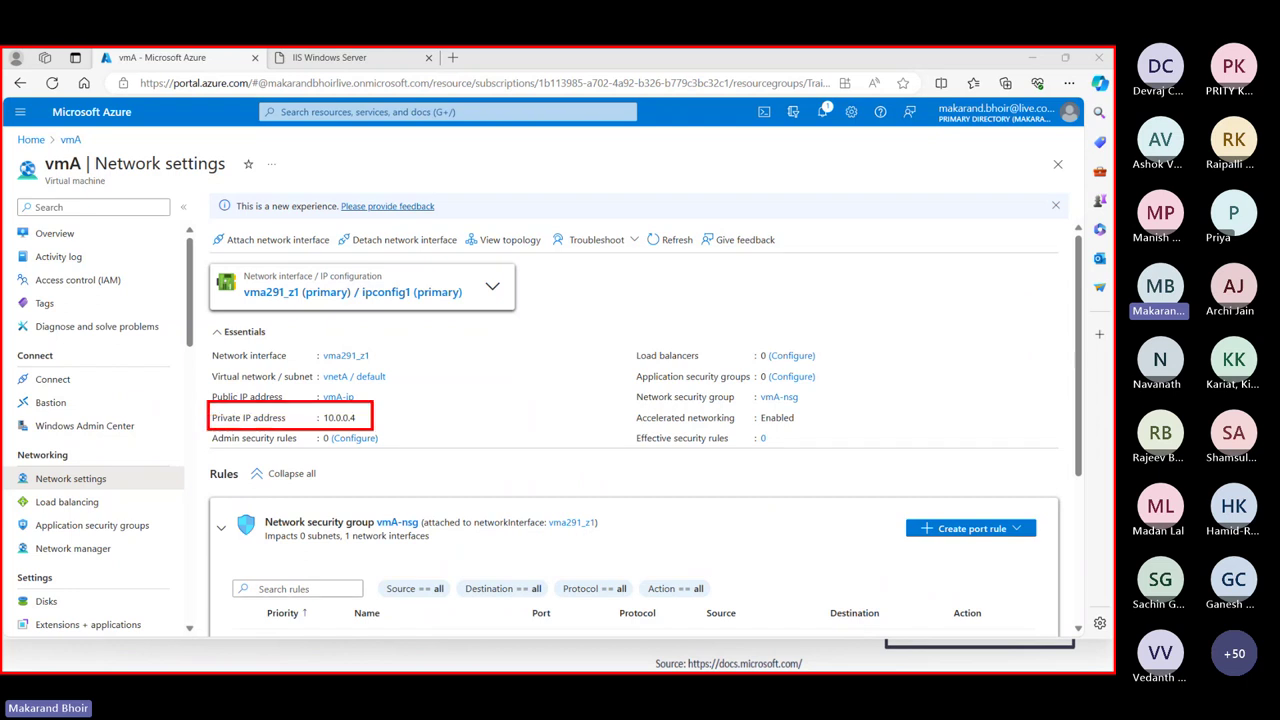
{"action": "left_click_drag", "start_coordinate": [152, 437], "coordinate": [117, 474]}
{"action": "left_click_drag", "start_coordinate": [15, 464], "coordinate": [134, 491]}
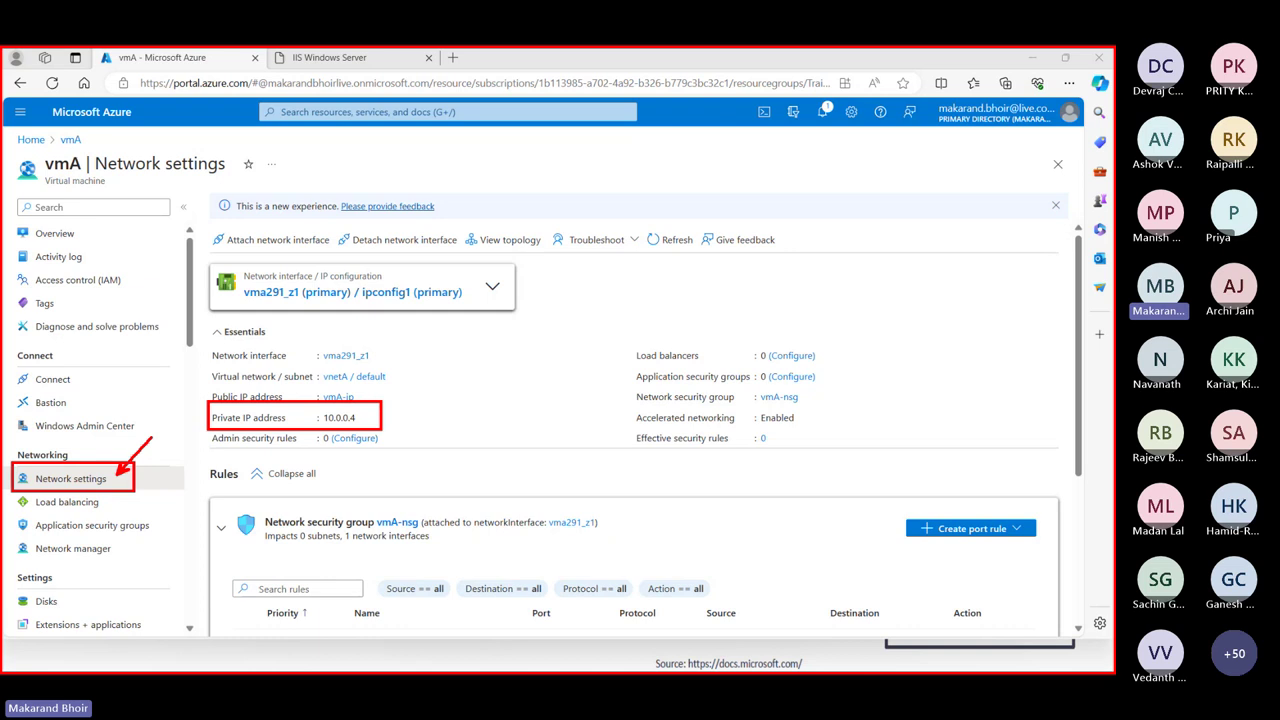
{"action": "left_click_drag", "start_coordinate": [368, 420], "coordinate": [413, 462]}
{"action": "key", "text": "Escape"}
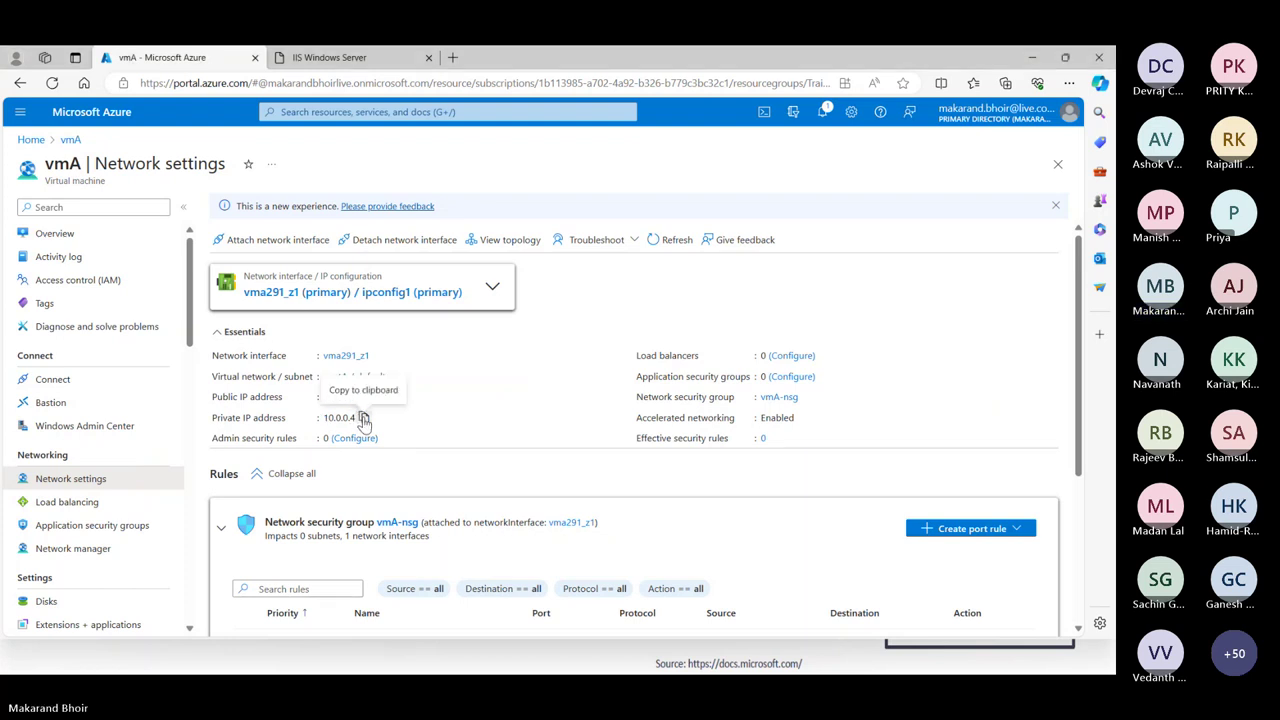
{"action": "left_click", "coordinate": [363, 417]}
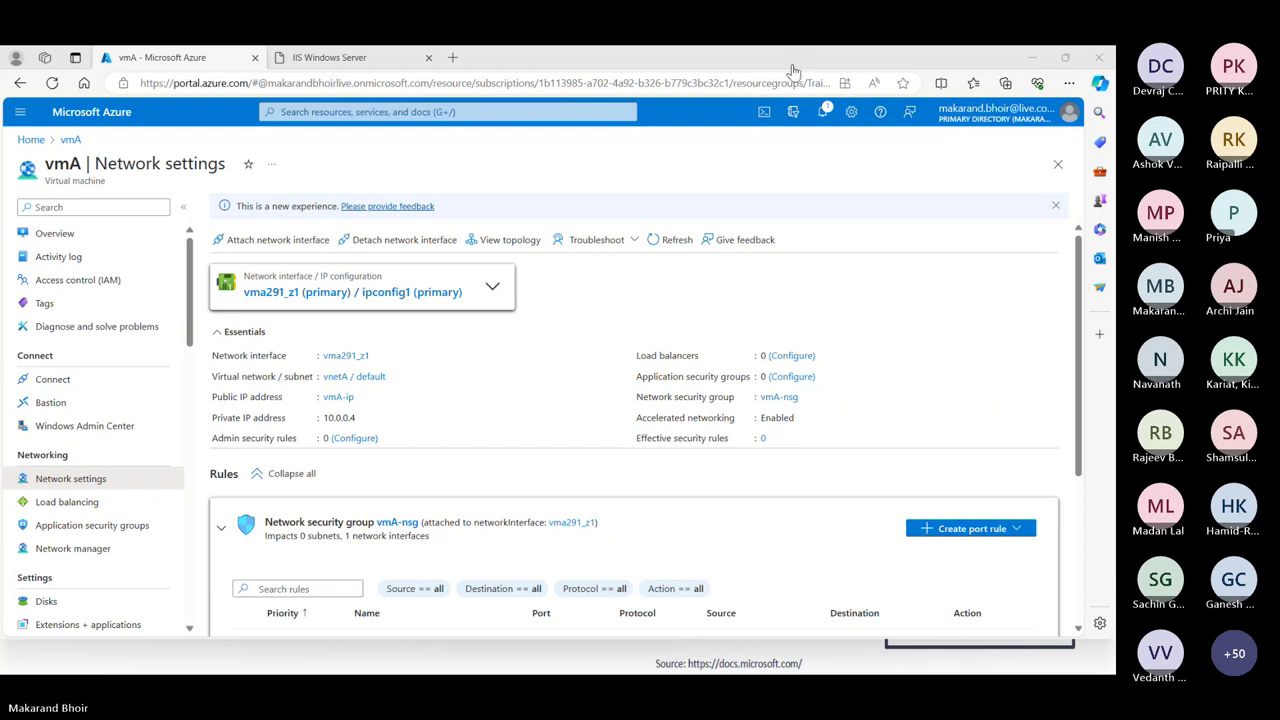
Load vmA's private IP 10.0.0.4 in a new Edge tab and retry until it times out
{"action": "double_click", "coordinate": [896, 68]}
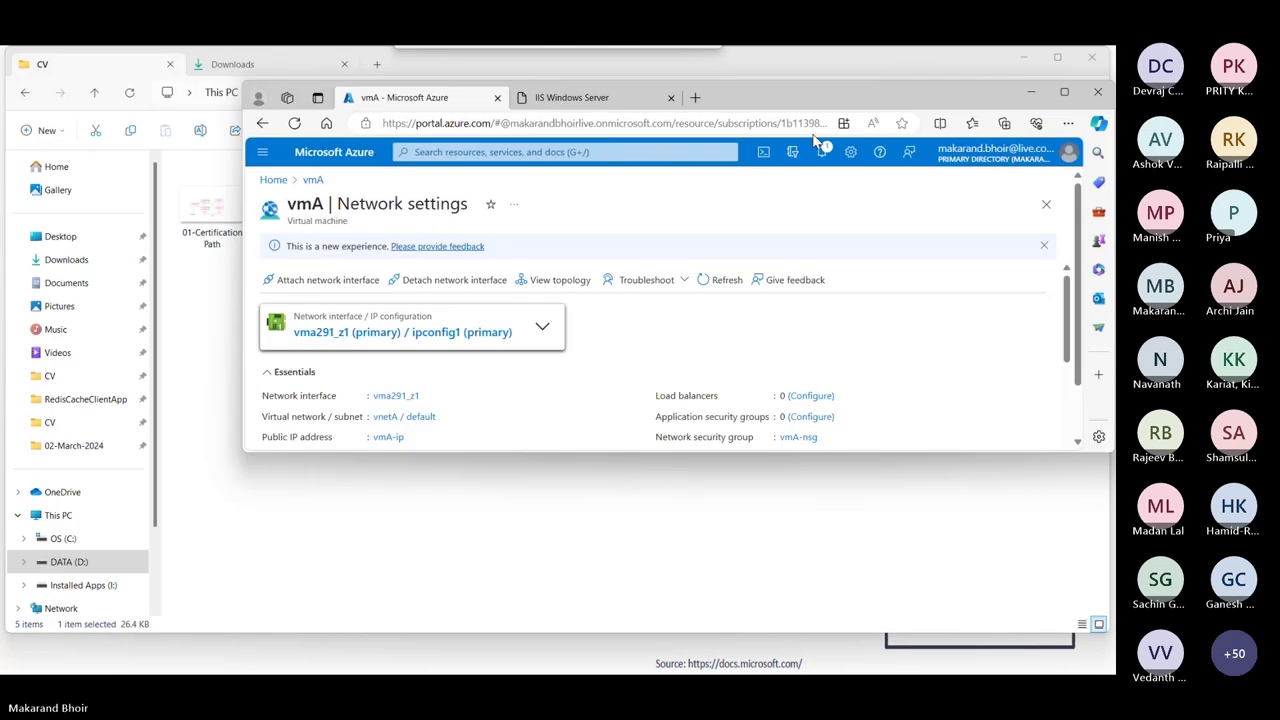
{"action": "left_click", "coordinate": [692, 99]}
{"action": "left_click", "coordinate": [646, 124]}
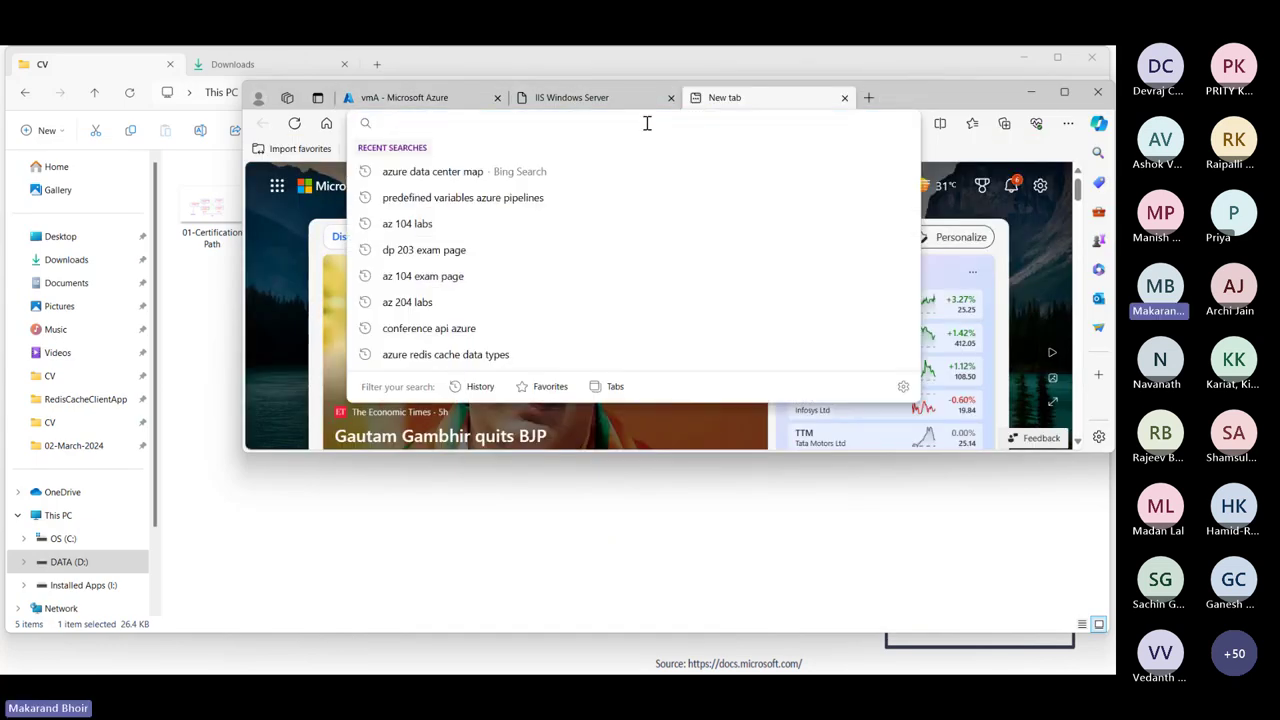
{"action": "type", "text": "10.0.0.4"}
{"action": "key", "text": "Return"}
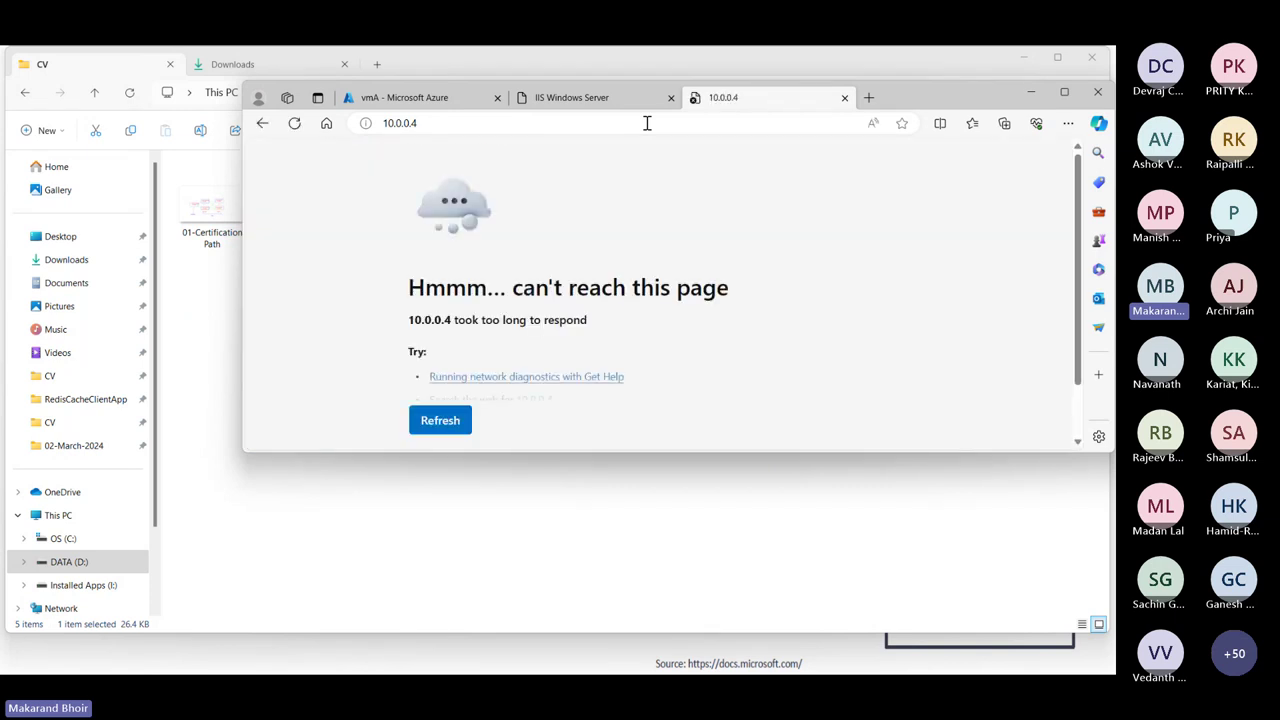
{"action": "key", "text": "F5"}
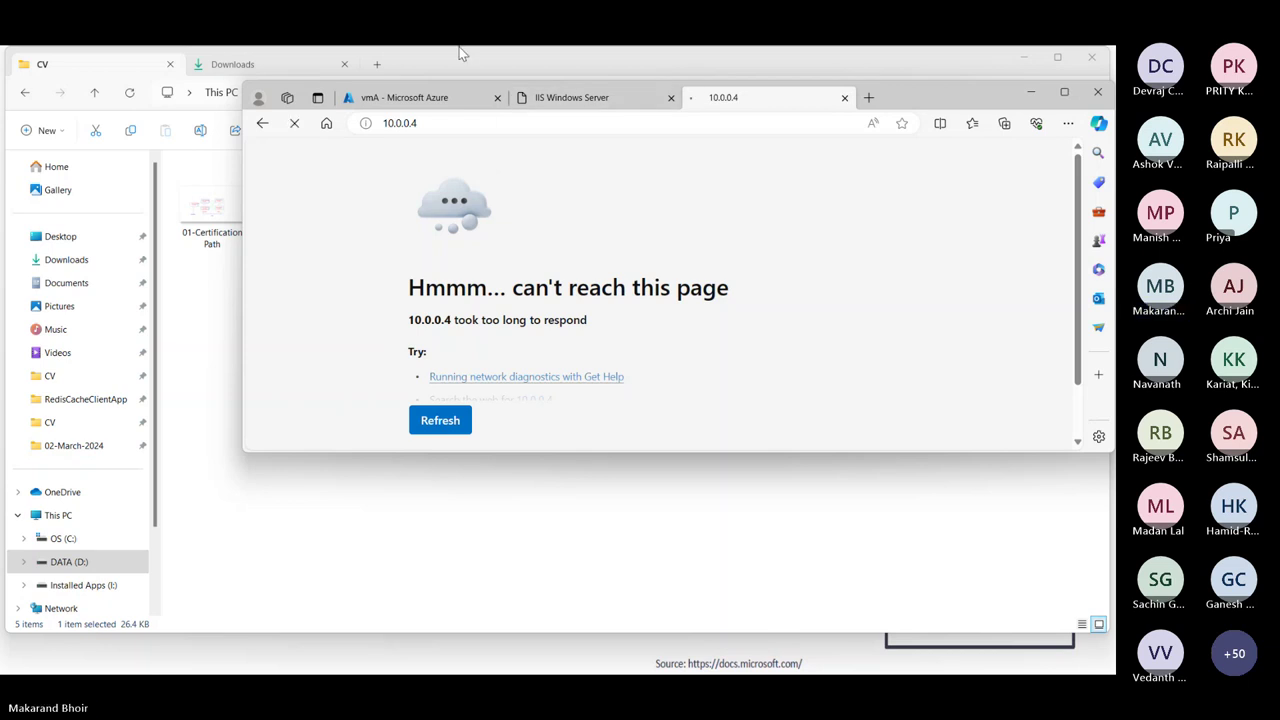
{"action": "key", "text": "F5"}
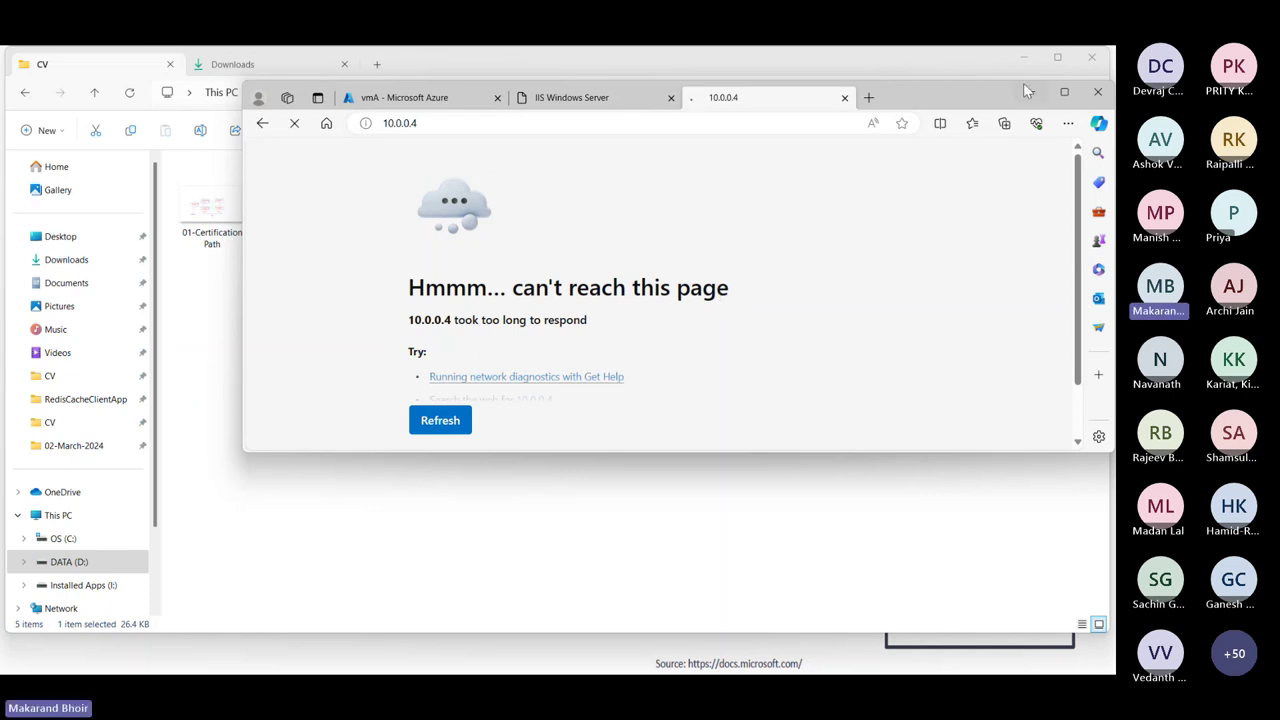
{"action": "left_click", "coordinate": [1064, 91]}
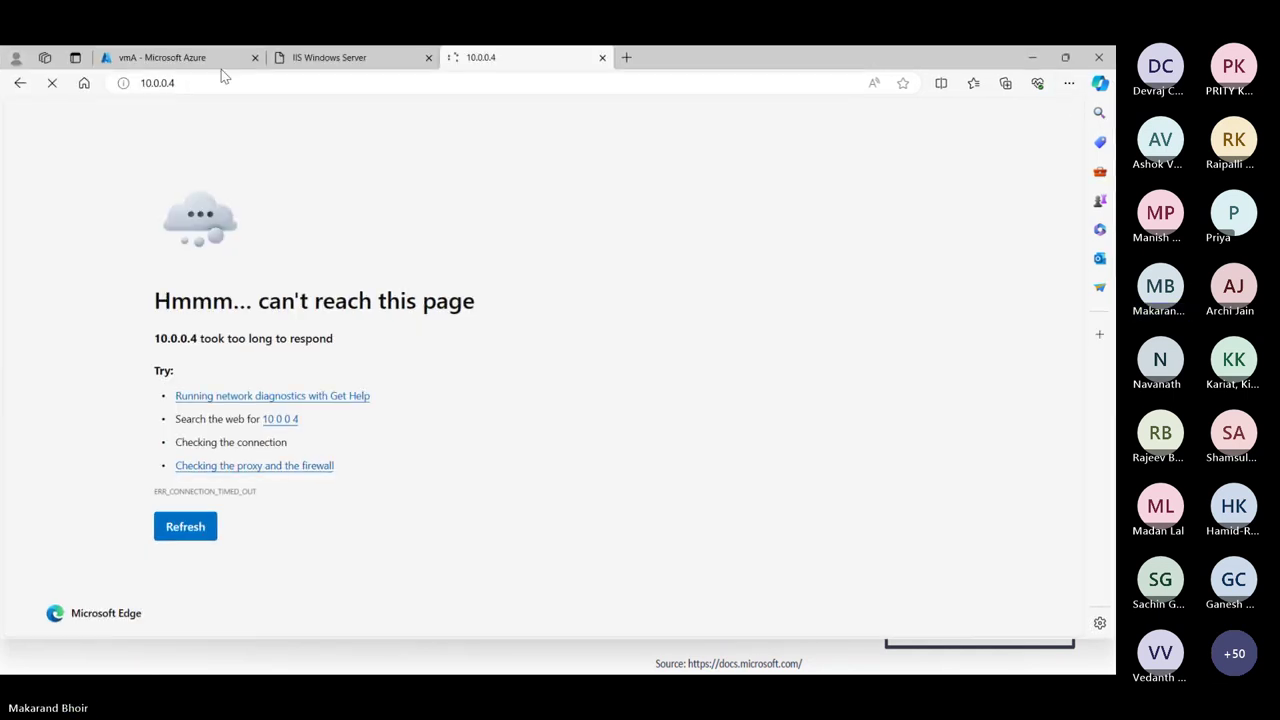
From the Virtual machines list, start creating a new Azure virtual machine
{"action": "left_click", "coordinate": [140, 58]}
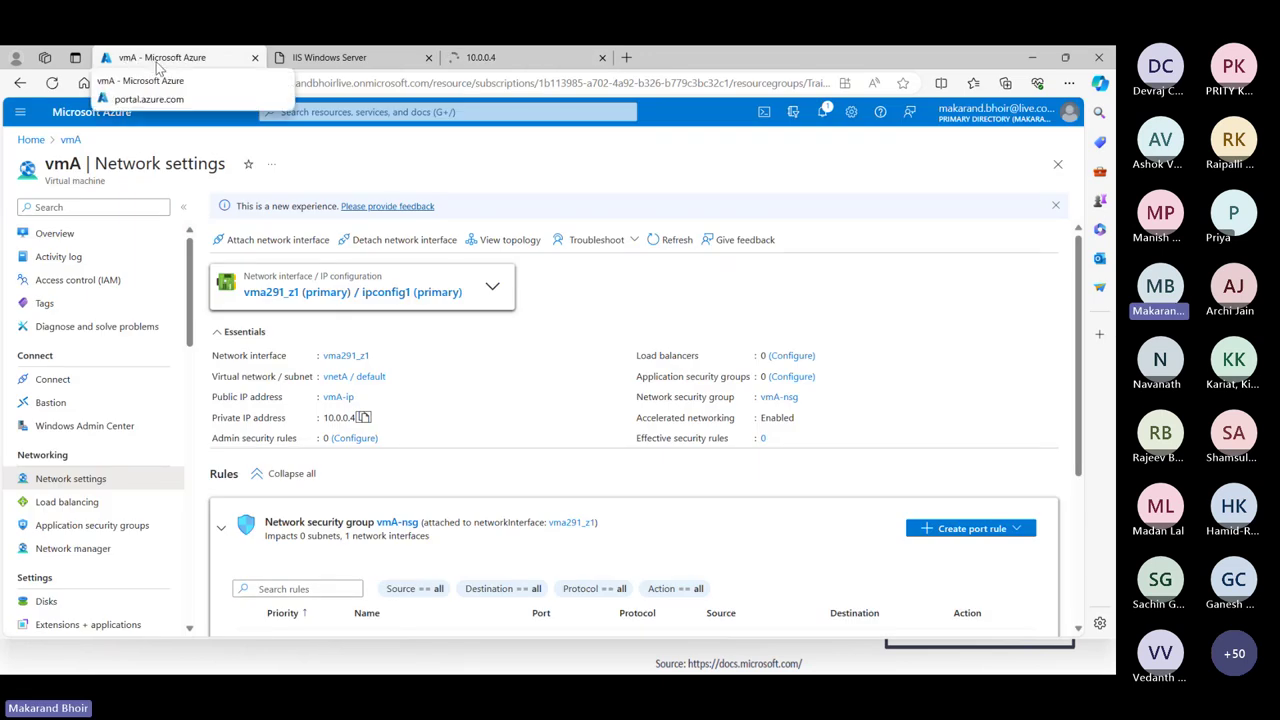
{"action": "left_click", "coordinate": [350, 112]}
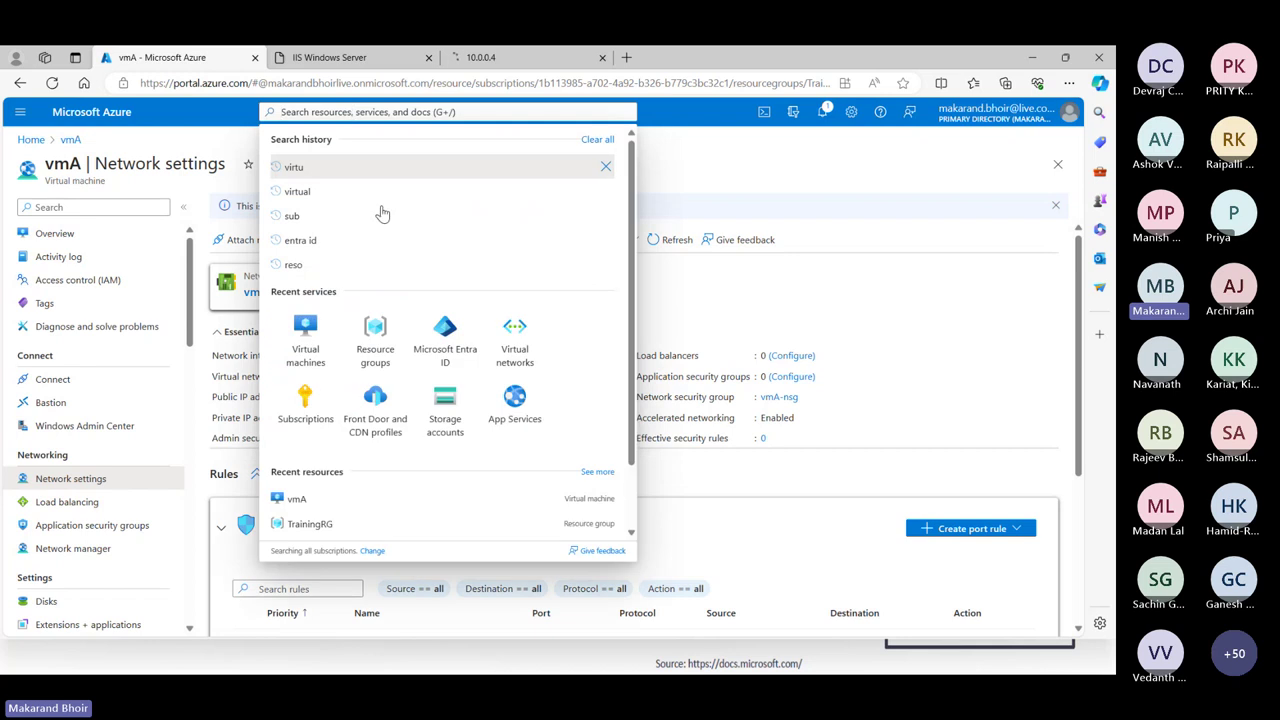
{"action": "left_click", "coordinate": [304, 330]}
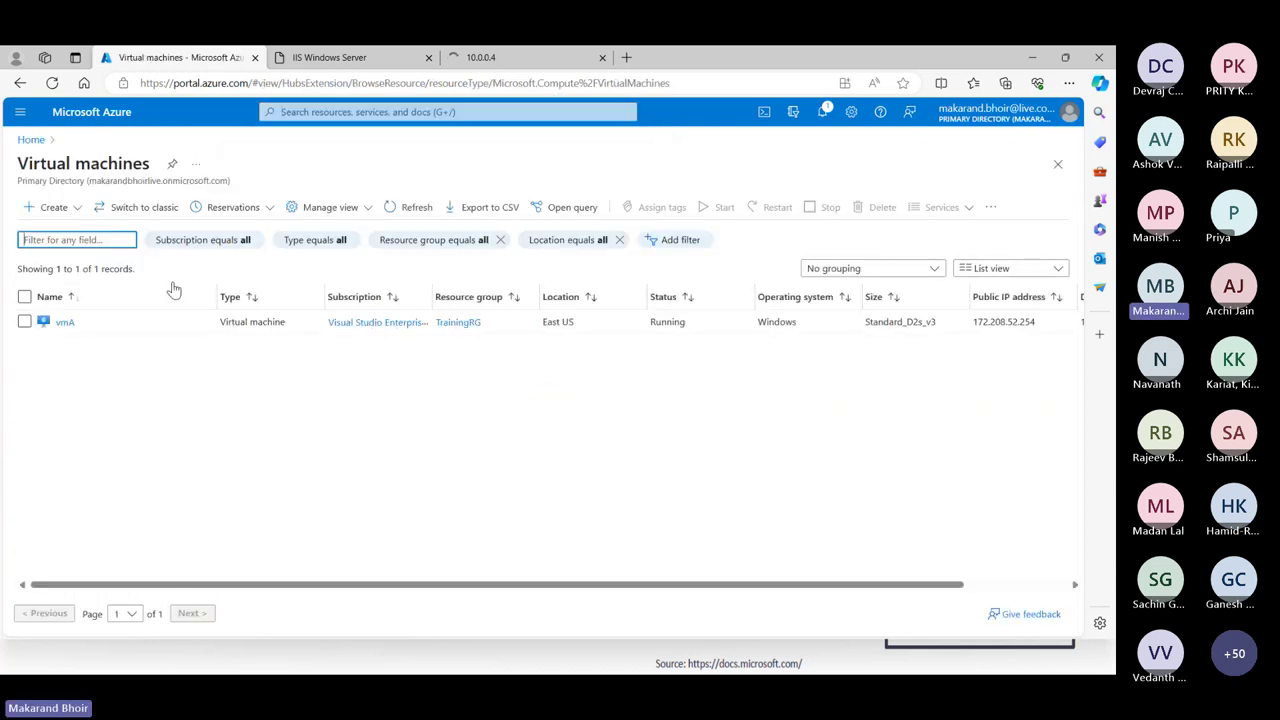
{"action": "left_click", "coordinate": [54, 208]}
{"action": "left_click", "coordinate": [62, 240]}
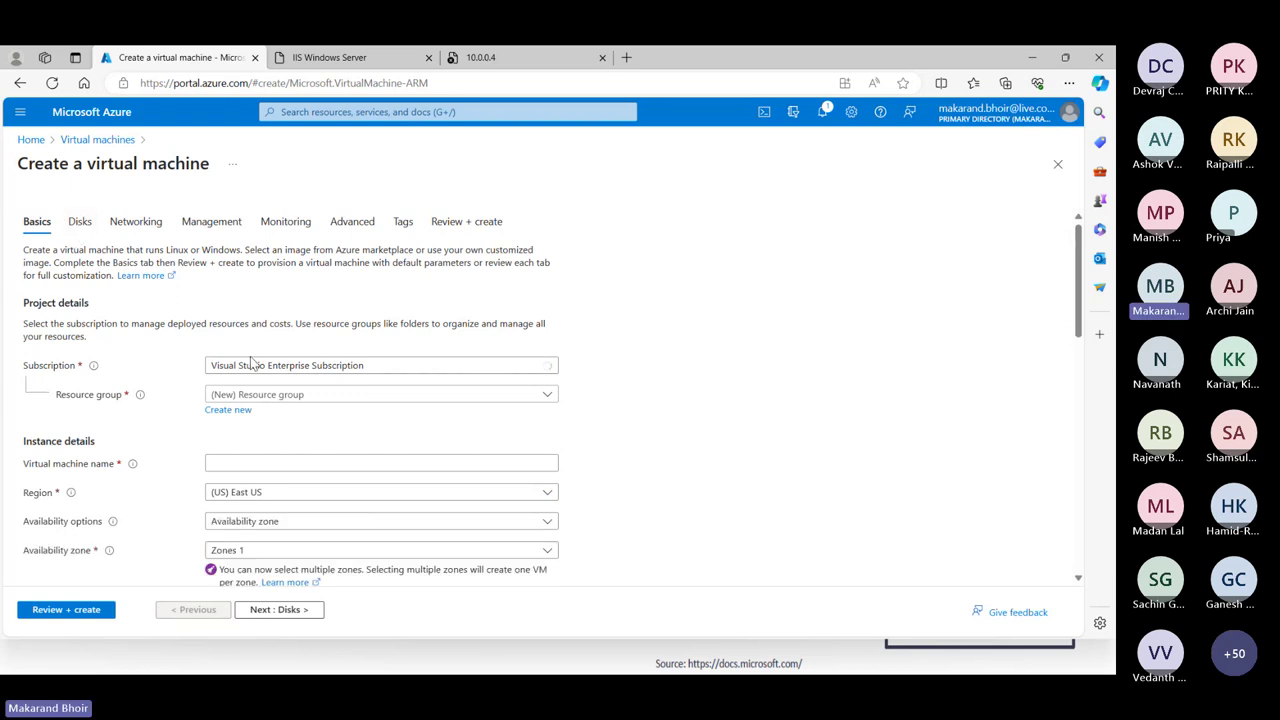
Place the new VM in resource group TrainingRG and name it vmB
{"action": "left_click", "coordinate": [271, 398]}
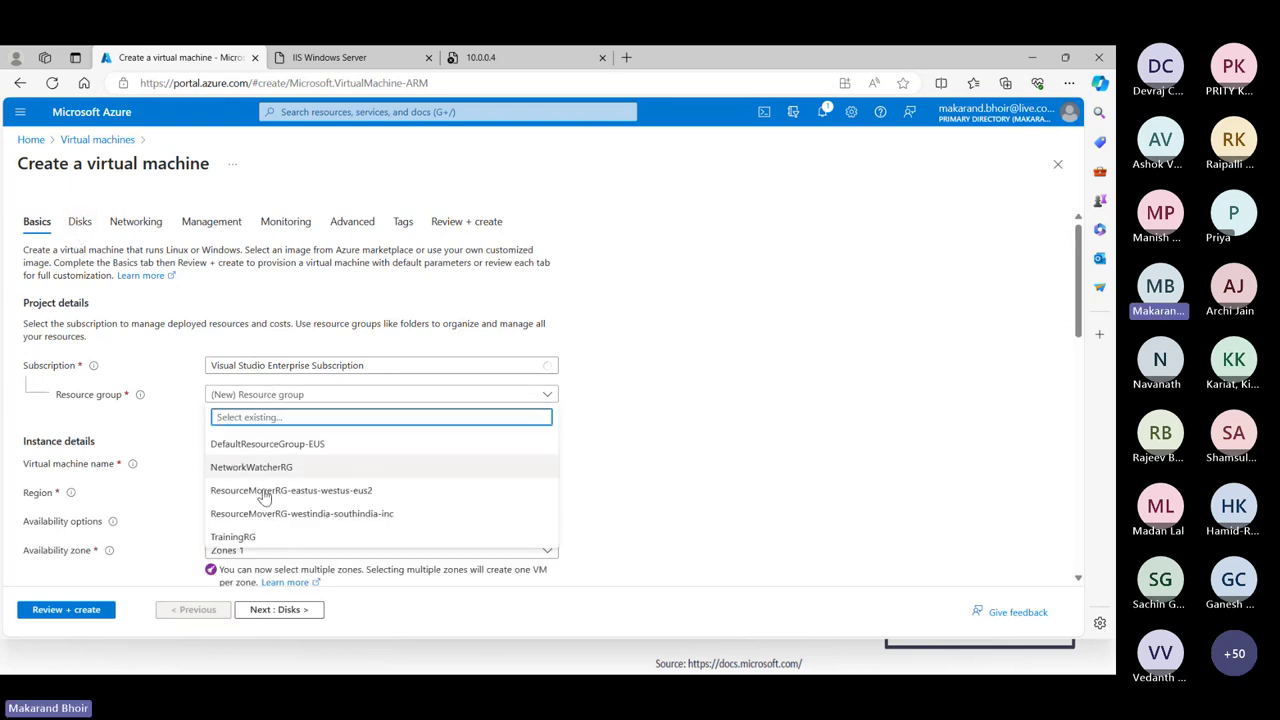
{"action": "left_click", "coordinate": [255, 537]}
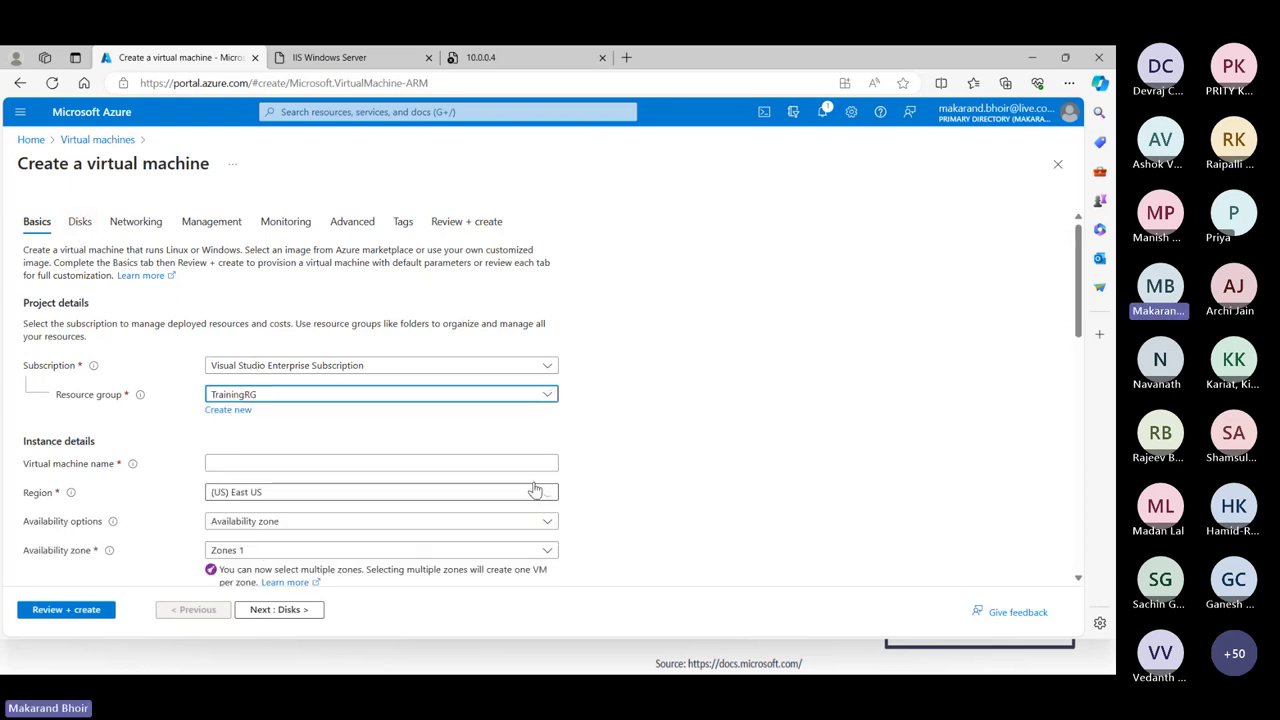
{"action": "scroll", "coordinate": [700, 391], "scroll_direction": "down", "scroll_amount": 1}
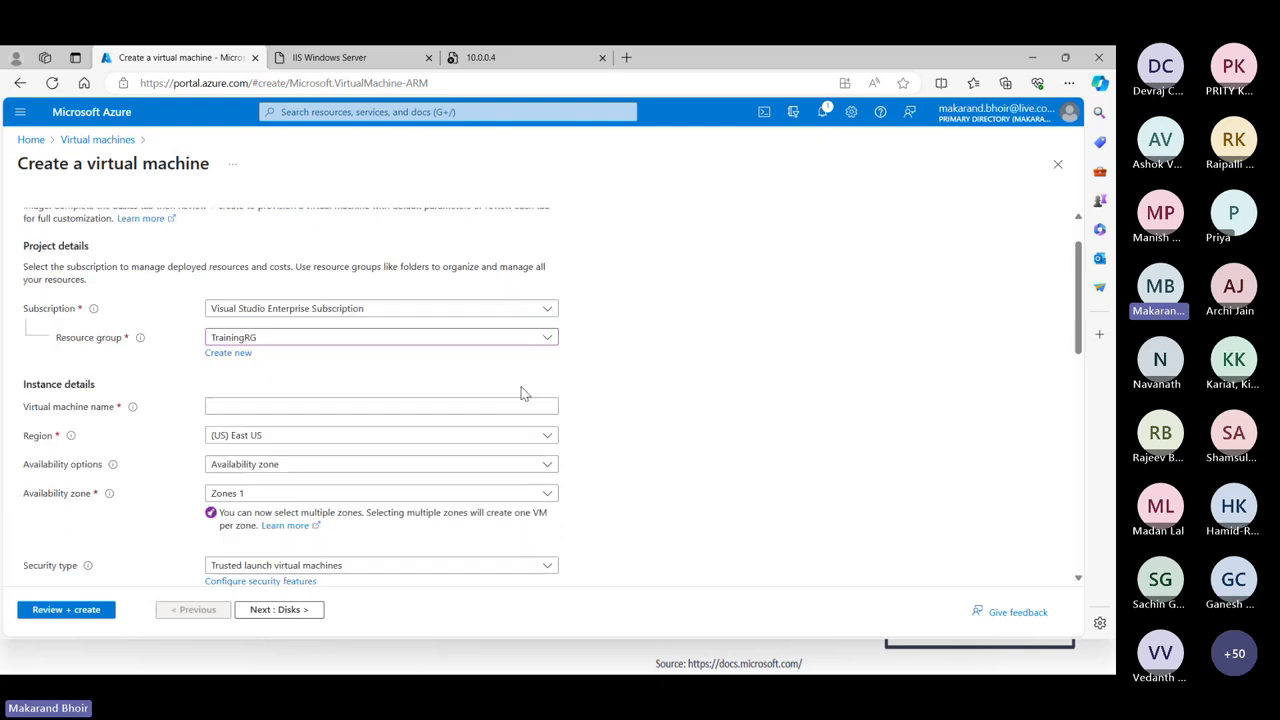
{"action": "left_click", "coordinate": [455, 402]}
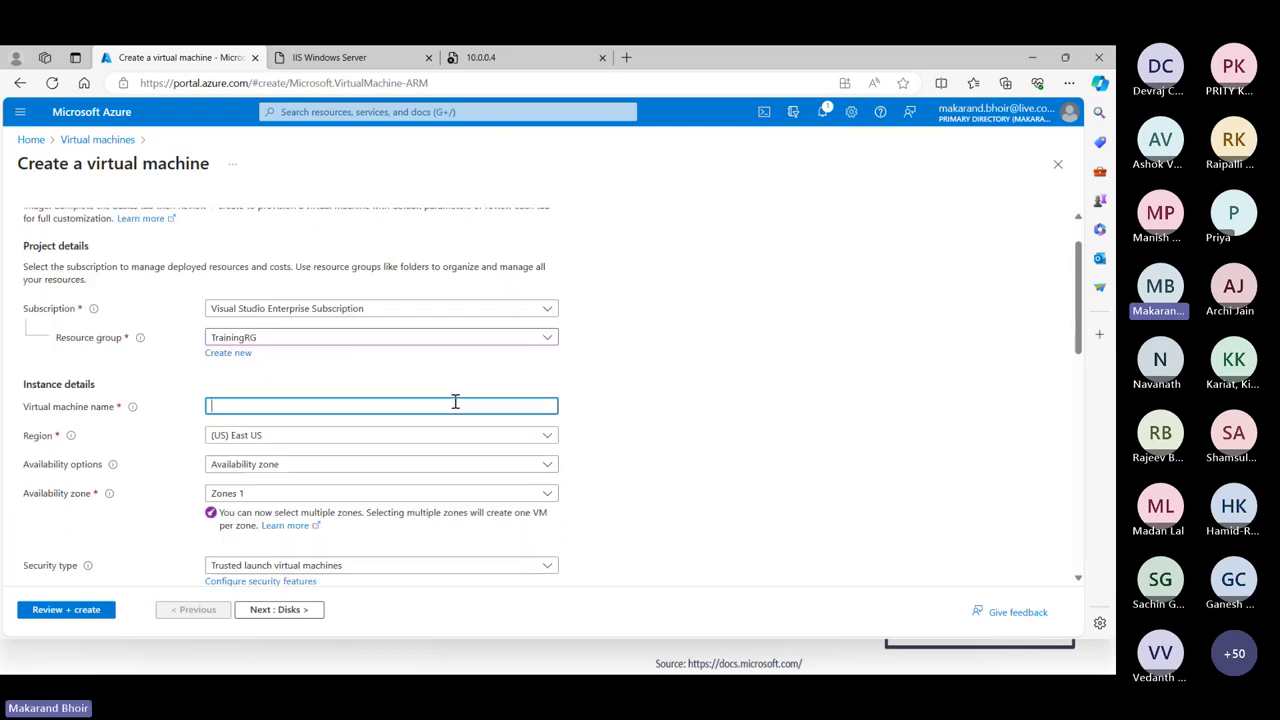
{"action": "type", "text": "vmB"}
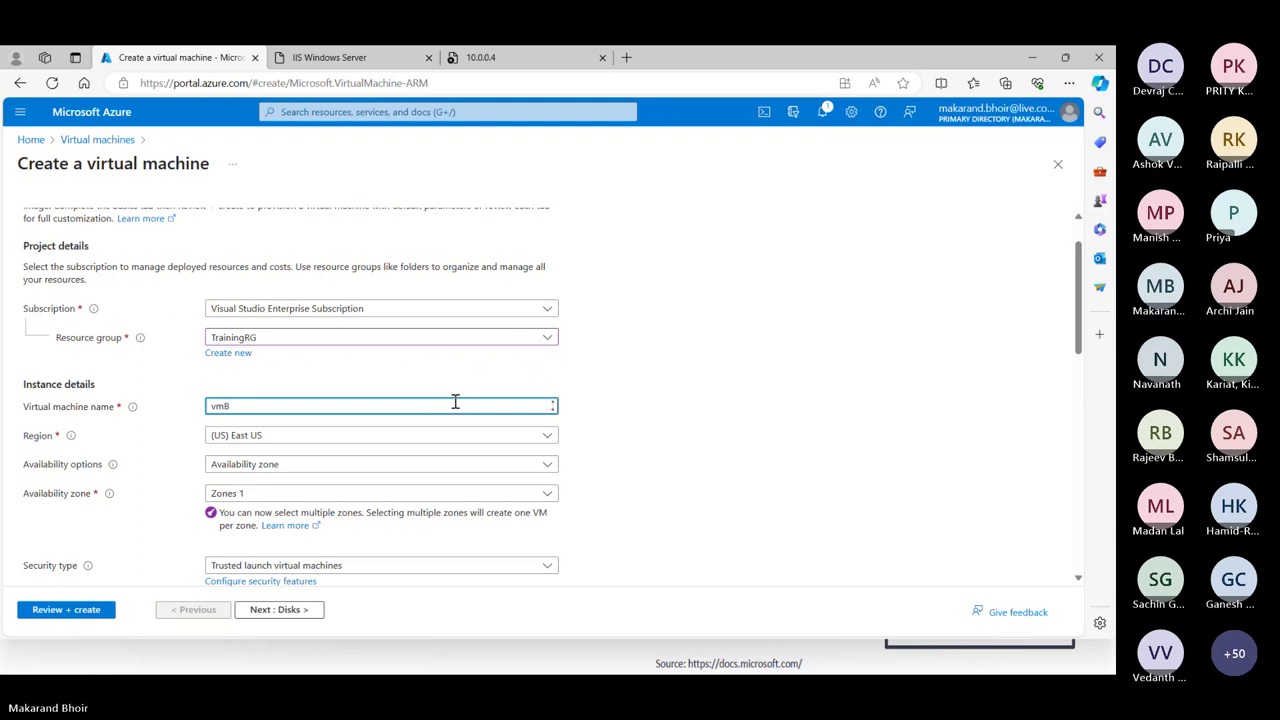
{"action": "left_click", "coordinate": [603, 377]}
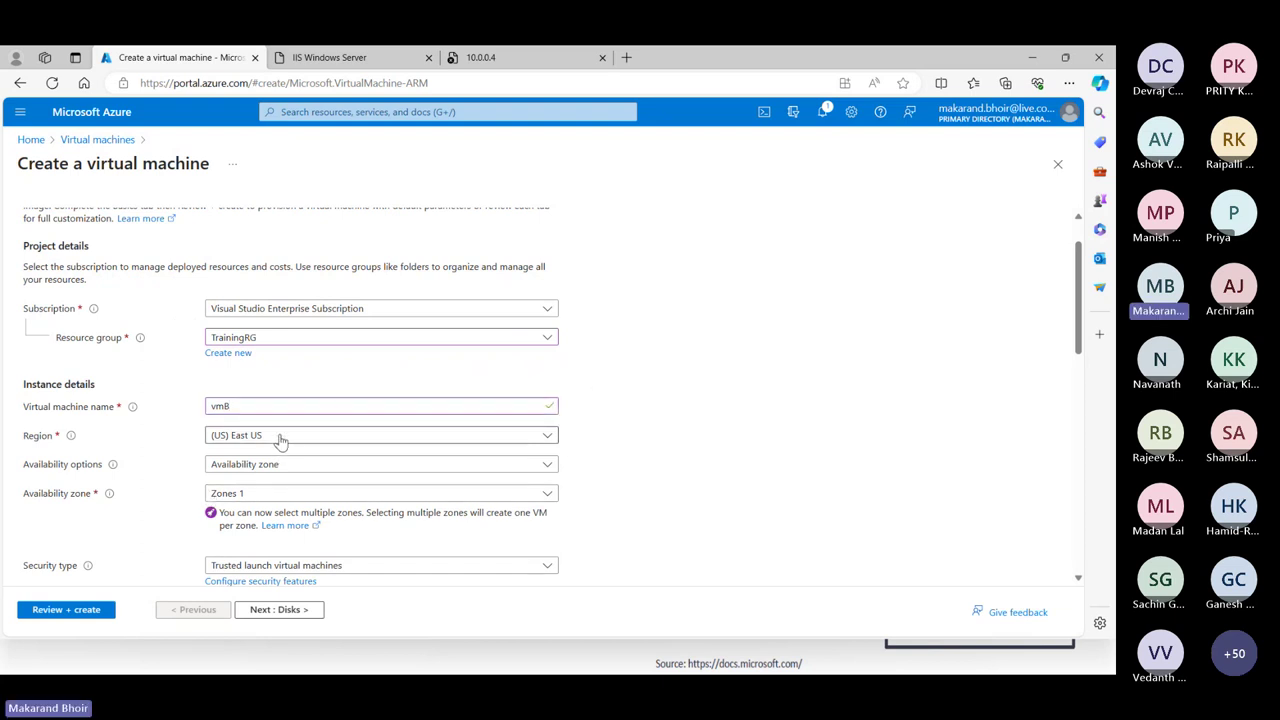
Enter the administrator username and password, confirm the password, and return to the top of Basics
{"action": "scroll", "coordinate": [628, 439], "scroll_direction": "down", "scroll_amount": 3}
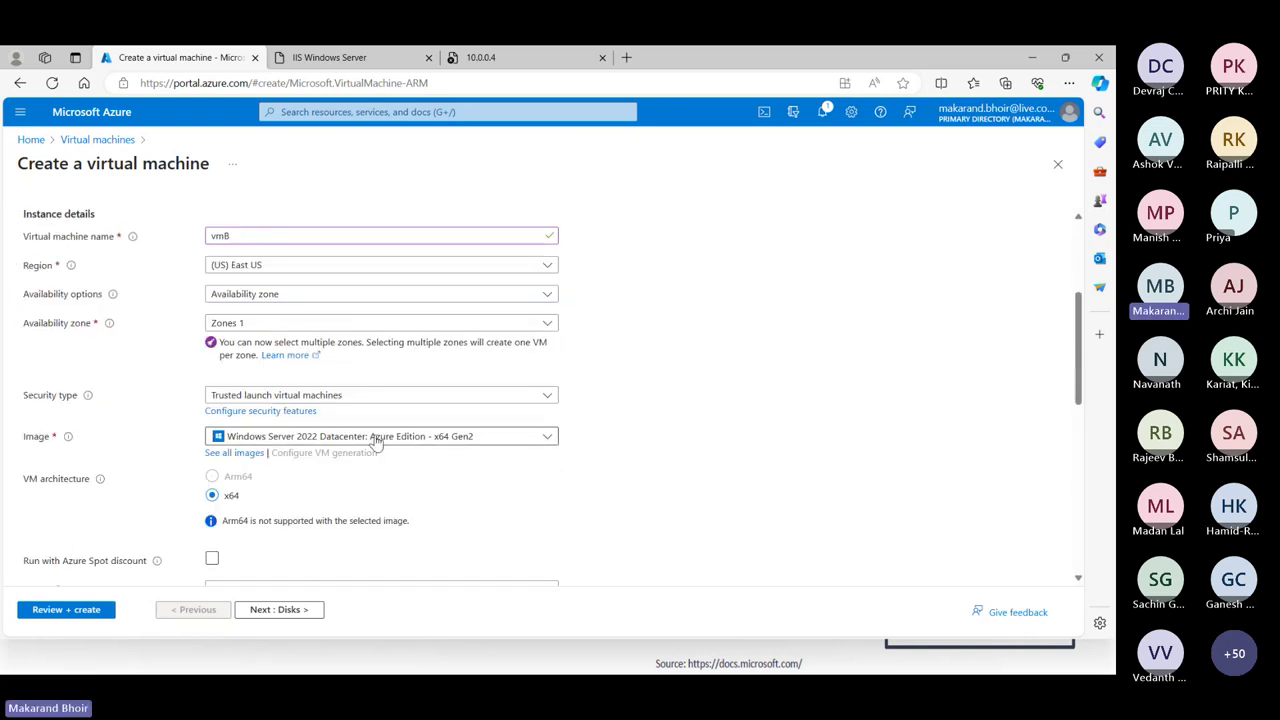
{"action": "scroll", "coordinate": [492, 476], "scroll_direction": "down", "scroll_amount": 5}
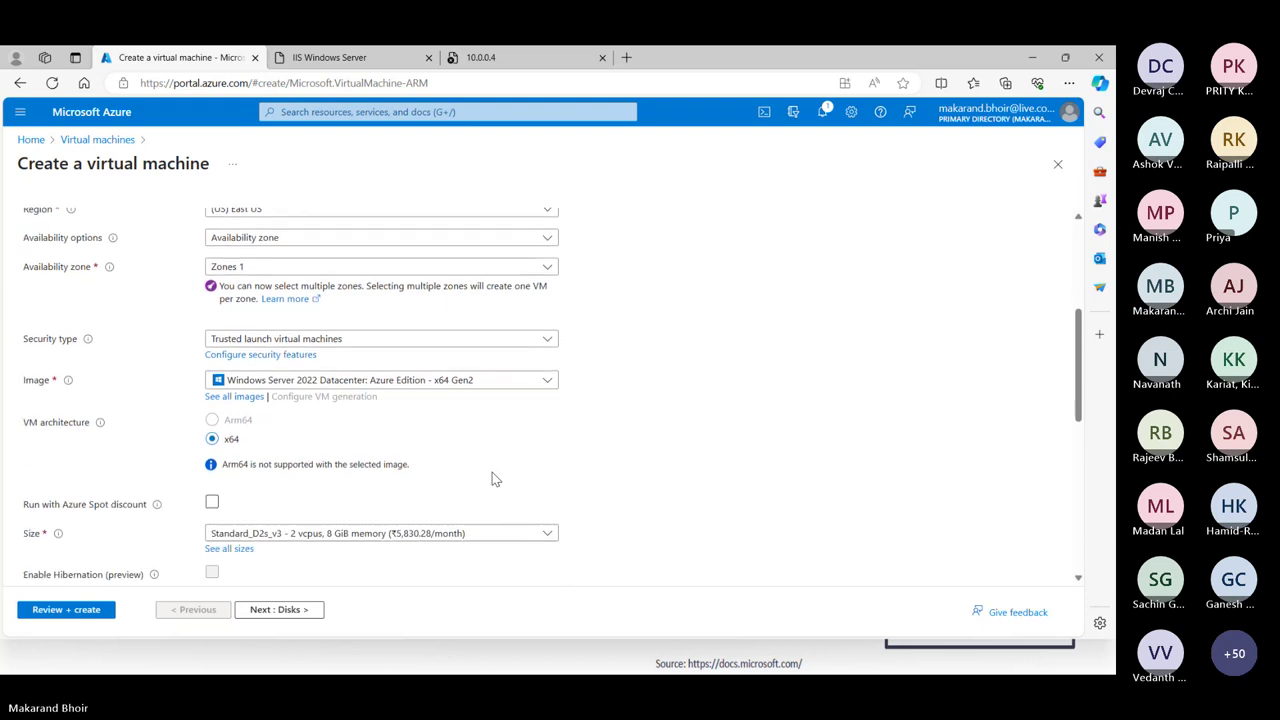
{"action": "left_click", "coordinate": [483, 438]}
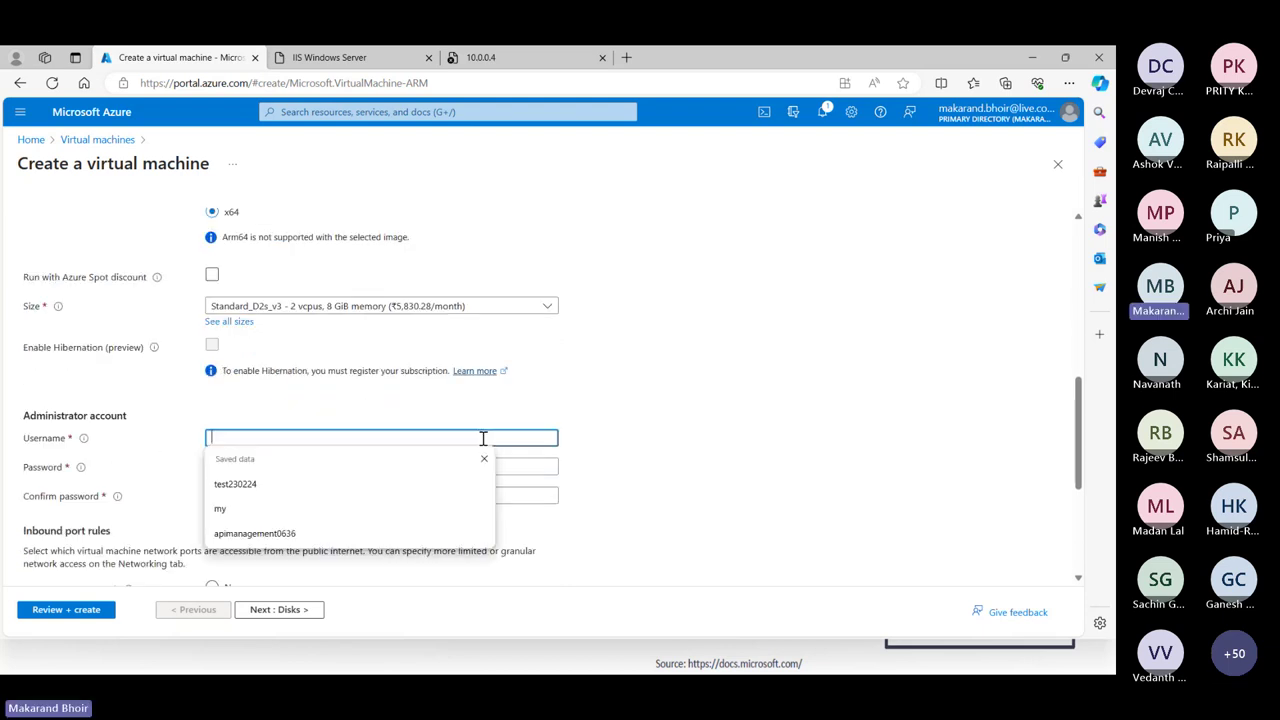
{"action": "type", "text": "makarand"}
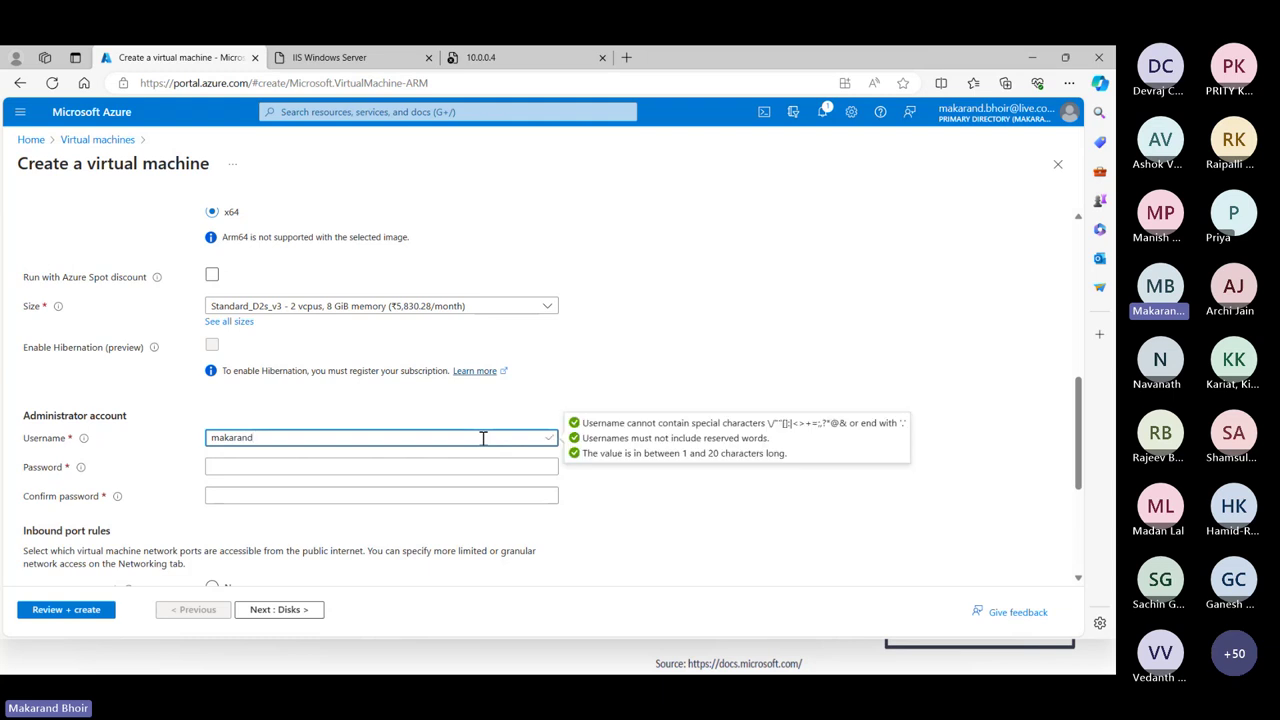
{"action": "key", "text": "Tab"}
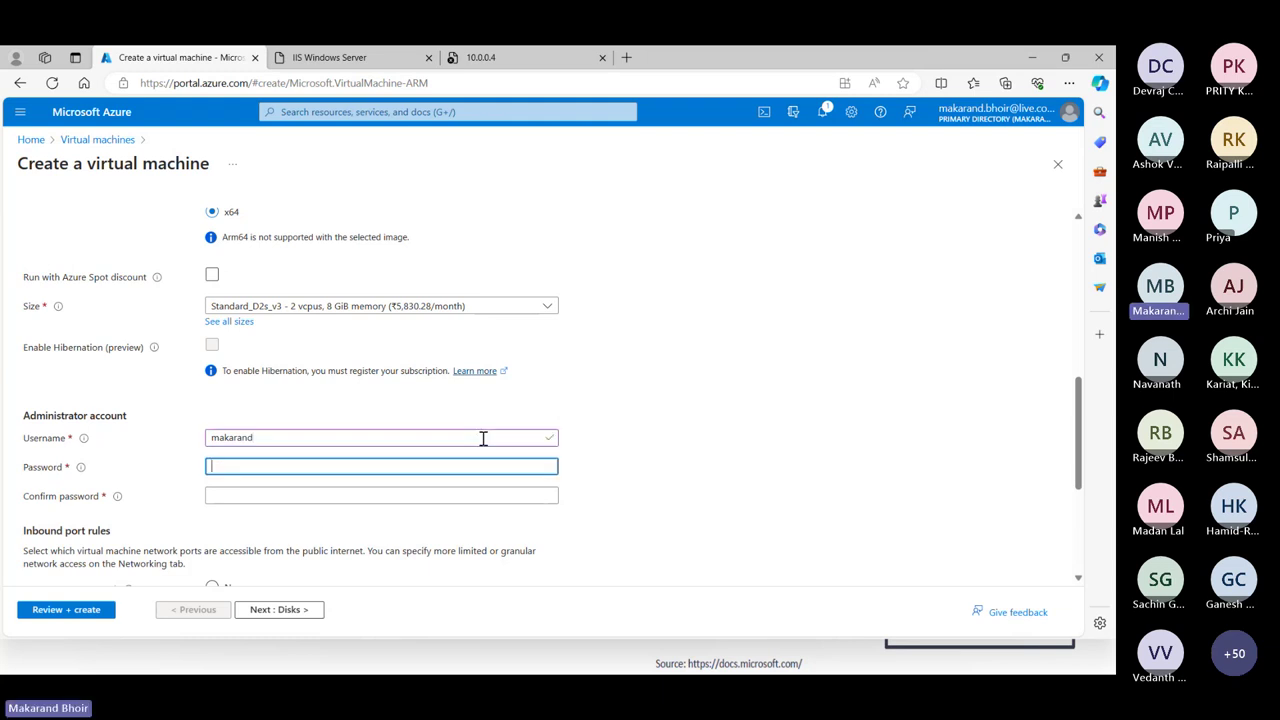
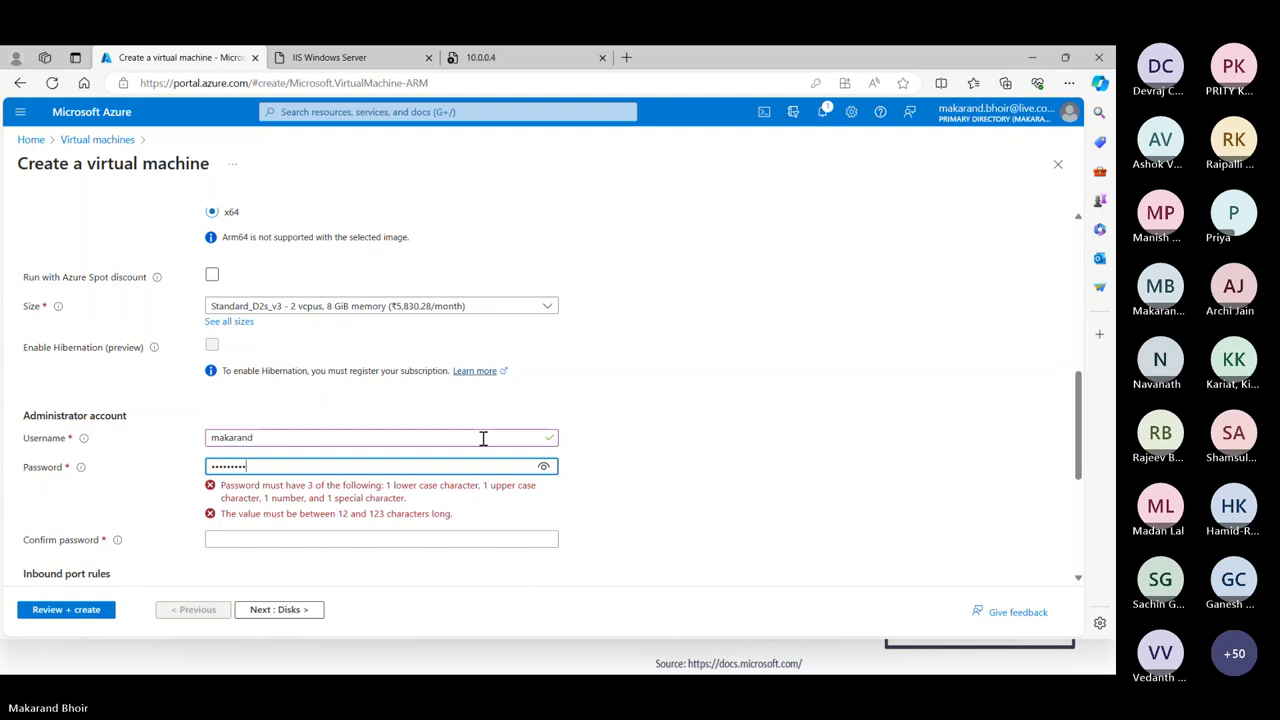
{"action": "key", "text": "Tab"}
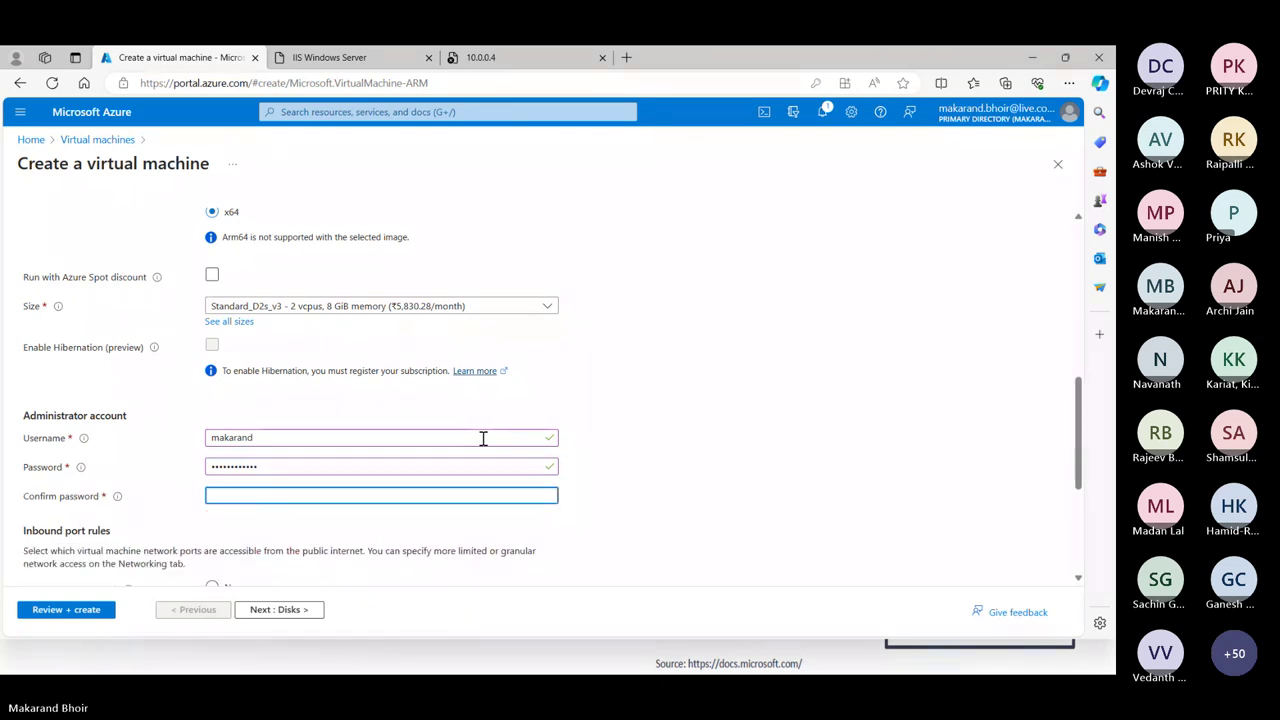
{"action": "left_click", "coordinate": [708, 448]}
{"action": "scroll", "coordinate": [708, 448], "scroll_direction": "down", "scroll_amount": 2}
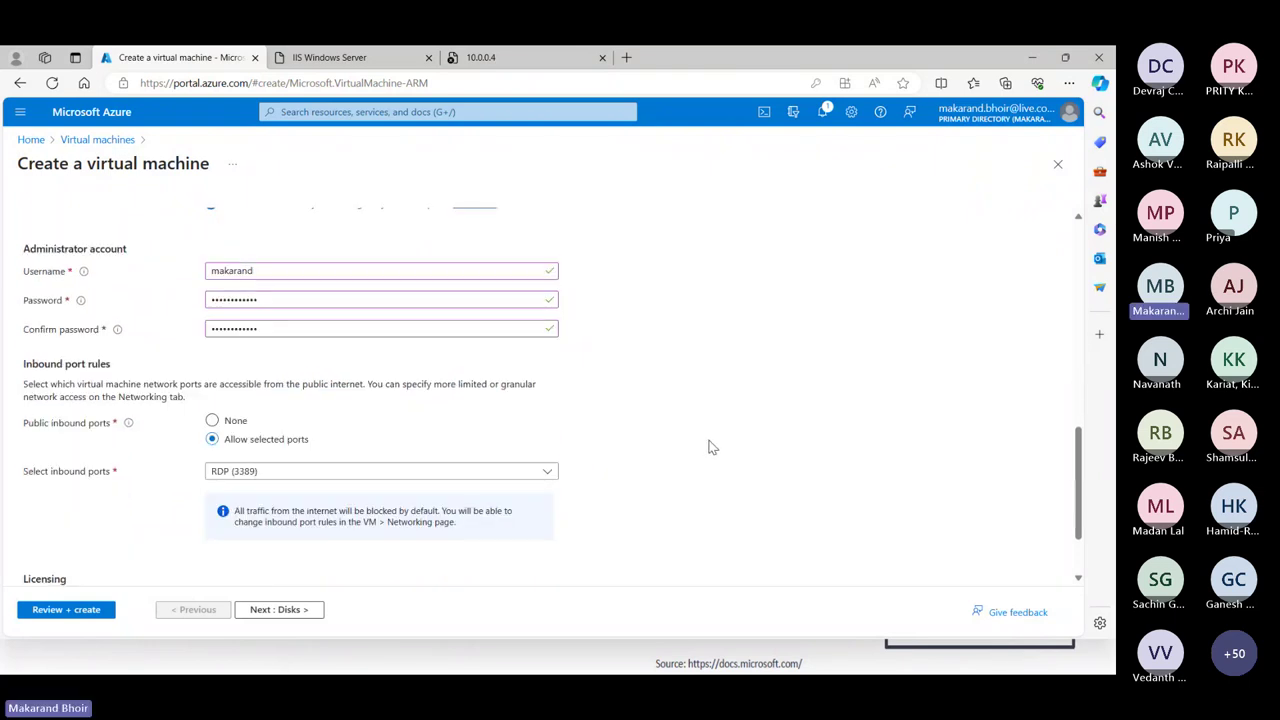
{"action": "scroll", "coordinate": [708, 448], "scroll_direction": "up", "scroll_amount": 10}
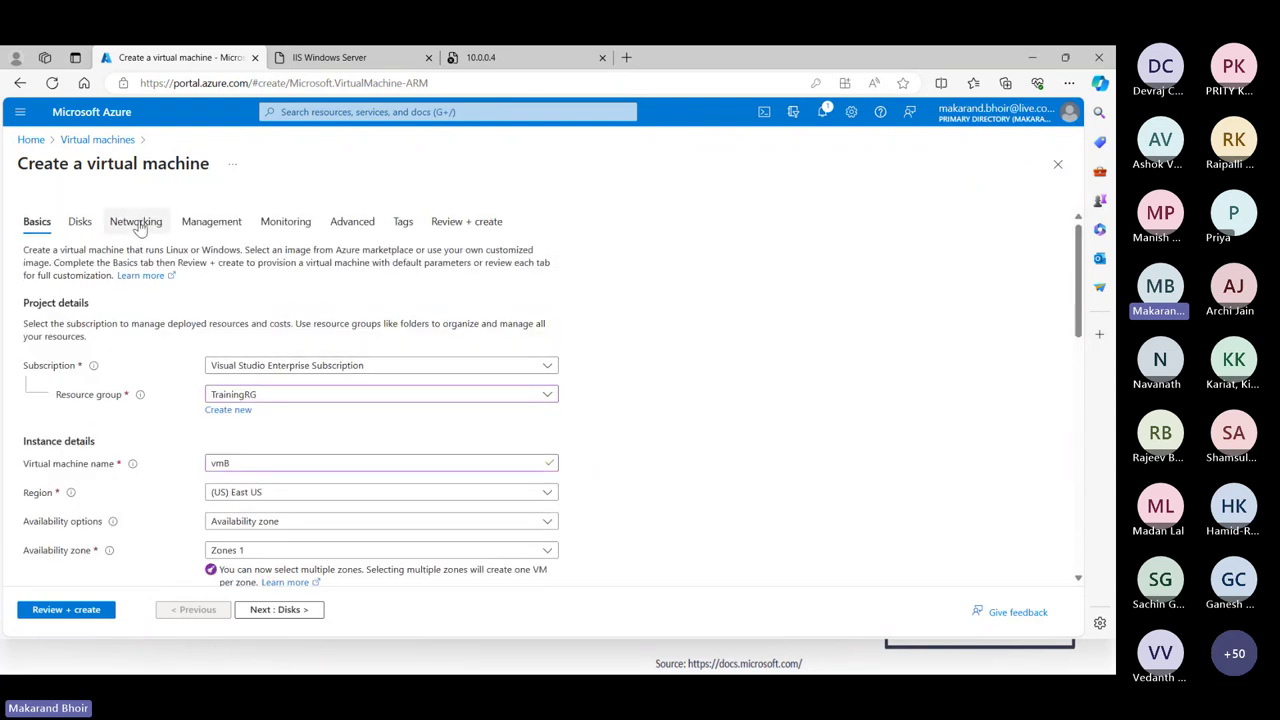
Put vmB on virtual network vnetB, highlighting the 20.0.0.0/24 subnet and RDP 3389 port
{"action": "left_click", "coordinate": [140, 224]}
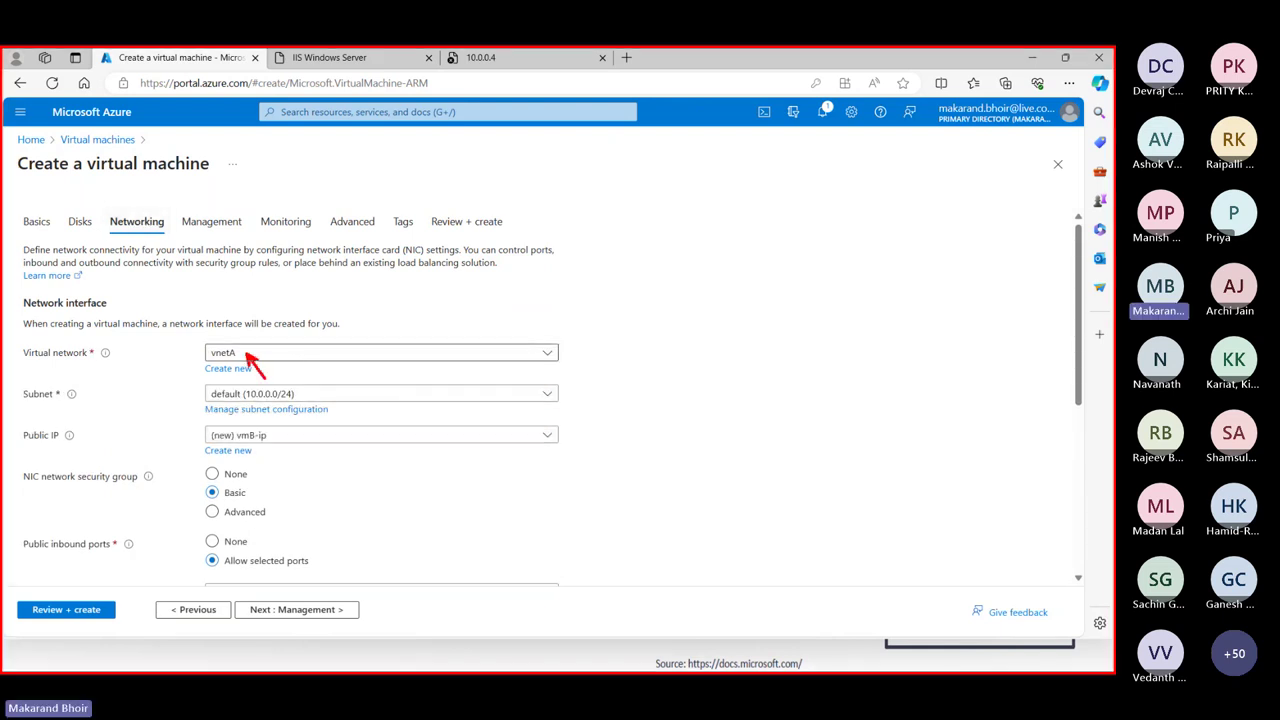
{"action": "left_click", "coordinate": [267, 358]}
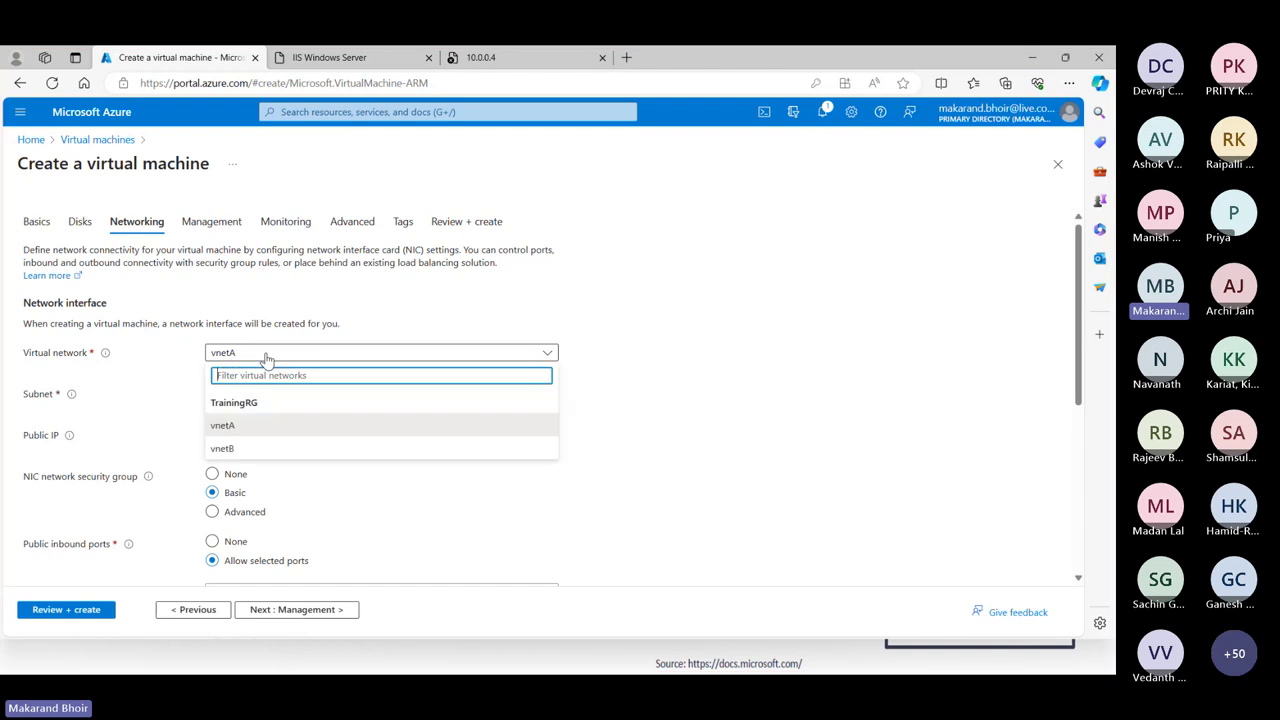
{"action": "left_click", "coordinate": [224, 450]}
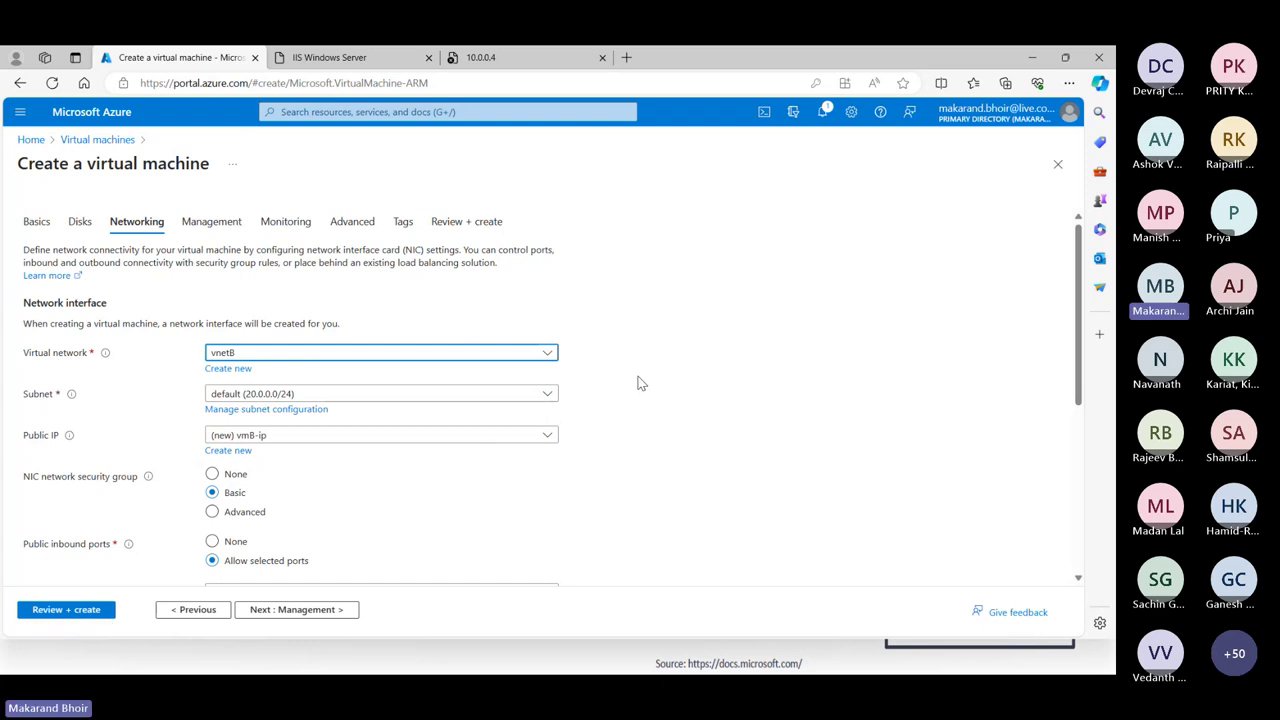
{"action": "scroll", "coordinate": [640, 383], "scroll_direction": "down", "scroll_amount": 1}
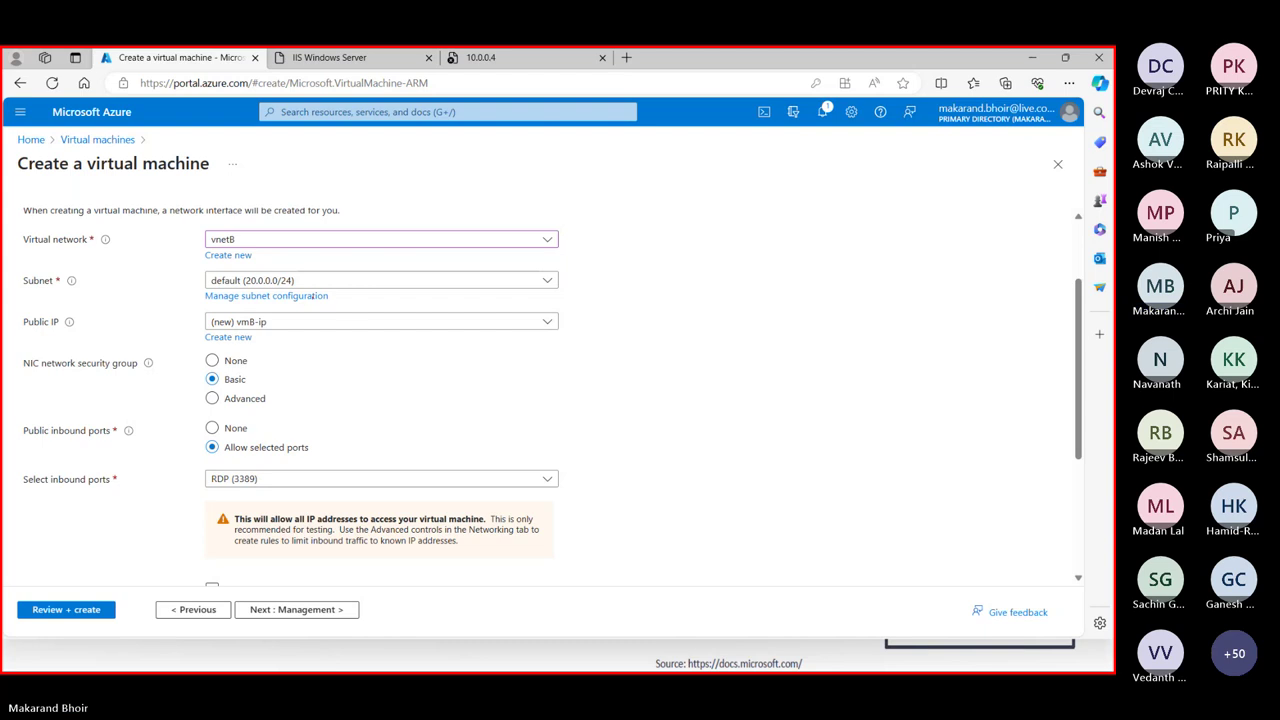
{"action": "left_click_drag", "start_coordinate": [249, 287], "coordinate": [288, 288]}
{"action": "left_click_drag", "start_coordinate": [310, 436], "coordinate": [276, 477]}
{"action": "key", "text": "Escape"}
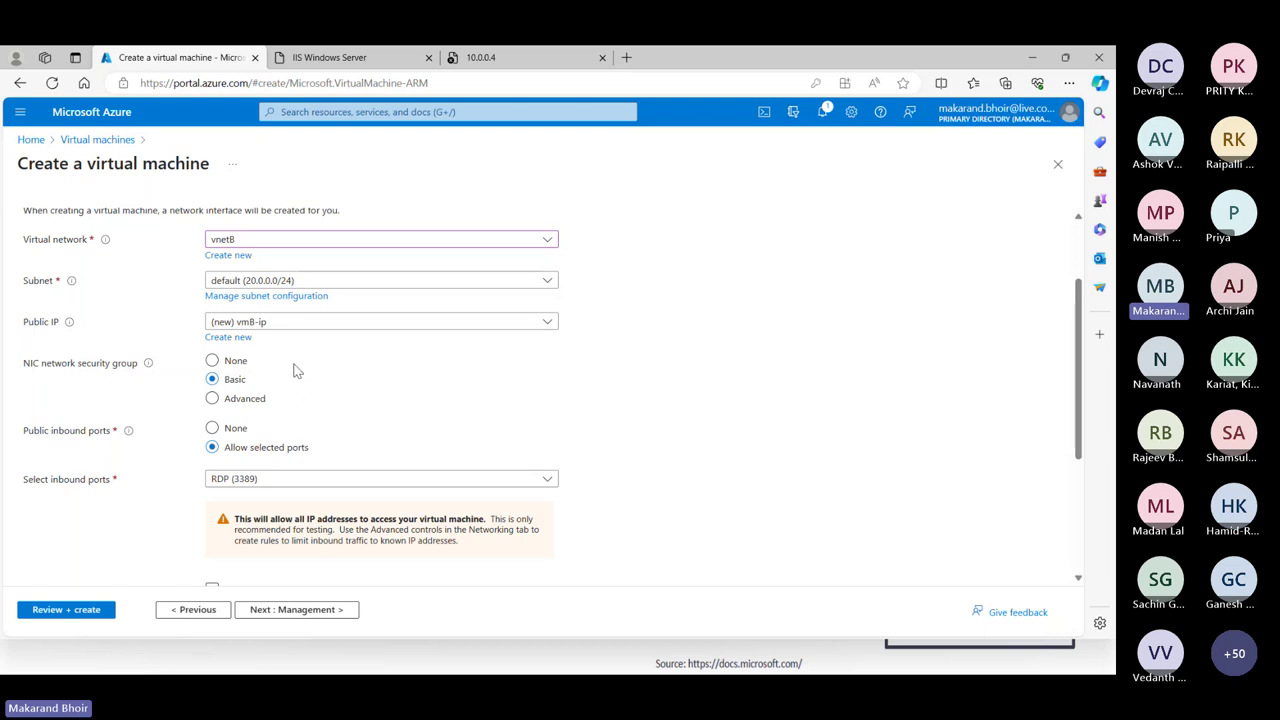
Have the public IP and NIC deleted with the VM, then run Review + create validation
{"action": "scroll", "coordinate": [331, 363], "scroll_direction": "down", "scroll_amount": 3}
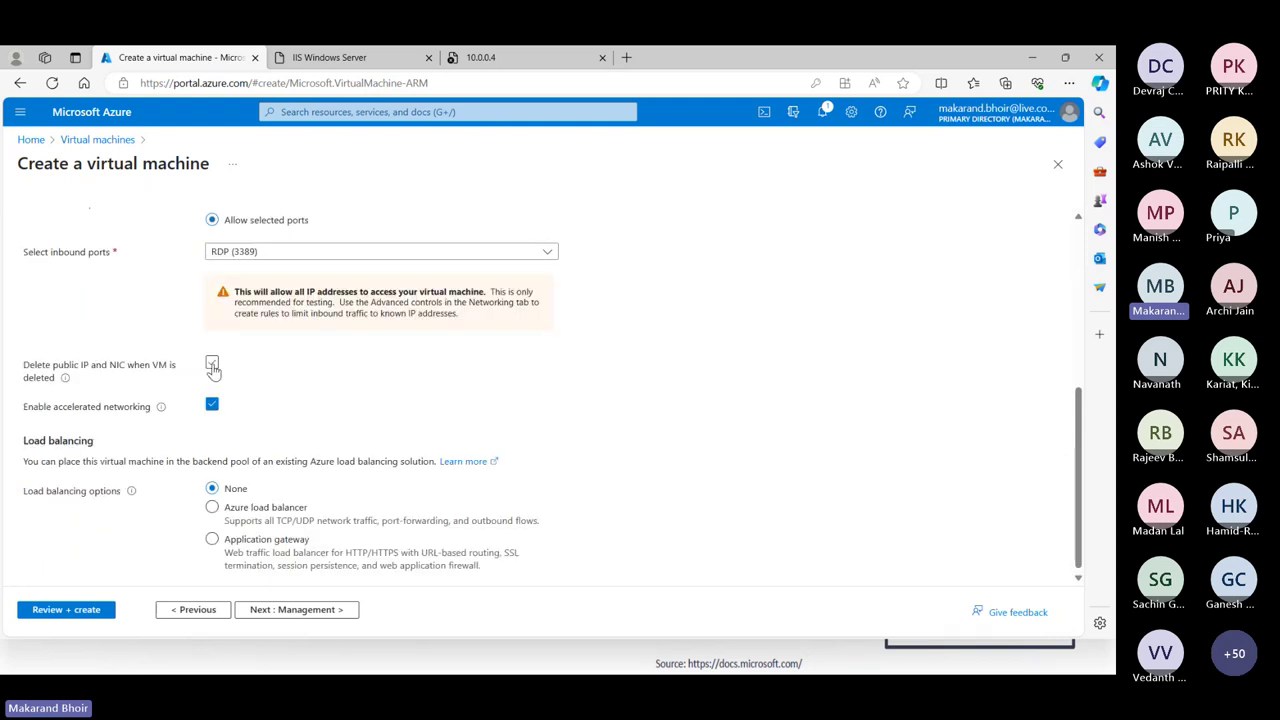
{"action": "left_click", "coordinate": [212, 367]}
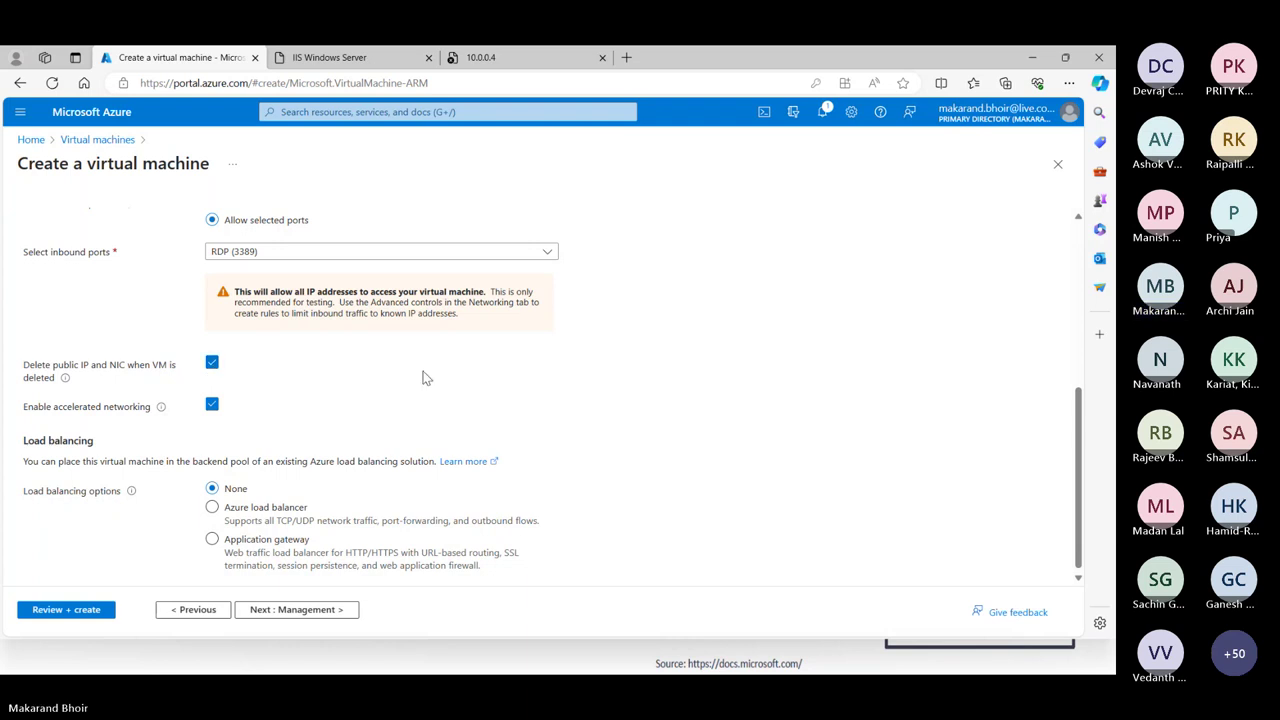
{"action": "scroll", "coordinate": [423, 377], "scroll_direction": "up", "scroll_amount": 10}
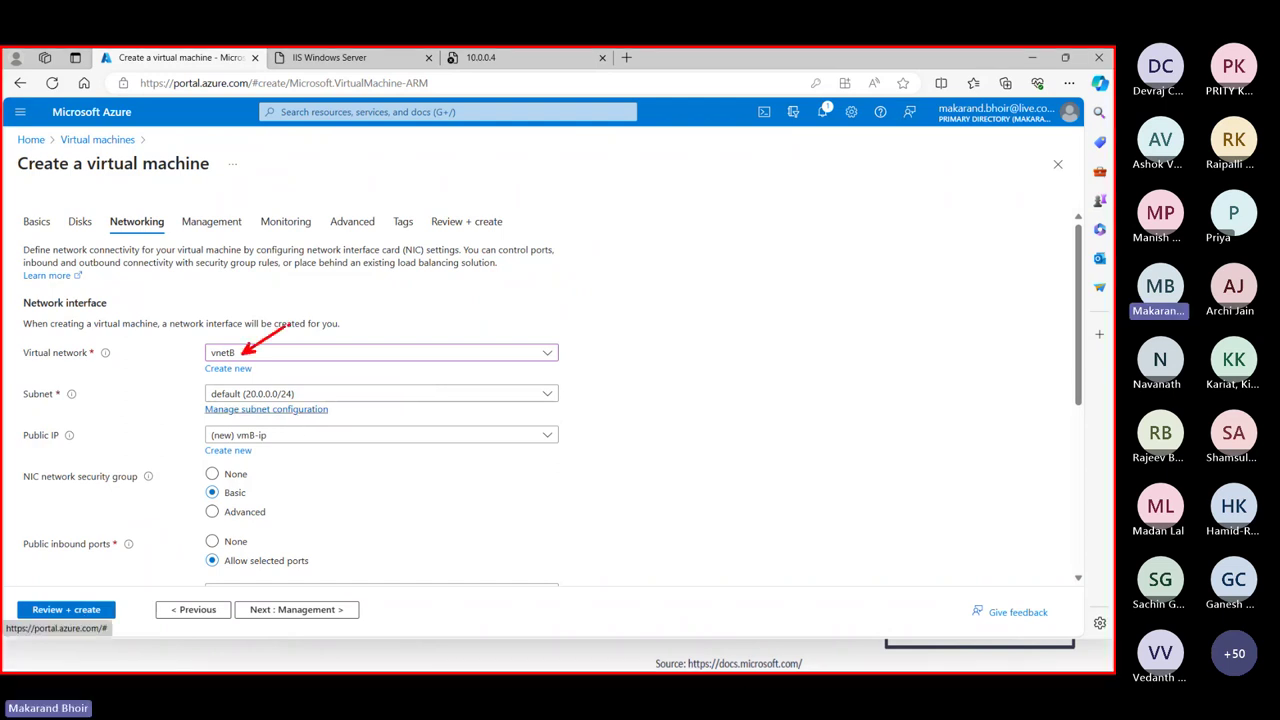
{"action": "left_click", "coordinate": [466, 223]}
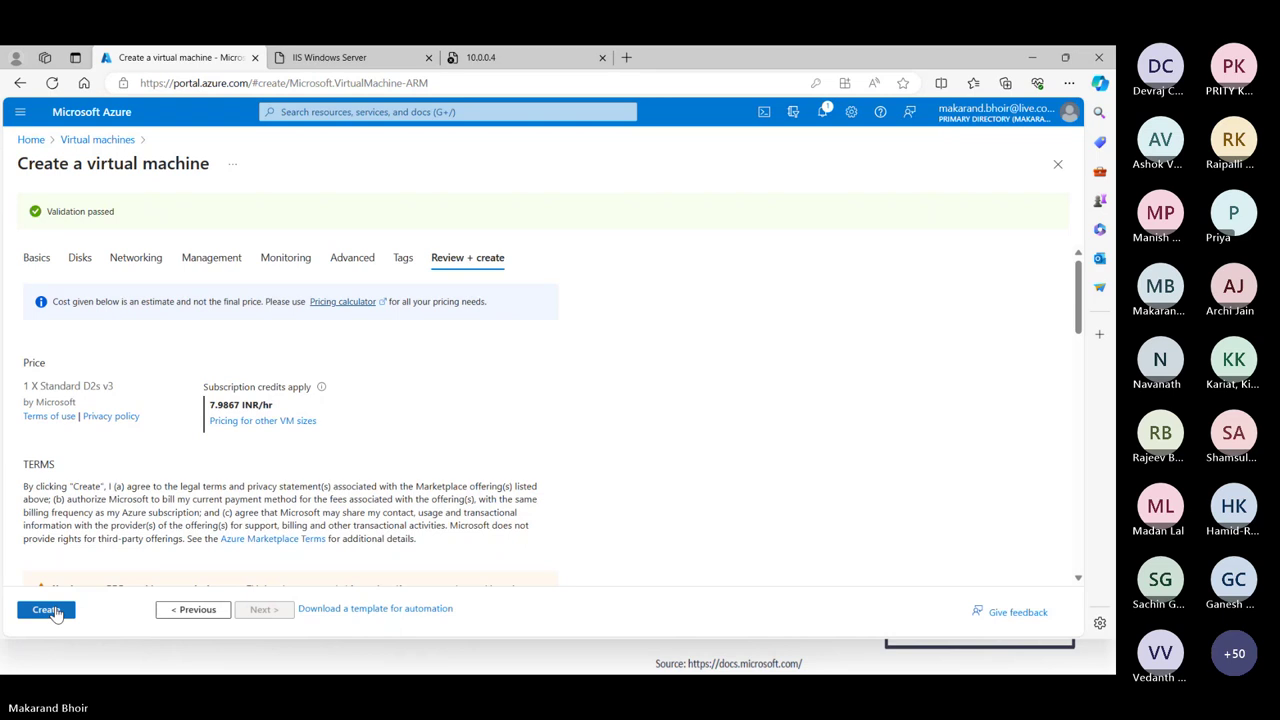
Deploy vmB and bring the Teams meeting window to the front
{"action": "left_click", "coordinate": [54, 612]}
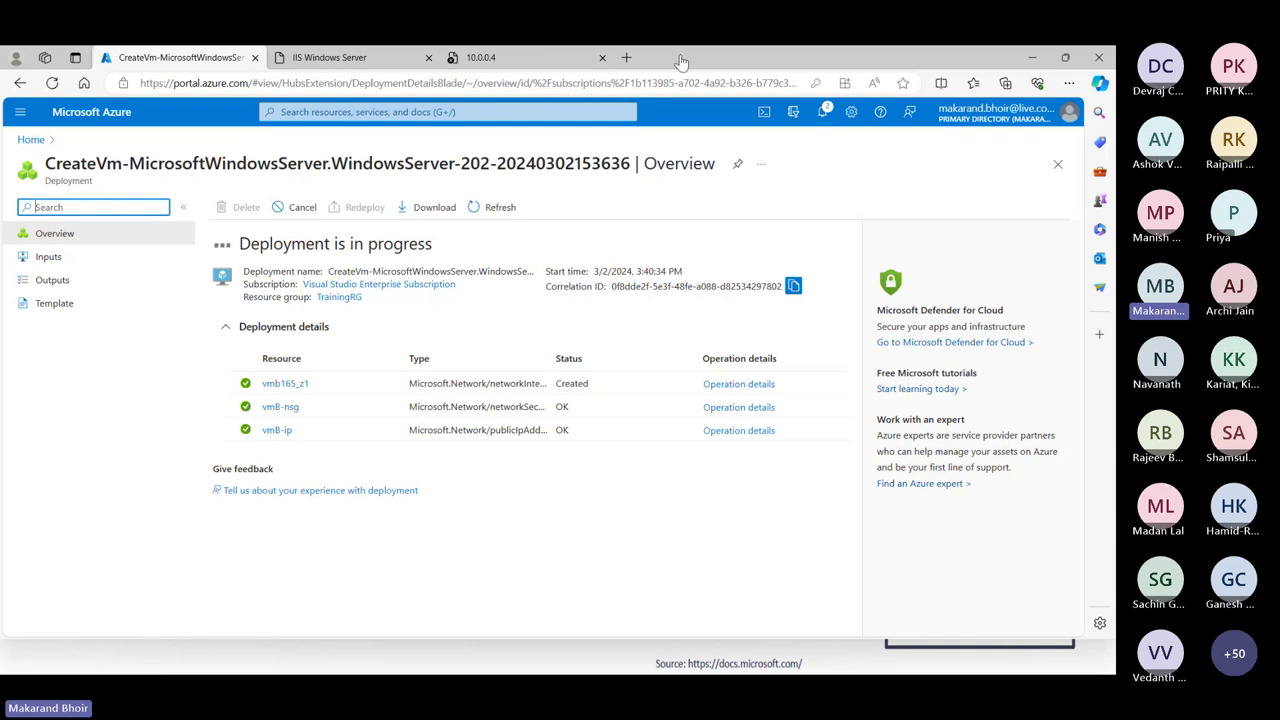
{"action": "key", "text": "alt+Tab"}
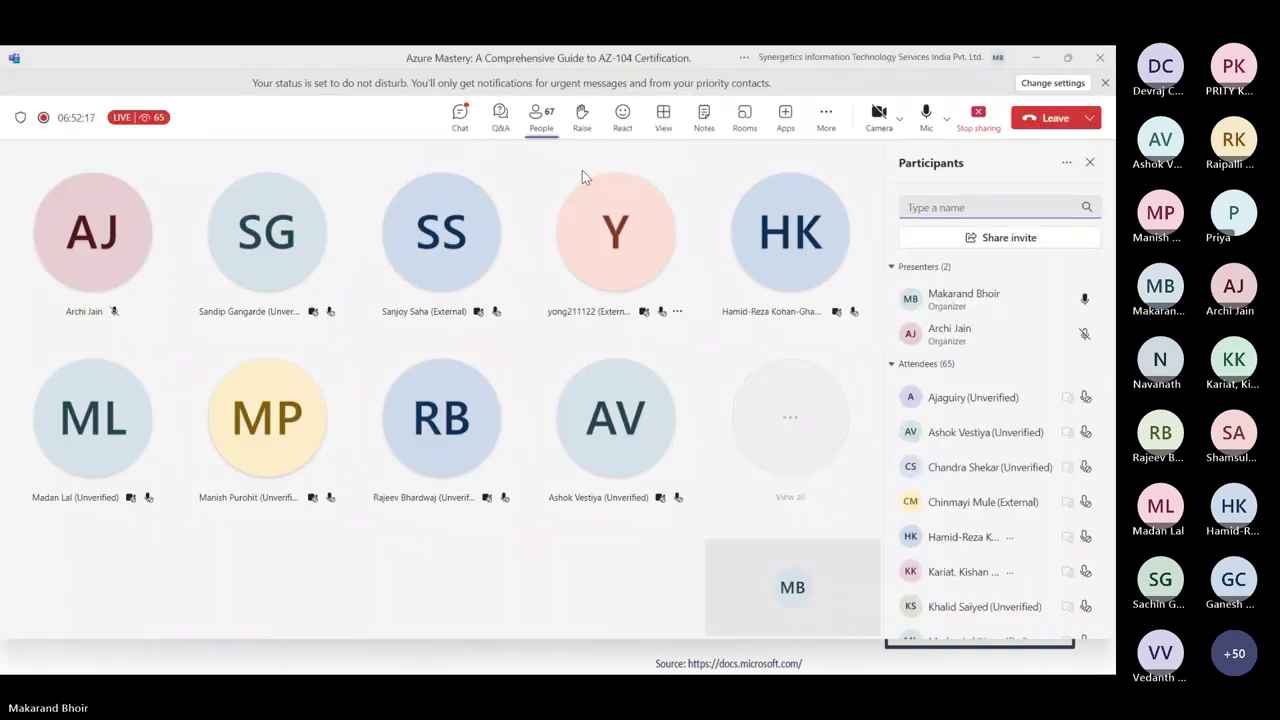
Open the meeting chat and scroll through the messages to the latest Bastion host question
{"action": "left_click", "coordinate": [460, 118]}
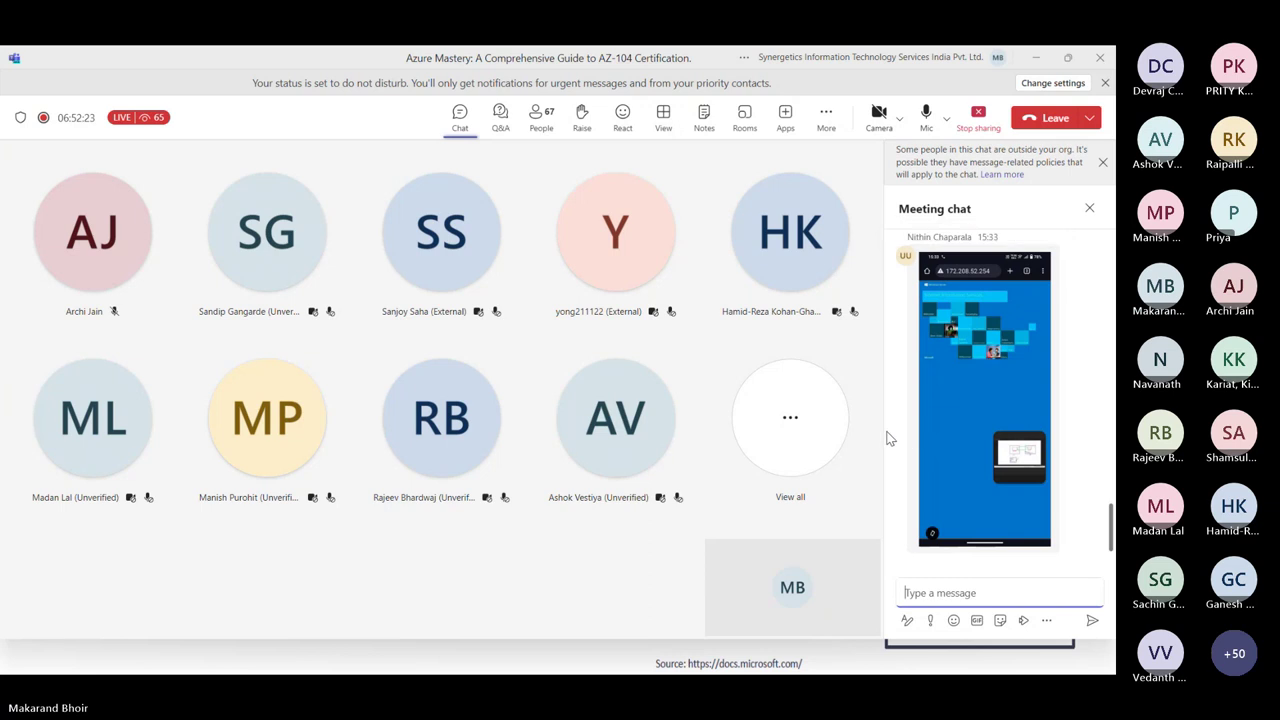
{"action": "scroll", "coordinate": [953, 438], "scroll_direction": "up", "scroll_amount": 1}
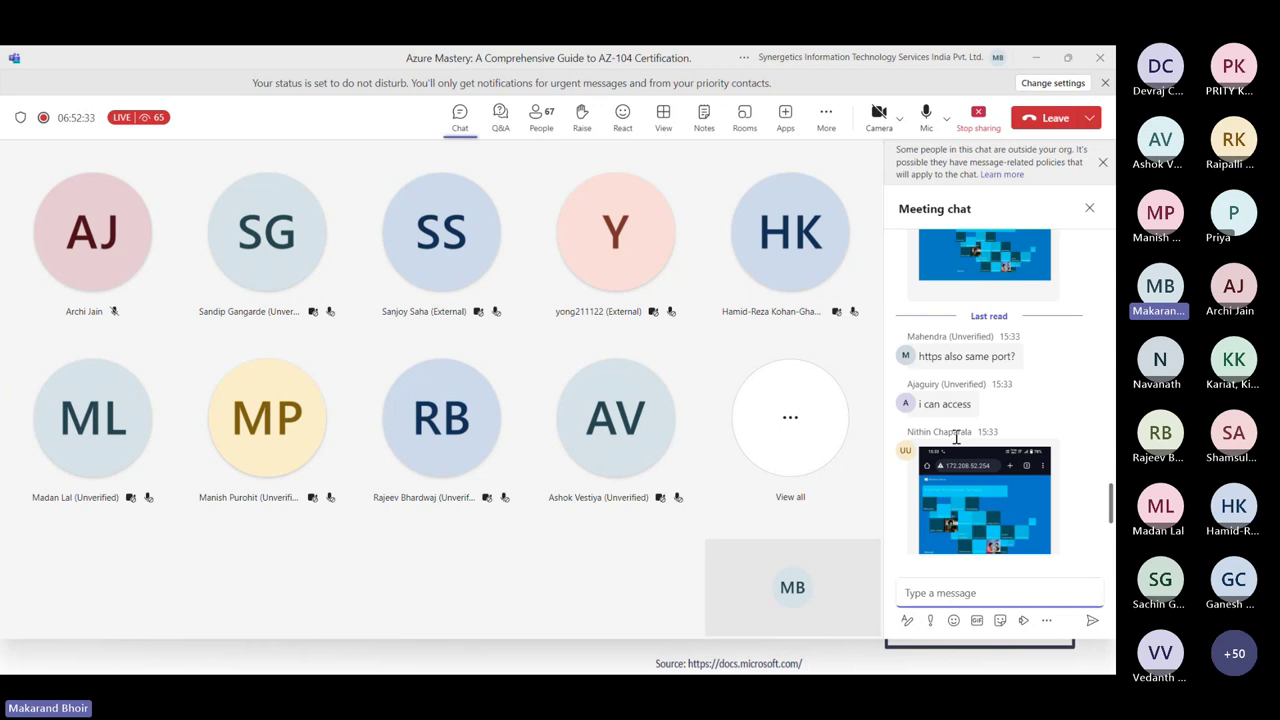
{"action": "scroll", "coordinate": [956, 437], "scroll_direction": "up", "scroll_amount": 1}
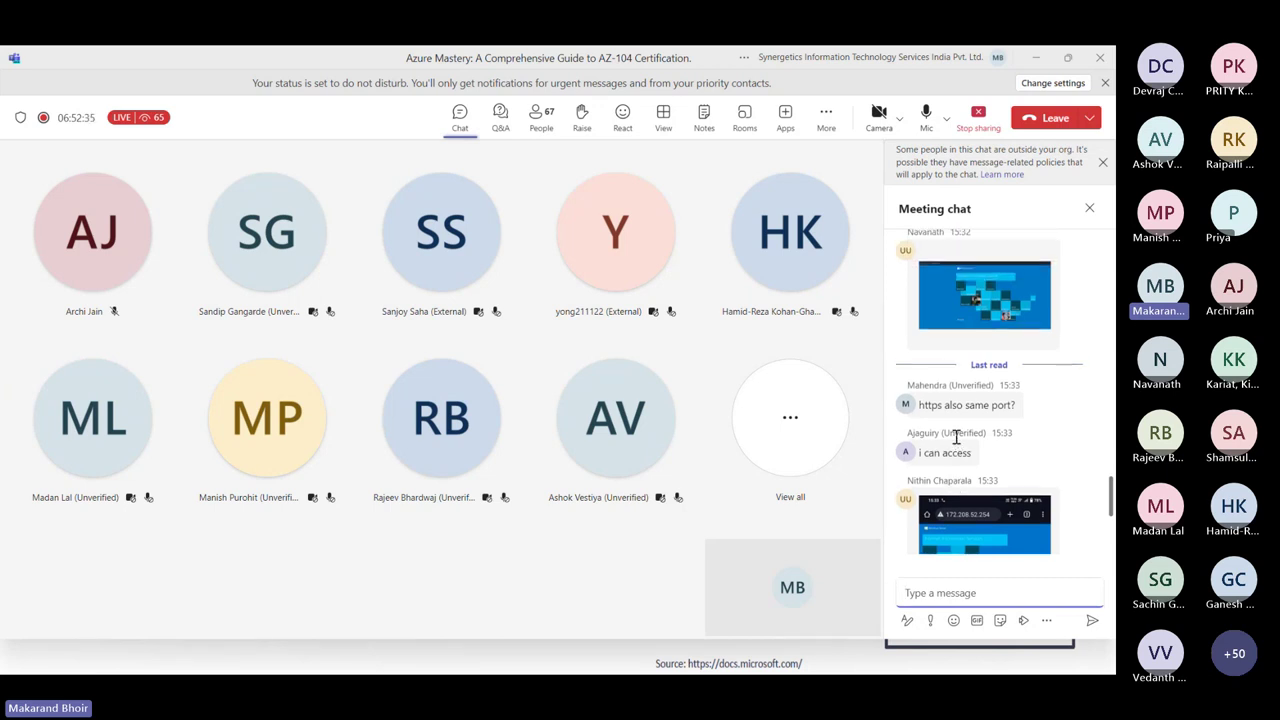
{"action": "scroll", "coordinate": [956, 437], "scroll_direction": "up", "scroll_amount": 3}
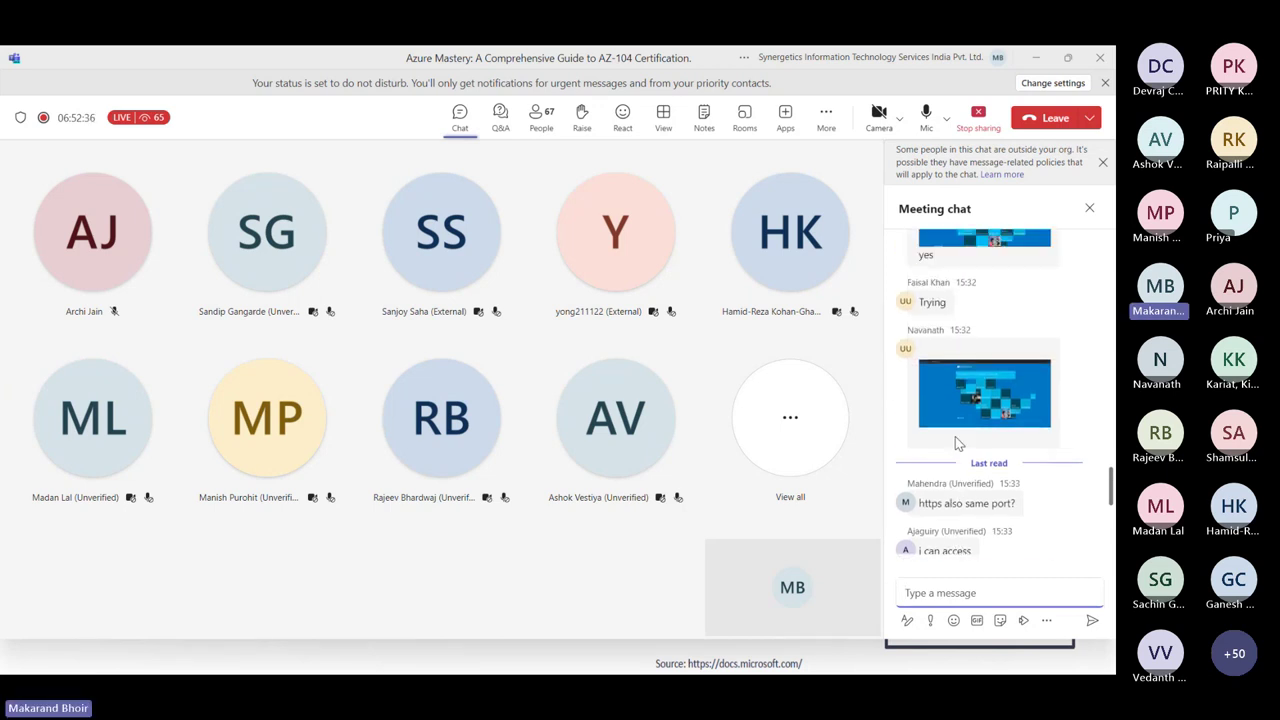
{"action": "scroll", "coordinate": [955, 436], "scroll_direction": "up", "scroll_amount": 4}
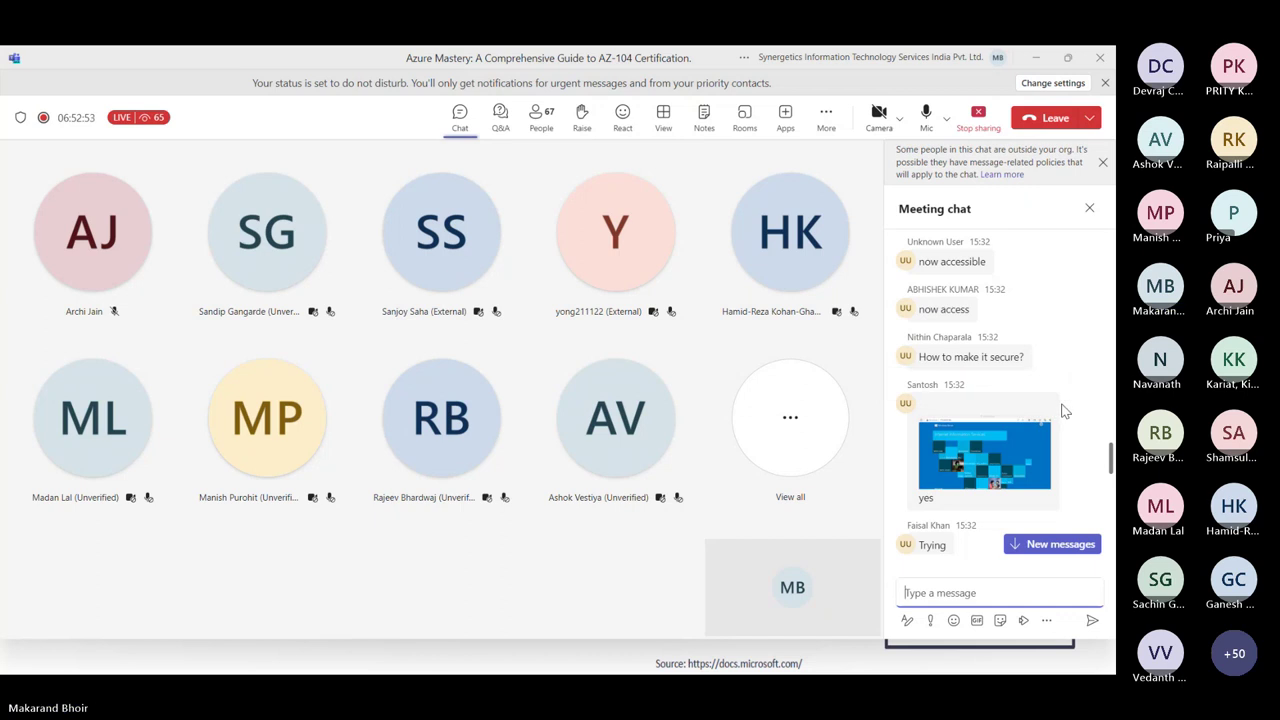
{"action": "scroll", "coordinate": [1063, 417], "scroll_direction": "up", "scroll_amount": 1}
{"action": "scroll", "coordinate": [1064, 420], "scroll_direction": "up", "scroll_amount": 1}
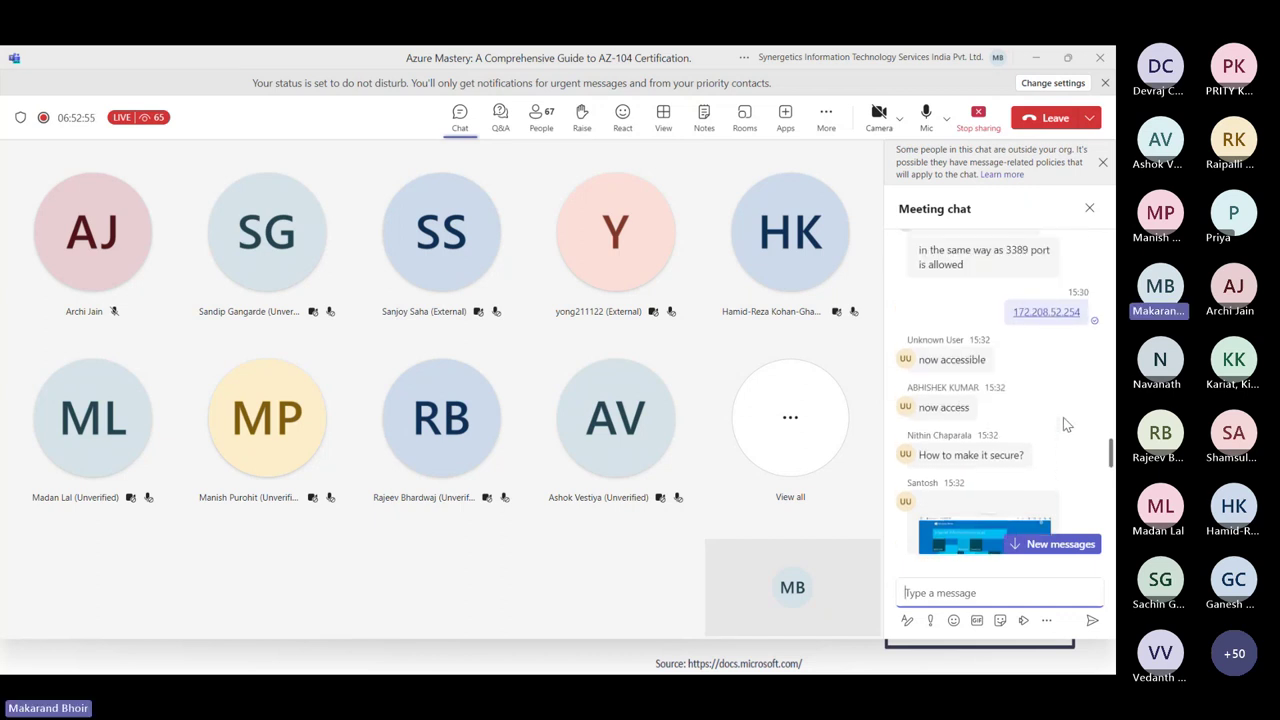
{"action": "scroll", "coordinate": [1063, 417], "scroll_direction": "up", "scroll_amount": 2}
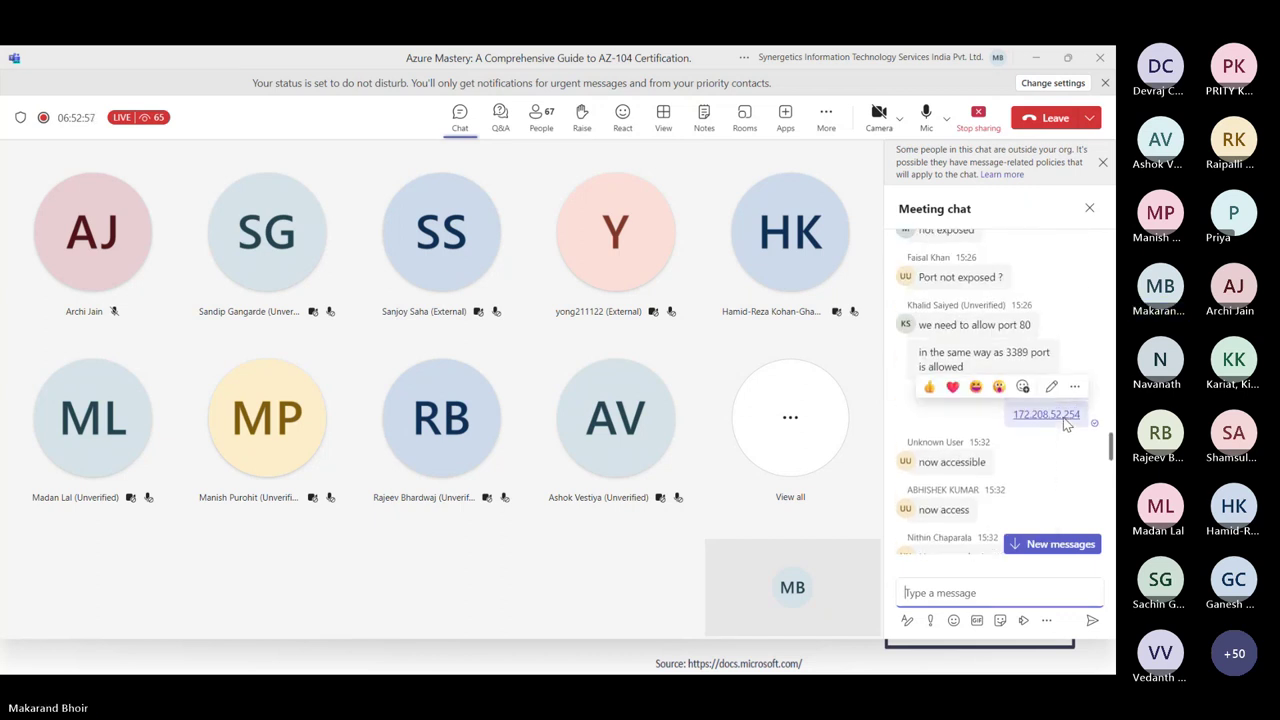
{"action": "scroll", "coordinate": [1065, 423], "scroll_direction": "up", "scroll_amount": 3}
{"action": "scroll", "coordinate": [1065, 423], "scroll_direction": "down", "scroll_amount": 10}
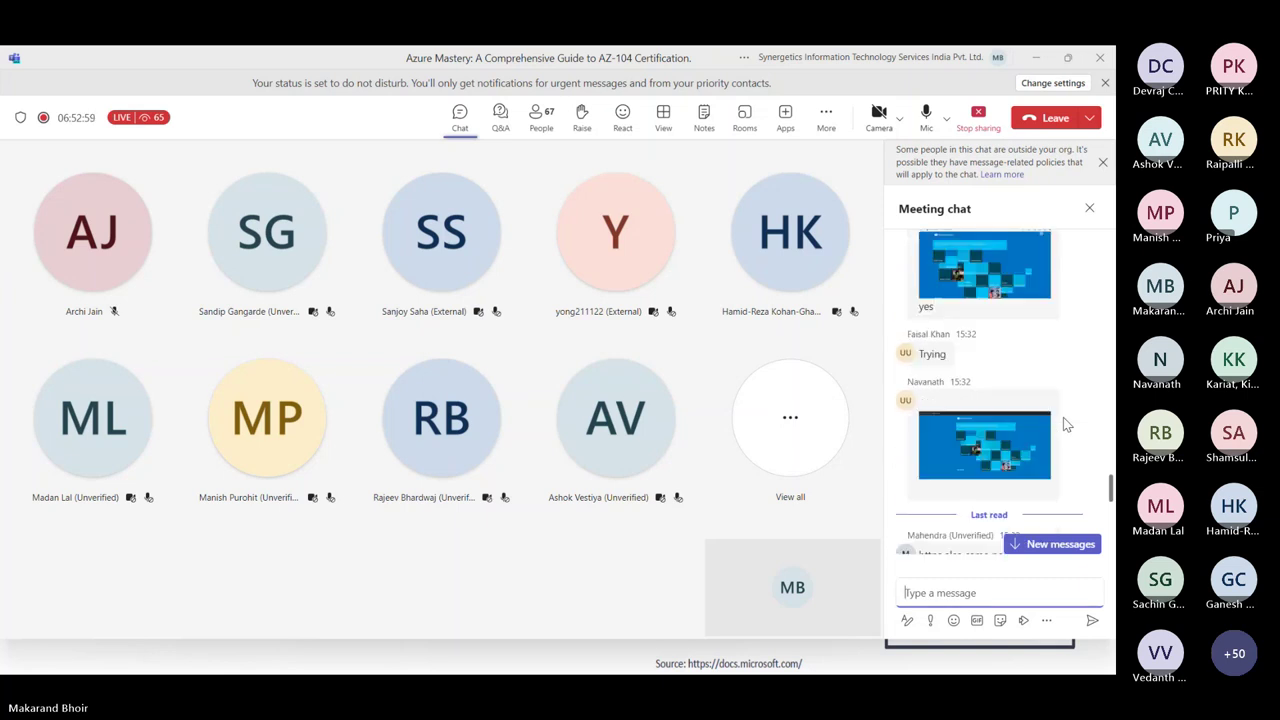
{"action": "scroll", "coordinate": [1063, 417], "scroll_direction": "down", "scroll_amount": 5}
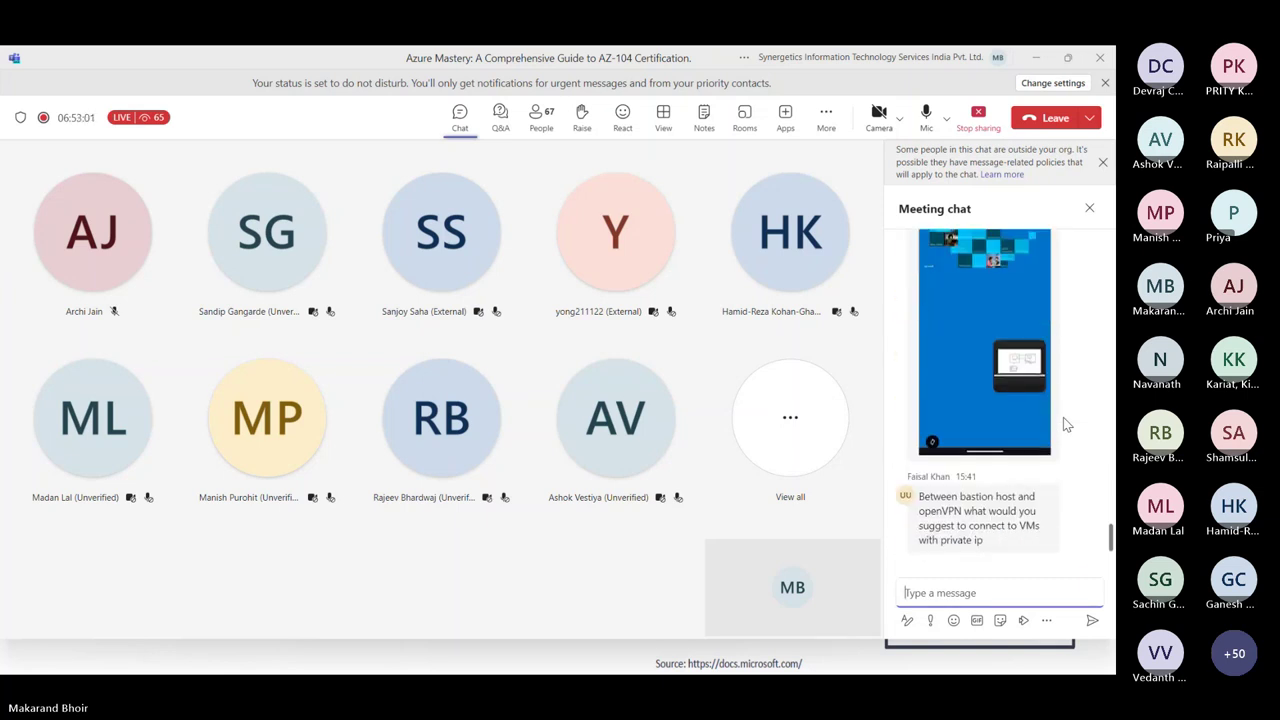
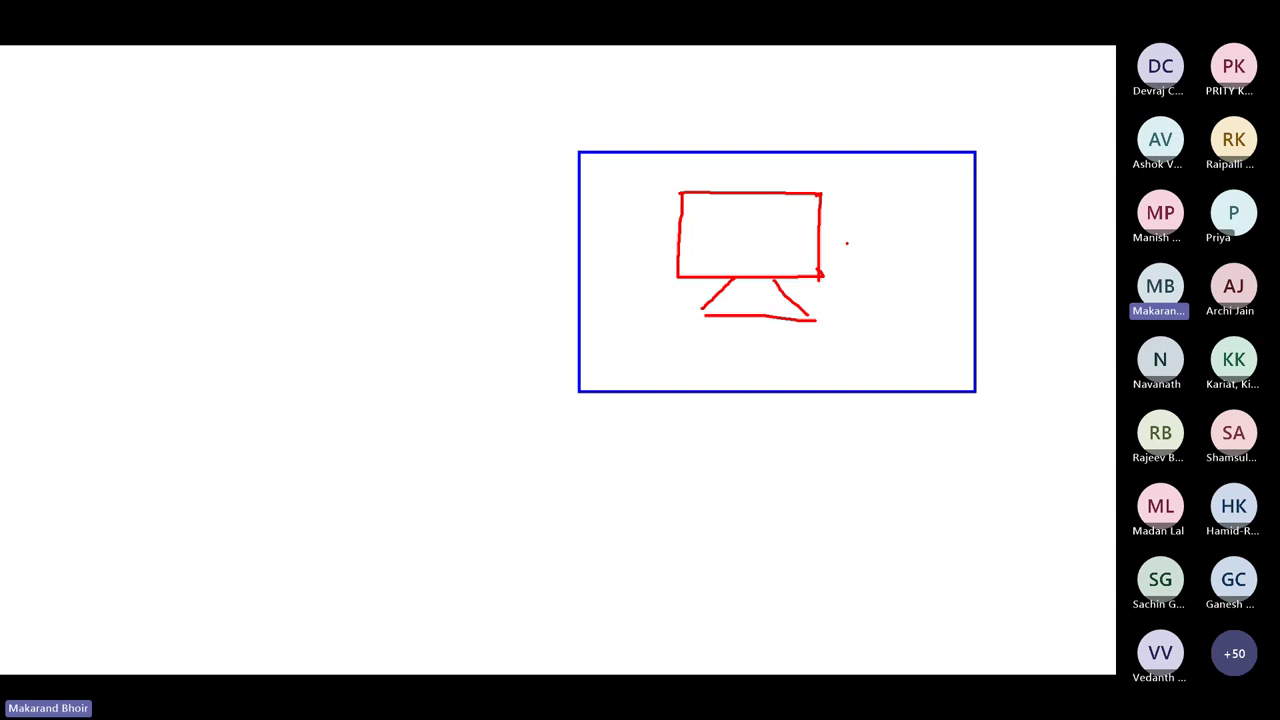
Add the text label 'private ip' to the right of the red monitor drawing
{"action": "left_click", "coordinate": [846, 243]}
{"action": "type", "text": "p"}
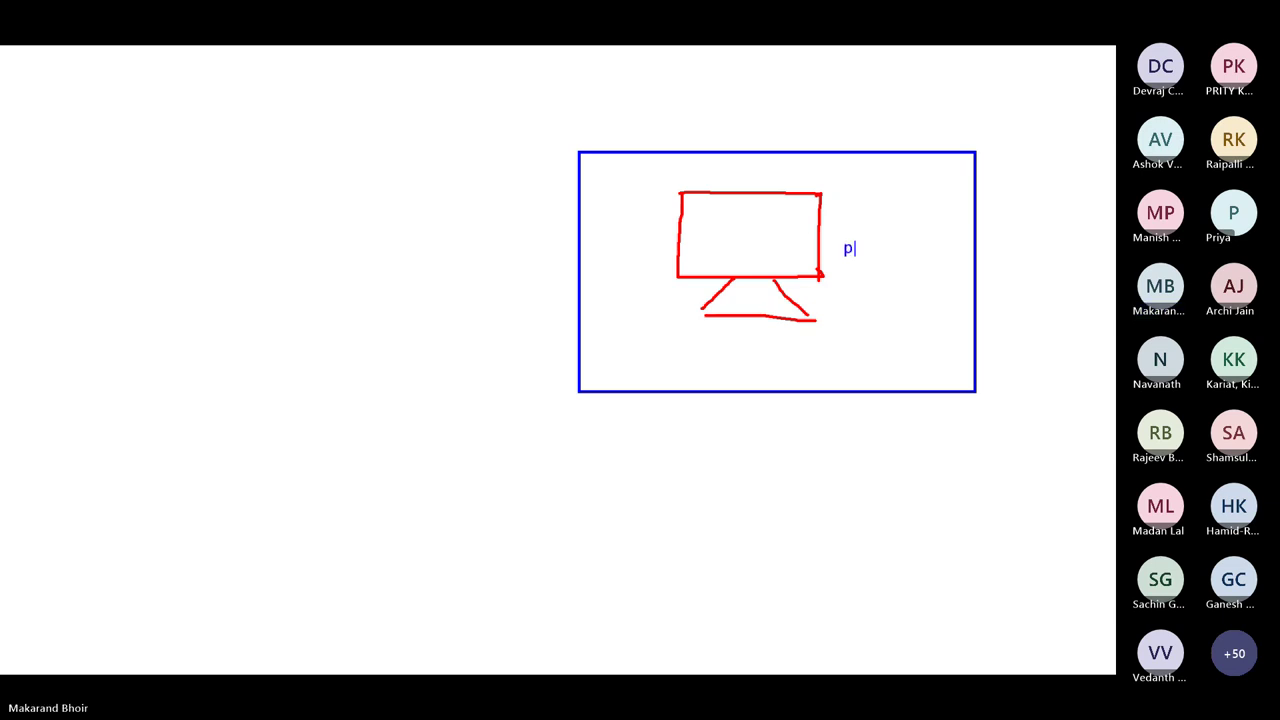
{"action": "type", "text": "rivate ip"}
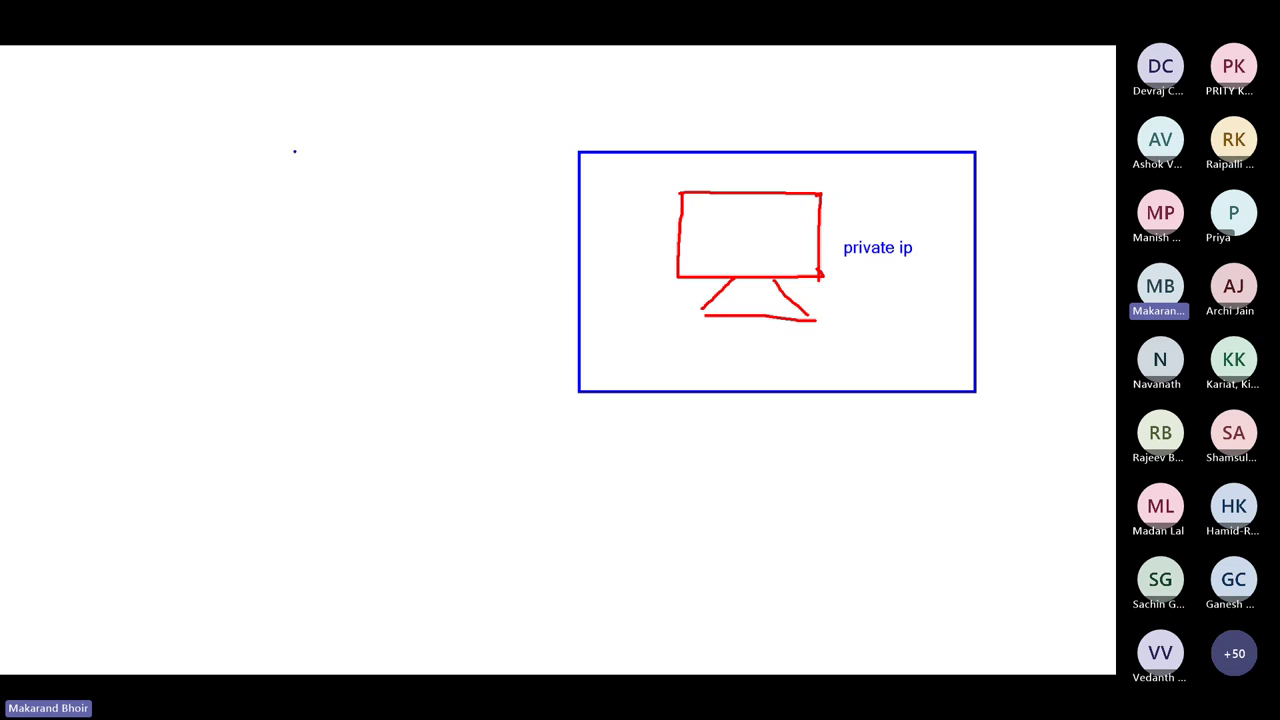
Draw an empty blue box left of the monitor frame and label it 'OnPrem' underneath
{"action": "left_click_drag", "start_coordinate": [285, 145], "coordinate": [461, 287]}
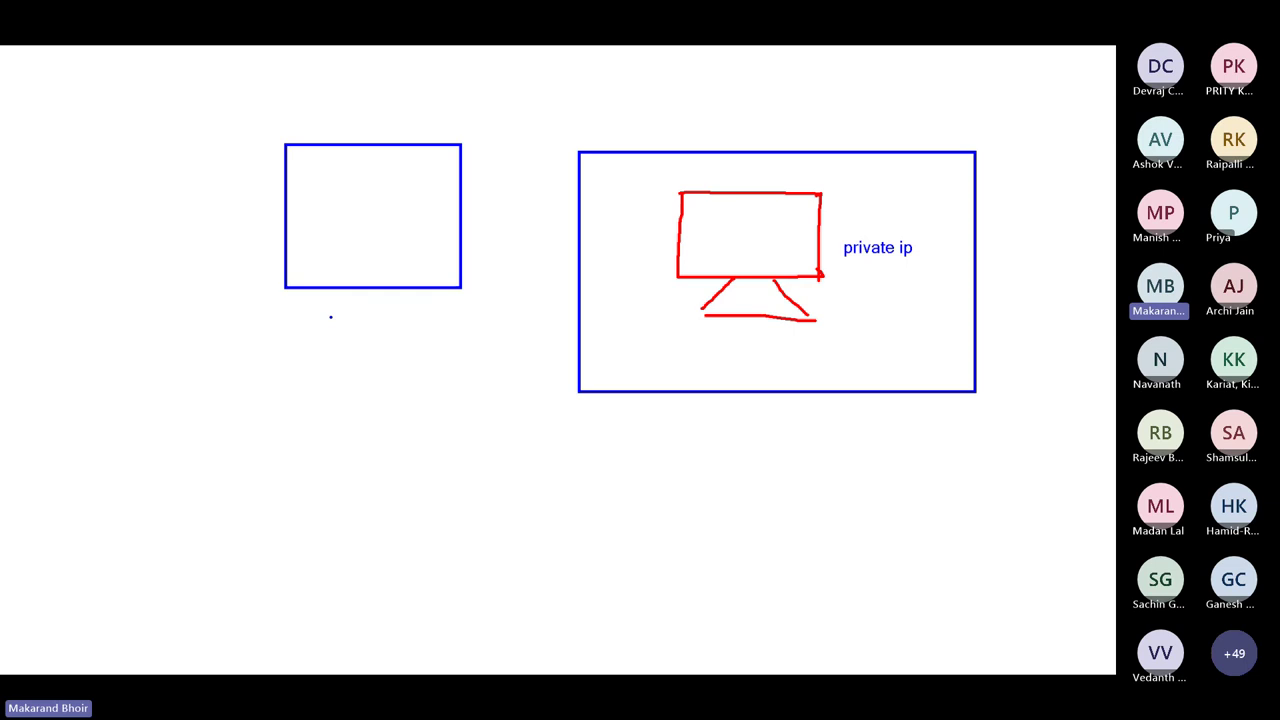
{"action": "left_click", "coordinate": [330, 316]}
{"action": "type", "text": "OnPrem"}
Draw a second blue box below OnPrem and label it 'Personal Laptop' beneath
{"action": "left_click_drag", "start_coordinate": [289, 401], "coordinate": [472, 515]}
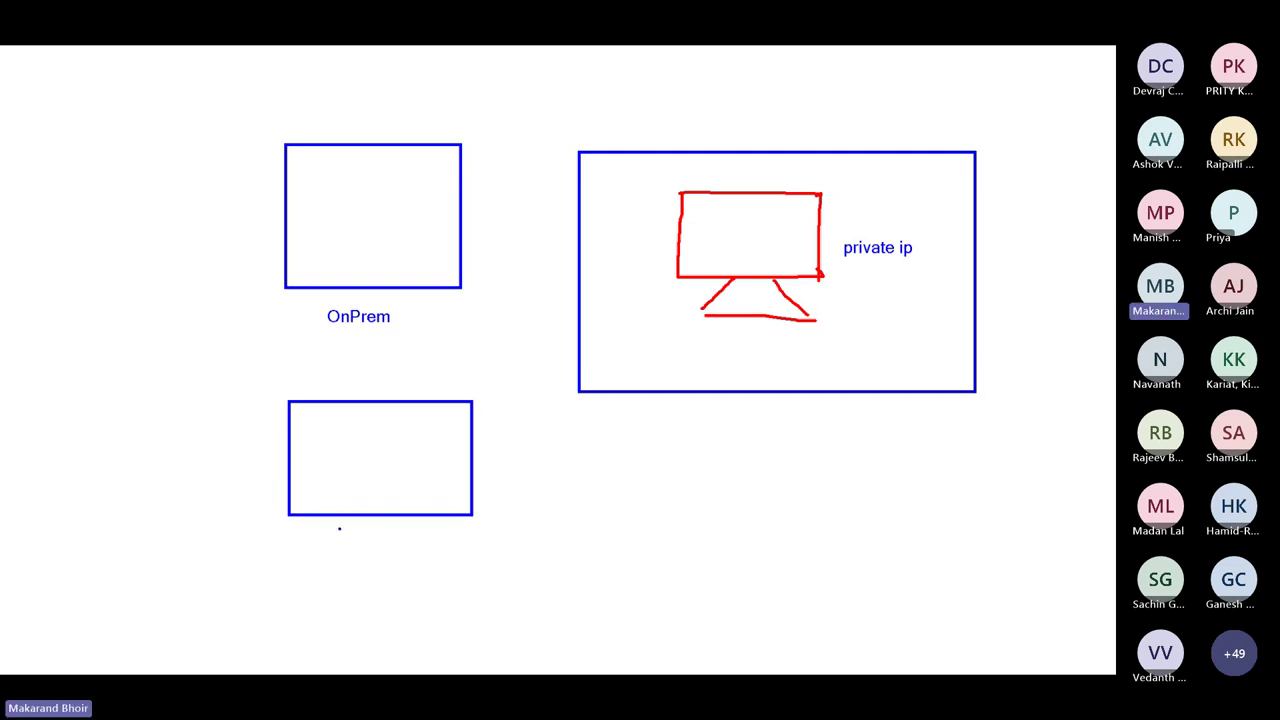
{"action": "left_click", "coordinate": [339, 528]}
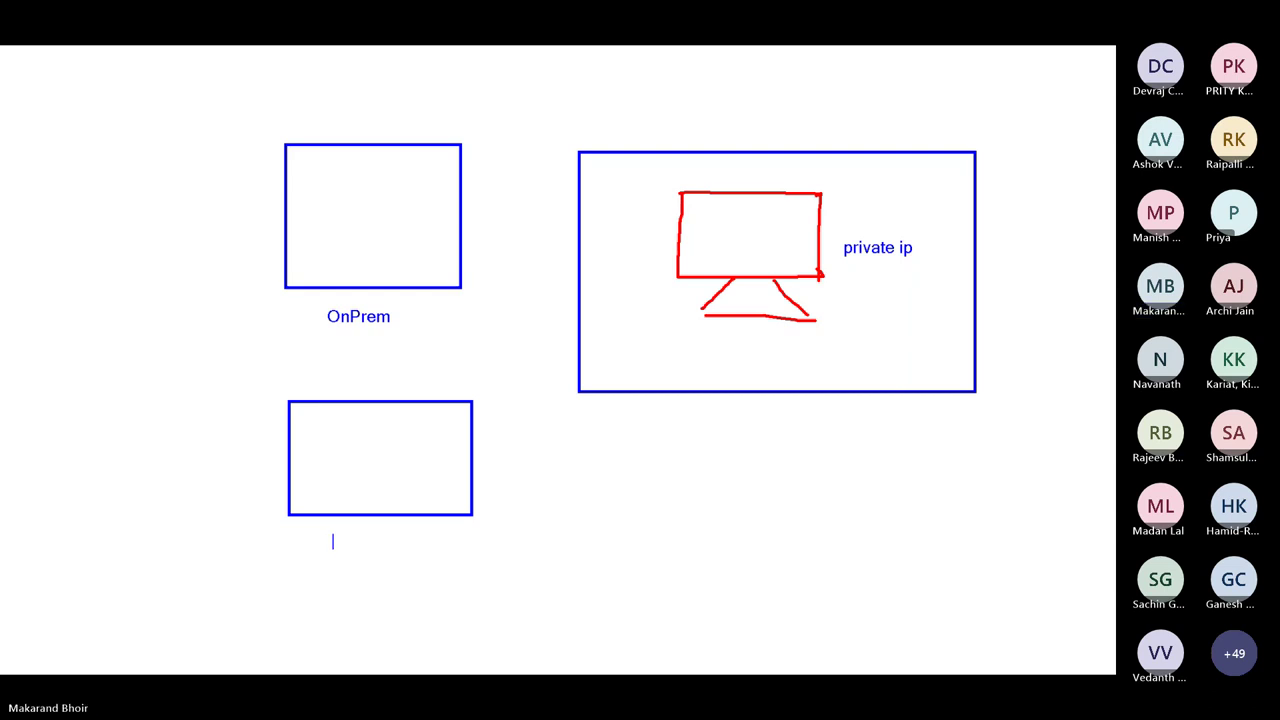
{"action": "type", "text": "Personal L"}
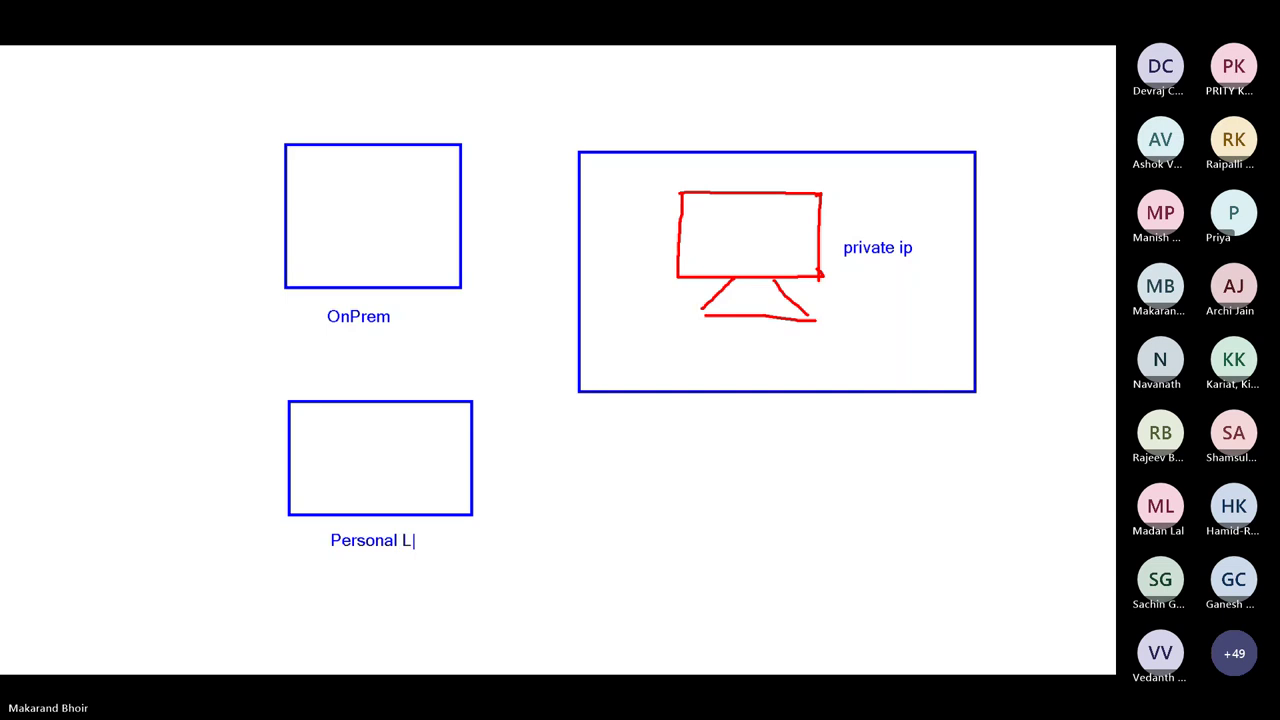
{"action": "type", "text": "aptop"}
Nest a red rectangle inside the OnPrem box holding three small blue boxes
{"action": "left_click_drag", "start_coordinate": [303, 161], "coordinate": [439, 258]}
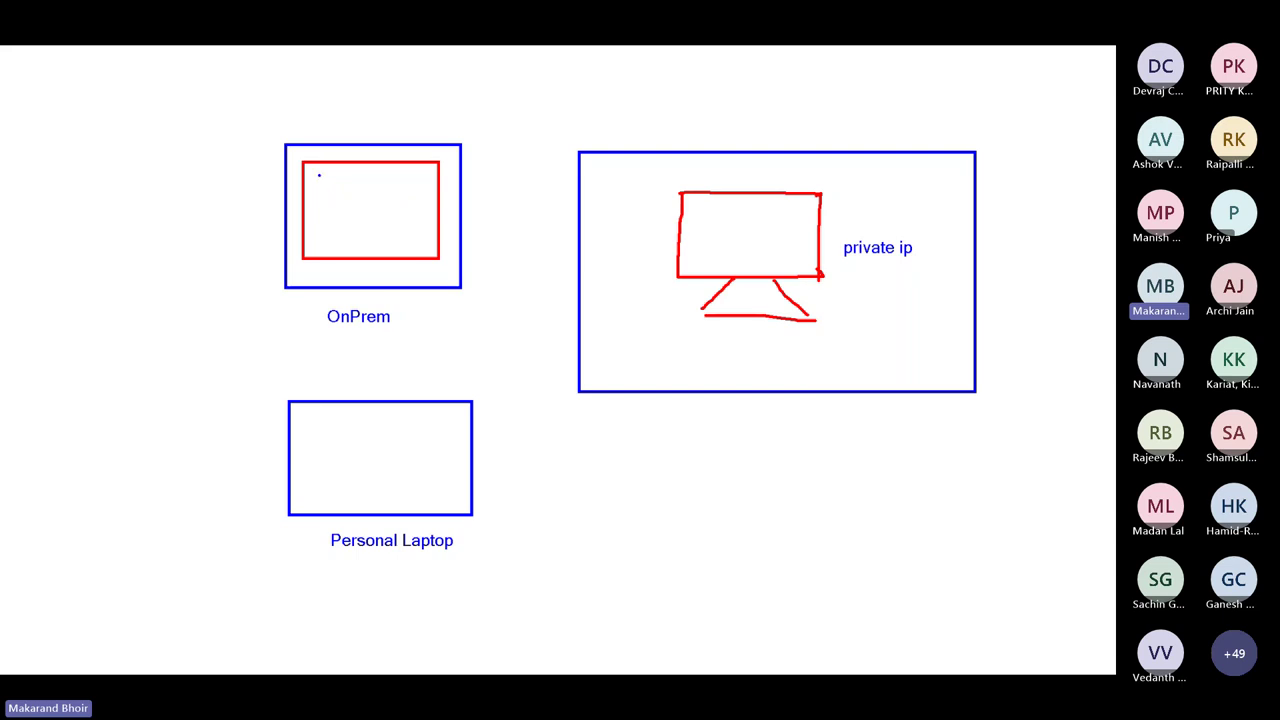
{"action": "mouse_move", "coordinate": [319, 175]}
{"action": "left_mouse_down"}
{"action": "mouse_move", "coordinate": [352, 203]}
{"action": "mouse_move", "coordinate": [401, 192]}
{"action": "mouse_move", "coordinate": [423, 203]}
{"action": "left_mouse_up"}
{"action": "left_click_drag", "start_coordinate": [349, 220], "coordinate": [397, 243]}
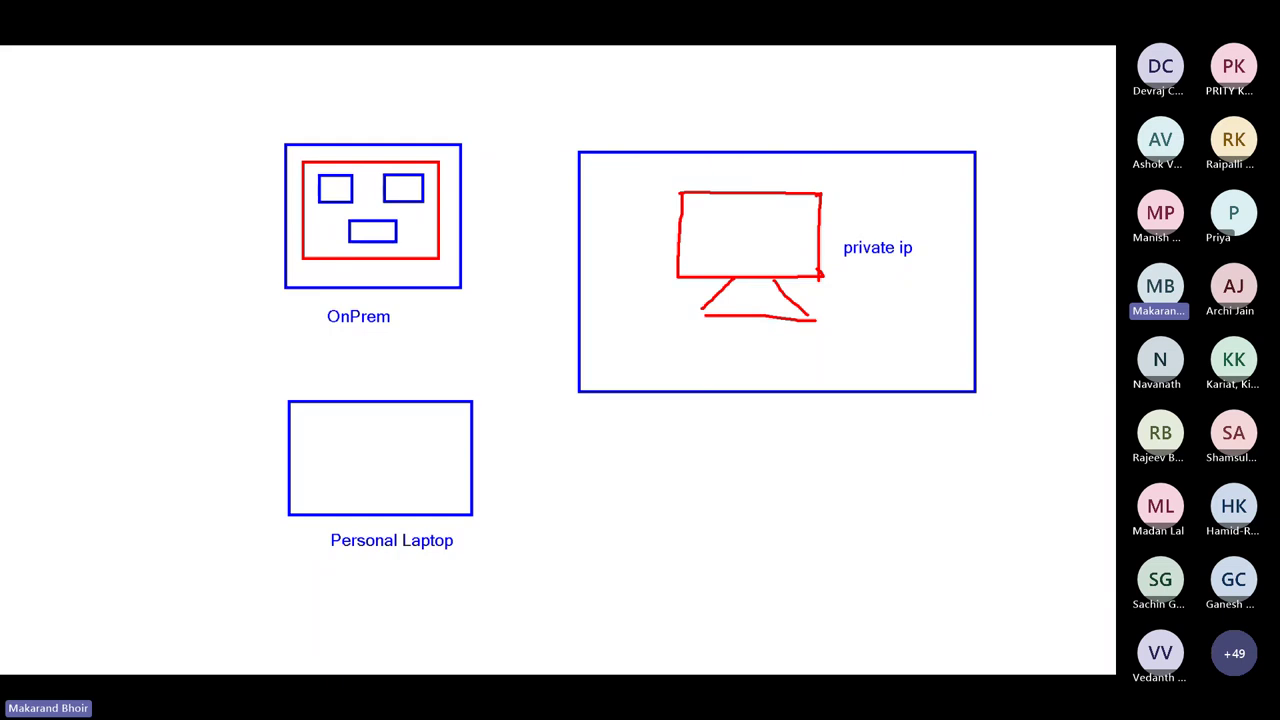
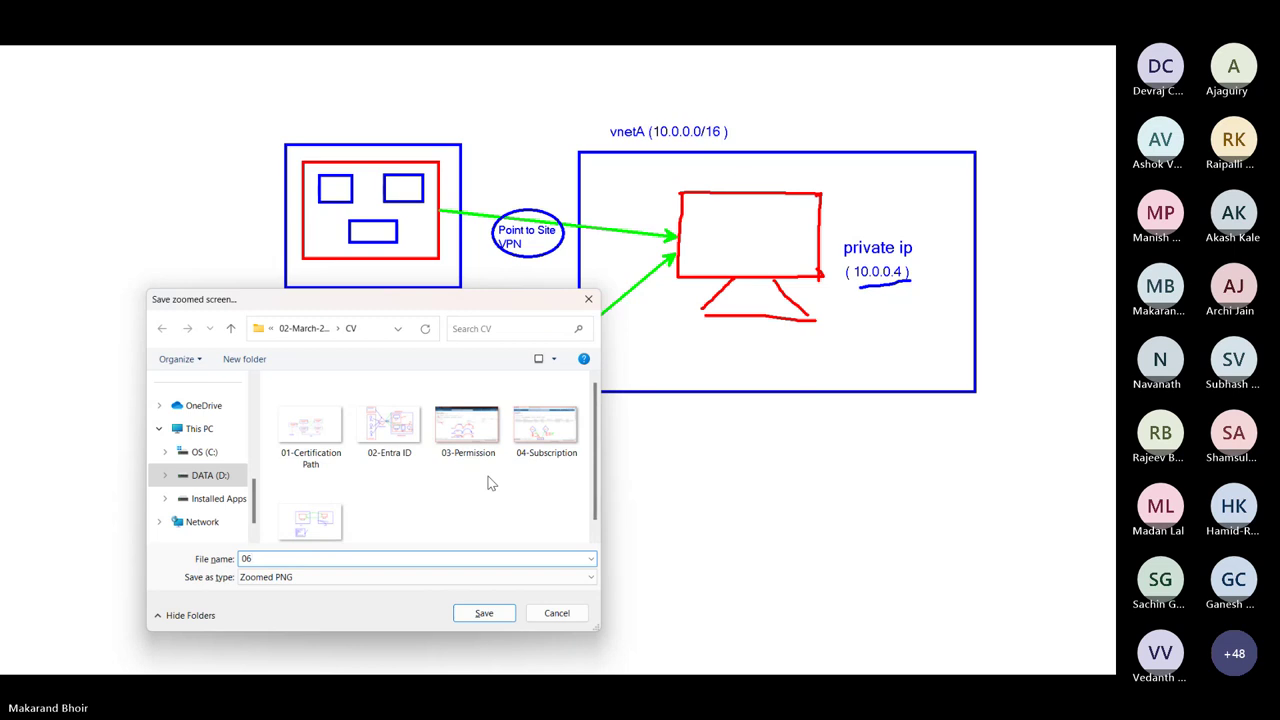
Save the ZoomIt VPN diagram as 06-VPN and exit drawing mode back to the meeting
{"action": "type", "text": "VPN"}
{"action": "key", "text": "Return"}
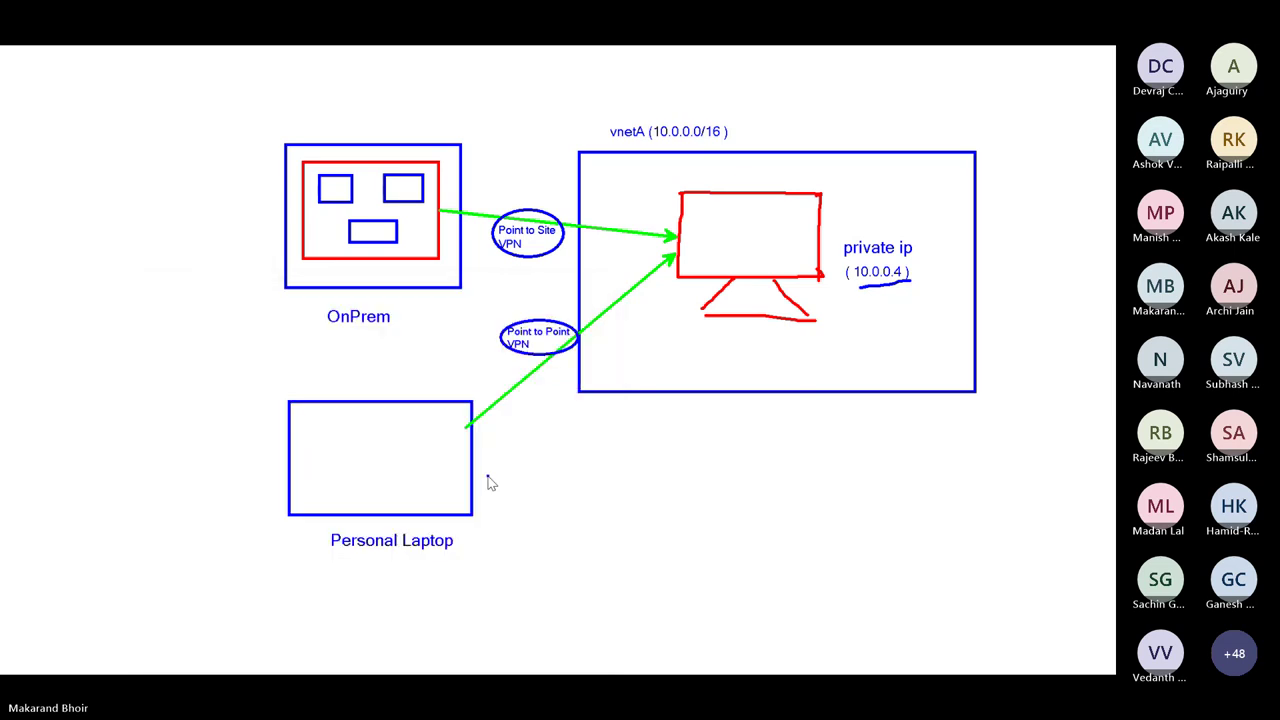
{"action": "key", "text": "Escape"}
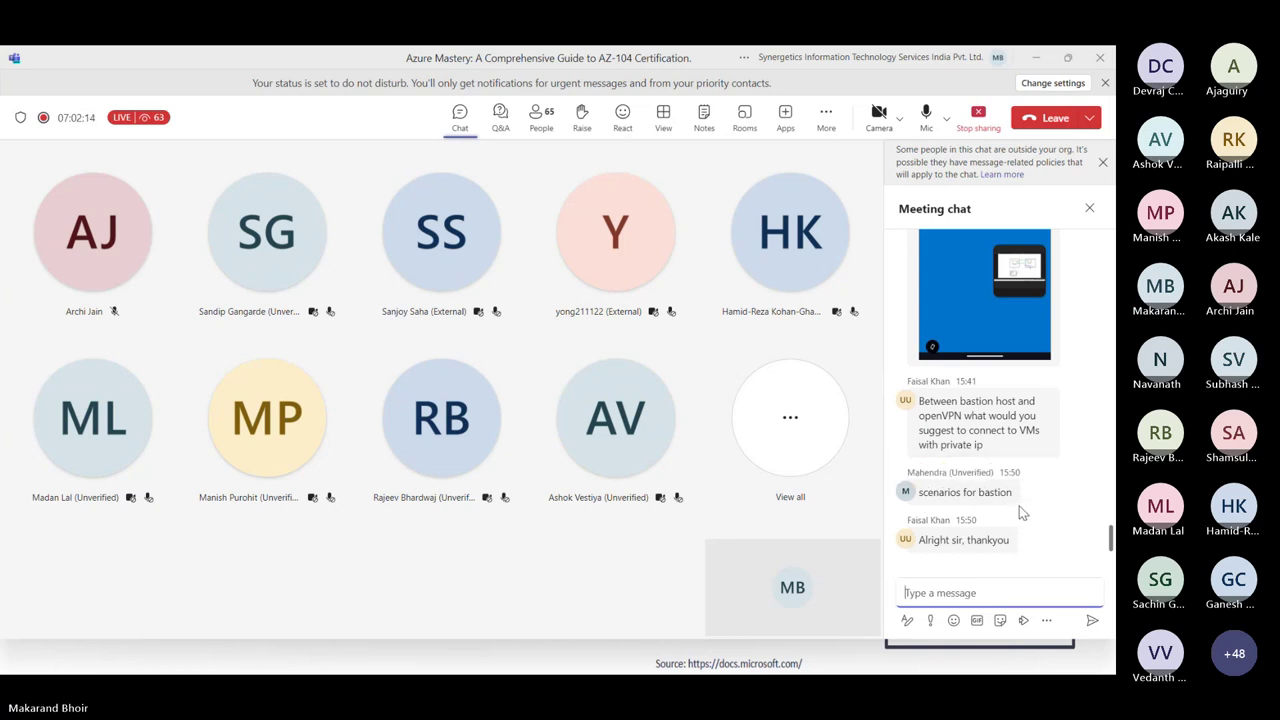
Switch from the Teams meeting to the Azure portal's completed CreateVm deployment page
{"action": "key", "text": "alt+Tab"}
{"action": "key", "text": "alt+Tab"}
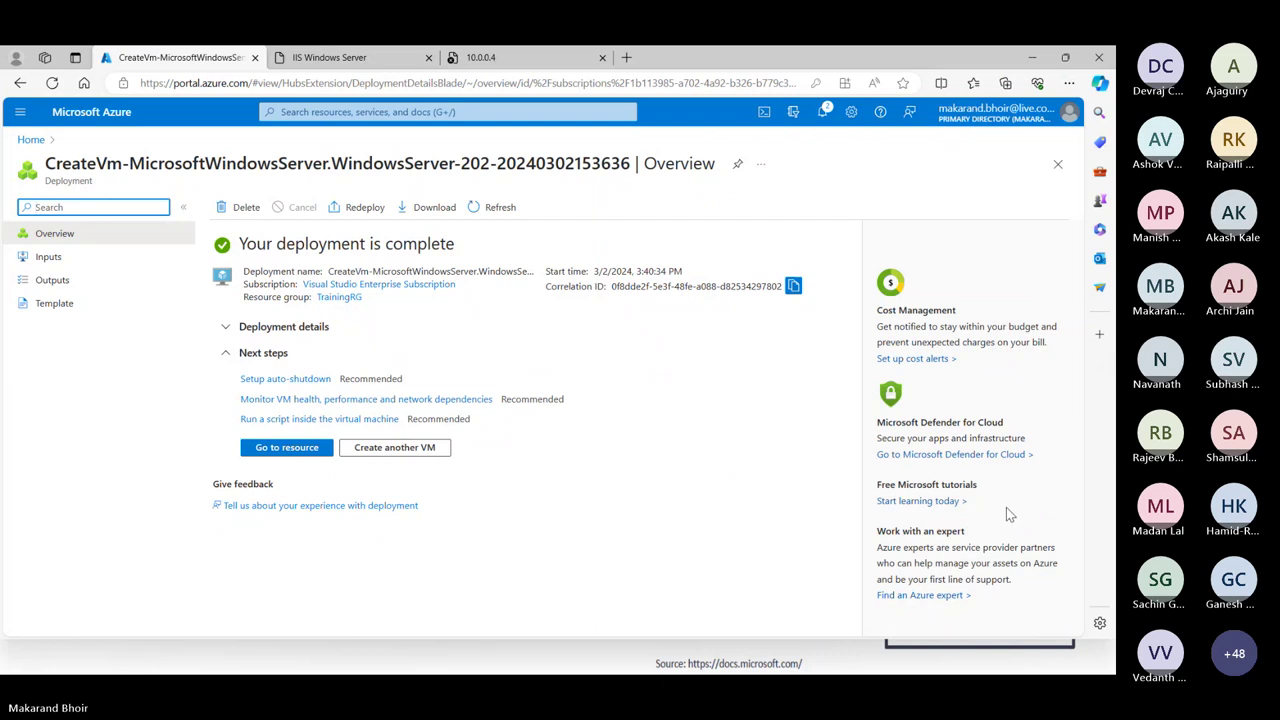
Go to the deployed vmB resource, then search for and open the Virtual machines list
{"action": "left_click", "coordinate": [312, 456]}
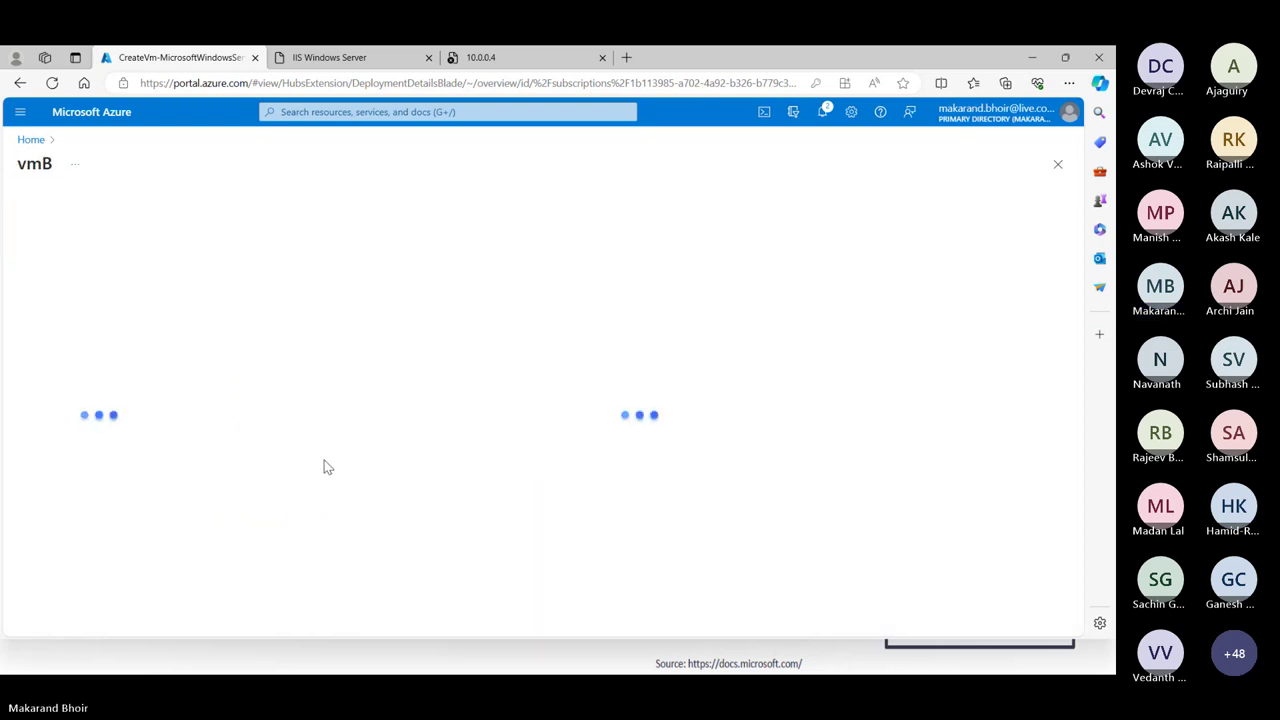
{"action": "left_click", "coordinate": [369, 112]}
{"action": "left_click", "coordinate": [310, 337]}
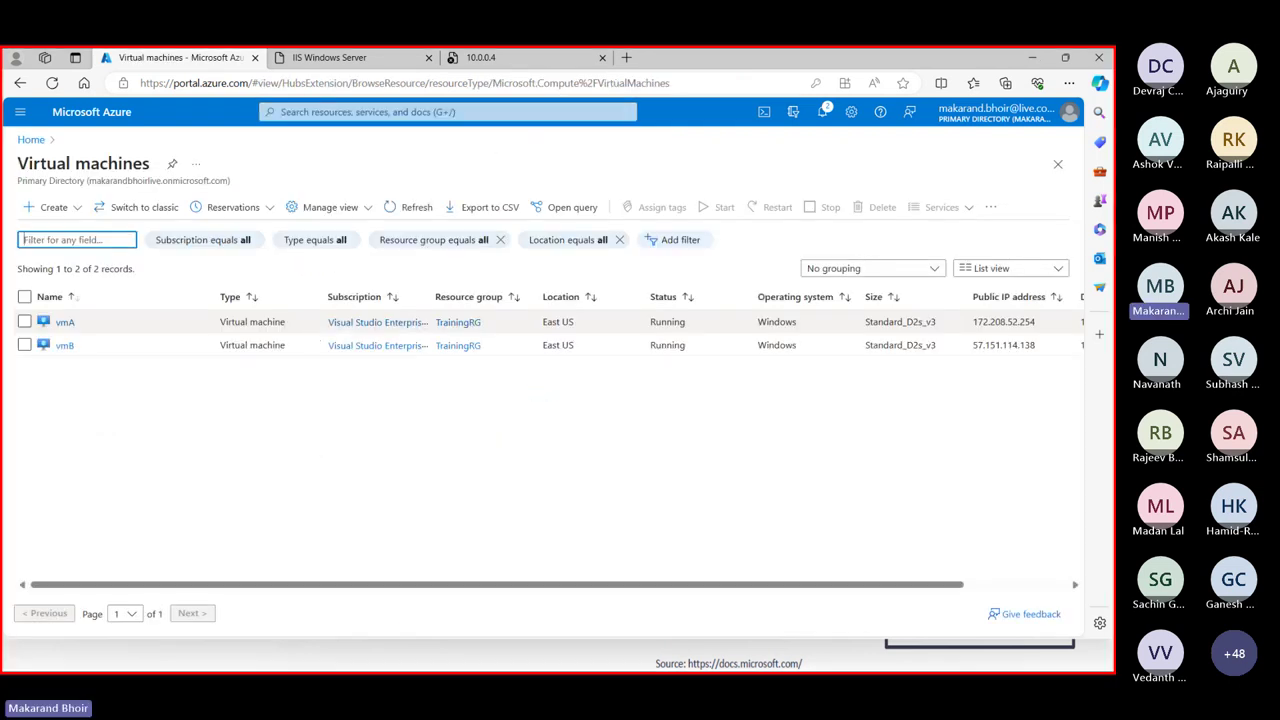
Draw ZoomIt arrows pointing at vmA and vmB, then clear the annotations
{"action": "left_click_drag", "start_coordinate": [90, 325], "coordinate": [119, 286]}
{"action": "left_click_drag", "start_coordinate": [91, 353], "coordinate": [137, 392]}
{"action": "key", "text": "Escape"}
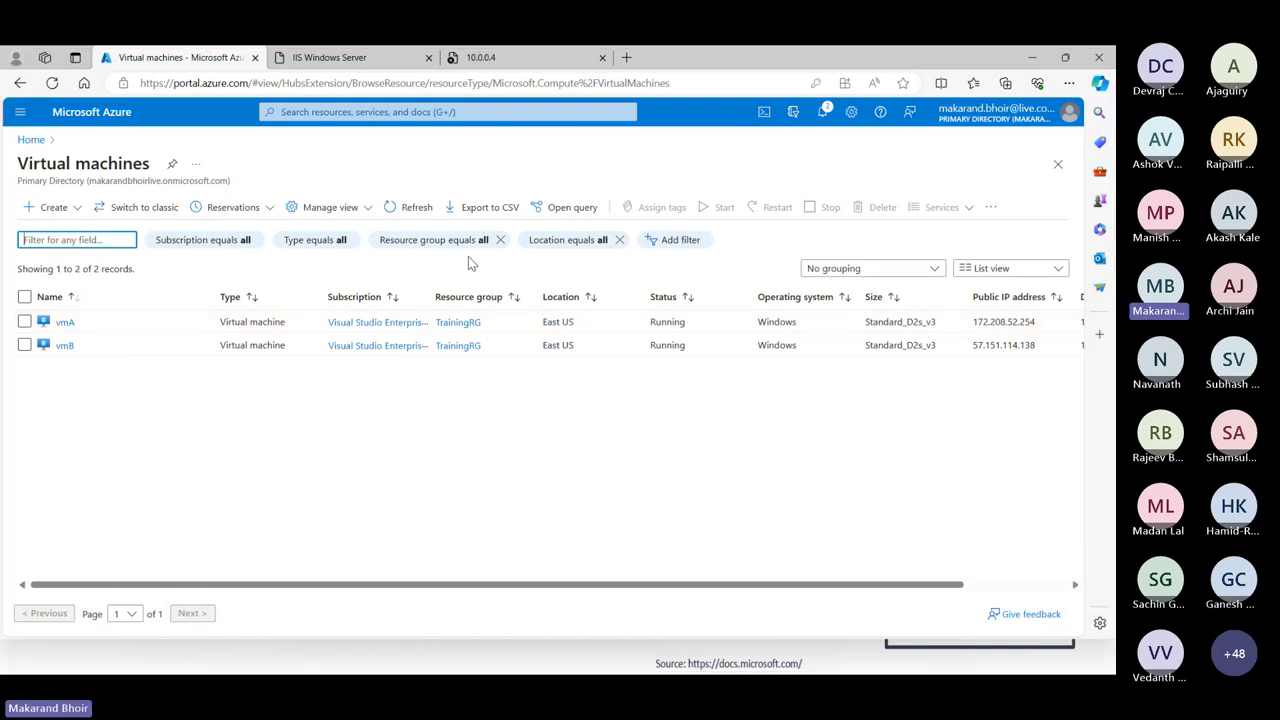
Start Notepad notes with a 'vmA -' line and a 'vmB -' line
{"action": "key", "text": "super+r"}
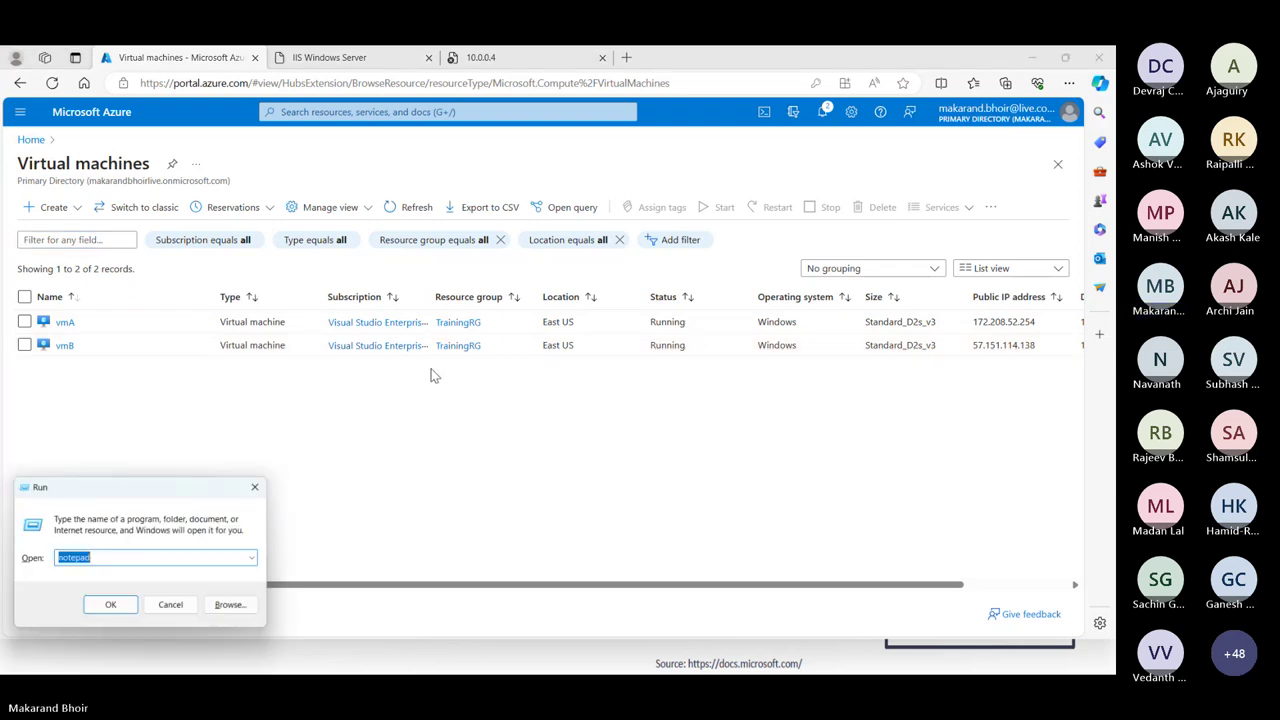
{"action": "key", "text": "Return"}
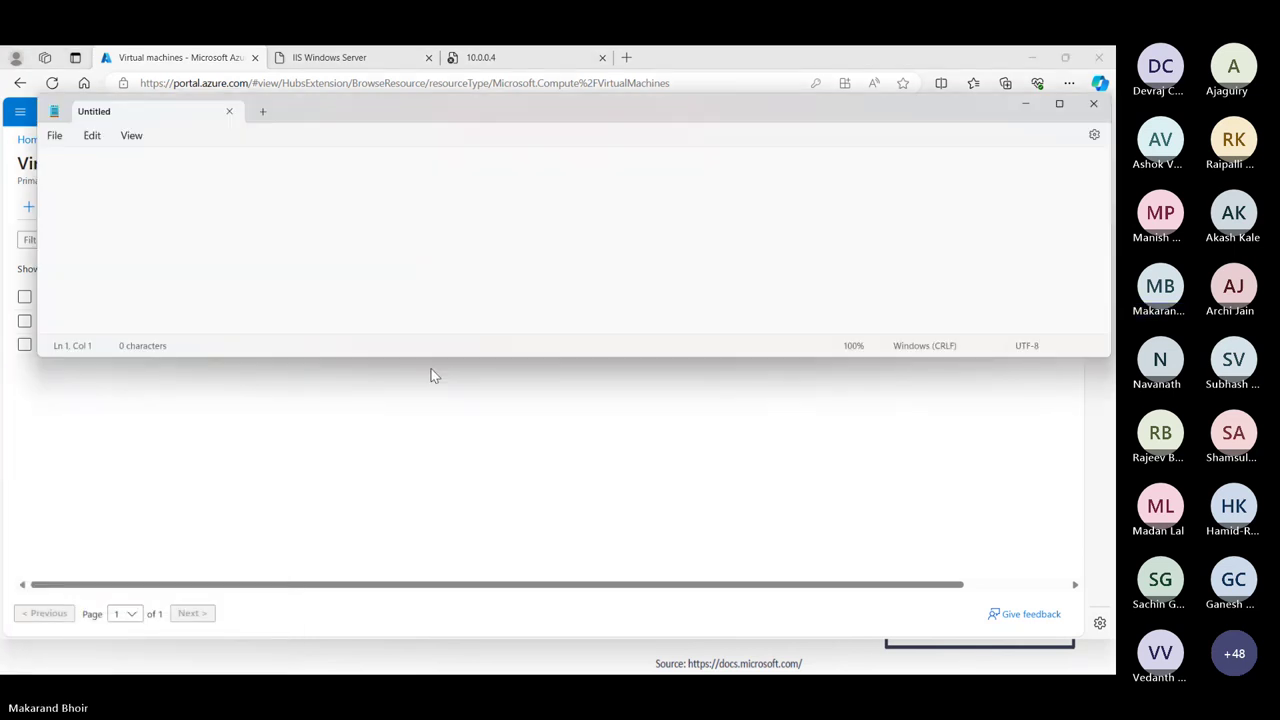
{"action": "type", "text": "VM"}
{"action": "key", "text": "BackSpace"}
{"action": "key", "text": "BackSpace"}
{"action": "type", "text": "vmA"}
{"action": "key", "text": "Return"}
{"action": "type", "text": "vm"}
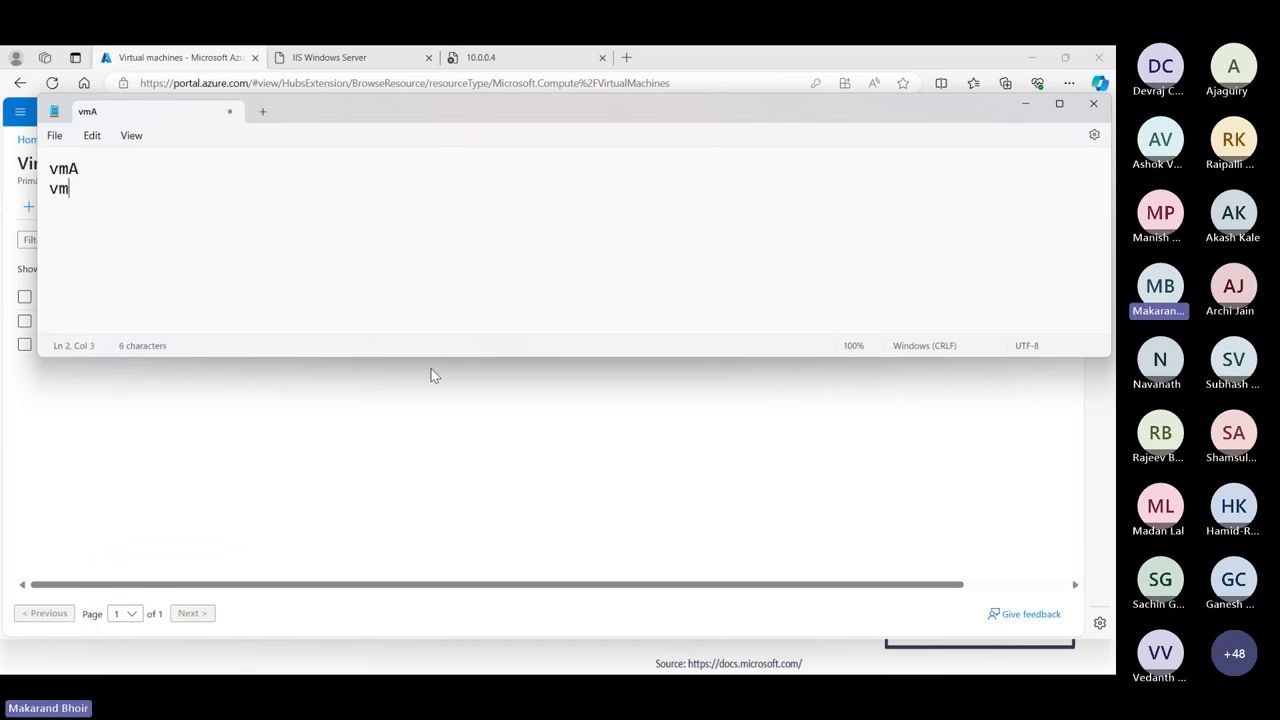
{"action": "type", "text": "B -"}
{"action": "key", "text": "Up"}
{"action": "type", "text": "-"}
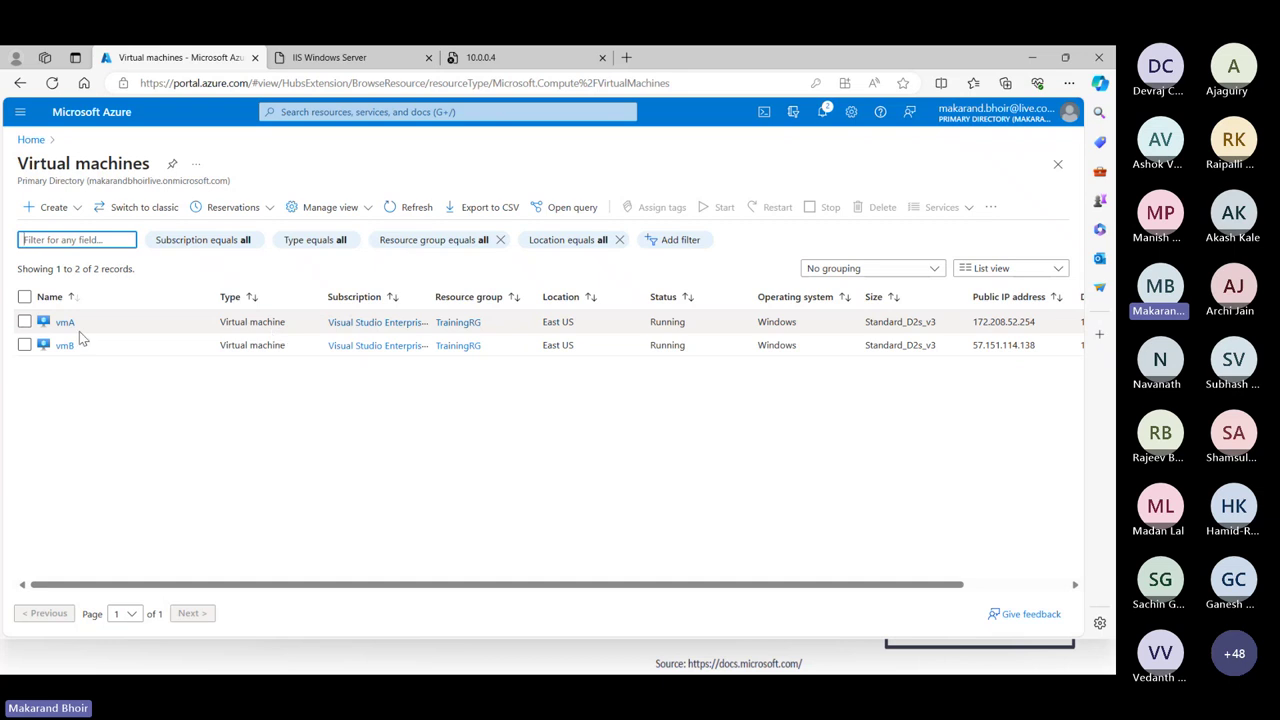
Copy vmA's public IP 172.208.52.254 into the vmA line, followed by a dash
{"action": "left_click", "coordinate": [64, 323]}
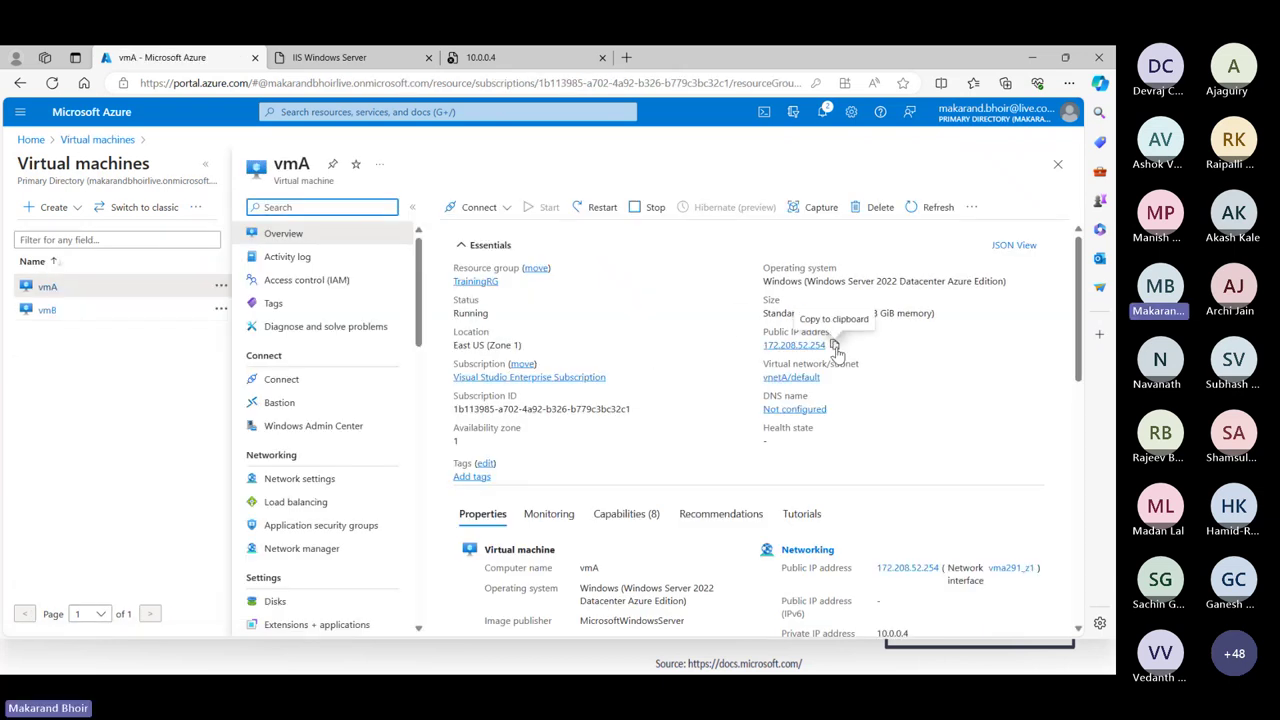
{"action": "left_click", "coordinate": [834, 345]}
{"action": "key", "text": "alt+Tab"}
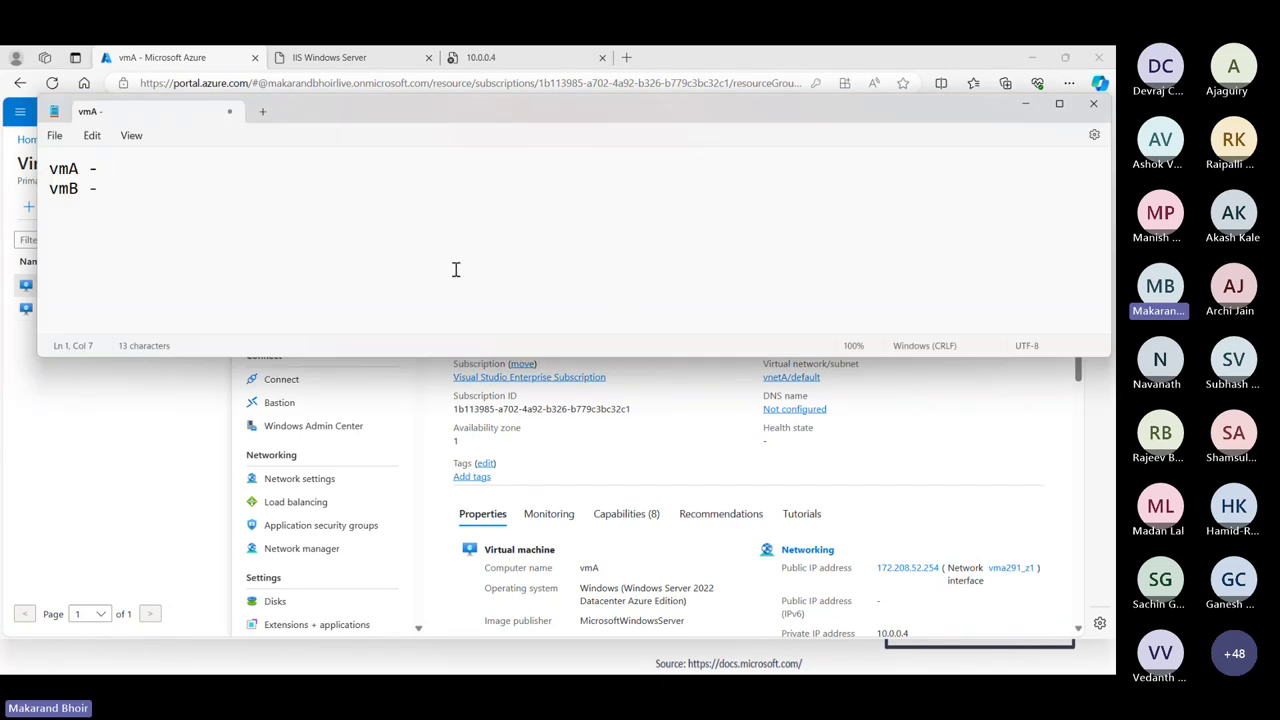
{"action": "key", "text": "ctrl+v"}
{"action": "type", "text": "-"}
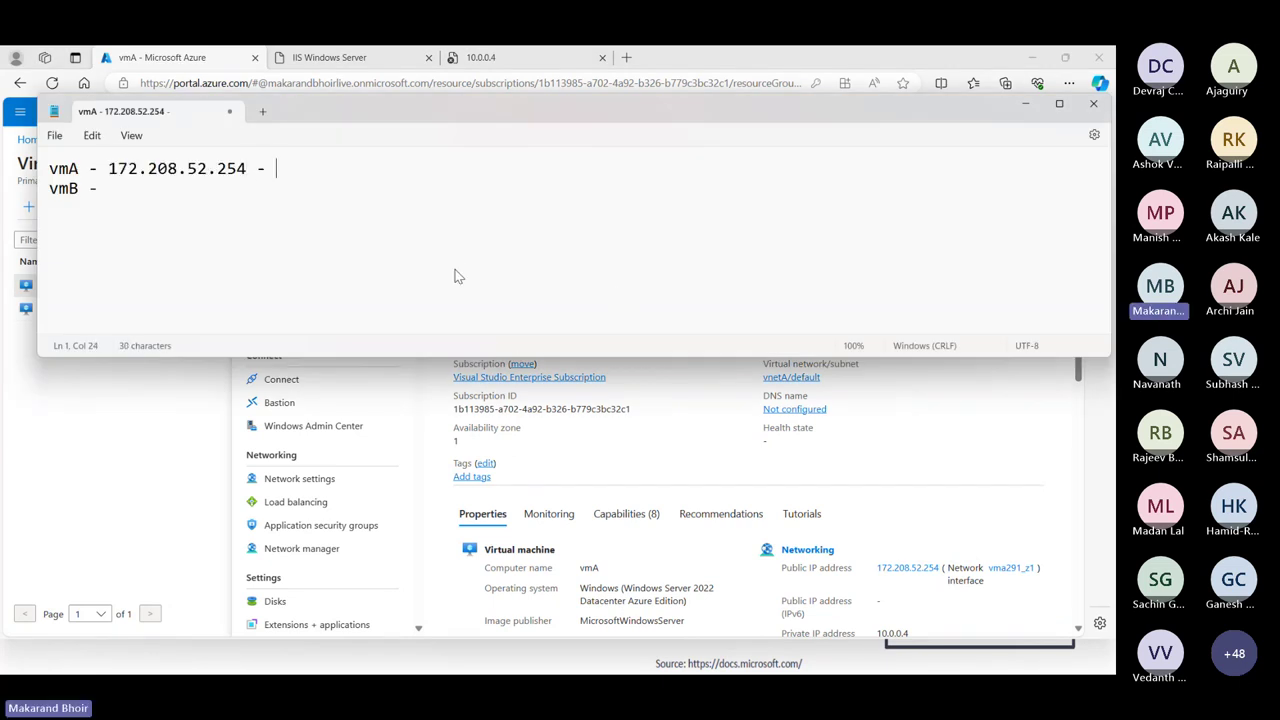
Paste vmA's private IP 10.0.0.4 after its public IP, then open vmB's overview
{"action": "key", "text": "alt+Tab"}
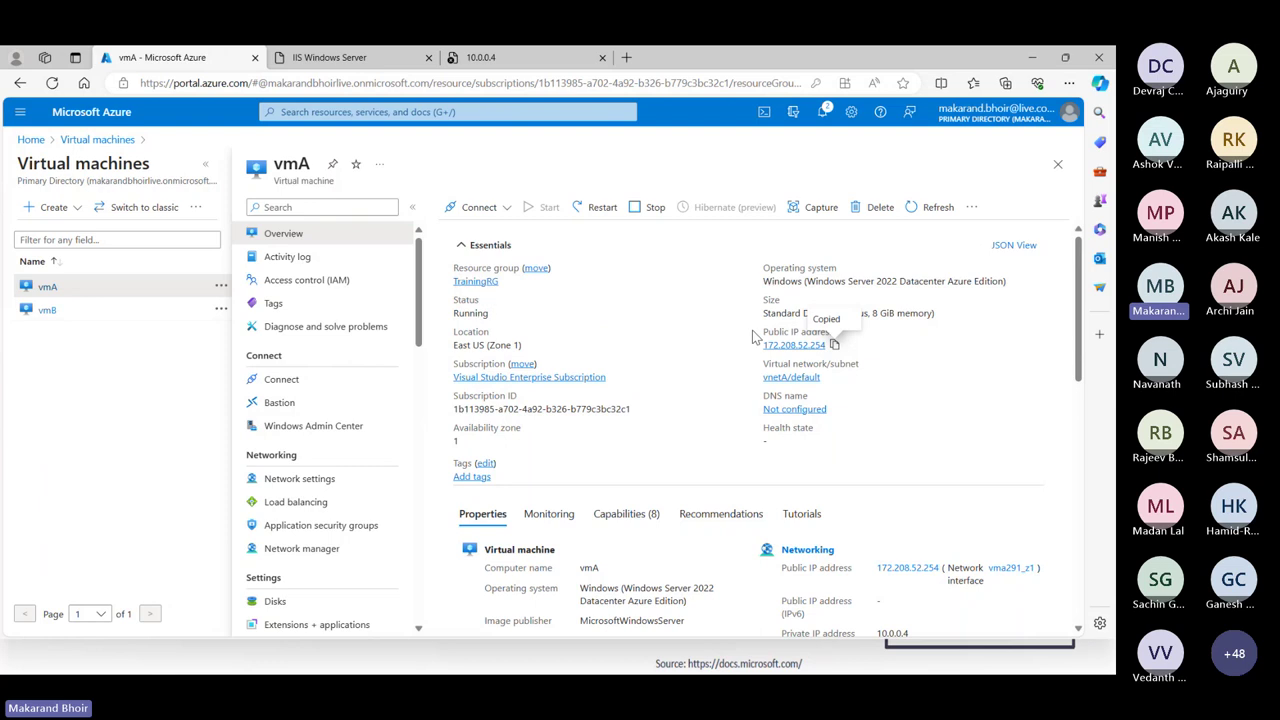
{"action": "scroll", "coordinate": [752, 335], "scroll_direction": "down", "scroll_amount": 3}
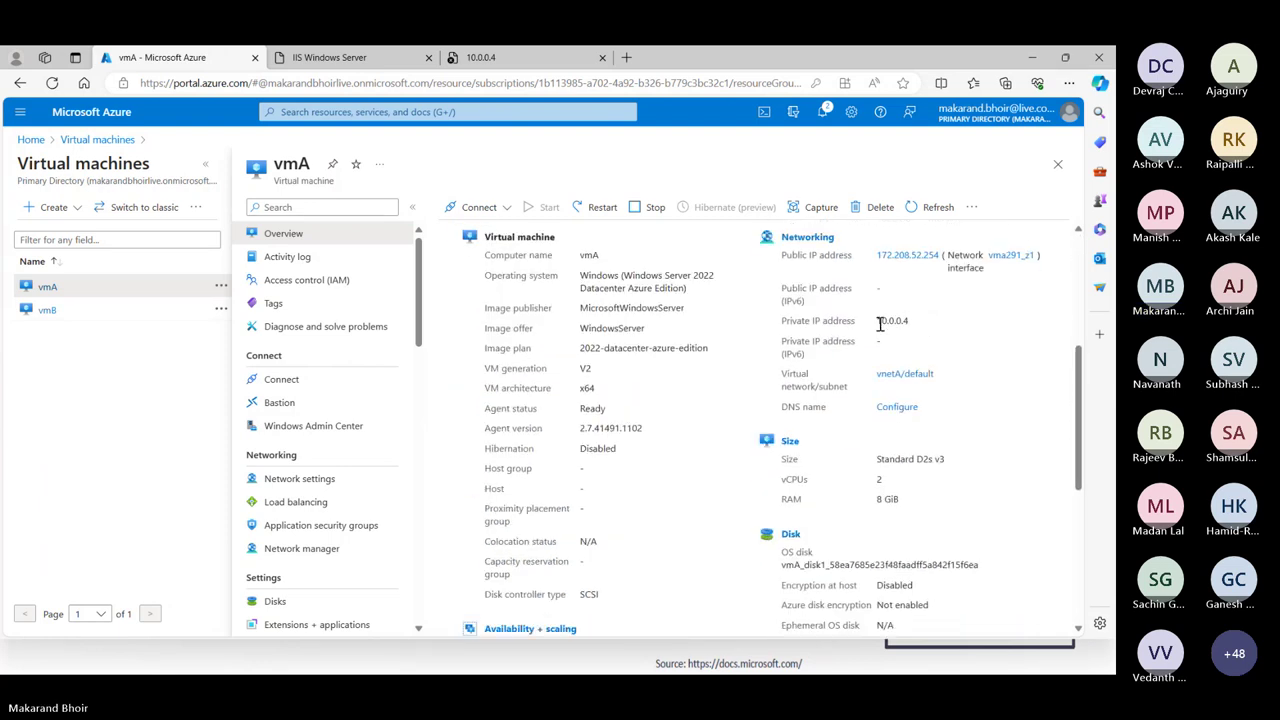
{"action": "left_click_drag", "start_coordinate": [877, 320], "coordinate": [924, 325]}
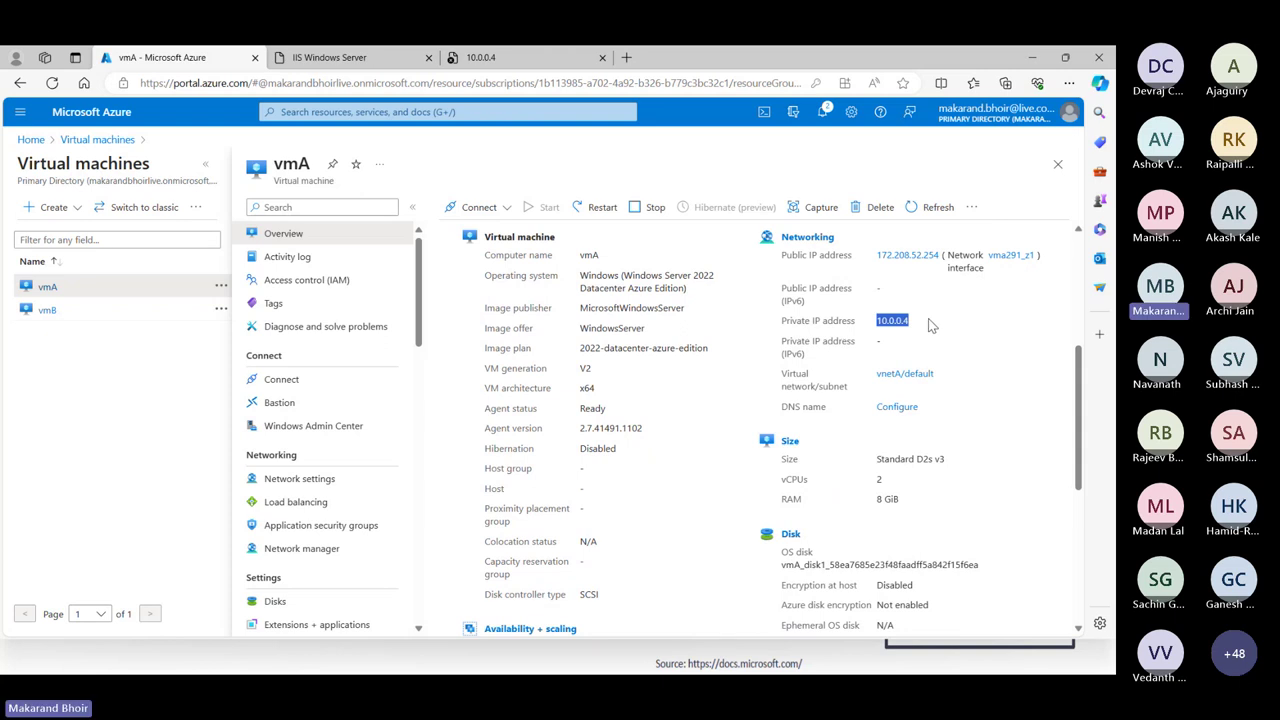
{"action": "key", "text": "alt+Tab"}
{"action": "key", "text": "ctrl+v"}
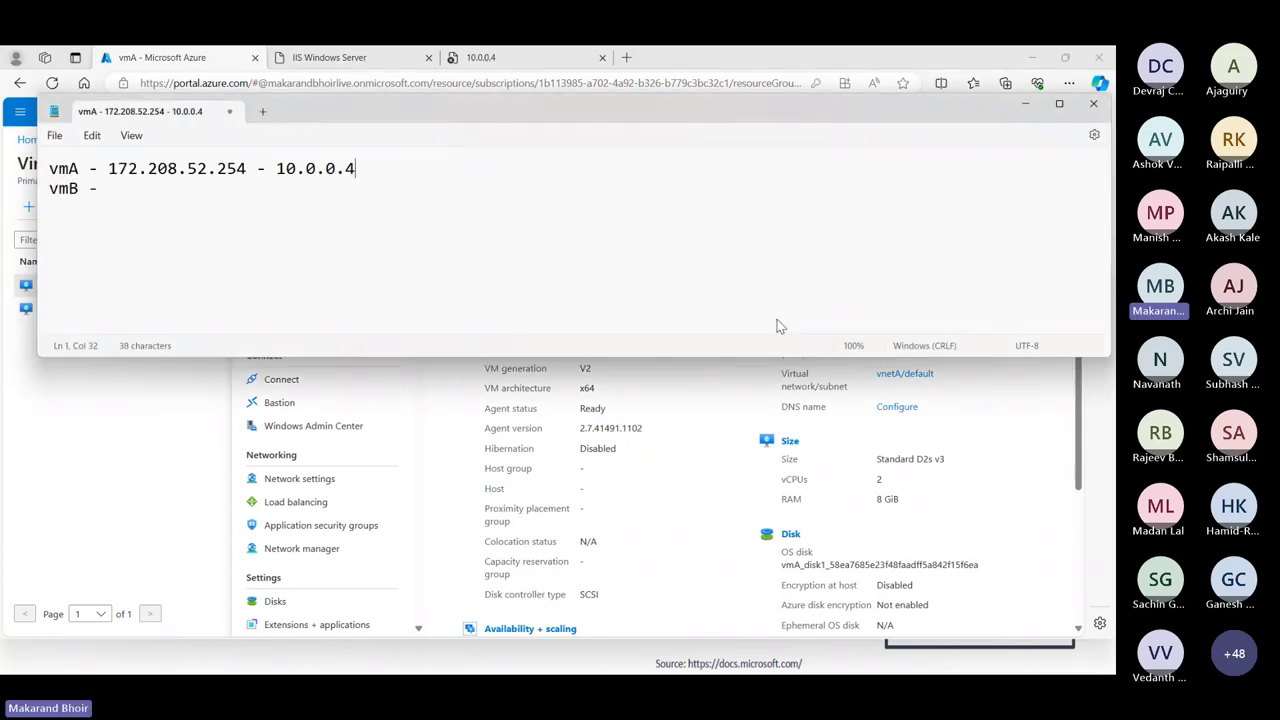
{"action": "key", "text": "Down"}
{"action": "key", "text": "alt+Tab"}
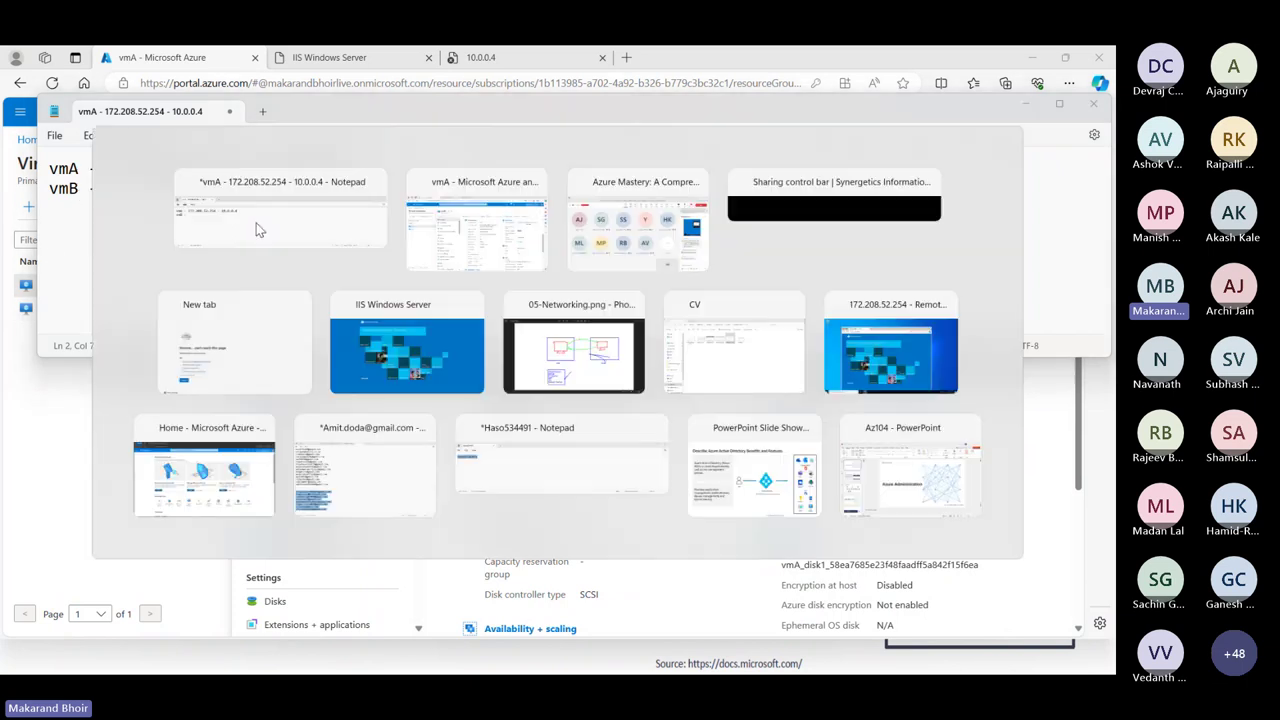
{"action": "left_click", "coordinate": [46, 311]}
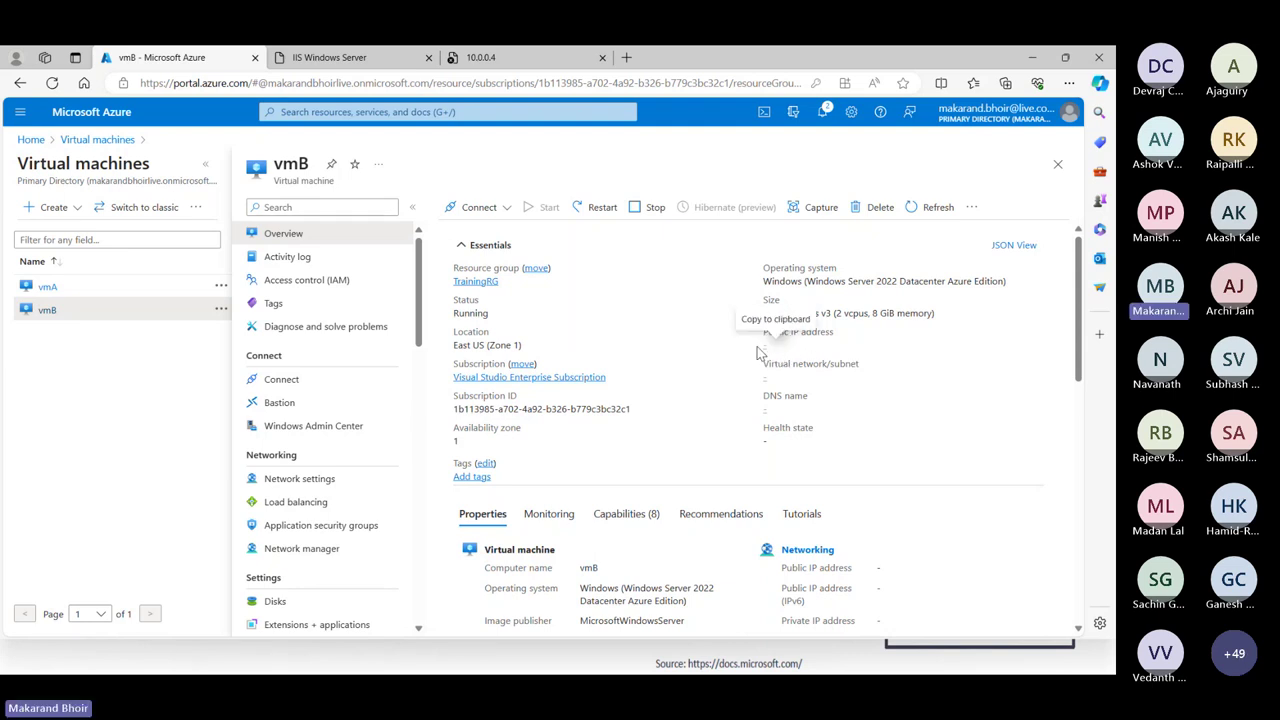
Reload vmB's overview until public IP 57.151.114.138 and private IP 20.0.0.4 appear
{"action": "scroll", "coordinate": [876, 447], "scroll_direction": "down", "scroll_amount": 3}
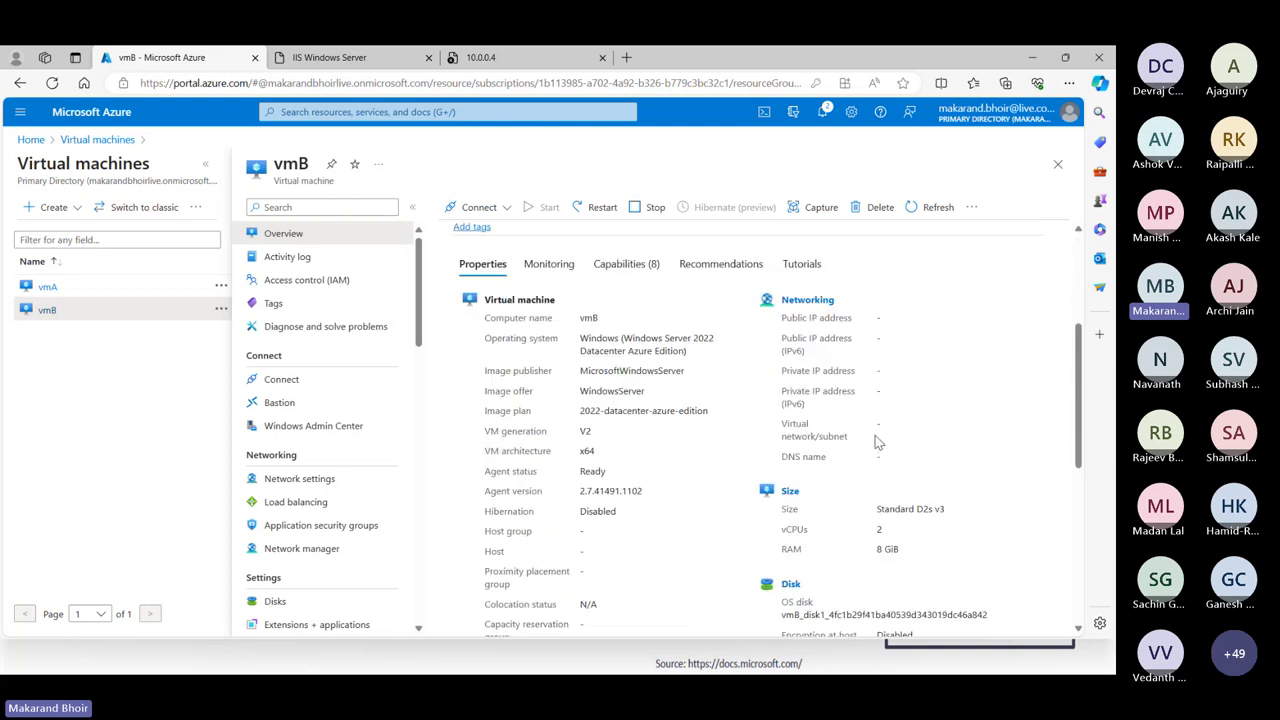
{"action": "scroll", "coordinate": [876, 443], "scroll_direction": "down", "scroll_amount": 1}
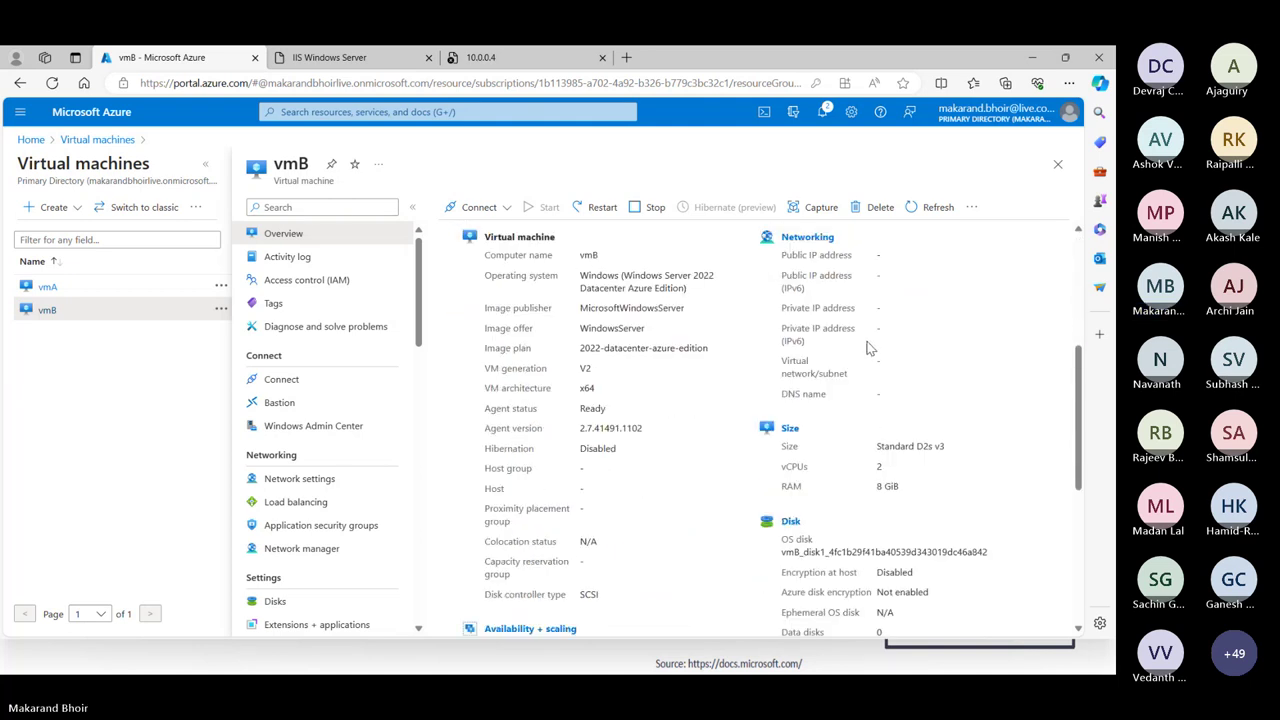
{"action": "scroll", "coordinate": [899, 378], "scroll_direction": "down", "scroll_amount": 3}
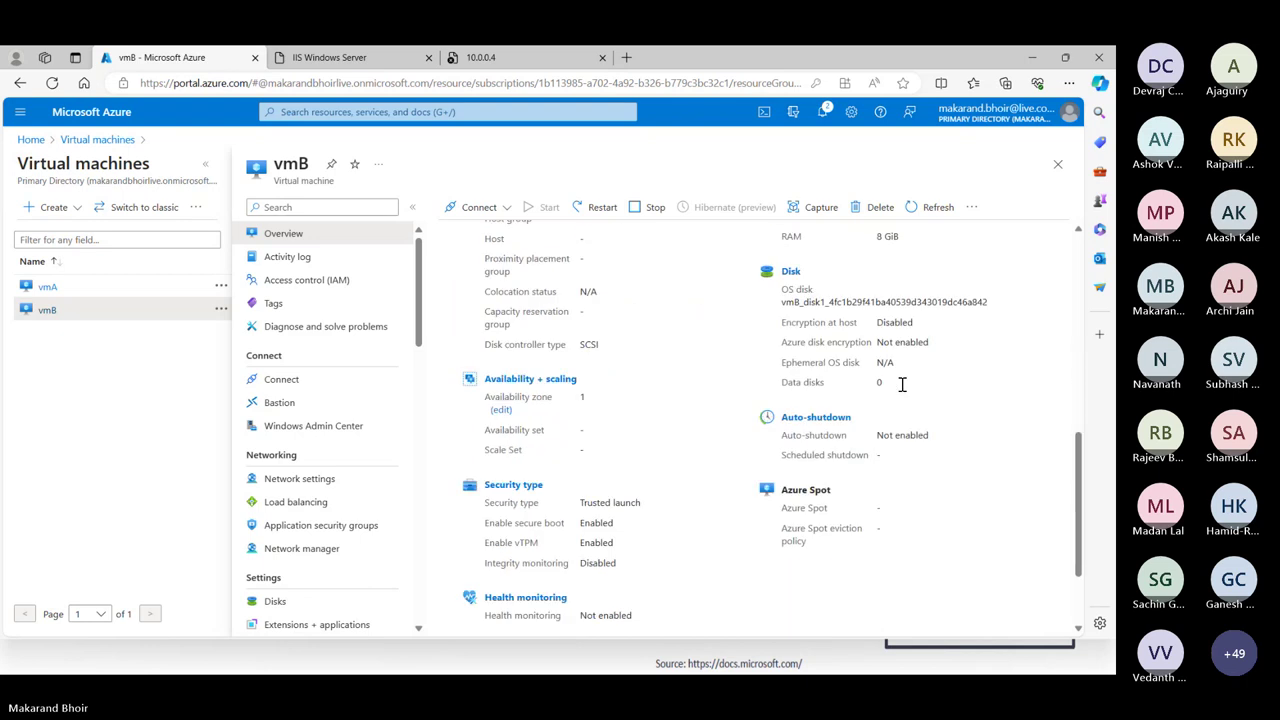
{"action": "scroll", "coordinate": [901, 384], "scroll_direction": "up", "scroll_amount": 5}
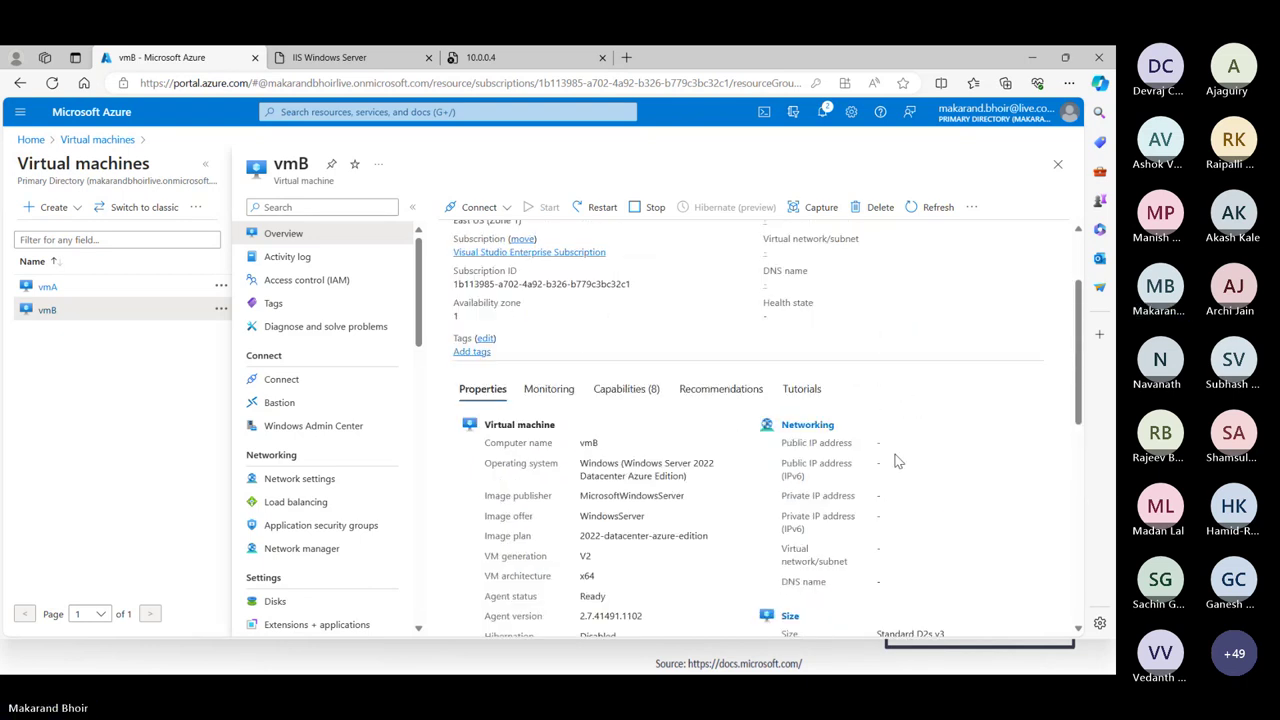
{"action": "scroll", "coordinate": [893, 458], "scroll_direction": "up", "scroll_amount": 2}
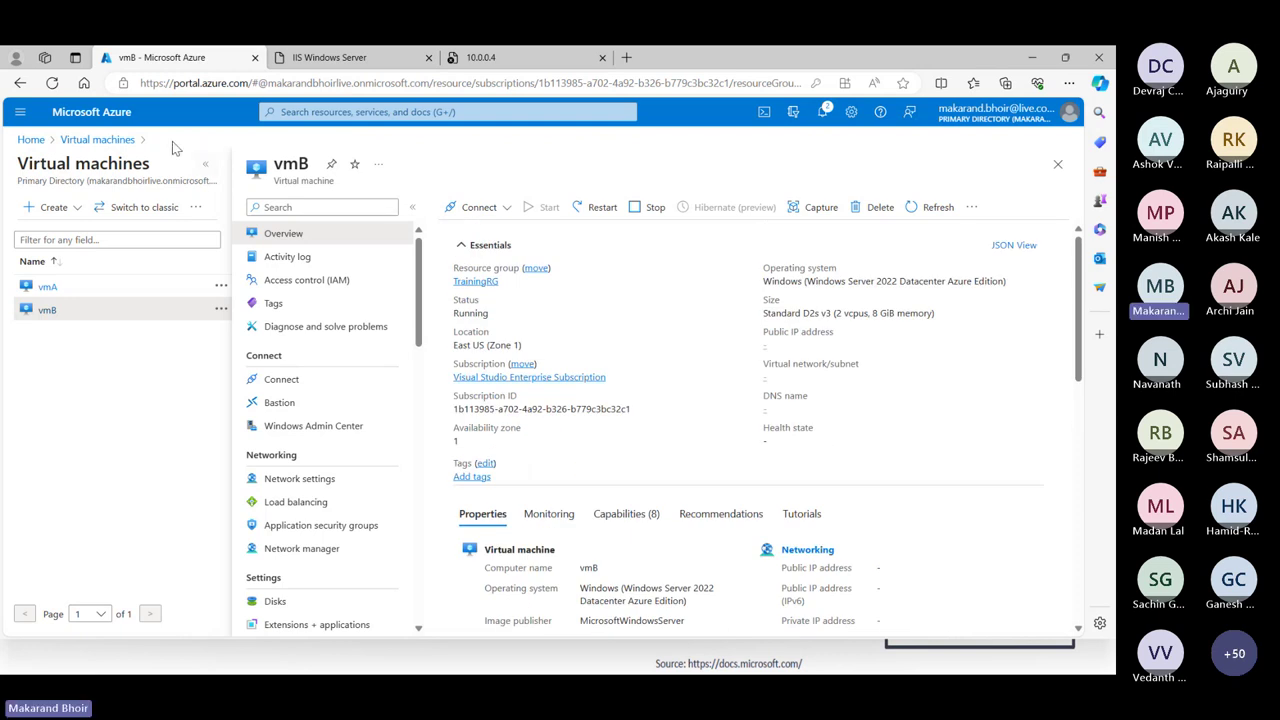
{"action": "left_click", "coordinate": [52, 83]}
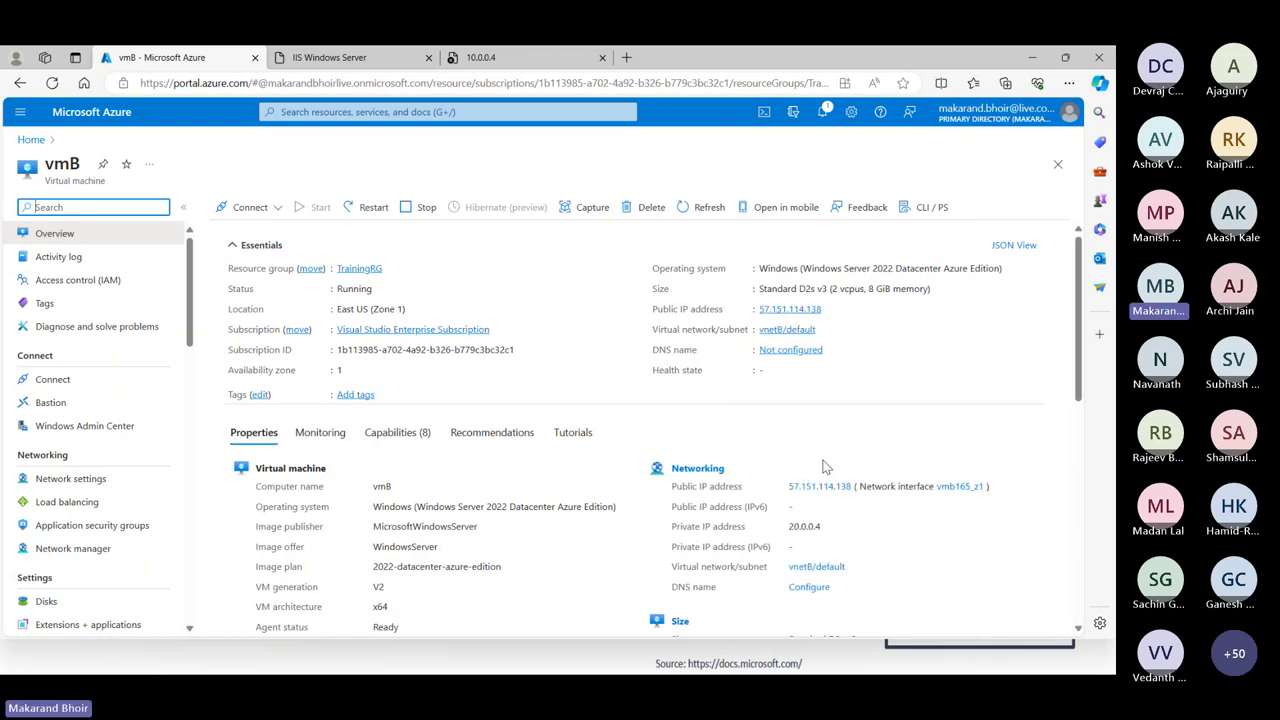
Paste vmB's public IP 57.151.114.138 into the notes with a trailing dash
{"action": "left_click", "coordinate": [831, 312]}
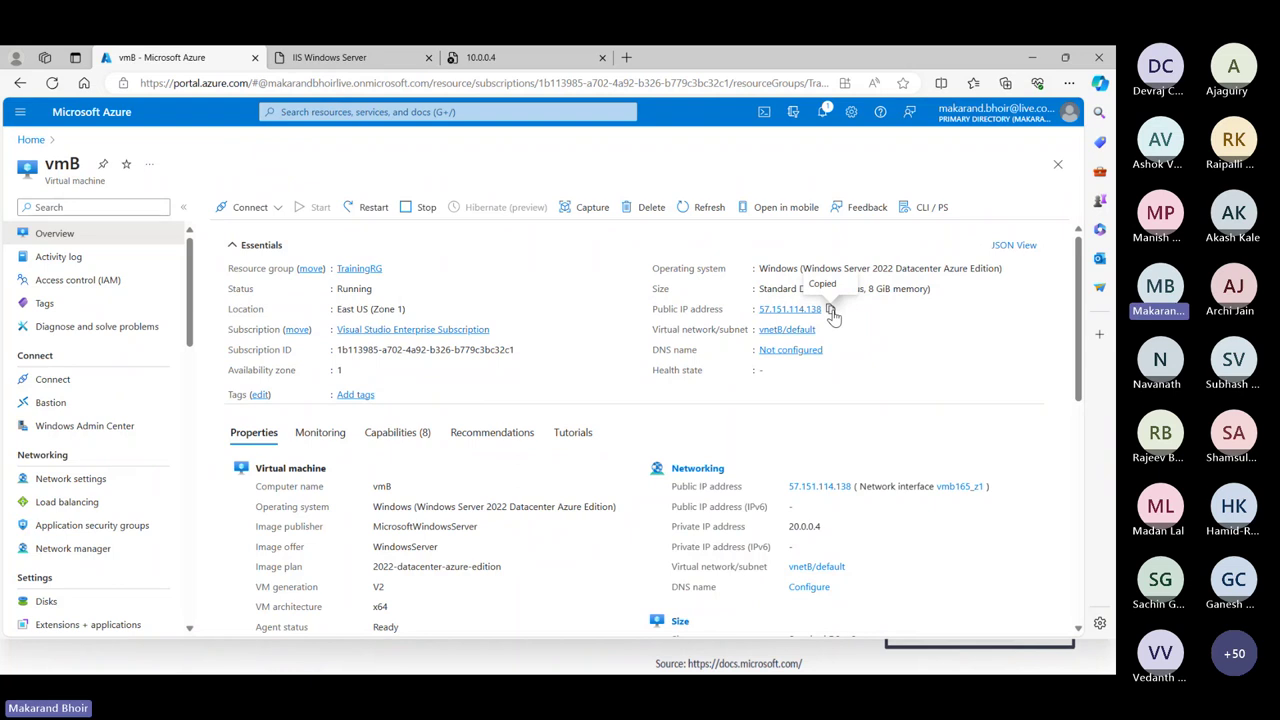
{"action": "key", "text": "alt+Tab"}
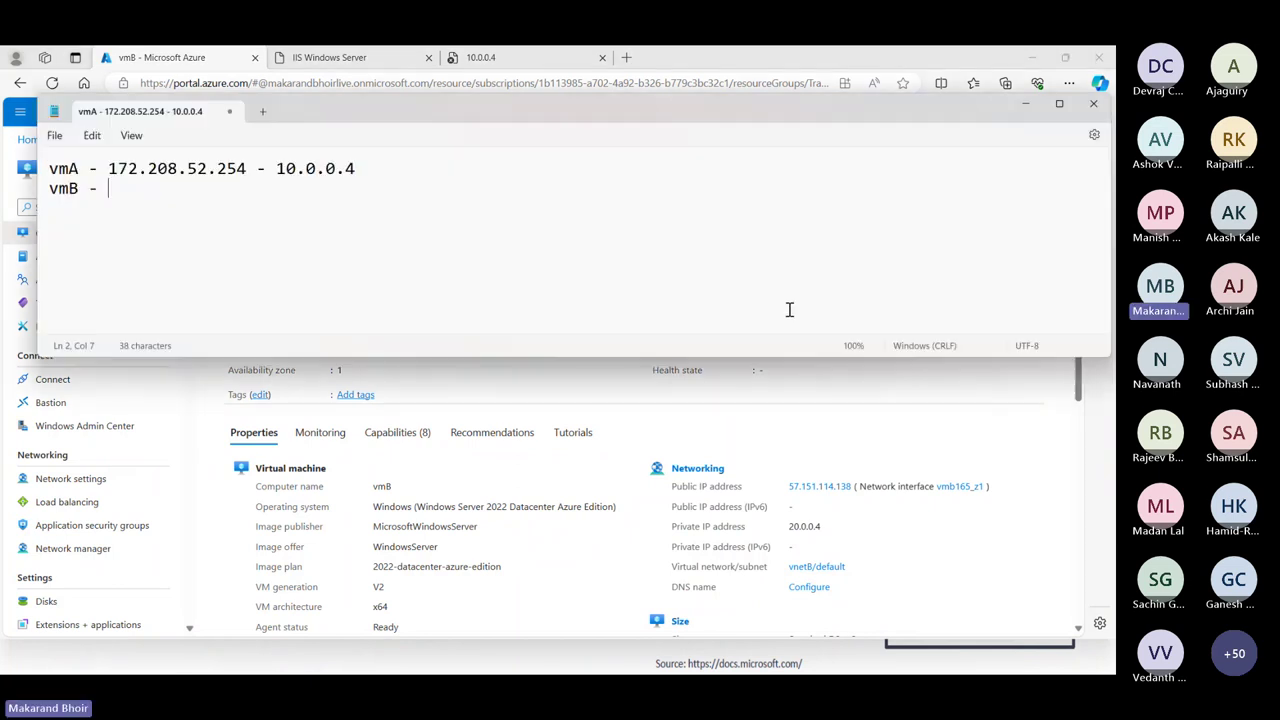
{"action": "key", "text": "ctrl+v"}
{"action": "type", "text": "-"}
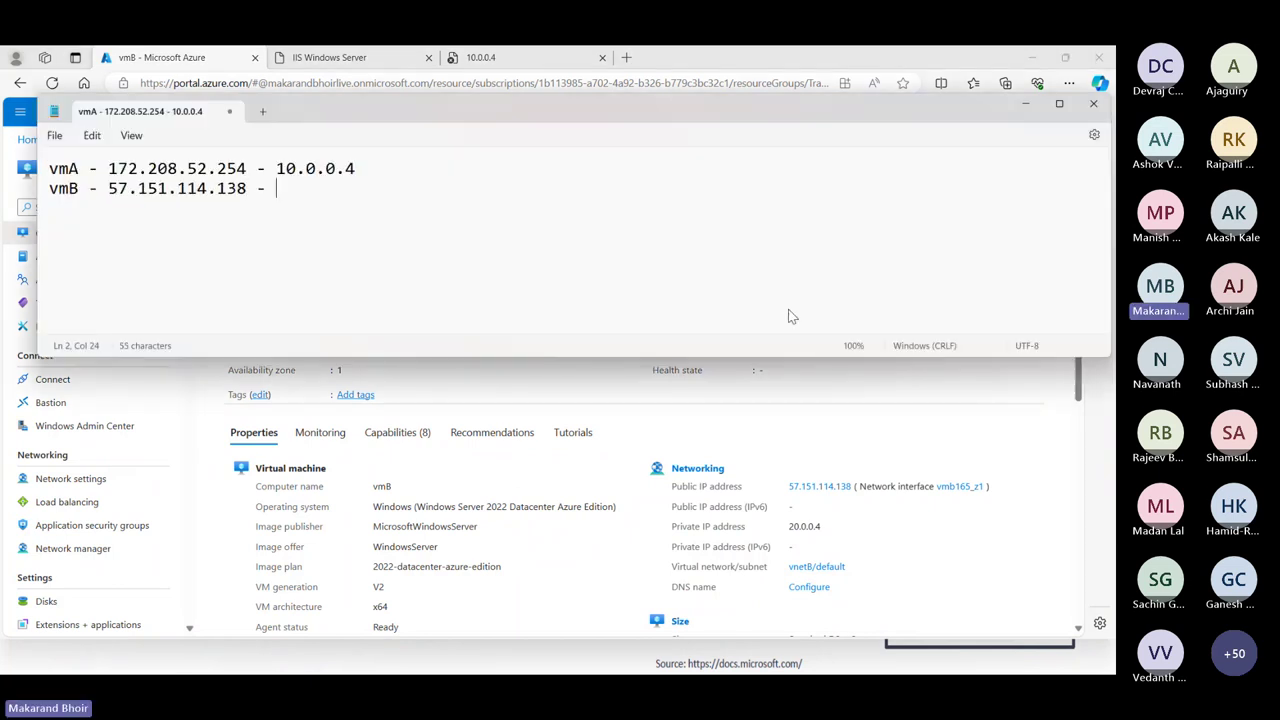
Copy vmB's private IP 20.0.0.4 and join it onto the vmB line
{"action": "key", "text": "alt+Tab"}
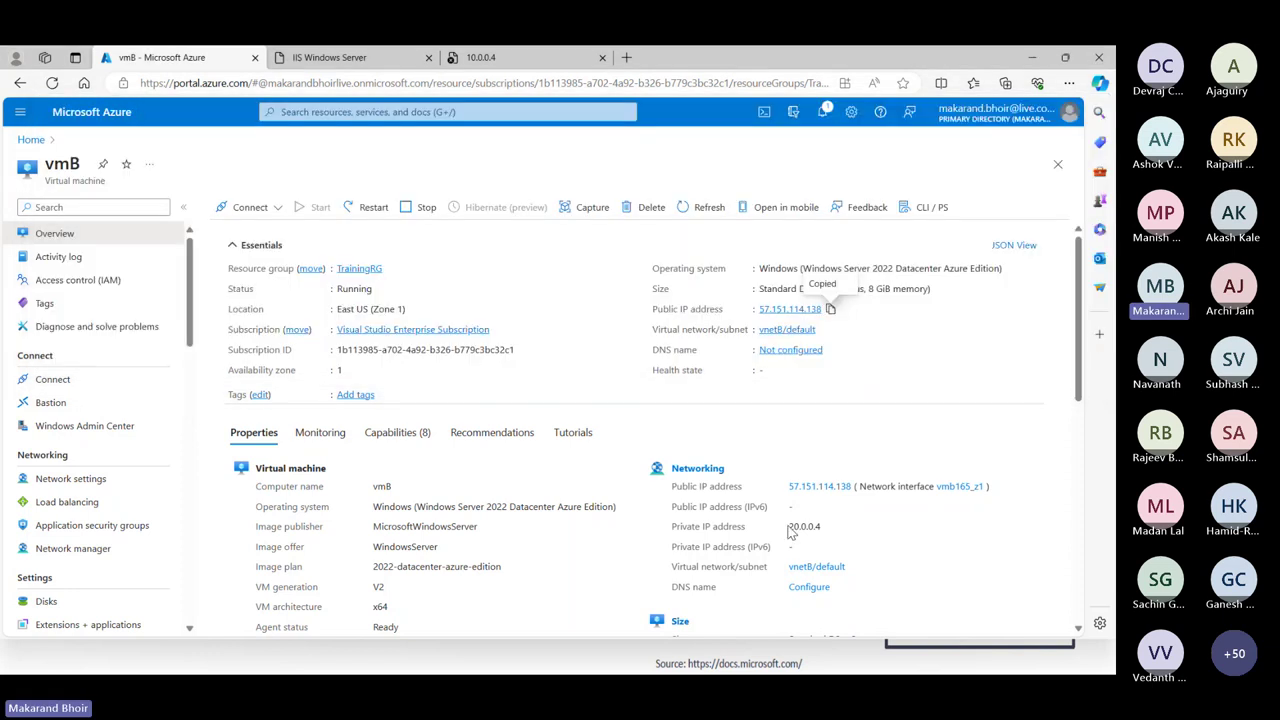
{"action": "left_click_drag", "start_coordinate": [789, 527], "coordinate": [818, 527]}
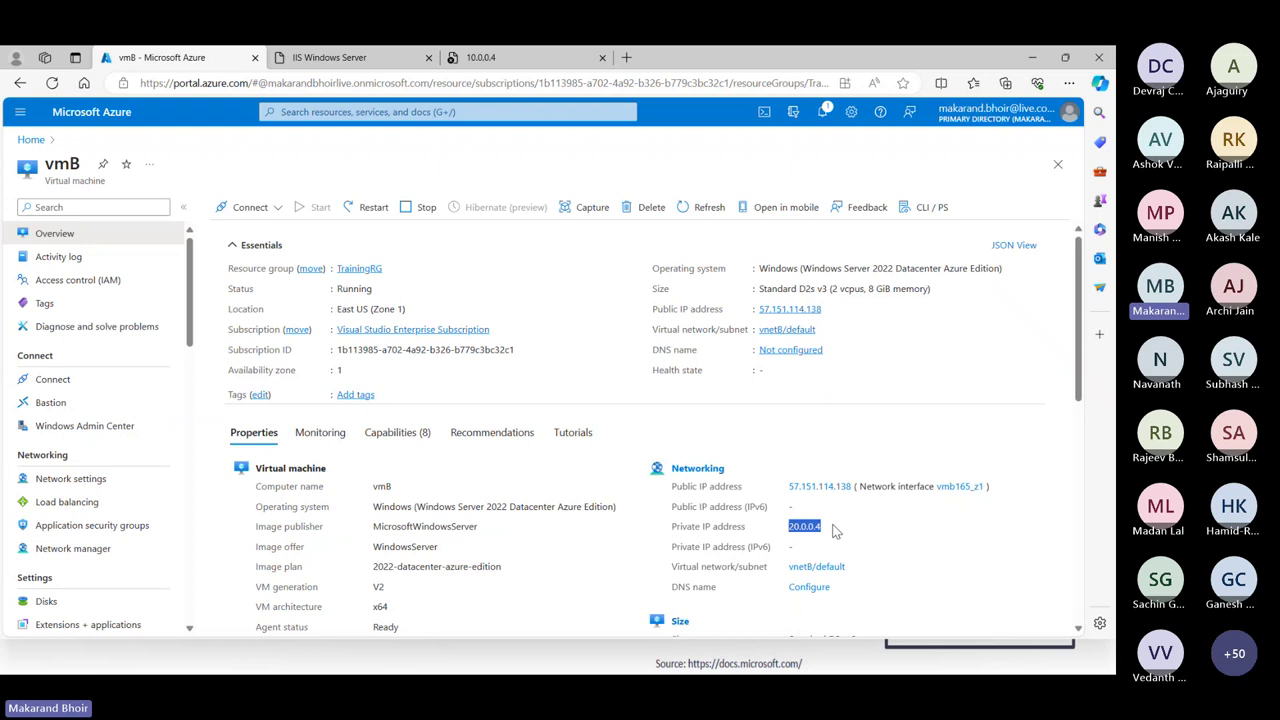
{"action": "key", "text": "ctrl+c"}
{"action": "key", "text": "alt+Tab"}
{"action": "key", "text": "ctrl+v"}
{"action": "key", "text": "Home"}
{"action": "key", "text": "Left"}
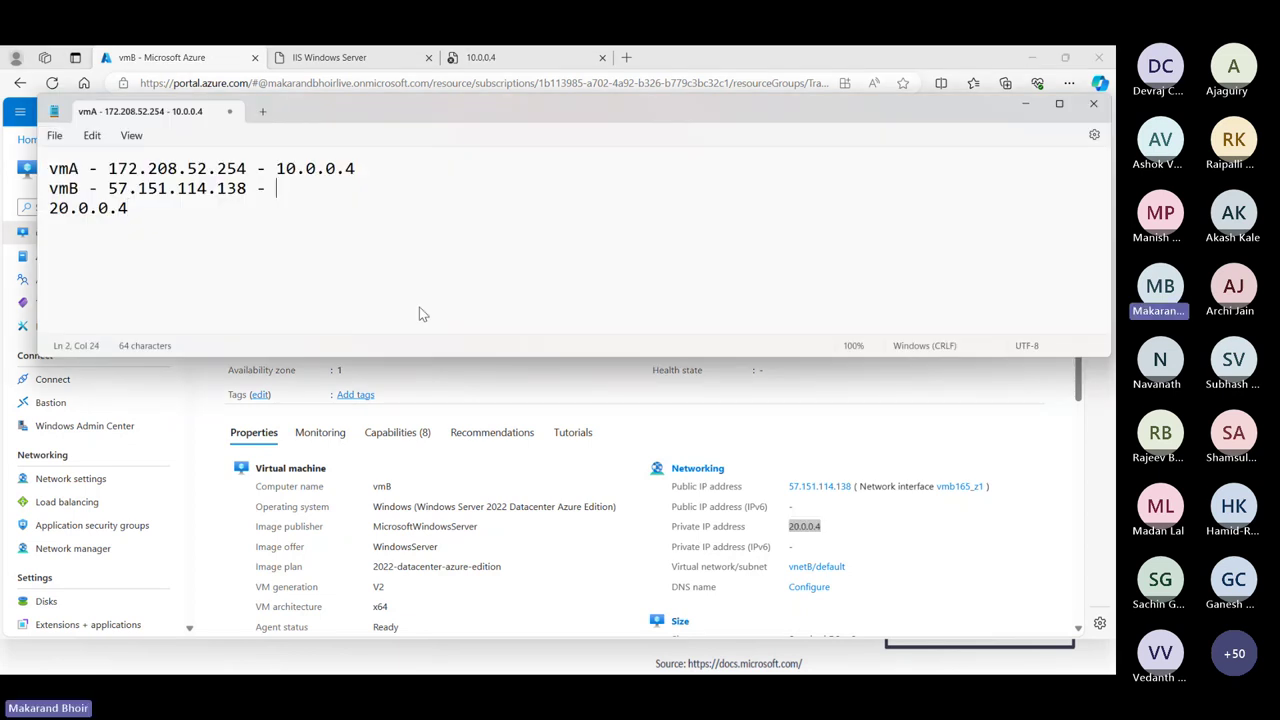
{"action": "key", "text": "Delete"}
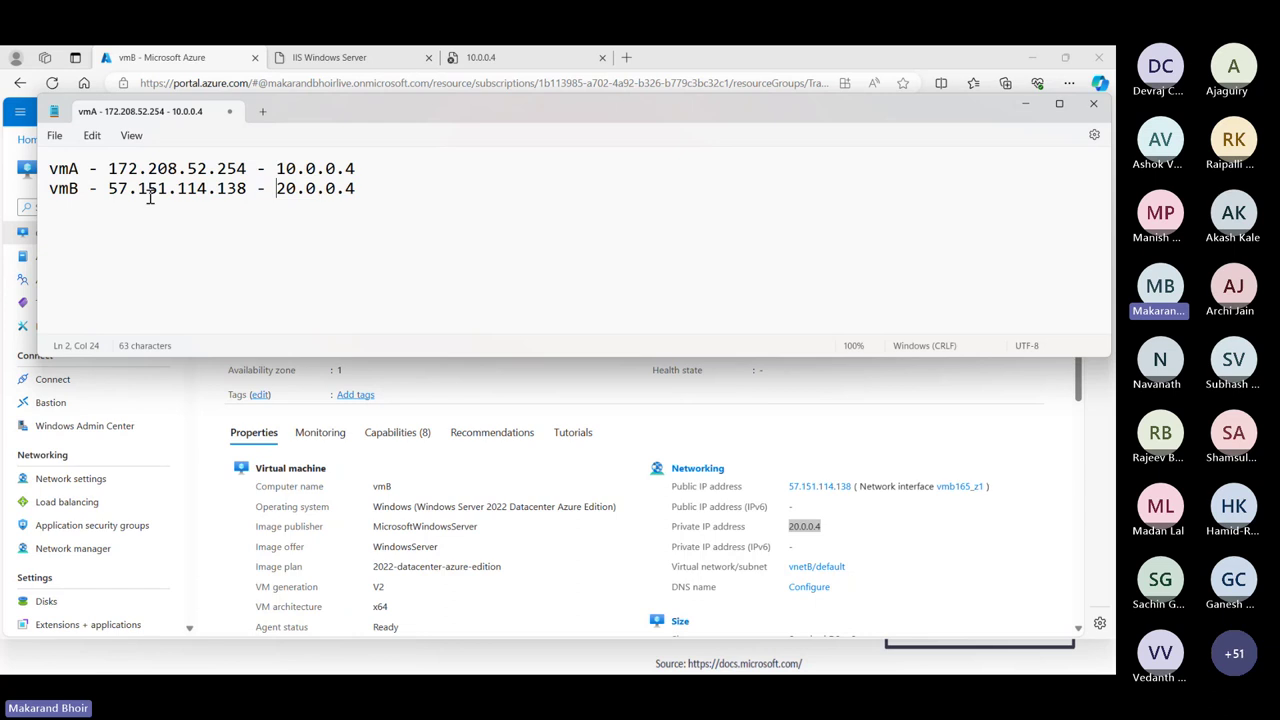
Select vmB's public IP 57.151.114.138 in the vmB line of the notes
{"action": "key", "text": "alt"}
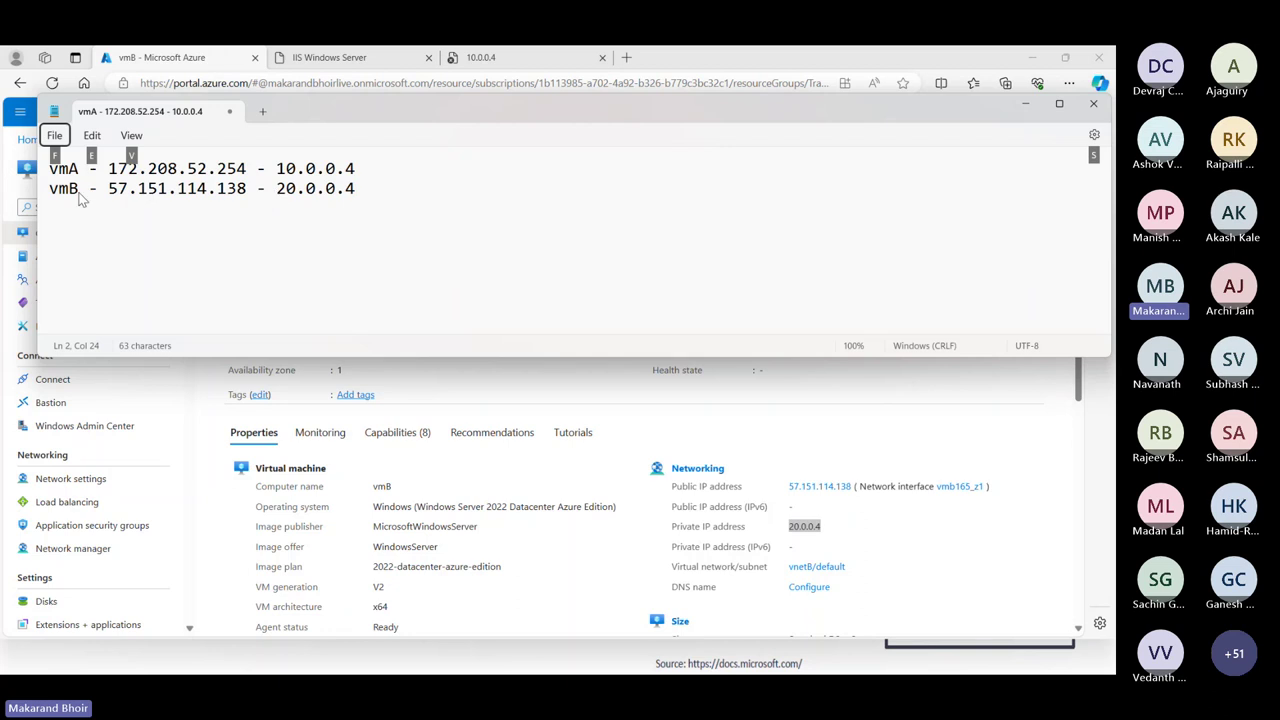
{"action": "left_click", "coordinate": [113, 192]}
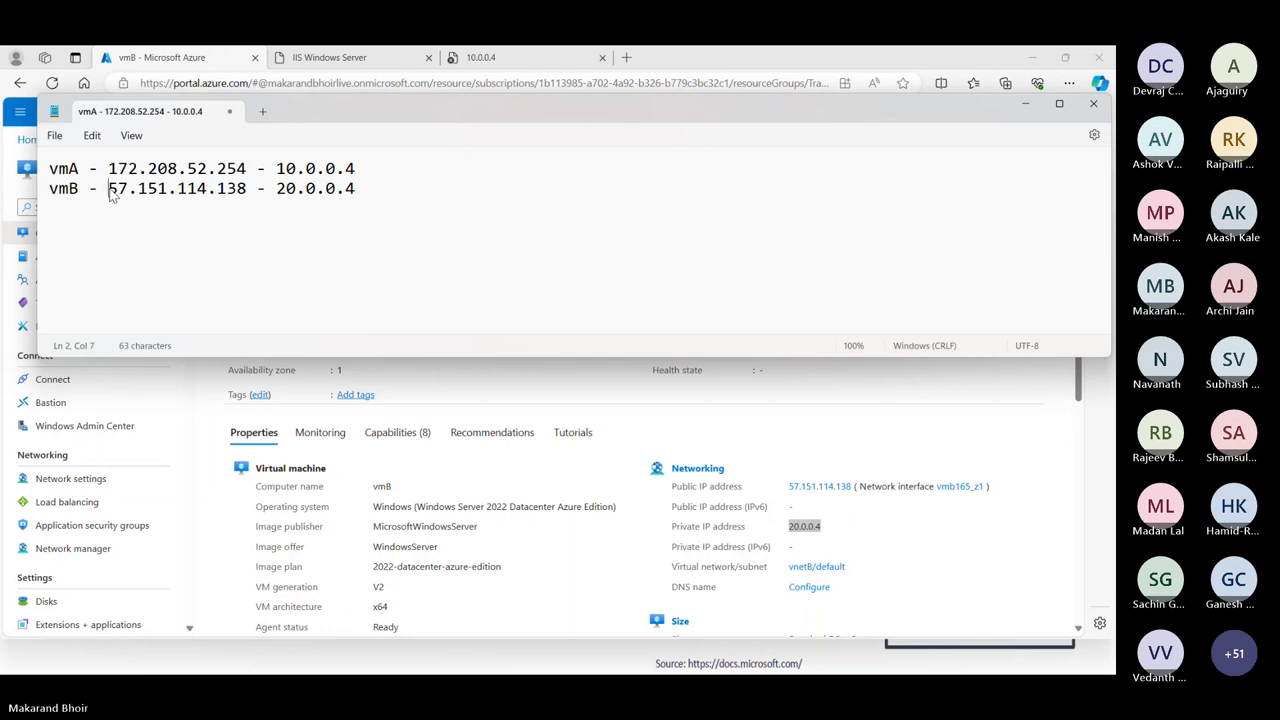
{"action": "double_click", "coordinate": [113, 190]}
{"action": "left_click_drag", "start_coordinate": [113, 192], "coordinate": [243, 194]}
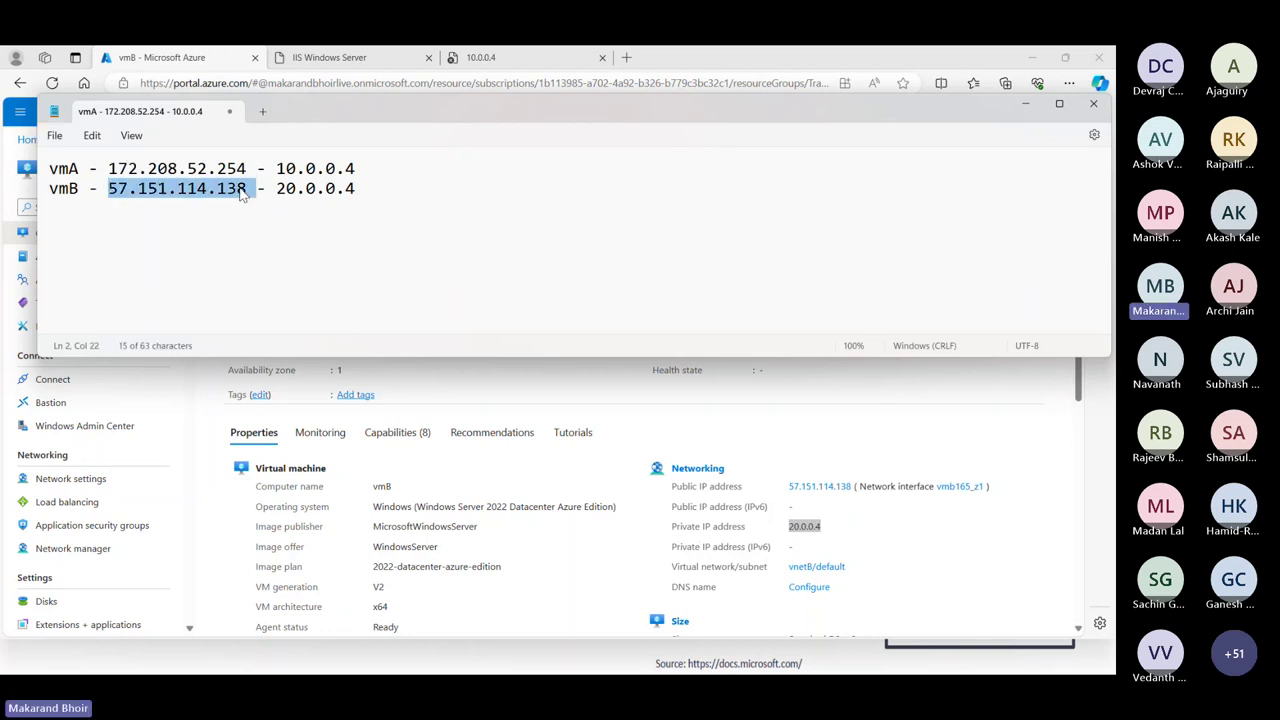
{"action": "key", "text": "shift+Left"}
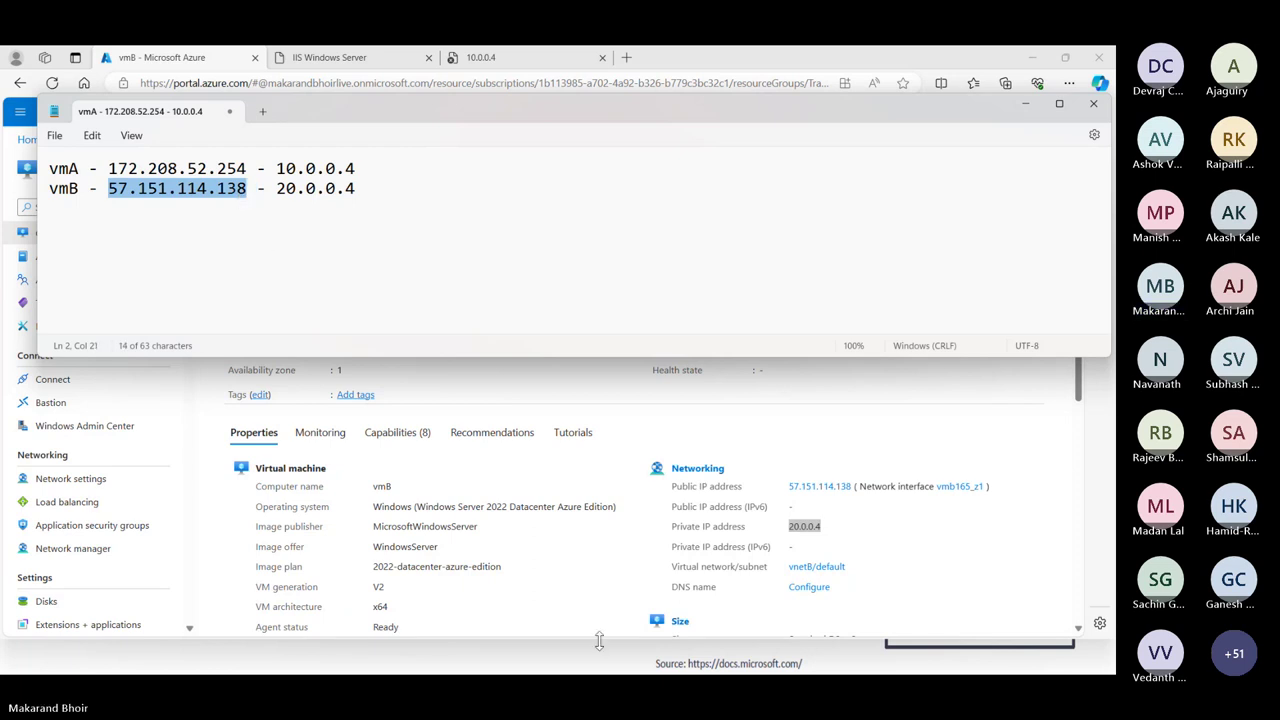
{"action": "key", "text": "alt+Tab"}
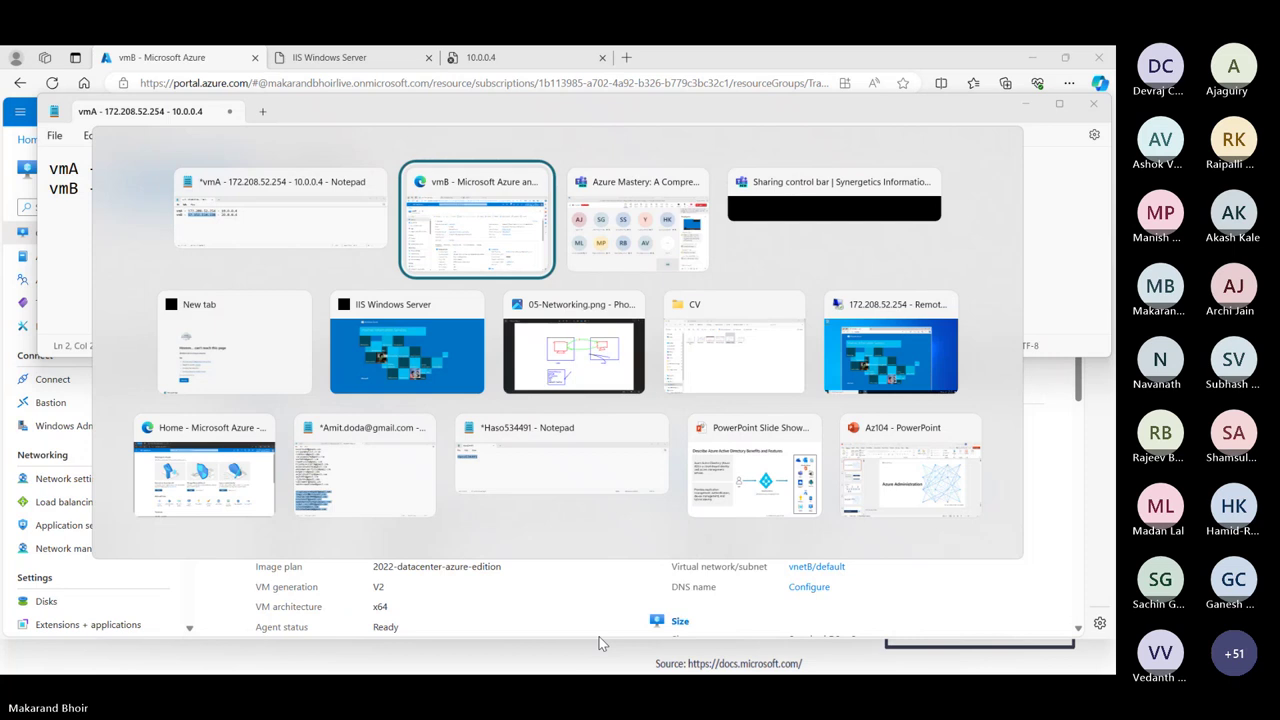
Disconnect the vmA Remote Desktop session and search Windows for 'remote'
{"action": "key", "text": "alt+Tab"}
{"action": "key", "text": "alt+Tab"}
{"action": "key", "text": "alt+Tab"}
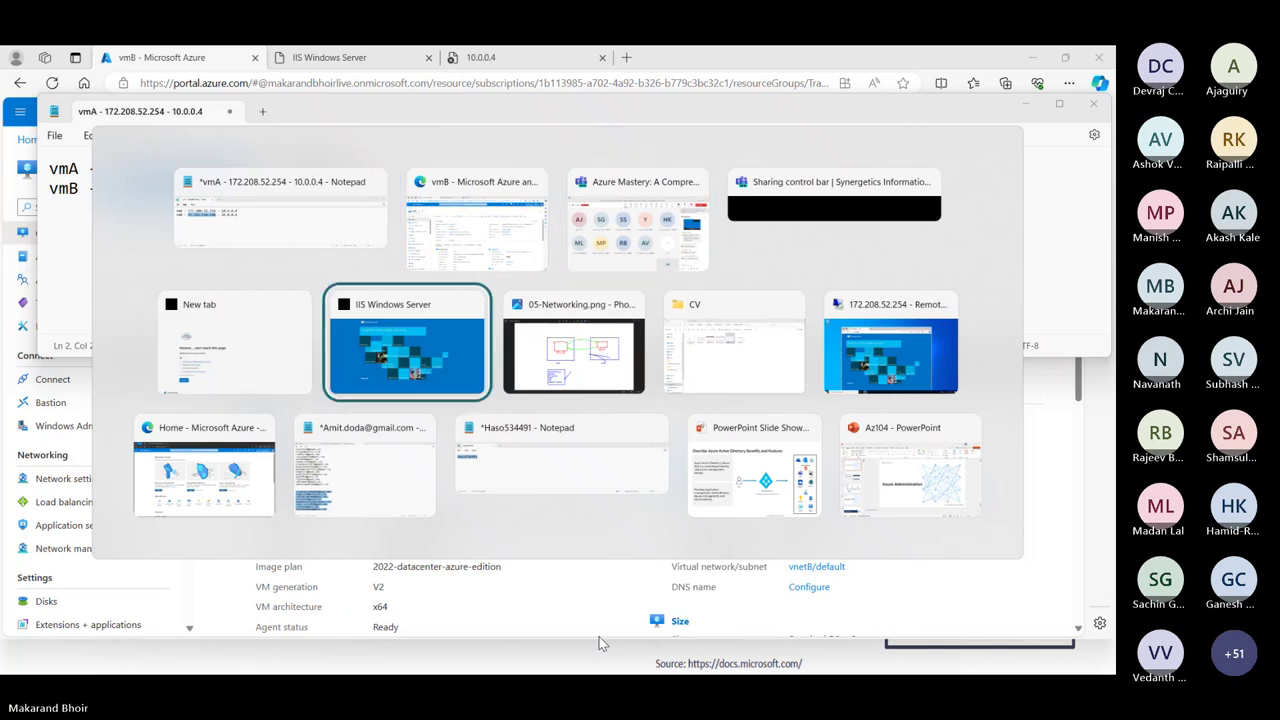
{"action": "key", "text": "alt+Tab"}
{"action": "key", "text": "alt+Tab"}
{"action": "key", "text": "alt+Tab"}
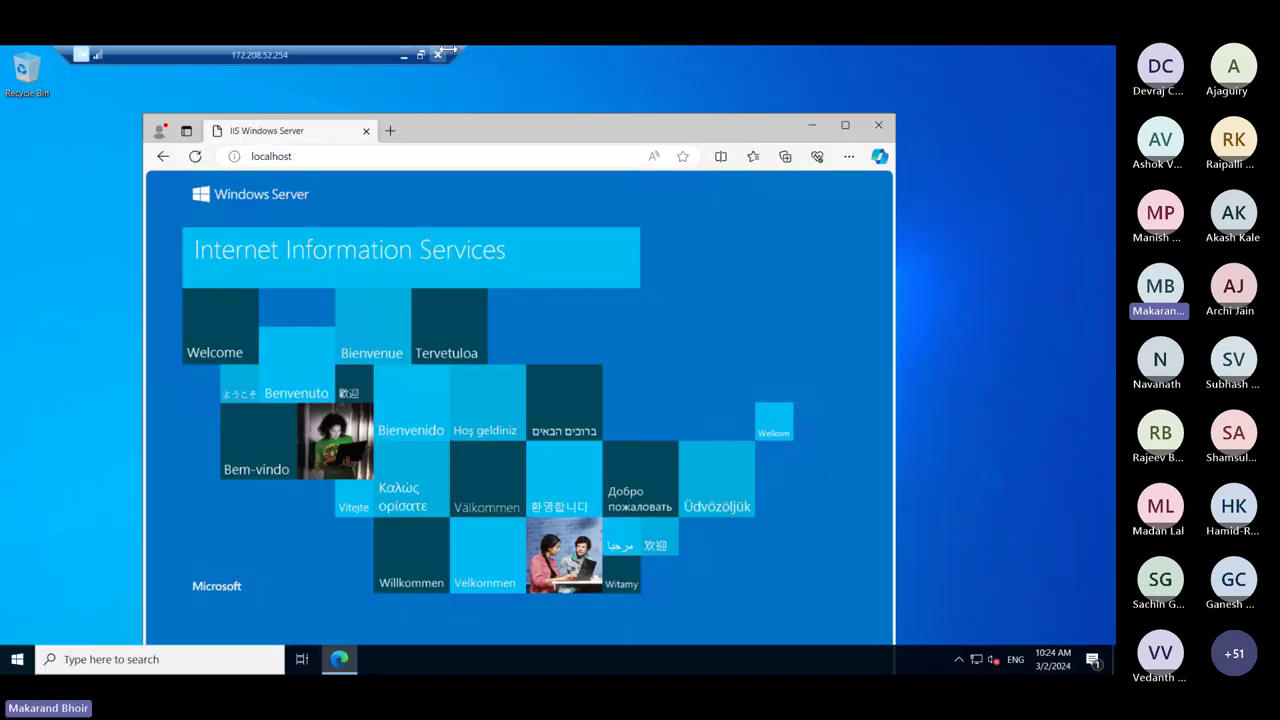
{"action": "left_click", "coordinate": [439, 54]}
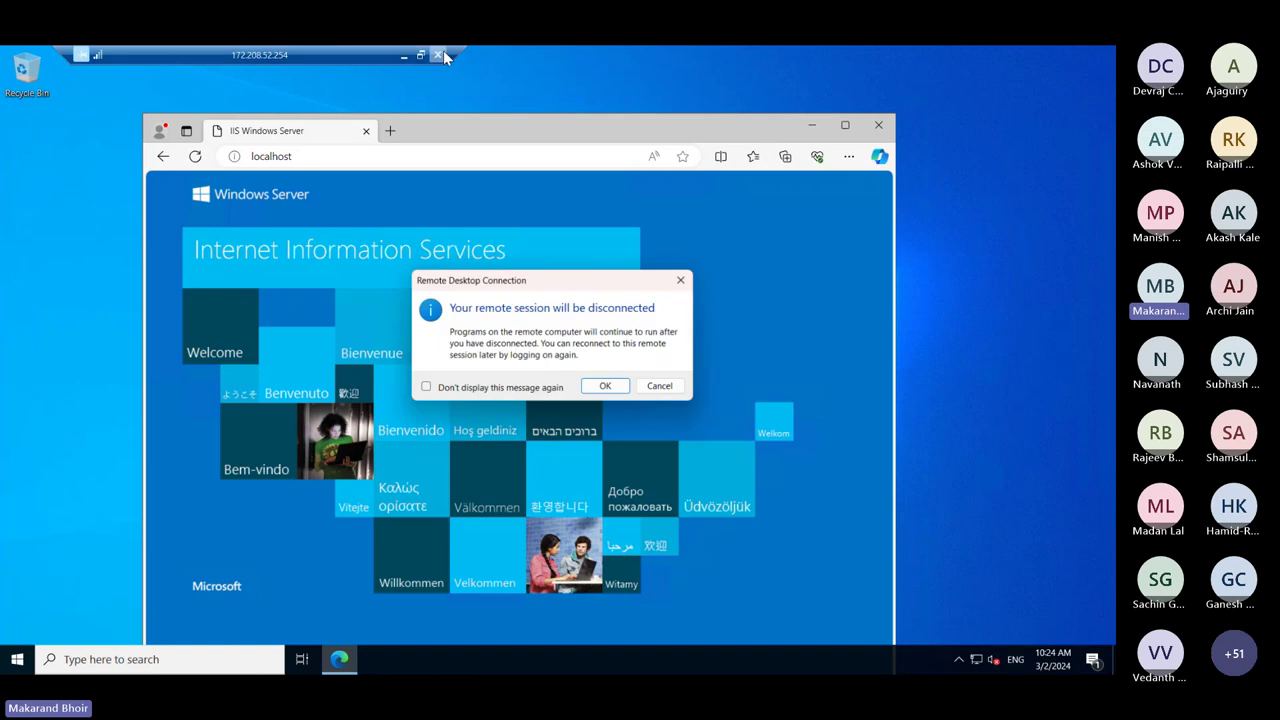
{"action": "left_click", "coordinate": [612, 391]}
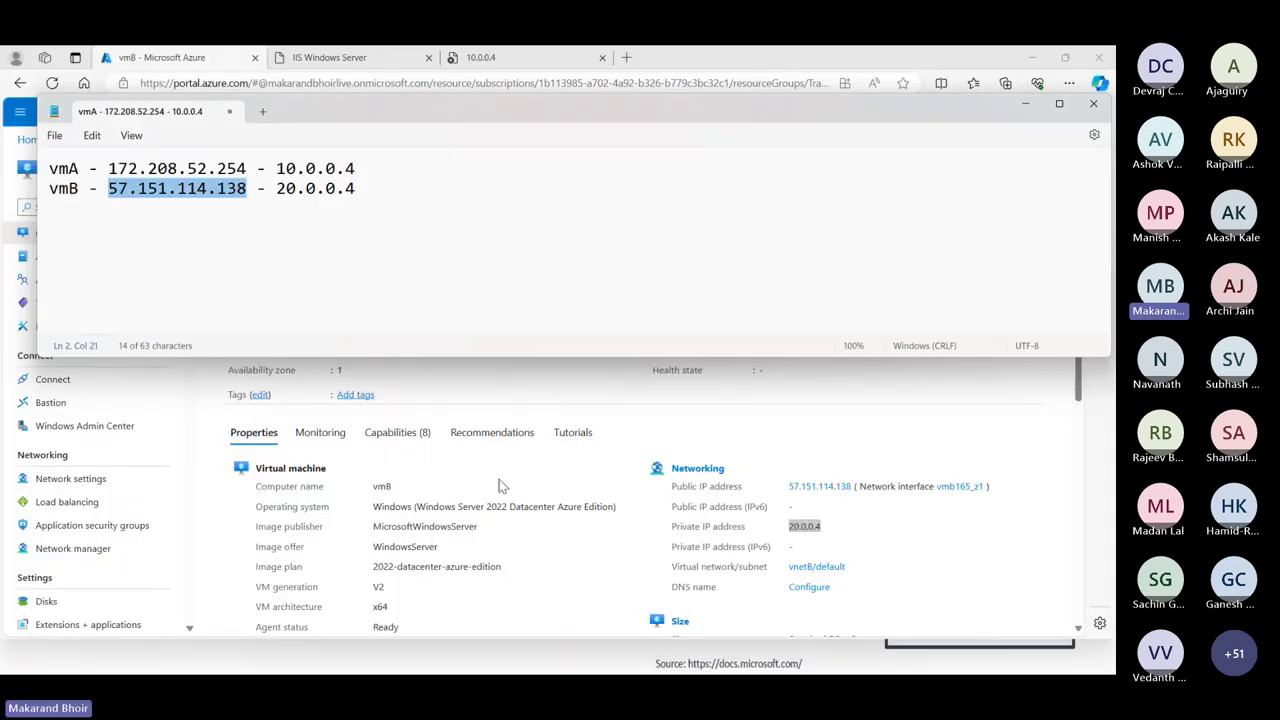
{"action": "key", "text": "super"}
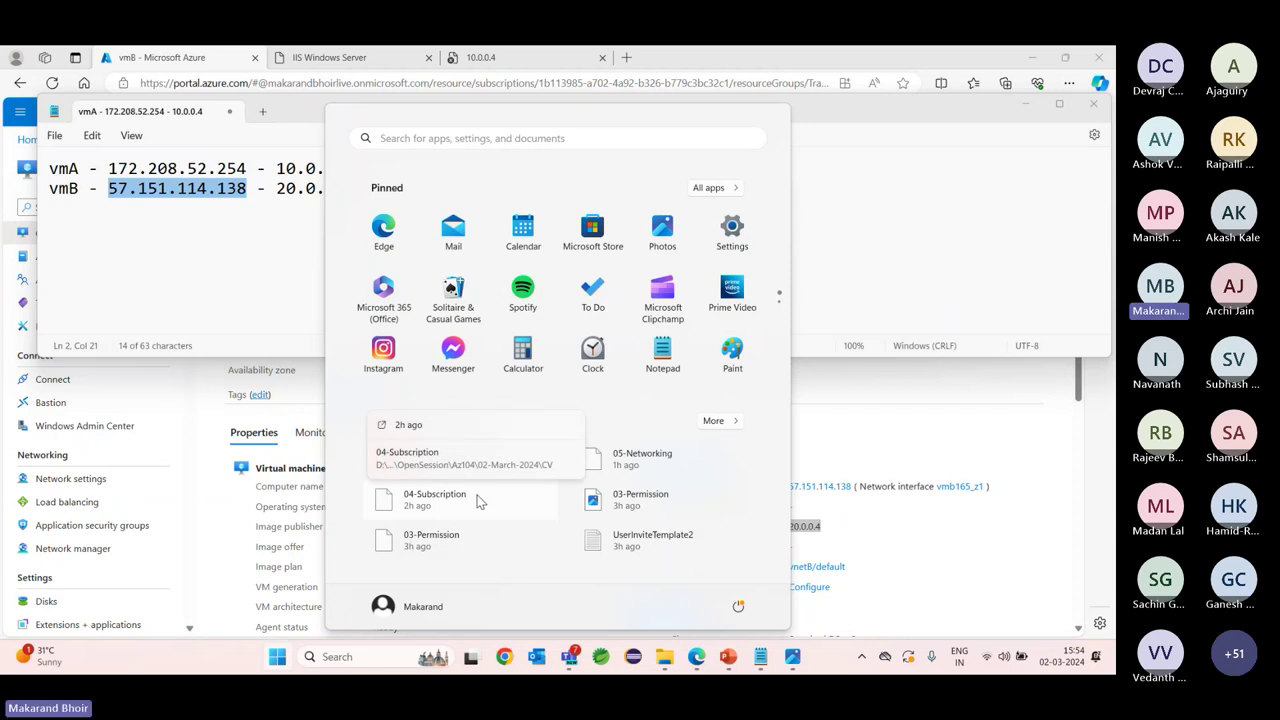
{"action": "type", "text": "r"}
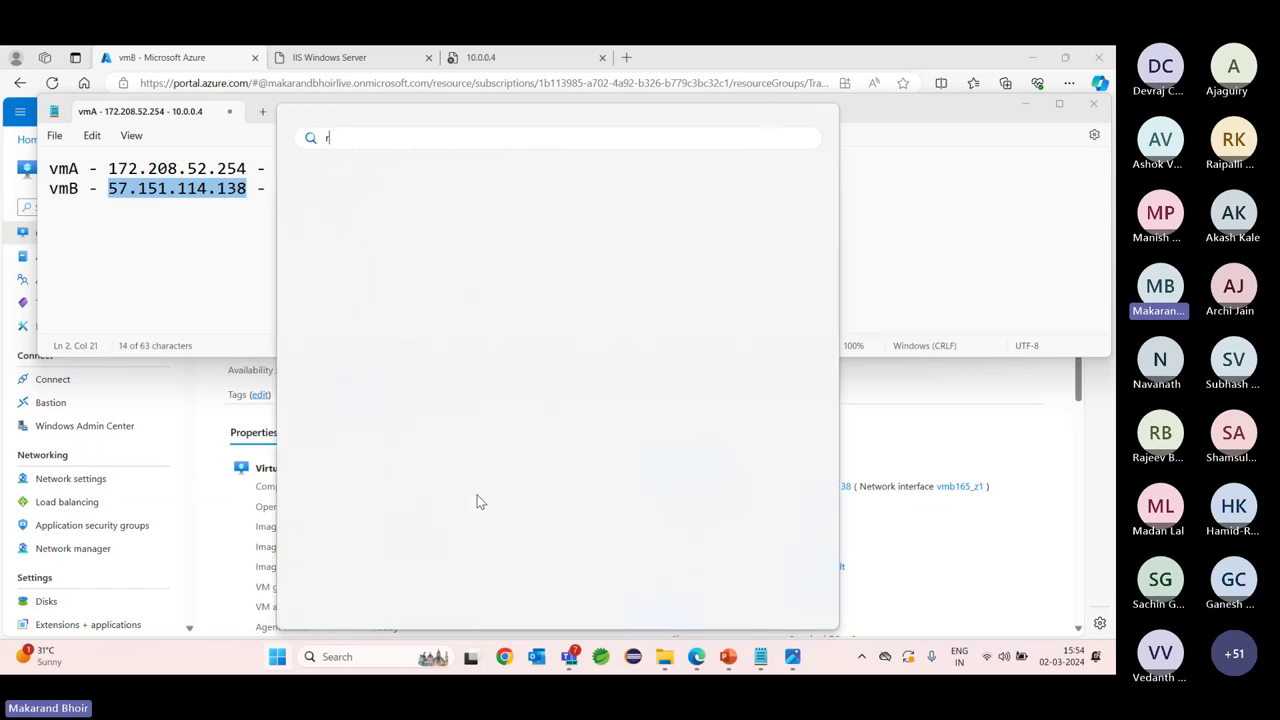
{"action": "type", "text": "emote"}
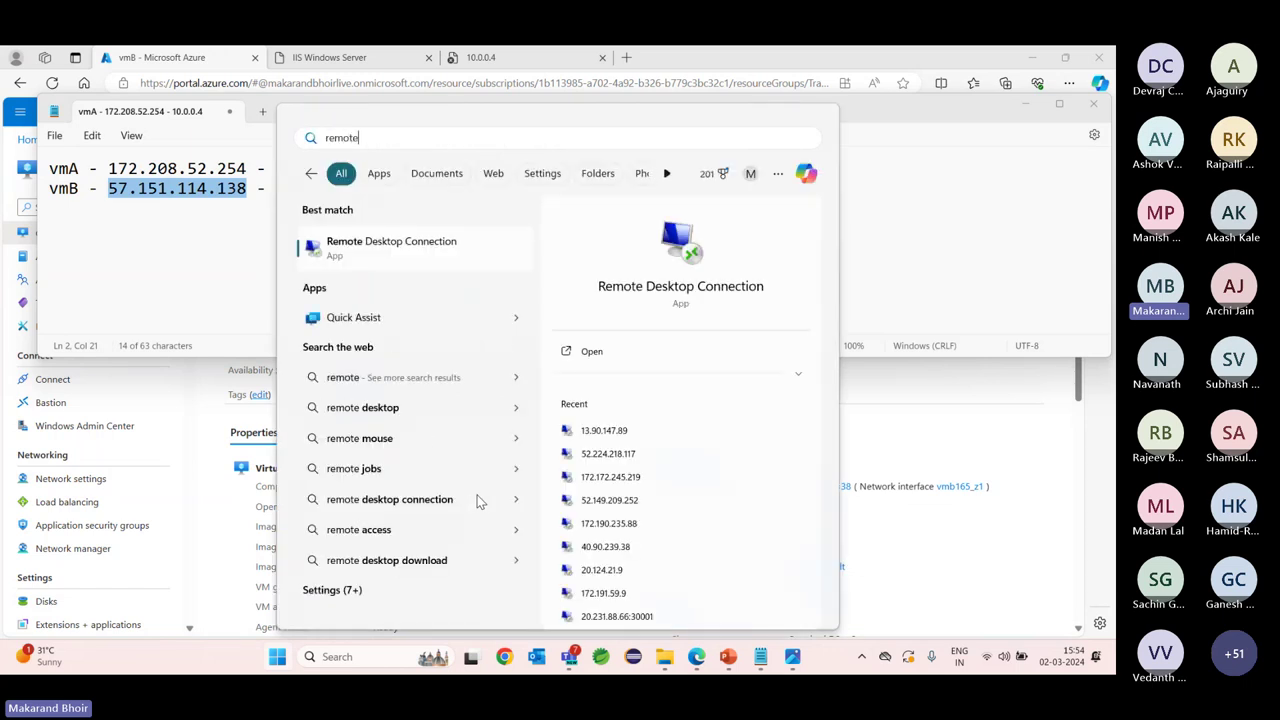
Connect Remote Desktop to vmB at 57.151.114.138 using the VM's user name and password
{"action": "left_click", "coordinate": [392, 246]}
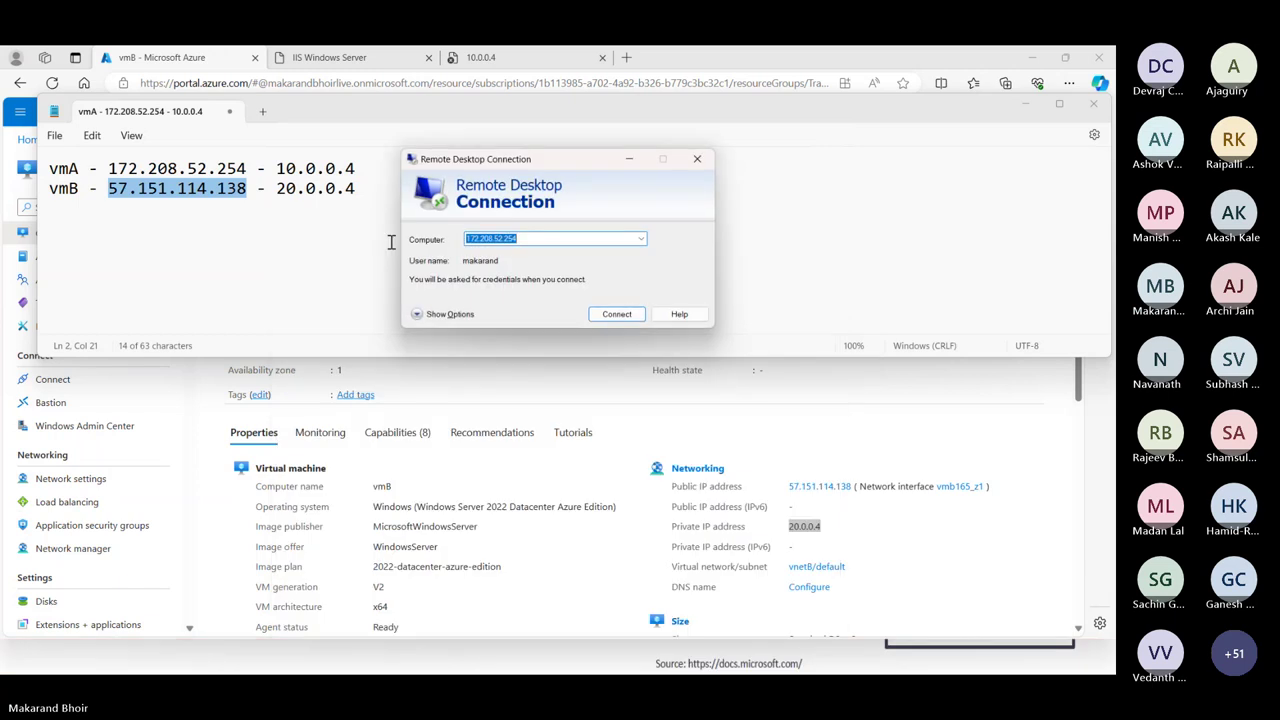
{"action": "key", "text": "ctrl+v"}
{"action": "left_click", "coordinate": [631, 317]}
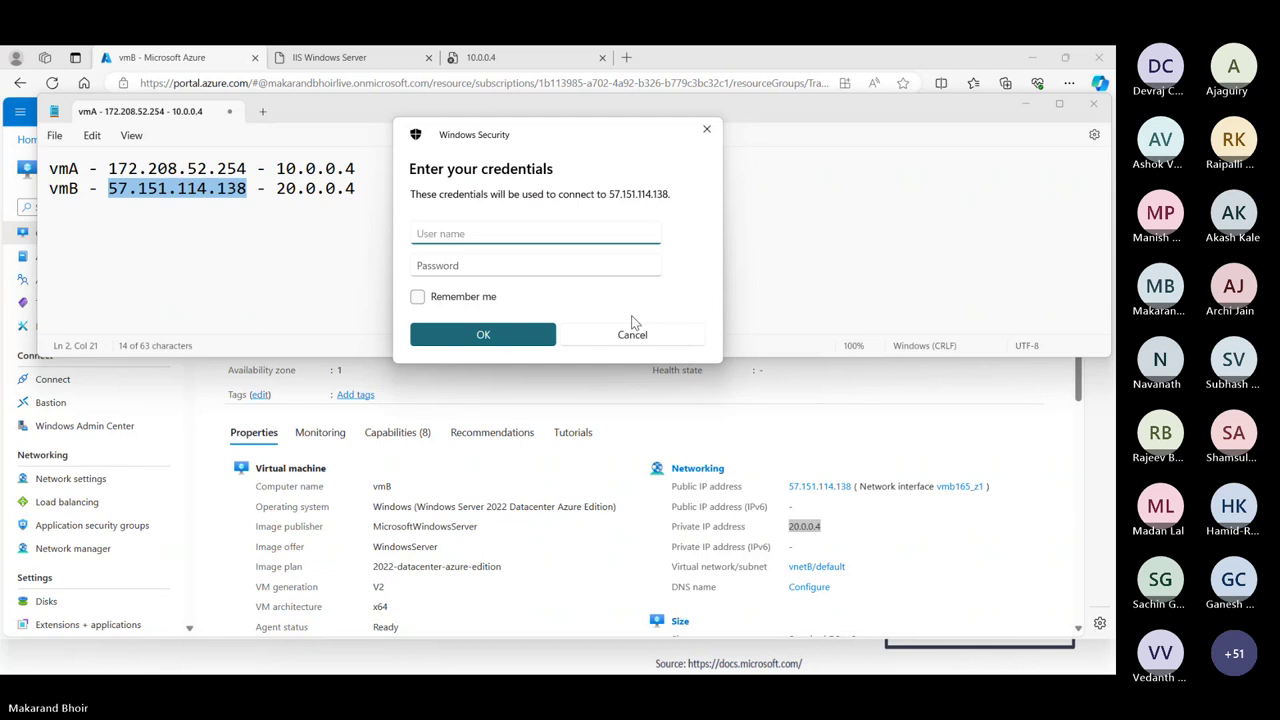
{"action": "type", "text": "makarand"}
{"action": "key", "text": "Tab"}
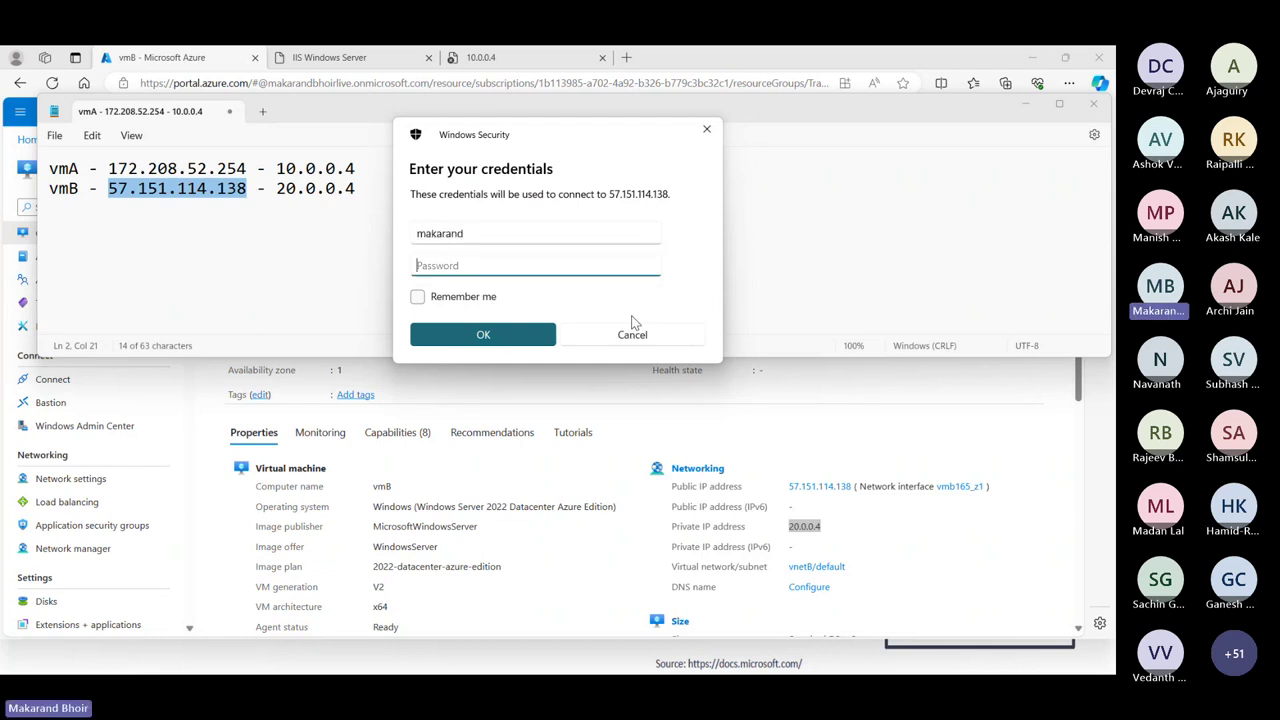
{"action": "type", "text": "********"}
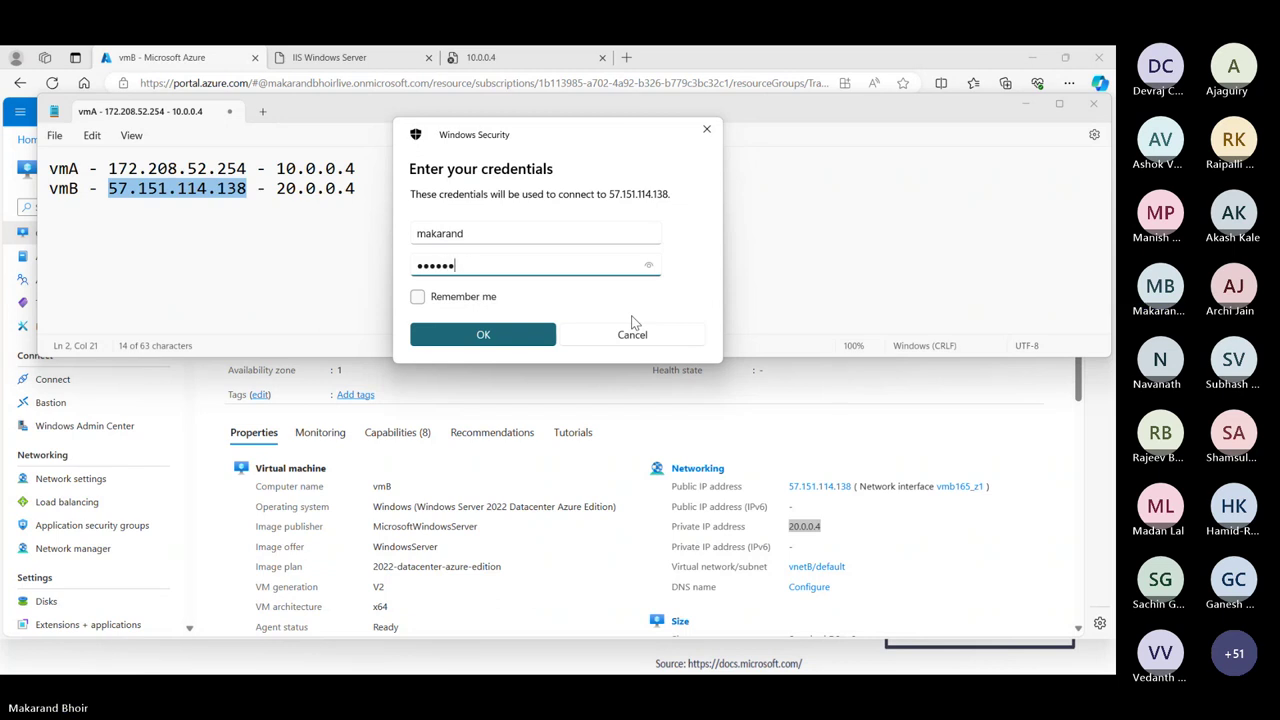
{"action": "type", "text": "****"}
{"action": "key", "text": "Return"}
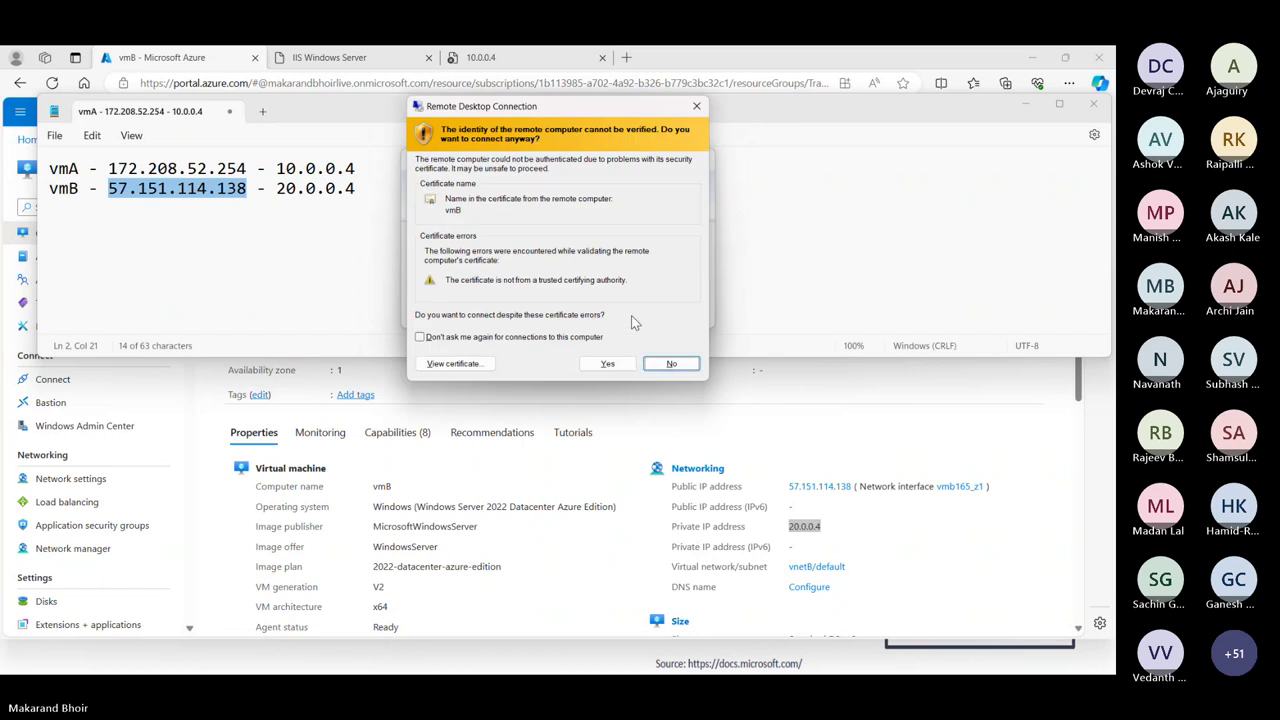
{"action": "left_click", "coordinate": [619, 366]}
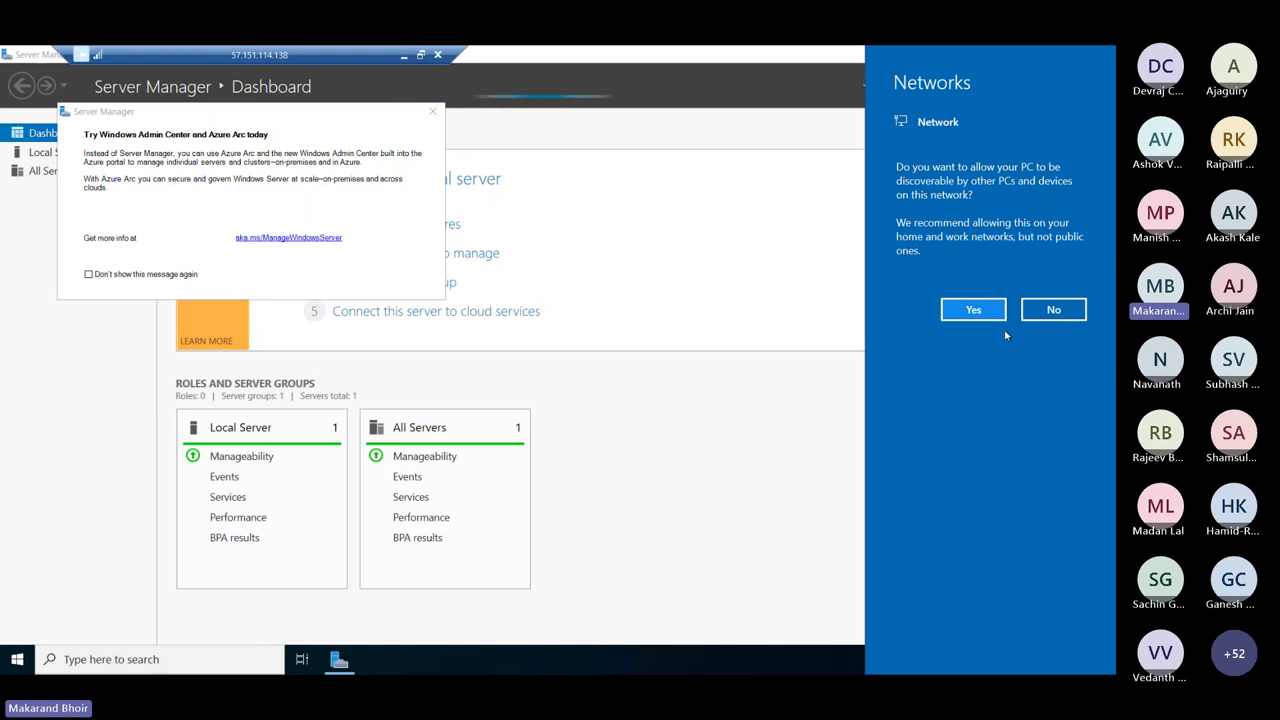
Dismiss vmB's network discovery and Azure Arc prompts and close Server Manager
{"action": "left_click", "coordinate": [432, 111]}
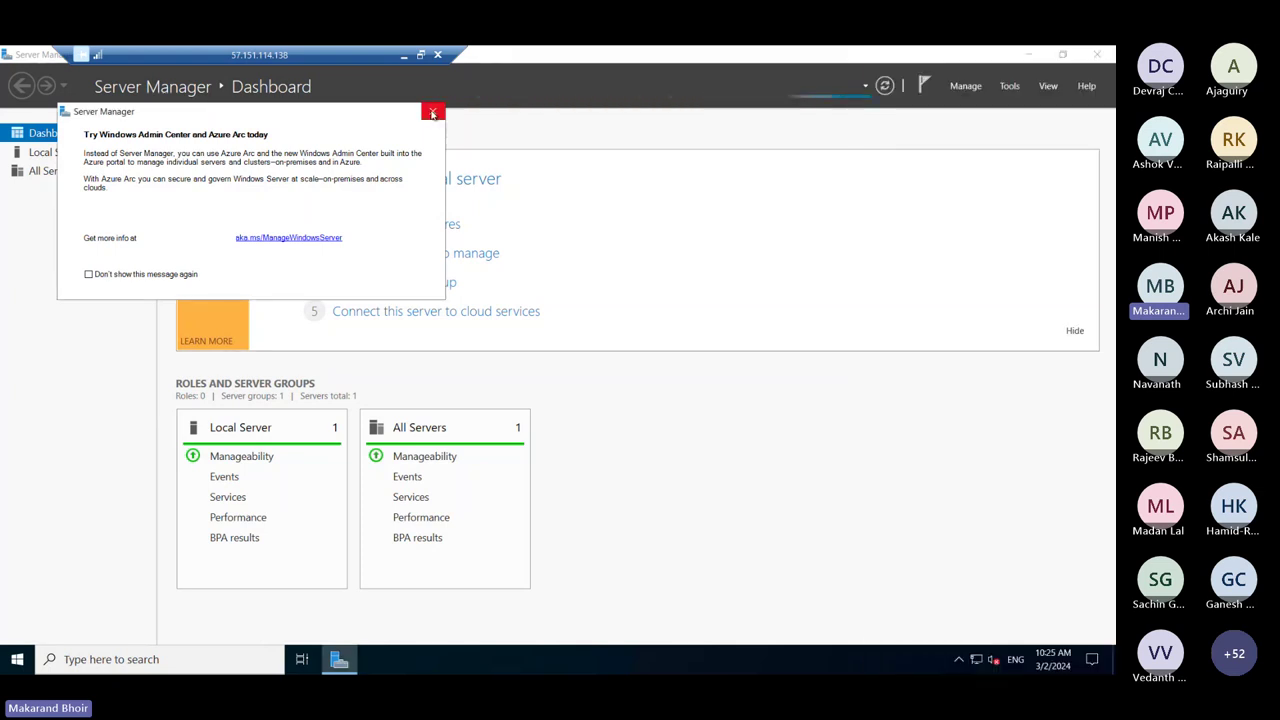
{"action": "left_click", "coordinate": [432, 111]}
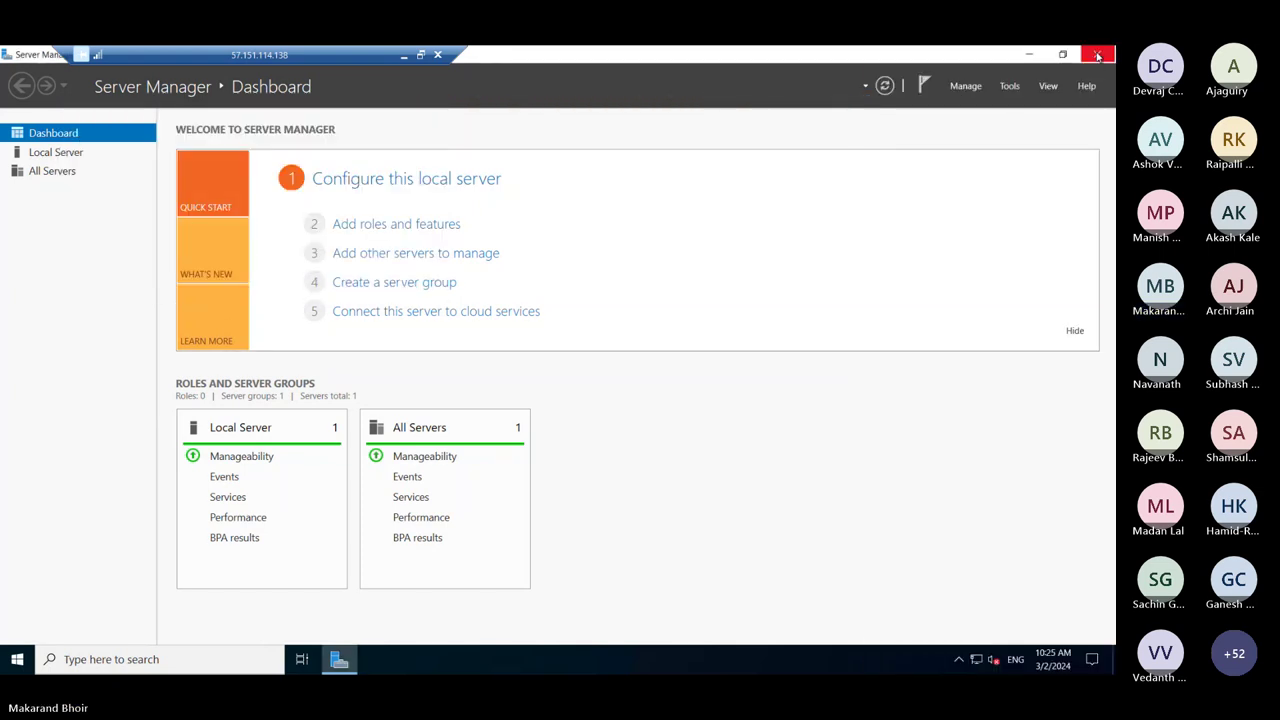
{"action": "left_click", "coordinate": [1097, 55]}
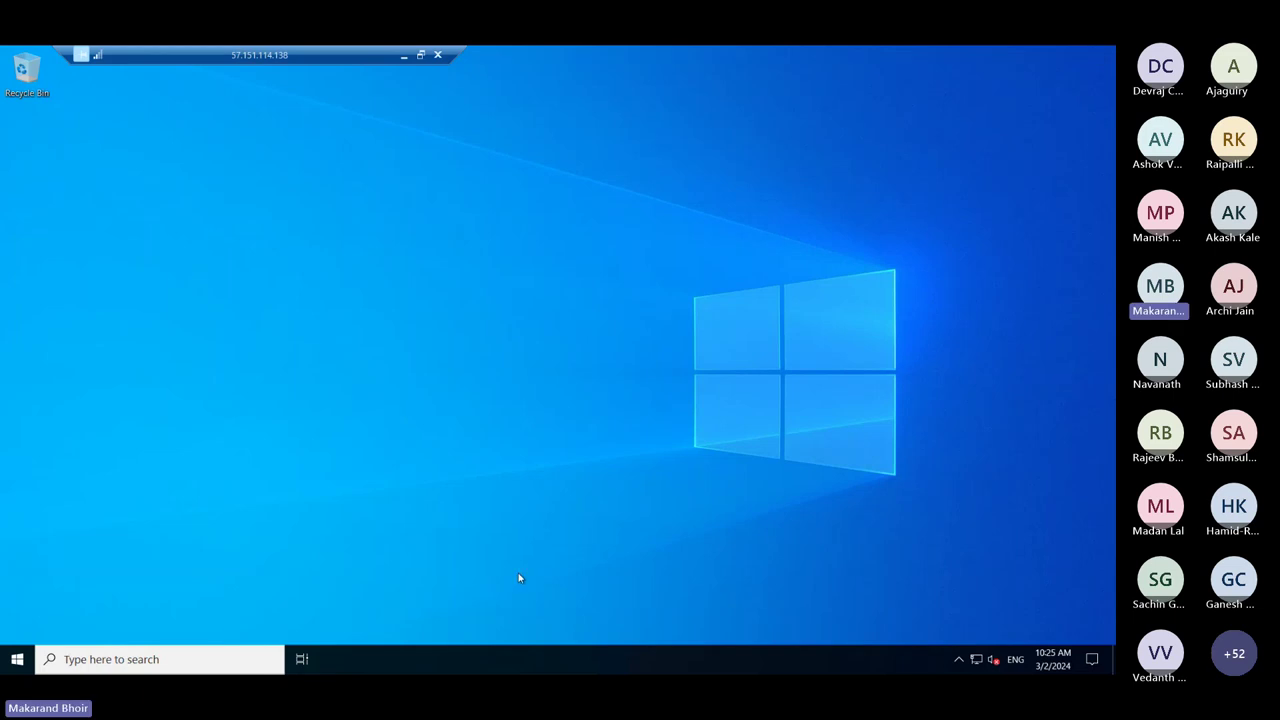
Launch Edge on vmB, skipping sign-in and Google data import during first-run setup
{"action": "left_click", "coordinate": [20, 662]}
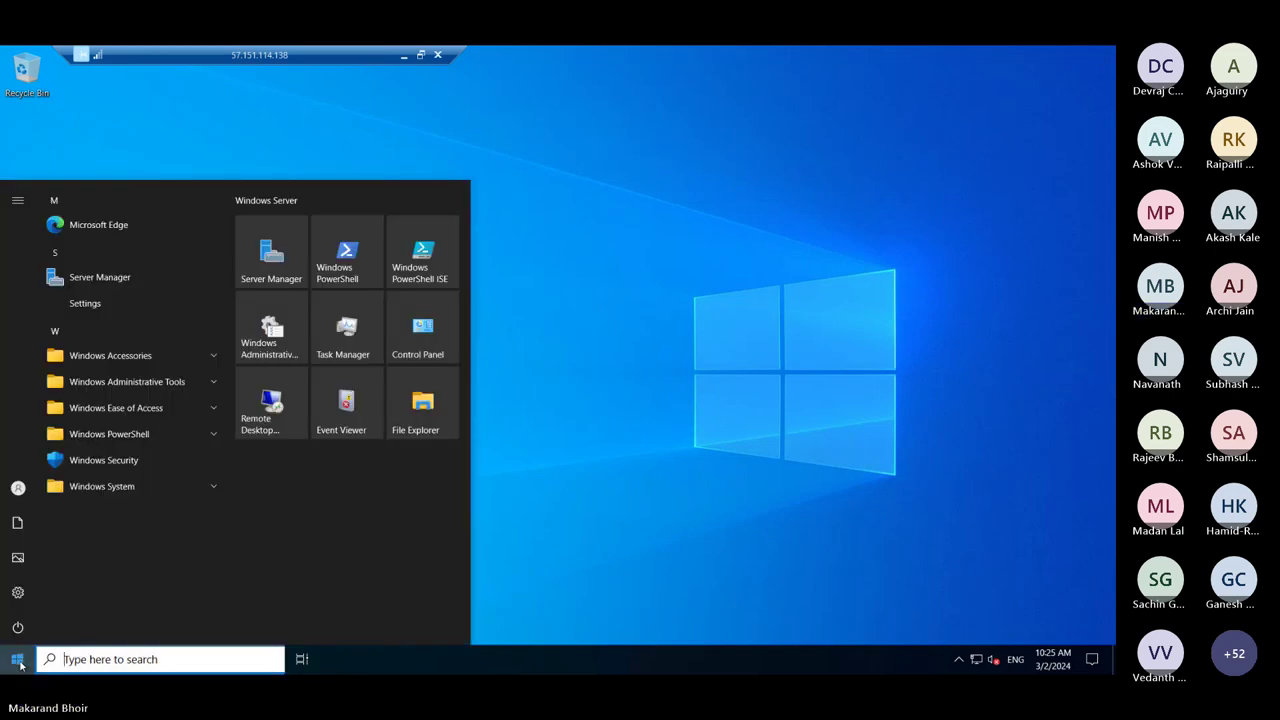
{"action": "left_click", "coordinate": [85, 234]}
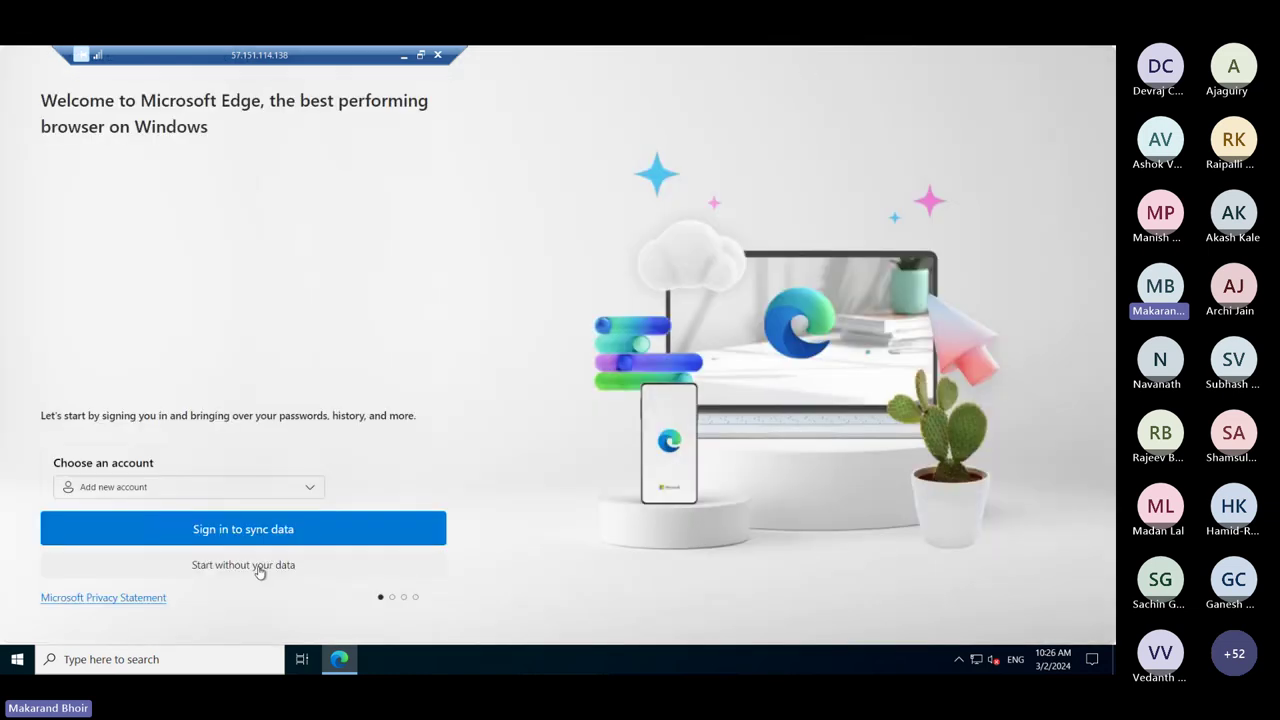
{"action": "left_click", "coordinate": [260, 566]}
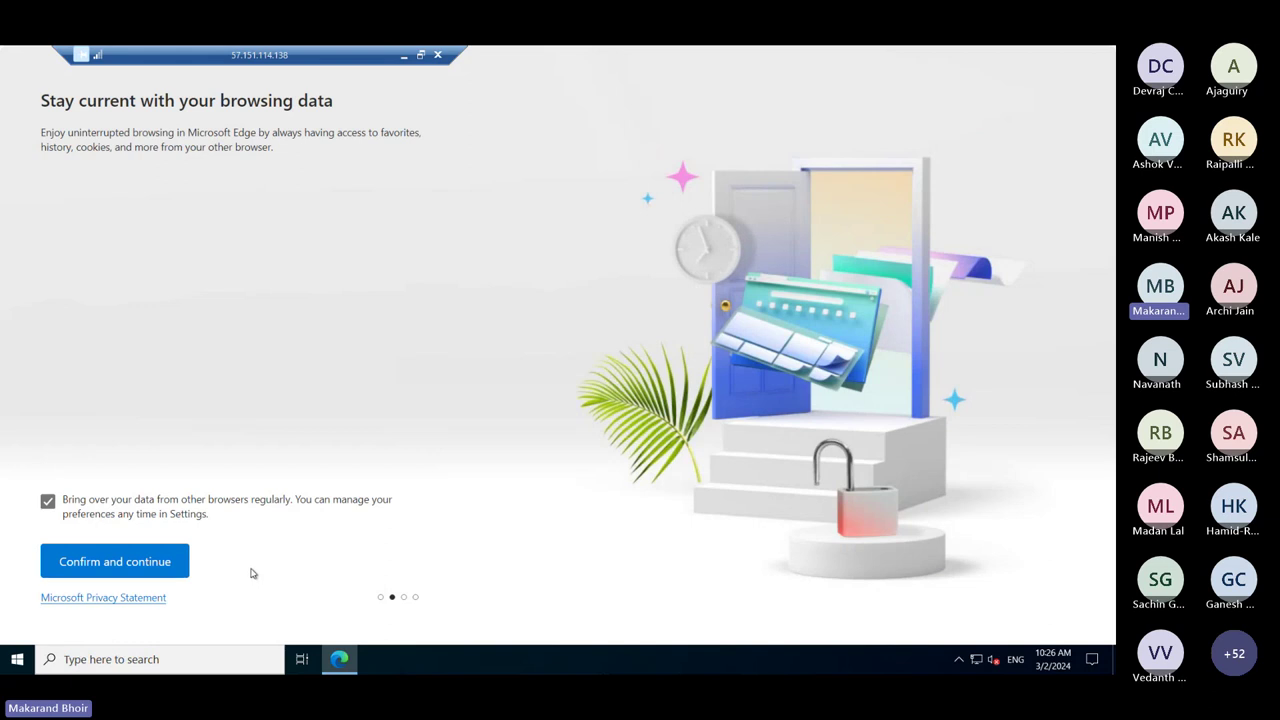
{"action": "left_click", "coordinate": [152, 566]}
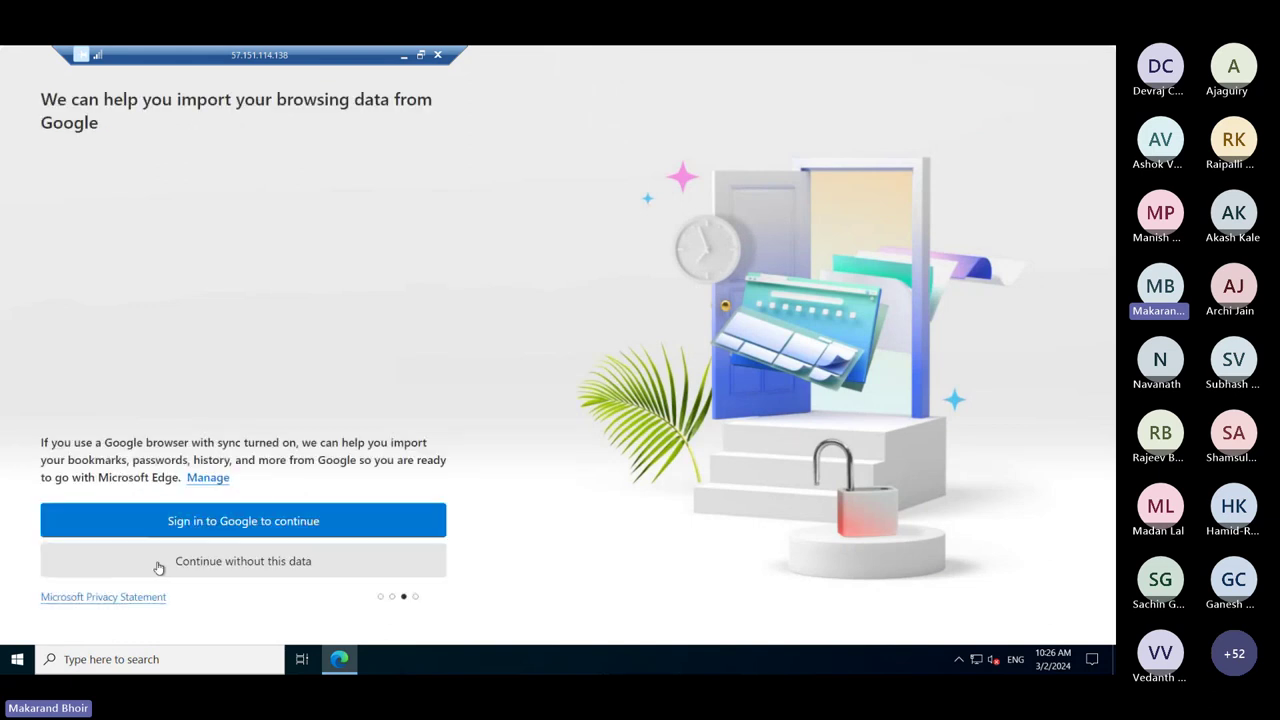
{"action": "left_click", "coordinate": [199, 565]}
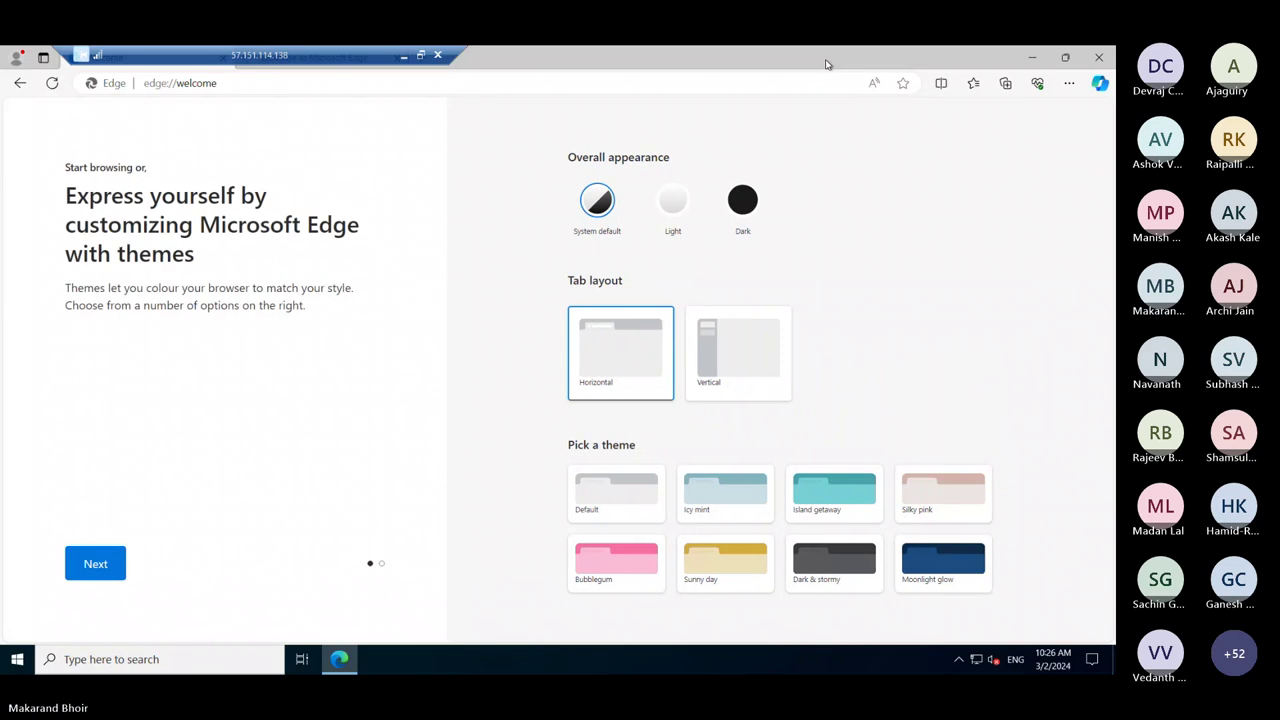
Close Edge's extra Welcome tab, minimize the vmB session, and select vmA's IP 172.208.52.254
{"action": "double_click", "coordinate": [826, 64]}
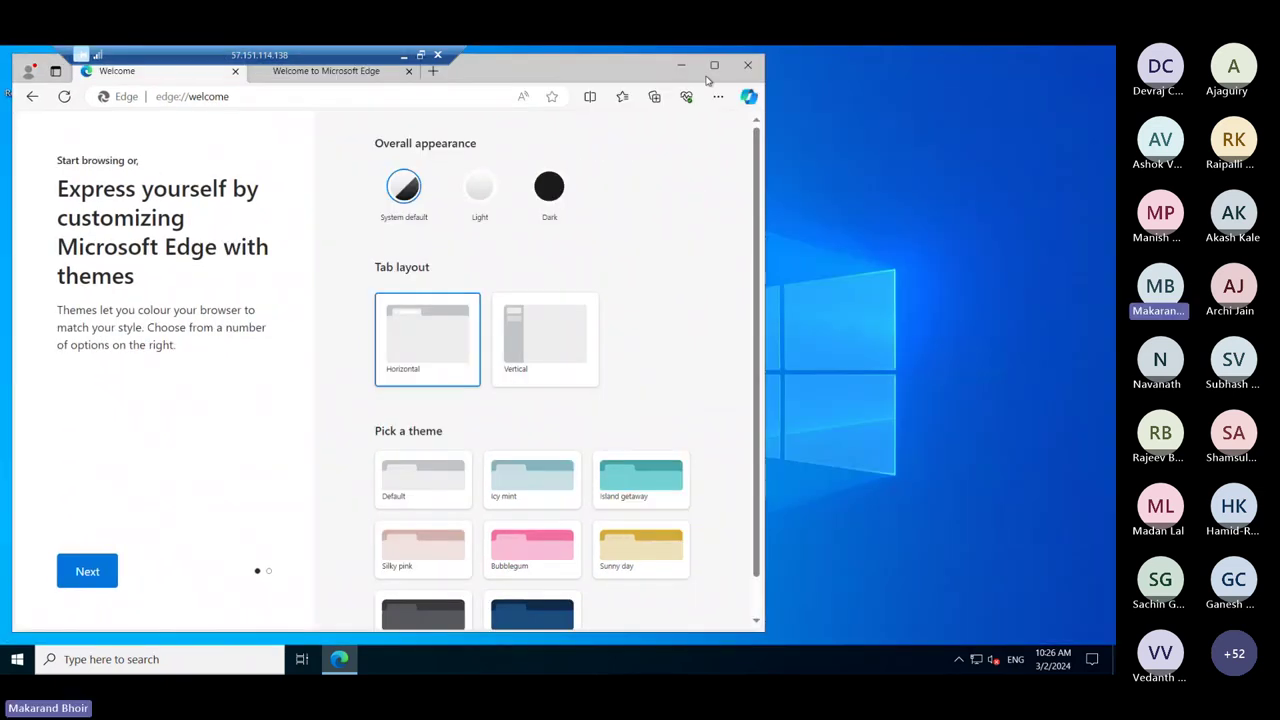
{"action": "left_click_drag", "start_coordinate": [415, 74], "coordinate": [489, 190]}
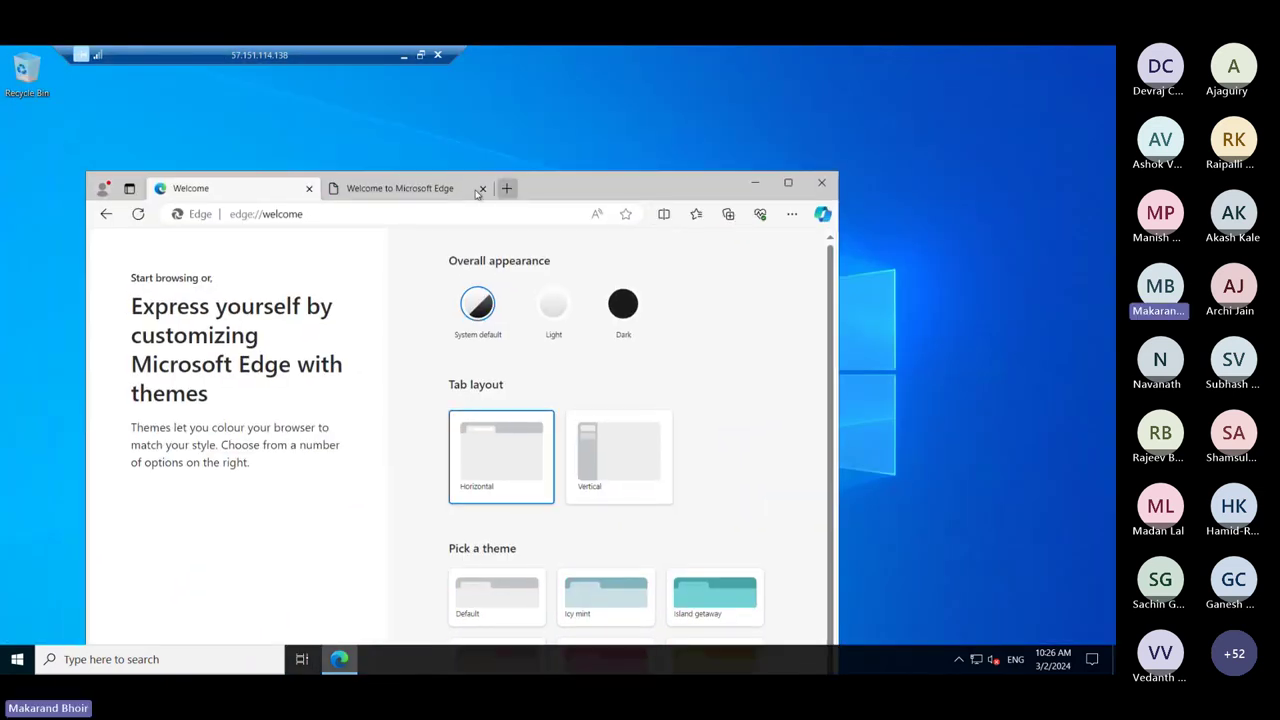
{"action": "left_click", "coordinate": [484, 189]}
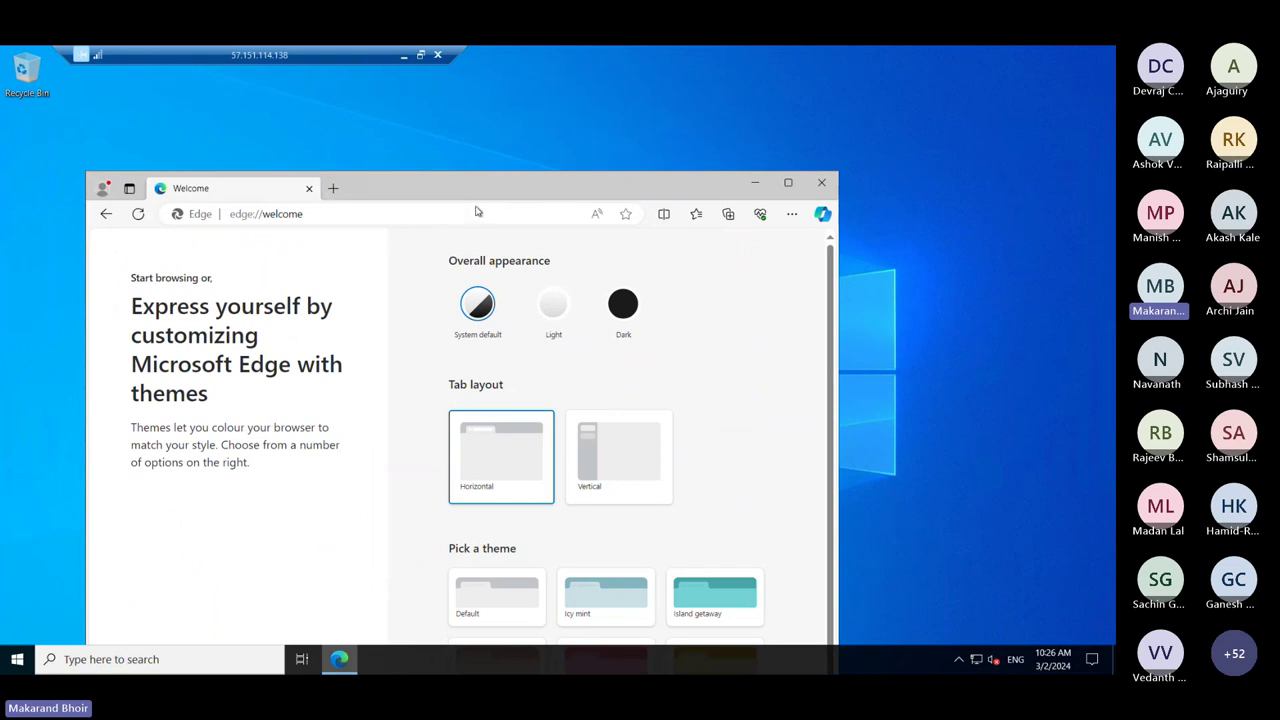
{"action": "left_click", "coordinate": [404, 55]}
{"action": "left_click_drag", "start_coordinate": [247, 168], "coordinate": [108, 166]}
{"action": "key", "text": "ctrl+c"}
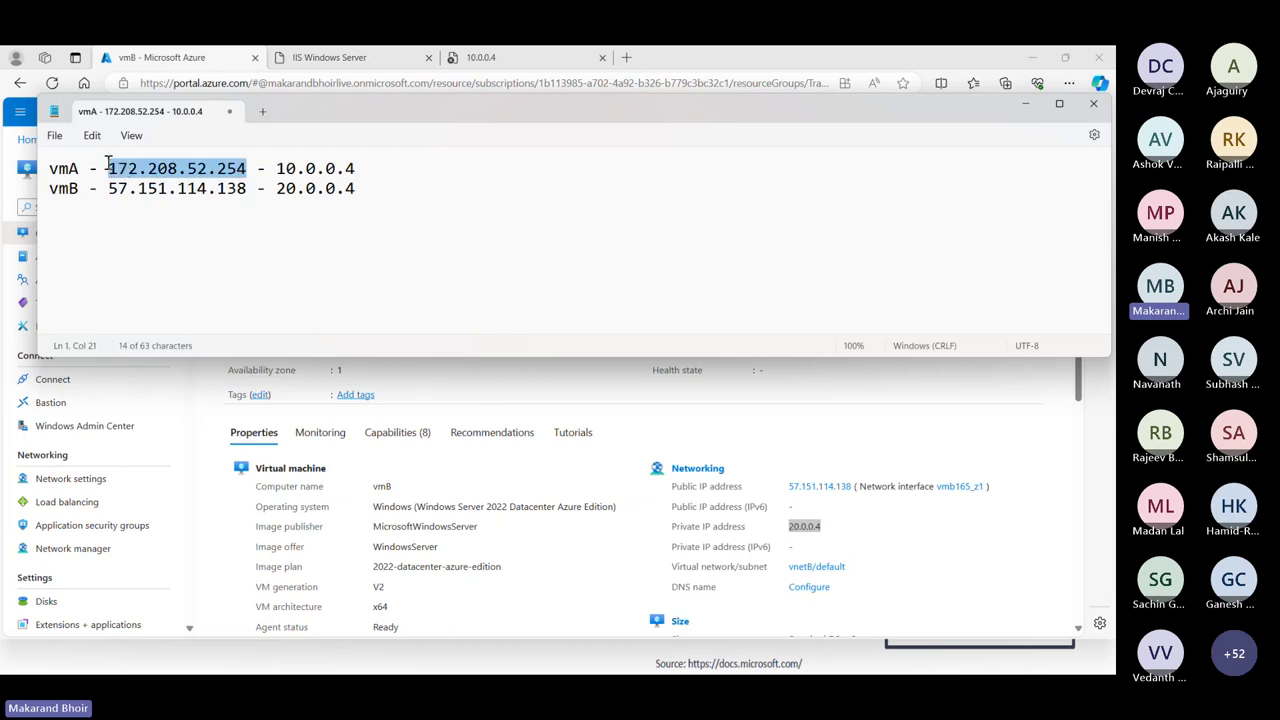
Load vmA's IIS page in Edge at public IP 172.208.52.254
{"action": "key", "text": "alt+Tab"}
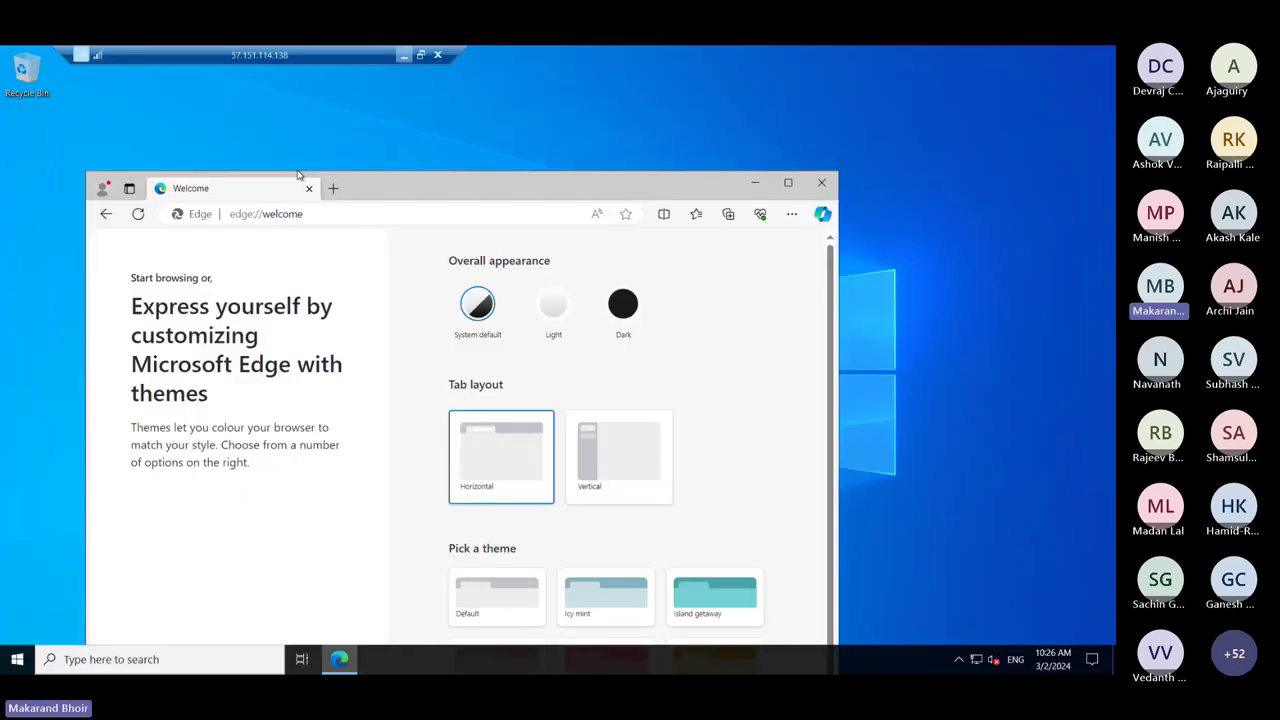
{"action": "left_click", "coordinate": [329, 215]}
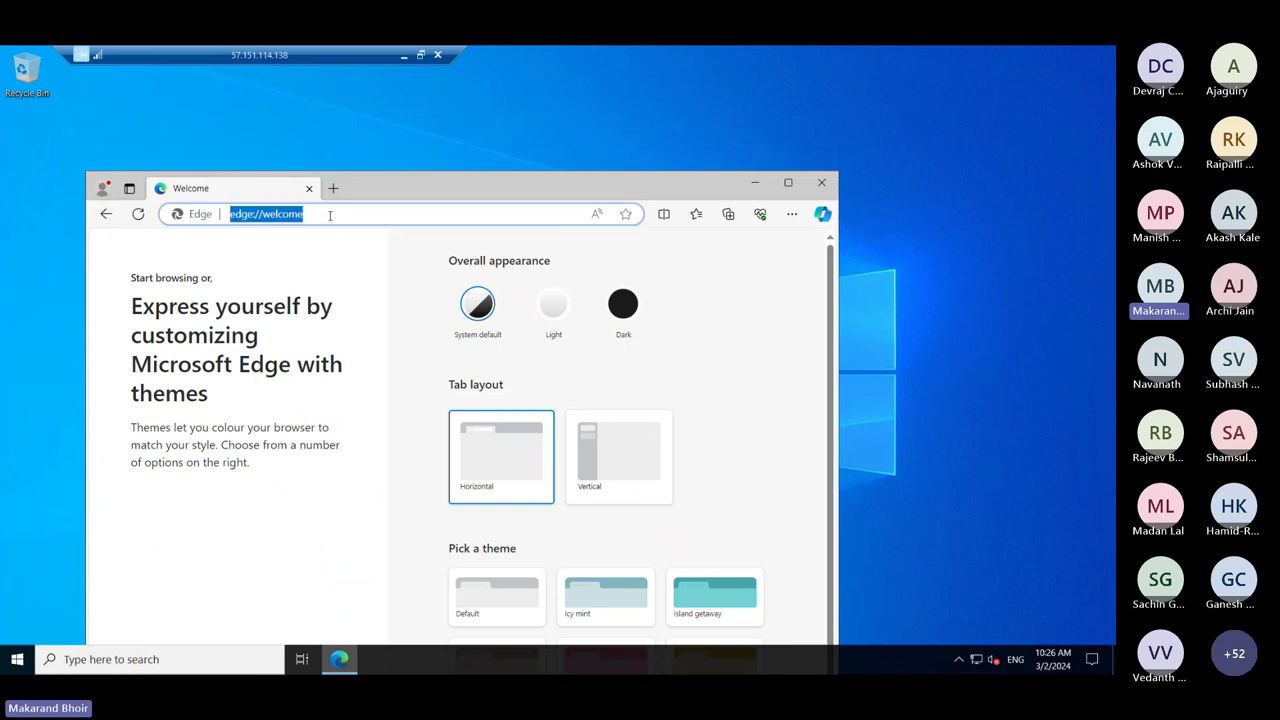
{"action": "key", "text": "ctrl+v"}
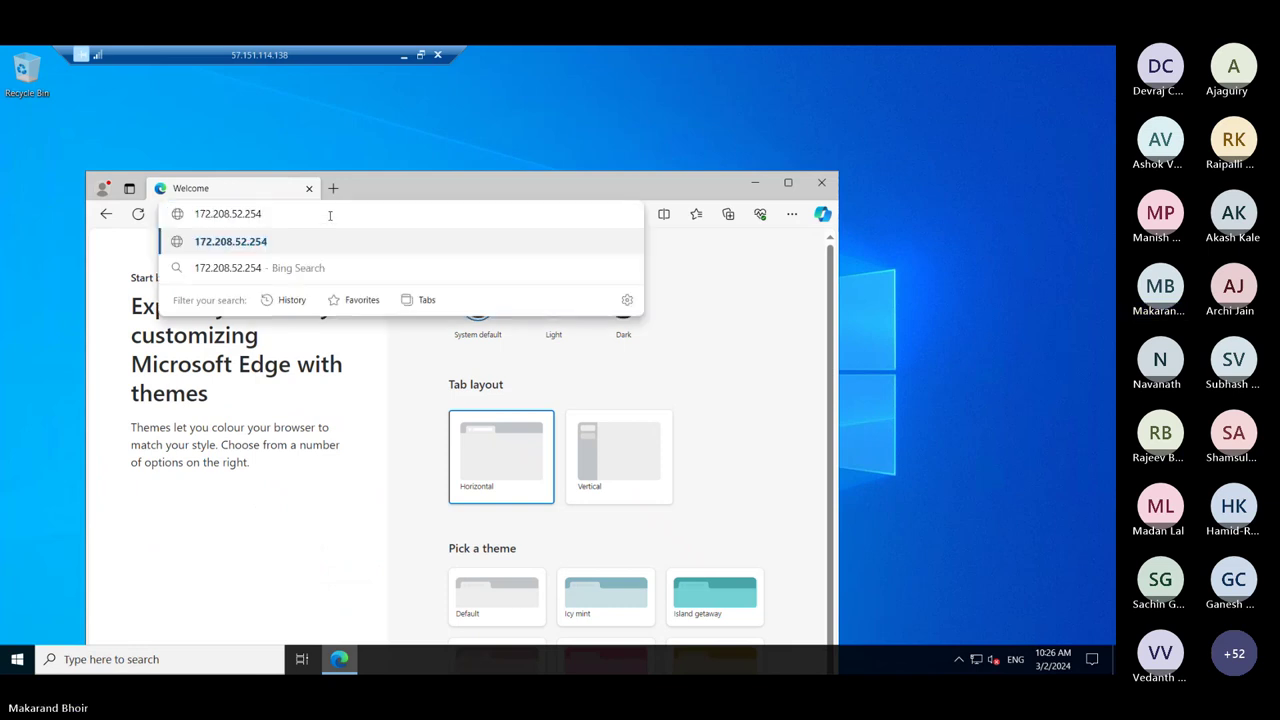
{"action": "key", "text": "Return"}
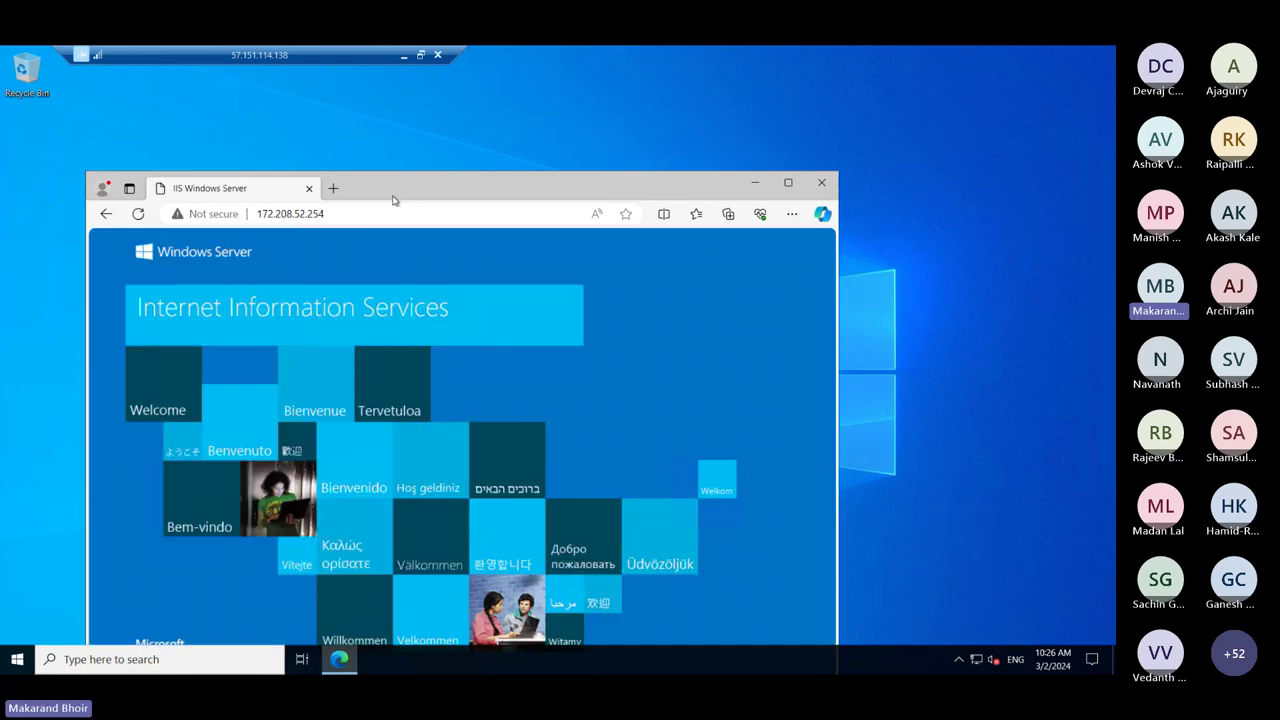
{"action": "left_click_drag", "start_coordinate": [408, 176], "coordinate": [410, 158]}
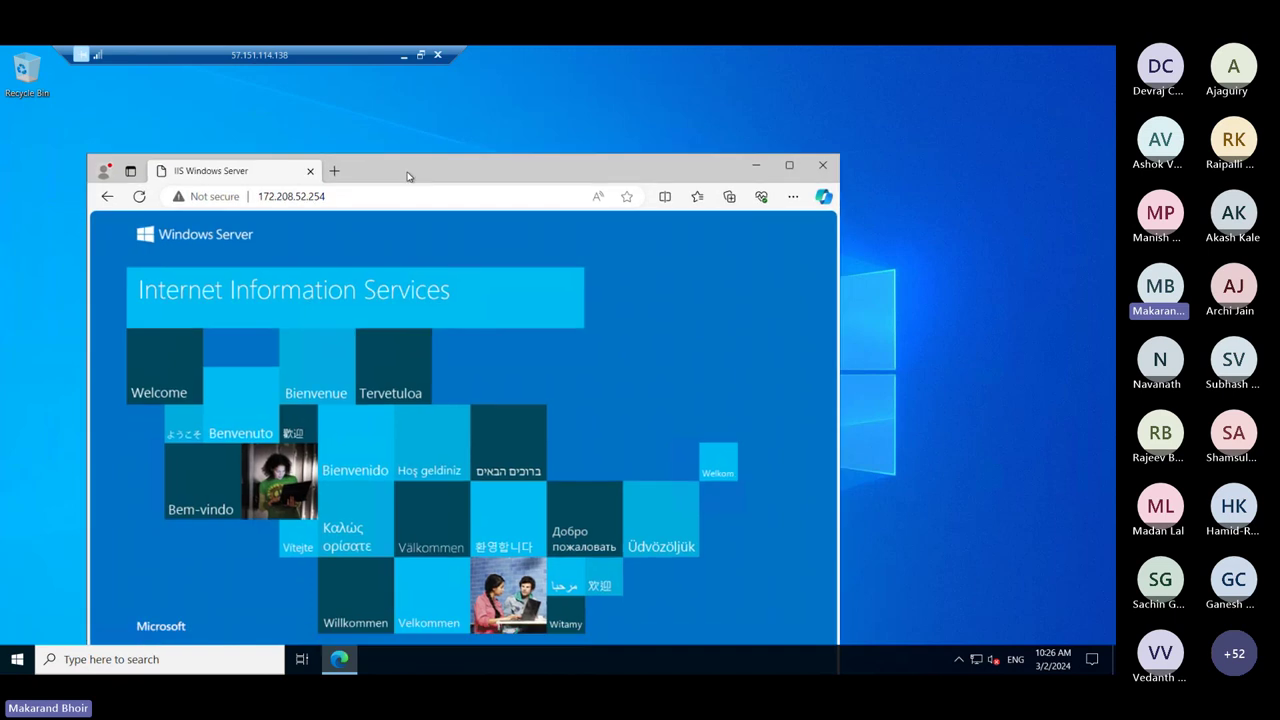
In a new tab, load vmA's private address 10.0.0.4, copied from the Notepad notes
{"action": "left_click", "coordinate": [335, 171]}
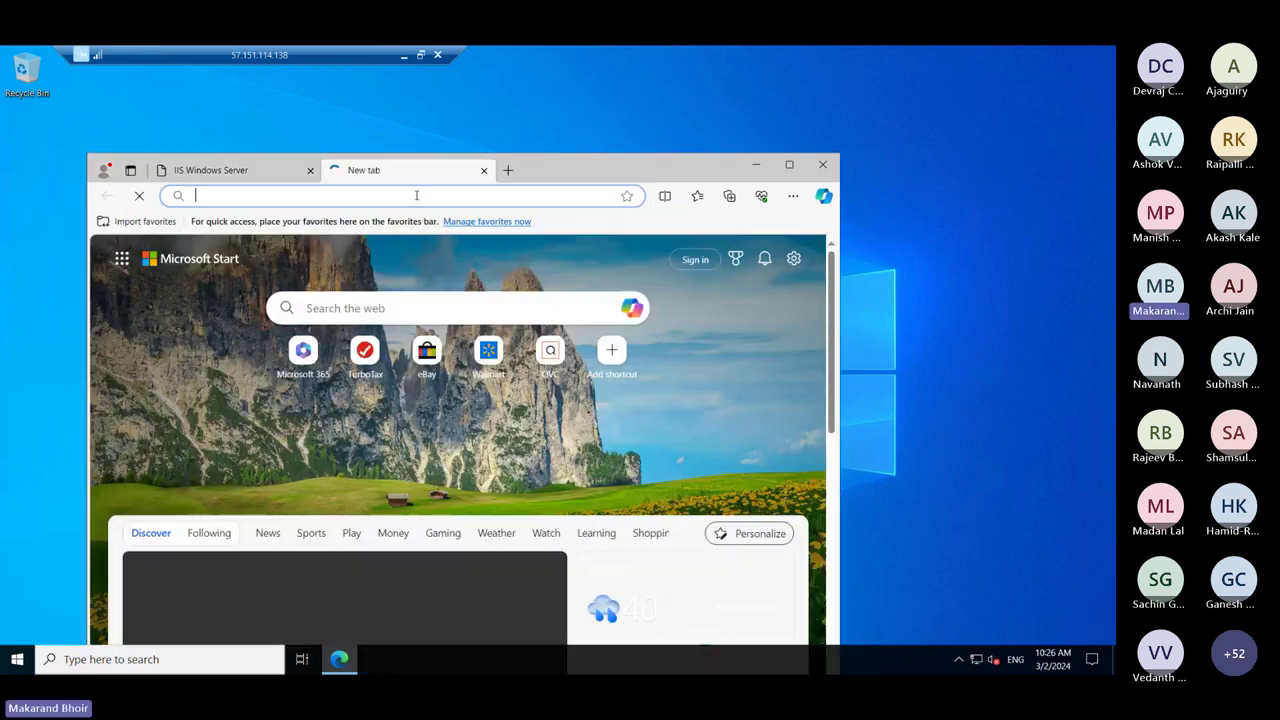
{"action": "type", "text": "10"}
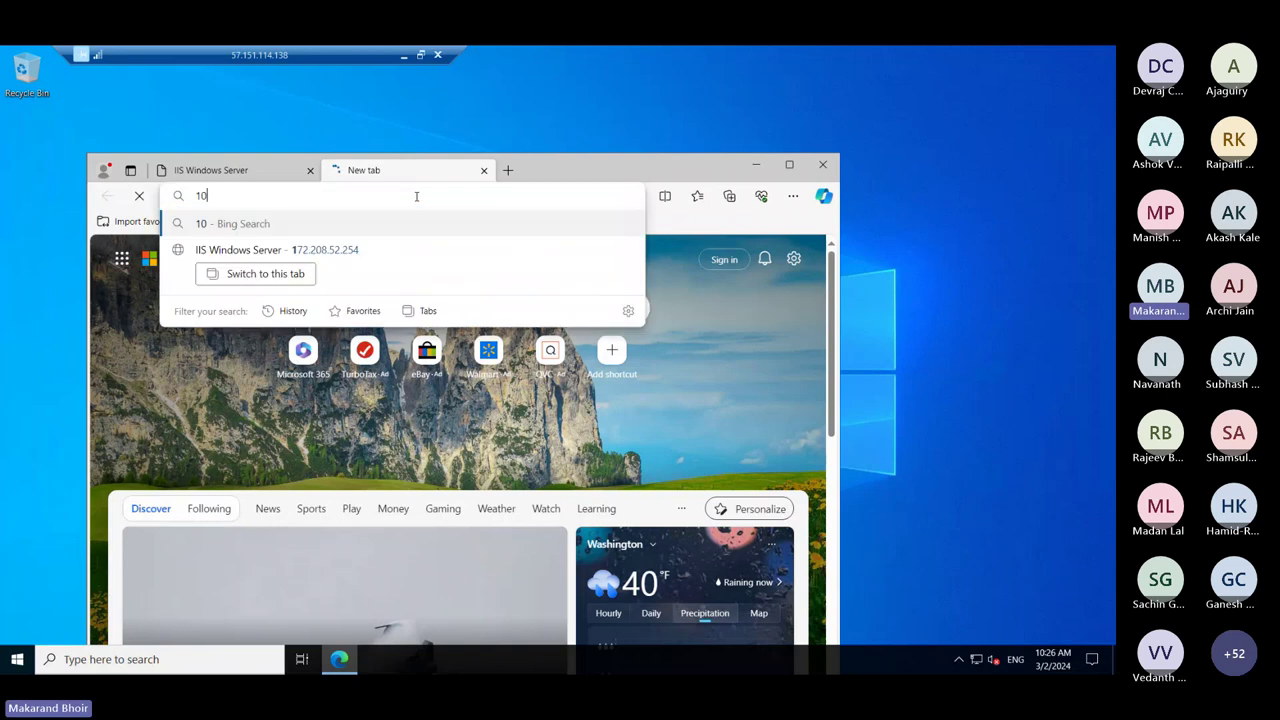
{"action": "type", "text": ".0"}
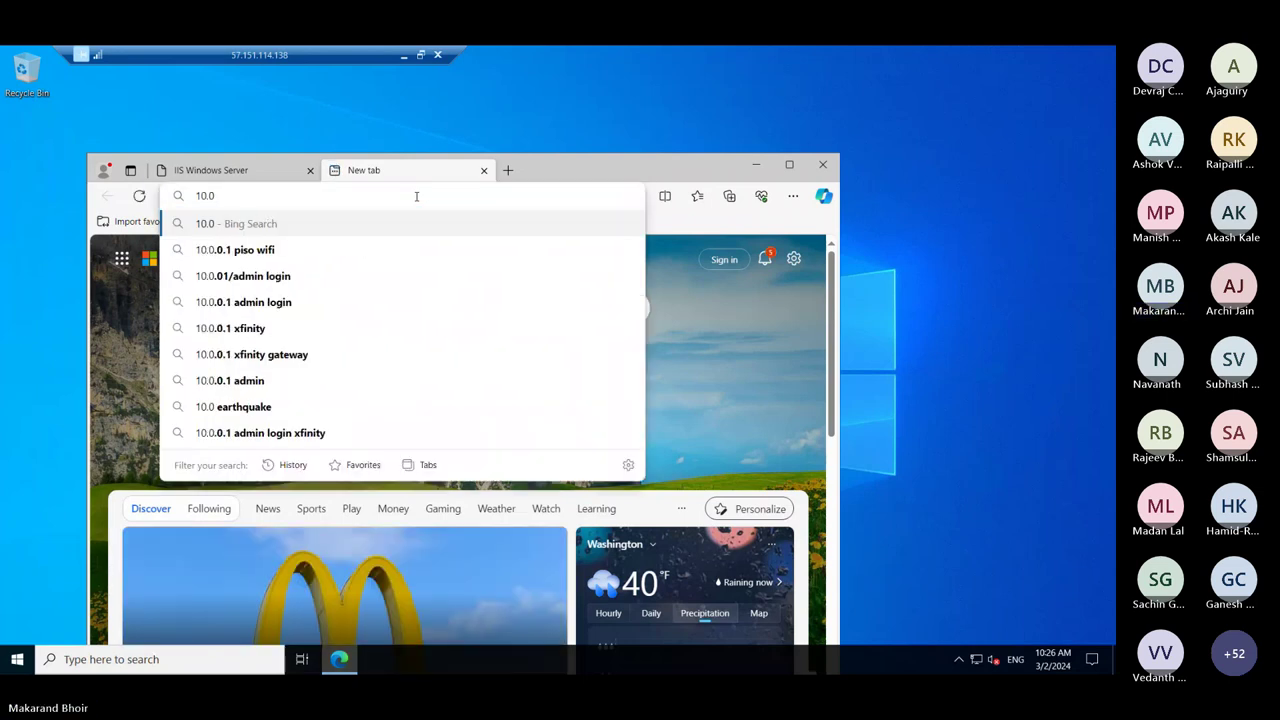
{"action": "left_click", "coordinate": [404, 55]}
{"action": "left_click_drag", "start_coordinate": [277, 169], "coordinate": [377, 169]}
{"action": "key", "text": "ctrl+c"}
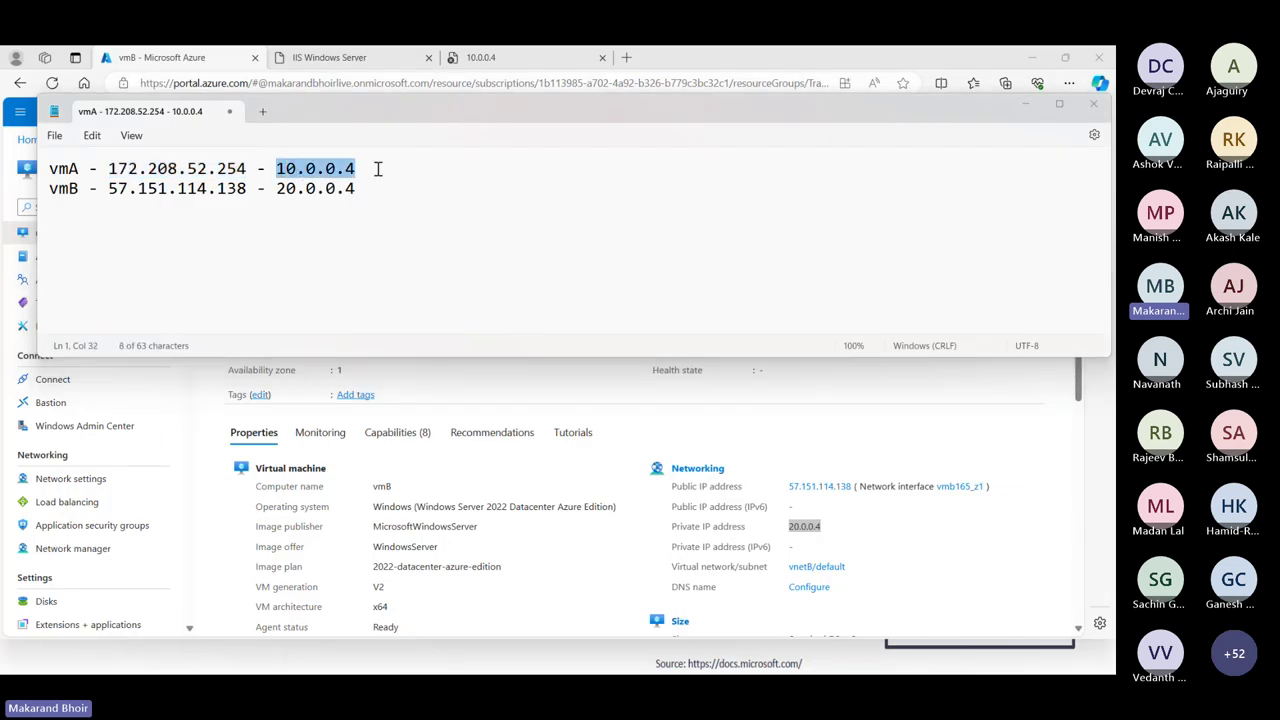
{"action": "key", "text": "alt+Tab"}
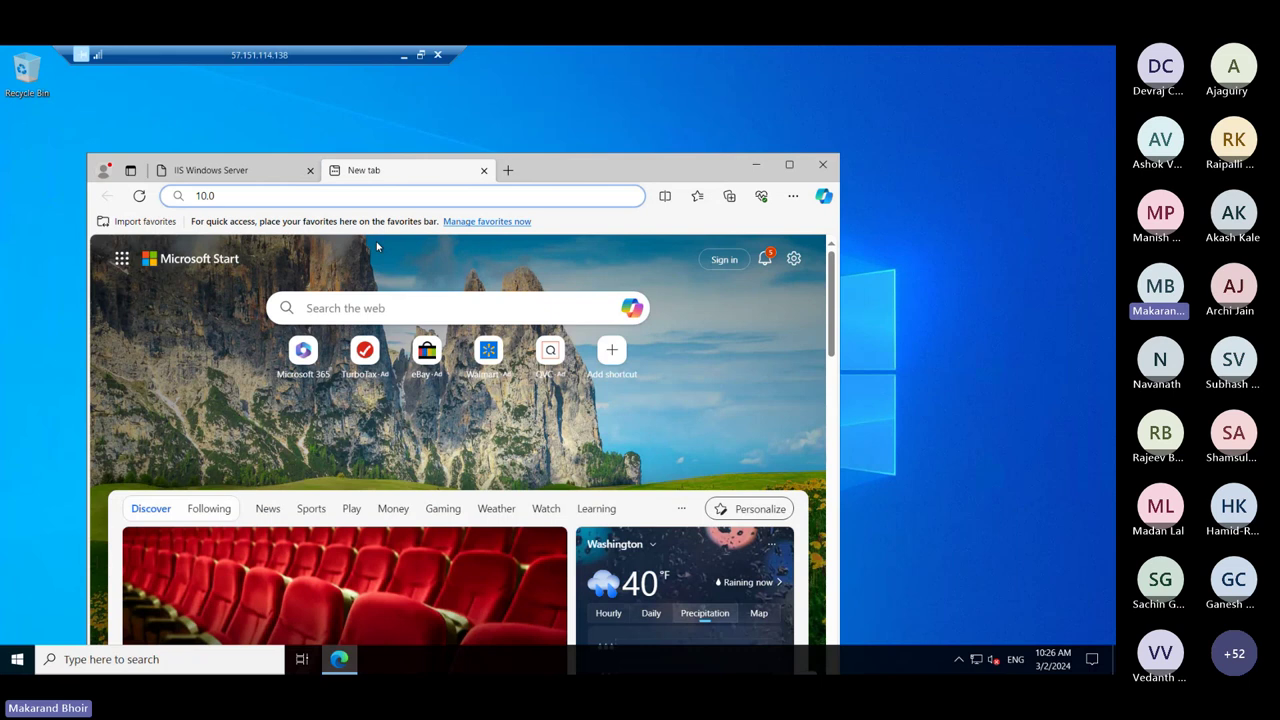
{"action": "key", "text": "ctrl+a"}
{"action": "key", "text": "ctrl+v"}
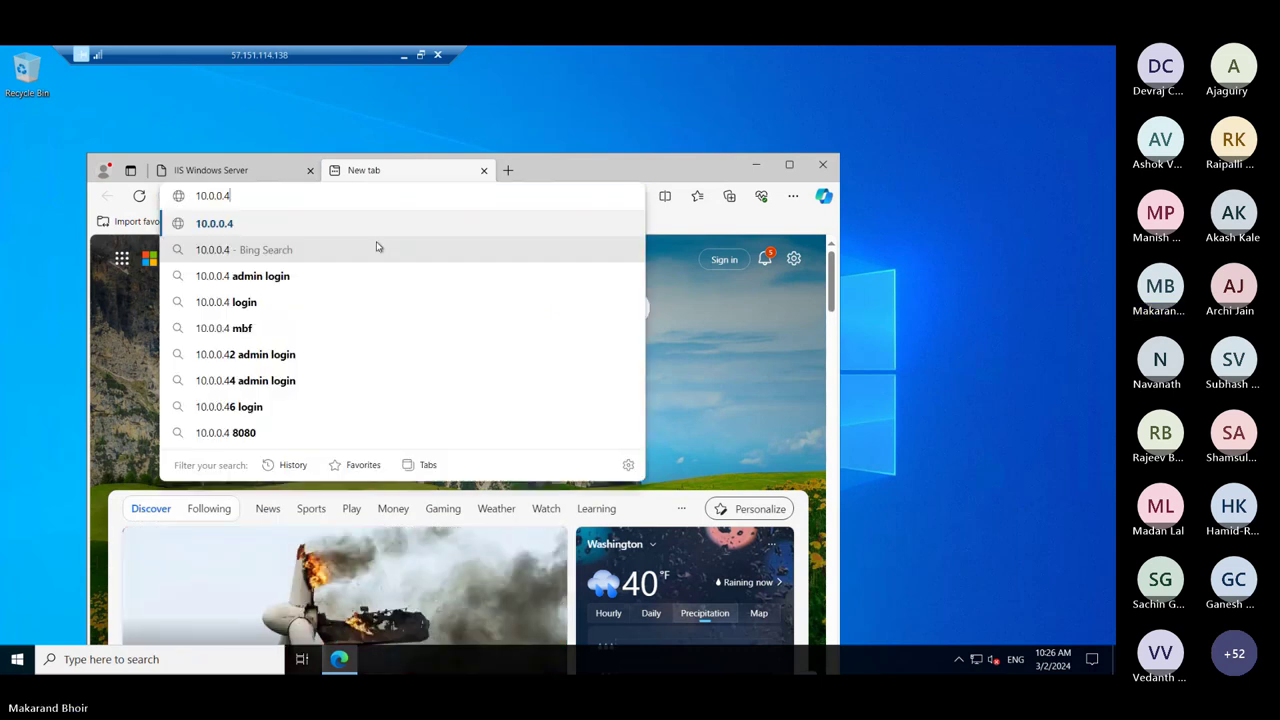
{"action": "key", "text": "Return"}
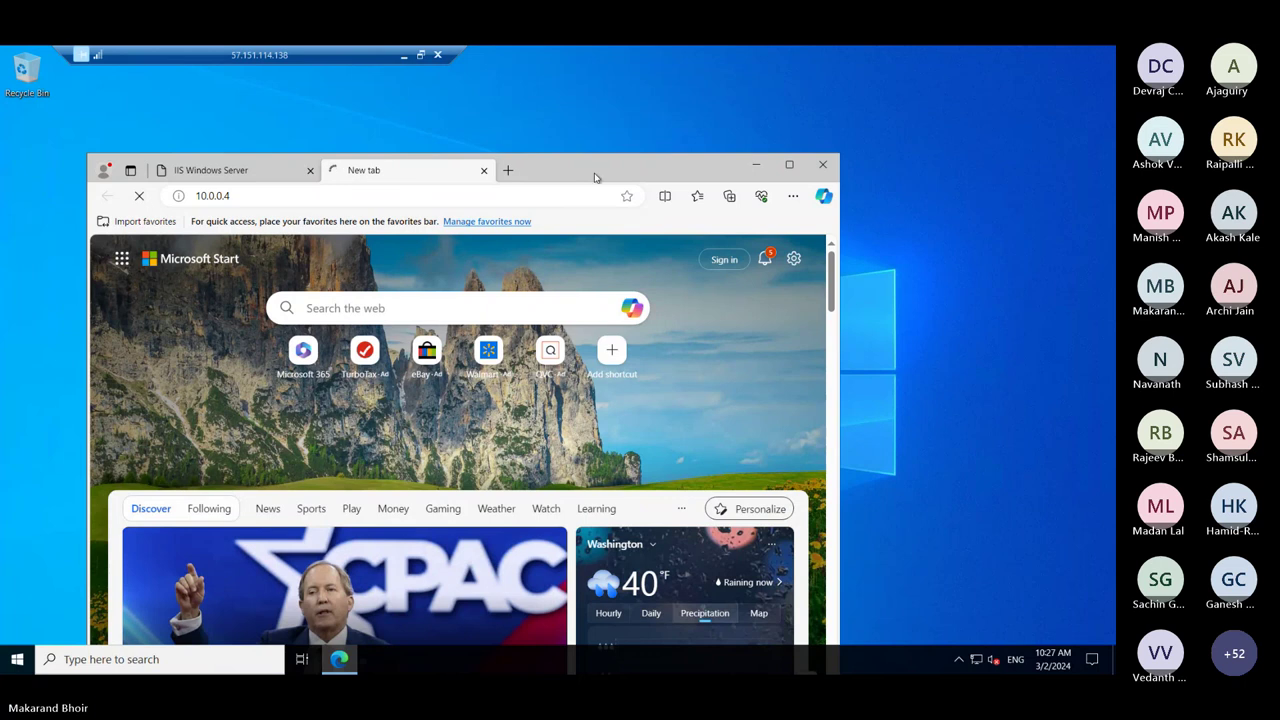
{"action": "left_click_drag", "start_coordinate": [598, 178], "coordinate": [686, 122]}
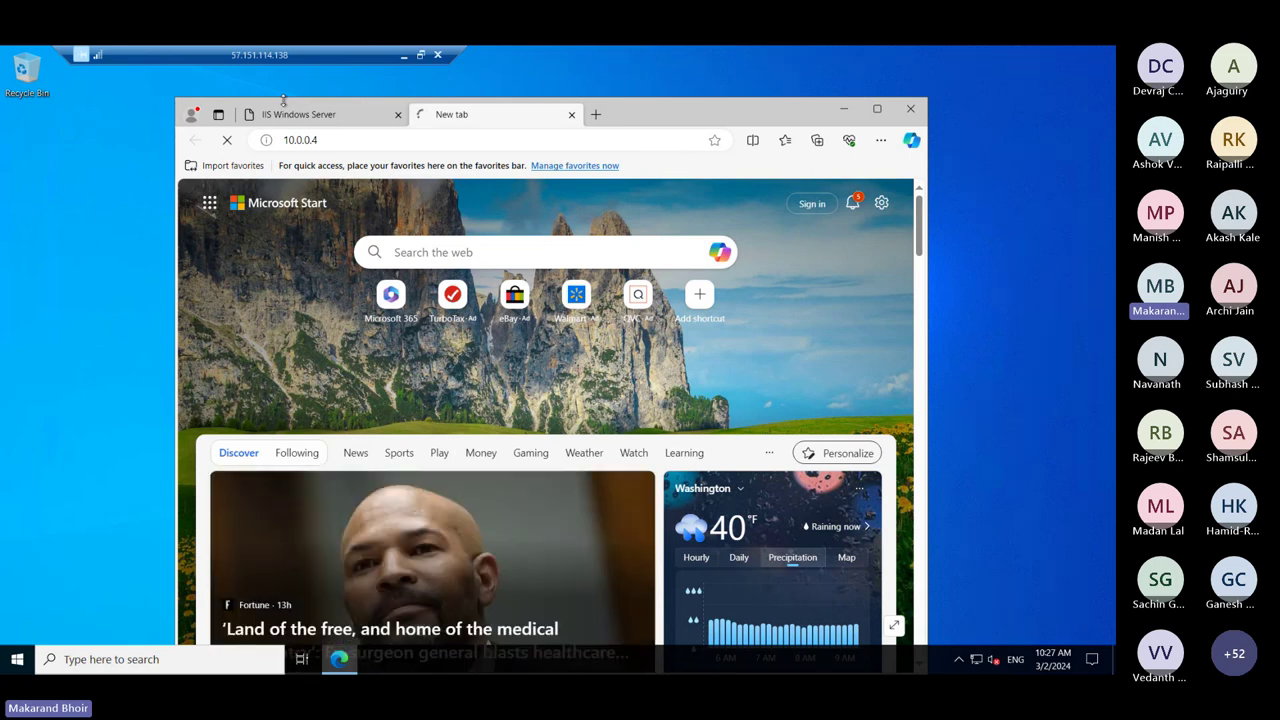
{"action": "left_click", "coordinate": [405, 58]}
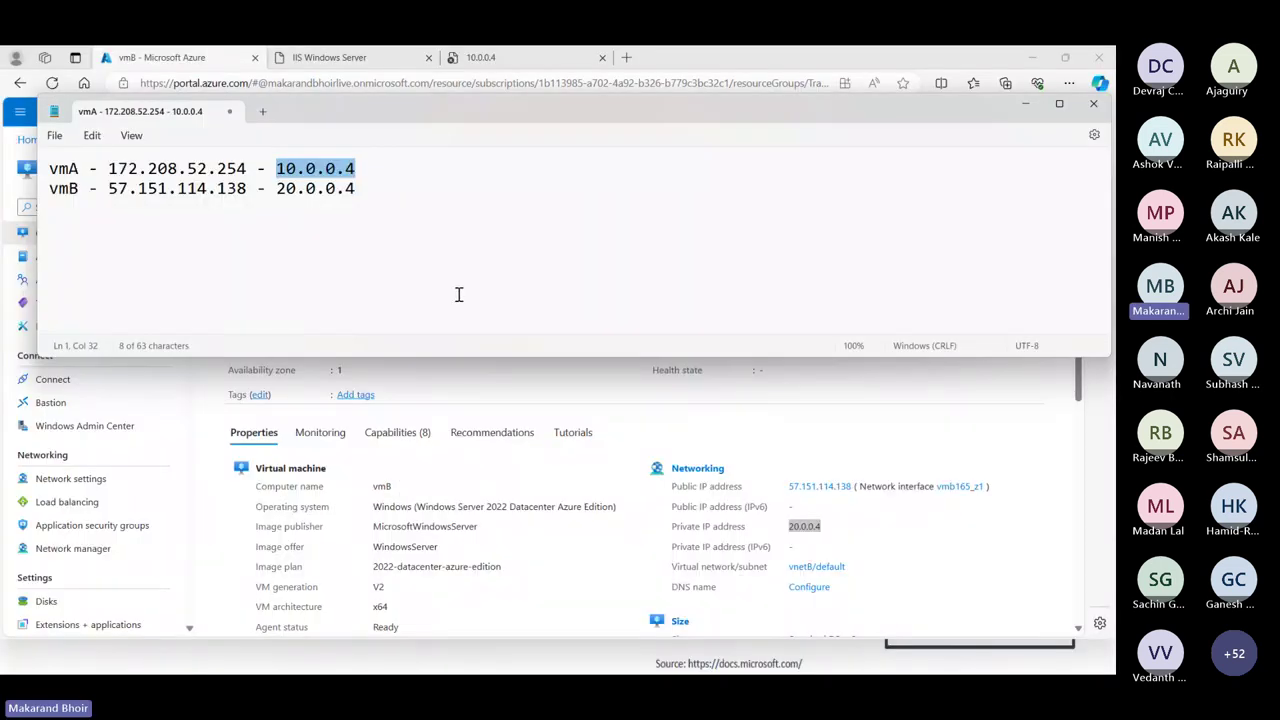
Switch from Notepad to the Photos window showing the 05-Networking.png diagram
{"action": "key", "text": "alt+Tab"}
{"action": "key", "text": "alt+Tab"}
{"action": "key", "text": "alt+Tab"}
{"action": "key", "text": "alt+Tab"}
{"action": "key", "text": "alt+Tab"}
{"action": "key", "text": "alt+Tab"}
{"action": "key", "text": "alt+Tab"}
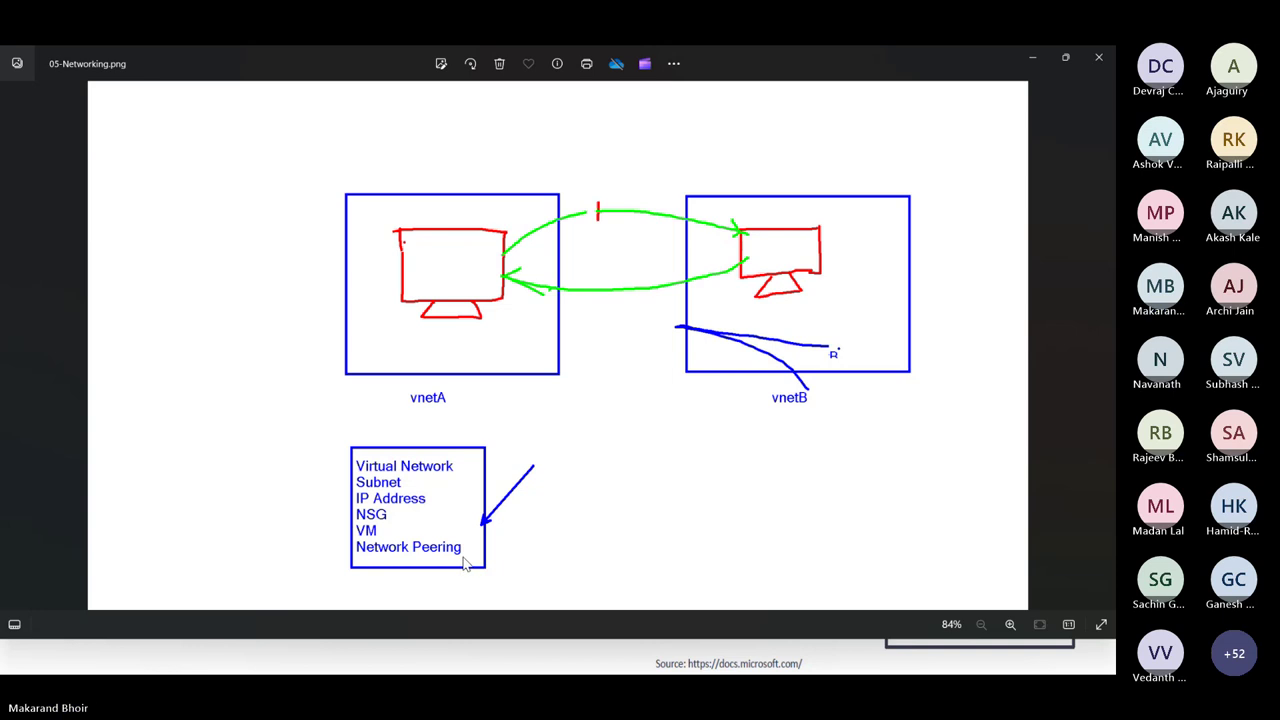
Draw an arrow to Network Peering on the diagram, clear it, and minimize Photos
{"action": "left_click_drag", "start_coordinate": [505, 587], "coordinate": [463, 553]}
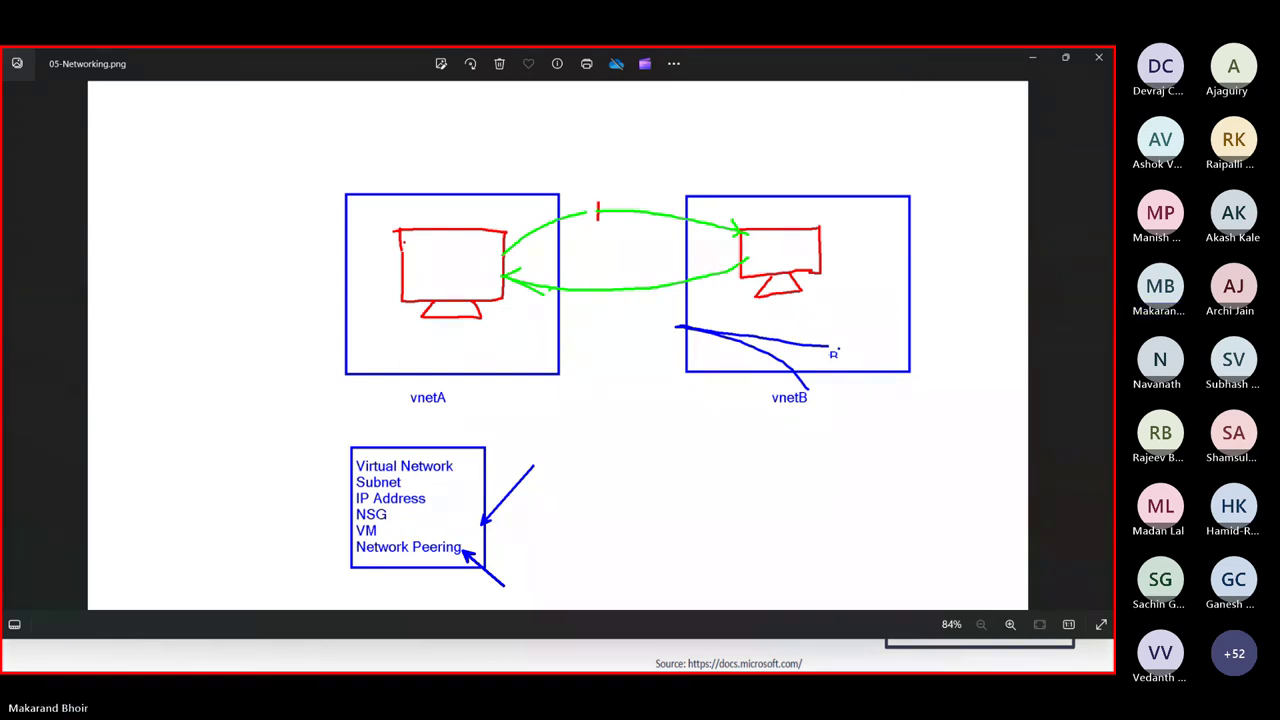
{"action": "key", "text": "Escape"}
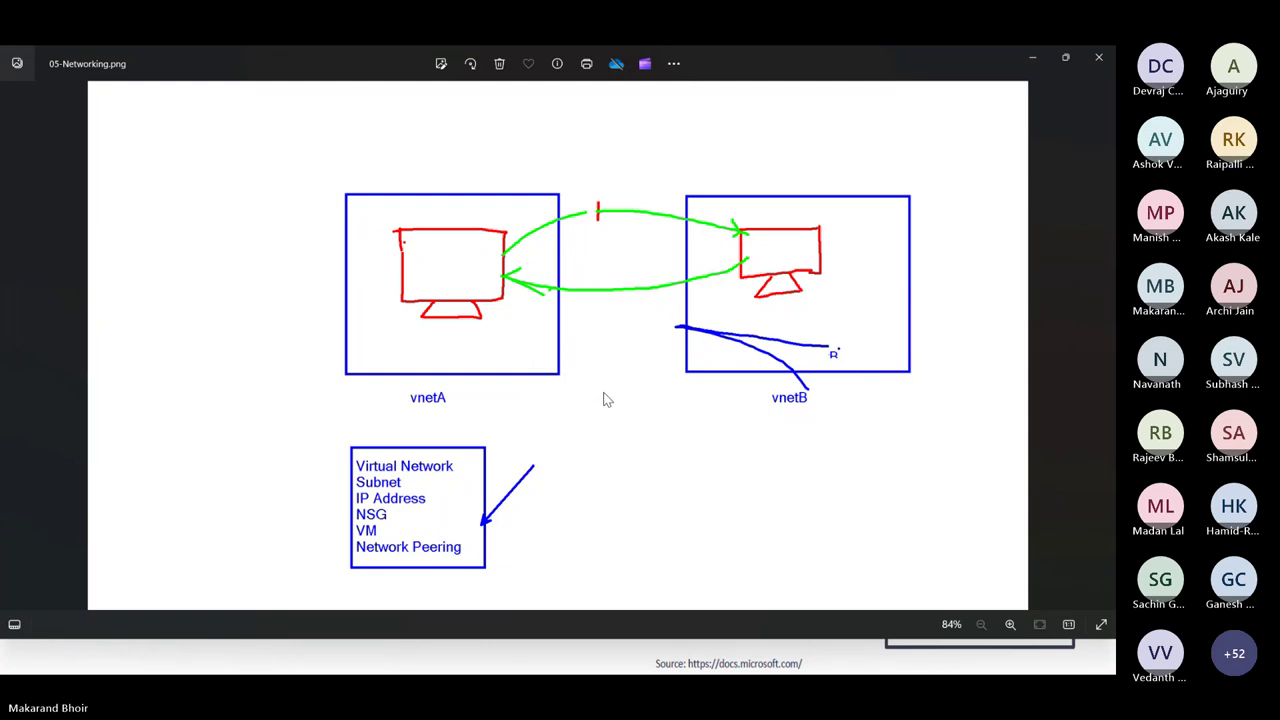
{"action": "left_click", "coordinate": [1026, 59]}
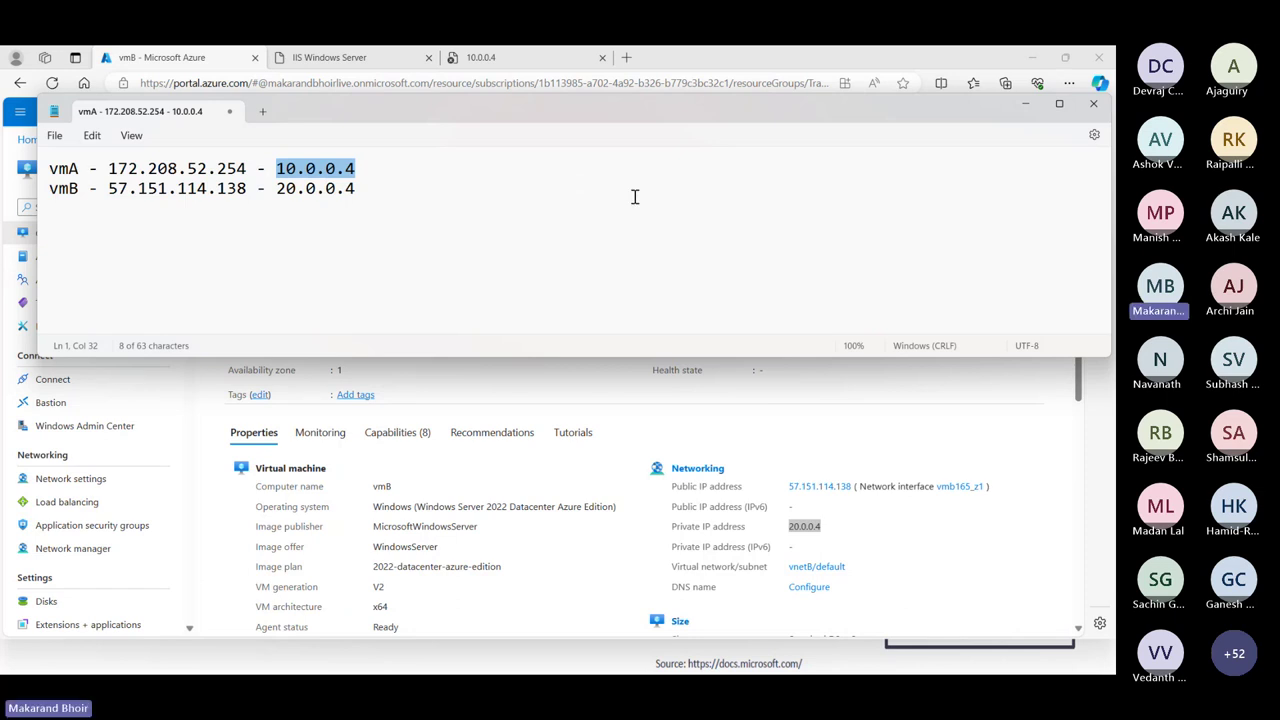
Go to Virtual networks, open vnetA, and filter its resource menu for 'peering'
{"action": "left_click", "coordinate": [1027, 104]}
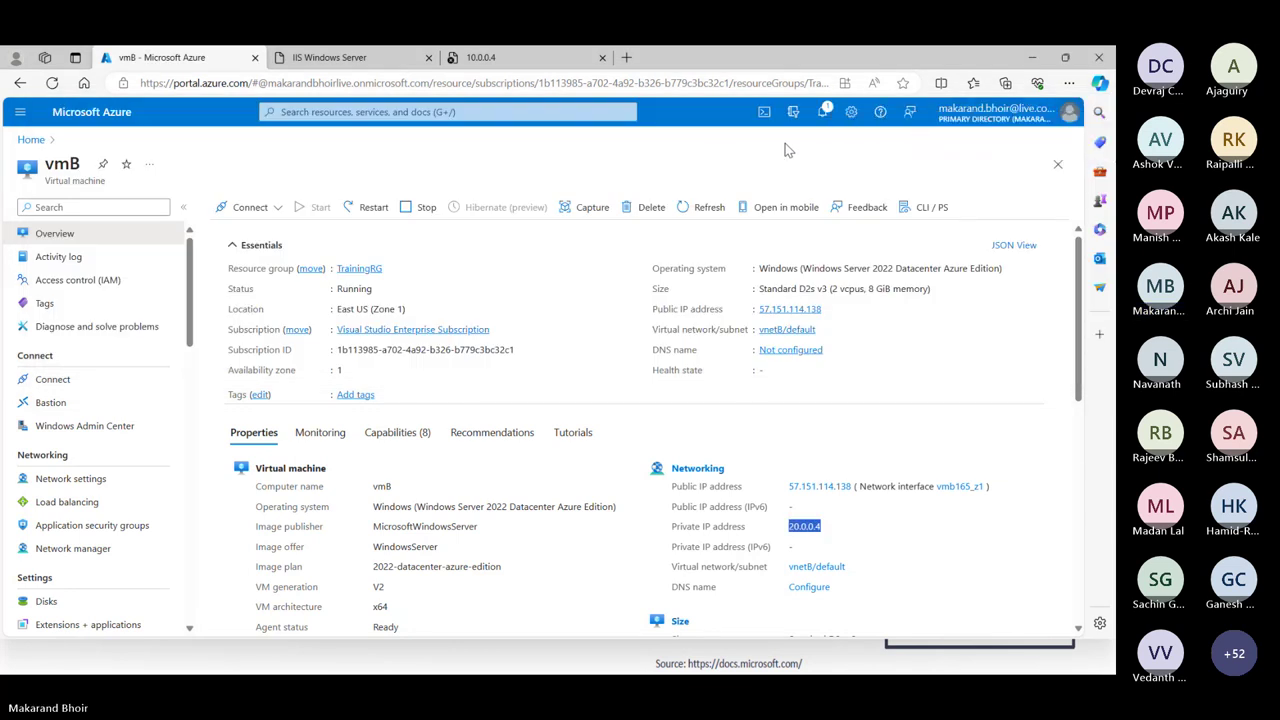
{"action": "left_click", "coordinate": [509, 112]}
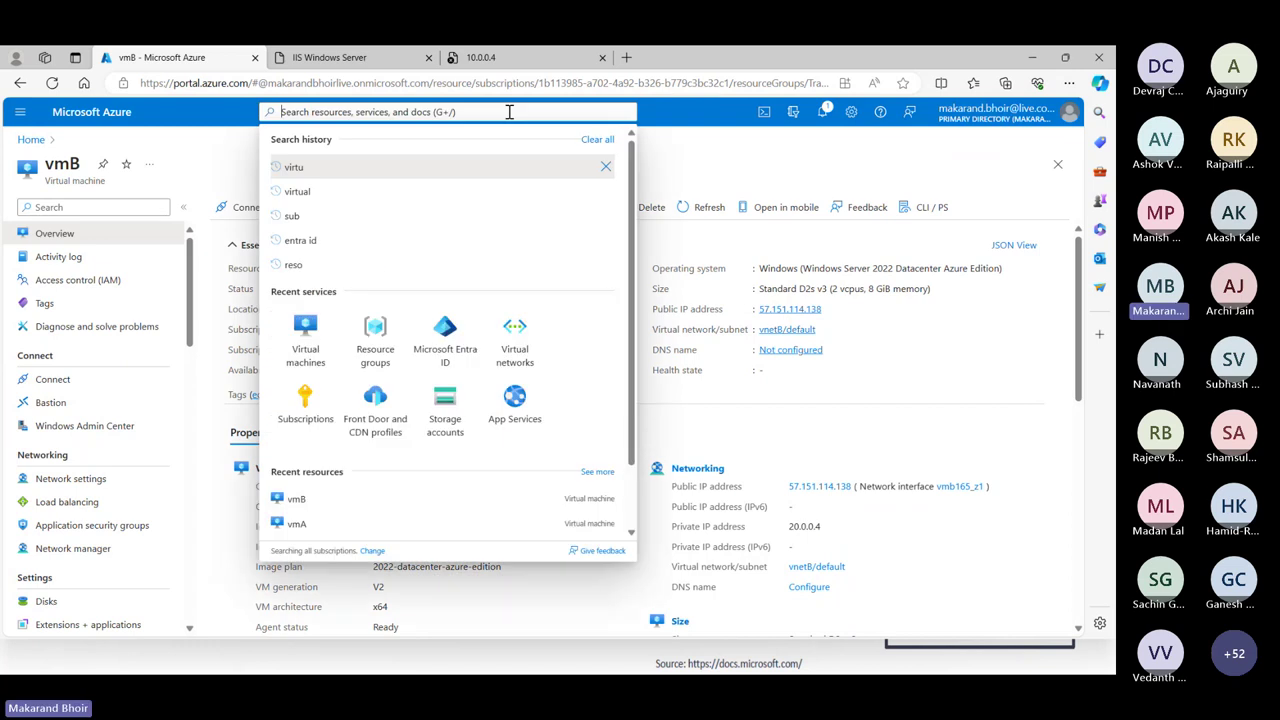
{"action": "left_click", "coordinate": [512, 334]}
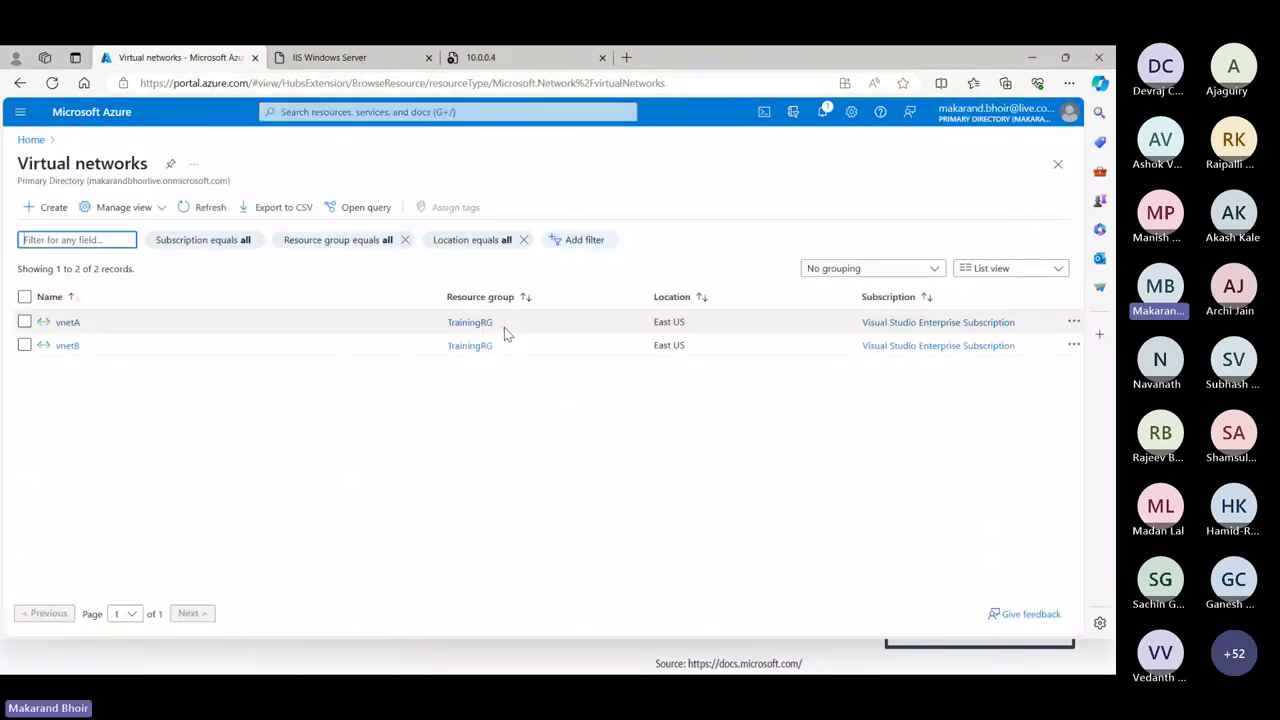
{"action": "left_click", "coordinate": [72, 325]}
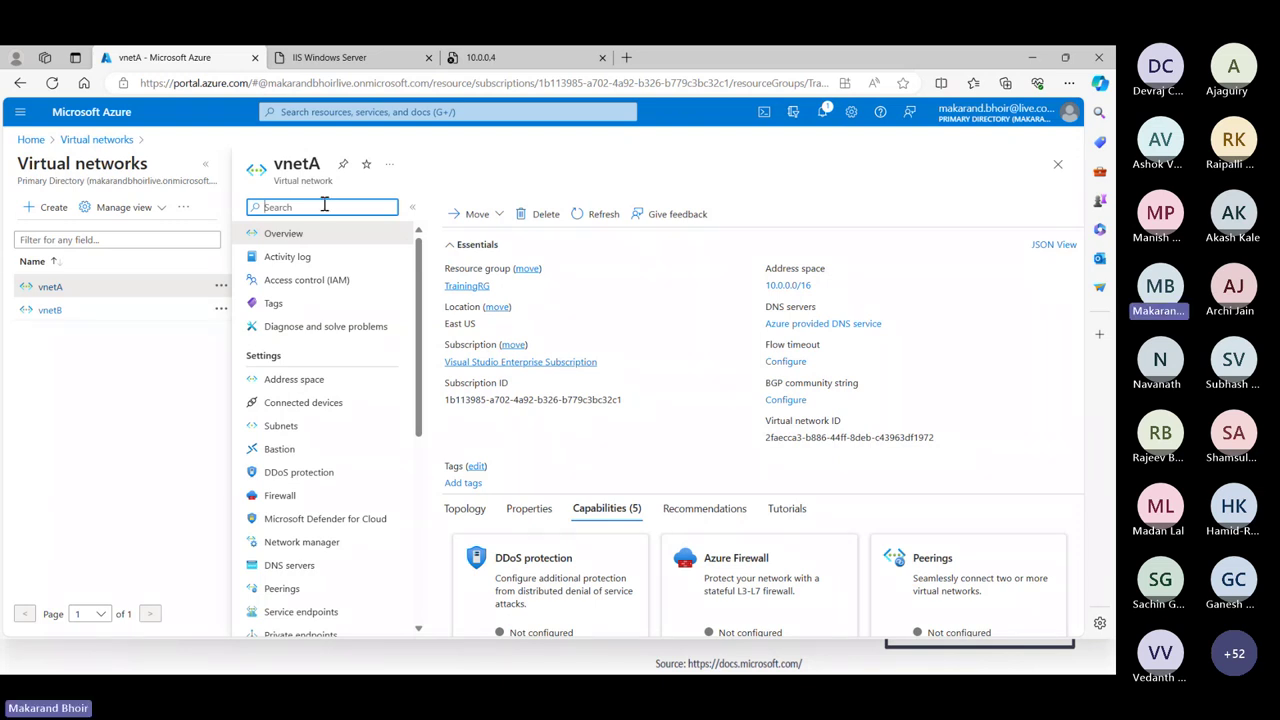
{"action": "type", "text": "p"}
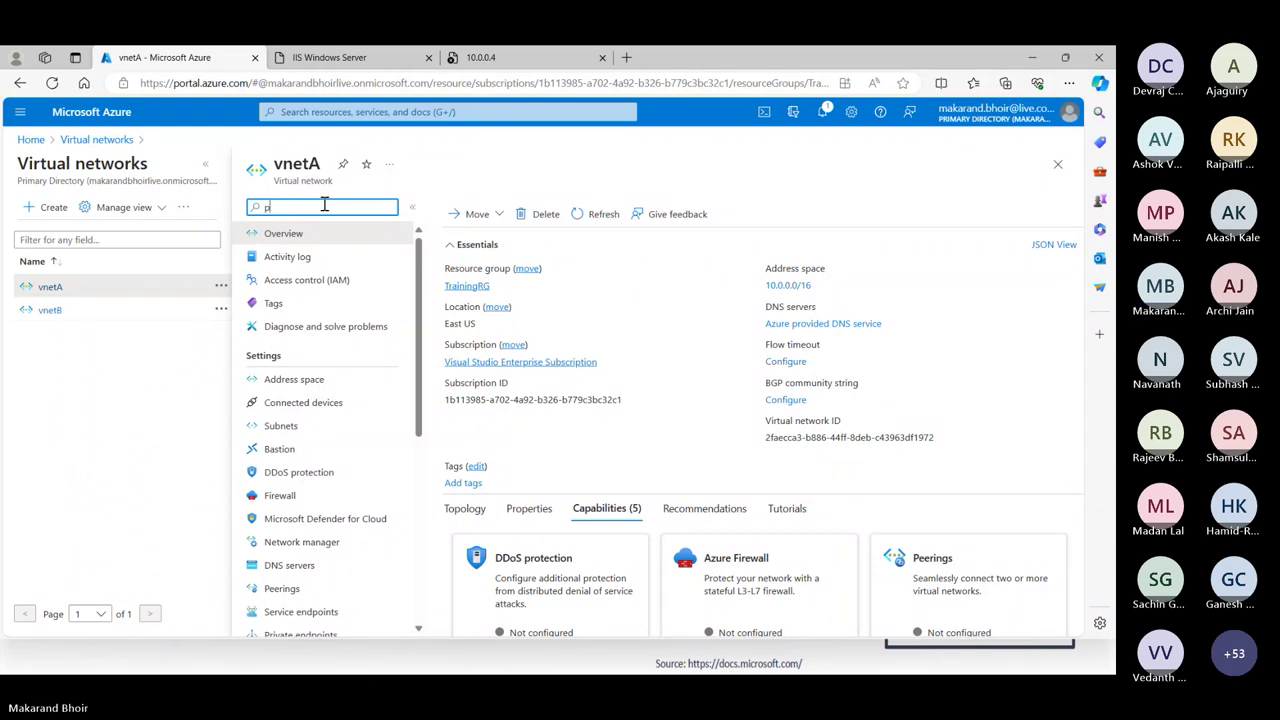
{"action": "type", "text": "eering"}
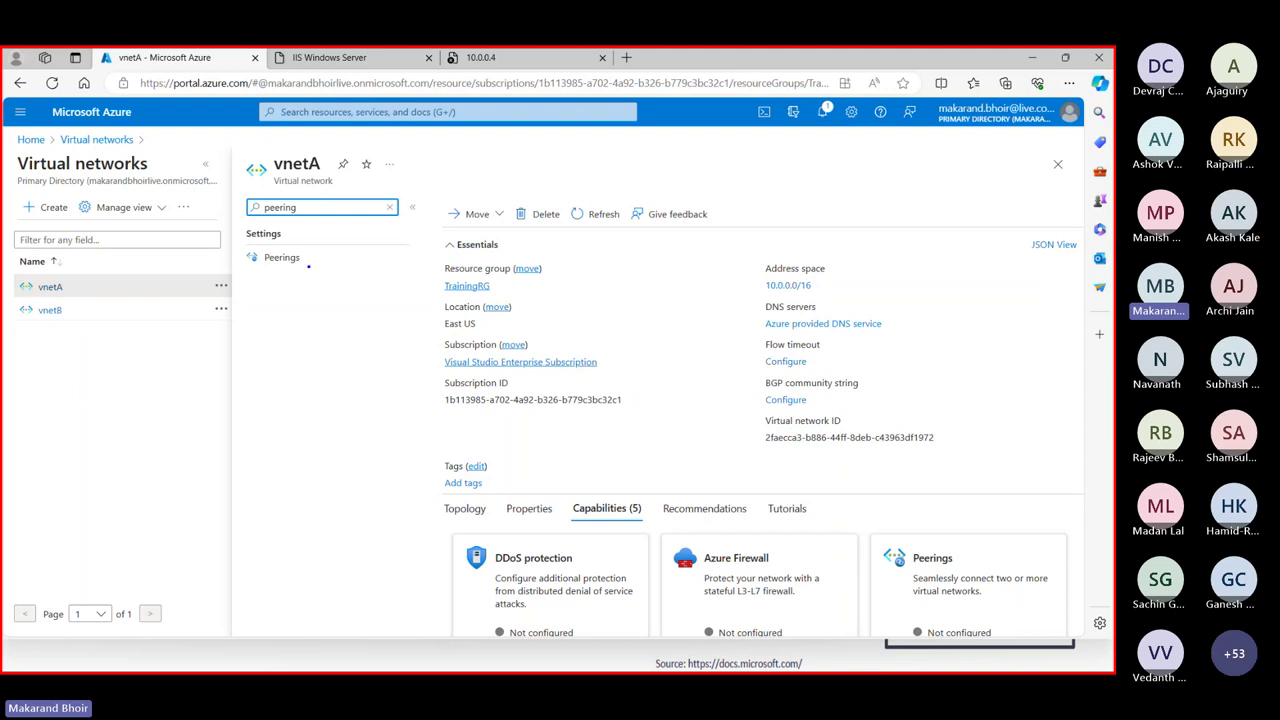
{"action": "left_click", "coordinate": [305, 258]}
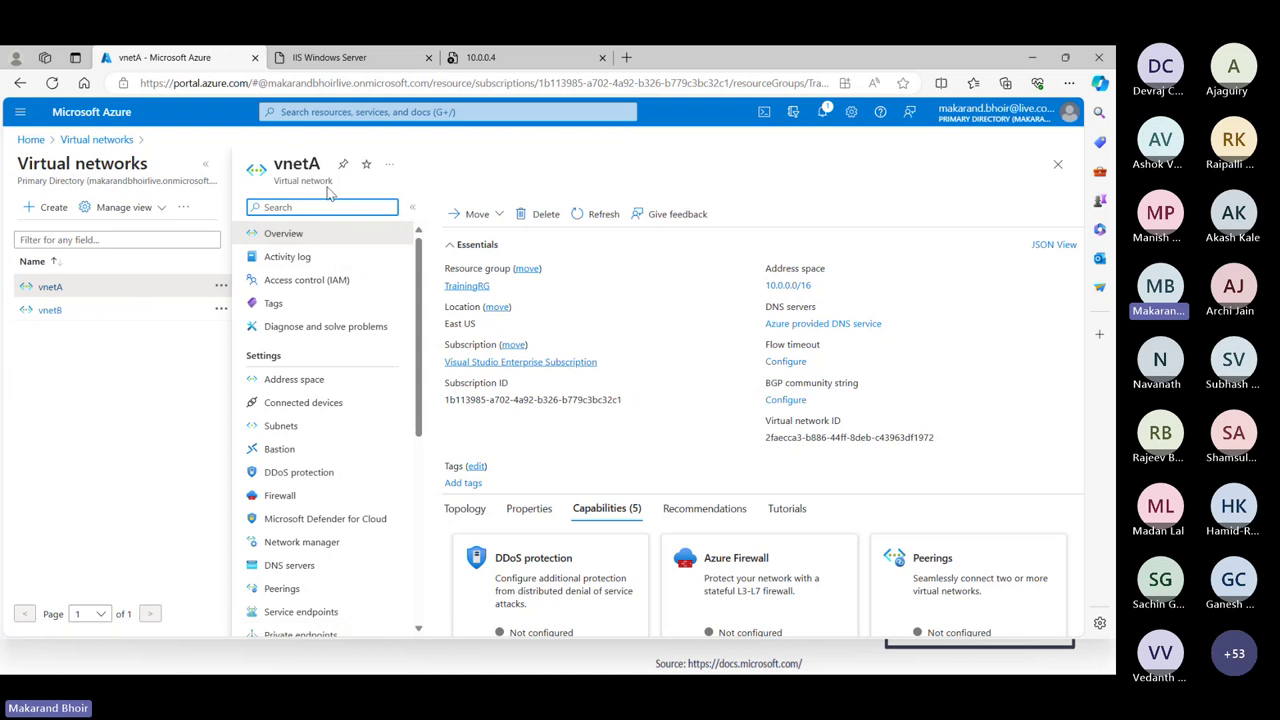
{"action": "key", "text": "alt+Tab"}
{"action": "key", "text": "alt+Tab"}
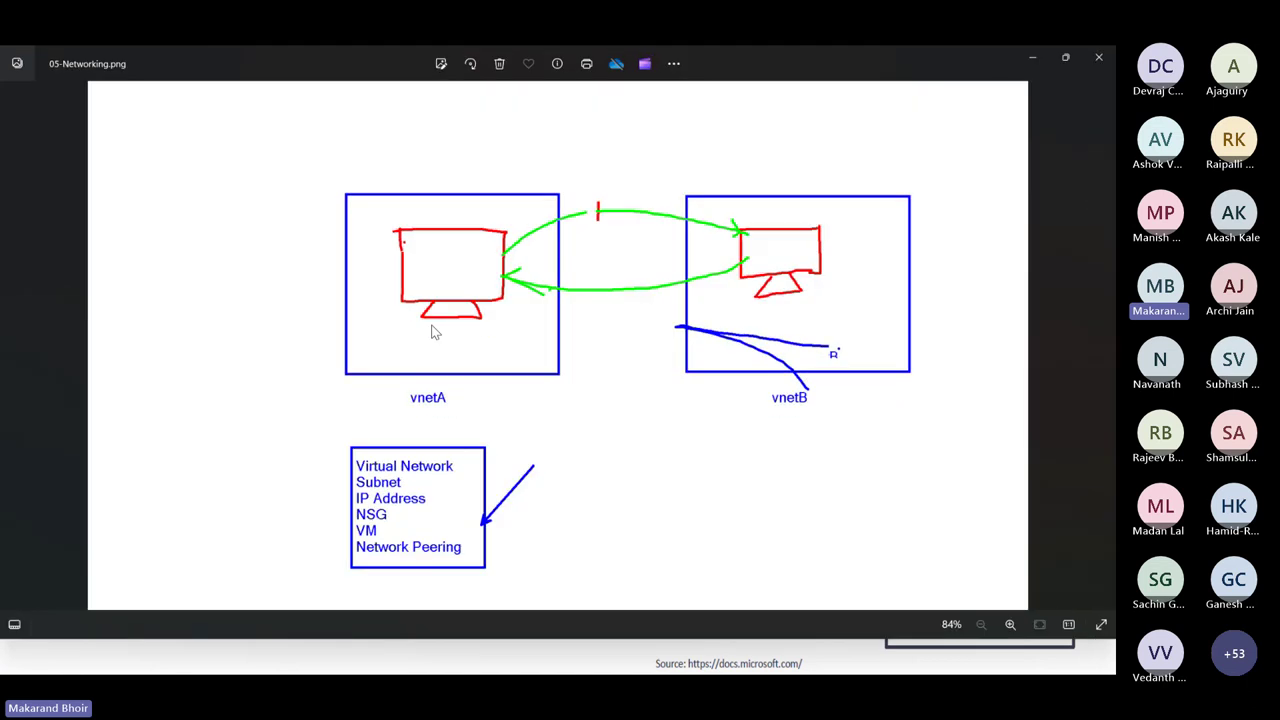
{"action": "left_click_drag", "start_coordinate": [406, 381], "coordinate": [434, 326]}
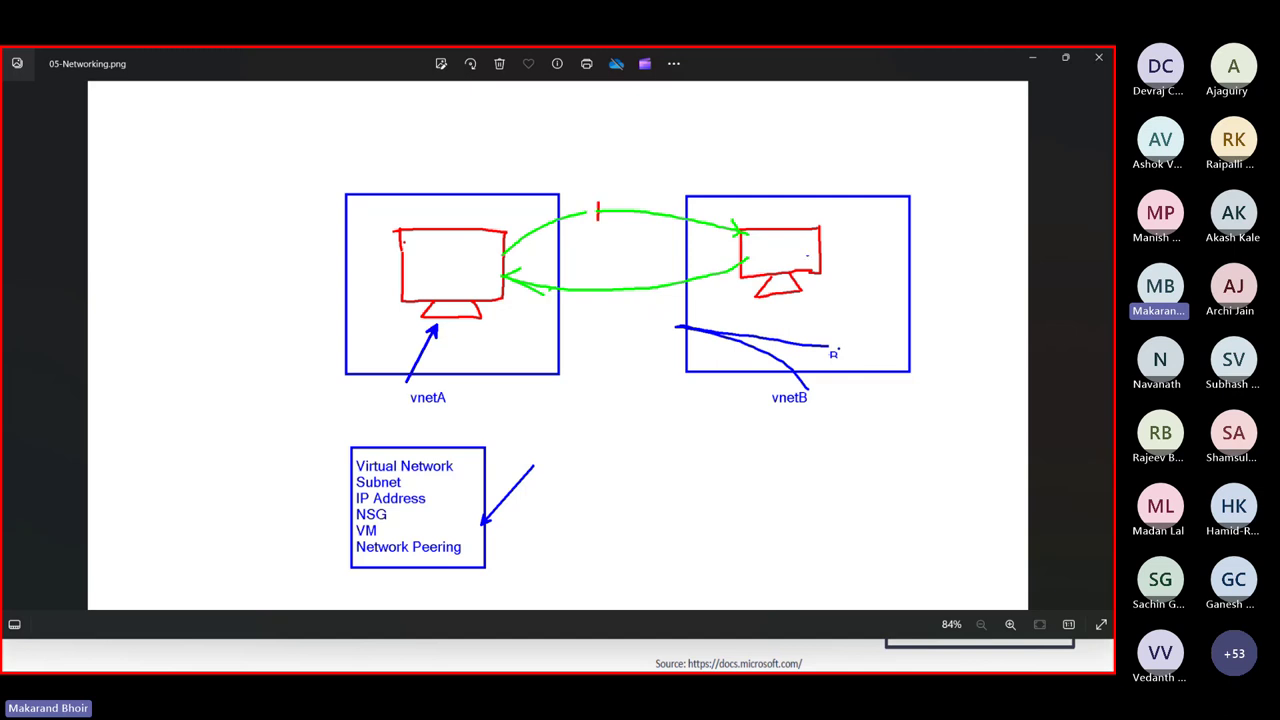
{"action": "left_click_drag", "start_coordinate": [850, 161], "coordinate": [818, 207]}
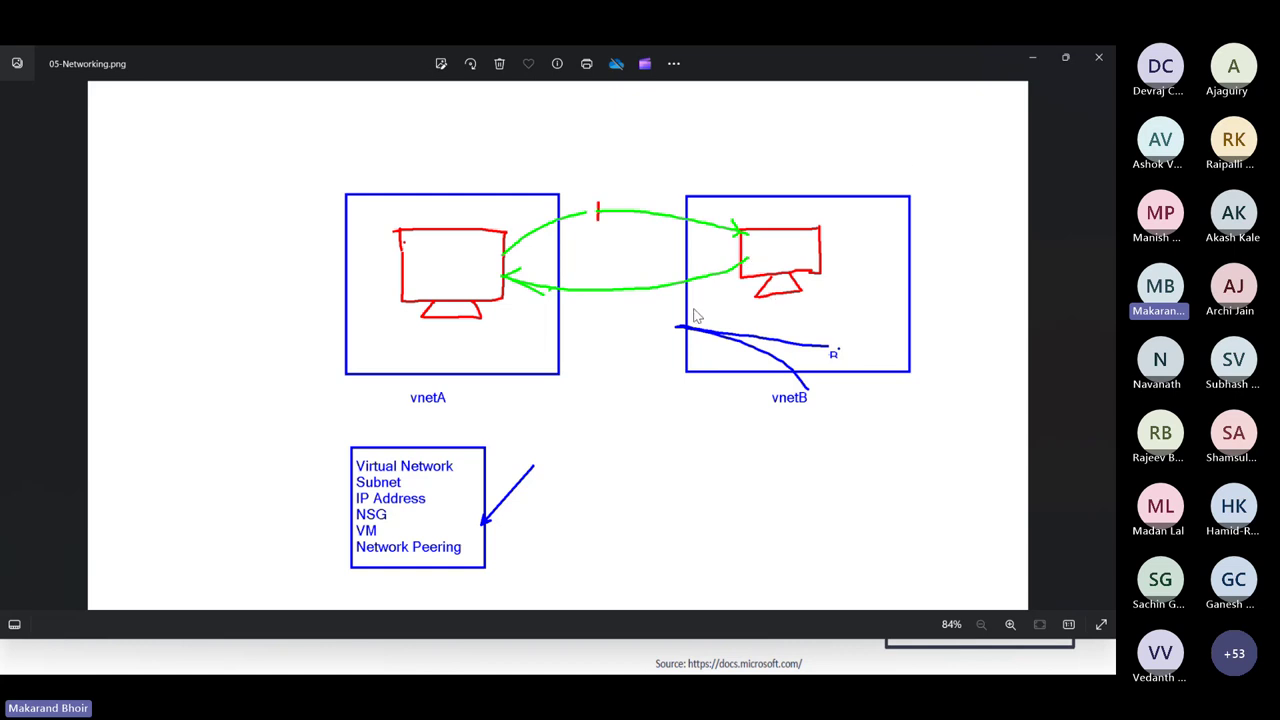
Open vnetA's Peerings page from its Settings menu and mark where new peerings are added
{"action": "key", "text": "alt+Tab"}
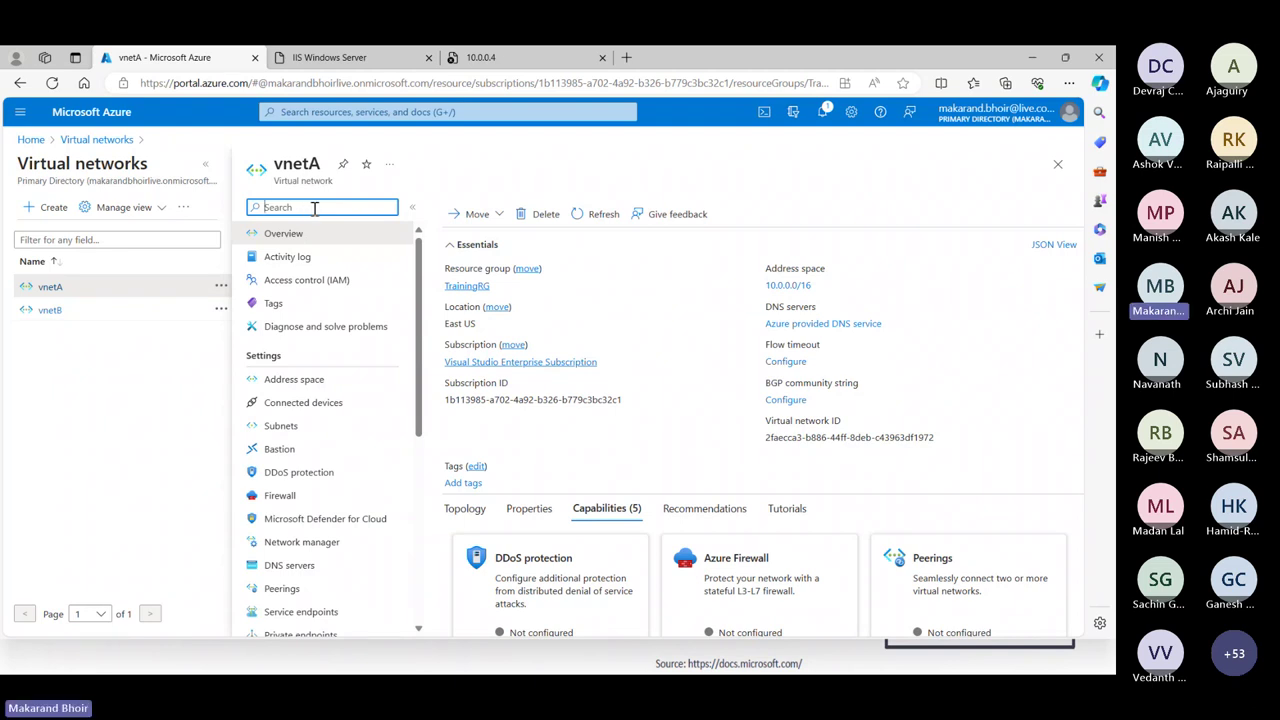
{"action": "type", "text": "peering"}
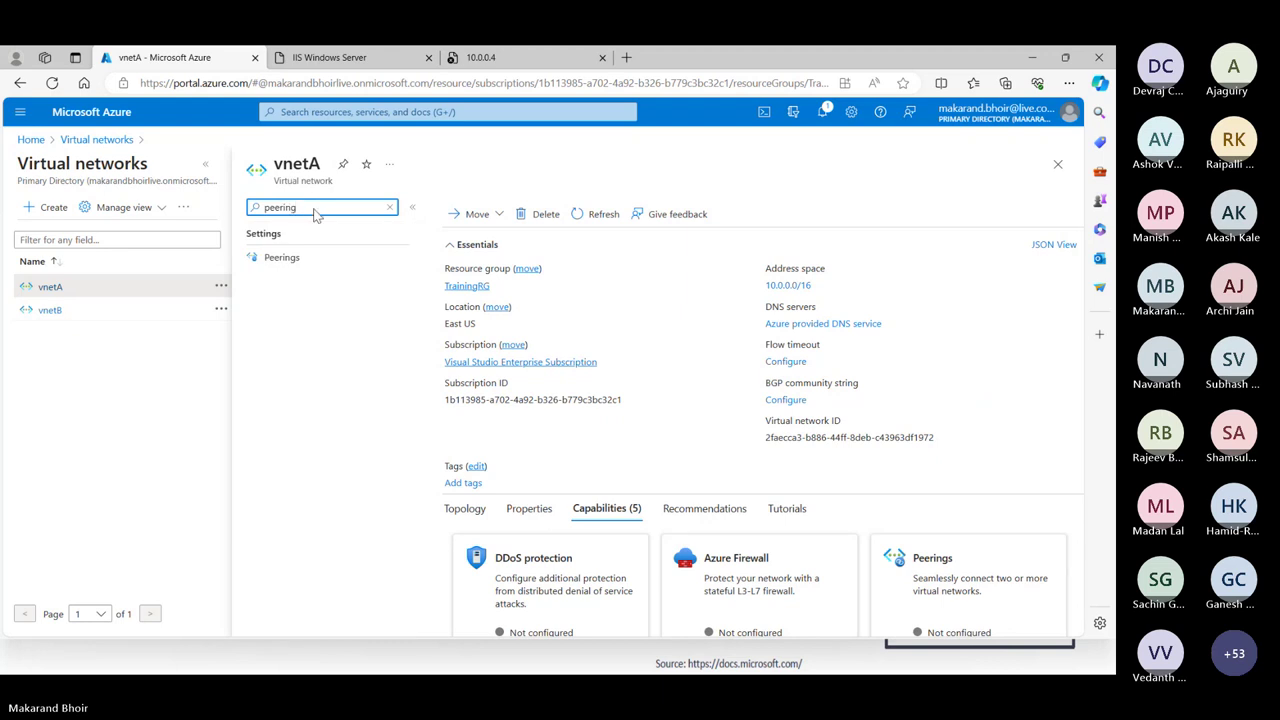
{"action": "left_click_drag", "start_coordinate": [329, 308], "coordinate": [303, 268]}
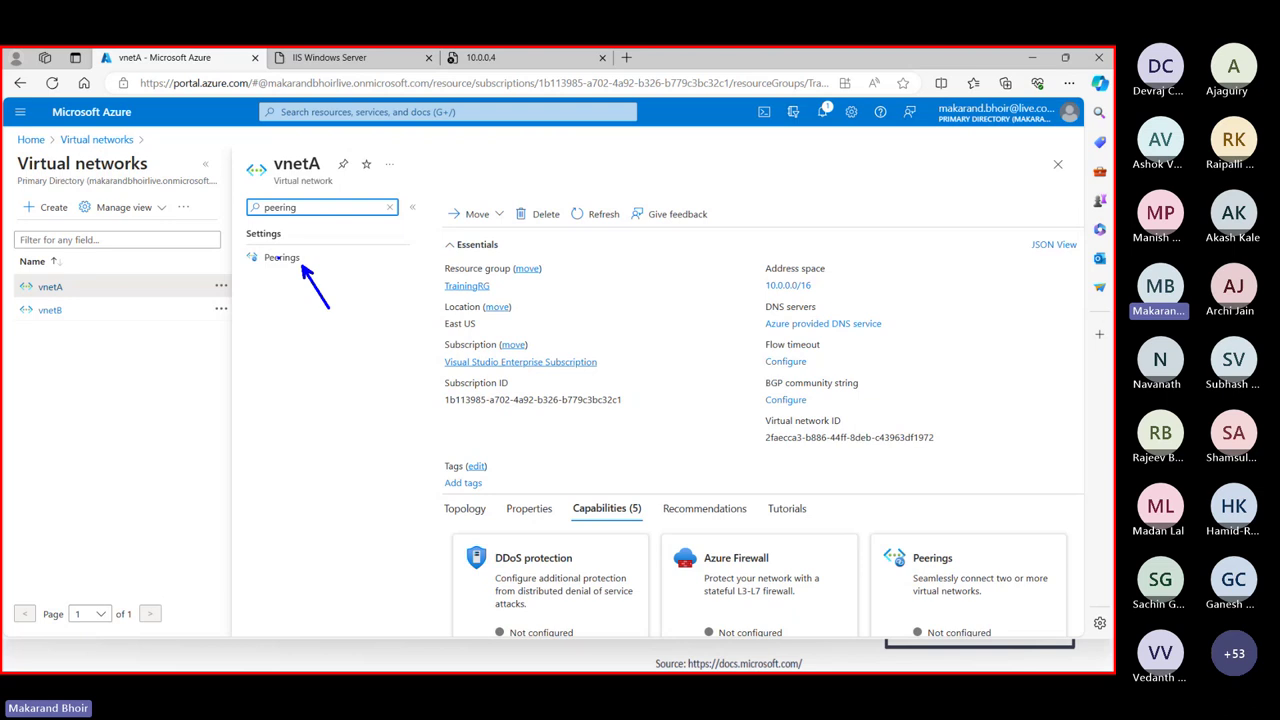
{"action": "key", "text": "Escape"}
{"action": "scroll", "coordinate": [312, 480], "scroll_direction": "down", "scroll_amount": 2}
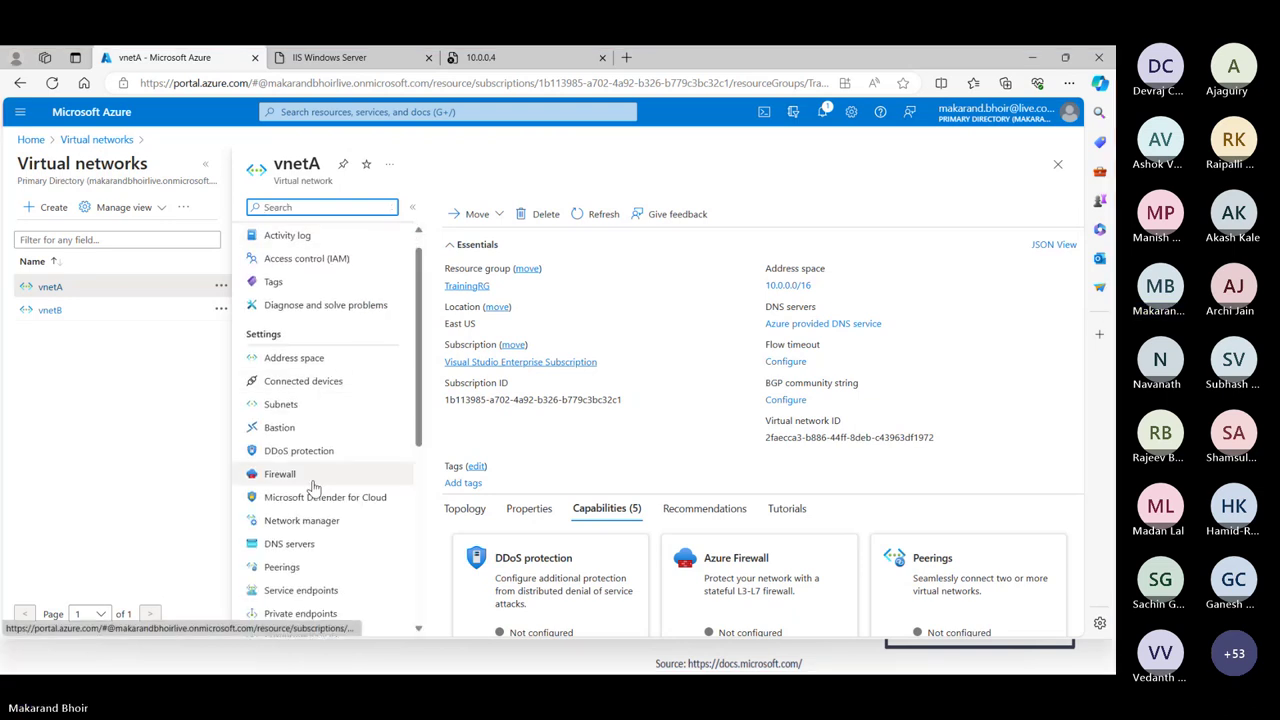
{"action": "left_click", "coordinate": [292, 533]}
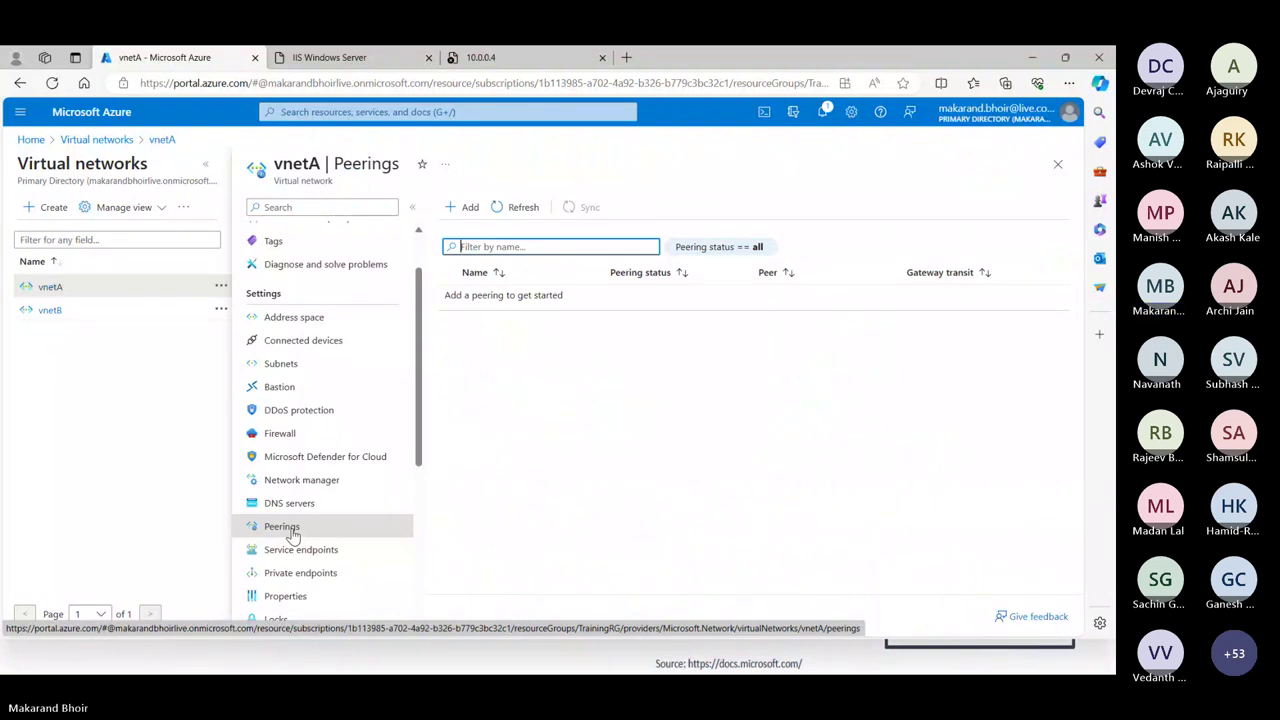
{"action": "key", "text": "ctrl+2"}
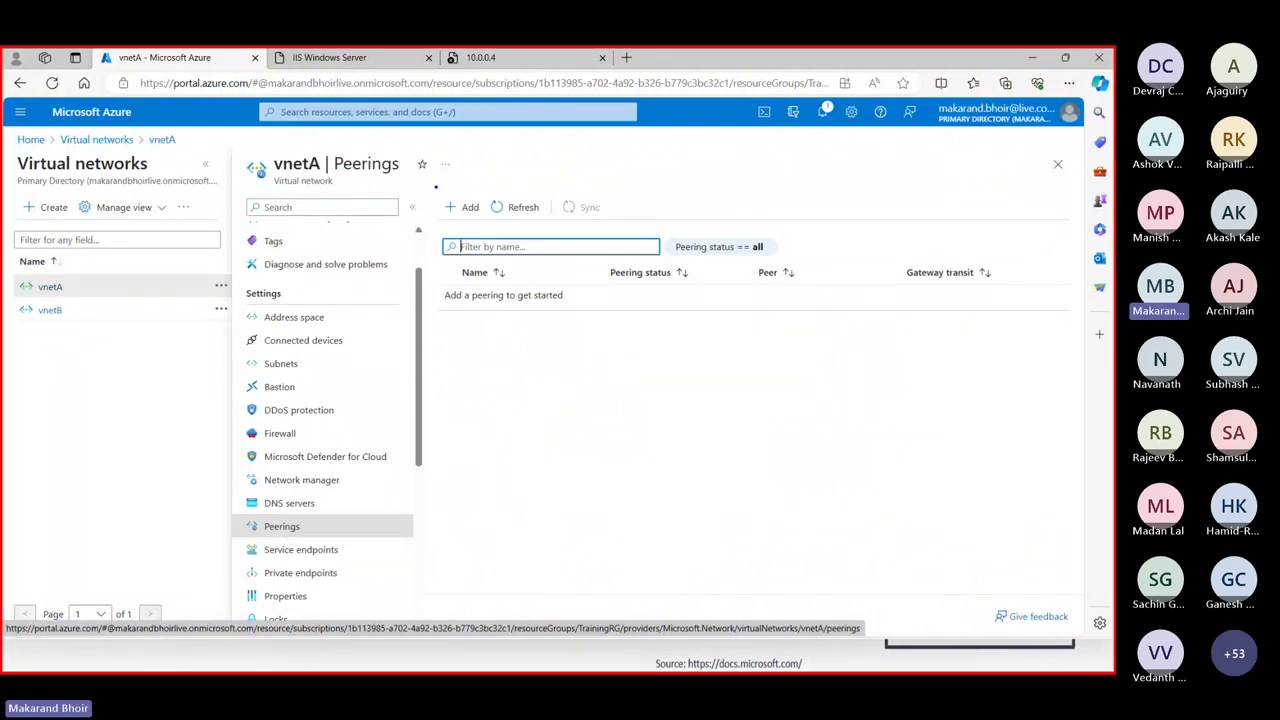
{"action": "left_click_drag", "start_coordinate": [436, 186], "coordinate": [497, 250]}
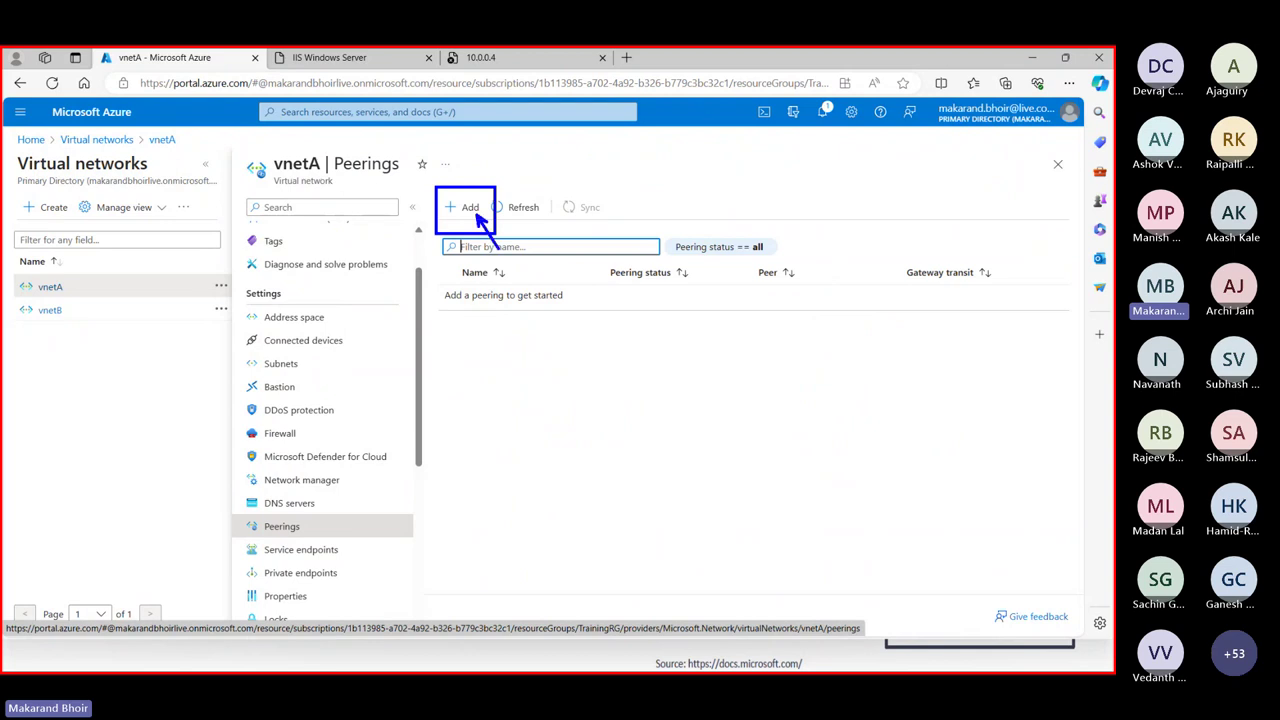
Add a peering on vnetA and name this network's link vnetA-To-vnetB
{"action": "left_click", "coordinate": [464, 207]}
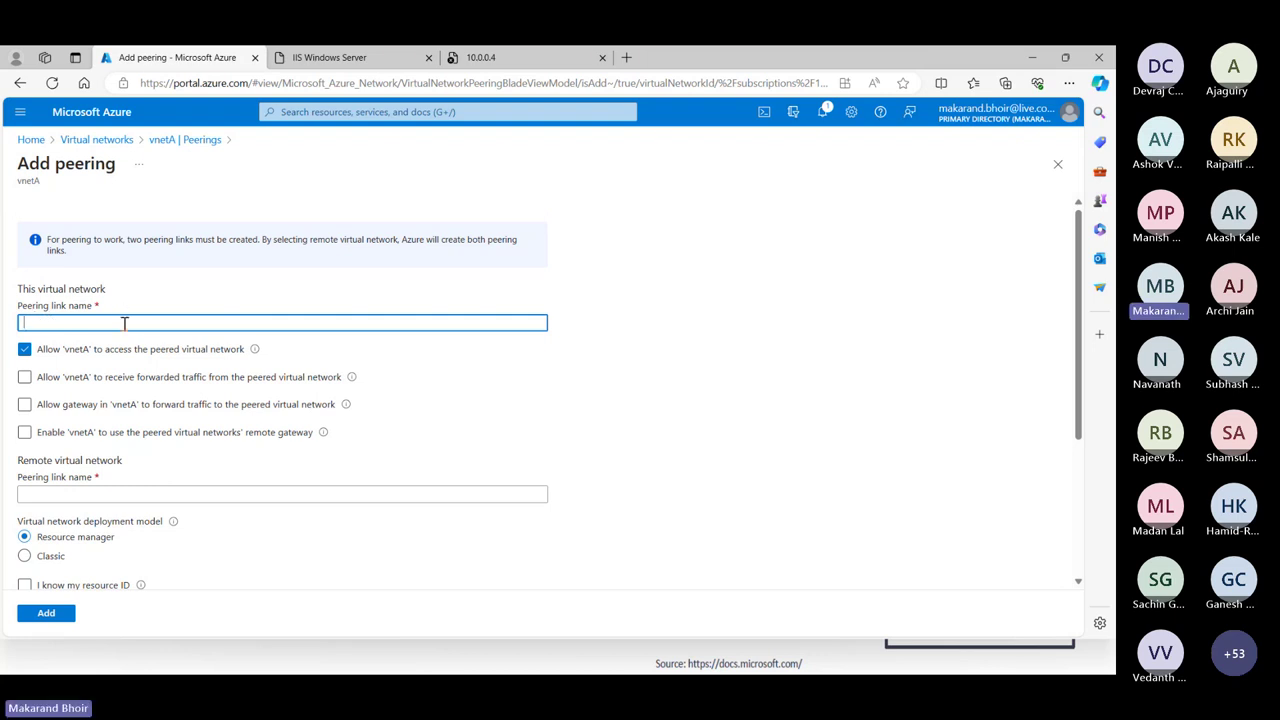
{"action": "type", "text": "vnet"}
{"action": "type", "text": "A"}
{"action": "type", "text": "-ToV"}
{"action": "type", "text": "-To-"}
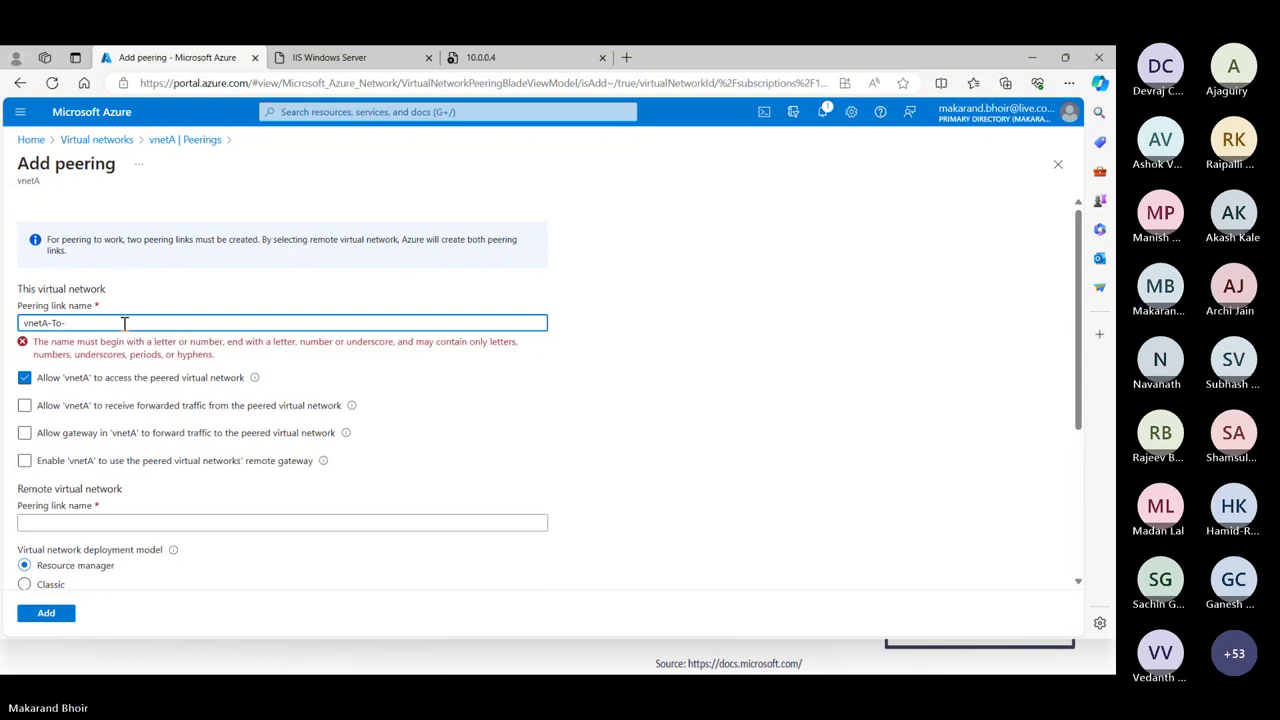
{"action": "type", "text": "vnetB"}
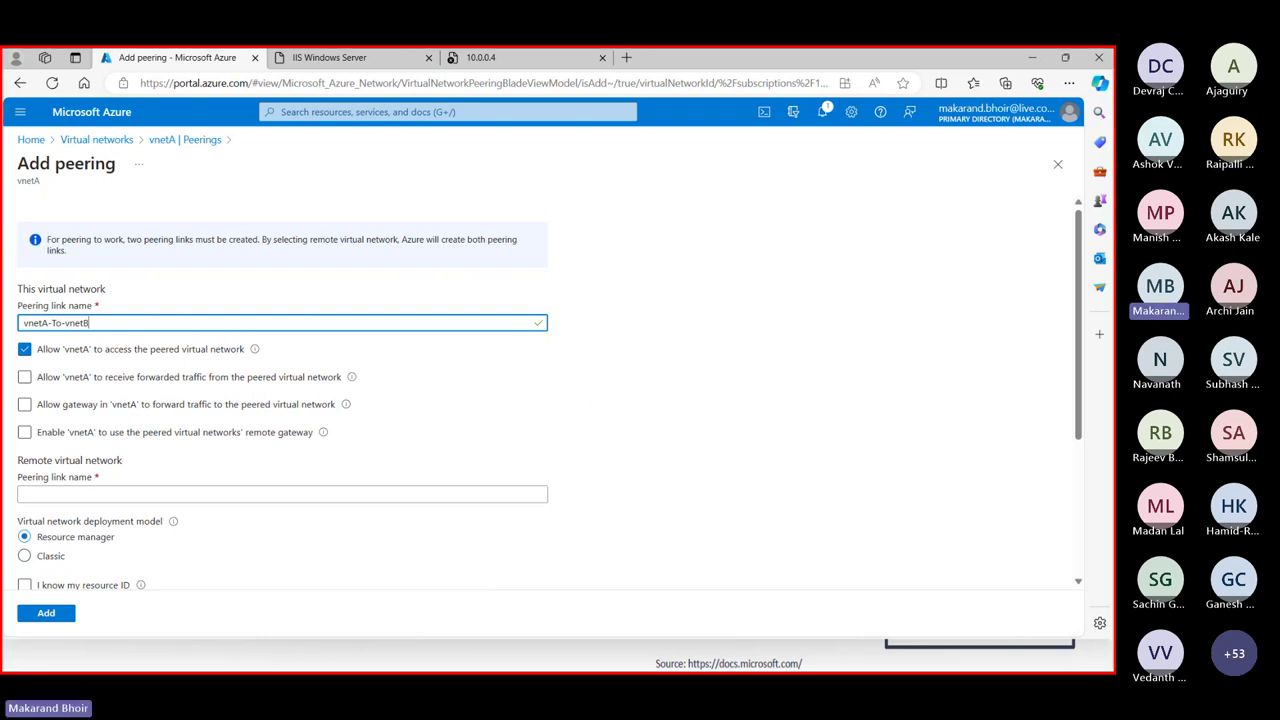
{"action": "left_click_drag", "start_coordinate": [56, 361], "coordinate": [258, 360]}
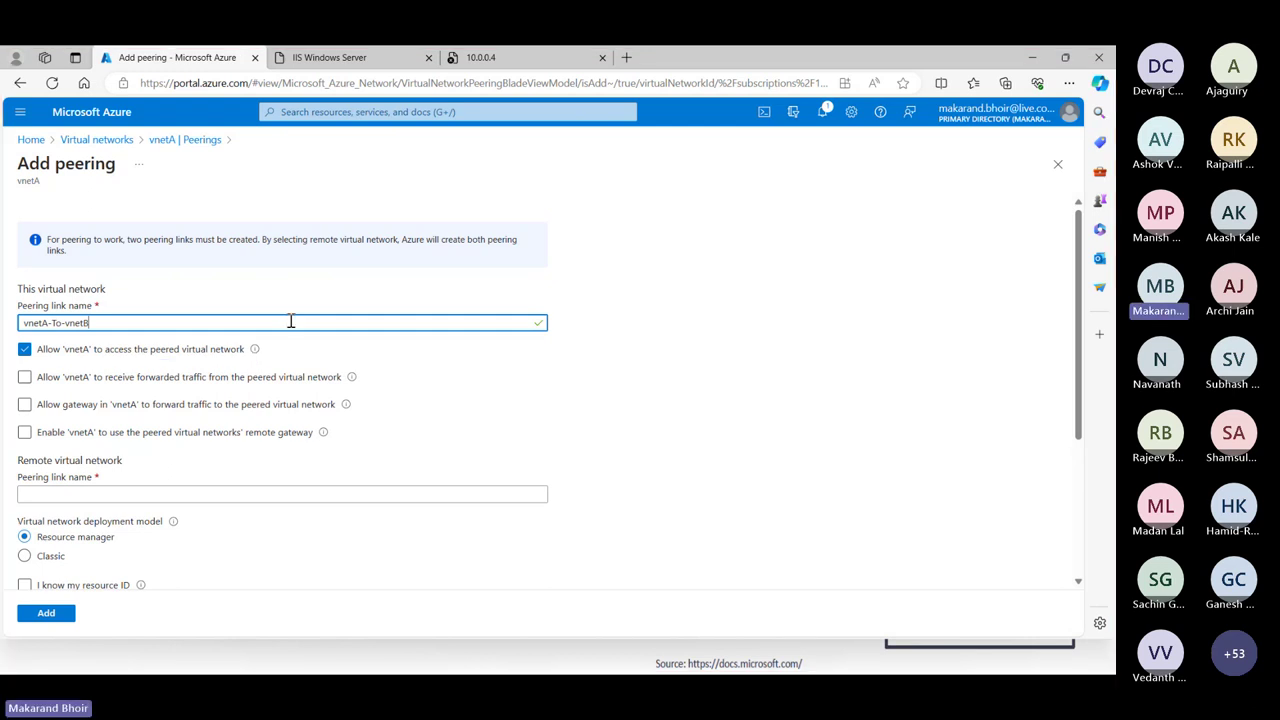
{"action": "left_click", "coordinate": [497, 360]}
{"action": "scroll", "coordinate": [498, 361], "scroll_direction": "down", "scroll_amount": 2}
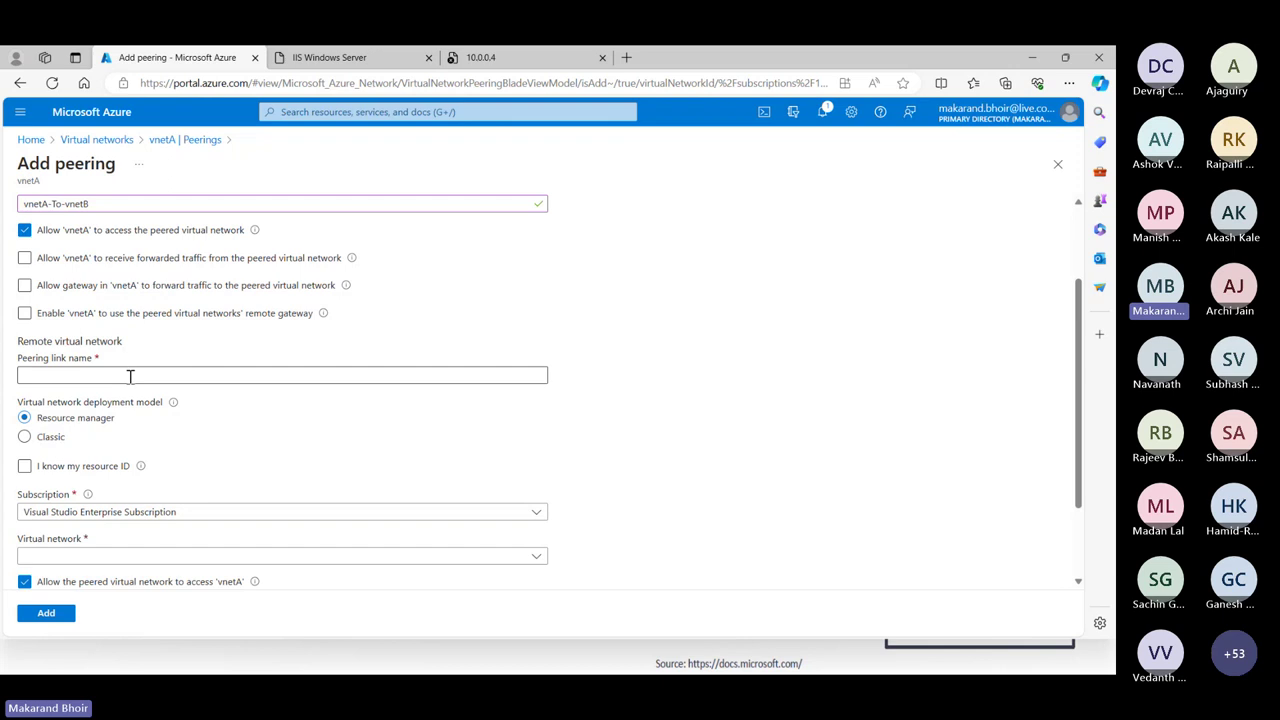
Enter vnetB-To-vnetA as the remote peering link name
{"action": "key", "text": "alt+Tab"}
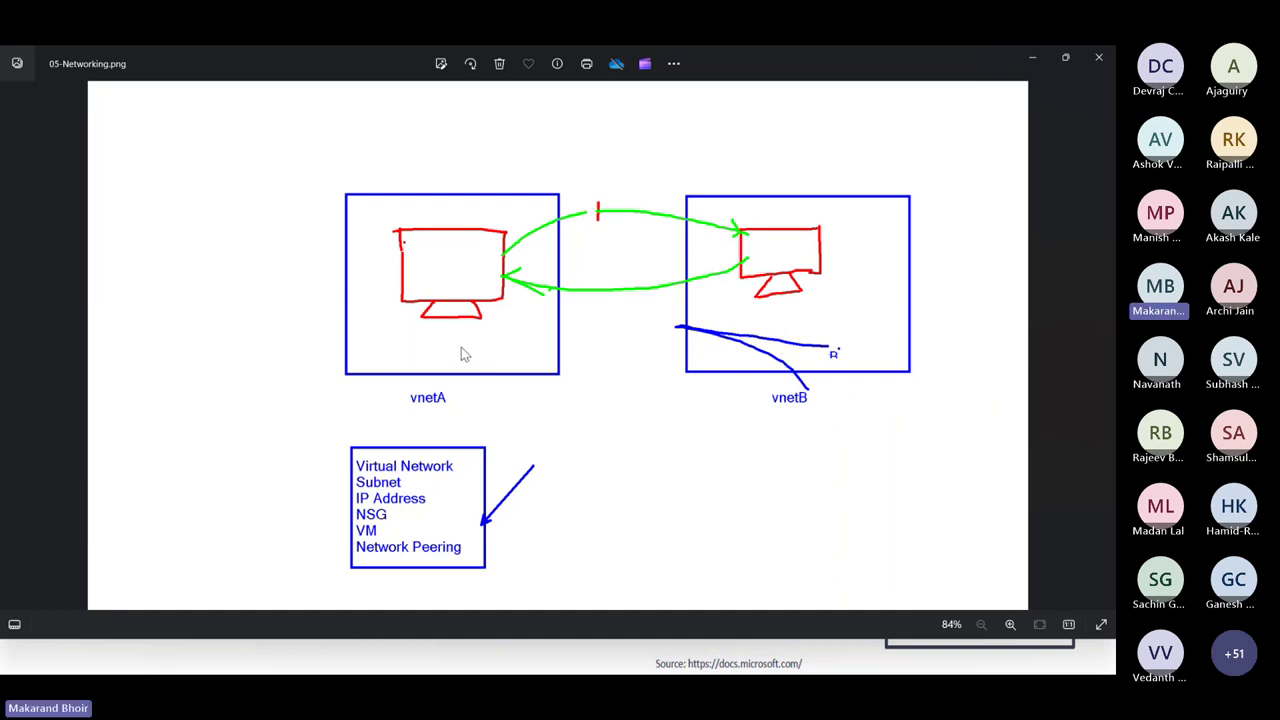
{"action": "key", "text": "alt+Tab"}
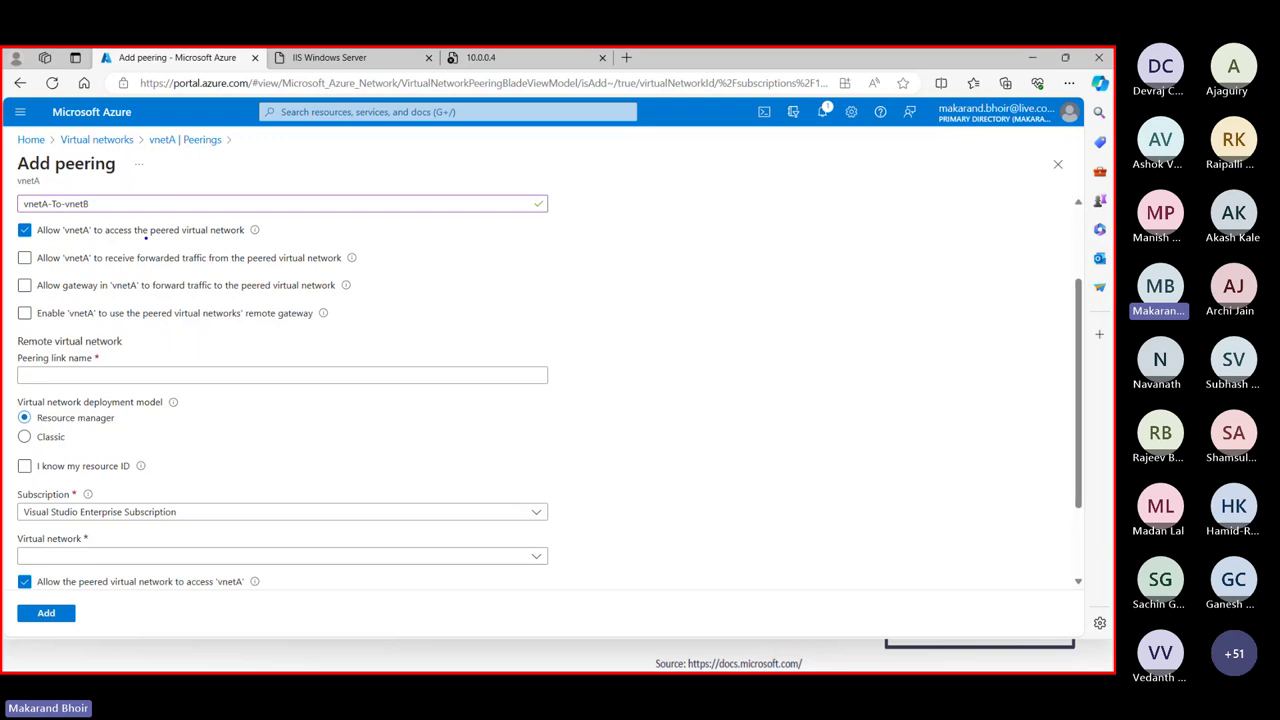
{"action": "left_click_drag", "start_coordinate": [152, 165], "coordinate": [112, 207]}
{"action": "left_click", "coordinate": [62, 375]}
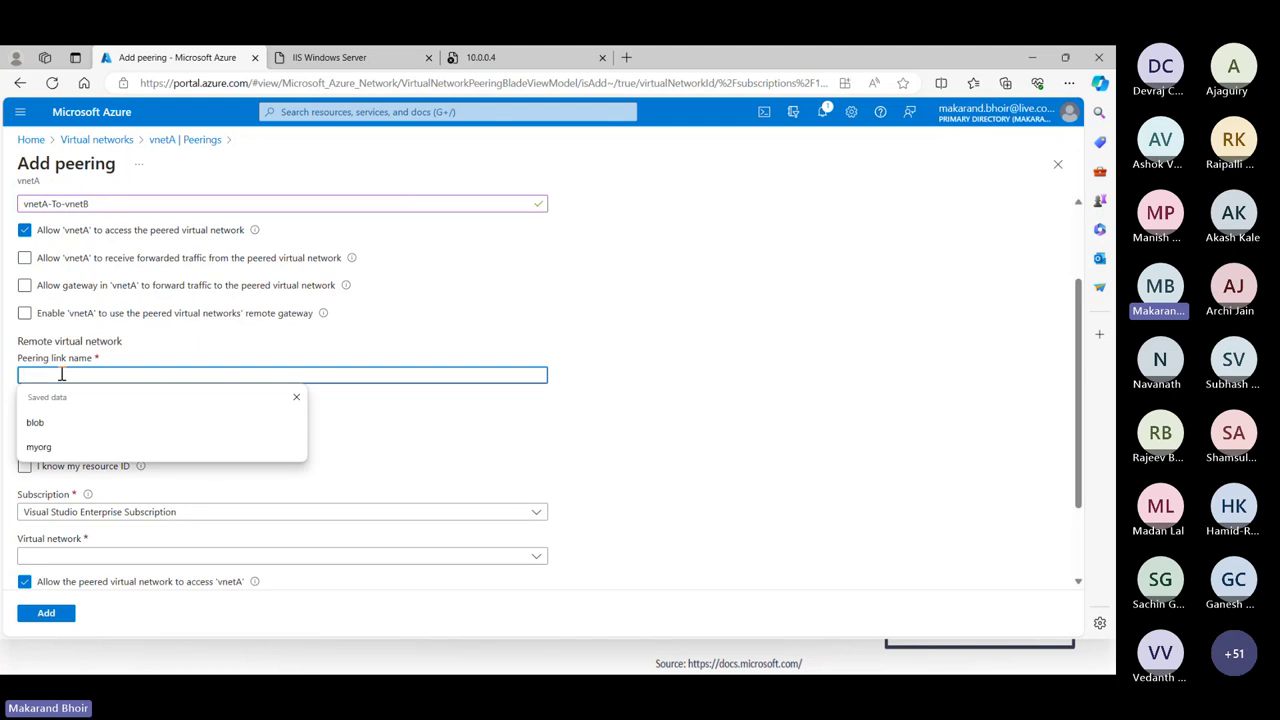
{"action": "type", "text": "vnet"}
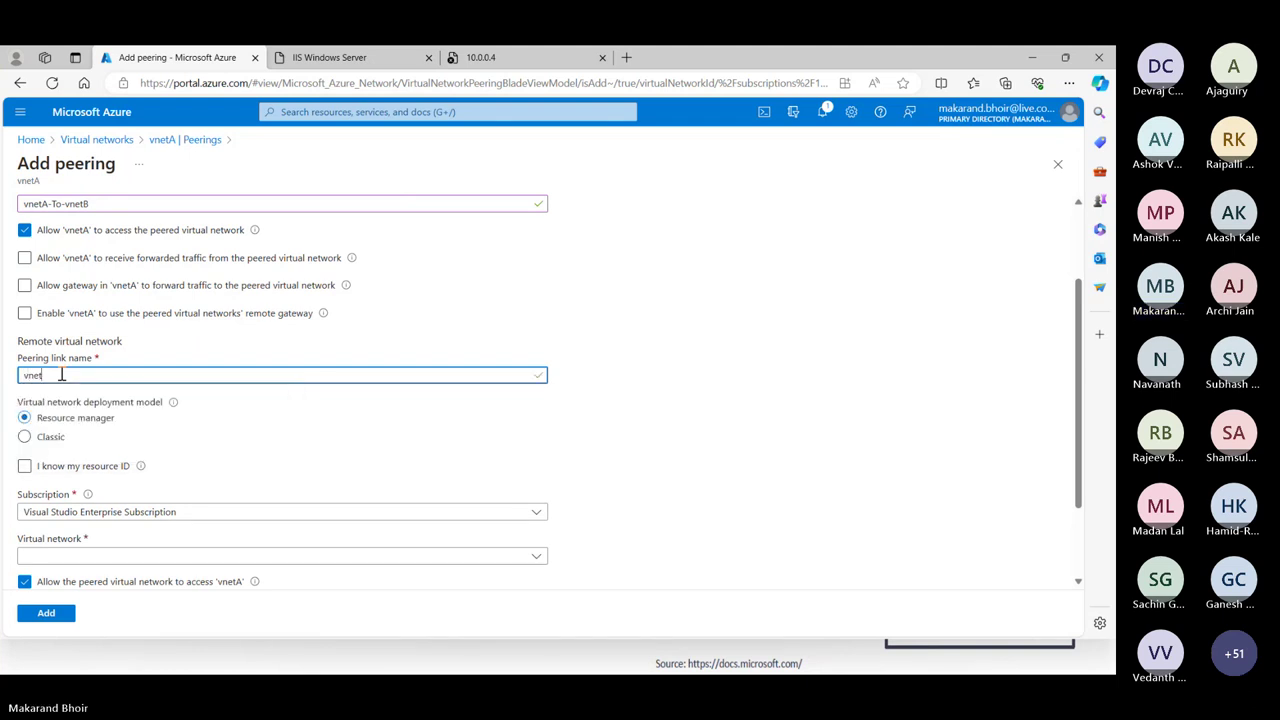
{"action": "type", "text": "B-To"}
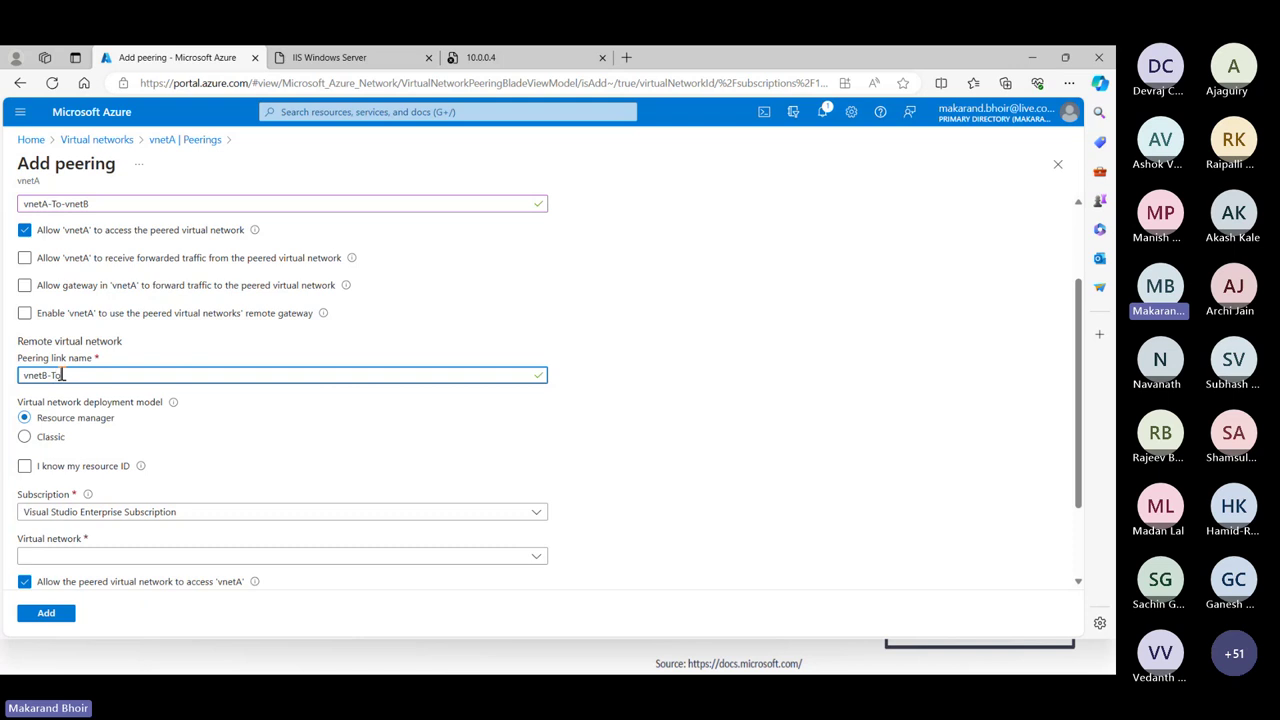
{"action": "type", "text": "-V"}
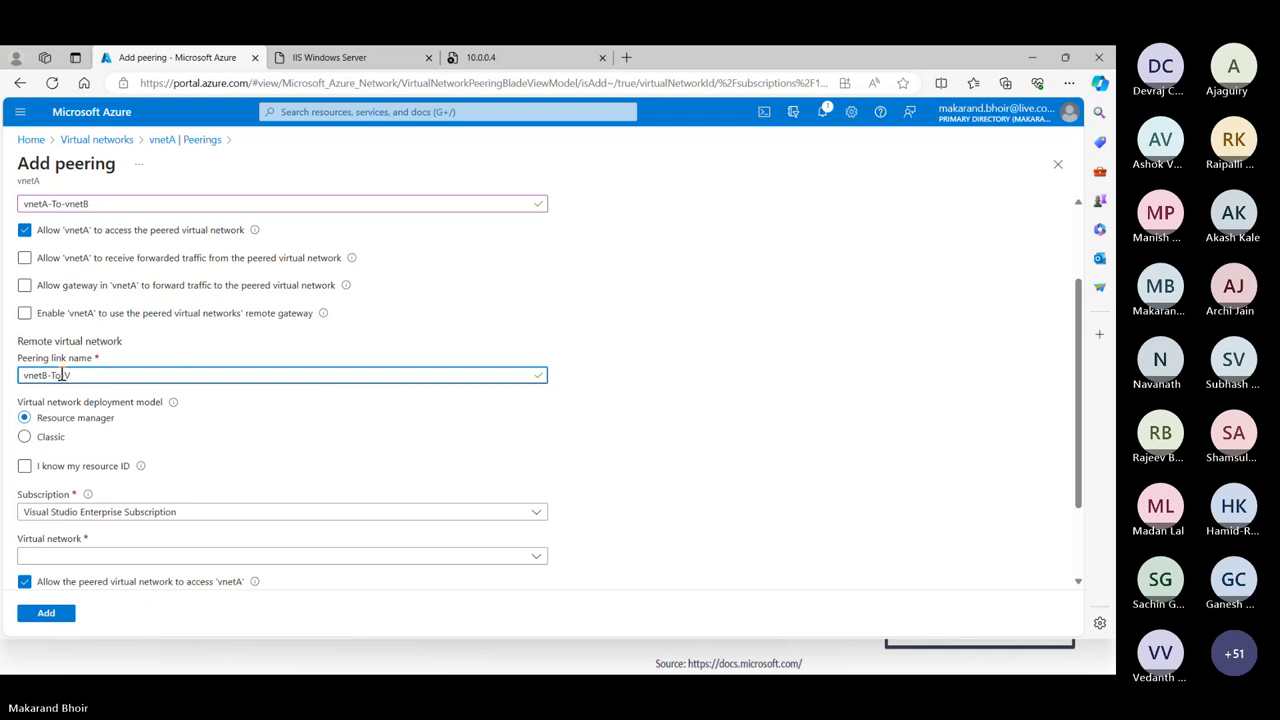
{"action": "type", "text": "netA"}
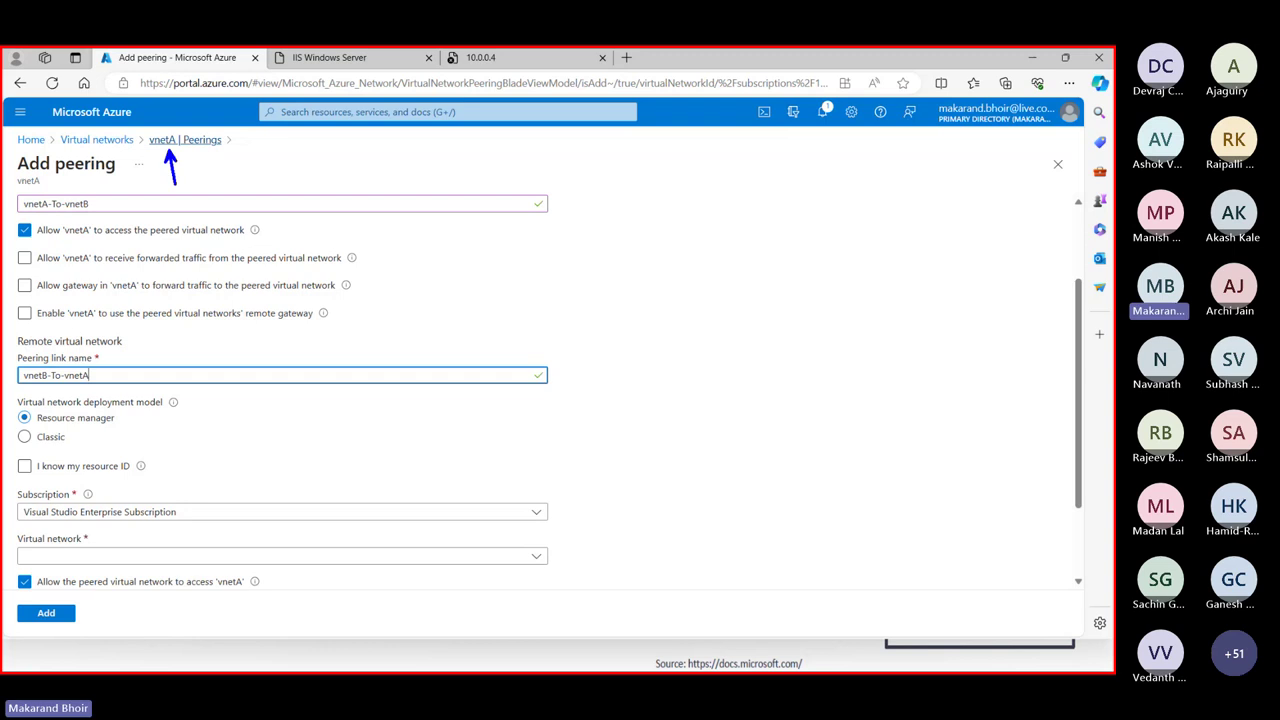
Choose vnetB as the remote virtual network and add the peering
{"action": "left_click_drag", "start_coordinate": [98, 552], "coordinate": [156, 504]}
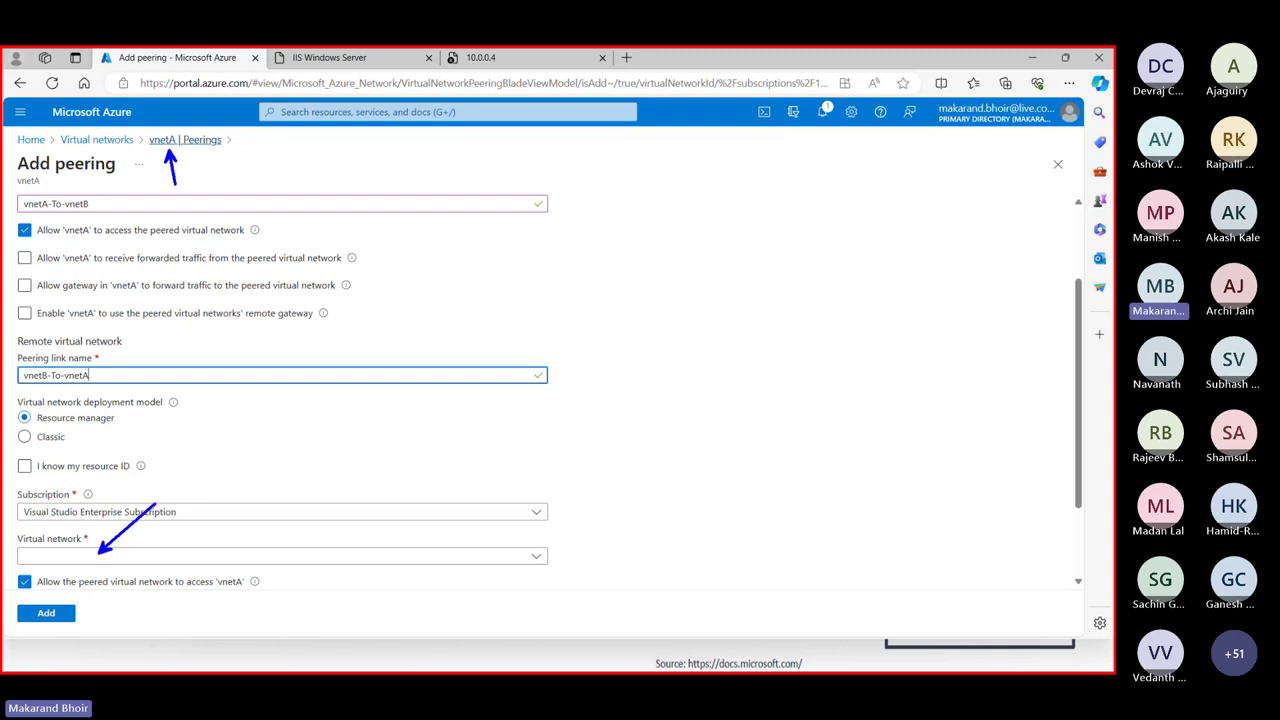
{"action": "left_click", "coordinate": [112, 557]}
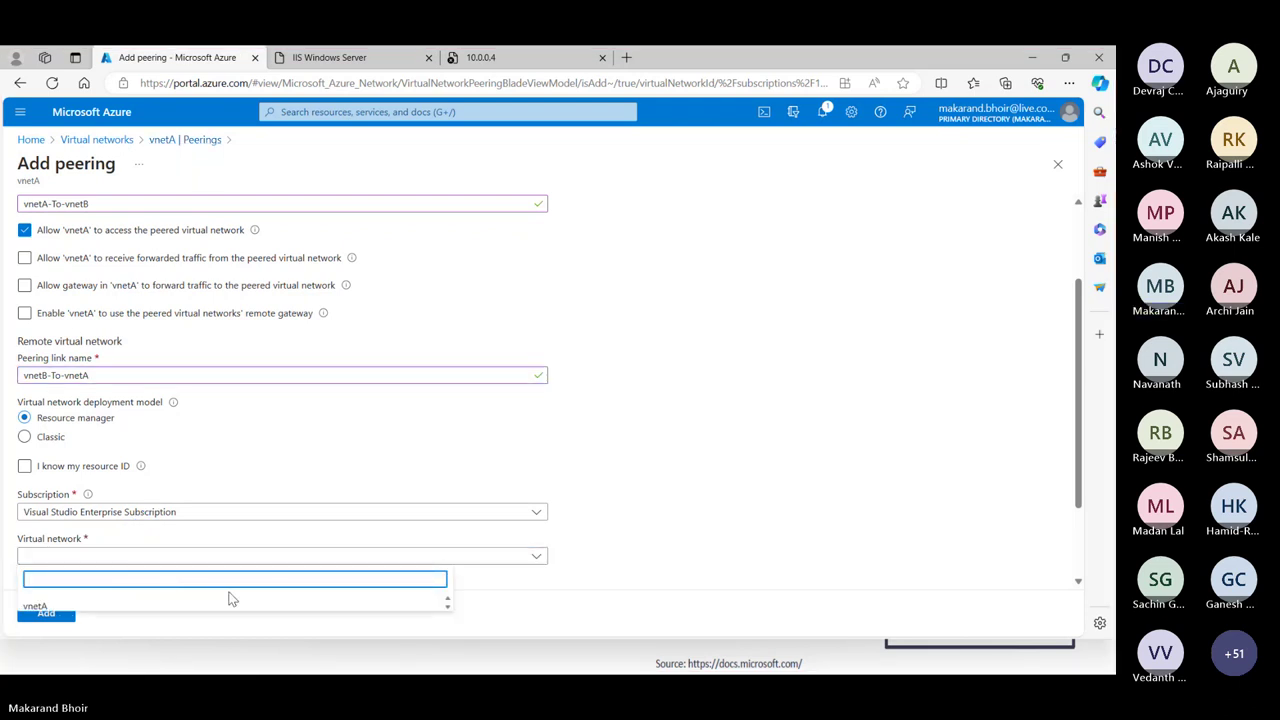
{"action": "left_click", "coordinate": [447, 609]}
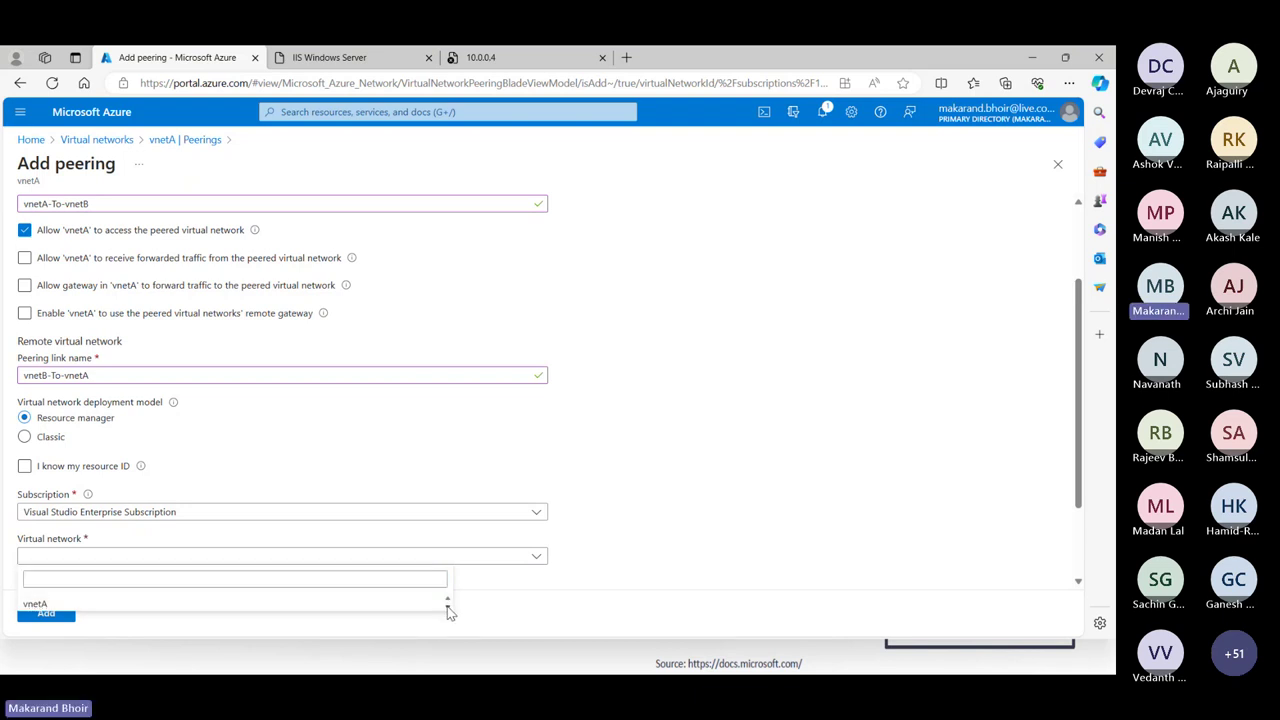
{"action": "left_click", "coordinate": [447, 607]}
{"action": "left_click", "coordinate": [45, 603]}
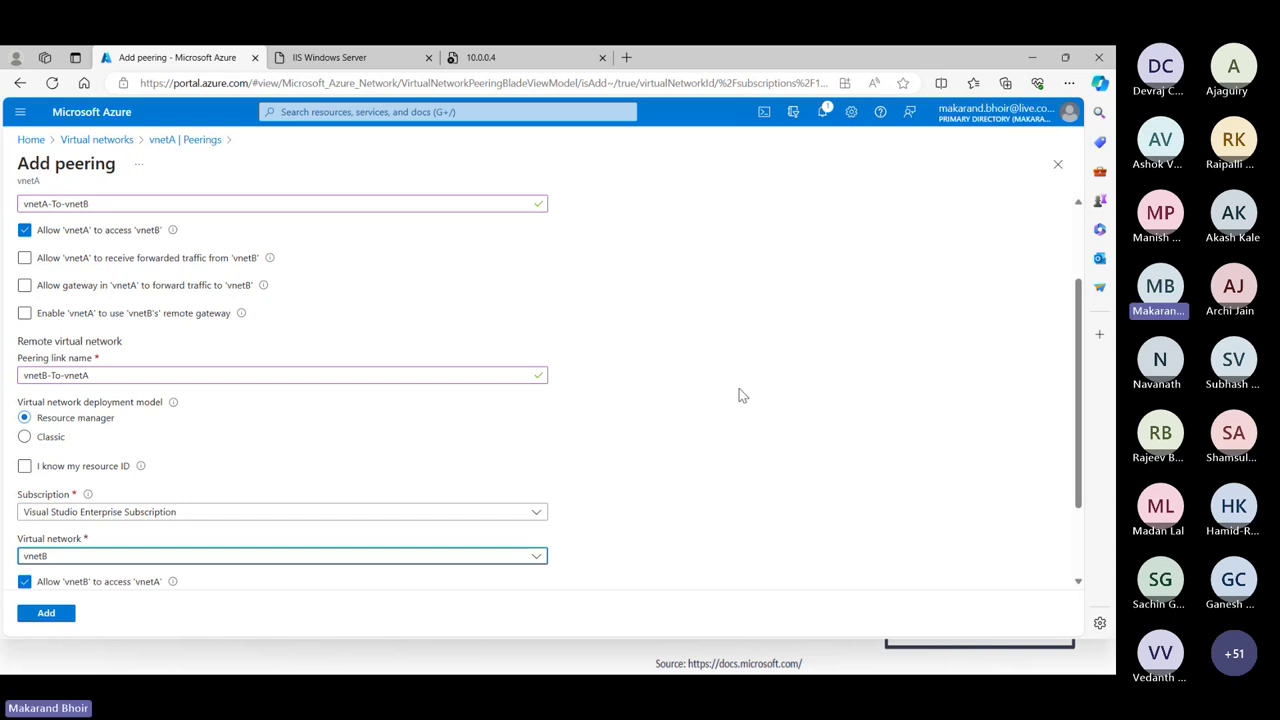
{"action": "scroll", "coordinate": [740, 395], "scroll_direction": "down", "scroll_amount": 1}
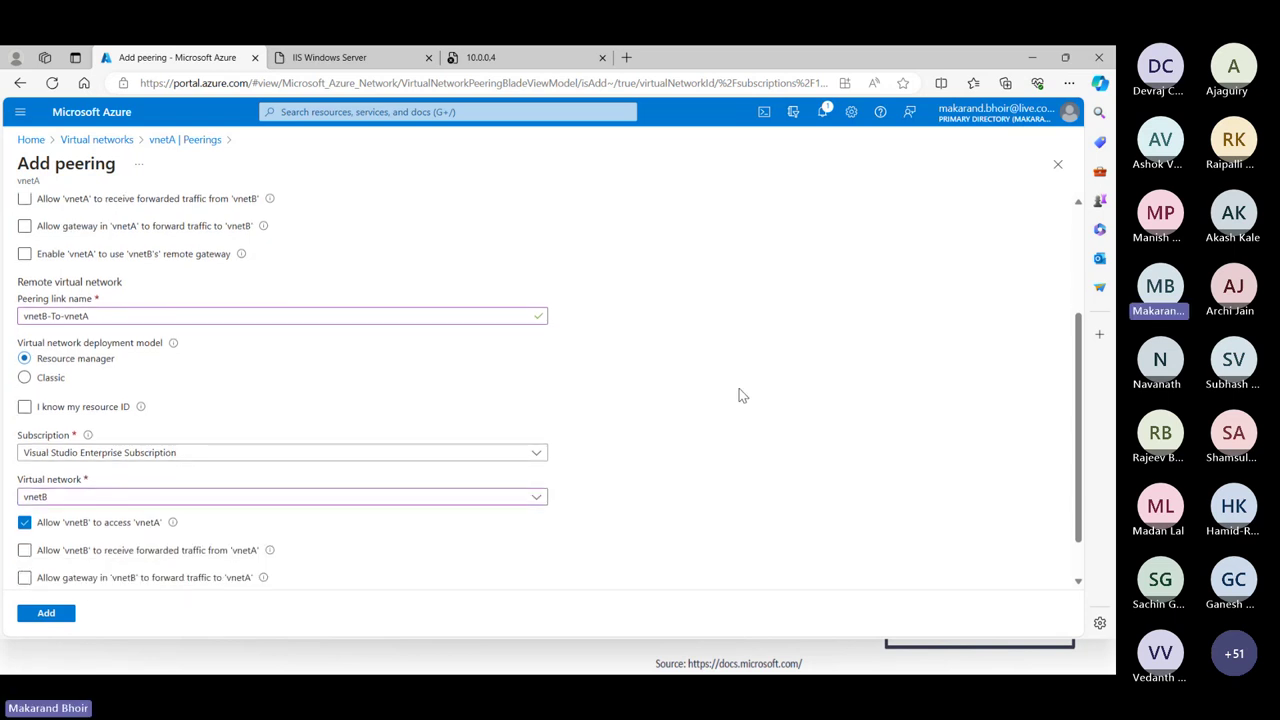
{"action": "scroll", "coordinate": [740, 395], "scroll_direction": "down", "scroll_amount": 1}
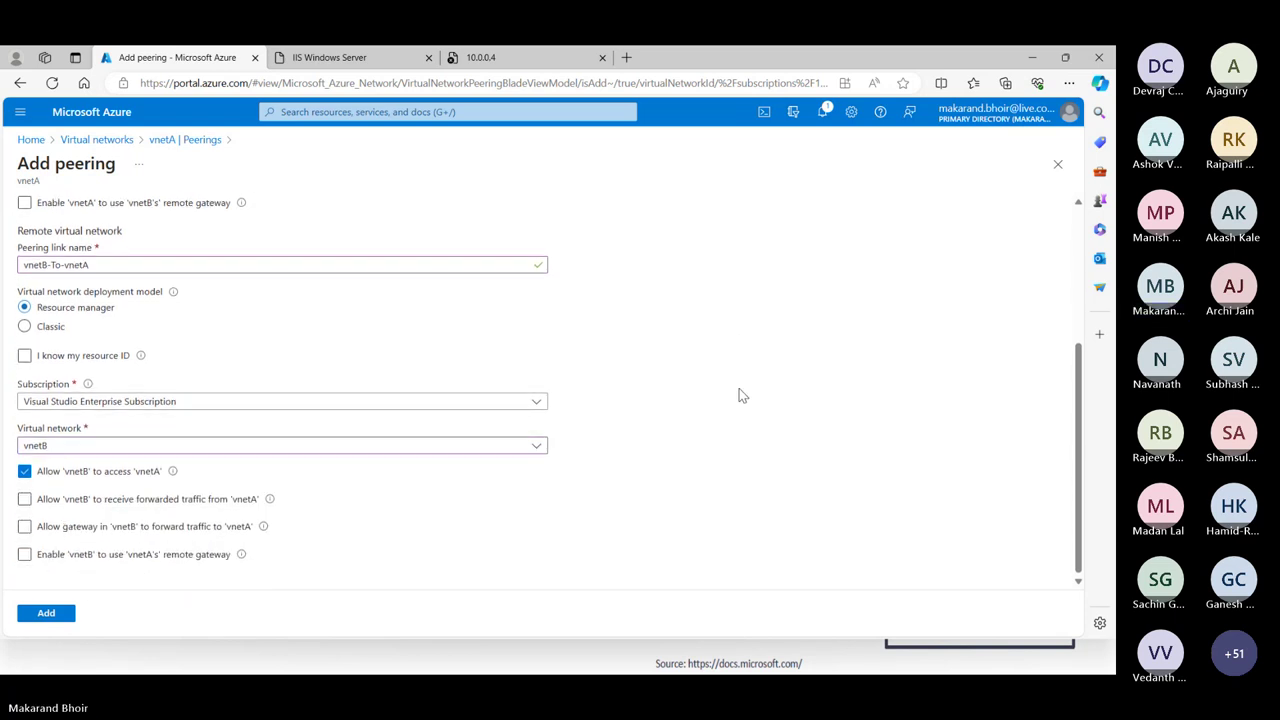
{"action": "scroll", "coordinate": [740, 395], "scroll_direction": "up", "scroll_amount": 4}
{"action": "scroll", "coordinate": [740, 395], "scroll_direction": "down", "scroll_amount": 4}
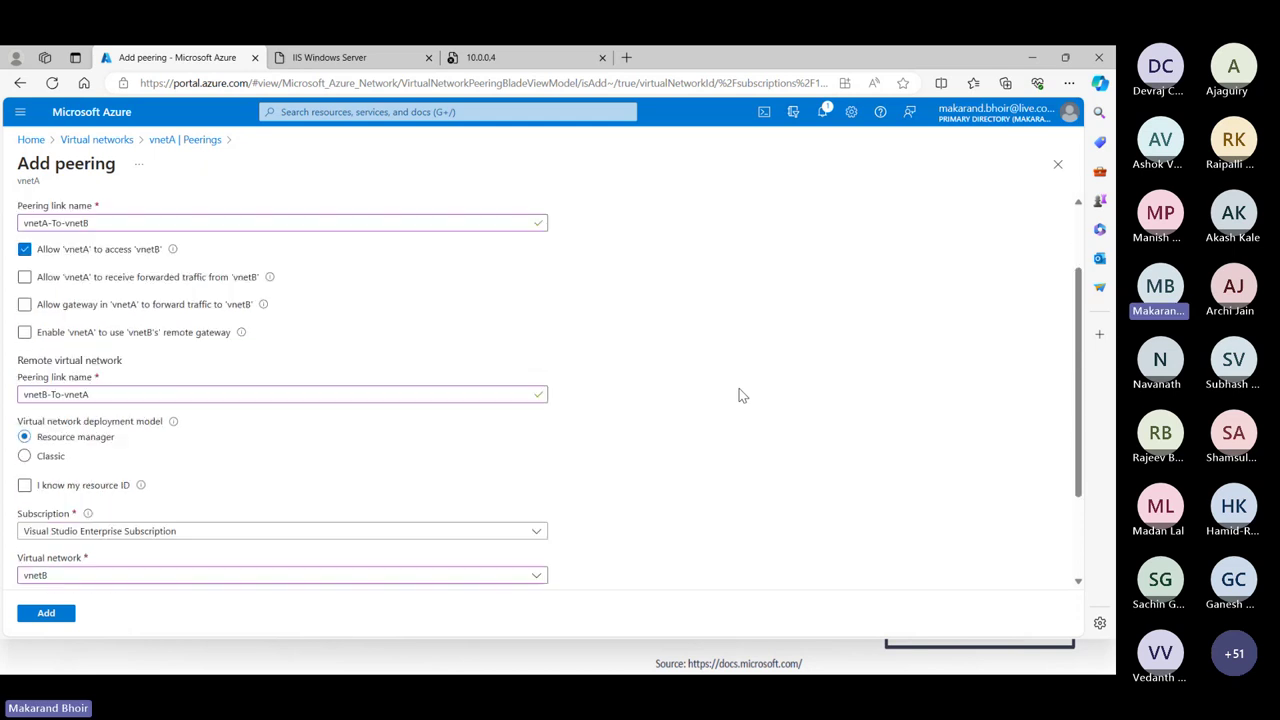
{"action": "left_click", "coordinate": [63, 620]}
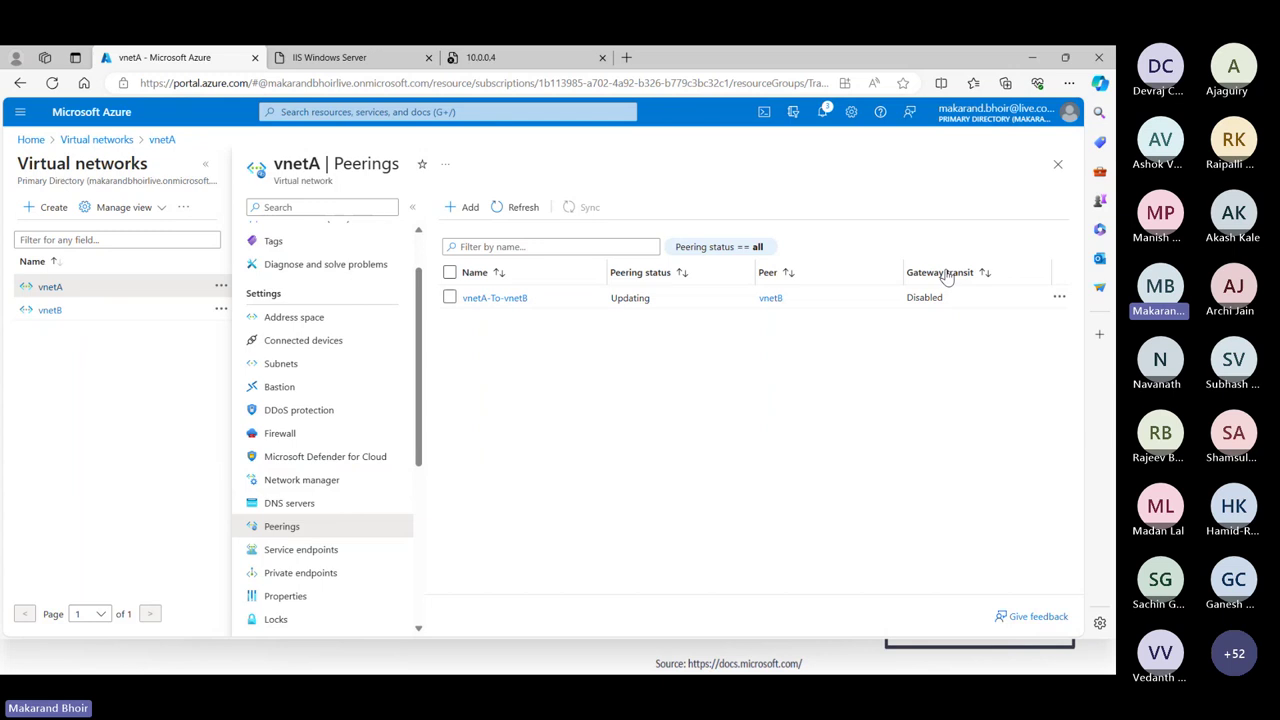
Check vnetA-To-vnetB in vnetA's Peerings list, then switch to the 05-Networking.png diagram
{"action": "key", "text": "alt+Tab"}
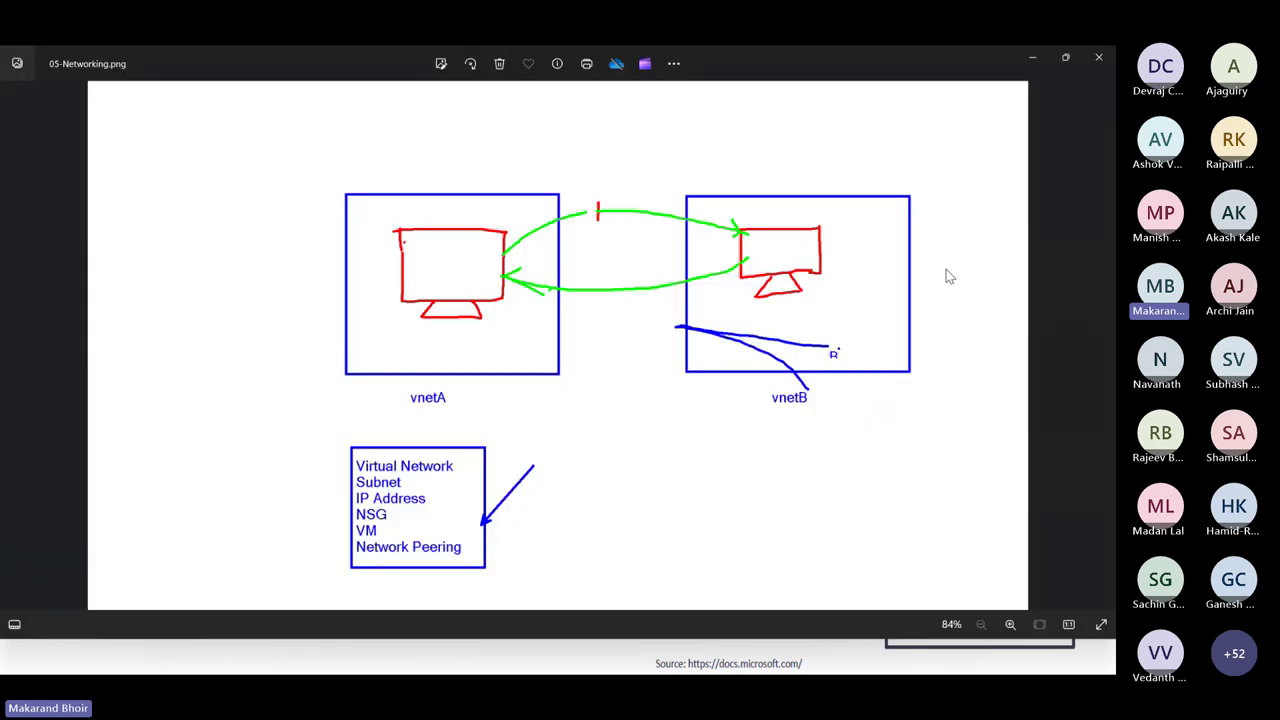
Advance to the 06-VPN.png diagram and sketch a box beside the vnetA network
{"action": "key", "text": "Right"}
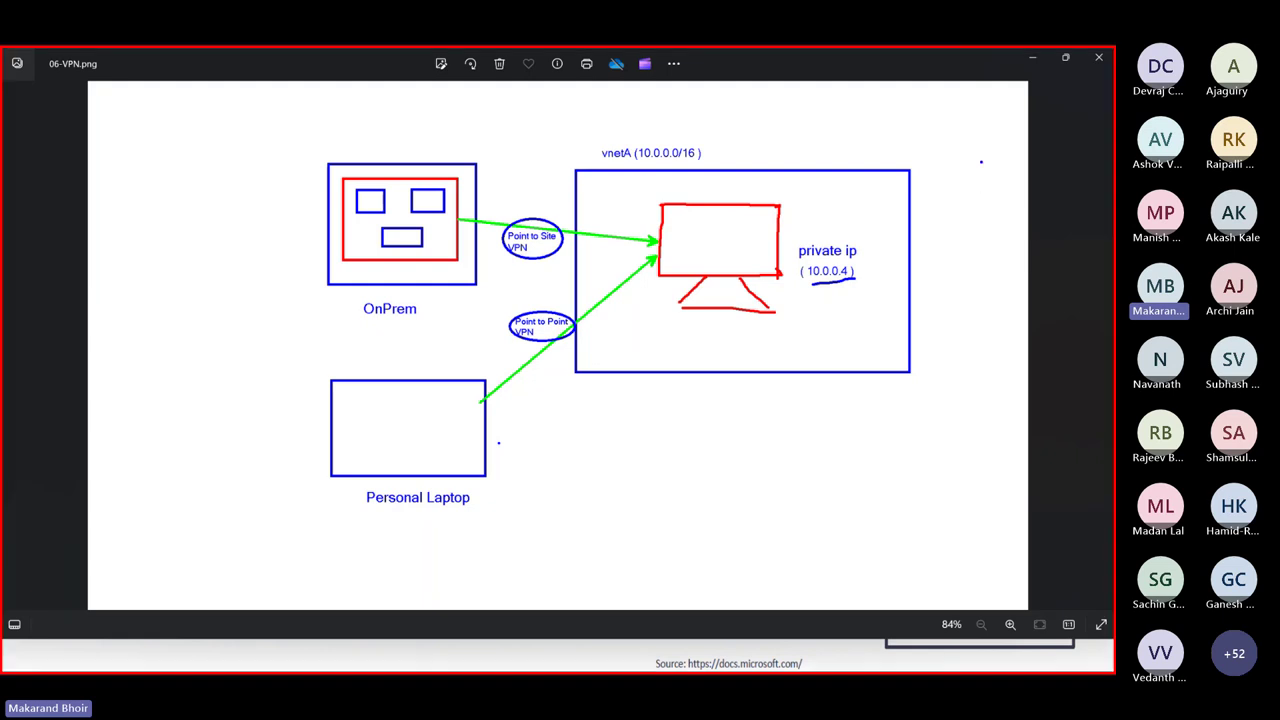
{"action": "left_click_drag", "start_coordinate": [978, 170], "coordinate": [1110, 364]}
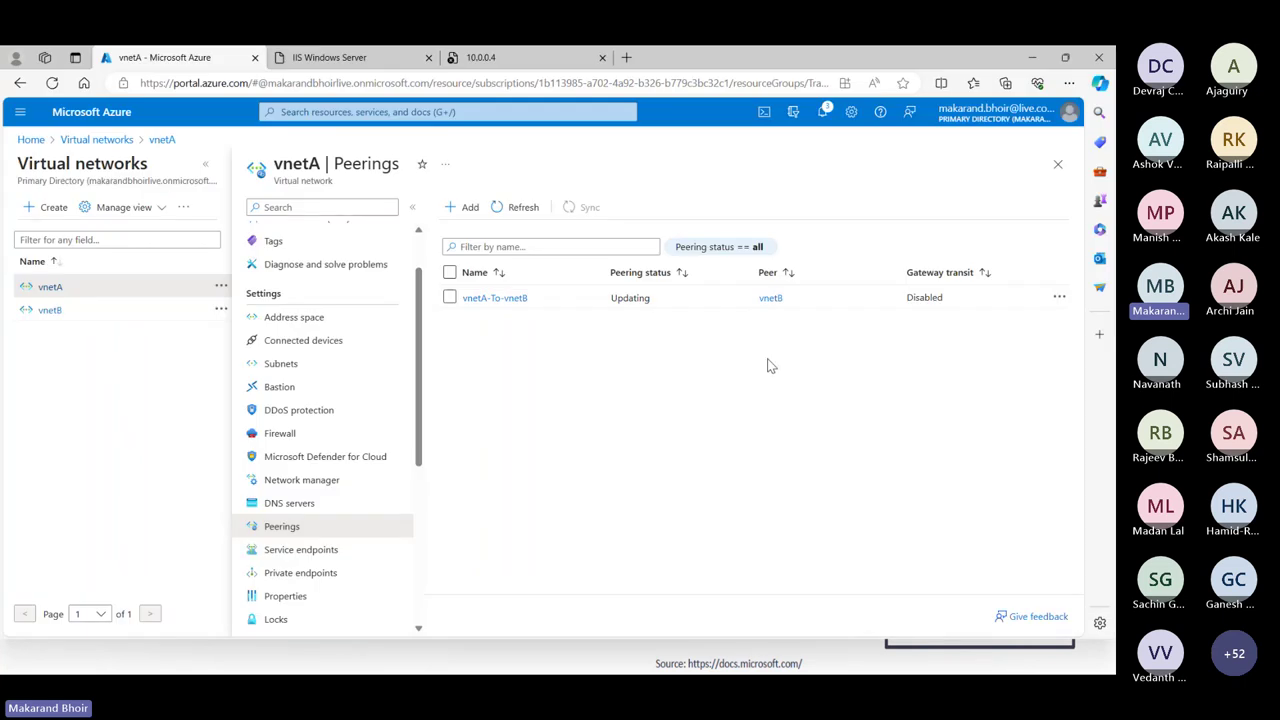
Confirm vnetA-To-vnetB shows Connected, then check vnetB's vnetB-To-vnetA peering
{"action": "left_click", "coordinate": [498, 300]}
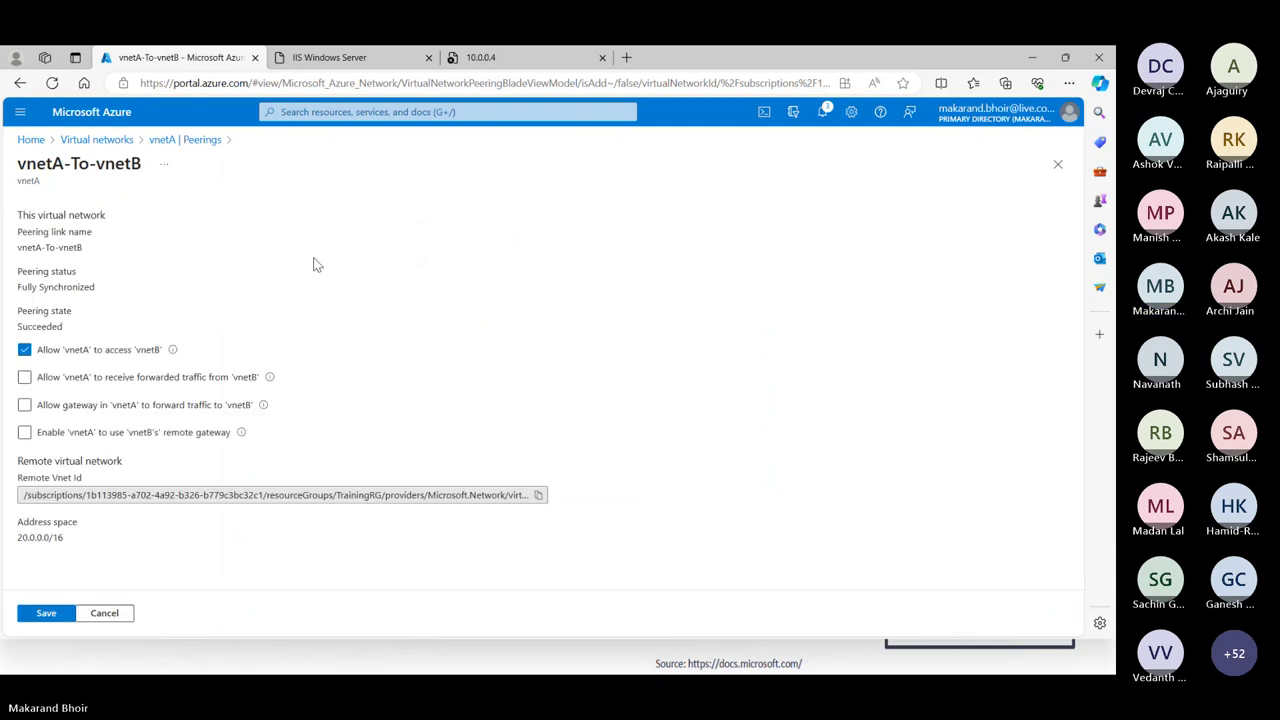
{"action": "left_click", "coordinate": [96, 140]}
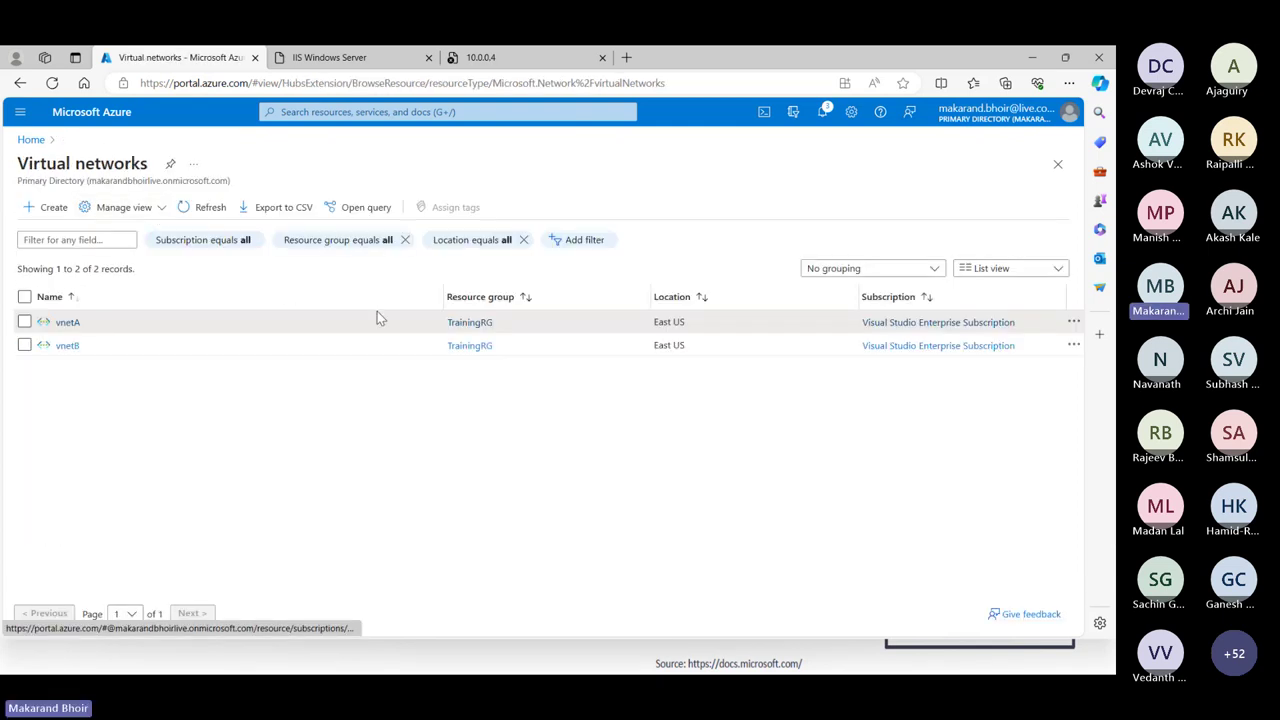
{"action": "left_click", "coordinate": [69, 325]}
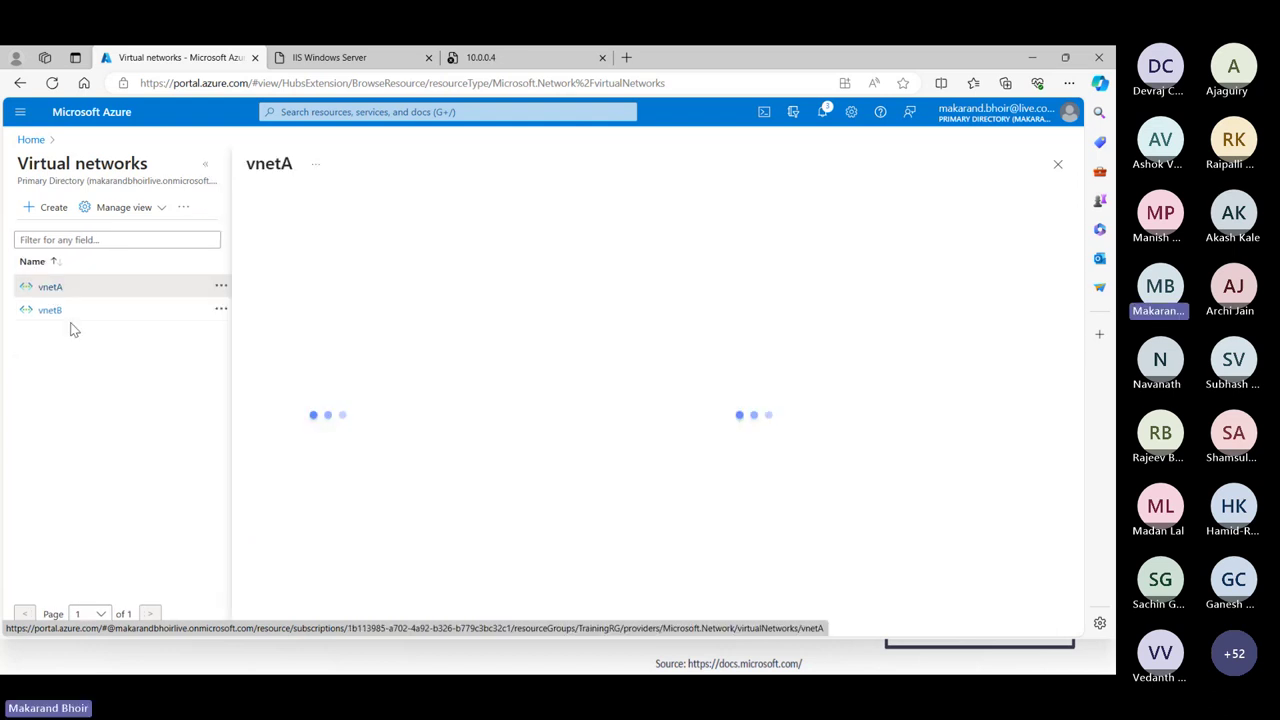
{"action": "scroll", "coordinate": [352, 400], "scroll_direction": "down", "scroll_amount": 1}
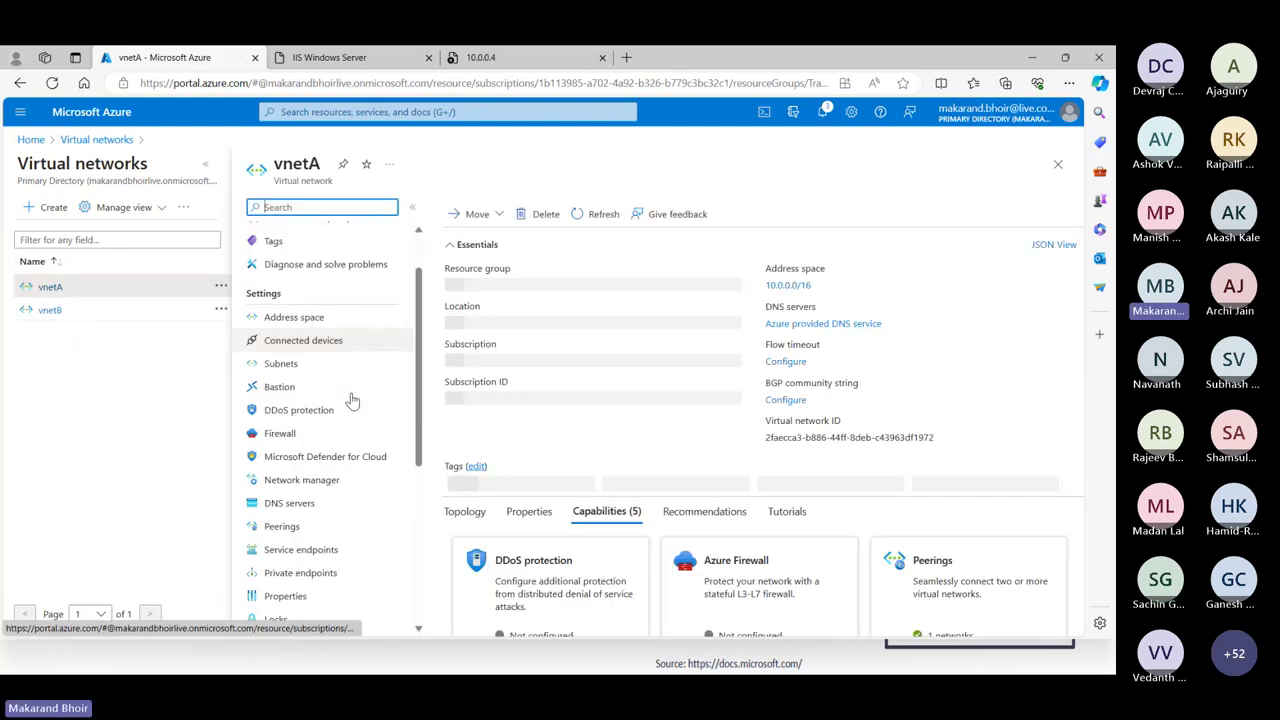
{"action": "left_click", "coordinate": [280, 527]}
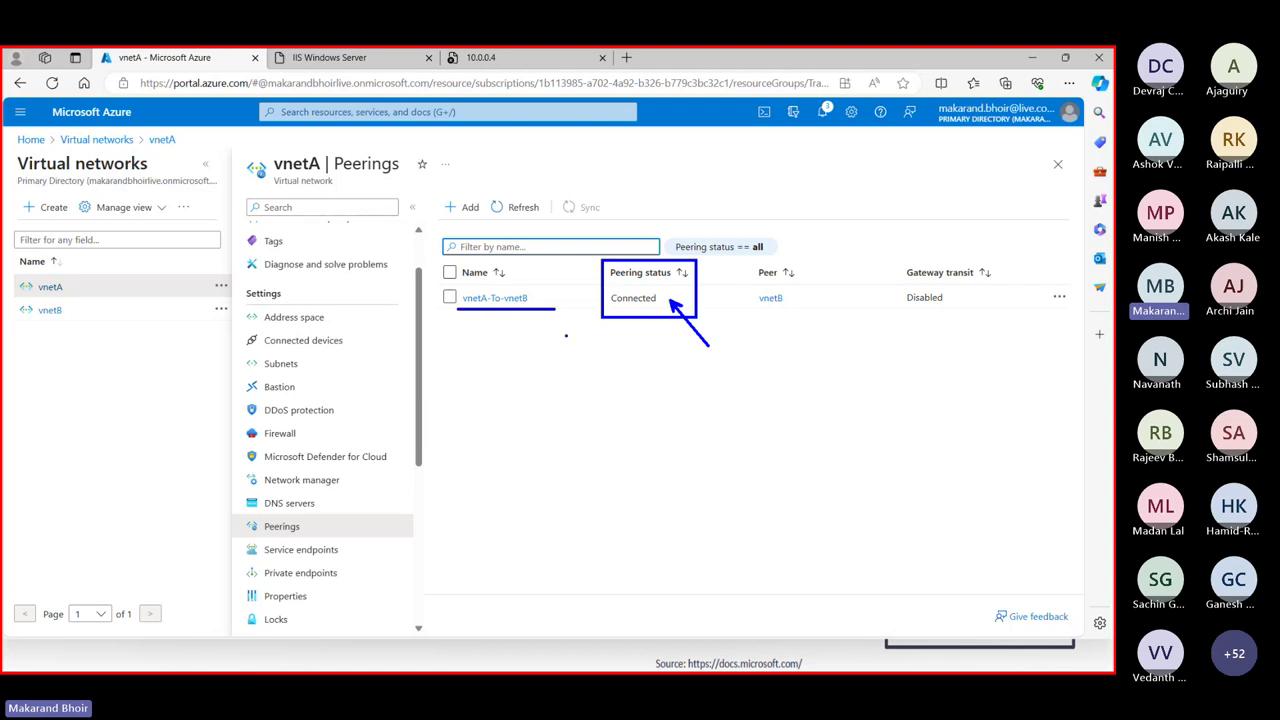
{"action": "left_click", "coordinate": [50, 312]}
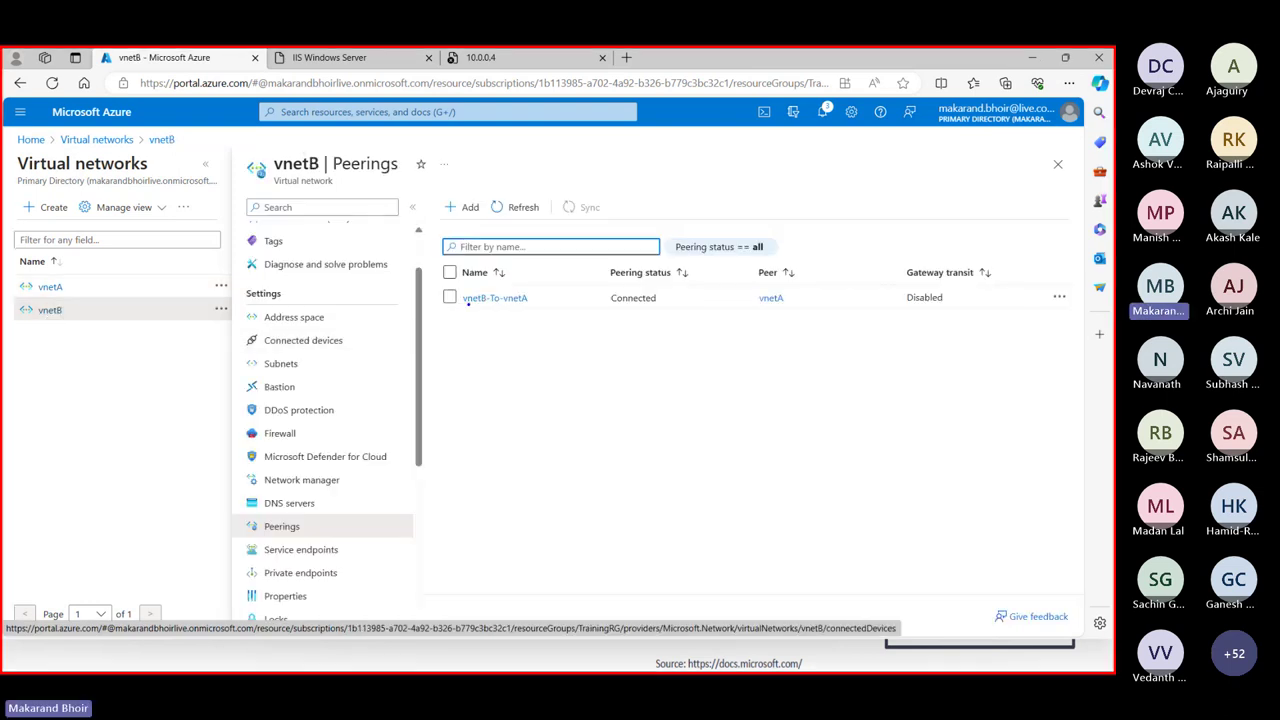
{"action": "left_click_drag", "start_coordinate": [461, 311], "coordinate": [560, 311]}
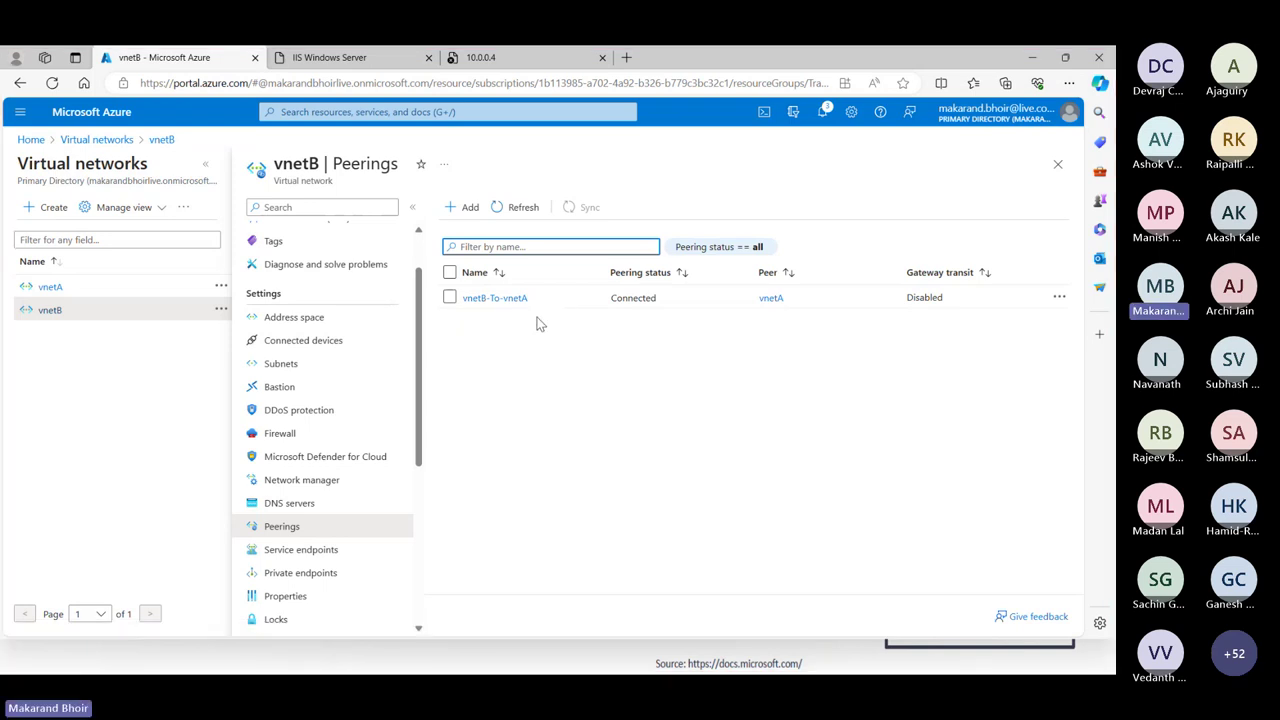
Restore Edge on the 10.0.0.4 tab, then minimize the diagram viewer and shrink the meeting window
{"action": "double_click", "coordinate": [742, 64]}
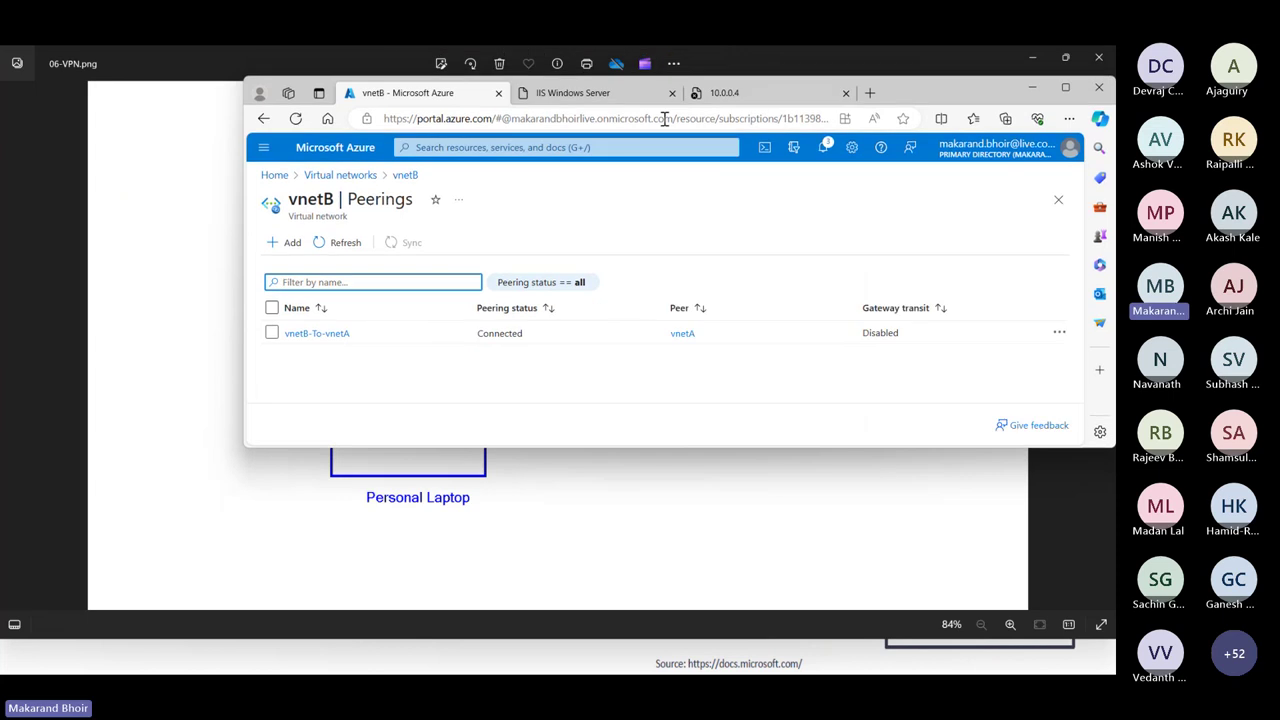
{"action": "left_click", "coordinate": [728, 93]}
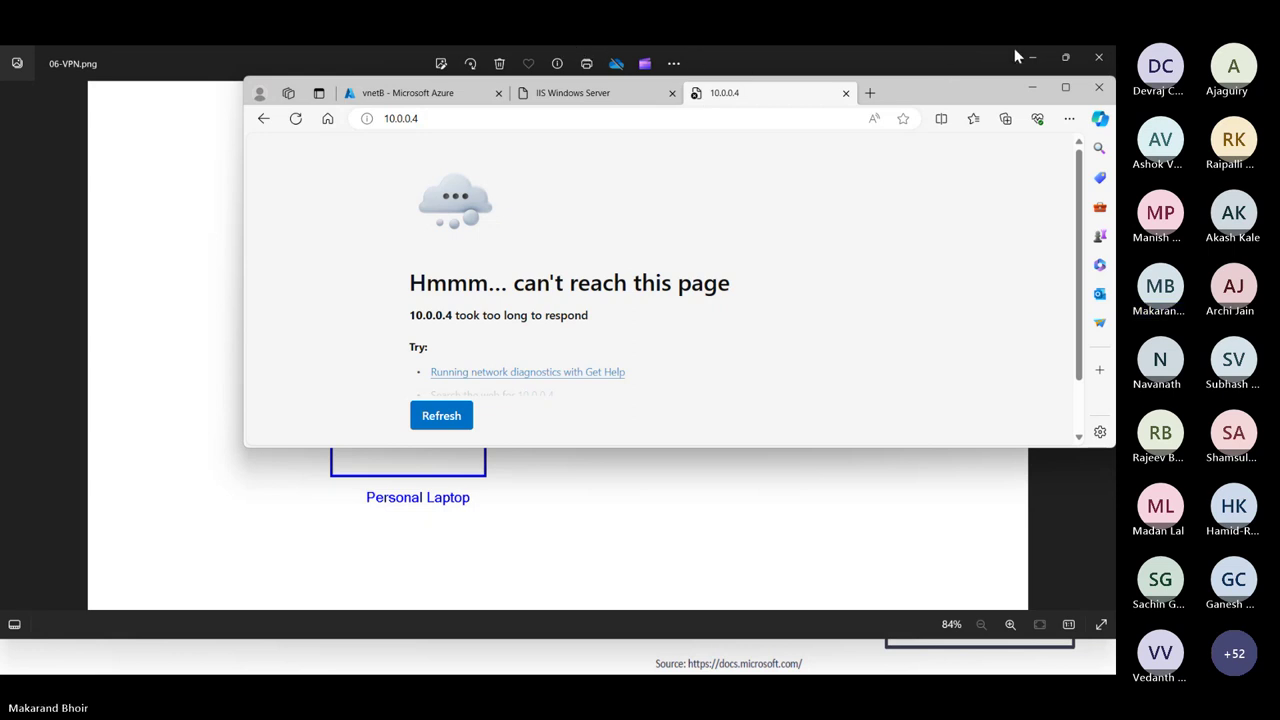
{"action": "left_click", "coordinate": [1065, 57]}
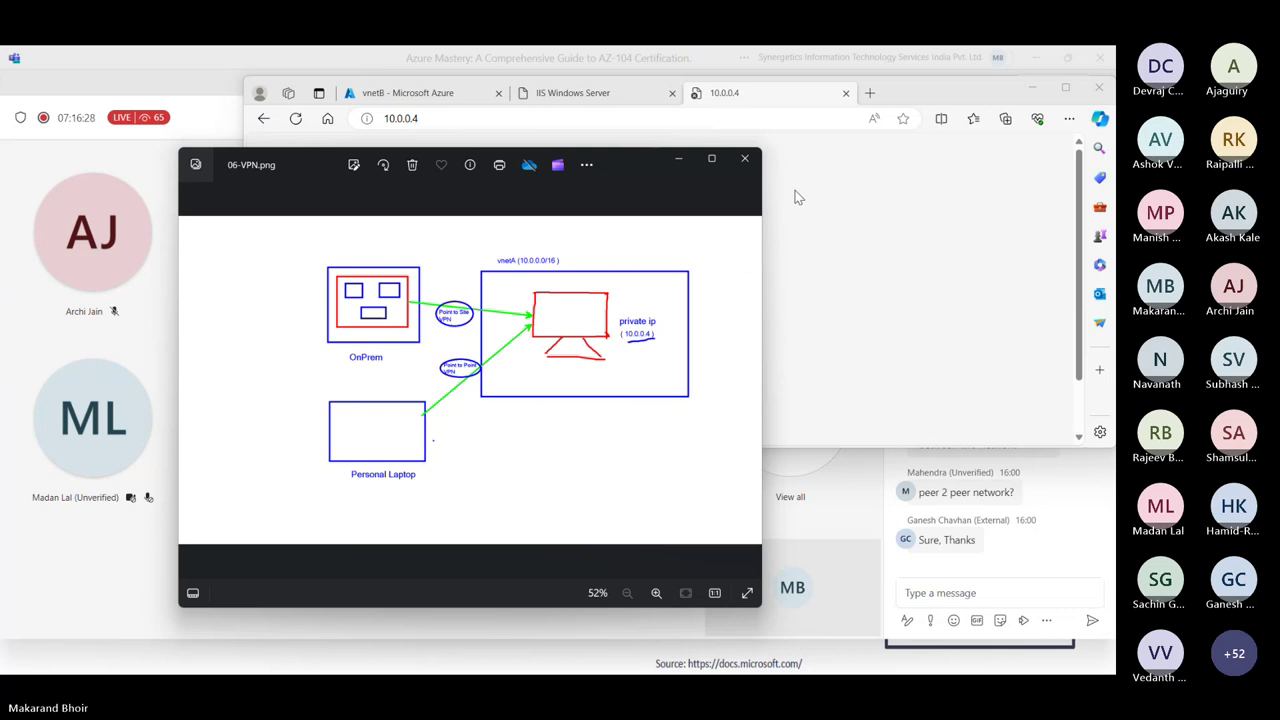
{"action": "left_click", "coordinate": [679, 158]}
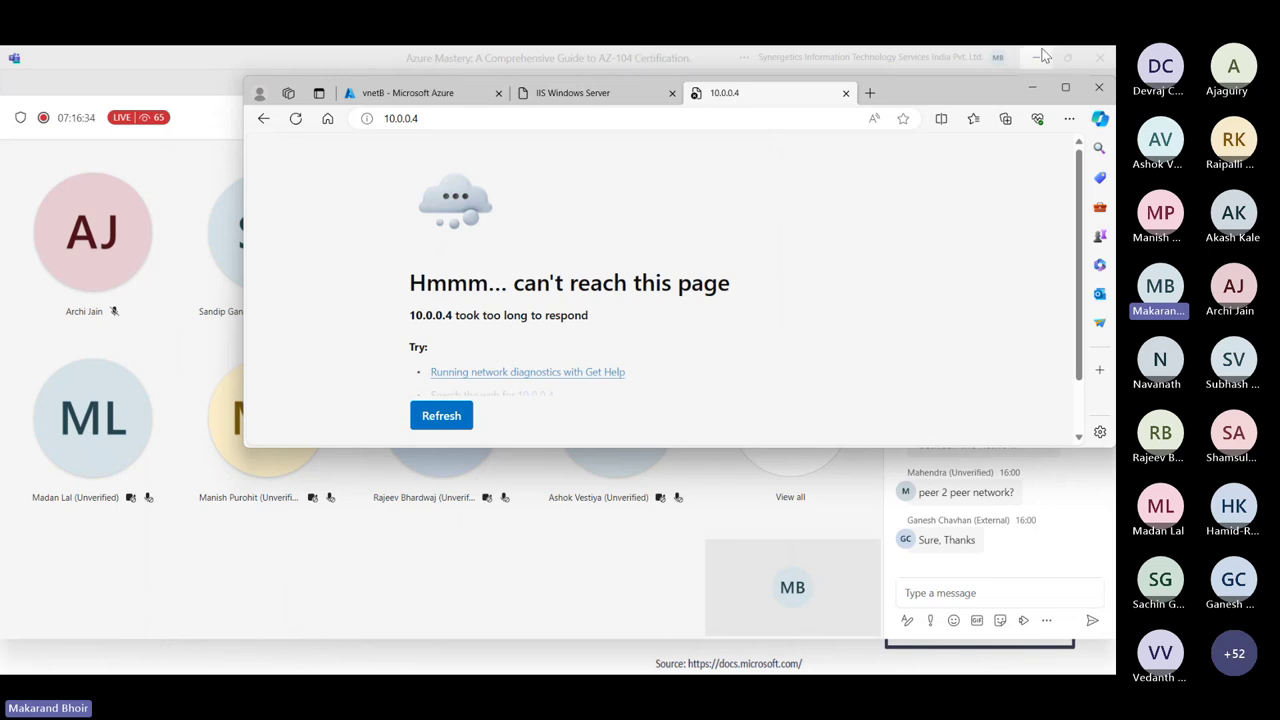
{"action": "mouse_move", "coordinate": [1070, 62]}
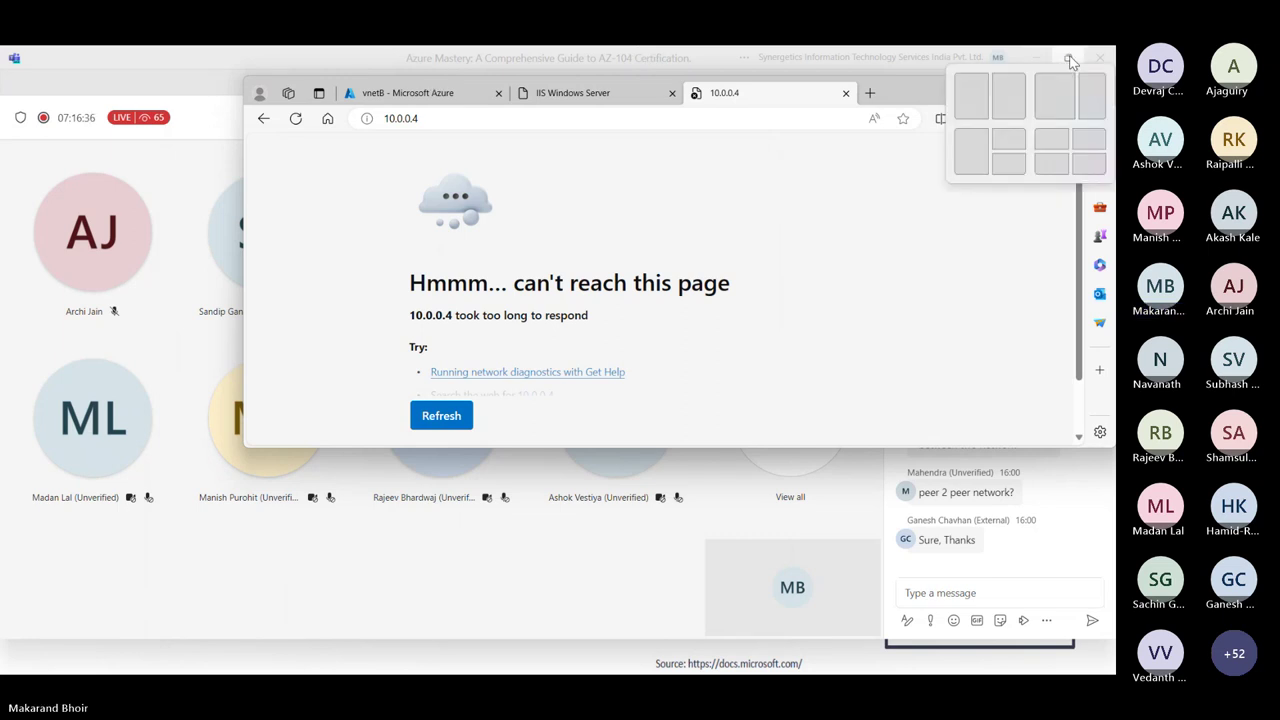
{"action": "left_click", "coordinate": [1070, 62]}
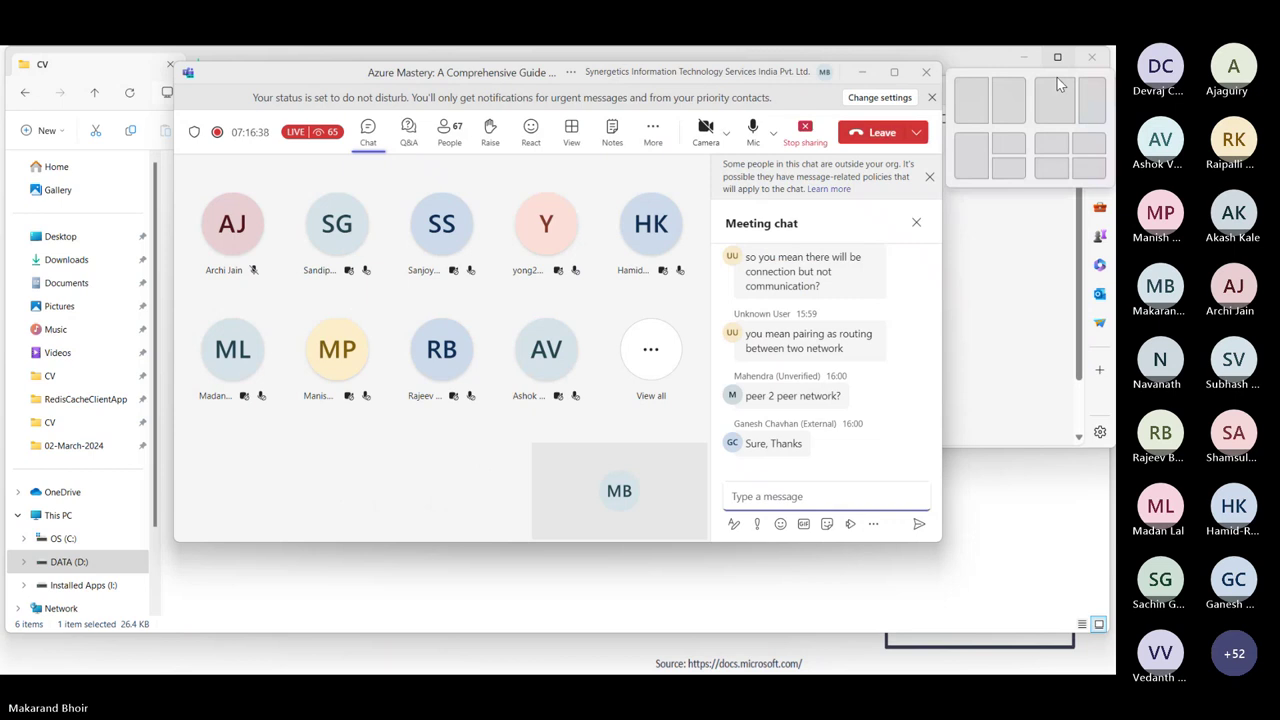
Back on Edge's 10.0.0.4 tab, resubmit the address twice; it still takes too long to respond
{"action": "key", "text": "alt+Tab"}
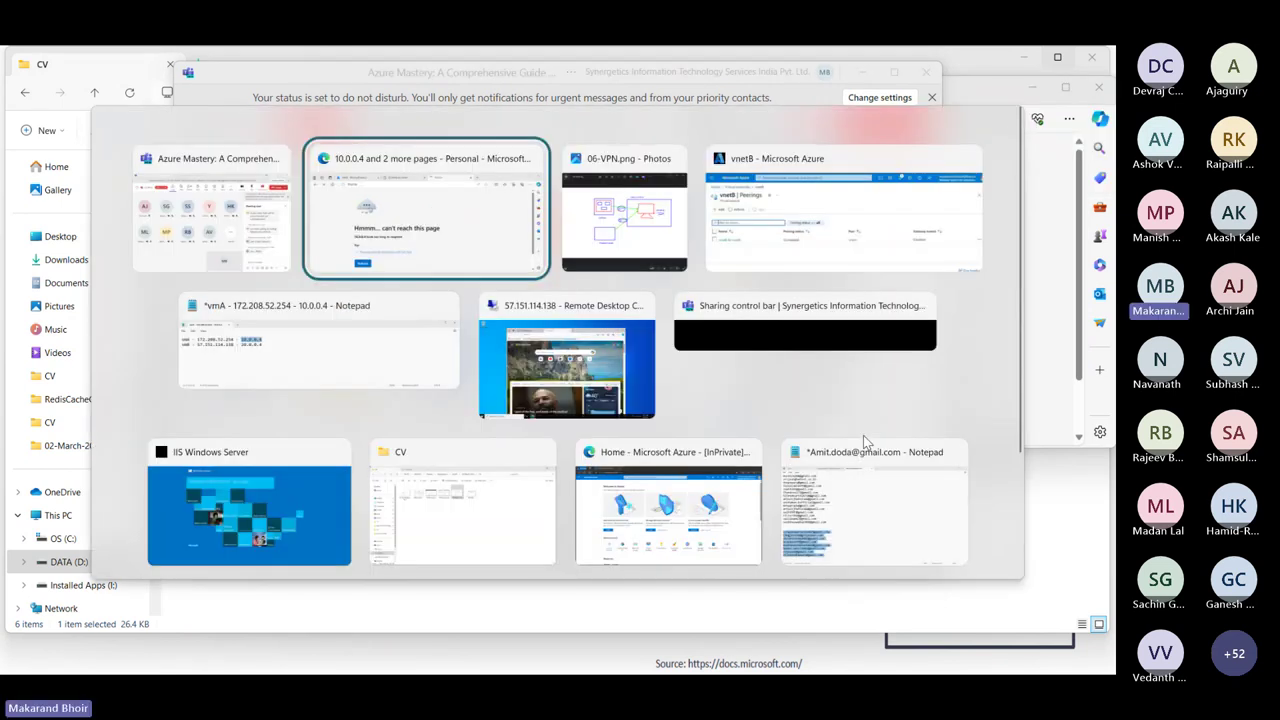
{"action": "key", "text": "Tab"}
{"action": "key", "text": "Tab"}
{"action": "key", "text": "Tab"}
{"action": "key", "text": "Tab"}
{"action": "key", "text": "Tab"}
{"action": "key", "text": "Tab"}
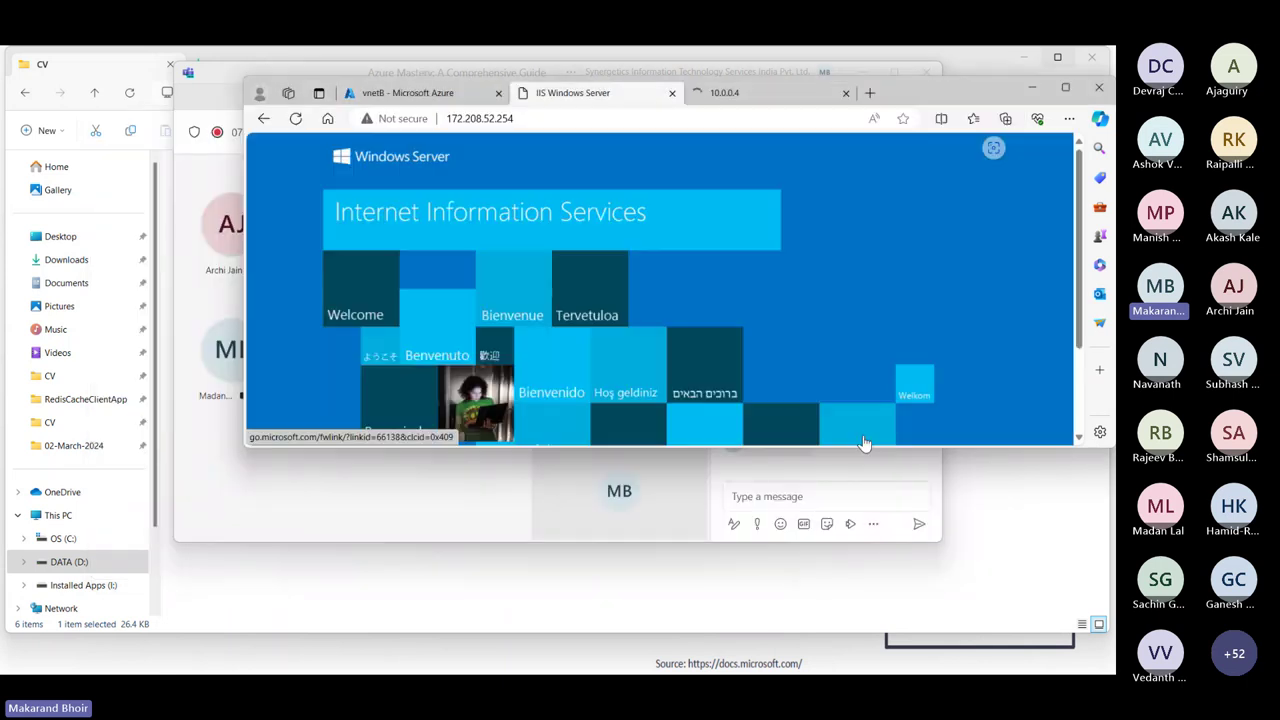
{"action": "left_click", "coordinate": [740, 94]}
{"action": "left_click", "coordinate": [305, 119]}
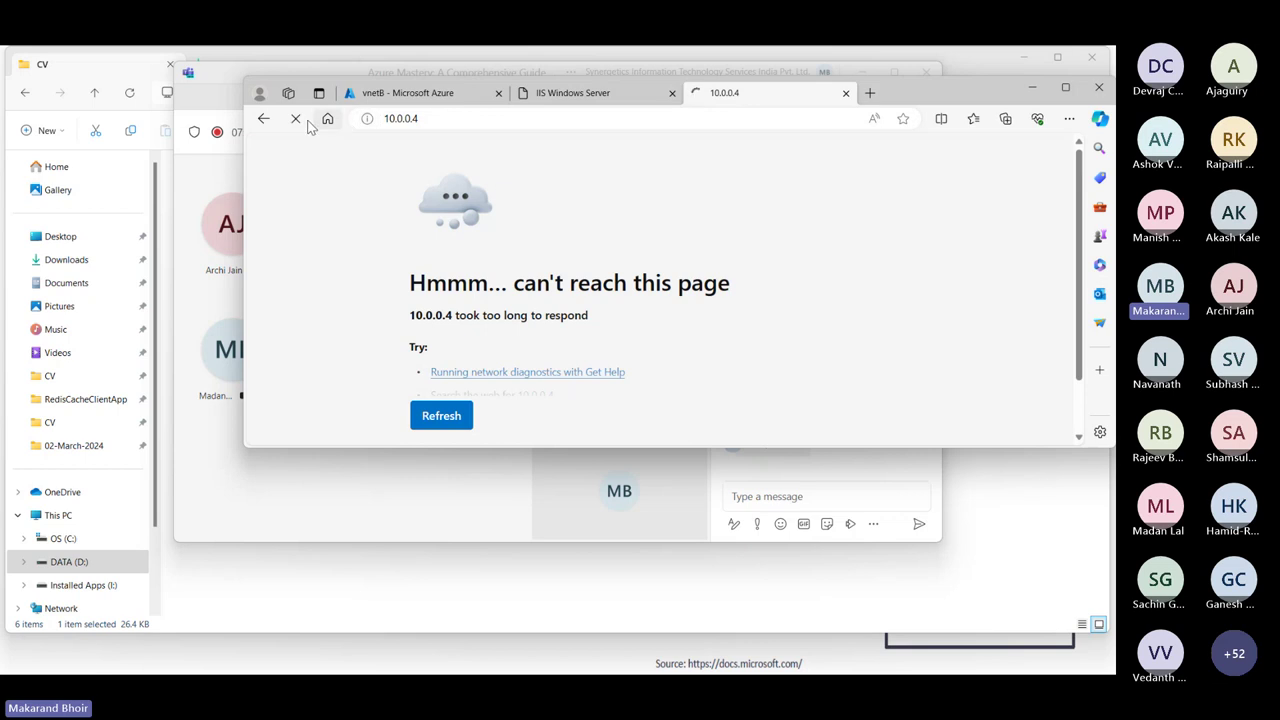
{"action": "left_click", "coordinate": [469, 122]}
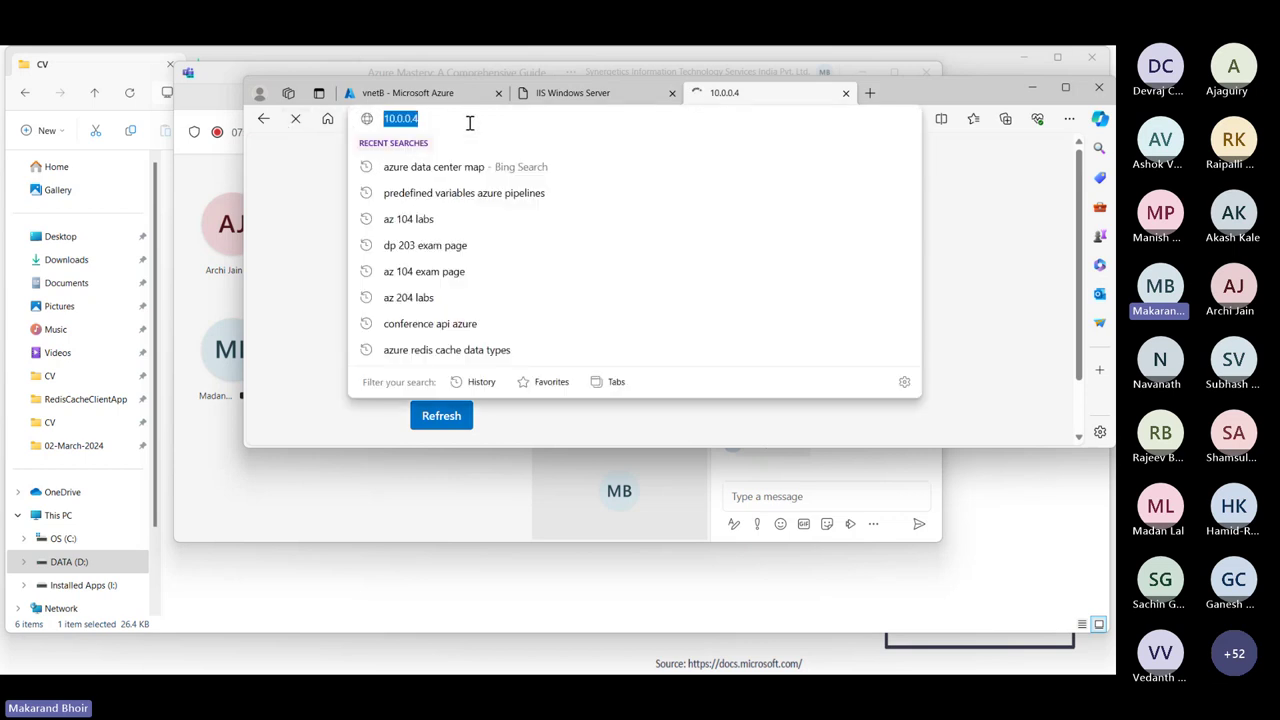
{"action": "key", "text": "Return"}
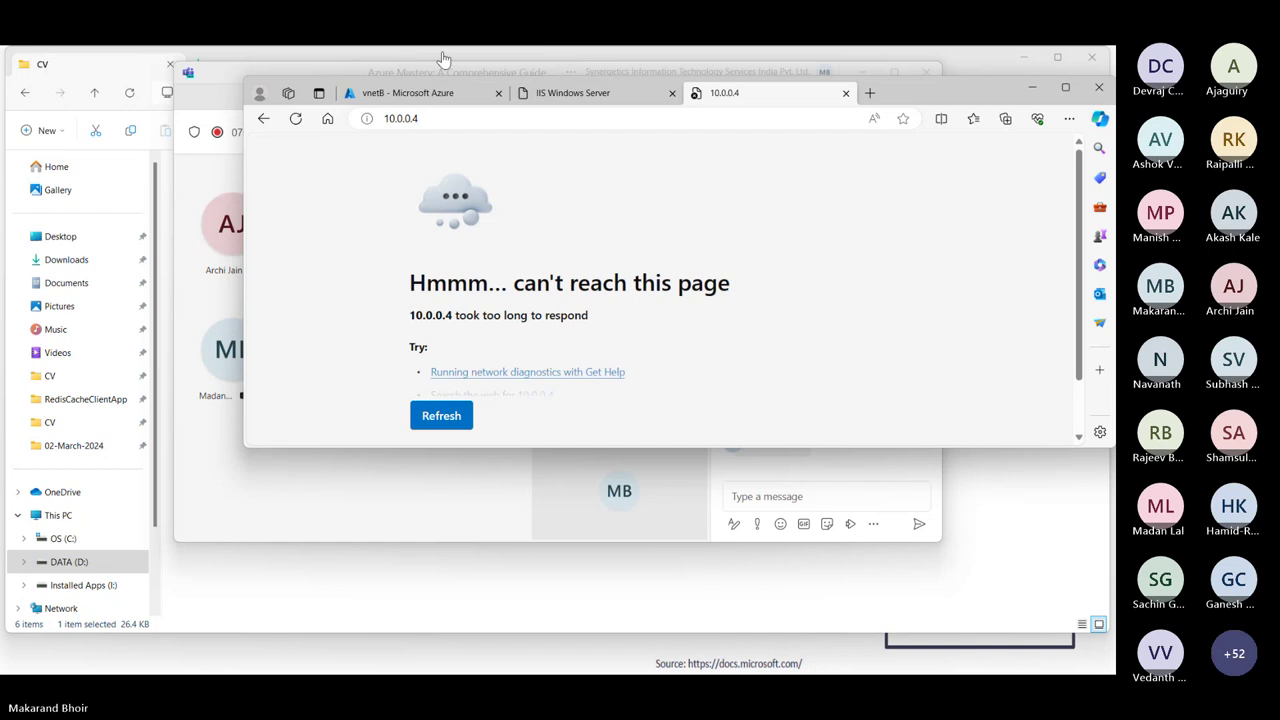
{"action": "left_click", "coordinate": [367, 60]}
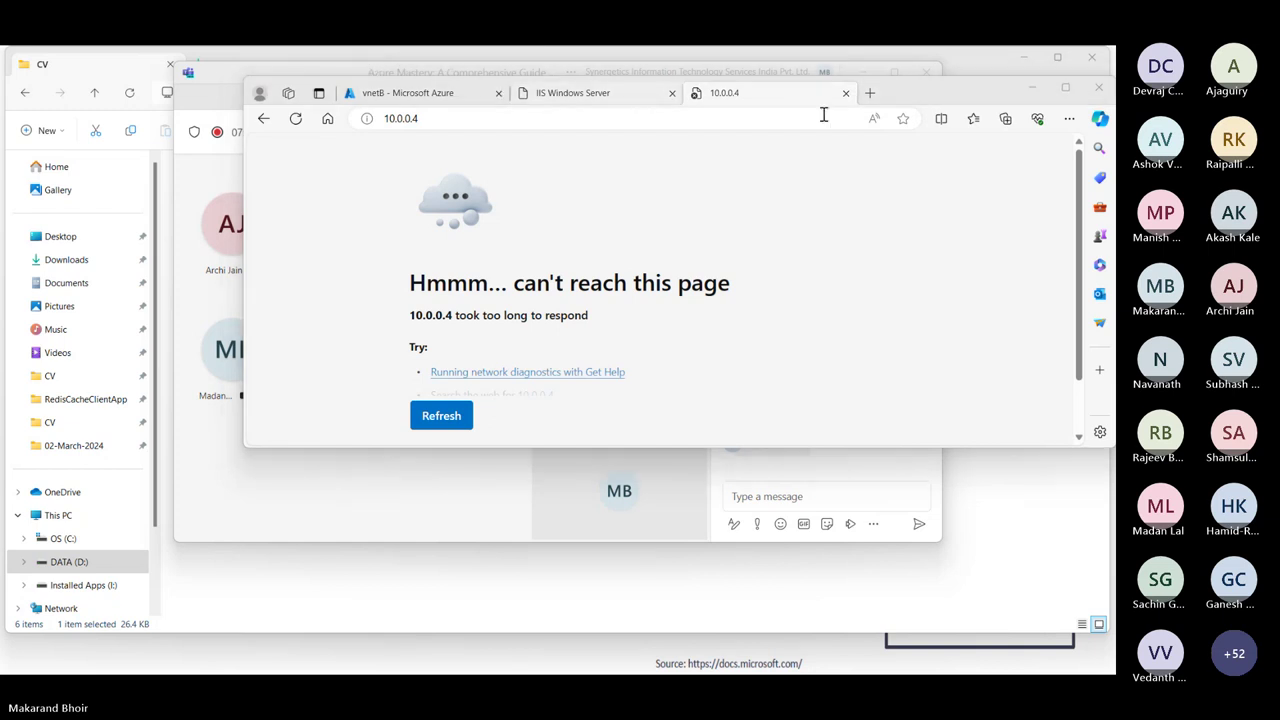
{"action": "left_click", "coordinate": [788, 113]}
{"action": "key", "text": "Return"}
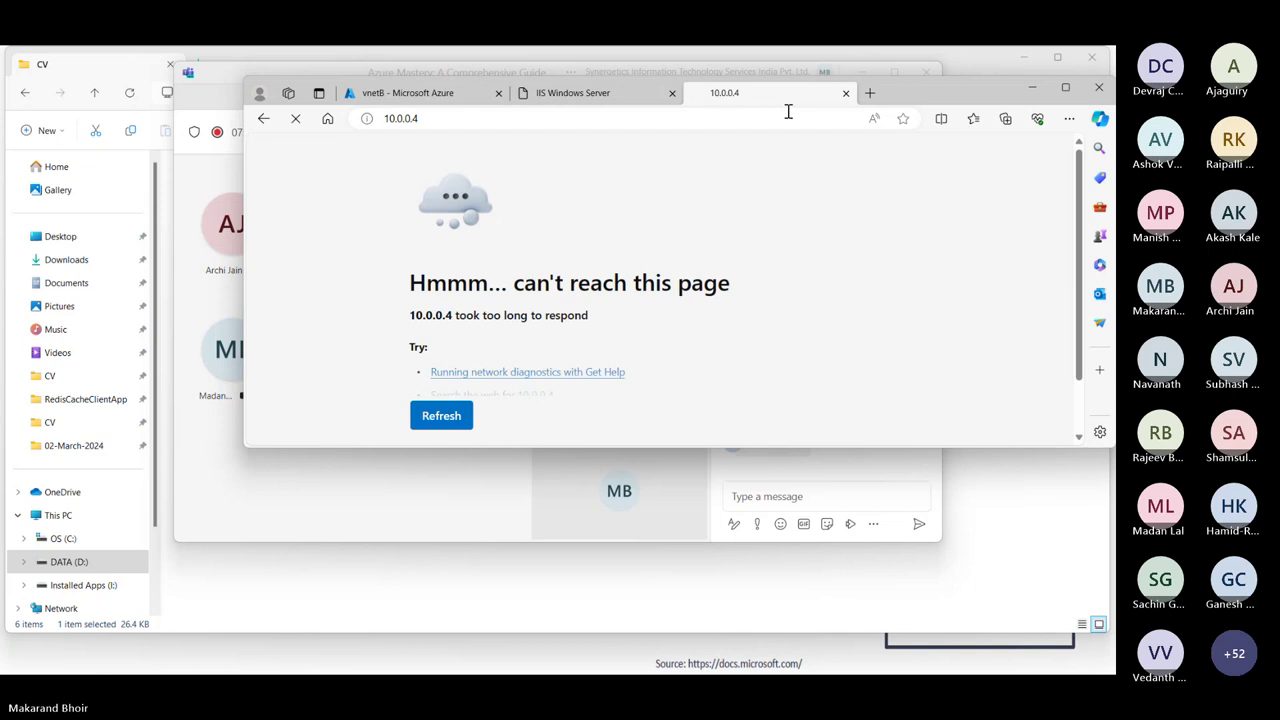
{"action": "left_click", "coordinate": [1027, 60]}
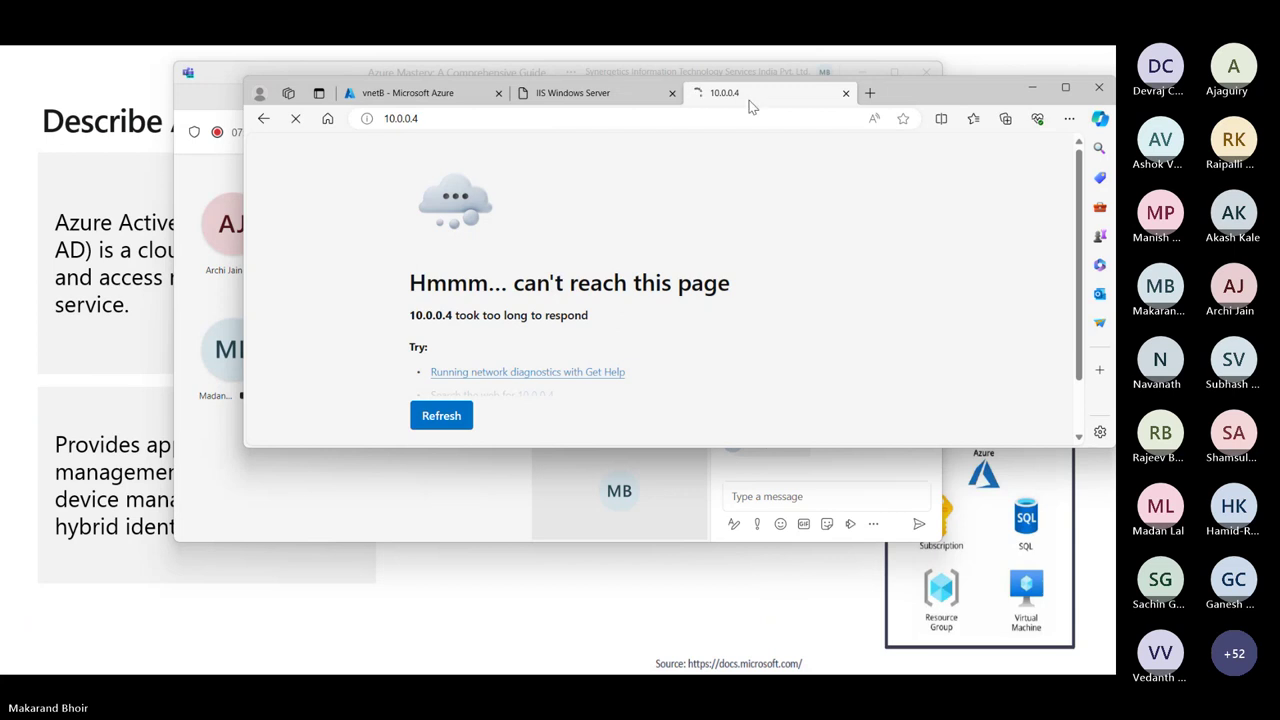
Close the 10.0.0.4 and IIS tabs, minimize Edge and Teams, and bring back the 57.151.114.138 remote session
{"action": "left_click", "coordinate": [845, 93]}
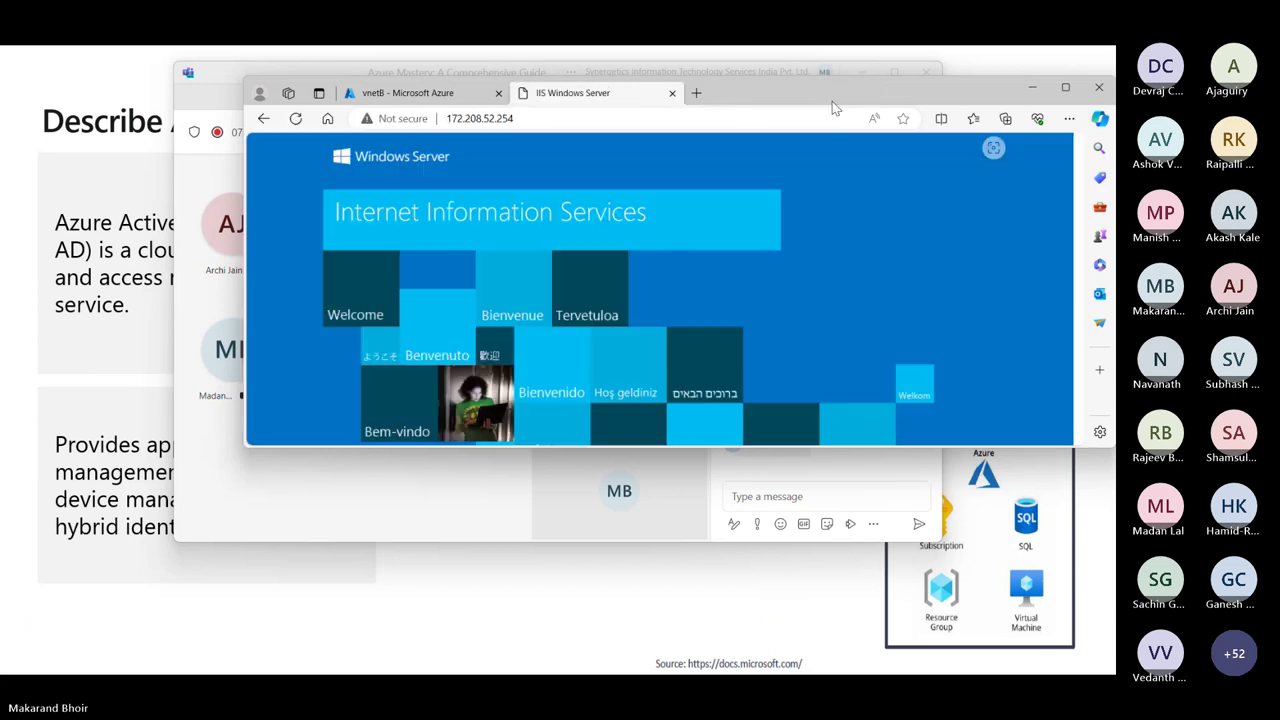
{"action": "left_click", "coordinate": [672, 93]}
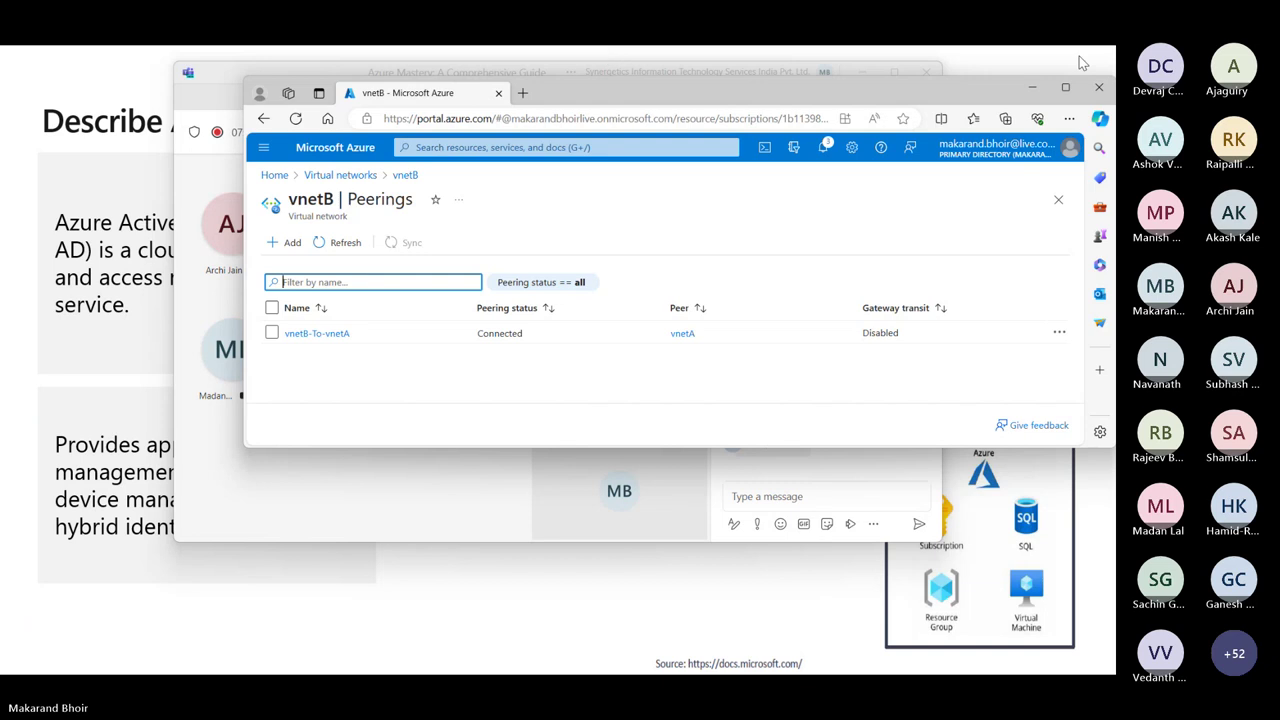
{"action": "left_click", "coordinate": [1032, 87]}
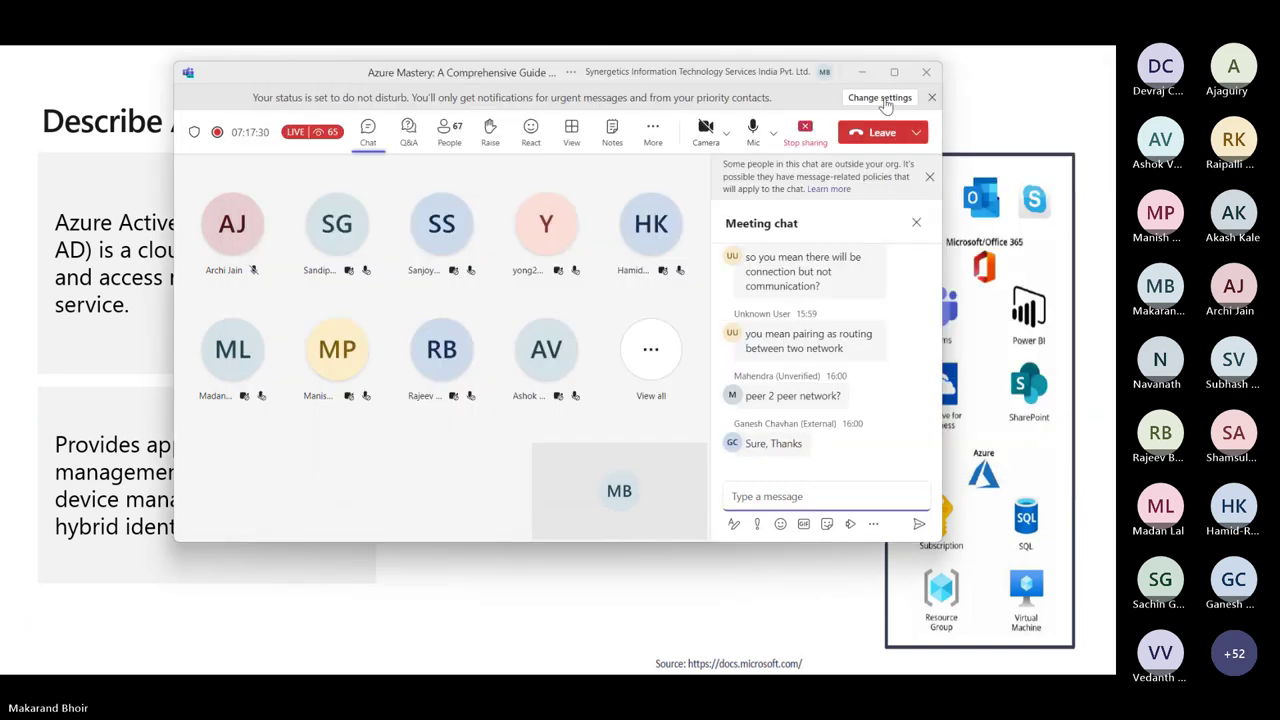
{"action": "left_click", "coordinate": [857, 72]}
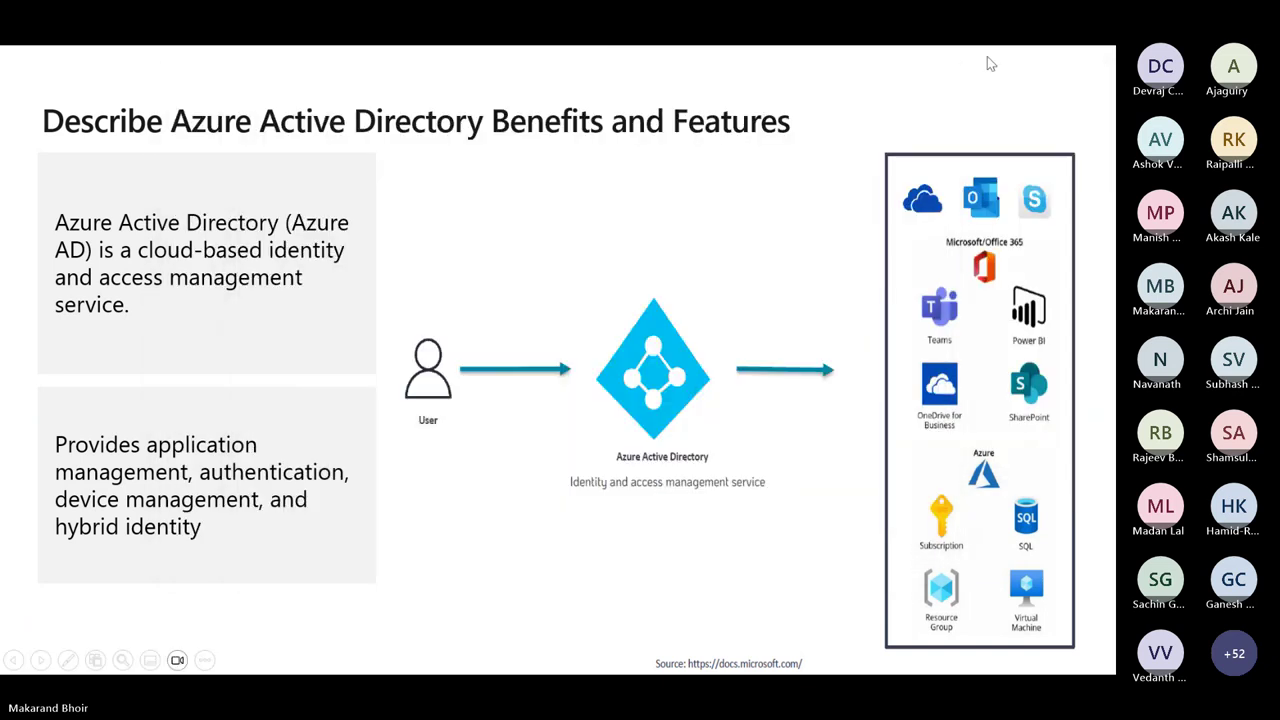
{"action": "key", "text": "super+d"}
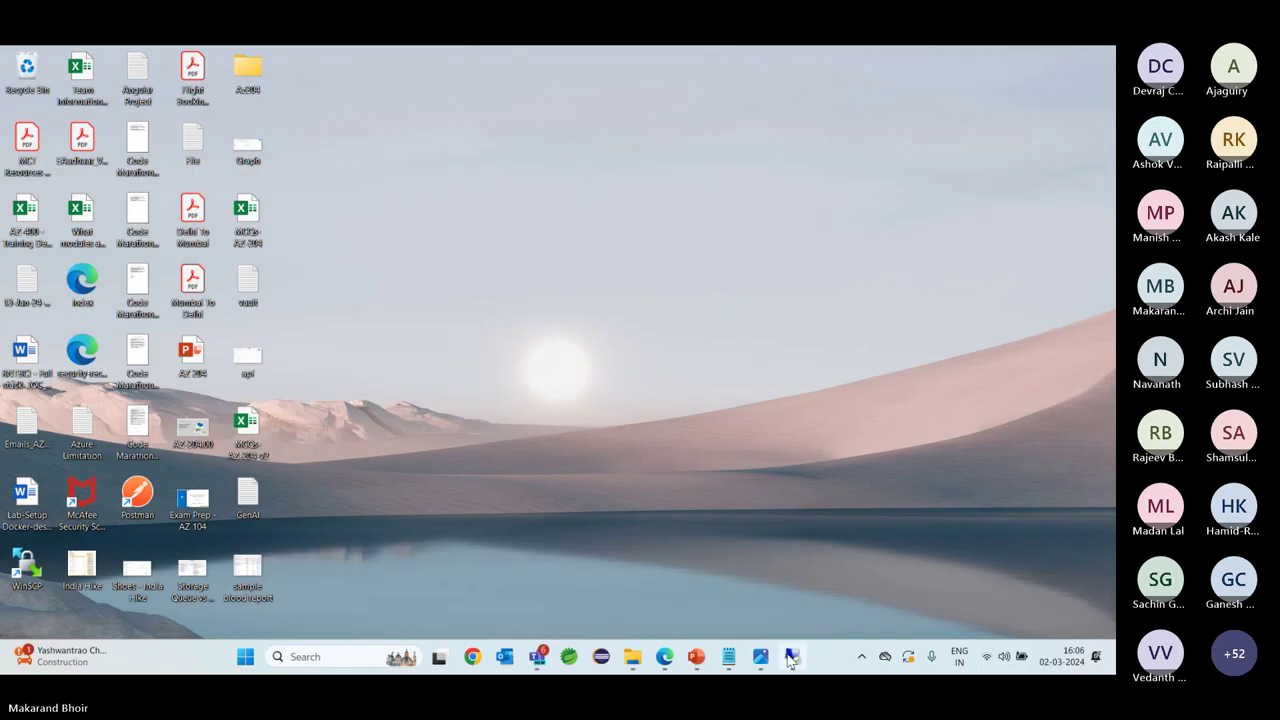
{"action": "left_click", "coordinate": [790, 657]}
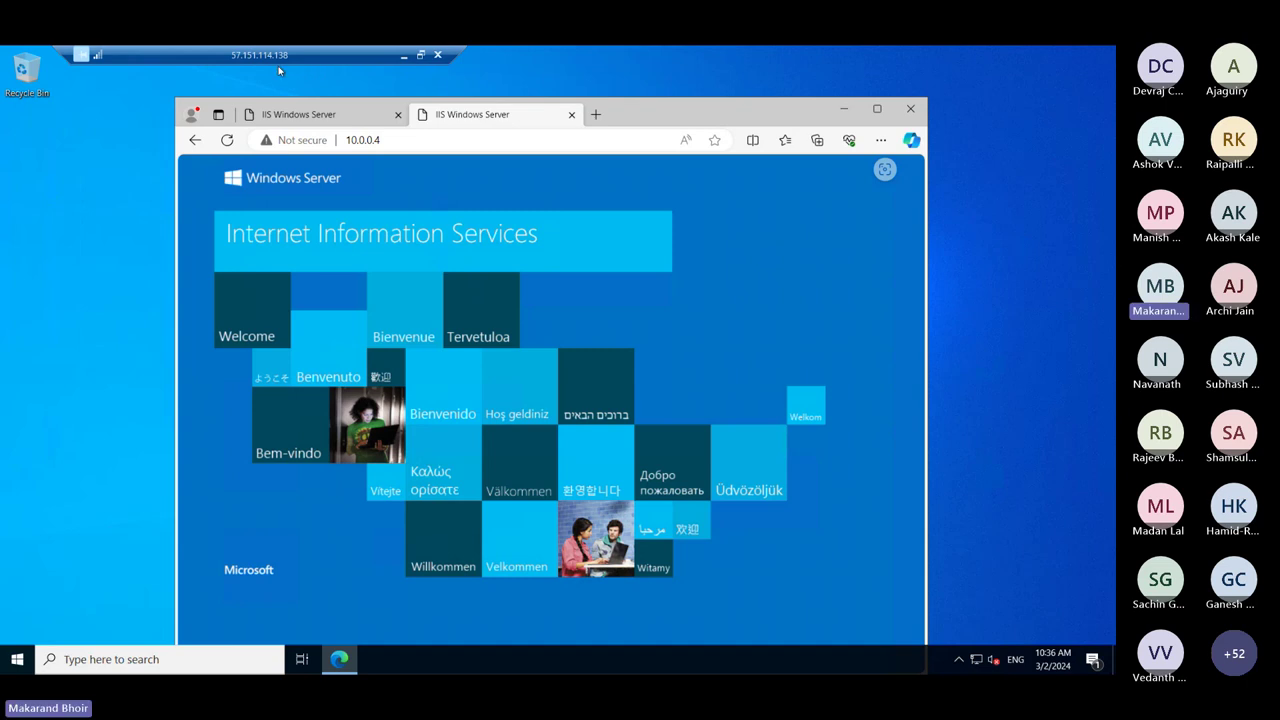
Window the remote session and mark its IP and the 10.0.0.4 address with ZoomIt annotations
{"action": "left_click", "coordinate": [419, 55]}
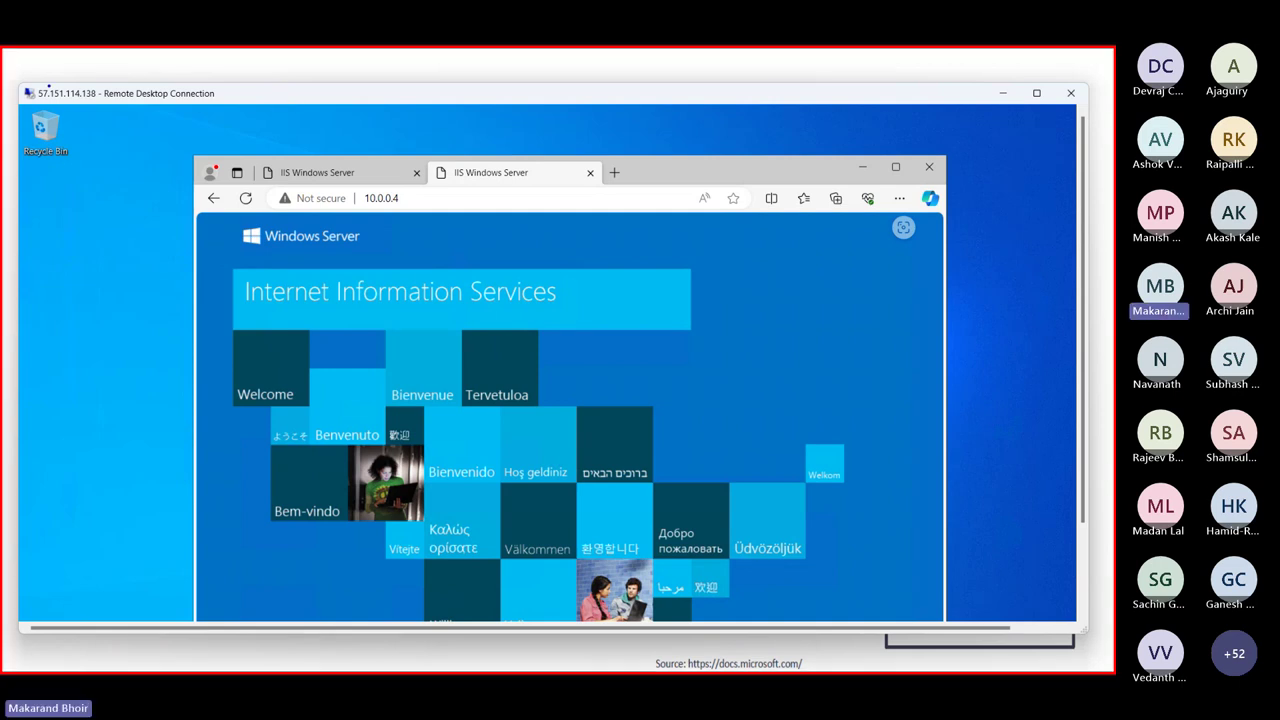
{"action": "mouse_move", "coordinate": [2, 77]}
{"action": "left_mouse_down"}
{"action": "mouse_move", "coordinate": [170, 106]}
{"action": "mouse_move", "coordinate": [90, 98]}
{"action": "left_mouse_up"}
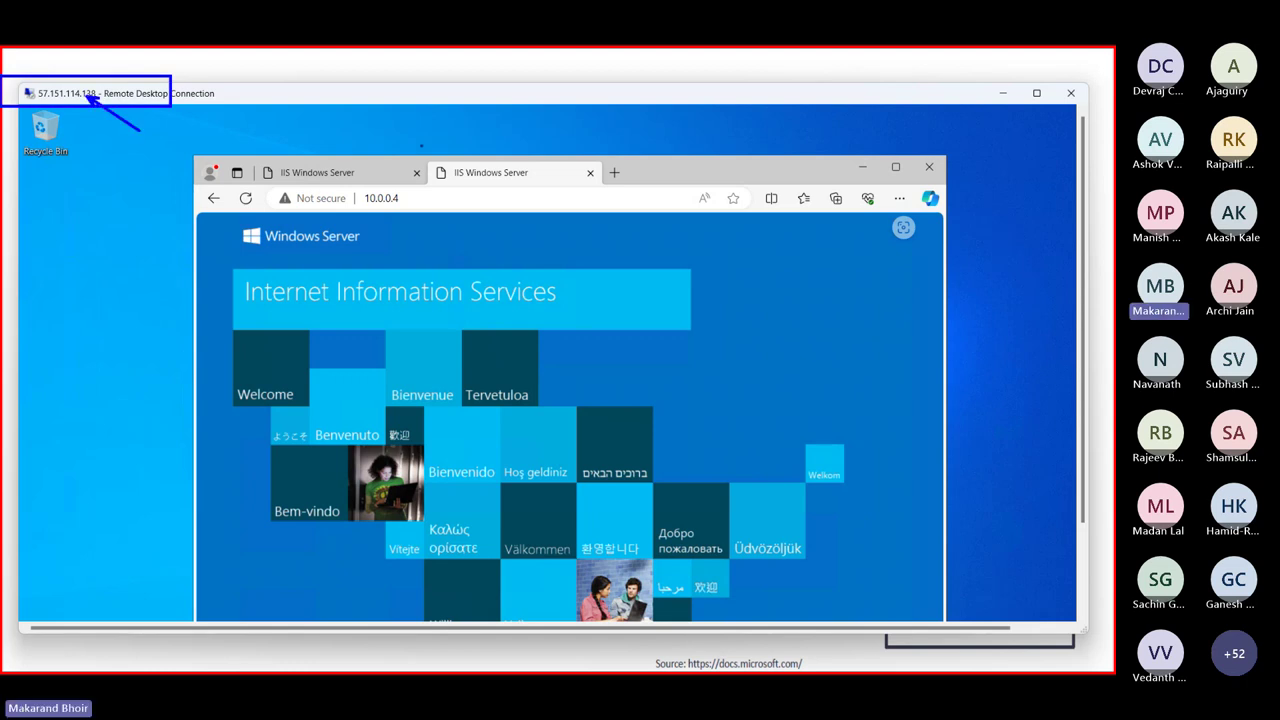
{"action": "left_click_drag", "start_coordinate": [422, 198], "coordinate": [485, 170]}
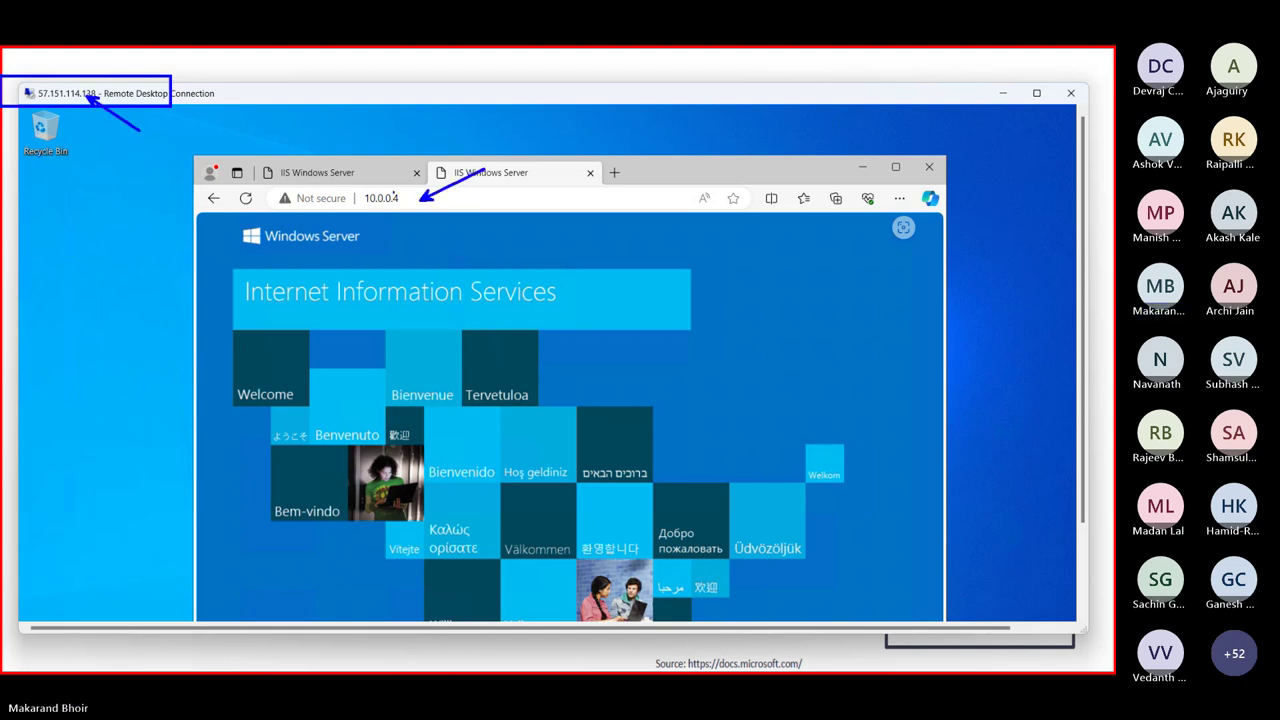
{"action": "left_click_drag", "start_coordinate": [366, 210], "coordinate": [414, 210]}
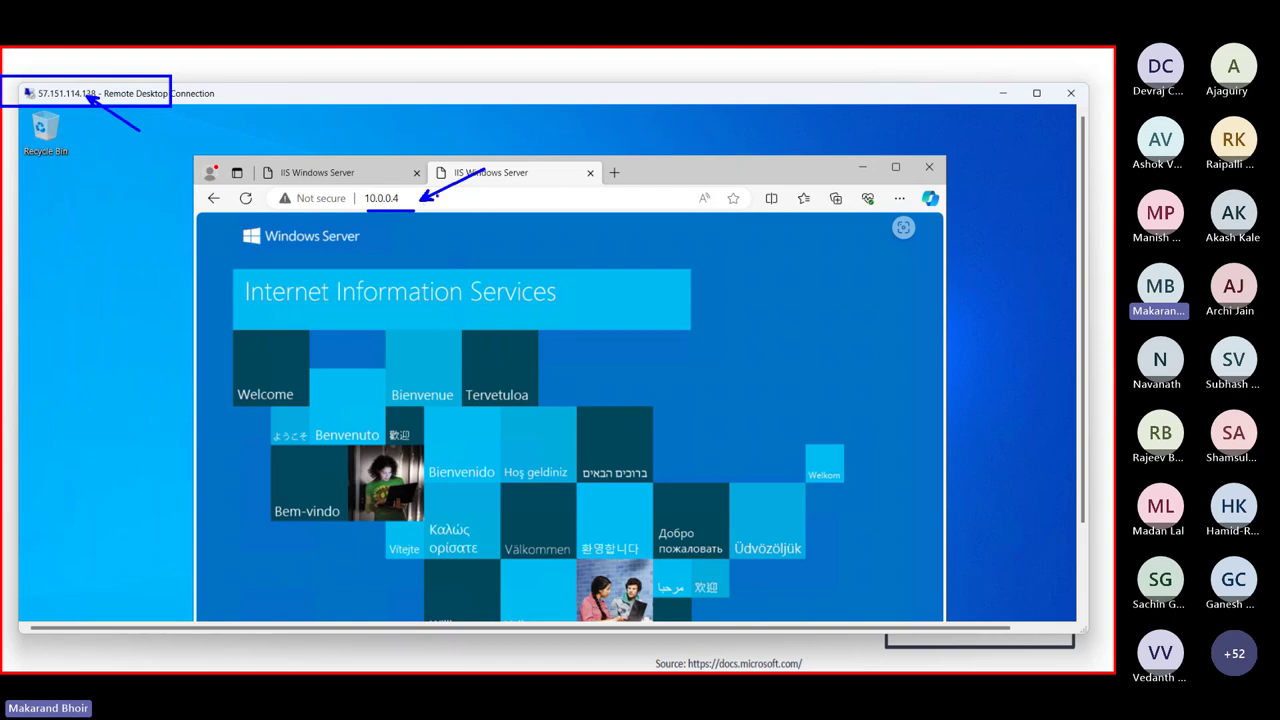
Compare with the 172.208.52.254 tab, then refresh the 10.0.0.4 tab showing vmA's IIS page
{"action": "left_click", "coordinate": [365, 178]}
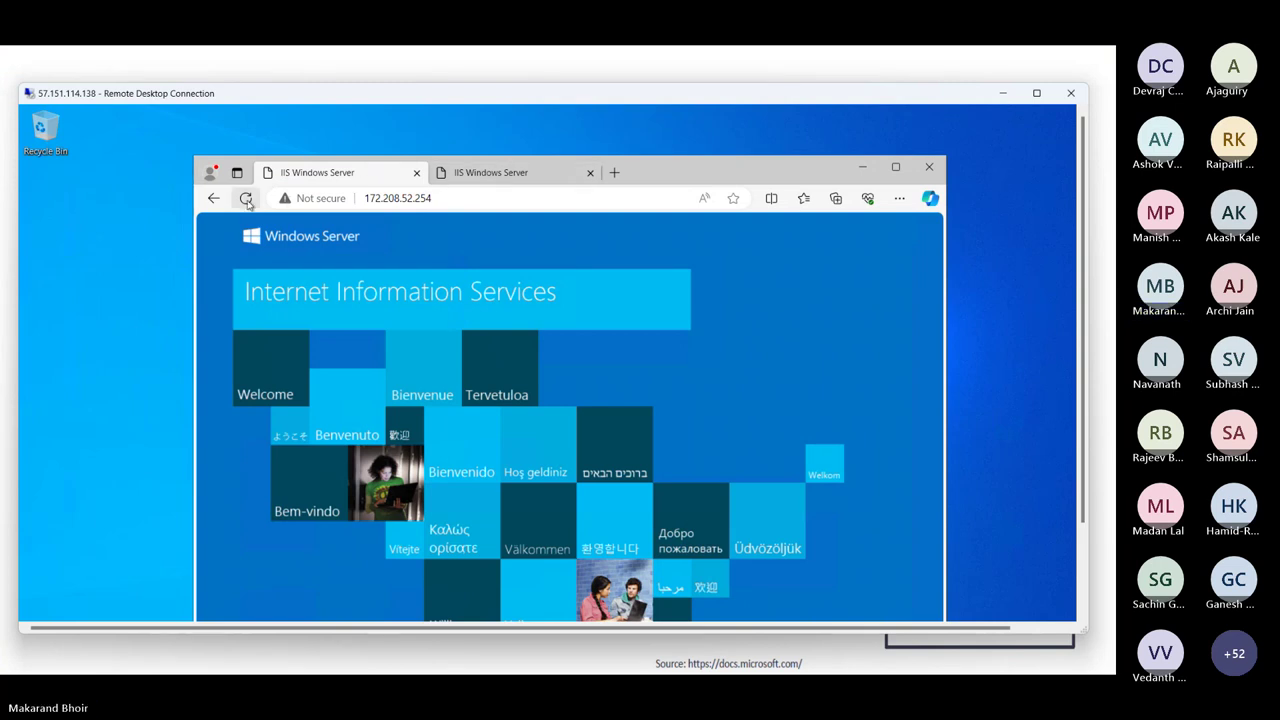
{"action": "left_click", "coordinate": [502, 174]}
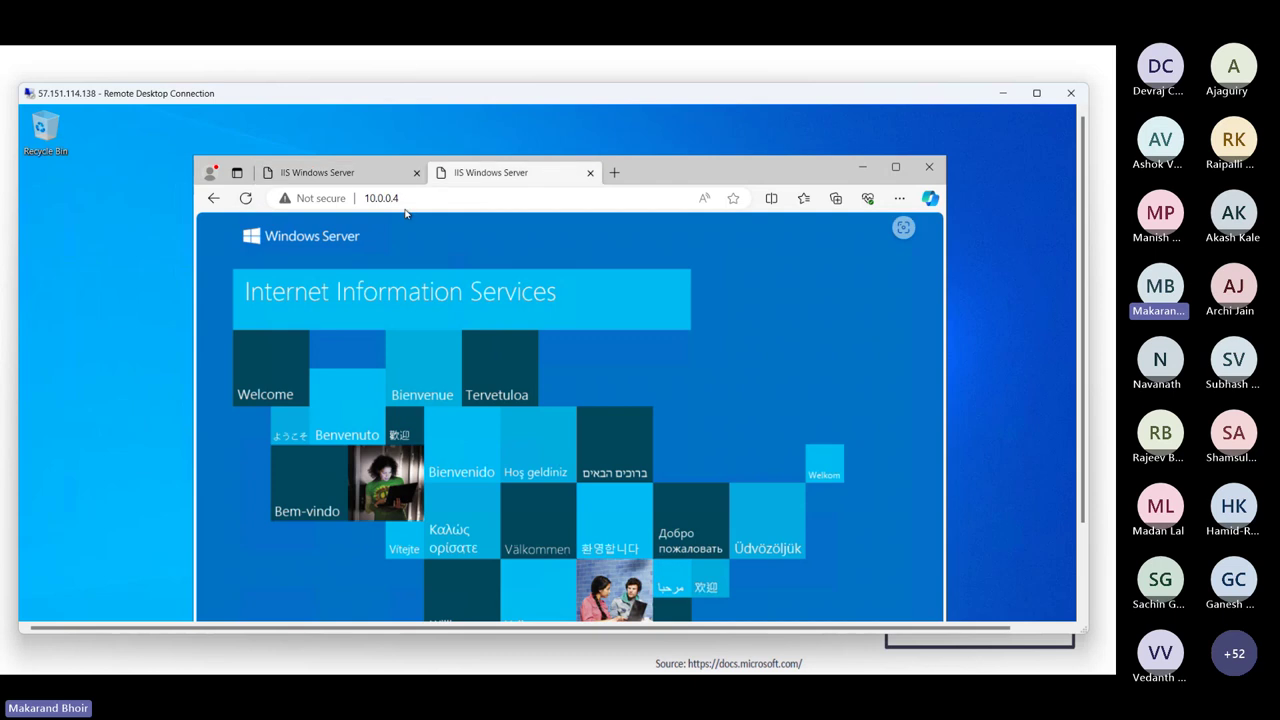
{"action": "left_click", "coordinate": [245, 199]}
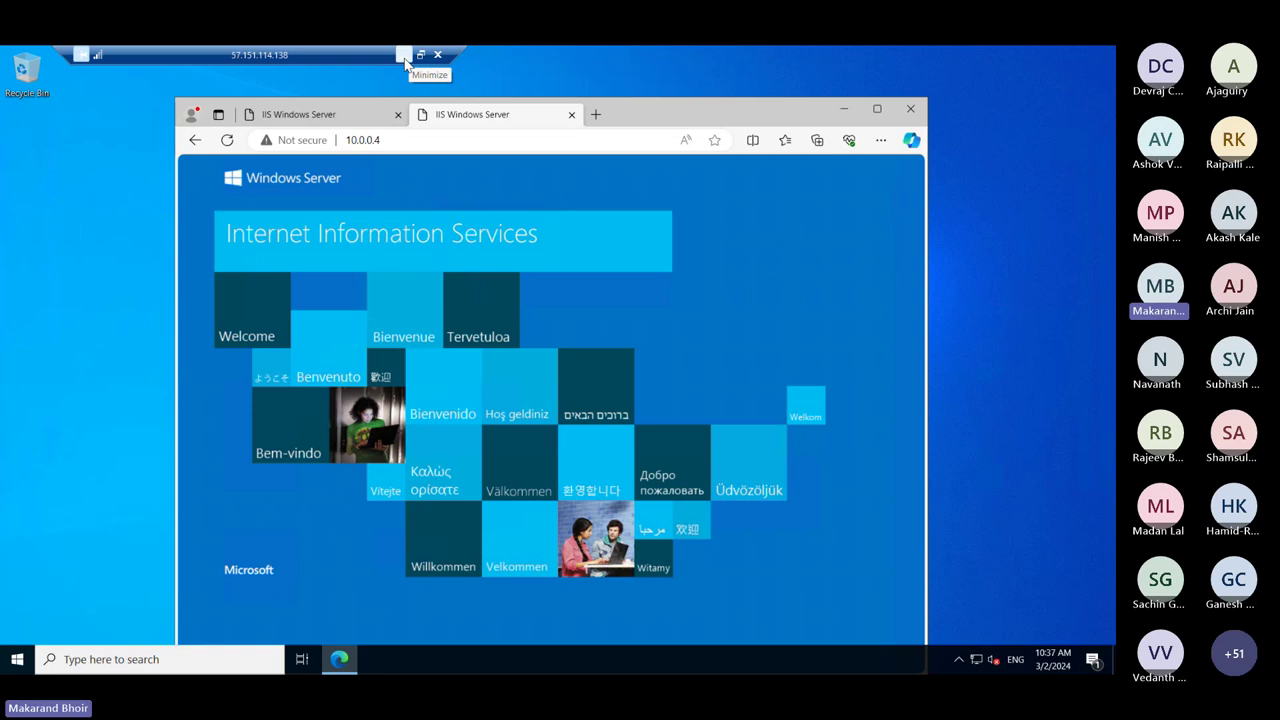
Minimize the RDP session and switch to the Teams meeting, maximized with its chat visible
{"action": "left_click", "coordinate": [404, 56]}
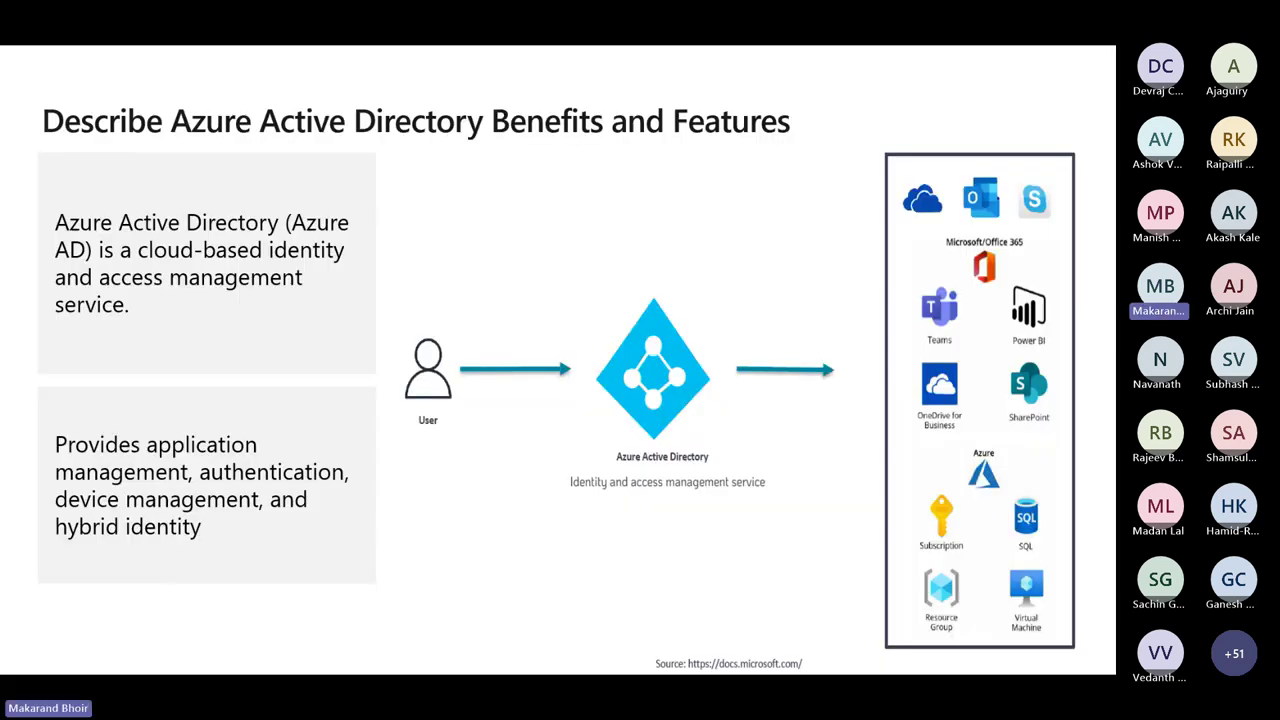
{"action": "key", "text": "alt+Tab"}
{"action": "key", "text": "alt+Tab"}
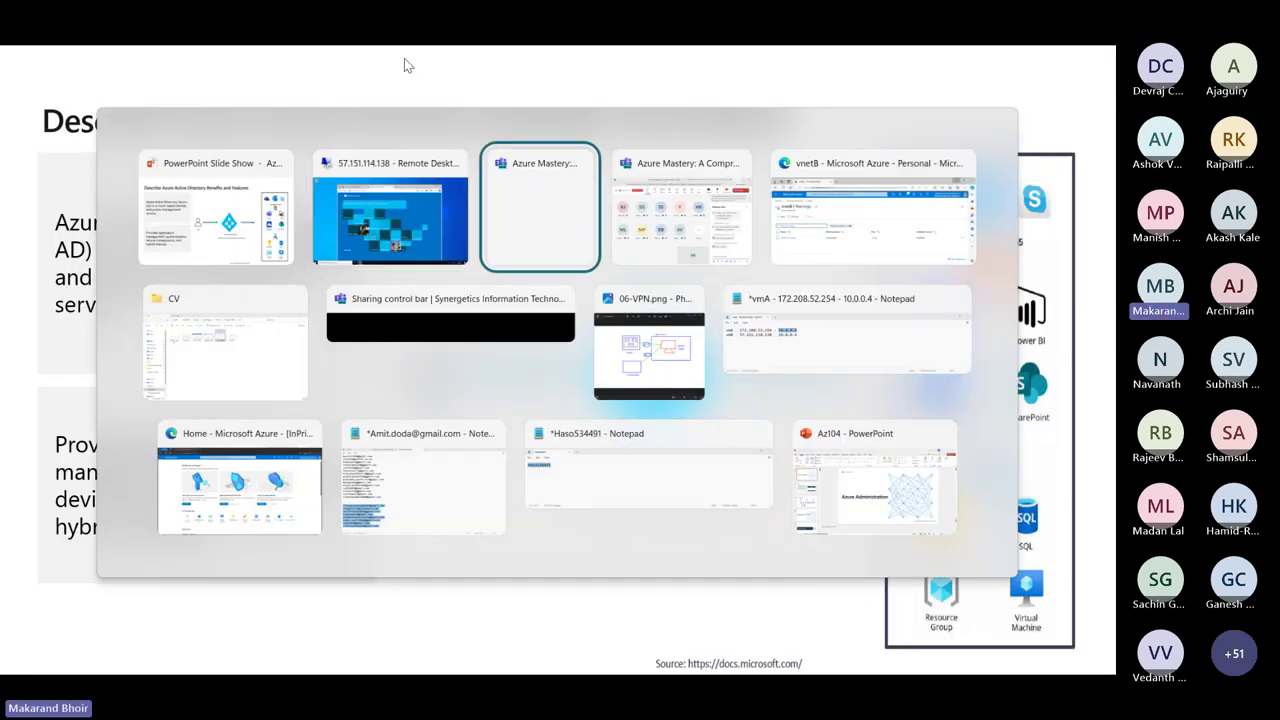
{"action": "key", "text": "alt+Tab"}
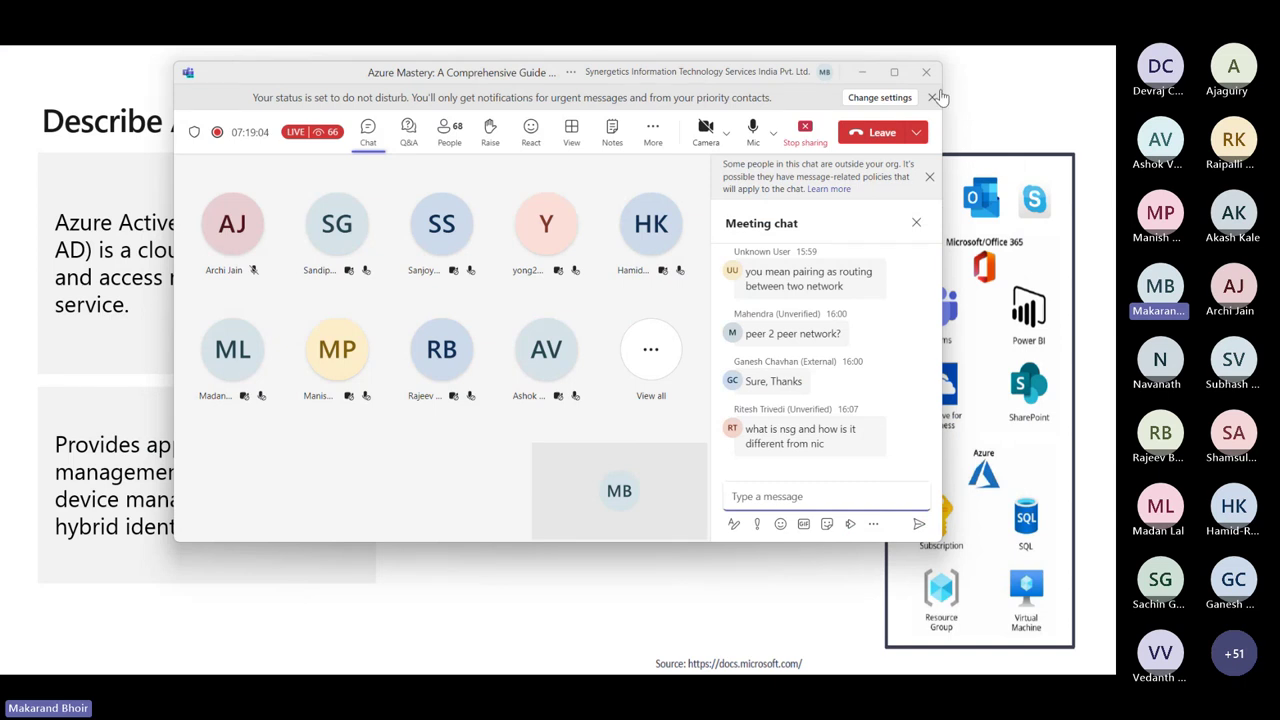
{"action": "left_click", "coordinate": [894, 72]}
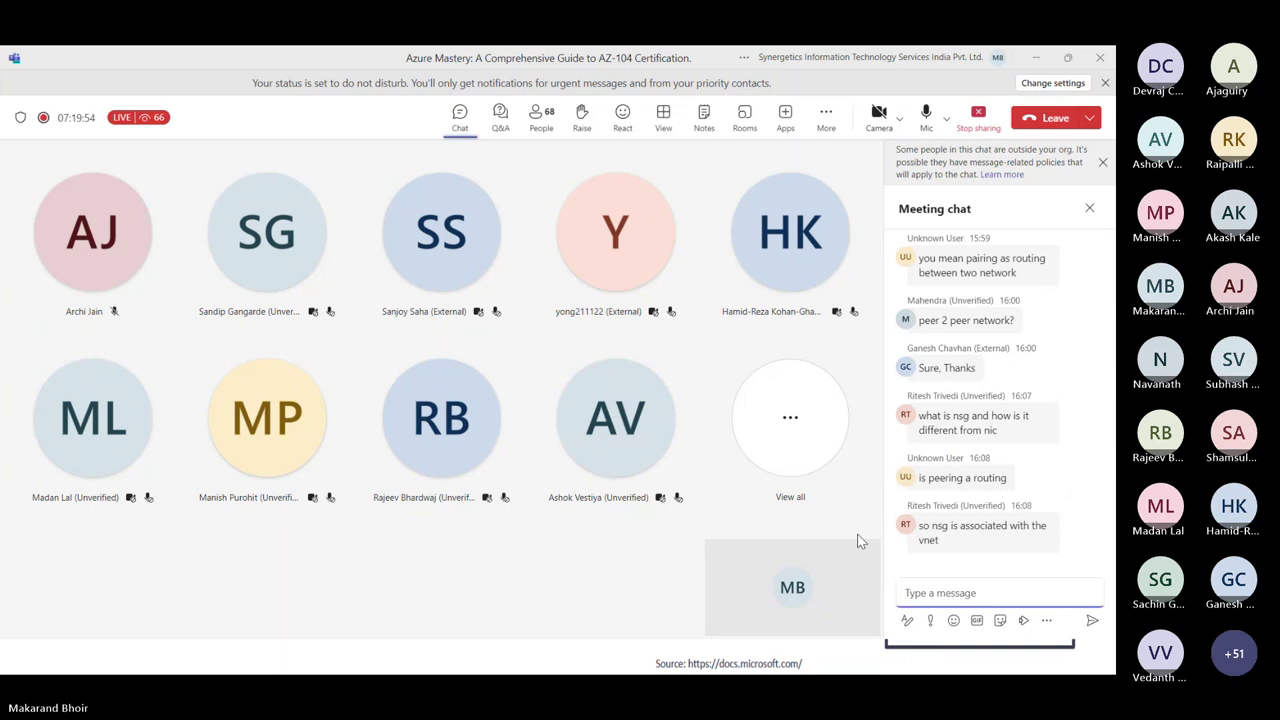
Scroll the meeting chat up to read earlier questions like 'vm is not running i think'
{"action": "mouse_move", "coordinate": [960, 529]}
{"action": "scroll", "coordinate": [1040, 480], "scroll_direction": "up", "scroll_amount": 2}
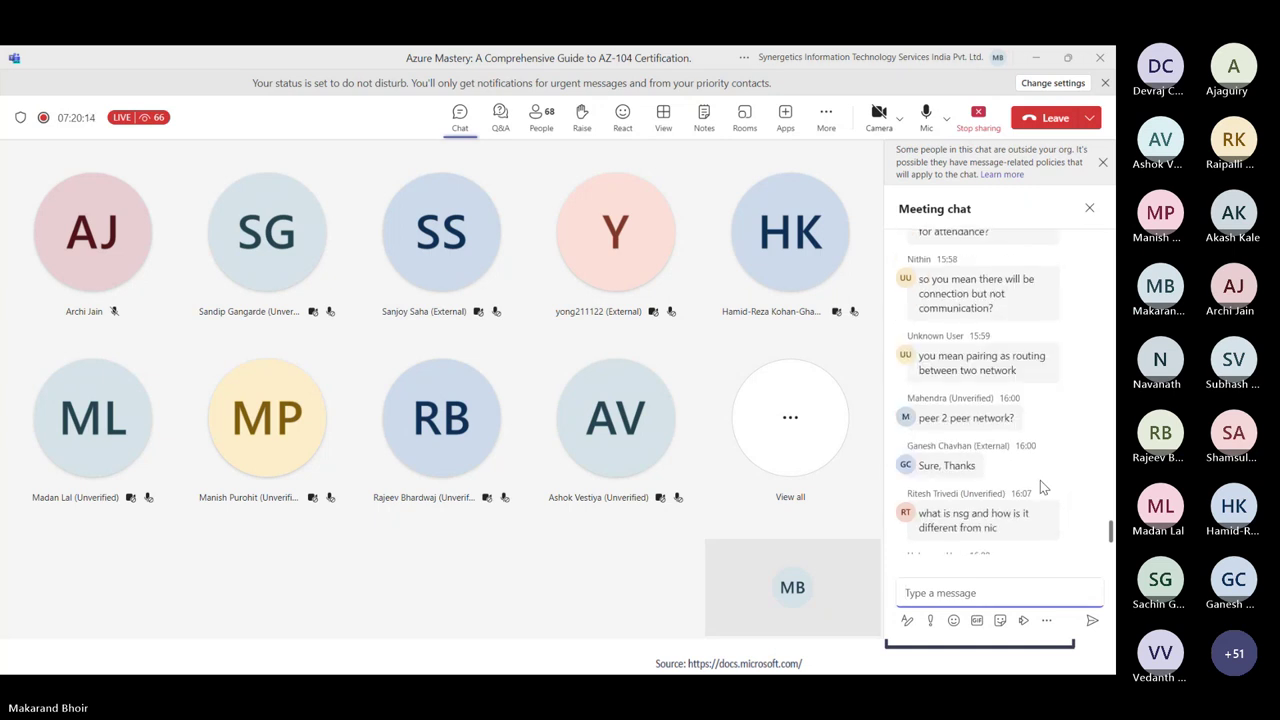
{"action": "scroll", "coordinate": [1040, 480], "scroll_direction": "up", "scroll_amount": 1}
{"action": "scroll", "coordinate": [1040, 480], "scroll_direction": "up", "scroll_amount": 2}
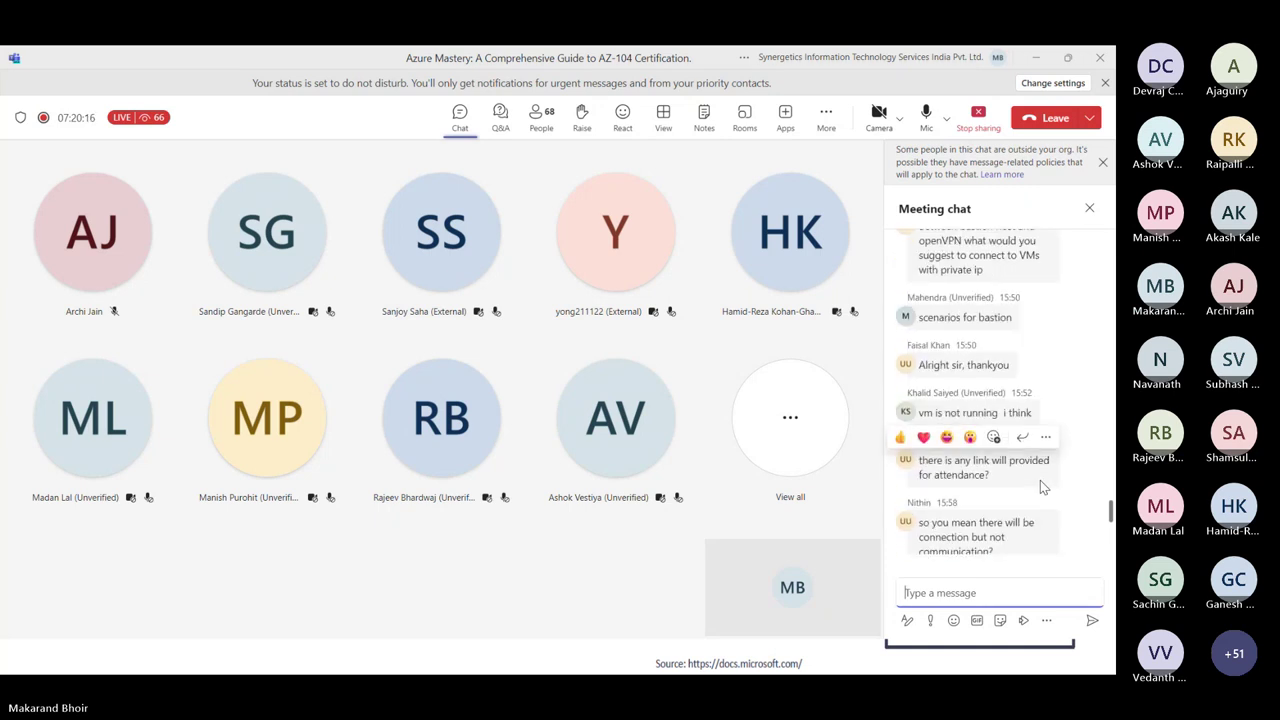
{"action": "scroll", "coordinate": [1040, 480], "scroll_direction": "up", "scroll_amount": 1}
{"action": "scroll", "coordinate": [1040, 487], "scroll_direction": "down", "scroll_amount": 4}
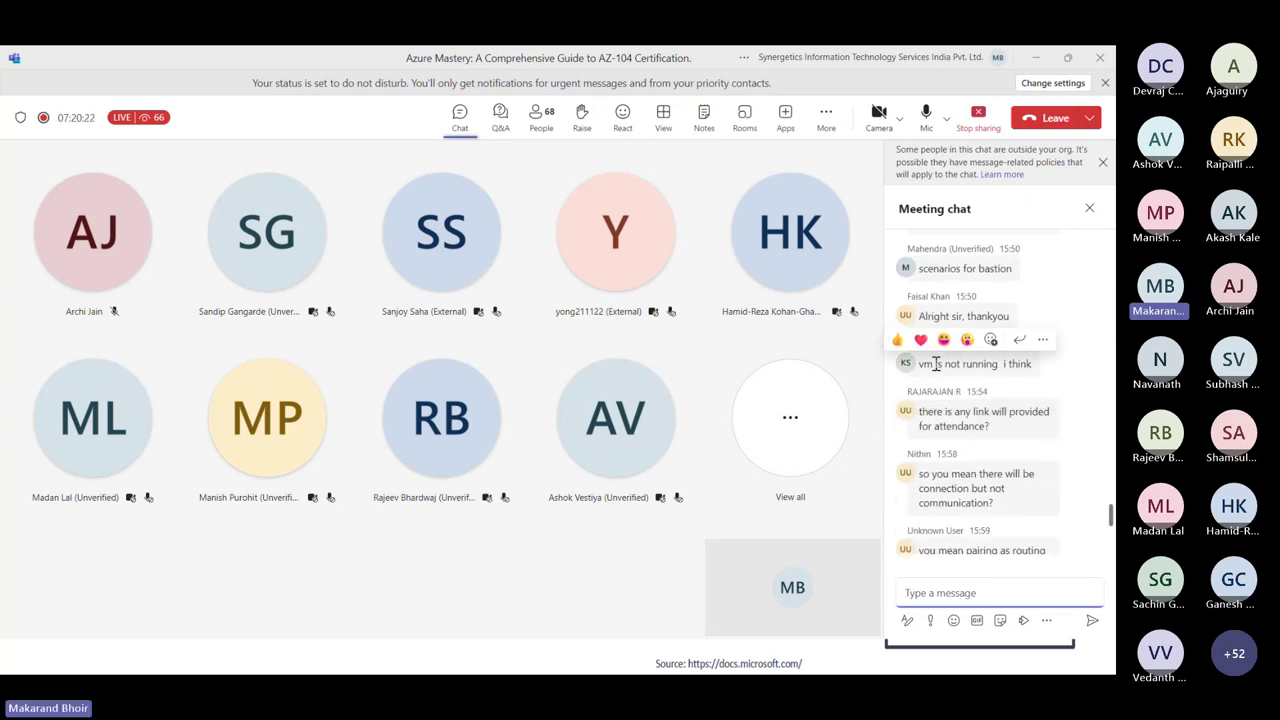
{"action": "mouse_move", "coordinate": [952, 363]}
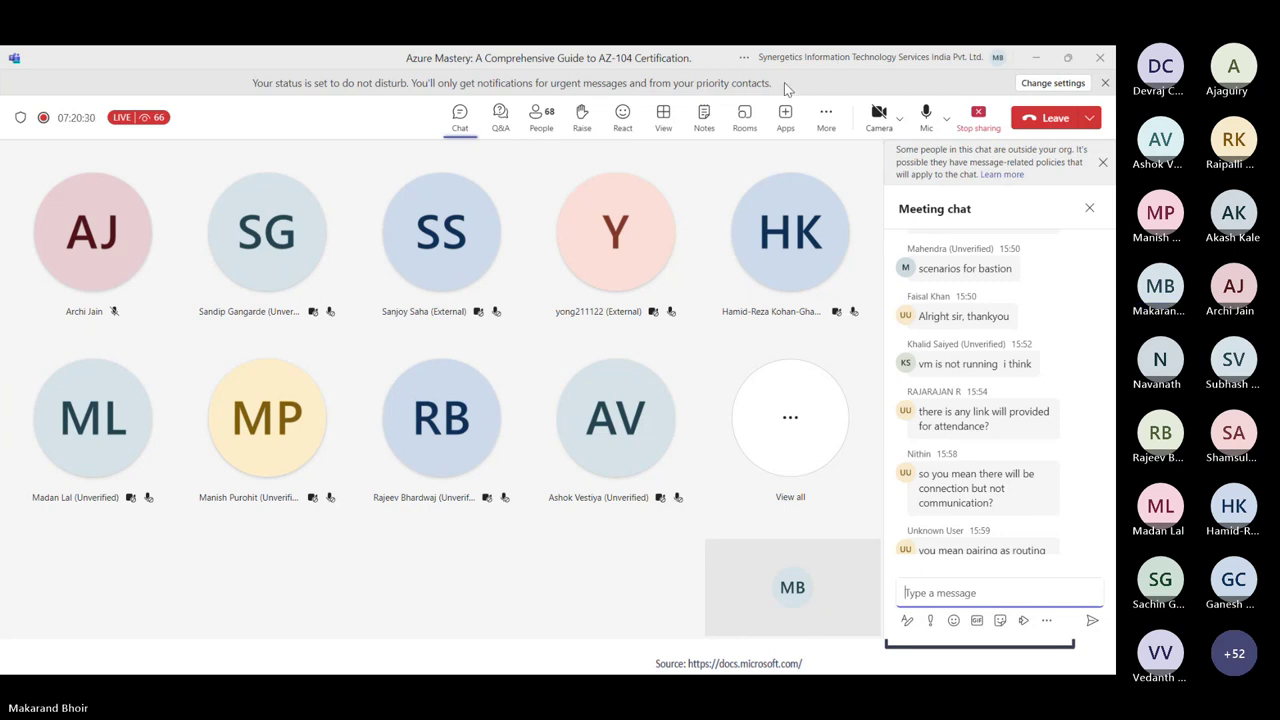
Open the portal's Virtual machines list, highlight vmA and vmB both Running, then return to Teams
{"action": "key", "text": "super+d"}
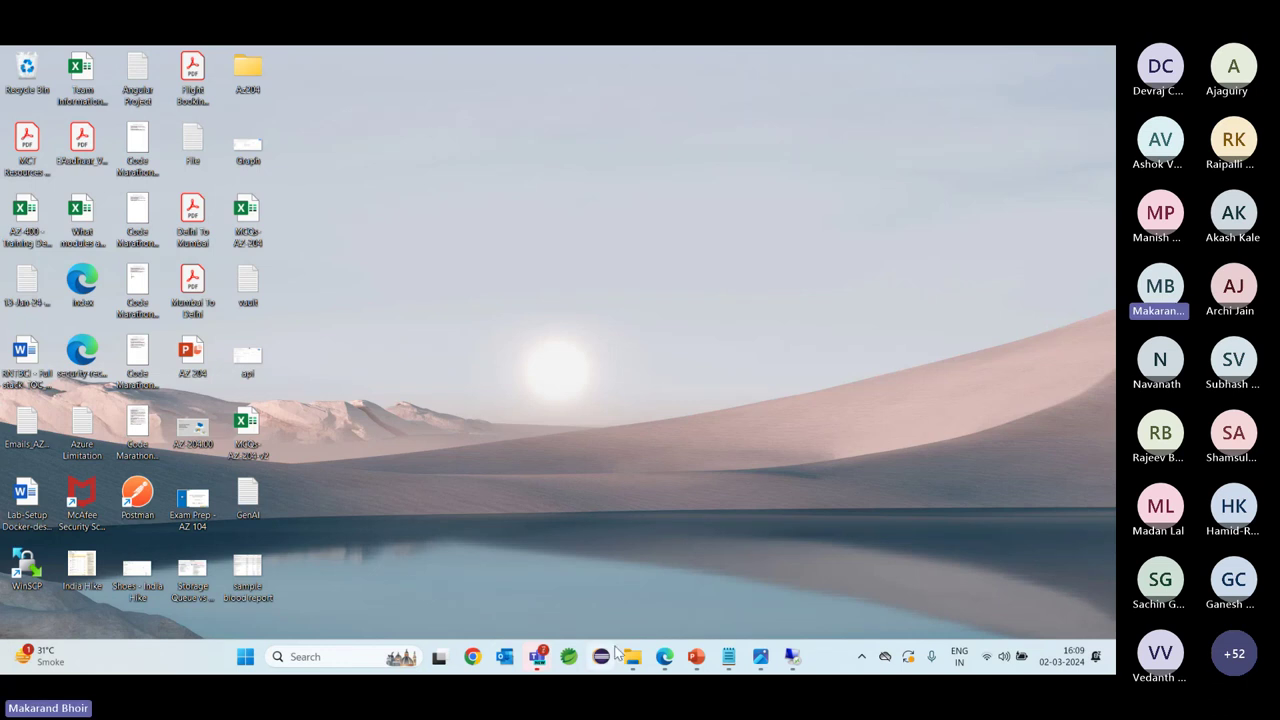
{"action": "left_click", "coordinate": [667, 659]}
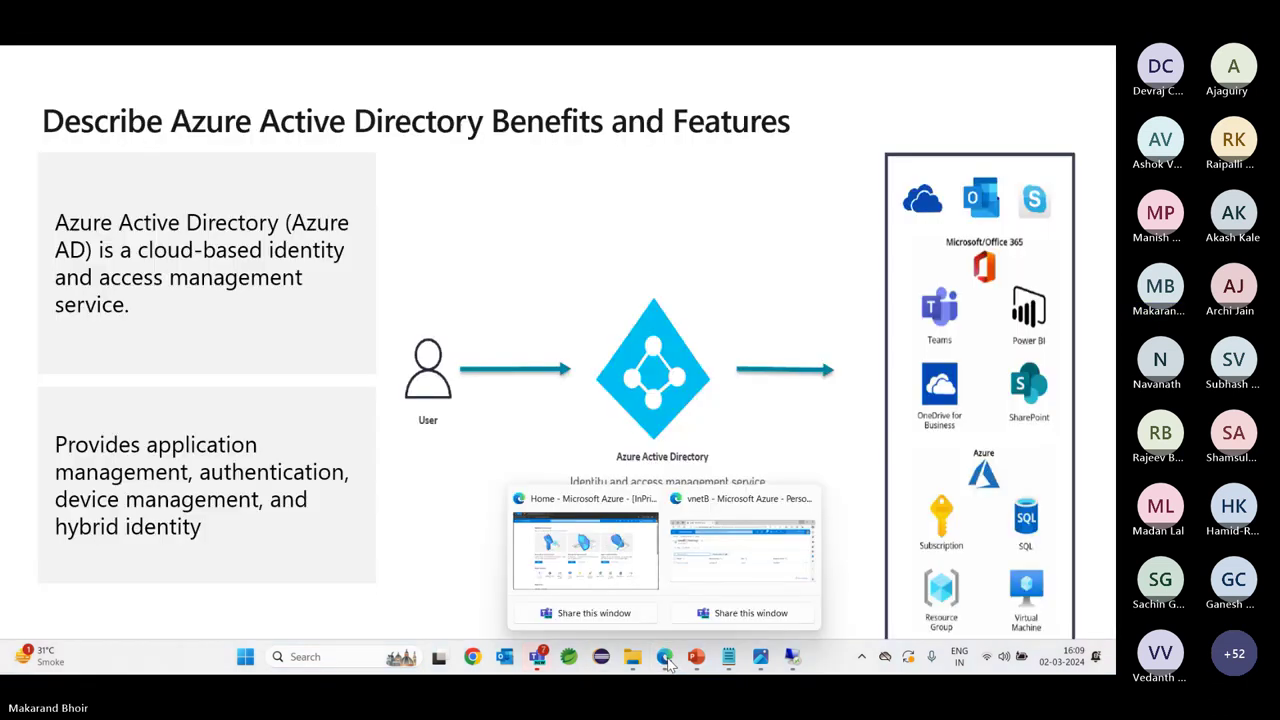
{"action": "left_click", "coordinate": [711, 573]}
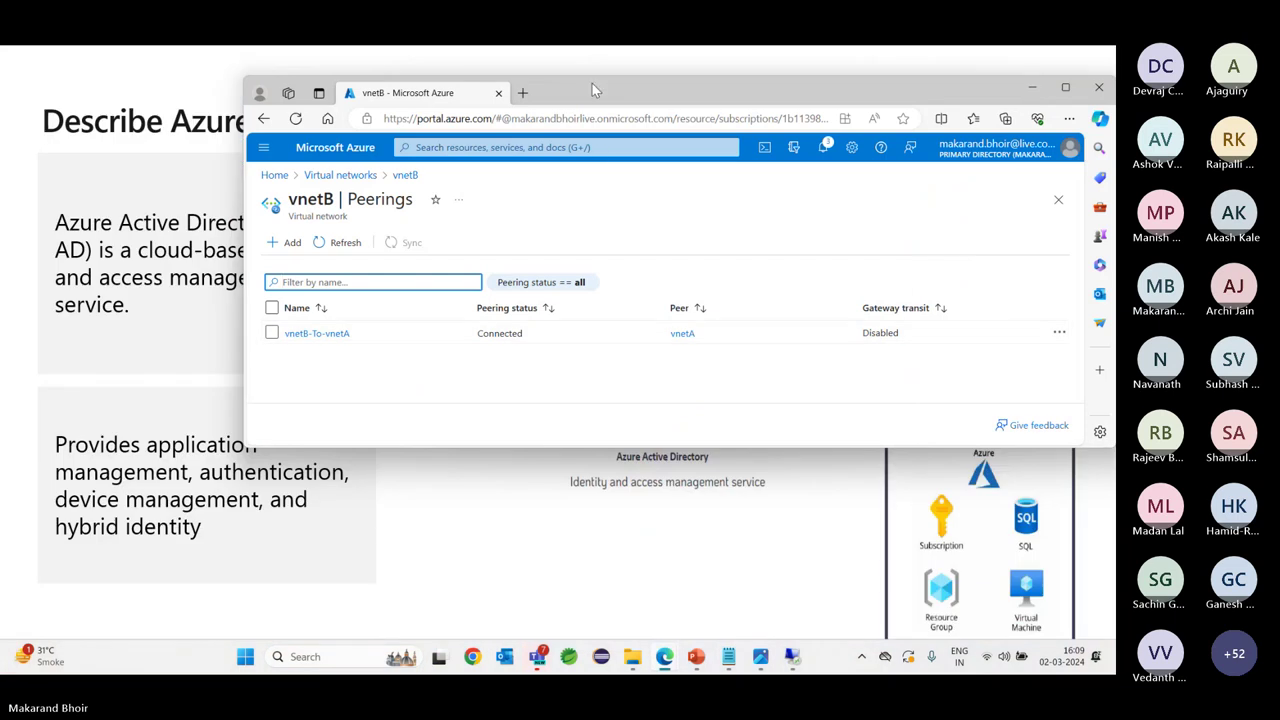
{"action": "double_click", "coordinate": [592, 83]}
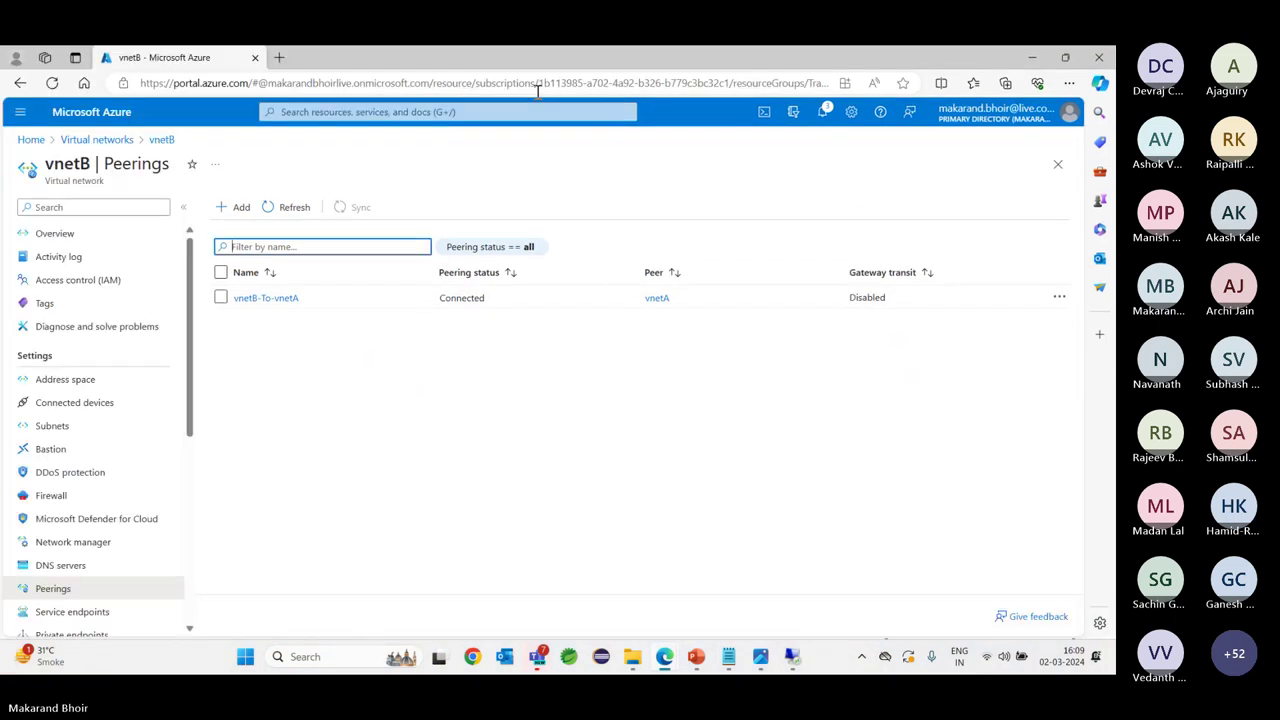
{"action": "left_click", "coordinate": [324, 111]}
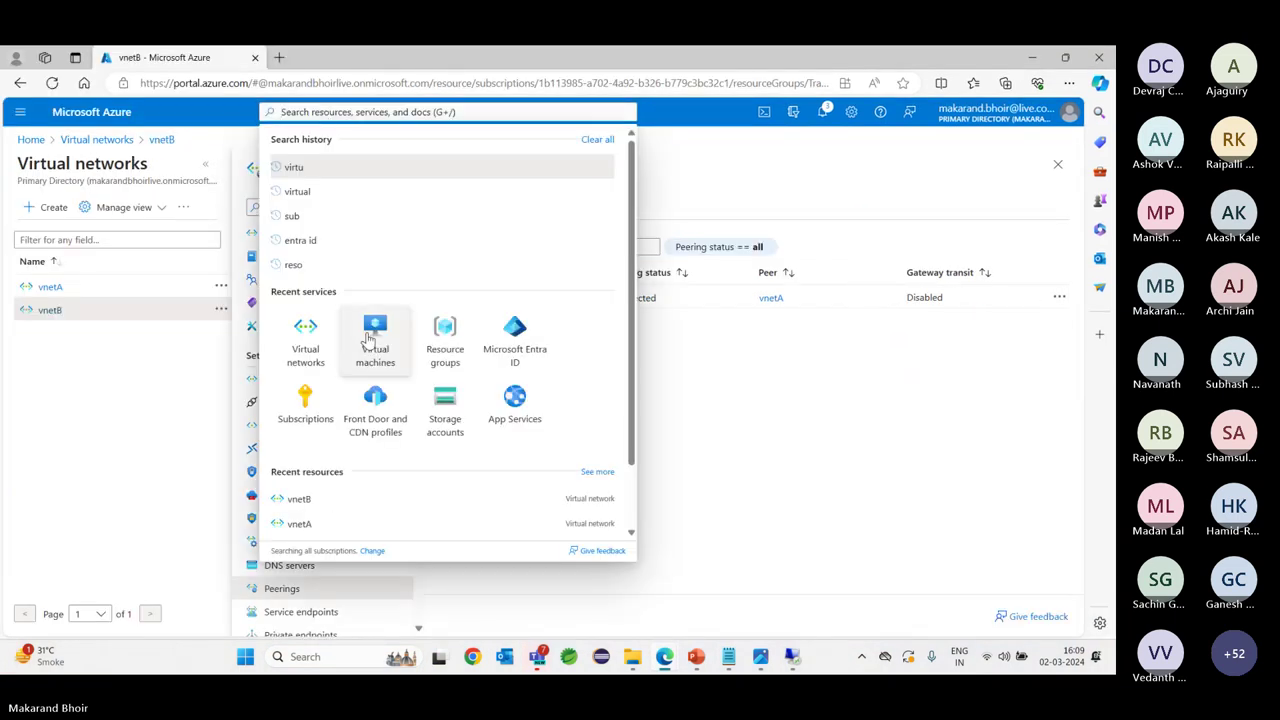
{"action": "left_click", "coordinate": [369, 336]}
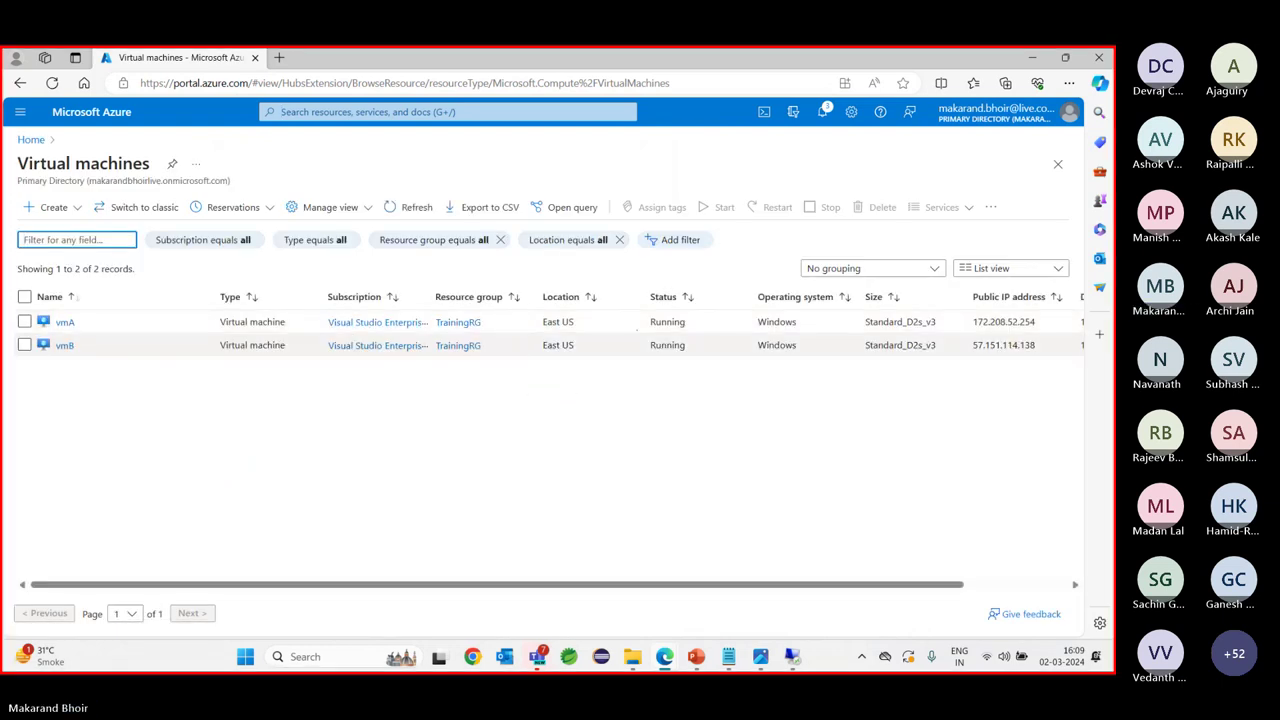
{"action": "left_click_drag", "start_coordinate": [640, 280], "coordinate": [750, 412]}
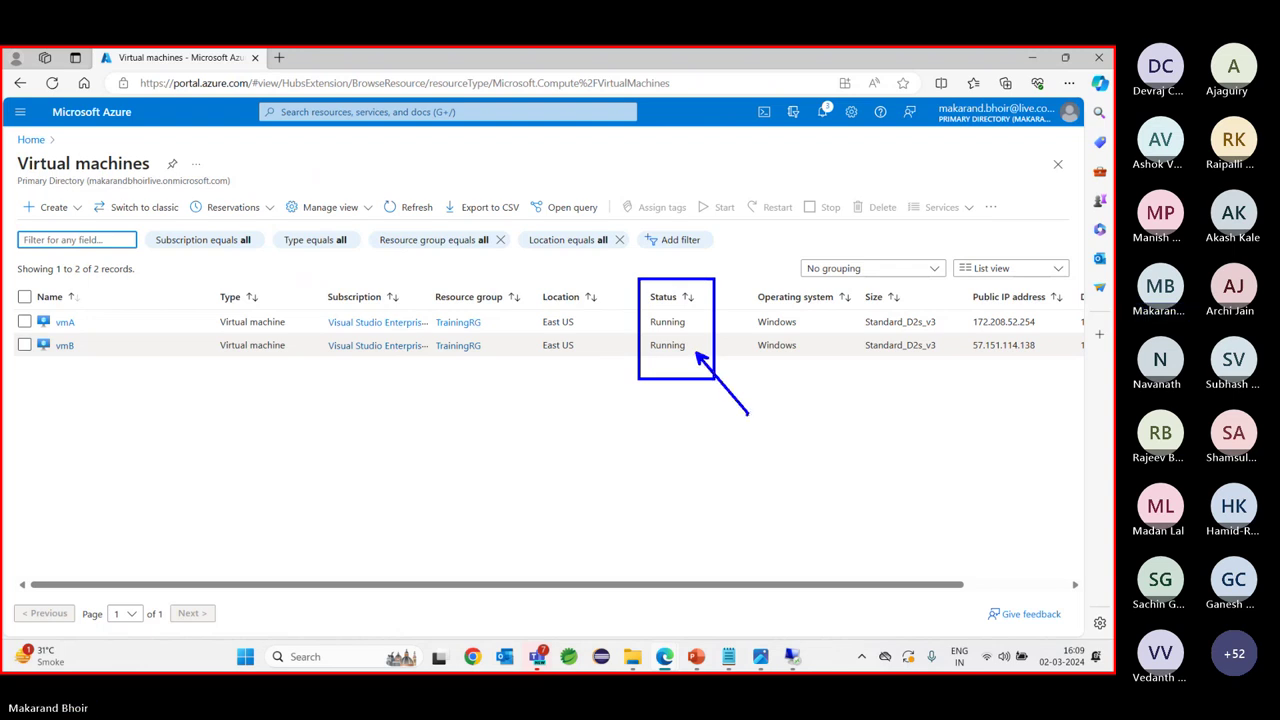
{"action": "key", "text": "alt+Tab"}
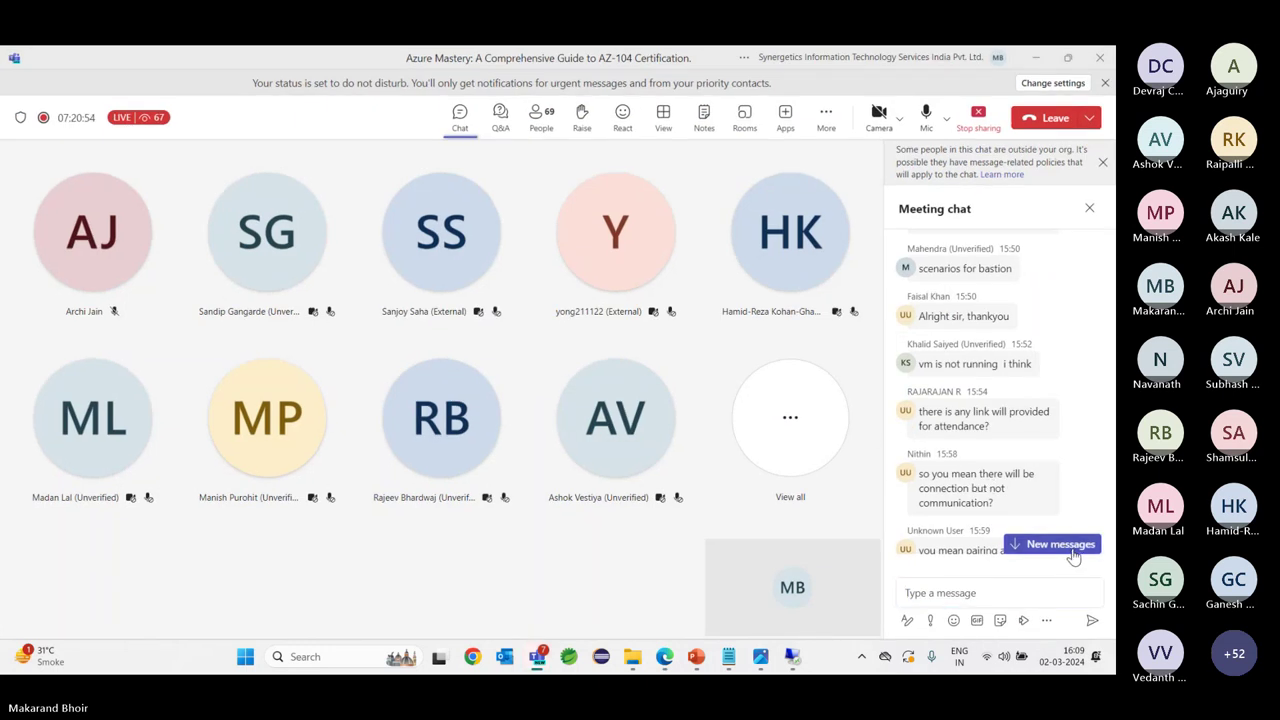
Jump to the newest chat message, the 16:09 question on how many VMs one NSG serves
{"action": "left_click", "coordinate": [1073, 552]}
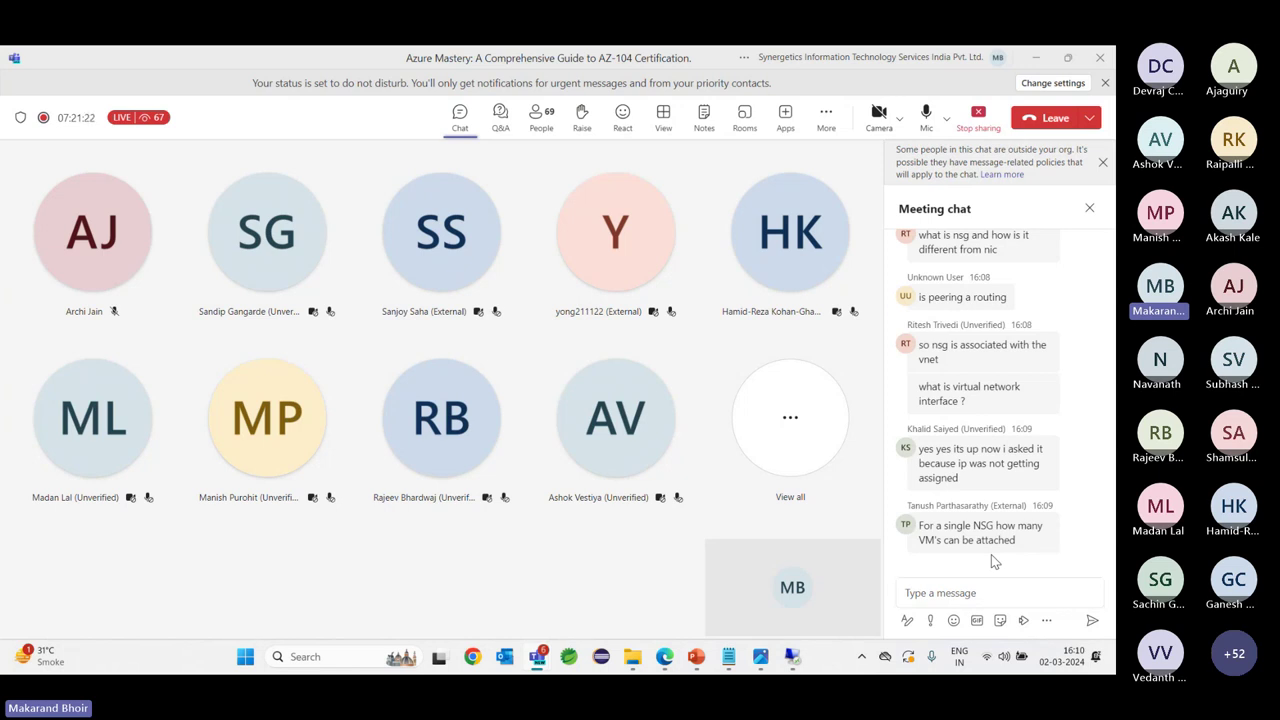
{"action": "mouse_move", "coordinate": [1016, 537]}
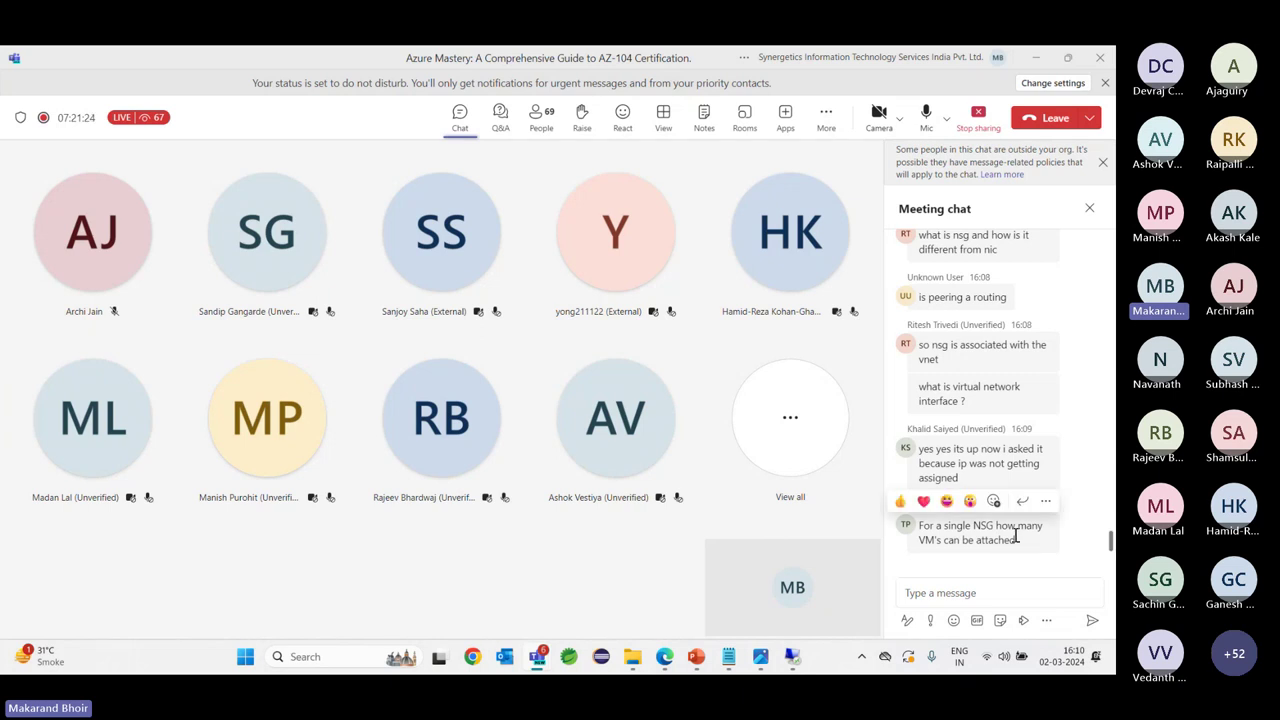
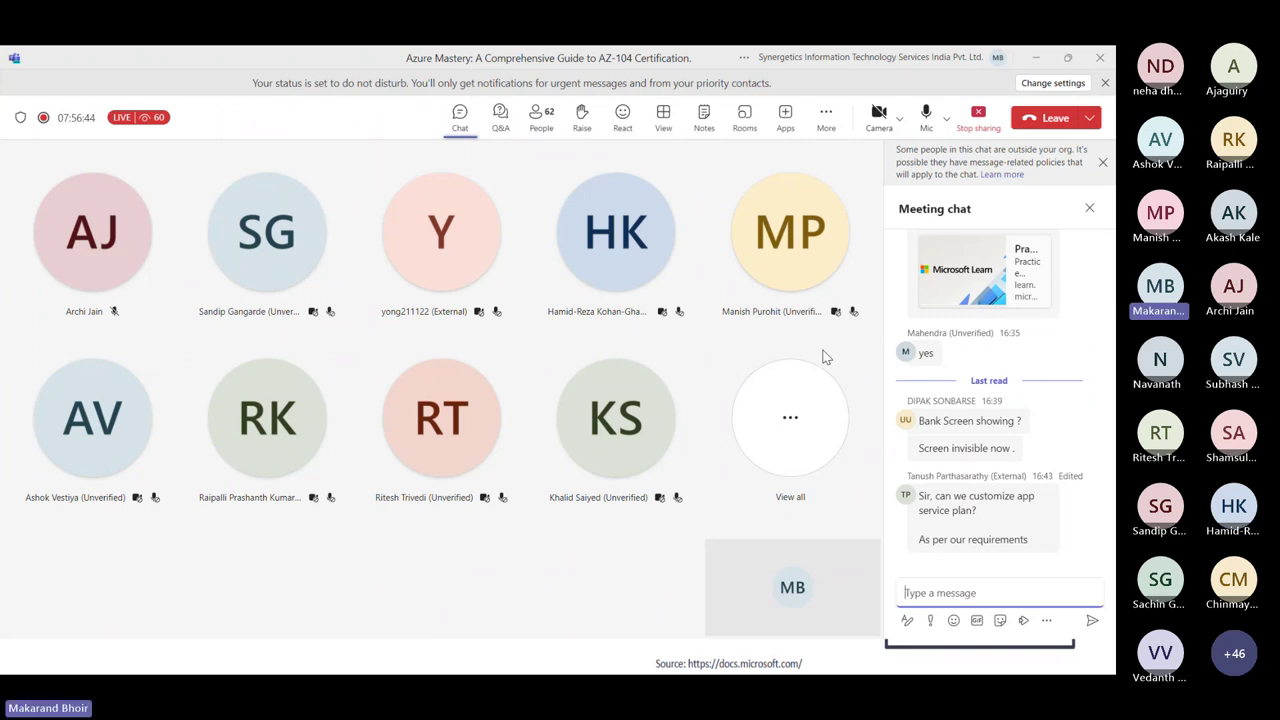
Return to the Teams meeting, view and close a participant's profile card, and scroll chat to the 'visible' replies
{"action": "left_click", "coordinate": [983, 120]}
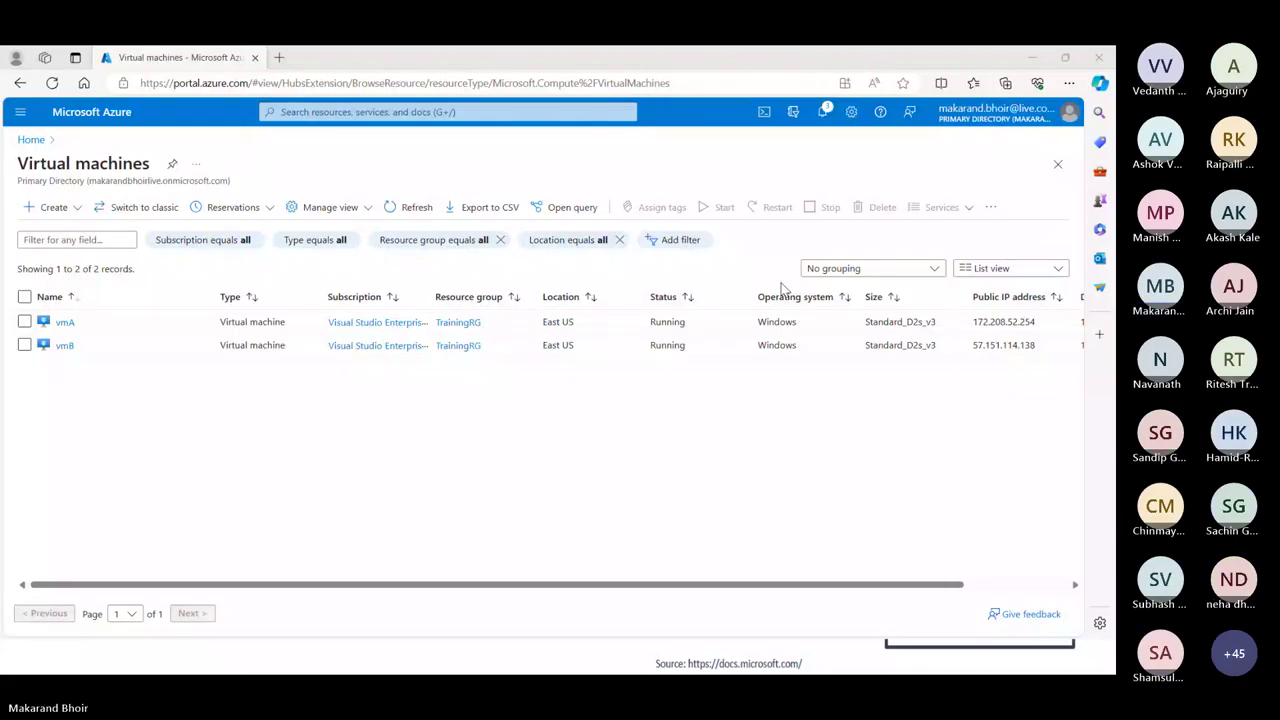
{"action": "key", "text": "alt+Tab"}
{"action": "key", "text": "alt+Tab"}
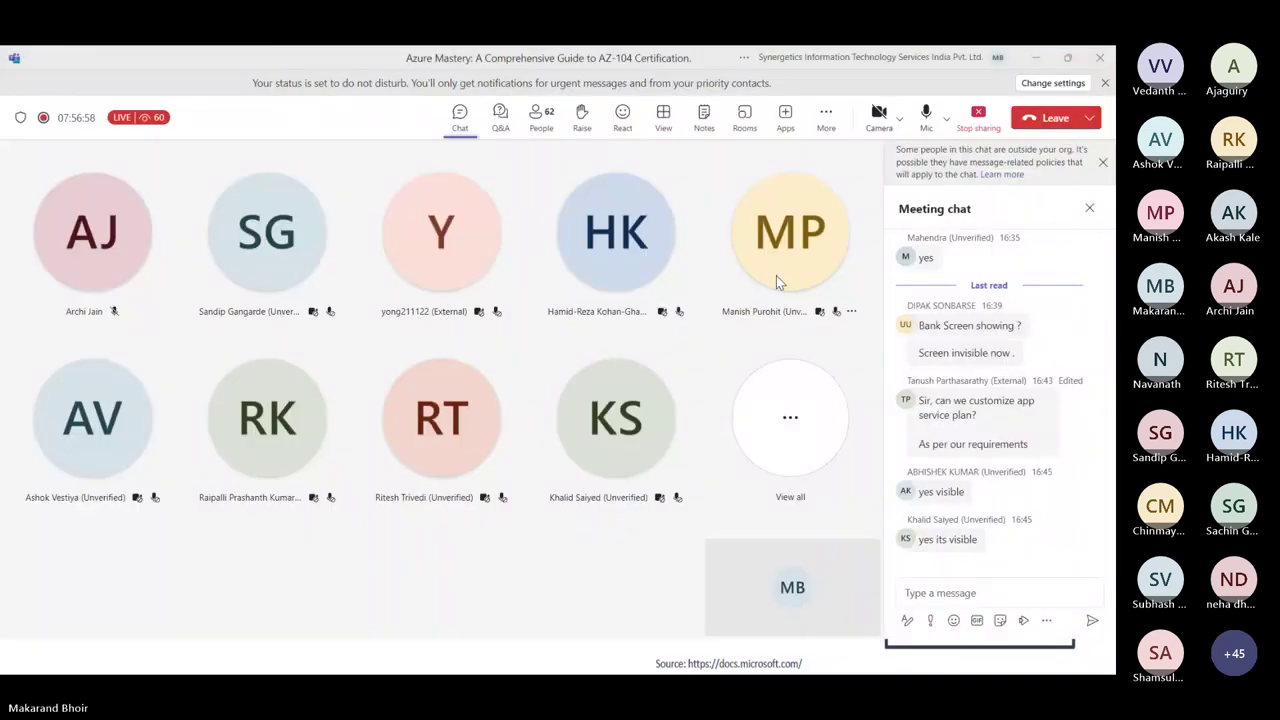
{"action": "left_click", "coordinate": [778, 272]}
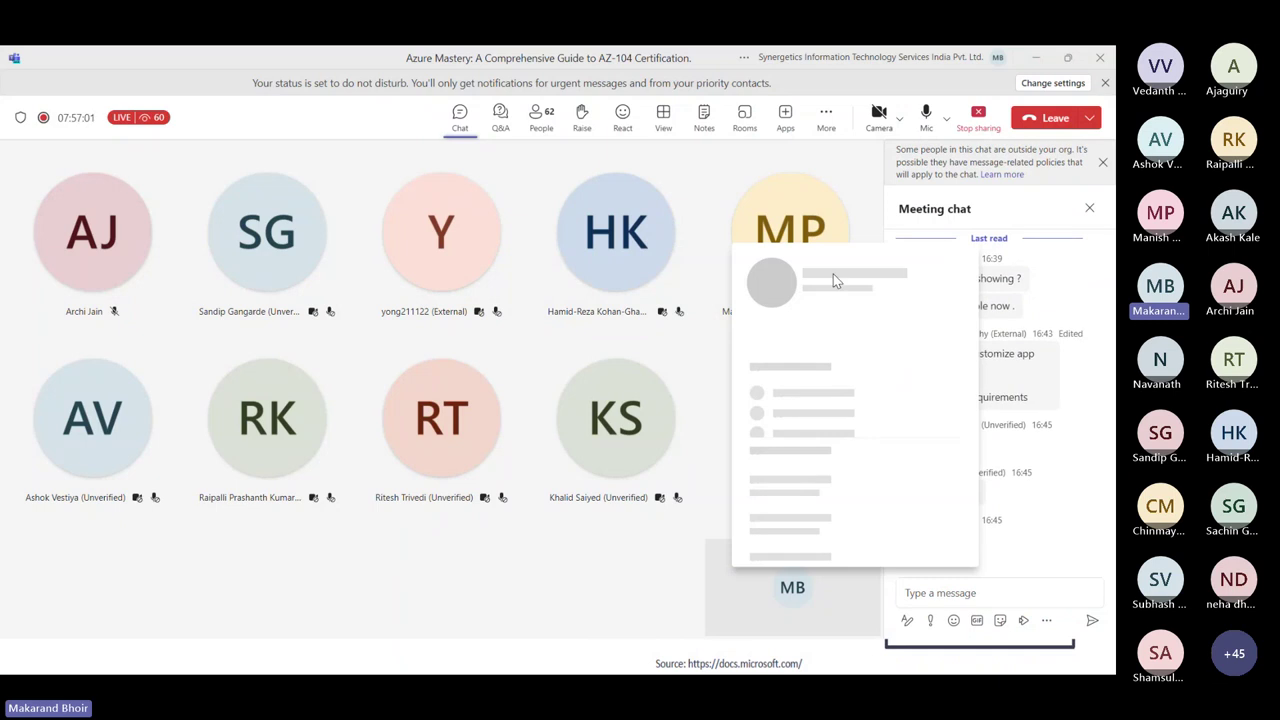
{"action": "left_click", "coordinate": [1030, 572]}
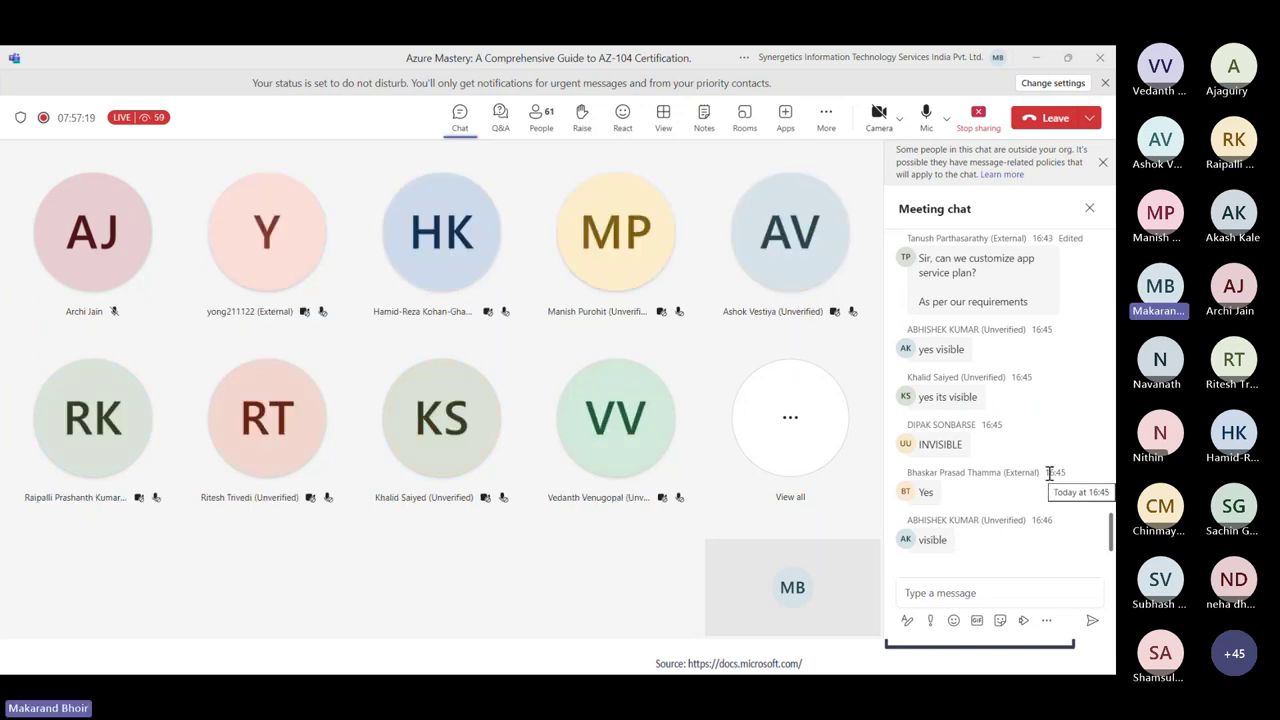
{"action": "scroll", "coordinate": [1049, 474], "scroll_direction": "up", "scroll_amount": 4}
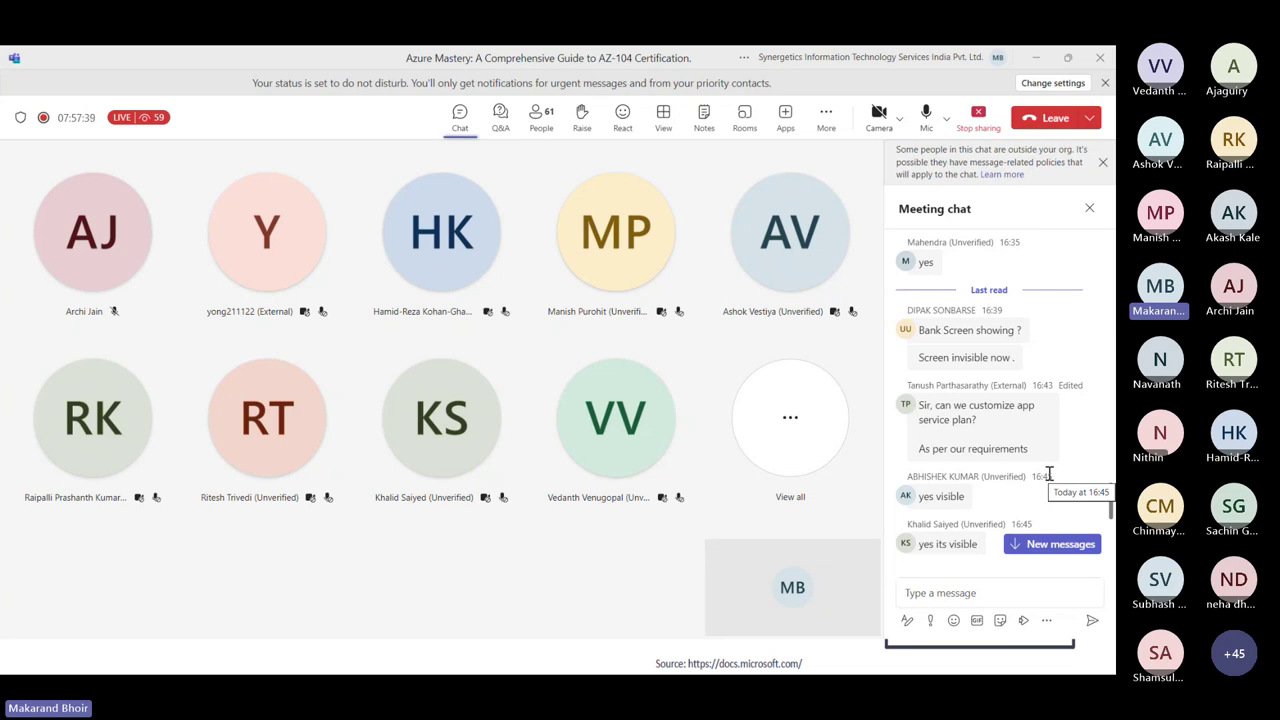
{"action": "scroll", "coordinate": [1049, 474], "scroll_direction": "down", "scroll_amount": 5}
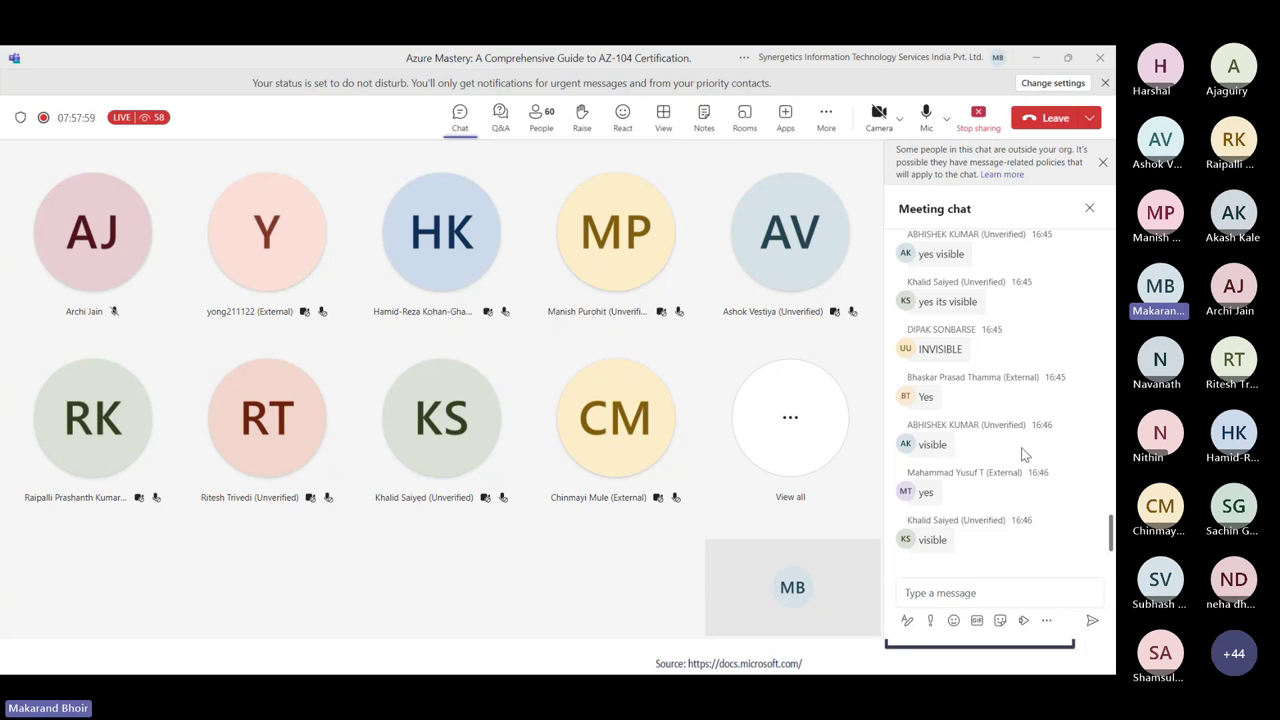
Switch to the CV folder and open the 06-VPN image in the viewer
{"action": "key", "text": "alt+Tab"}
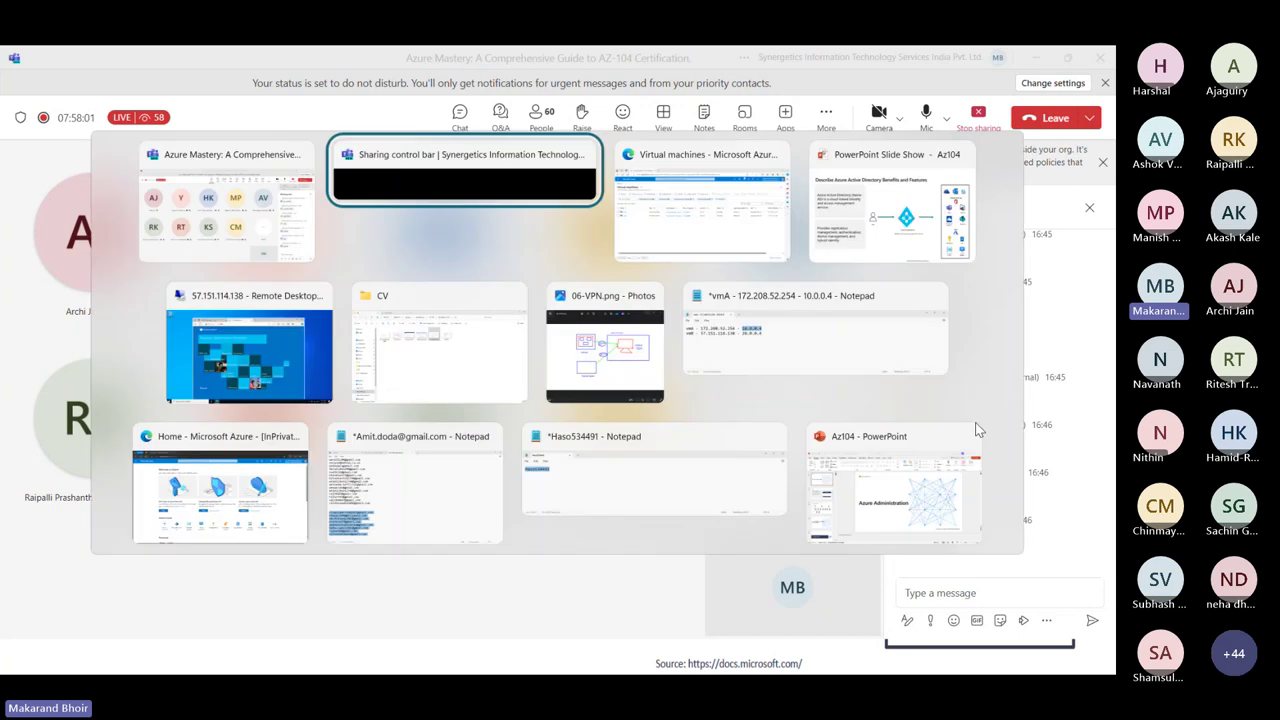
{"action": "key", "text": "alt+Tab"}
{"action": "key", "text": "alt+Tab"}
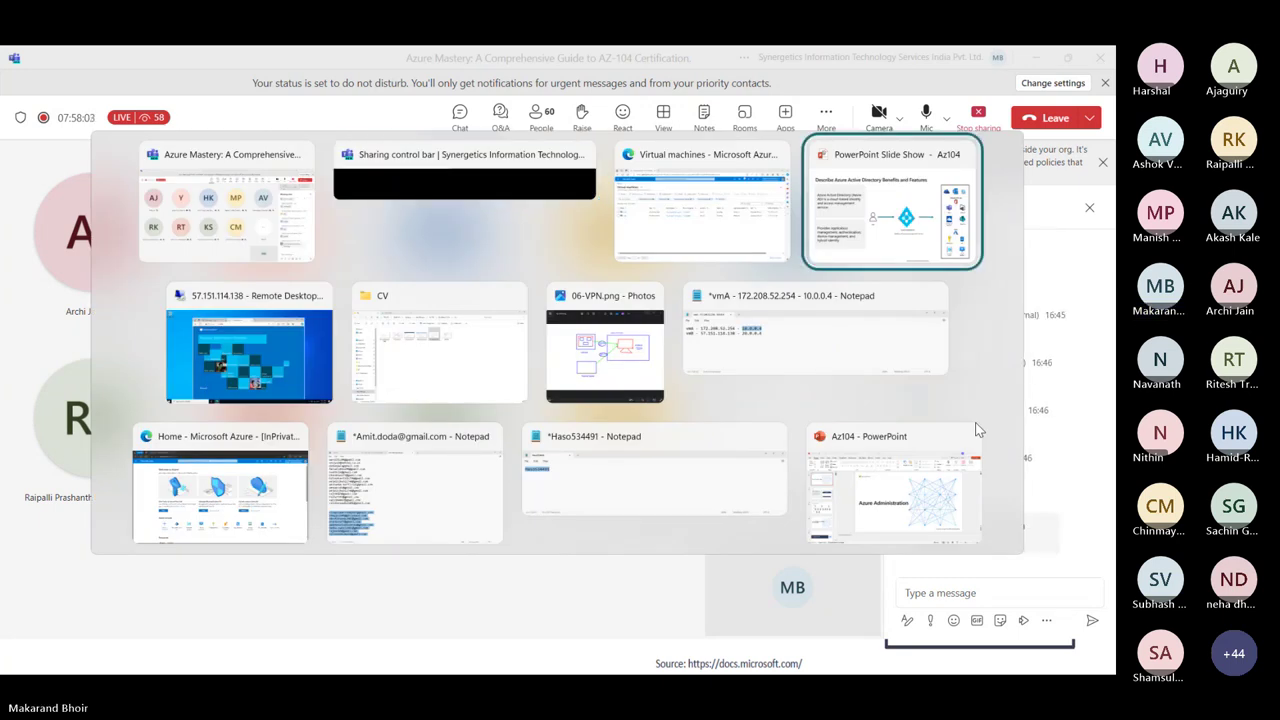
{"action": "key", "text": "alt+Tab"}
{"action": "key", "text": "alt+Tab"}
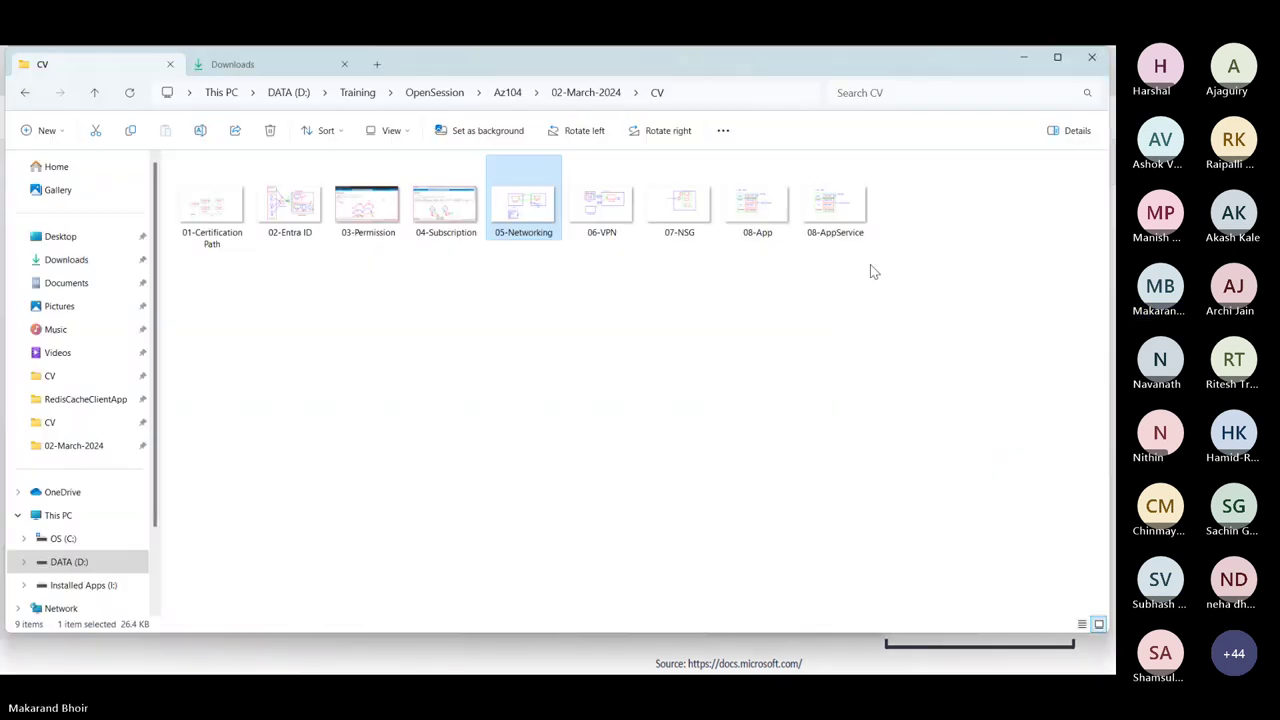
{"action": "key", "text": "Right"}
{"action": "key", "text": "Return"}
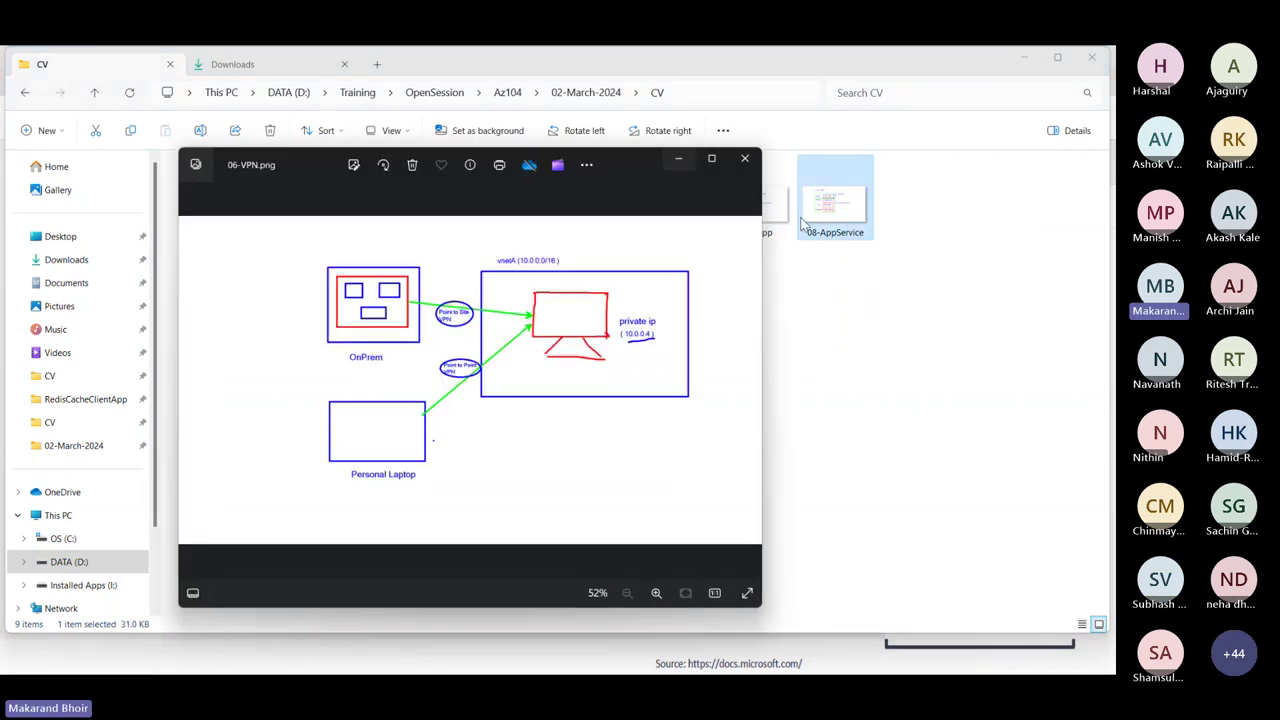
Show the 08-AppService diagram full-size, minimize it, close 06-VPN, and return to Azure Virtual machines
{"action": "left_click", "coordinate": [732, 184]}
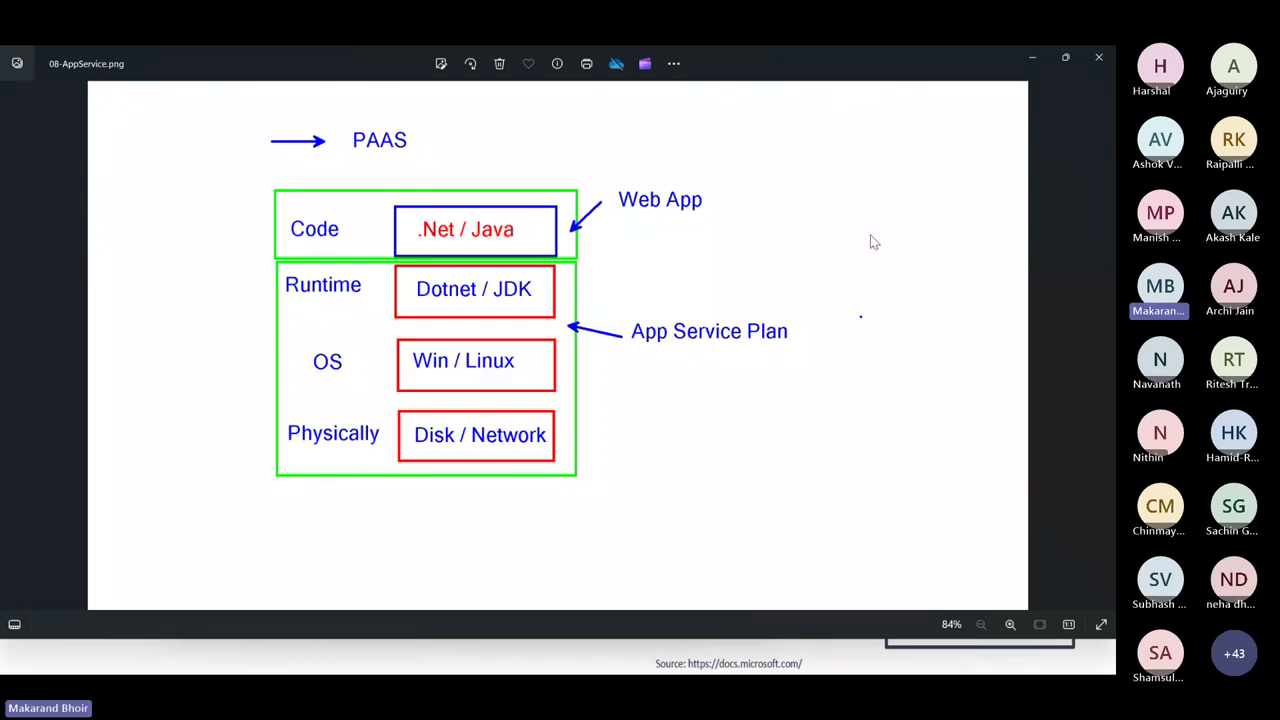
{"action": "left_click", "coordinate": [1037, 60]}
{"action": "left_click", "coordinate": [745, 163]}
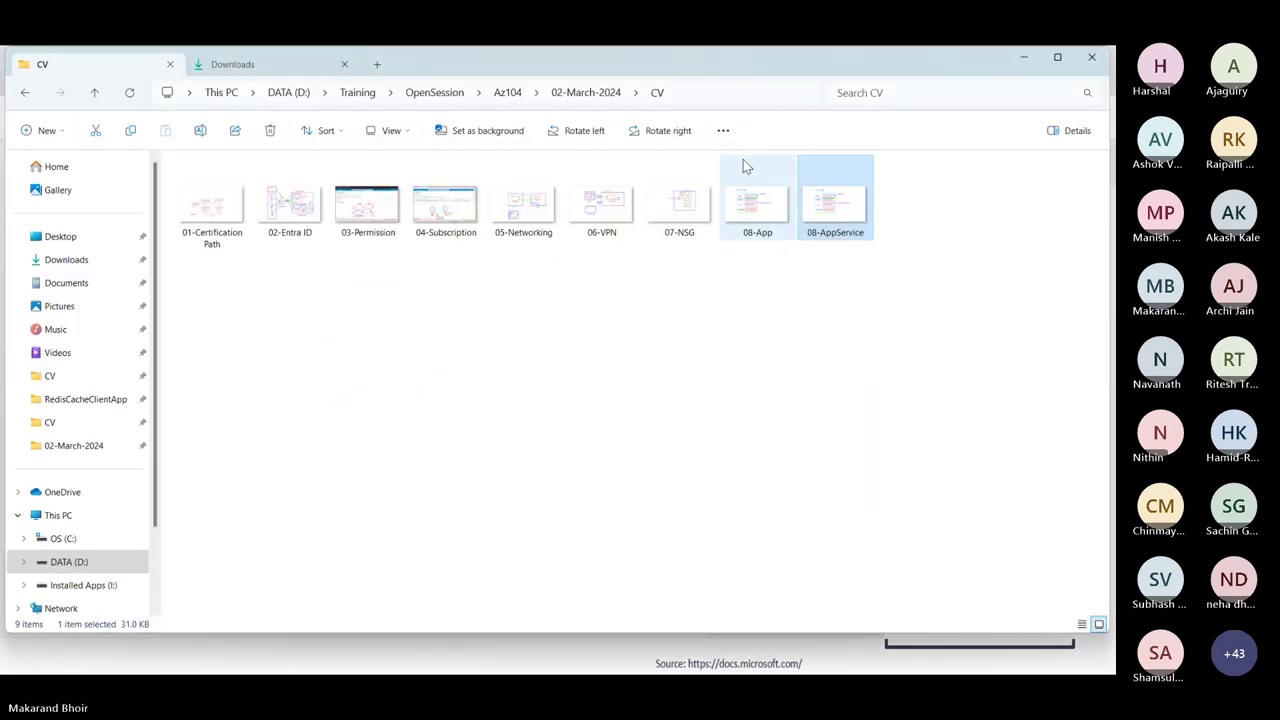
{"action": "key", "text": "alt+Tab"}
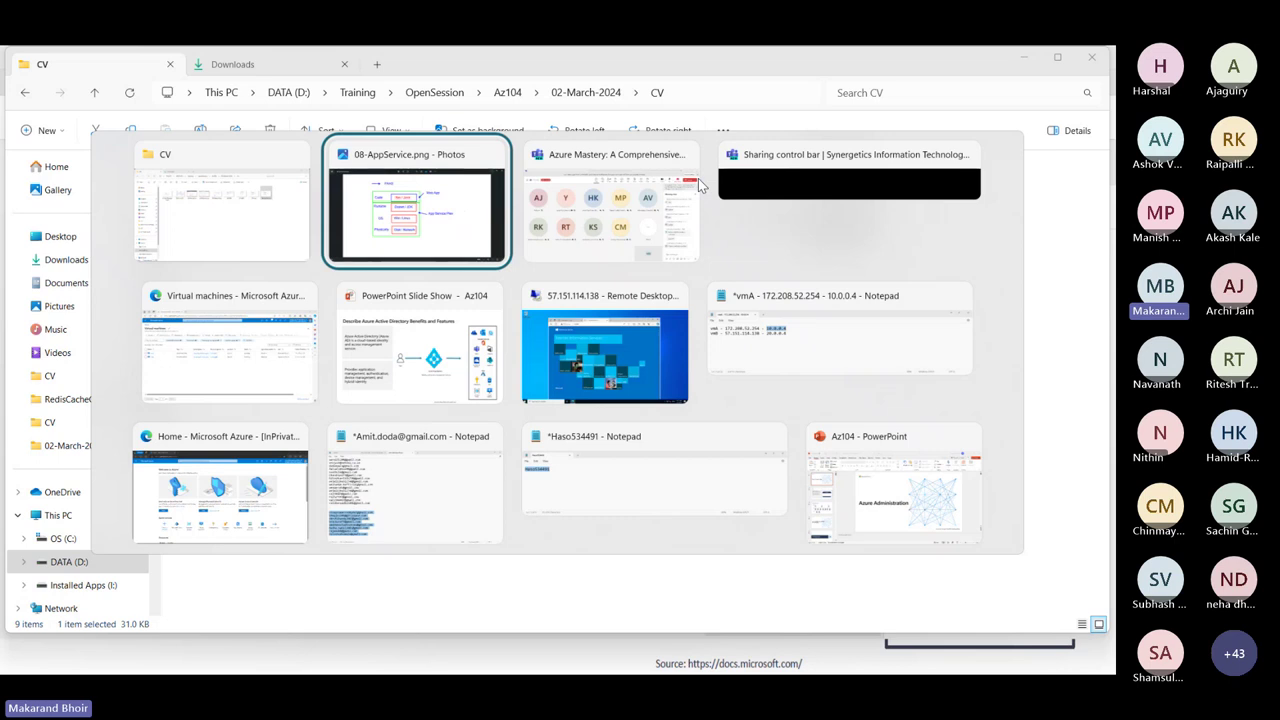
{"action": "key", "text": "alt+Tab"}
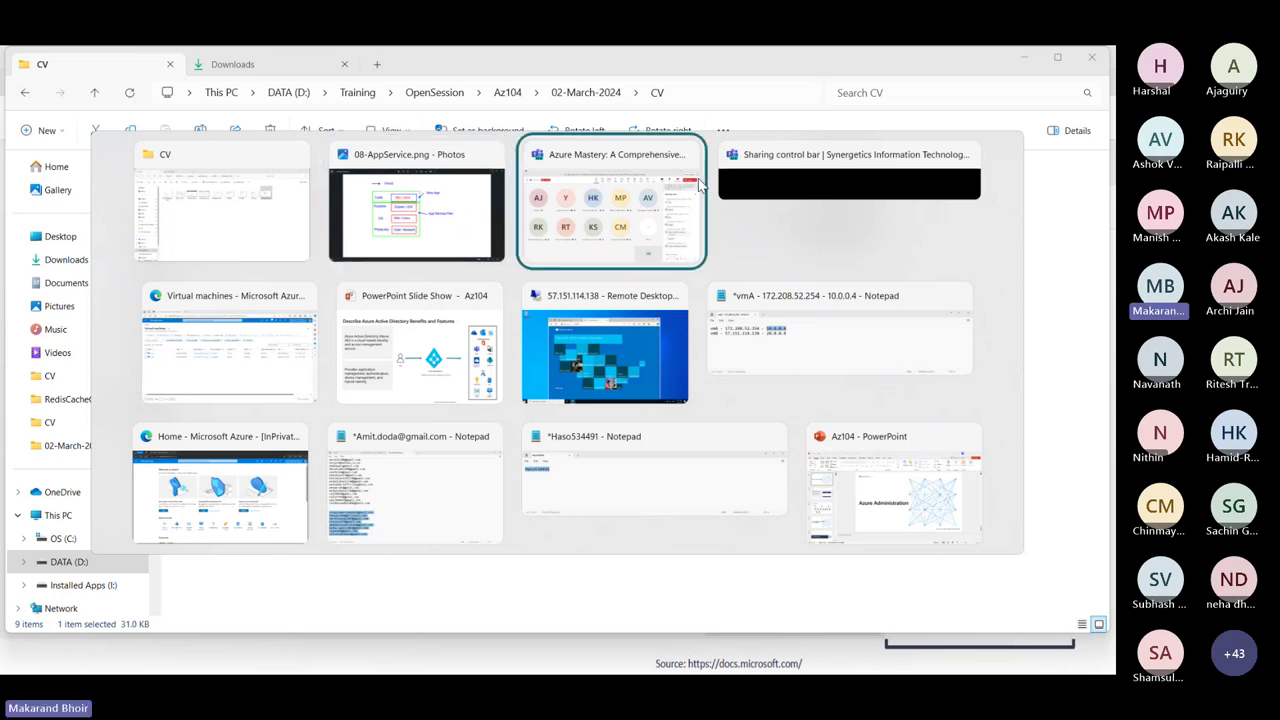
{"action": "key", "text": "alt+Tab"}
{"action": "key", "text": "alt+Tab"}
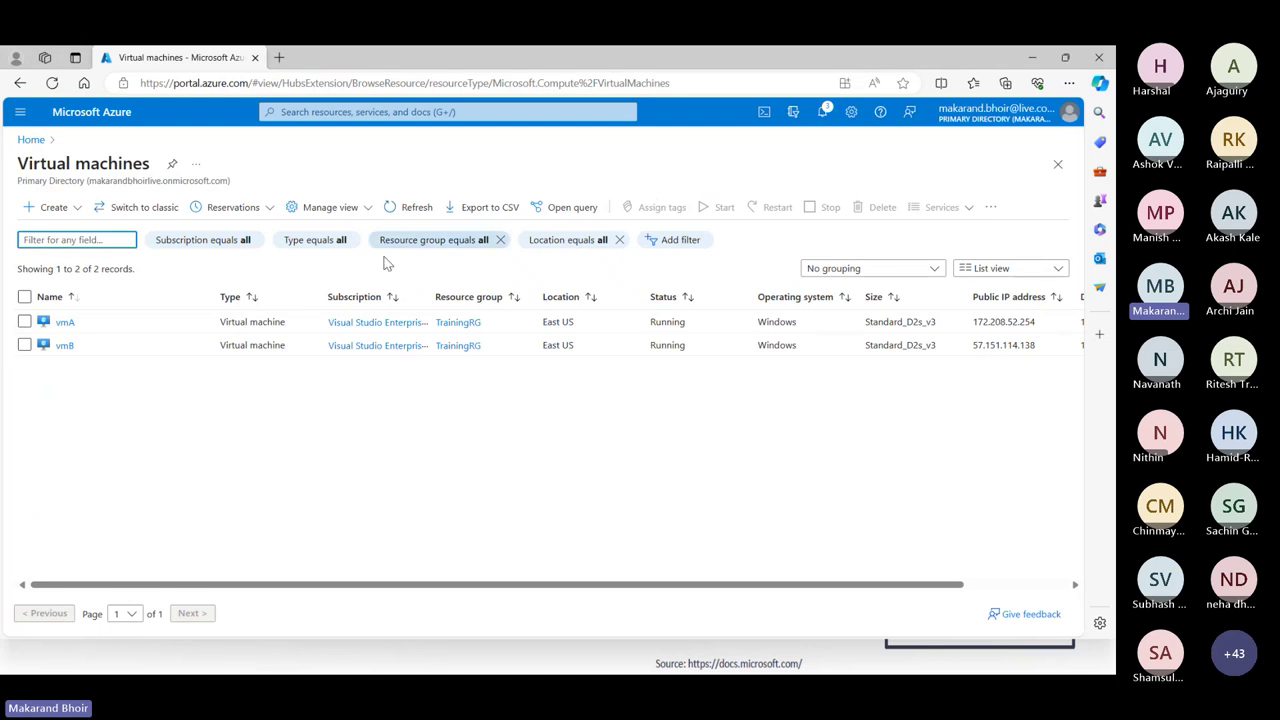
Go to App Services via the search bar's Recent services and choose Create > Web App
{"action": "left_click", "coordinate": [343, 112]}
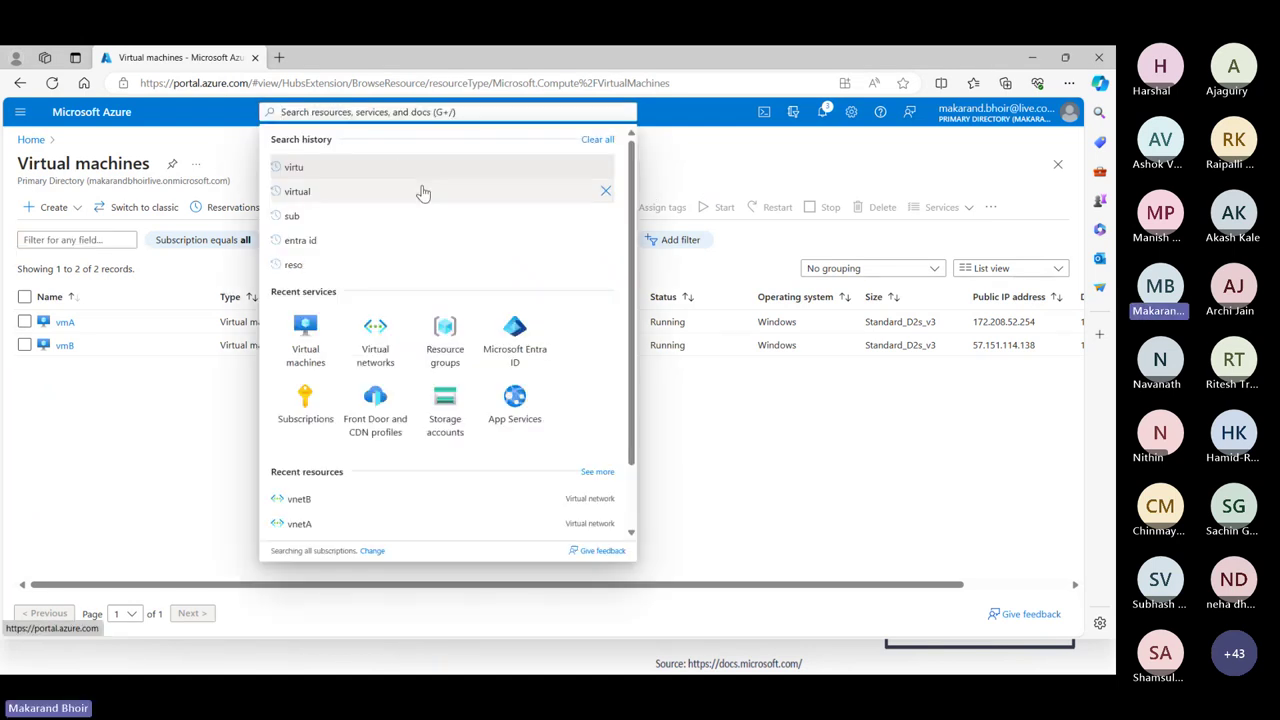
{"action": "left_click", "coordinate": [517, 410]}
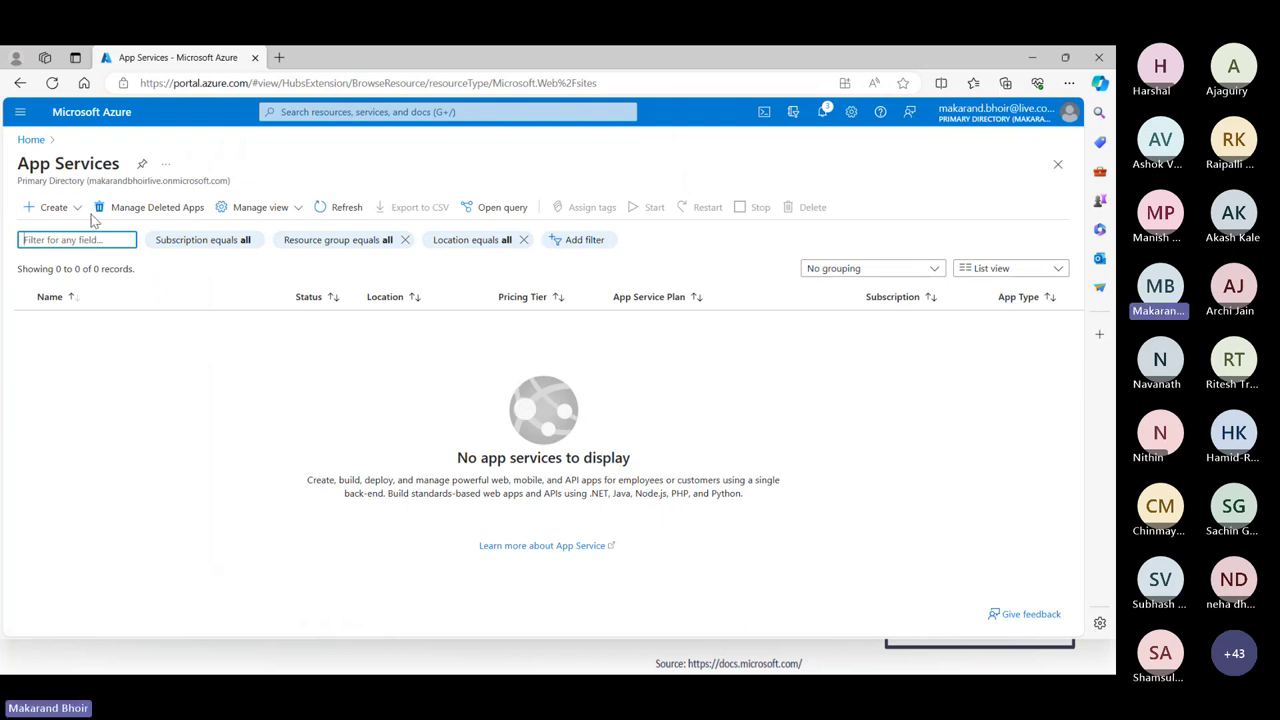
{"action": "left_click", "coordinate": [53, 207]}
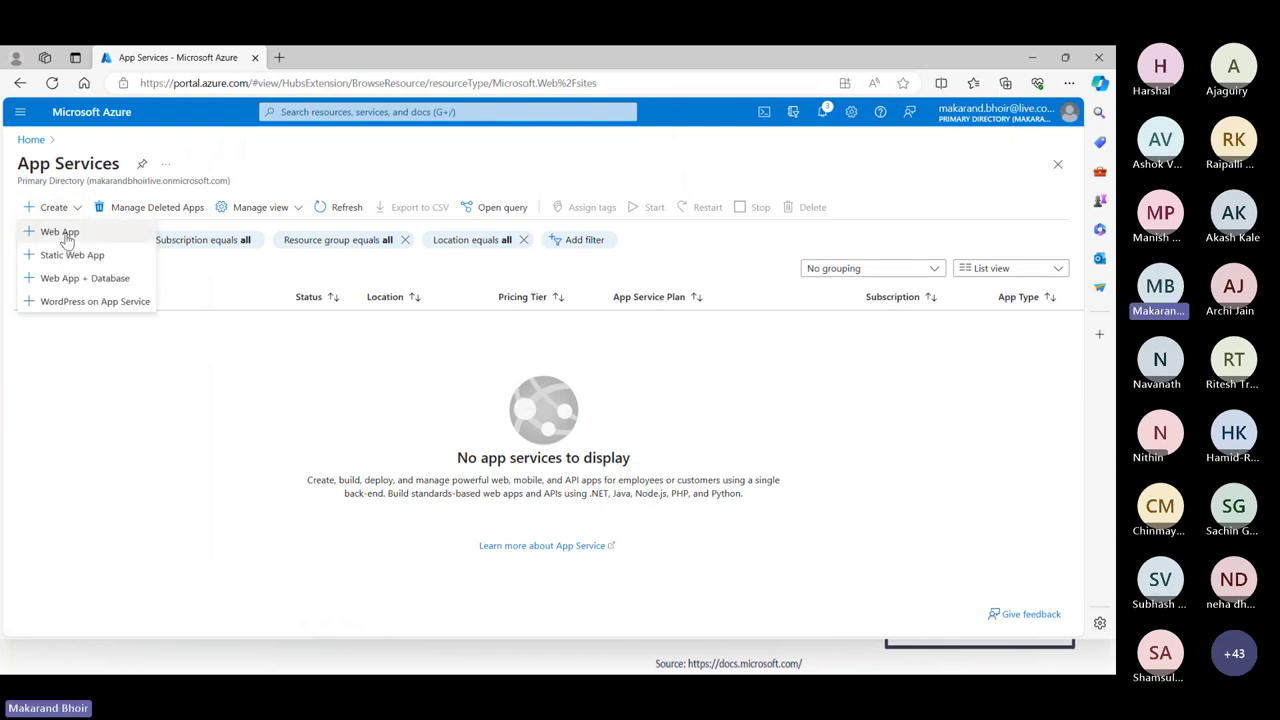
{"action": "left_click", "coordinate": [62, 232]}
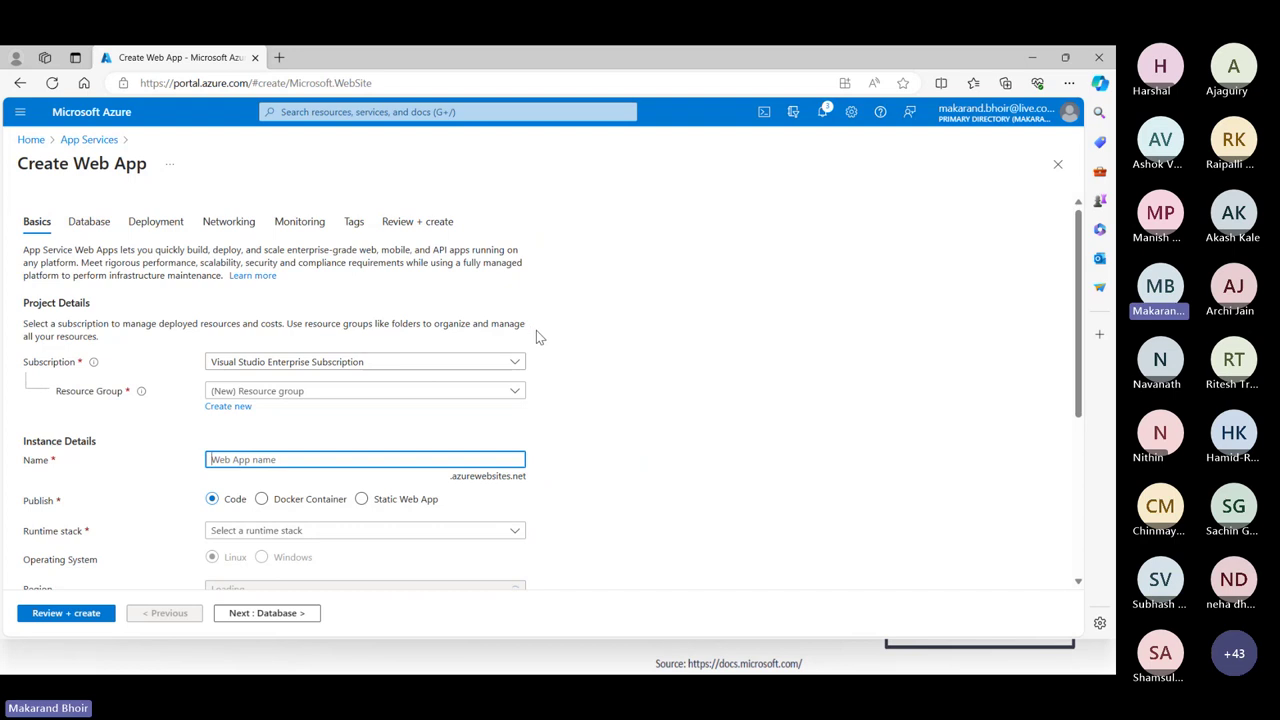
Annotate the subscription and resource group fields, then select TrainingRG as the resource group
{"action": "left_click_drag", "start_coordinate": [362, 355], "coordinate": [396, 309]}
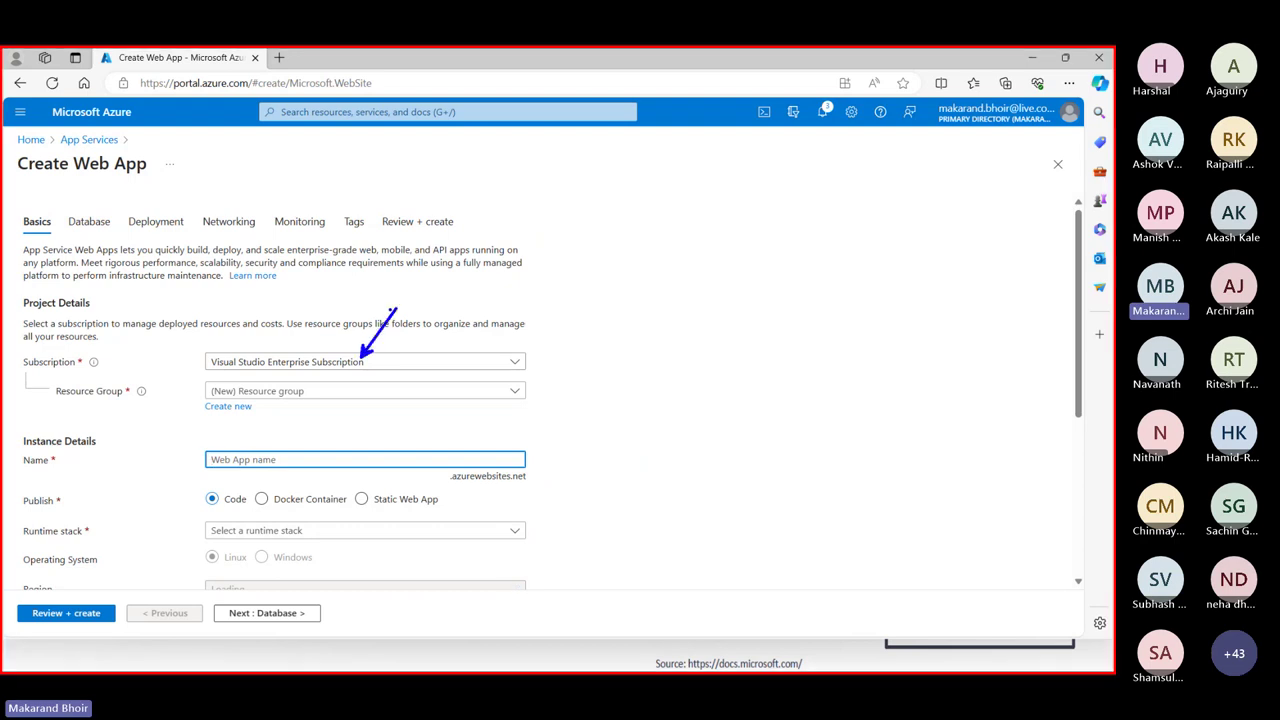
{"action": "left_click_drag", "start_coordinate": [214, 372], "coordinate": [374, 372]}
{"action": "left_click_drag", "start_coordinate": [323, 421], "coordinate": [296, 394]}
{"action": "left_click", "coordinate": [314, 402]}
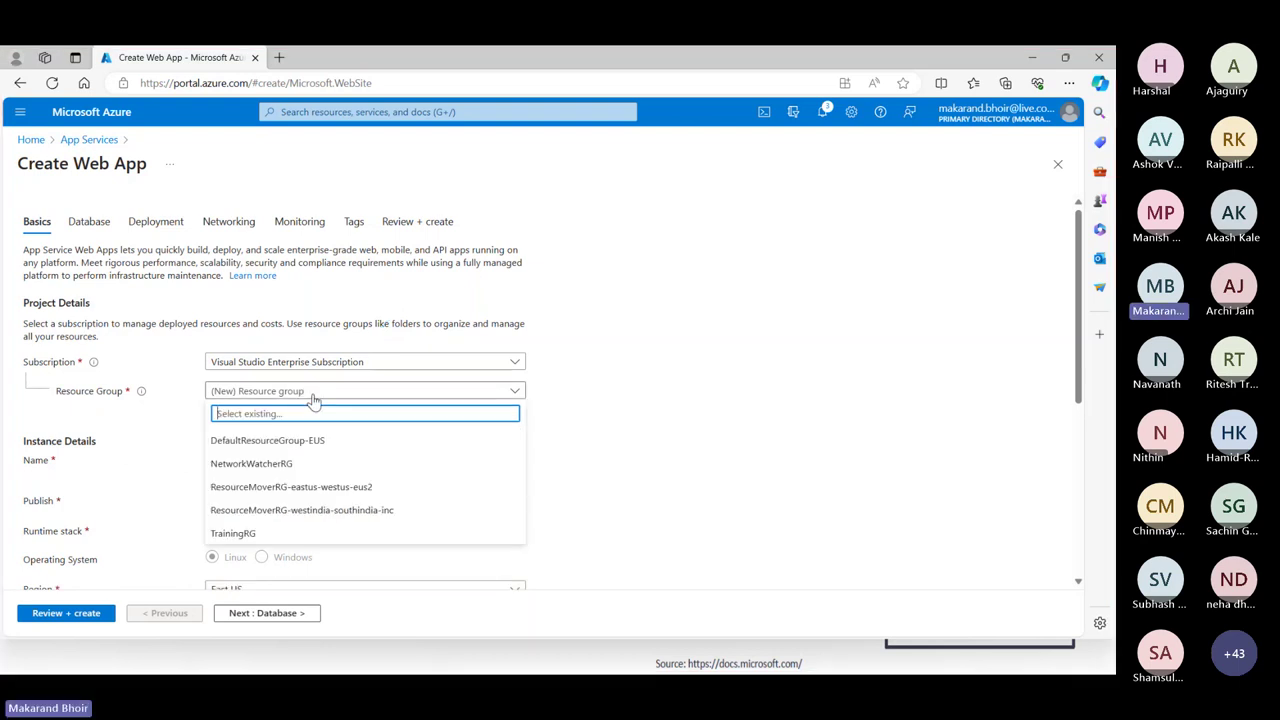
{"action": "left_click", "coordinate": [240, 532]}
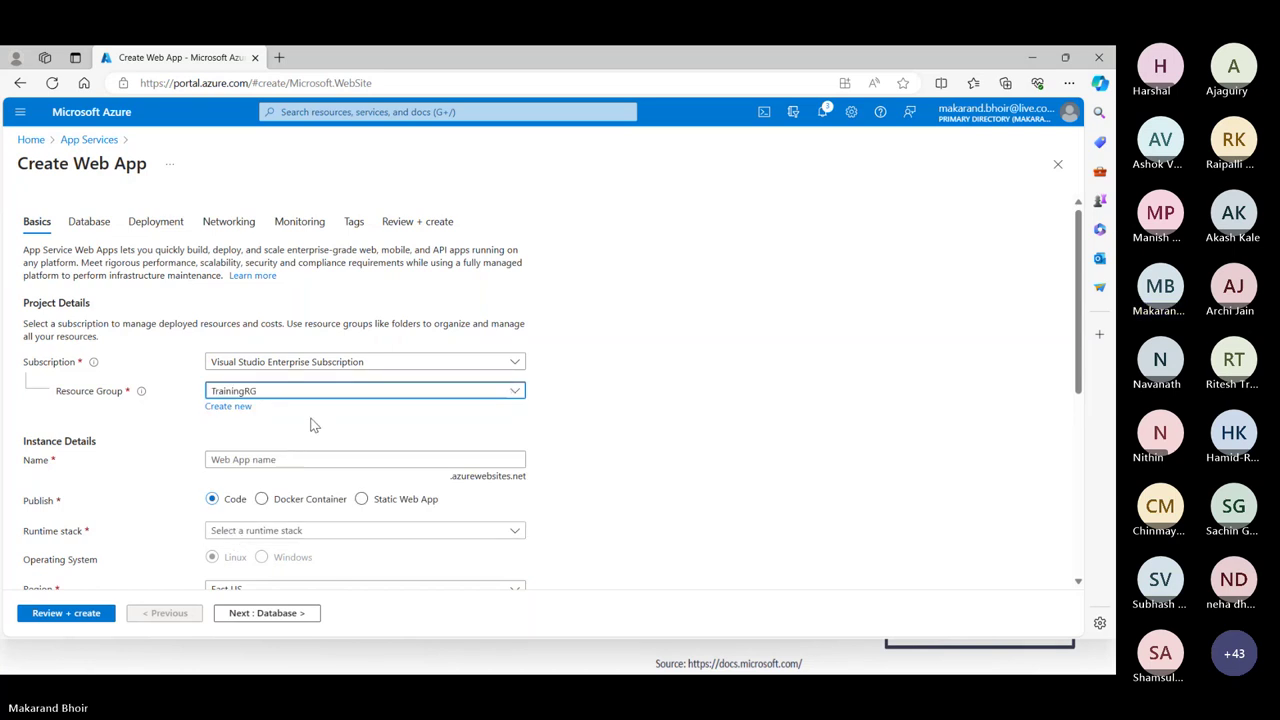
Enter 'synergetics' as the web app name so it validates for azurewebsites.net
{"action": "left_click", "coordinate": [297, 459]}
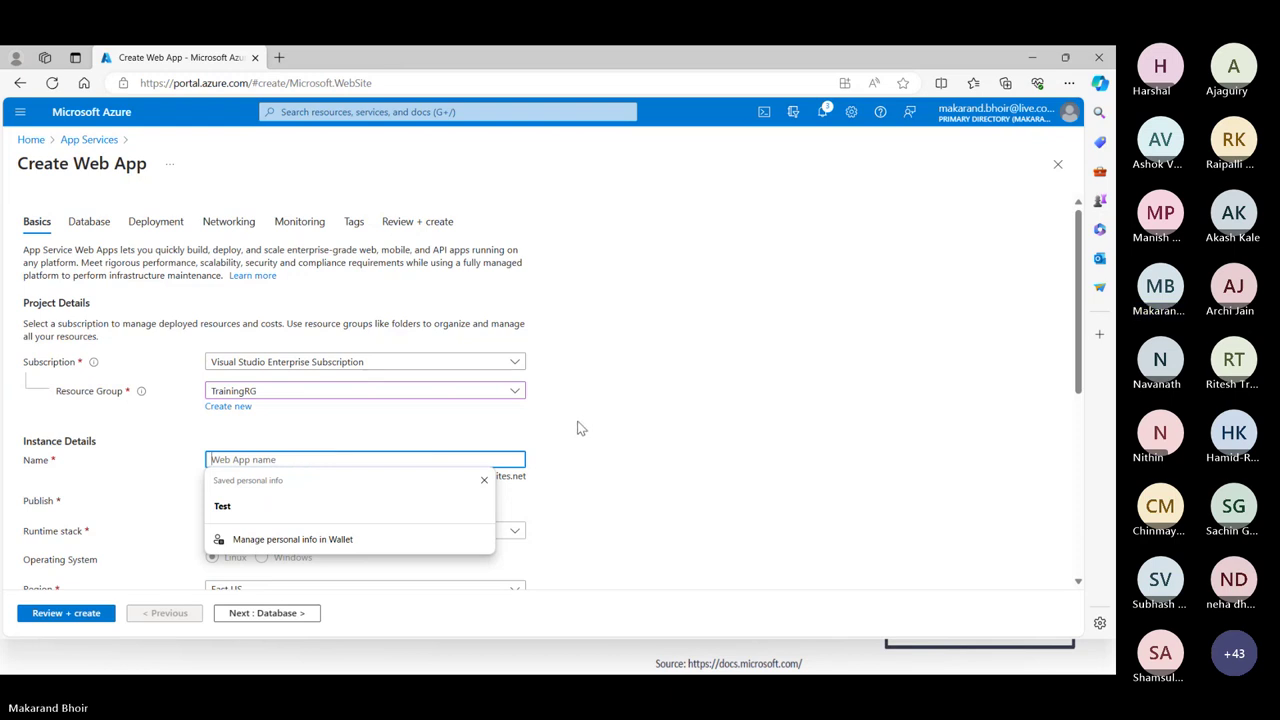
{"action": "type", "text": "synerge"}
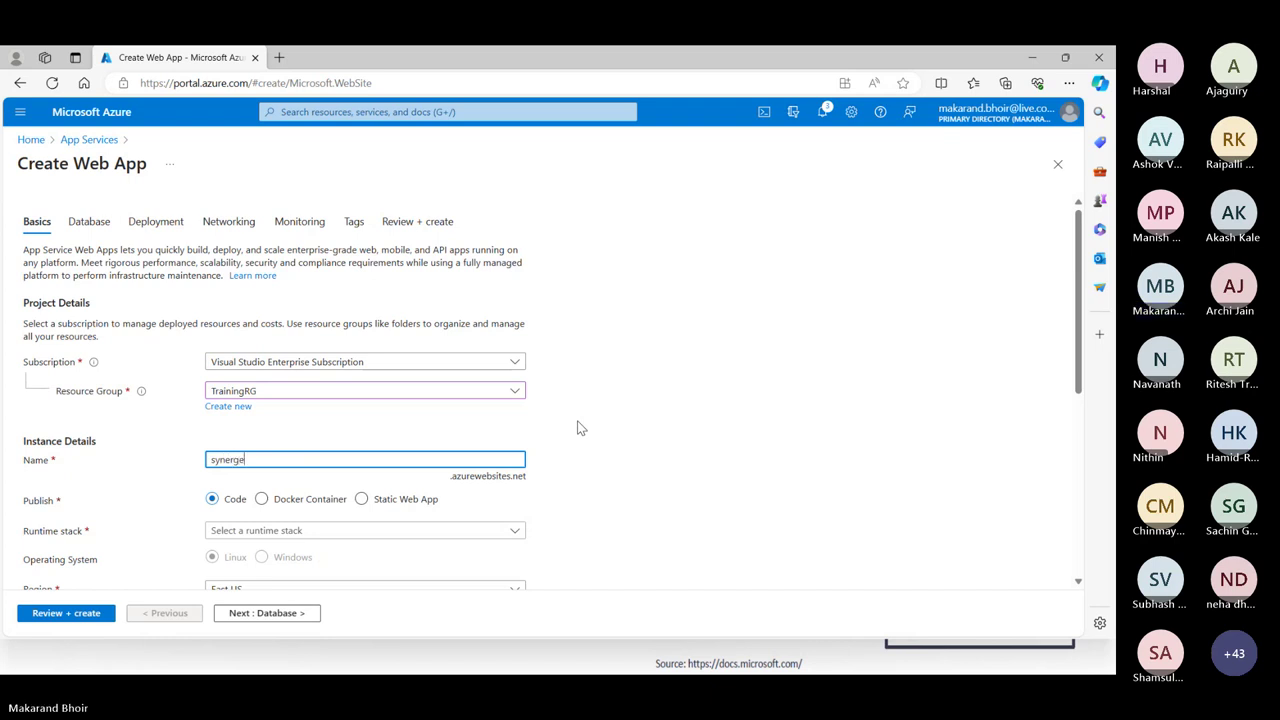
{"action": "type", "text": "tics"}
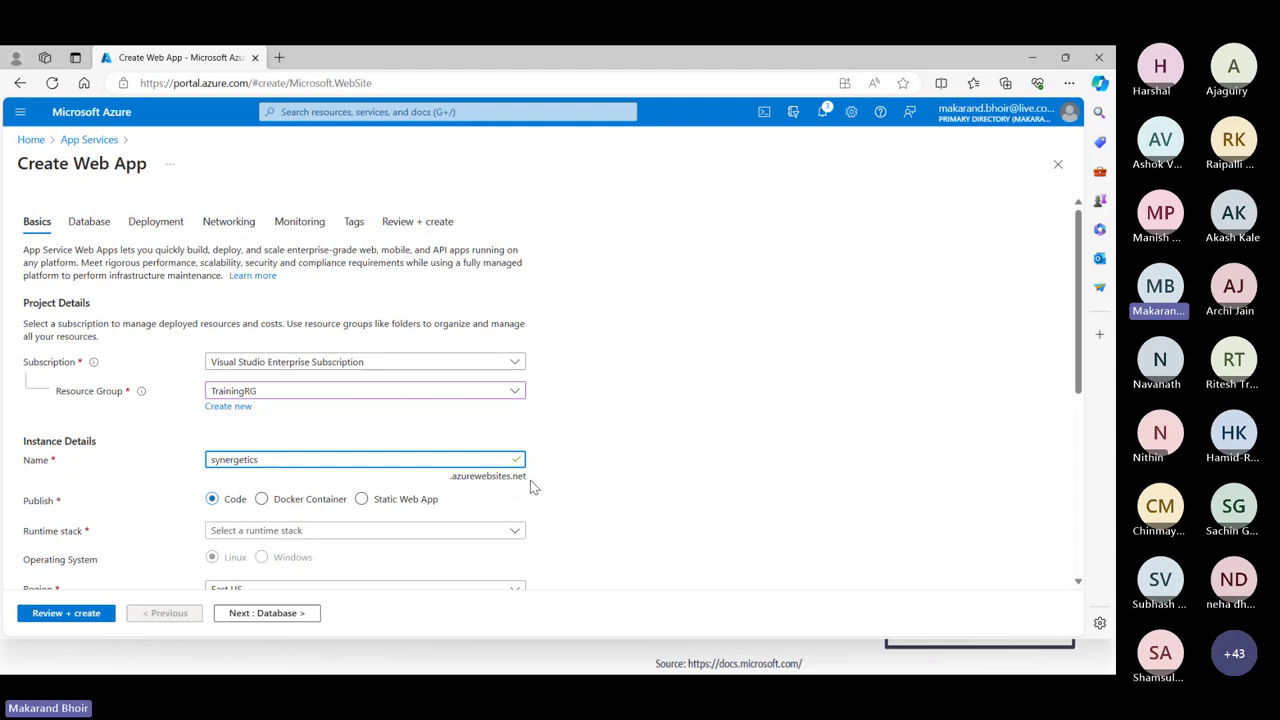
{"action": "left_click", "coordinate": [586, 473]}
{"action": "scroll", "coordinate": [586, 472], "scroll_direction": "down", "scroll_amount": 2}
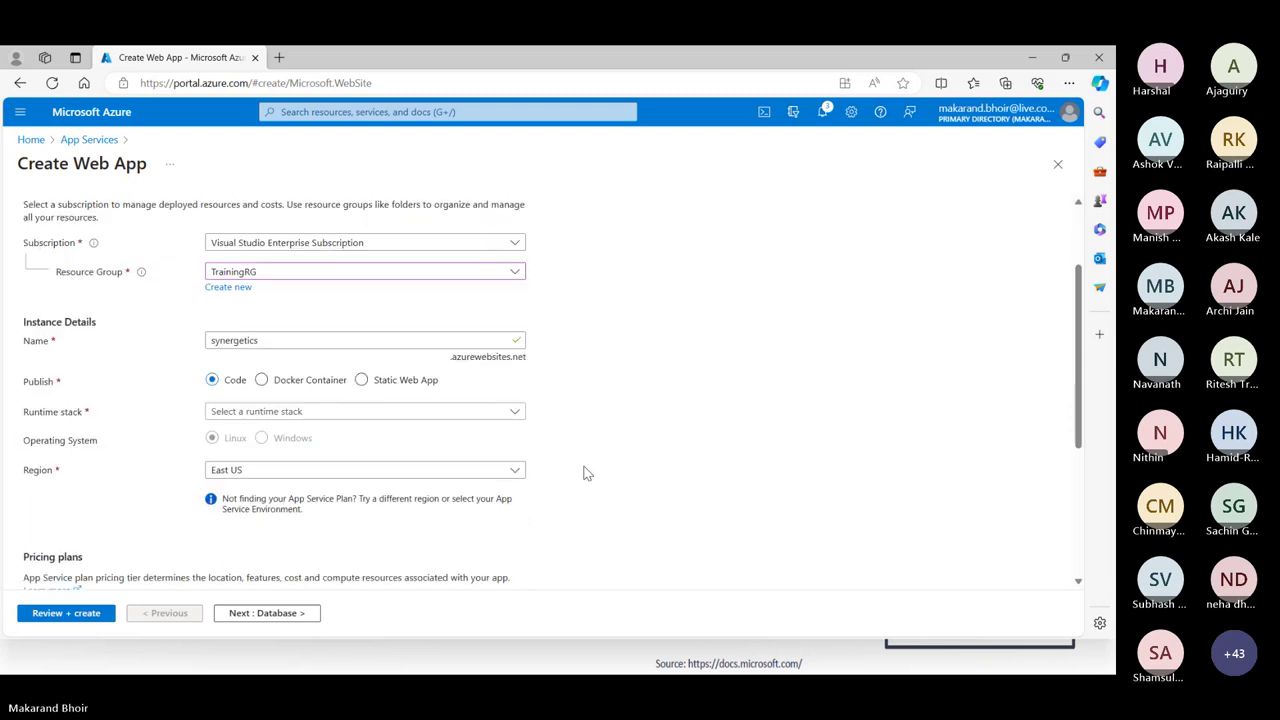
Set the runtime stack to .NET 8 (LTS), marking the choice on screen
{"action": "left_click", "coordinate": [431, 416]}
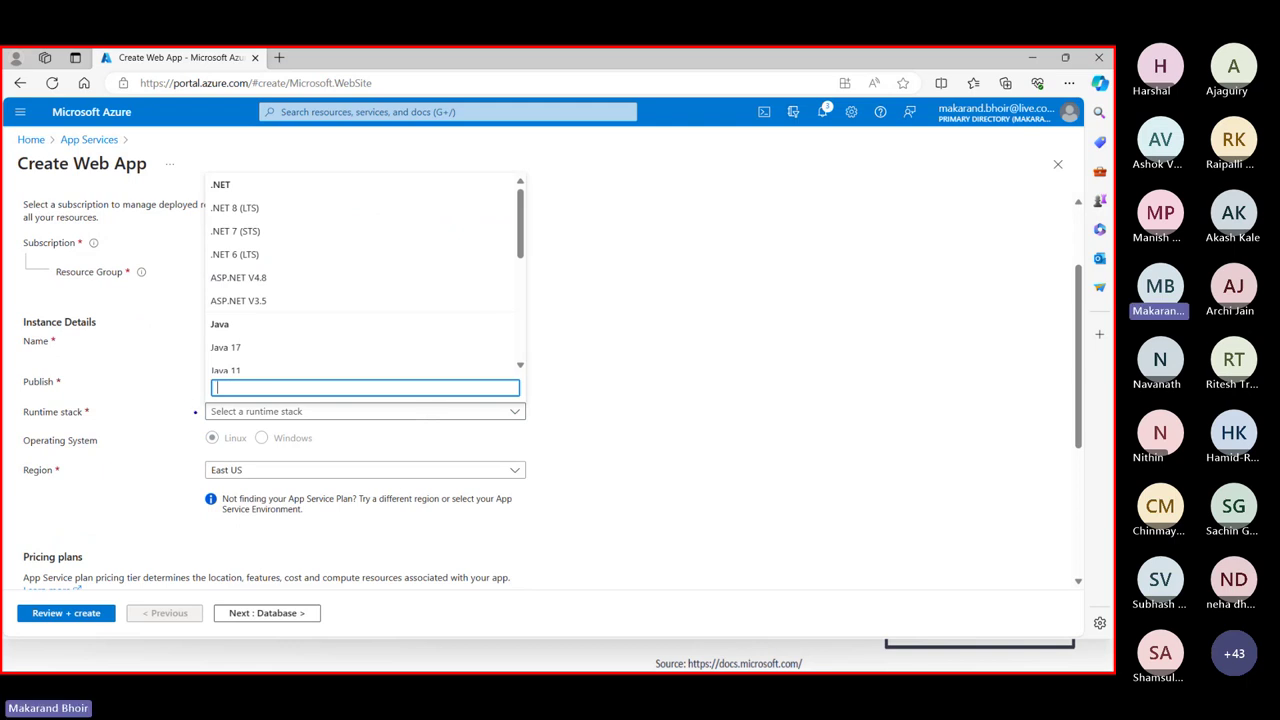
{"action": "left_click_drag", "start_coordinate": [195, 411], "coordinate": [88, 411]}
{"action": "key", "text": "Escape"}
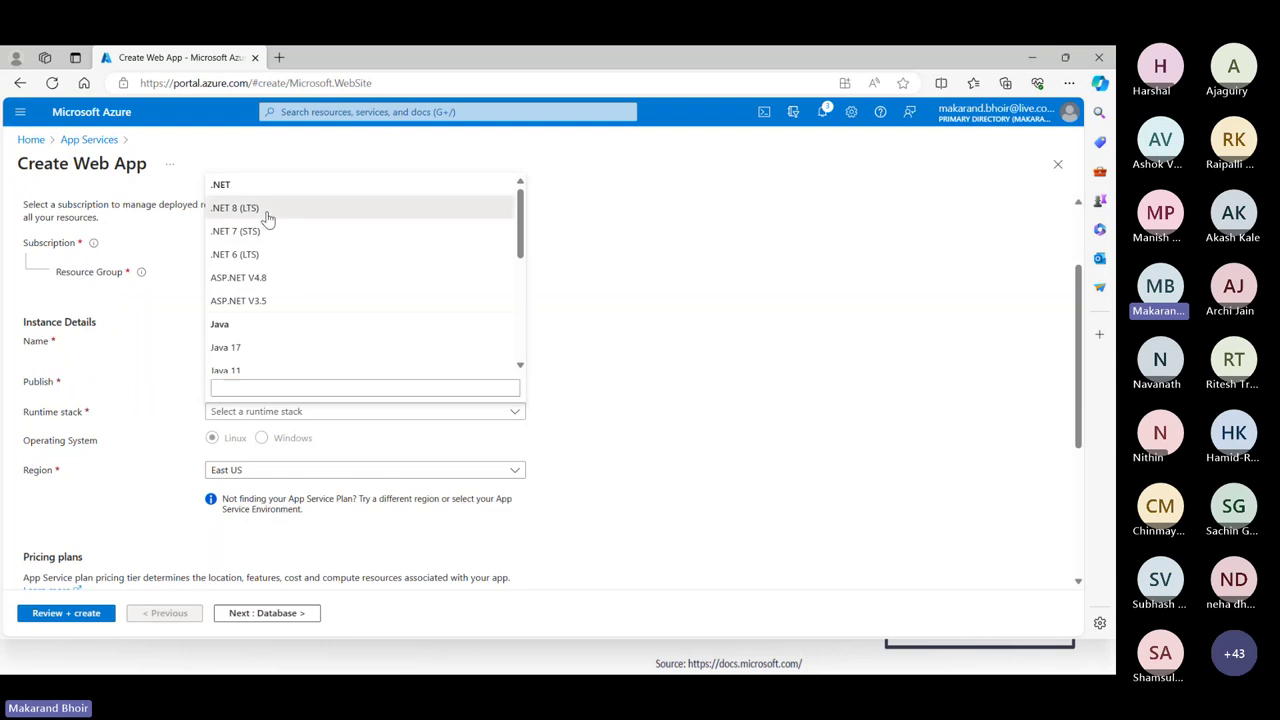
{"action": "left_click", "coordinate": [267, 218]}
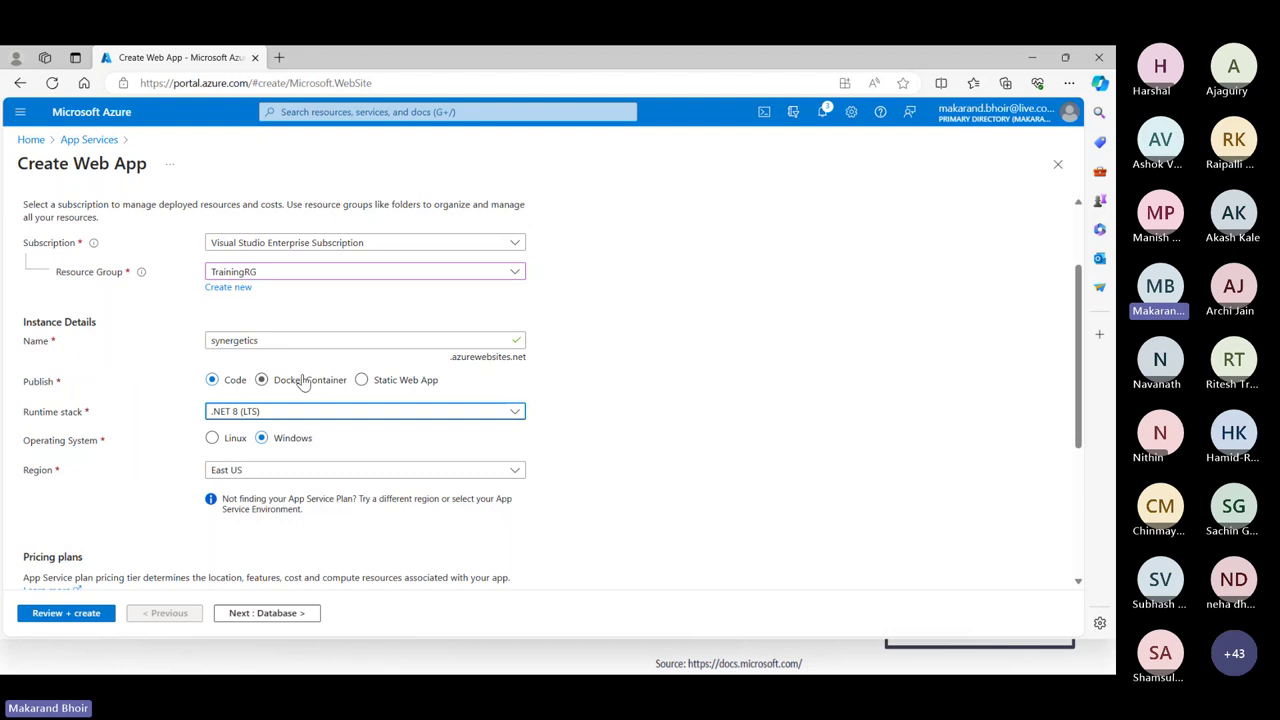
{"action": "left_click", "coordinate": [421, 420]}
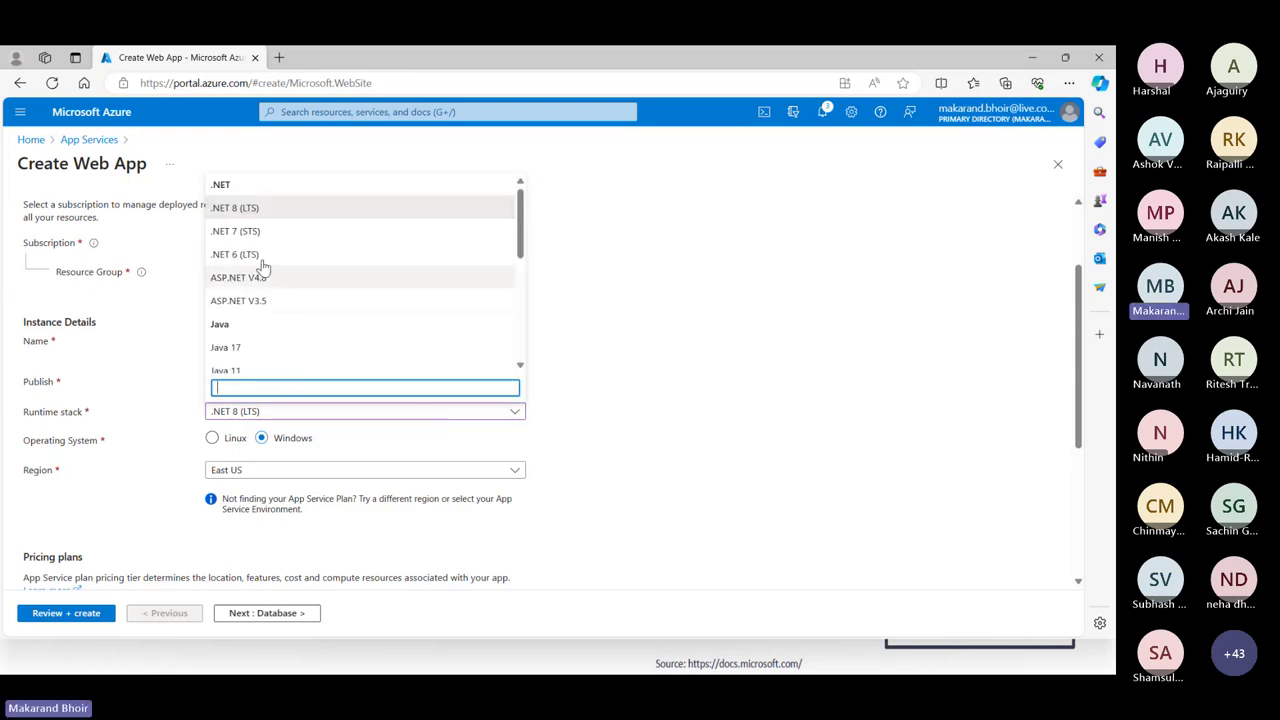
{"action": "left_click", "coordinate": [600, 420]}
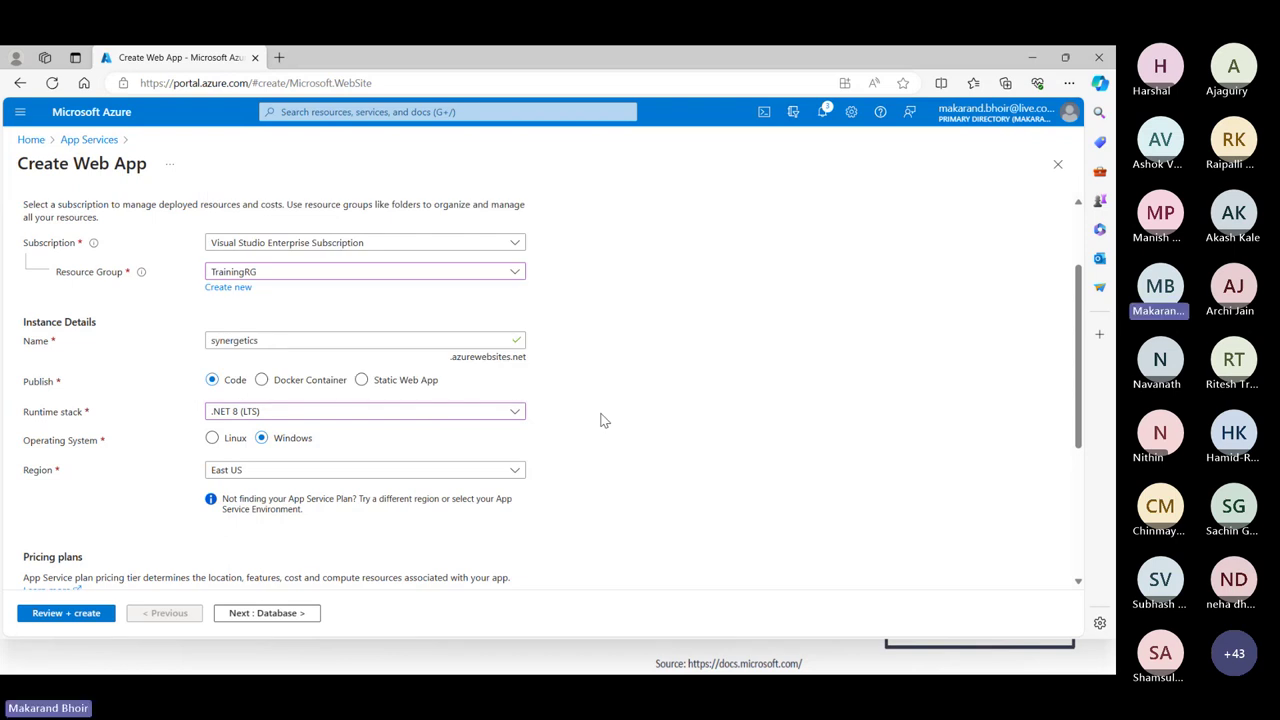
Point out the Linux/Windows options and East US region, then scroll down to Pricing plans
{"action": "left_click_drag", "start_coordinate": [166, 474], "coordinate": [203, 441]}
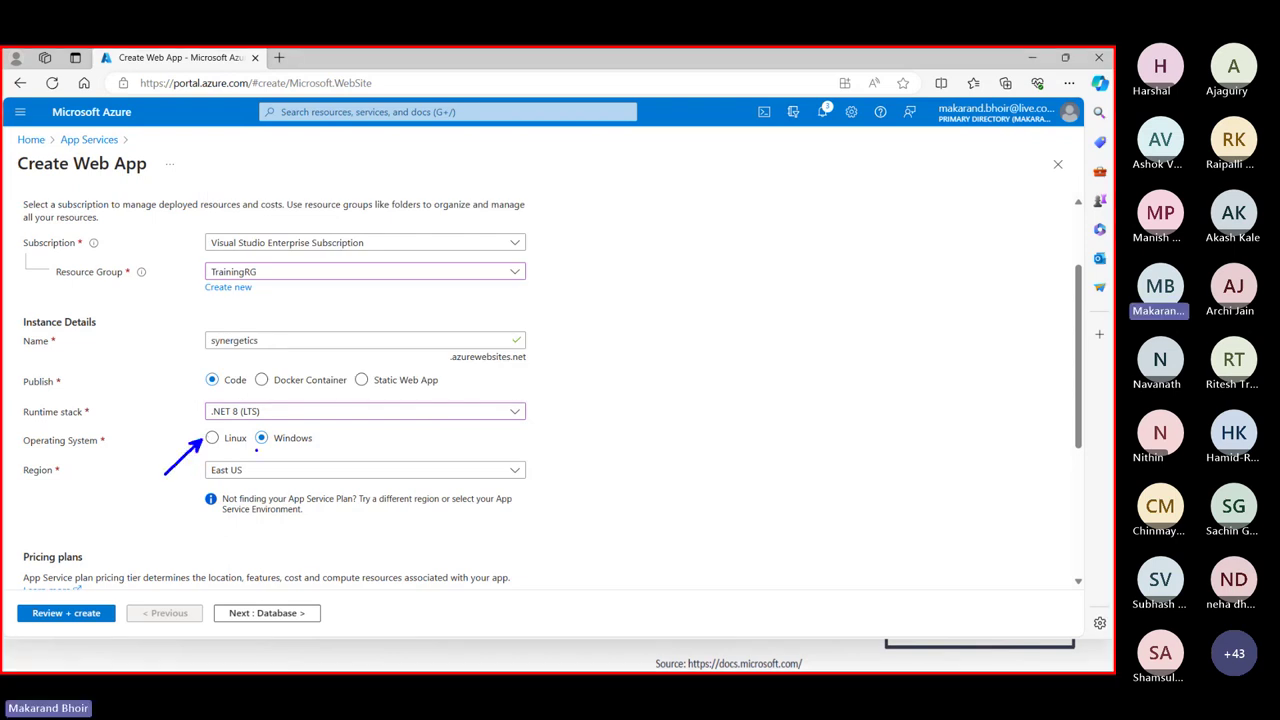
{"action": "left_click_drag", "start_coordinate": [340, 394], "coordinate": [285, 429]}
{"action": "left_click_drag", "start_coordinate": [277, 516], "coordinate": [260, 468]}
{"action": "key", "text": "Escape"}
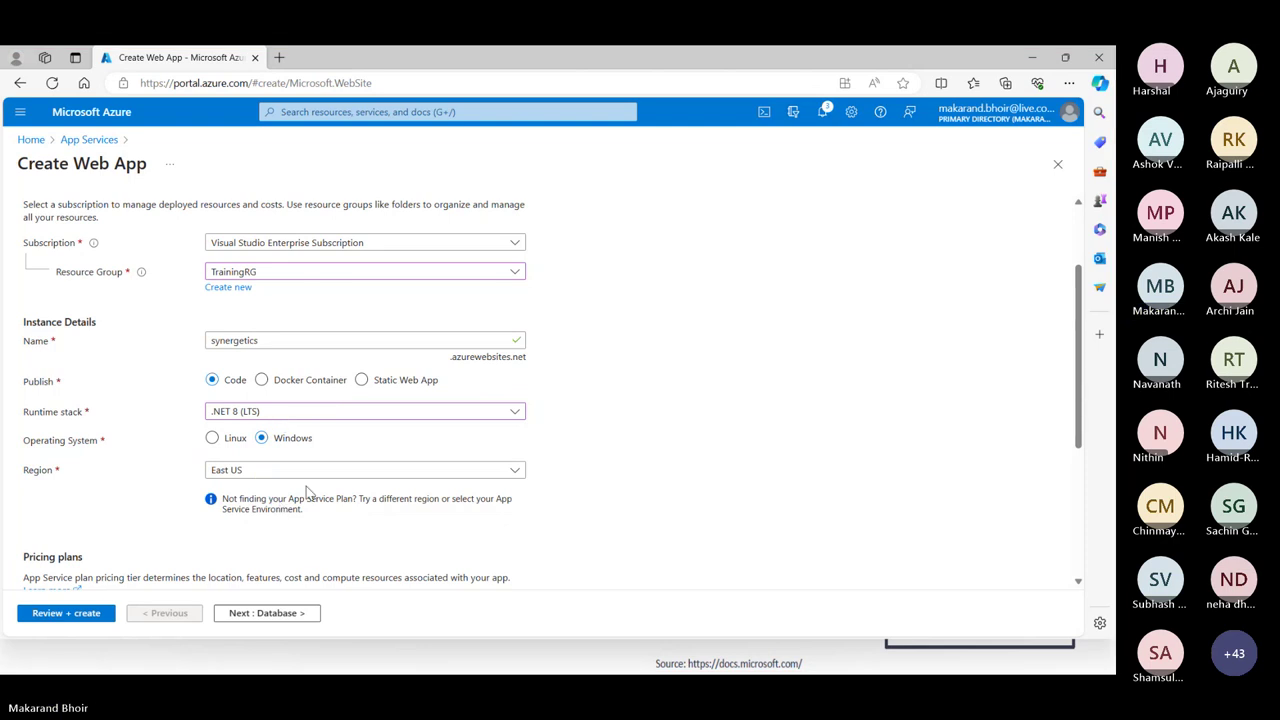
{"action": "scroll", "coordinate": [598, 484], "scroll_direction": "down", "scroll_amount": 2}
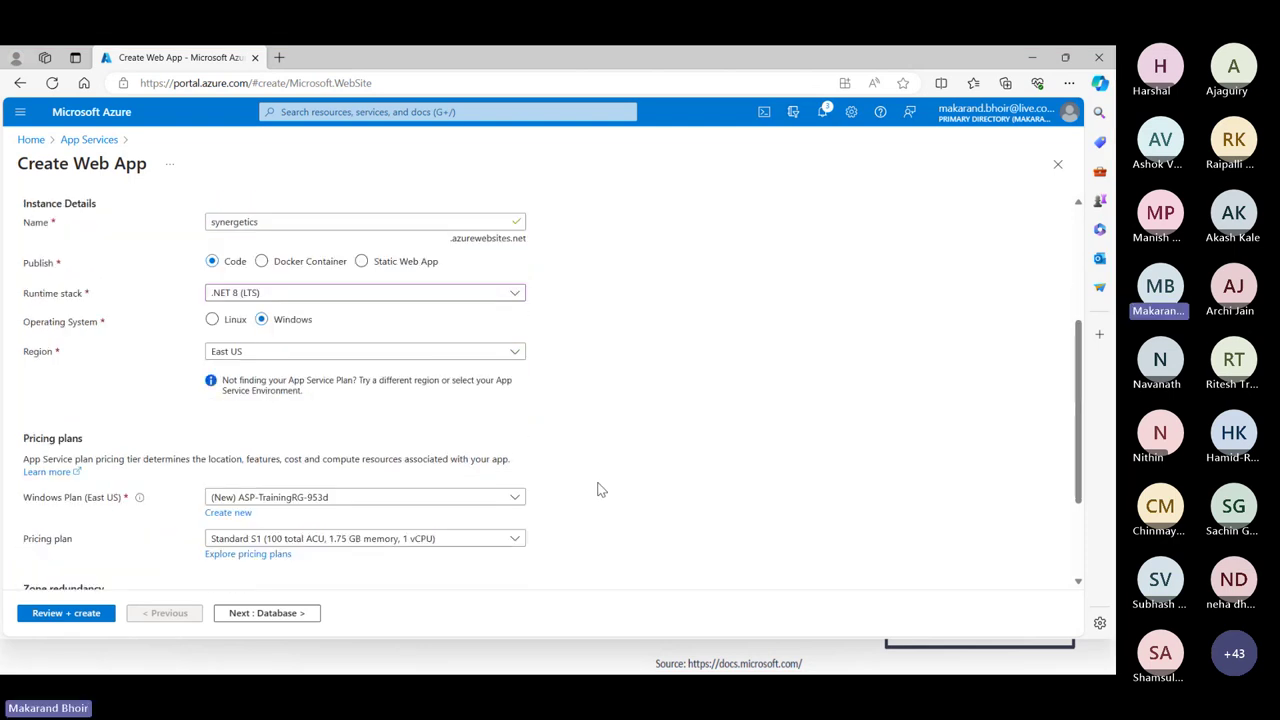
{"action": "scroll", "coordinate": [598, 489], "scroll_direction": "down", "scroll_amount": 1}
{"action": "scroll", "coordinate": [598, 489], "scroll_direction": "down", "scroll_amount": 1}
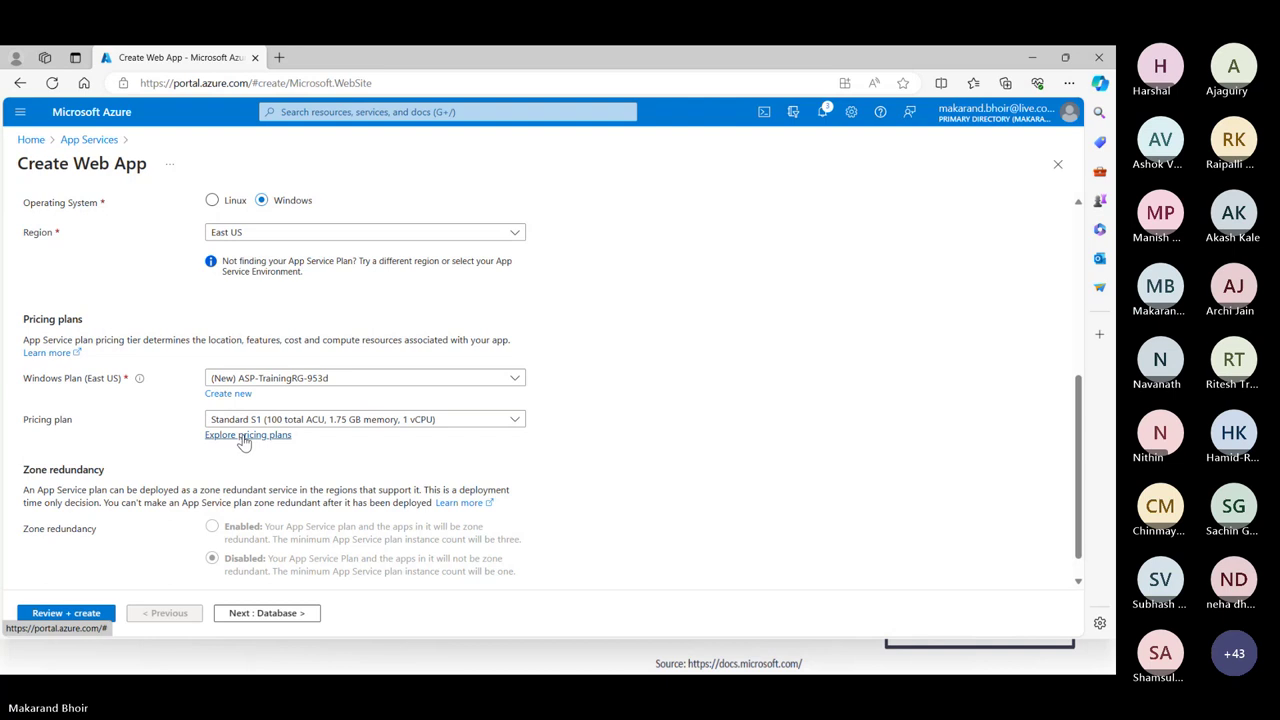
Open the App Service pricing plans, collapse Popular, Dev/Test, Production, Isolated groups, then re-expand Popular options
{"action": "left_click", "coordinate": [243, 437]}
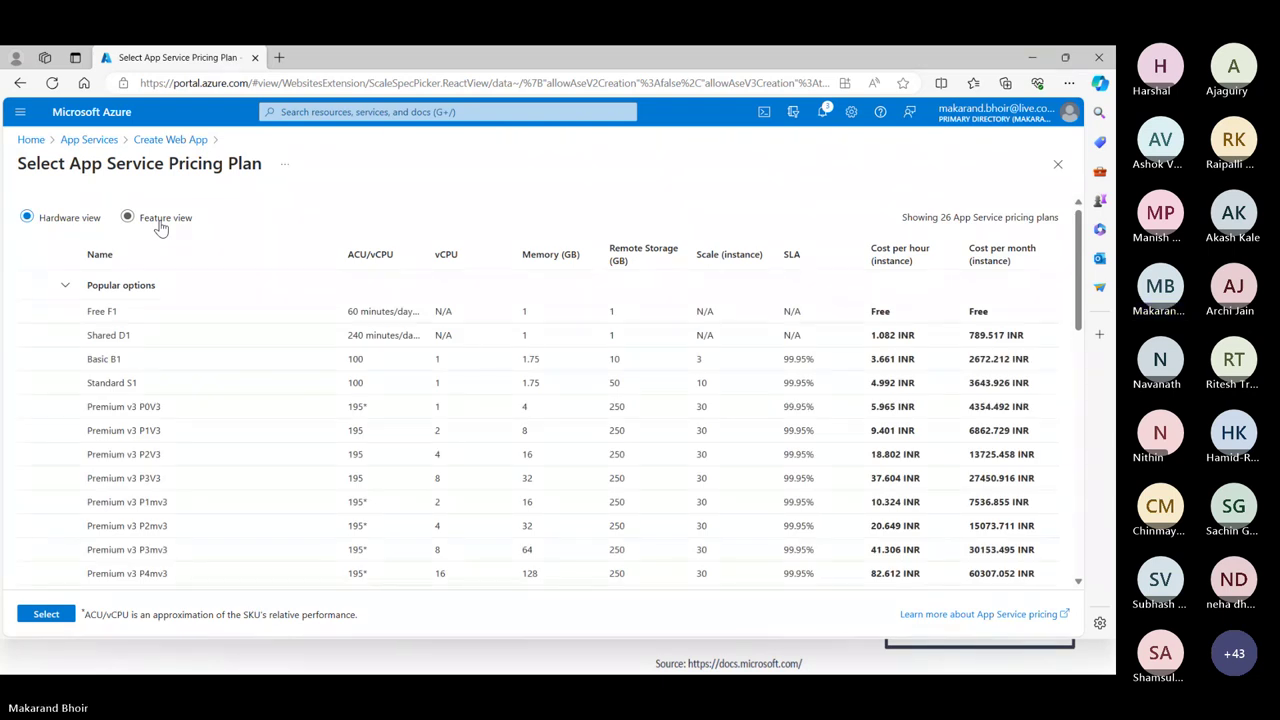
{"action": "left_click", "coordinate": [66, 286]}
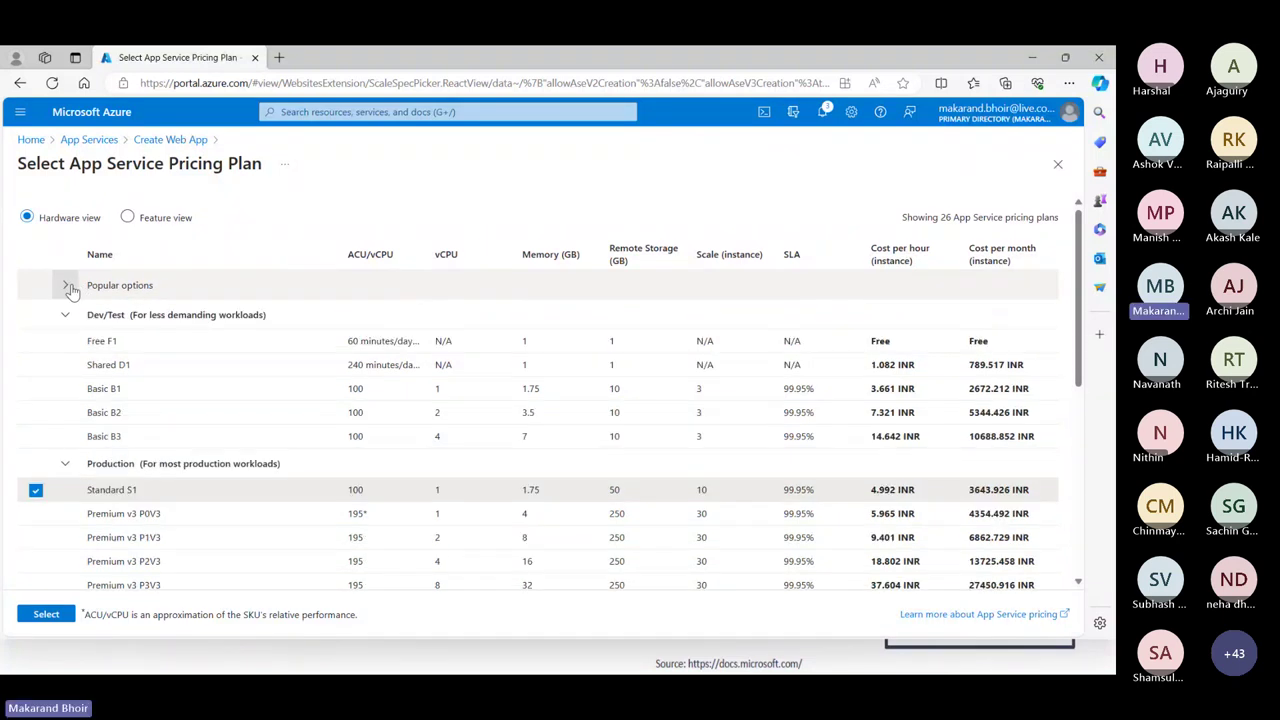
{"action": "left_click", "coordinate": [65, 315]}
{"action": "left_click", "coordinate": [66, 345]}
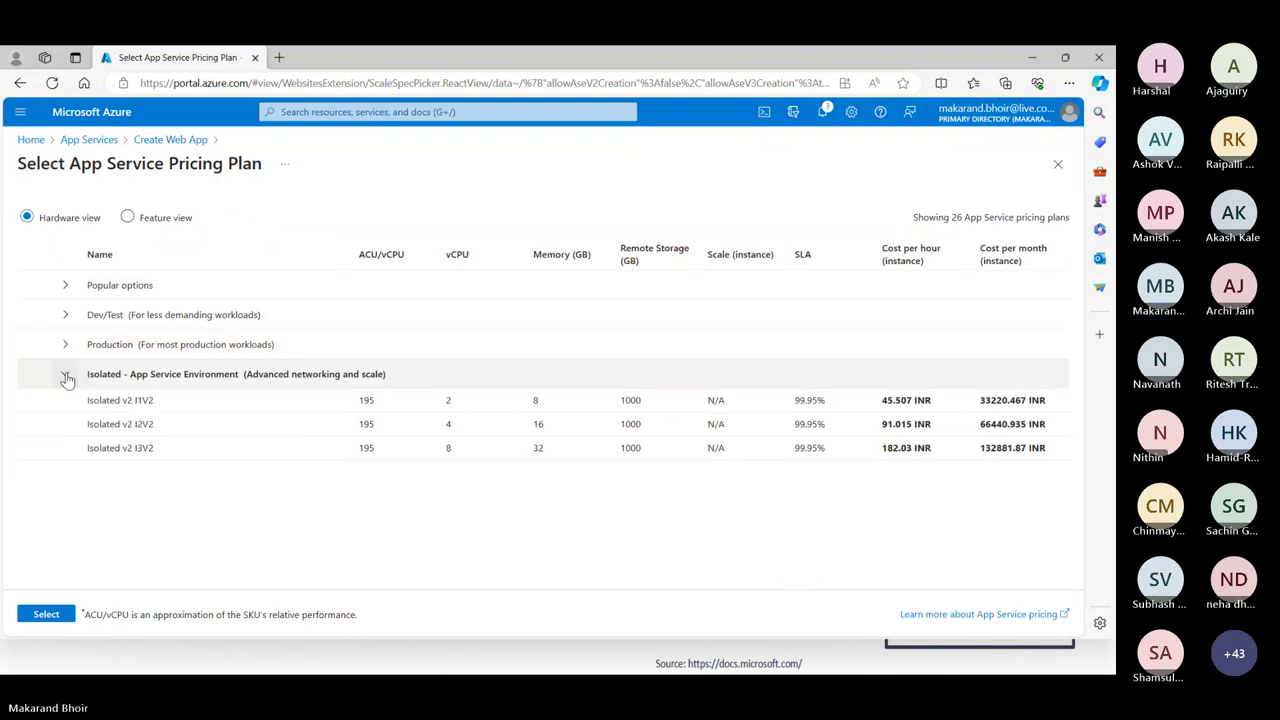
{"action": "left_click", "coordinate": [66, 375]}
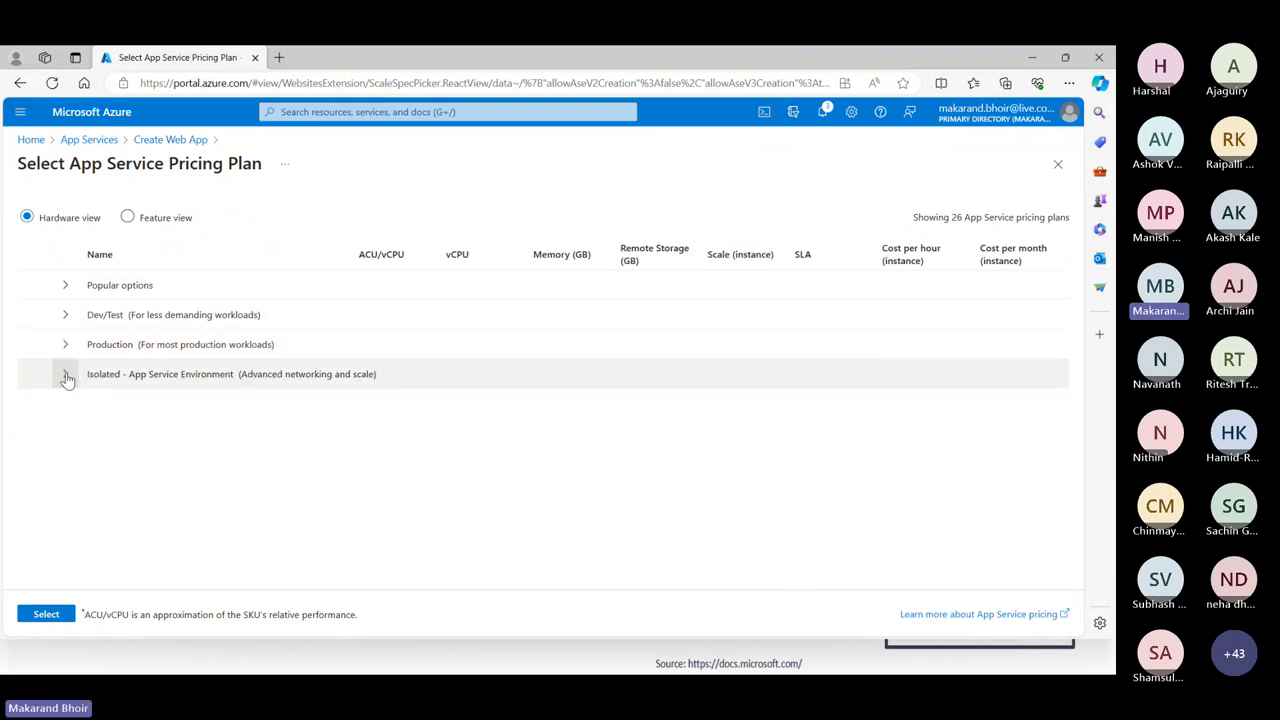
{"action": "left_click", "coordinate": [68, 287]}
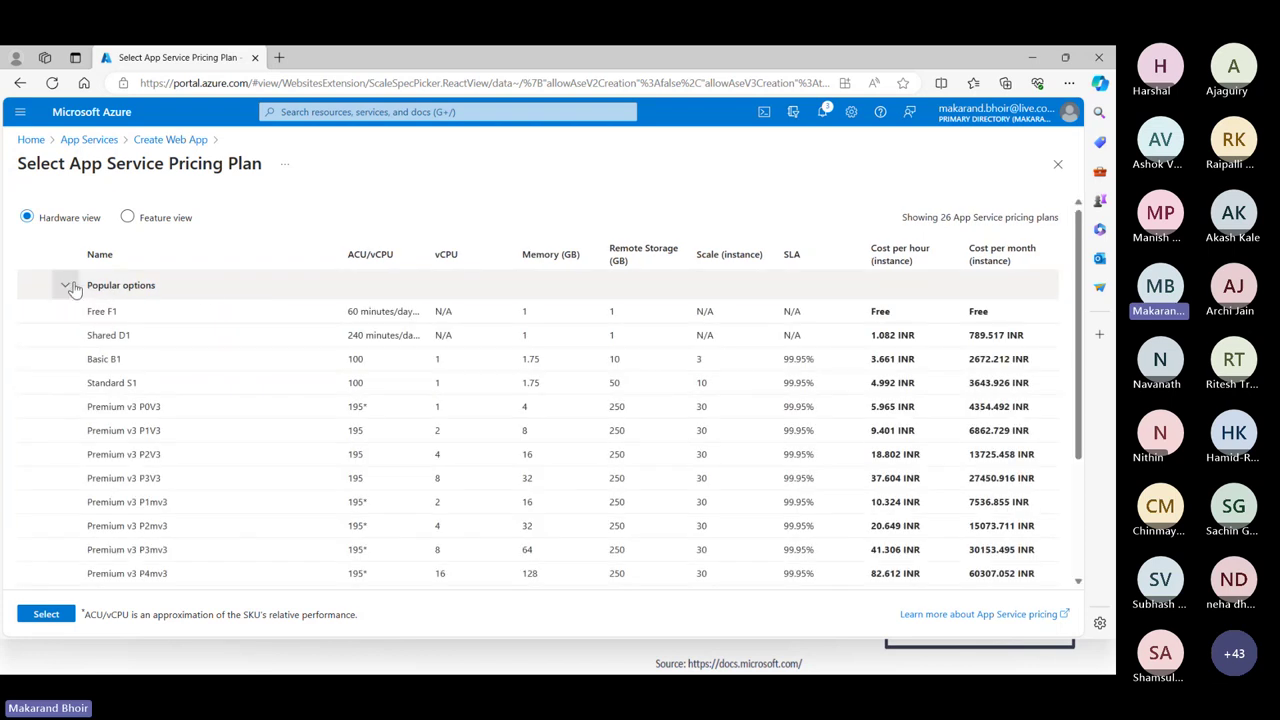
Highlight the Free F1 plan row with a box and arrow, then switch to 08-AppService.png in Photos
{"action": "scroll", "coordinate": [203, 287], "scroll_direction": "down", "scroll_amount": 1}
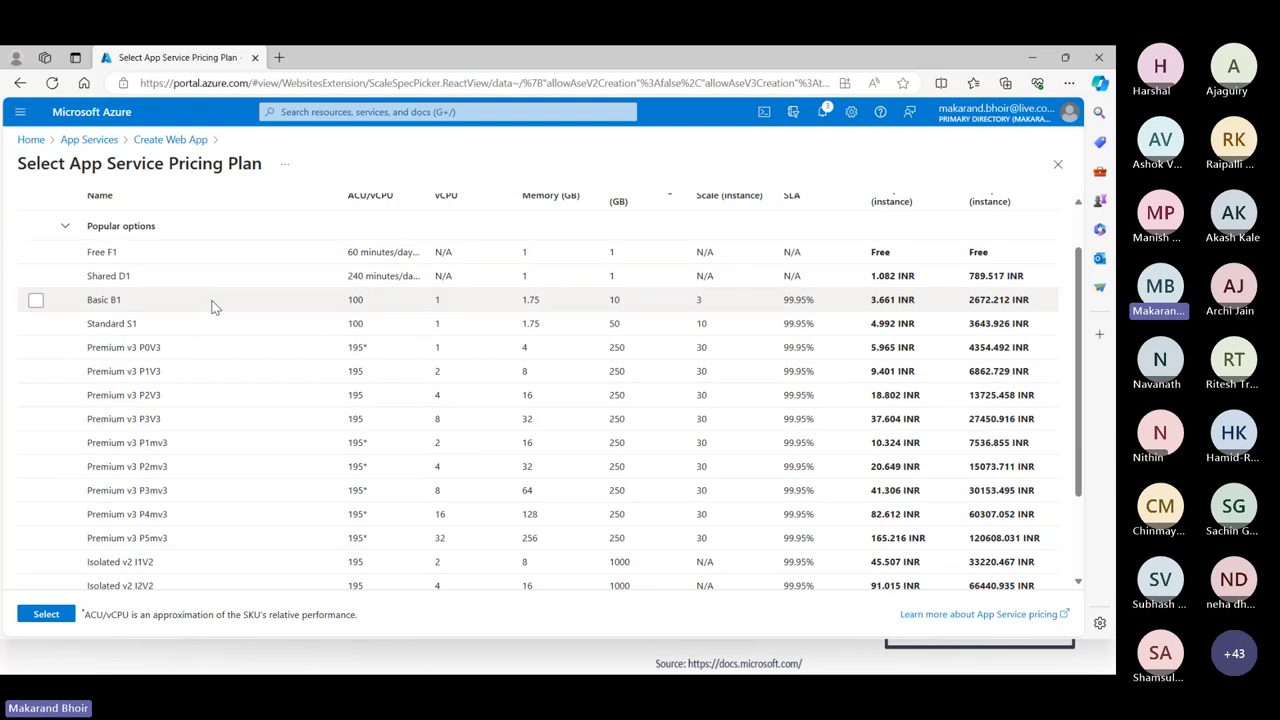
{"action": "mouse_move", "coordinate": [83, 237]}
{"action": "left_mouse_down"}
{"action": "mouse_move", "coordinate": [187, 266]}
{"action": "mouse_move", "coordinate": [1076, 268]}
{"action": "left_mouse_up"}
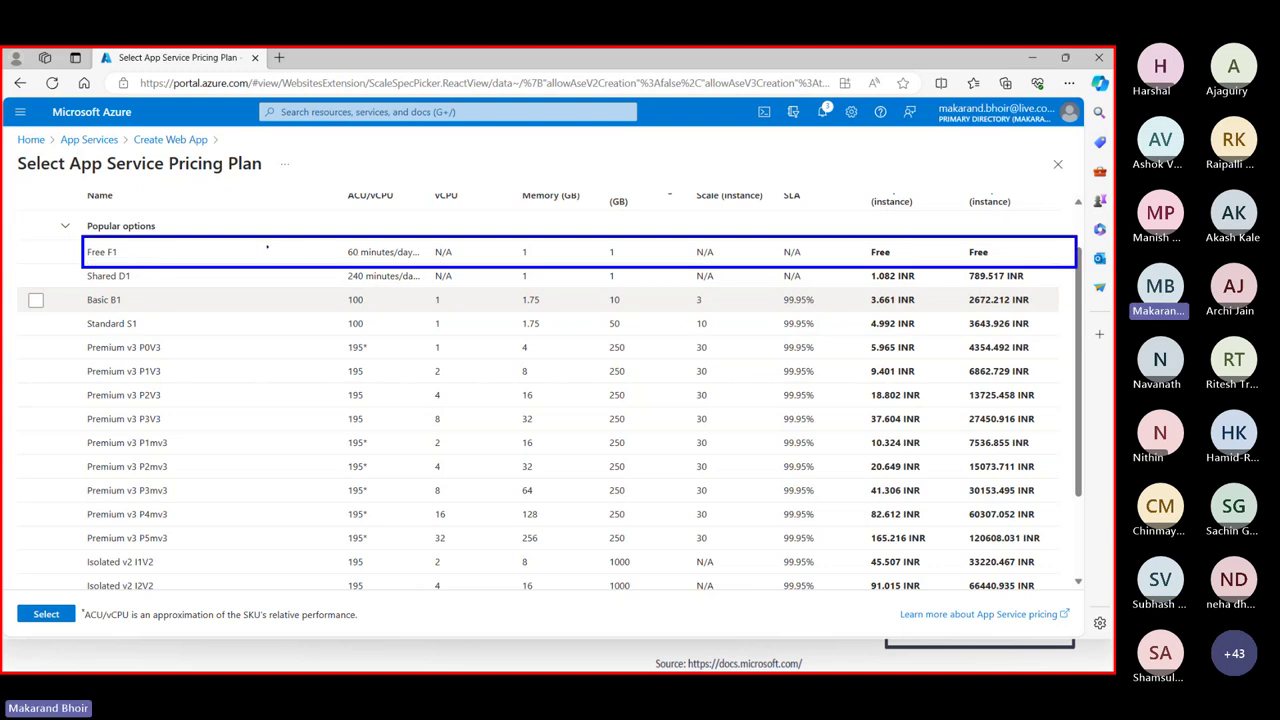
{"action": "left_click_drag", "start_coordinate": [317, 188], "coordinate": [262, 244]}
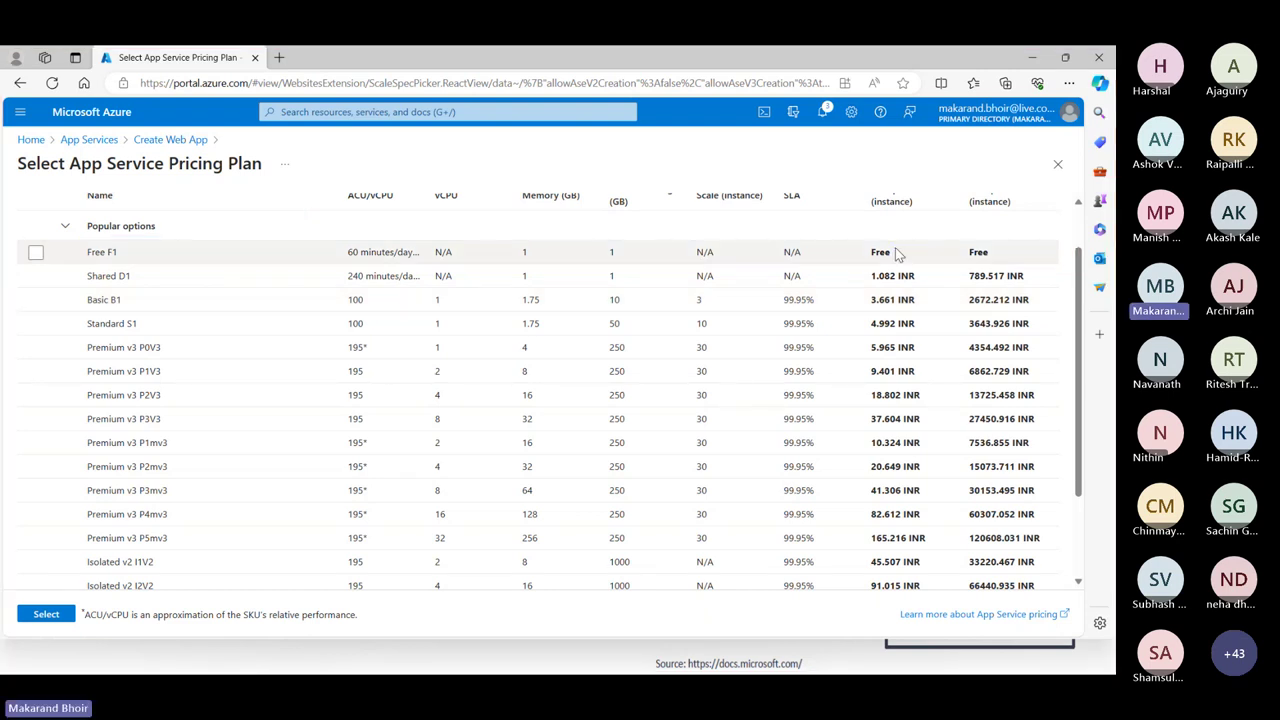
{"action": "key", "text": "alt+Tab"}
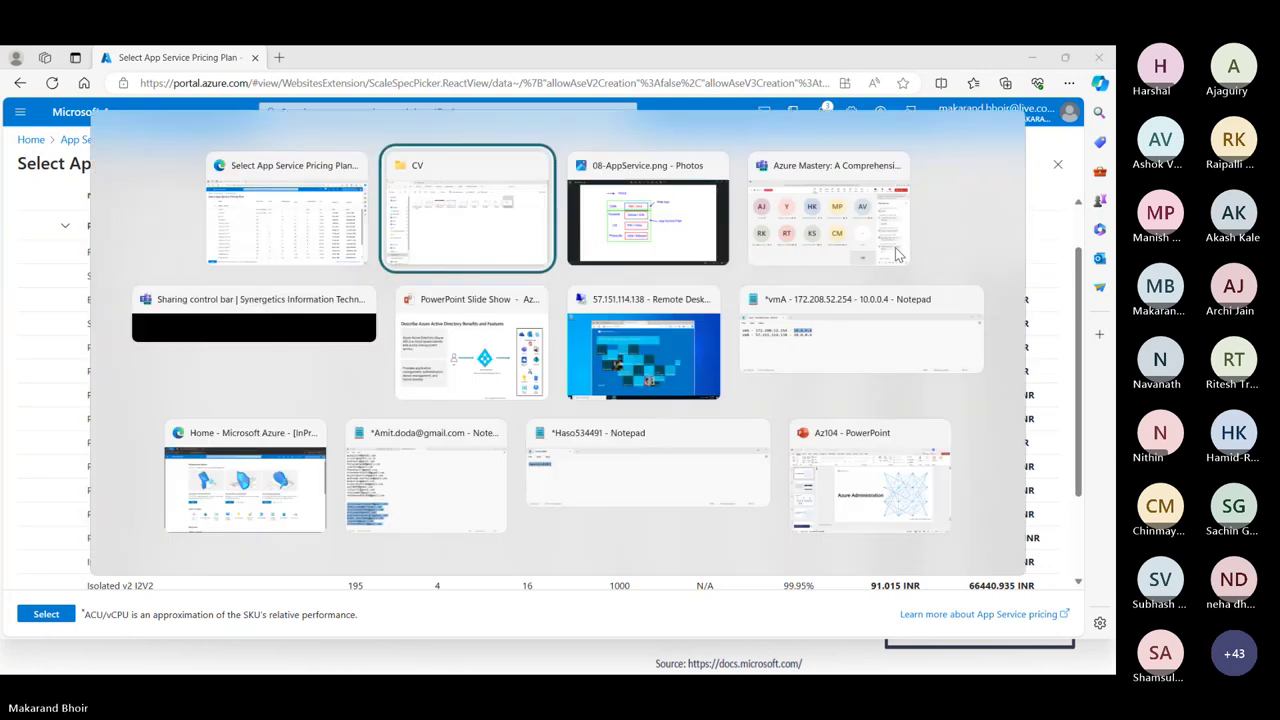
{"action": "key", "text": "alt+Tab"}
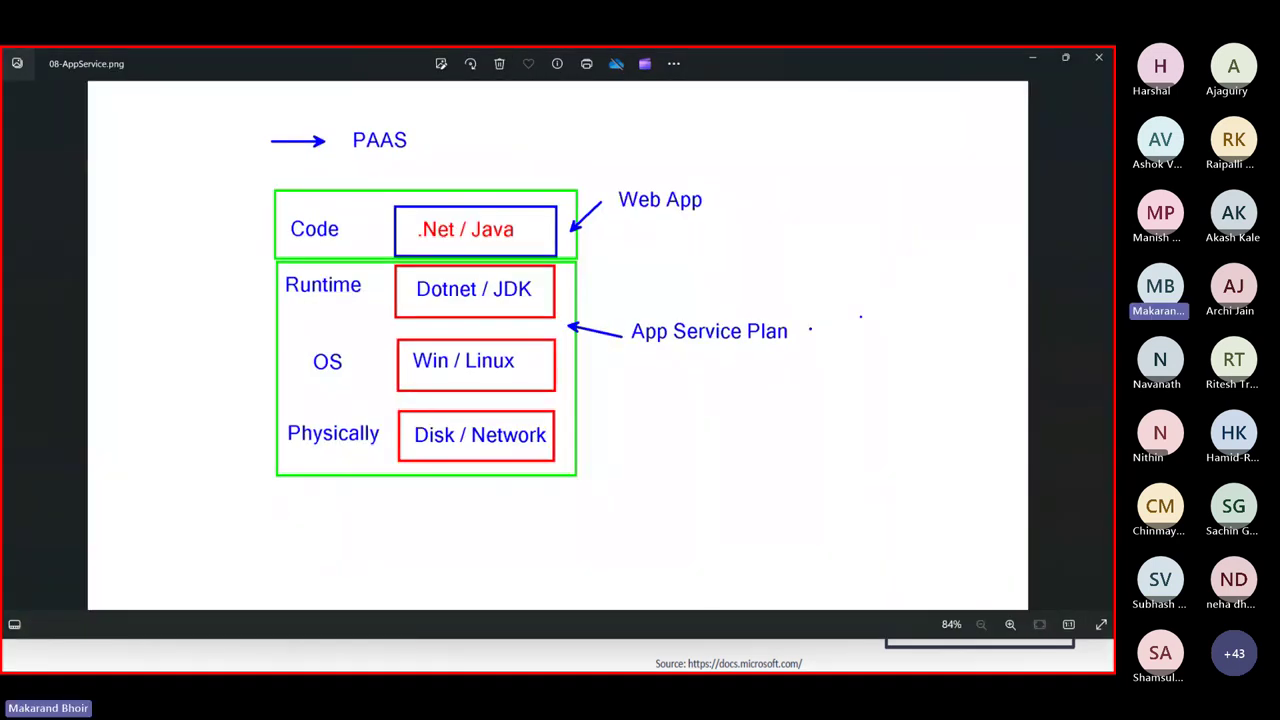
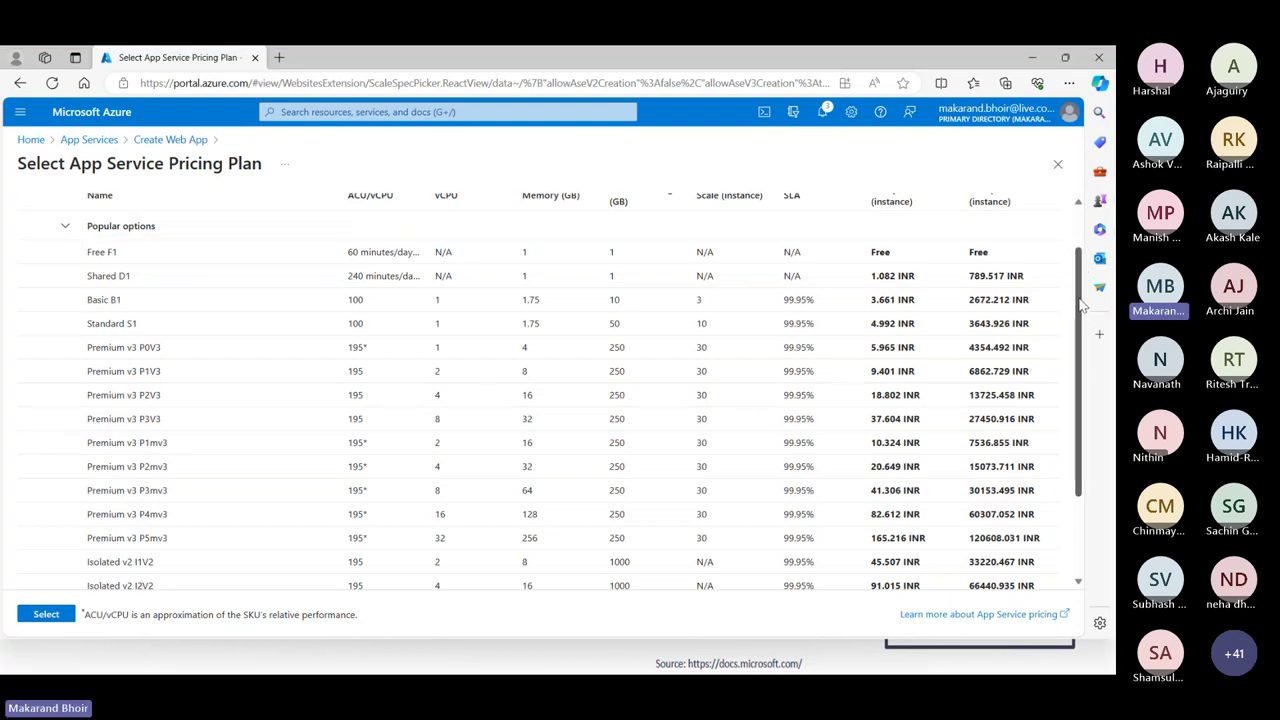
{"action": "scroll", "coordinate": [1080, 298], "scroll_direction": "up", "scroll_amount": 1}
{"action": "left_click_drag", "start_coordinate": [1080, 298], "coordinate": [1080, 265]}
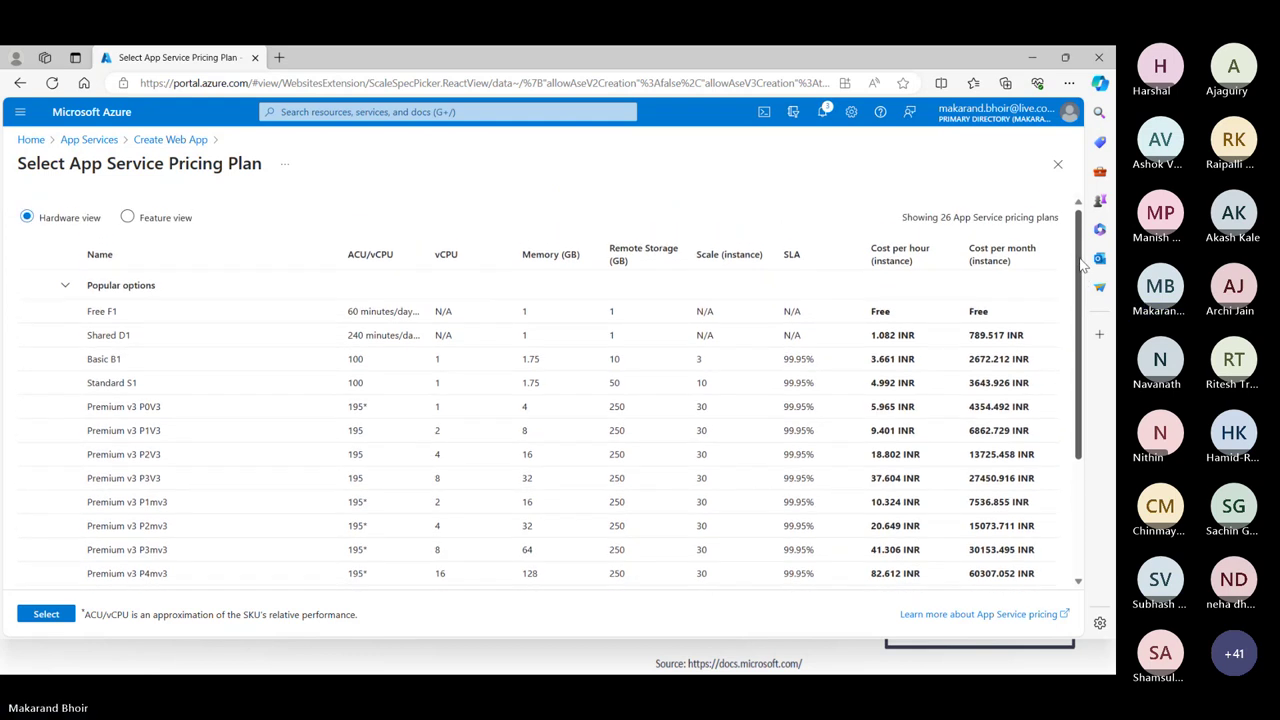
{"action": "mouse_move", "coordinate": [515, 239]}
{"action": "left_mouse_down"}
{"action": "mouse_move", "coordinate": [578, 346]}
{"action": "mouse_move", "coordinate": [600, 490]}
{"action": "mouse_move", "coordinate": [597, 573]}
{"action": "mouse_move", "coordinate": [582, 590]}
{"action": "left_mouse_up"}
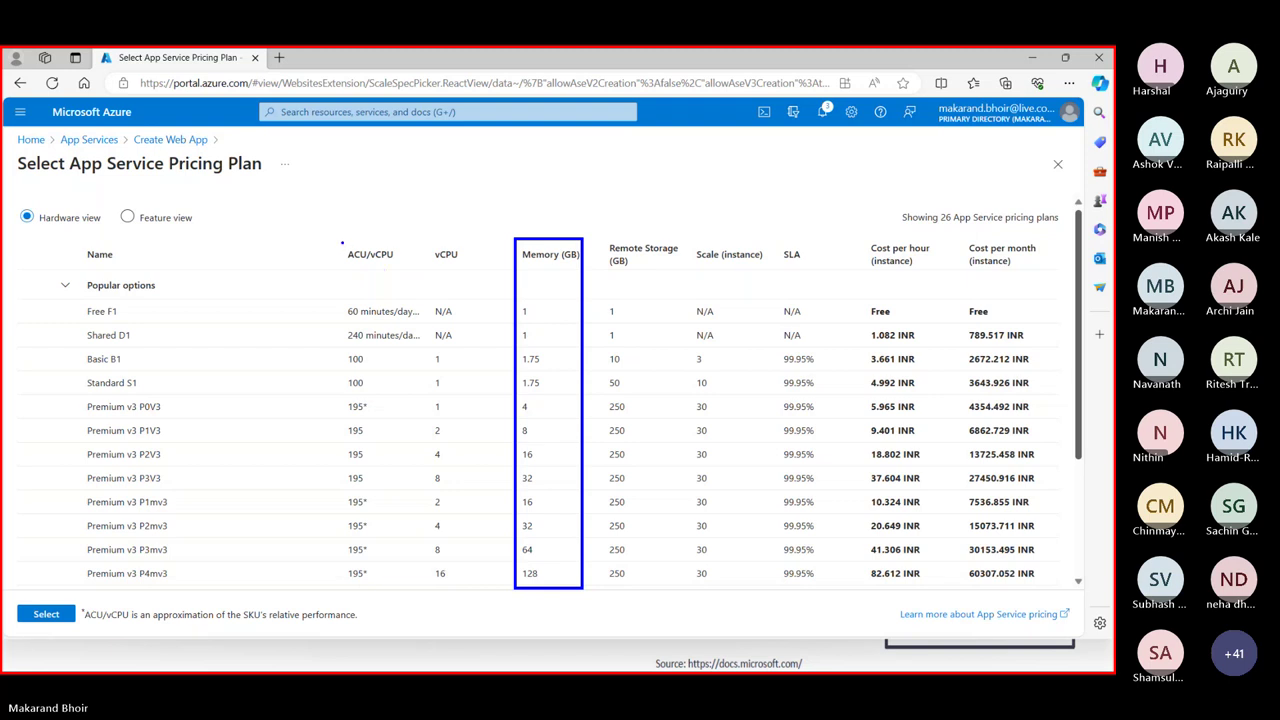
{"action": "key", "text": "Escape"}
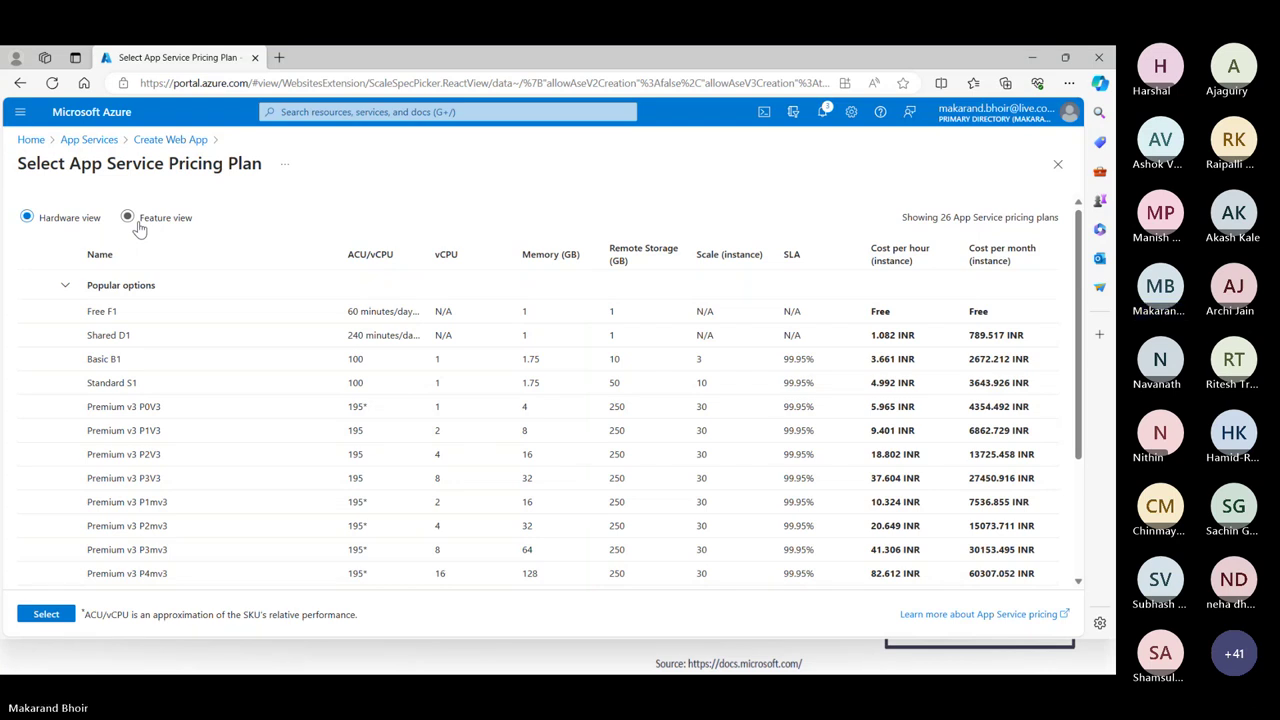
Switch the plan table to Feature view and highlight the Daily backups and Auto Scale columns
{"action": "left_click", "coordinate": [140, 228]}
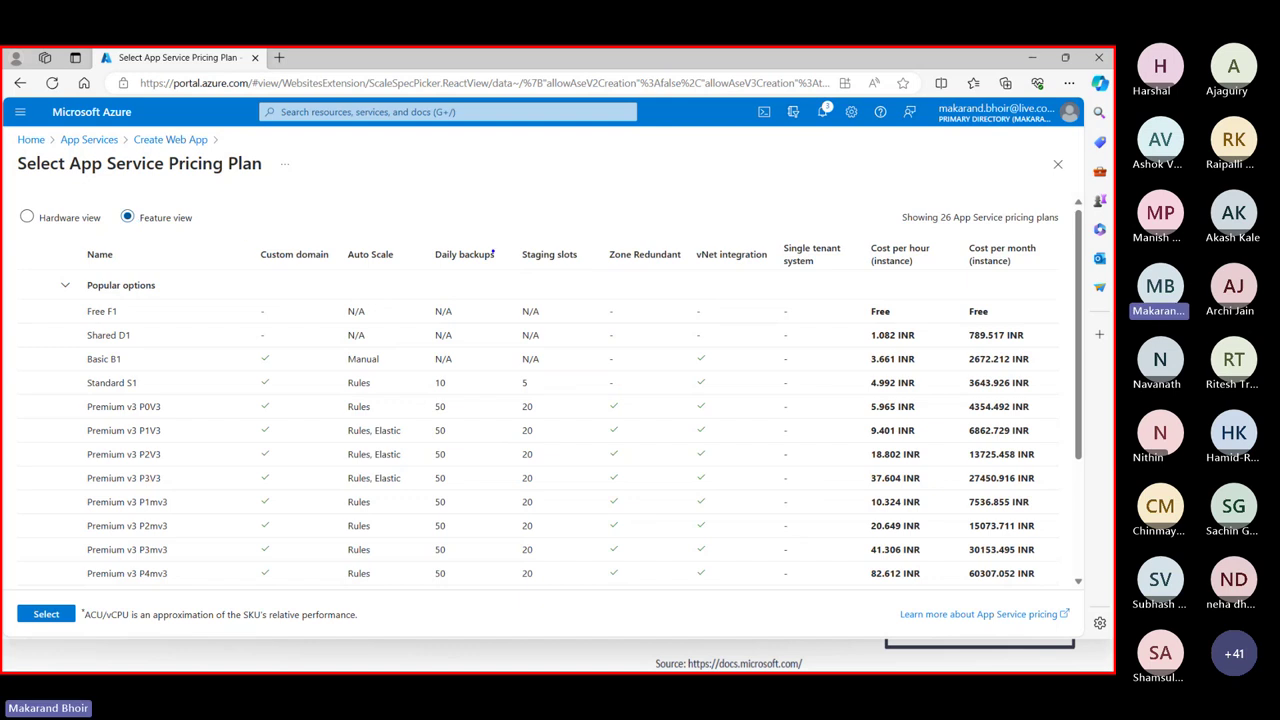
{"action": "mouse_move", "coordinate": [478, 242]}
{"action": "left_mouse_down"}
{"action": "mouse_move", "coordinate": [525, 202]}
{"action": "mouse_move", "coordinate": [621, 202]}
{"action": "left_mouse_up"}
{"action": "left_click_drag", "start_coordinate": [375, 242], "coordinate": [427, 202]}
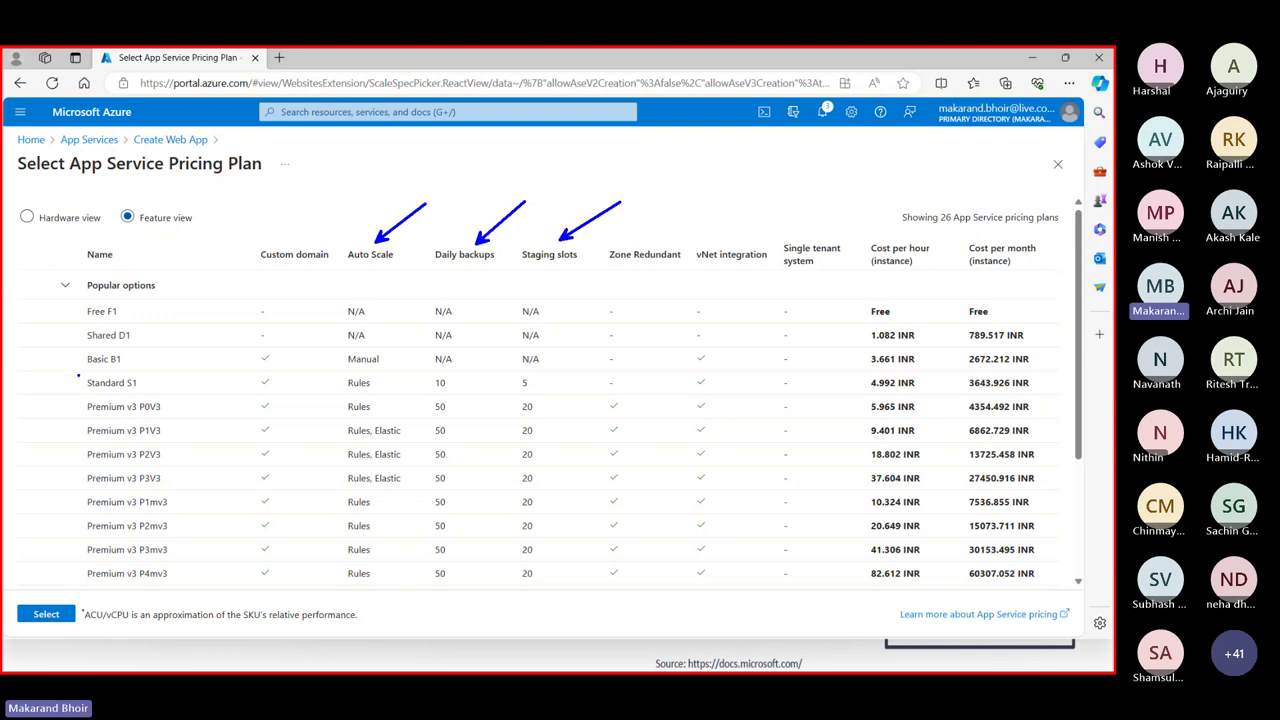
Mark Standard S1's row, its 5 staging slots and rule-based autoscale, then clear the annotations
{"action": "left_click_drag", "start_coordinate": [80, 370], "coordinate": [520, 427]}
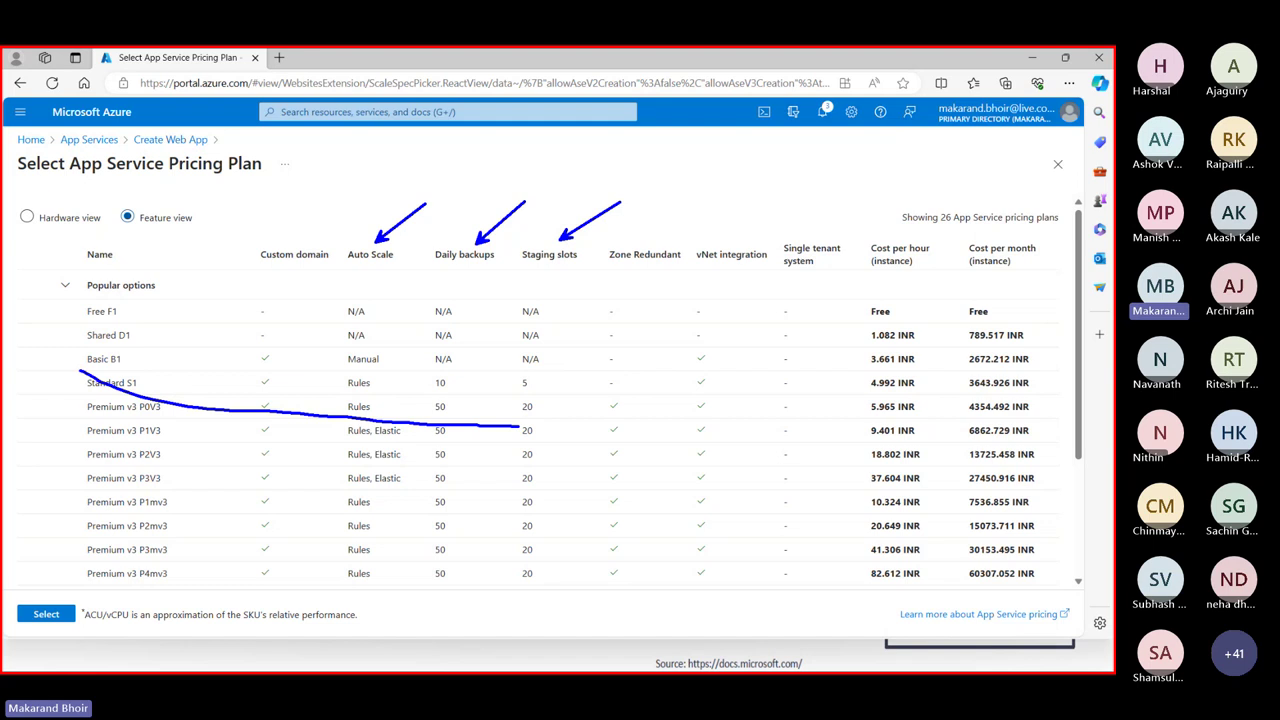
{"action": "key", "text": "ctrl+z"}
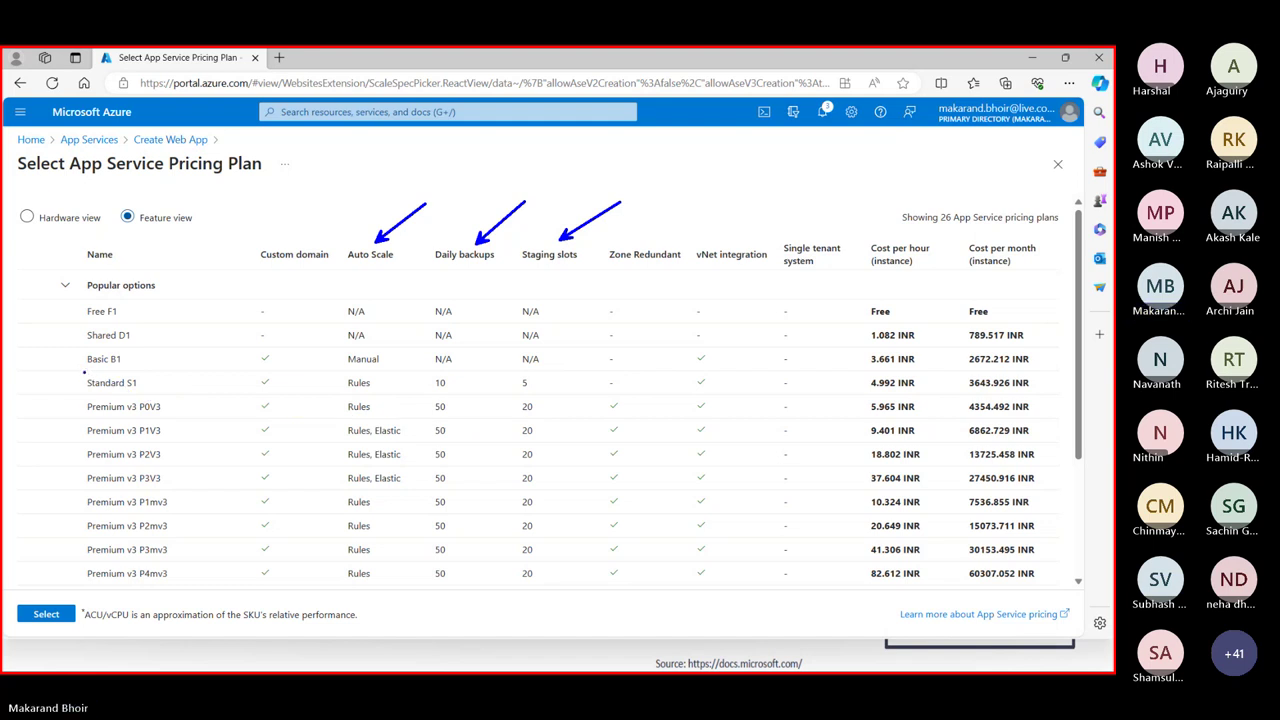
{"action": "mouse_move", "coordinate": [84, 371]}
{"action": "left_mouse_down"}
{"action": "mouse_move", "coordinate": [430, 420]}
{"action": "mouse_move", "coordinate": [706, 428]}
{"action": "mouse_move", "coordinate": [1054, 396]}
{"action": "left_mouse_up"}
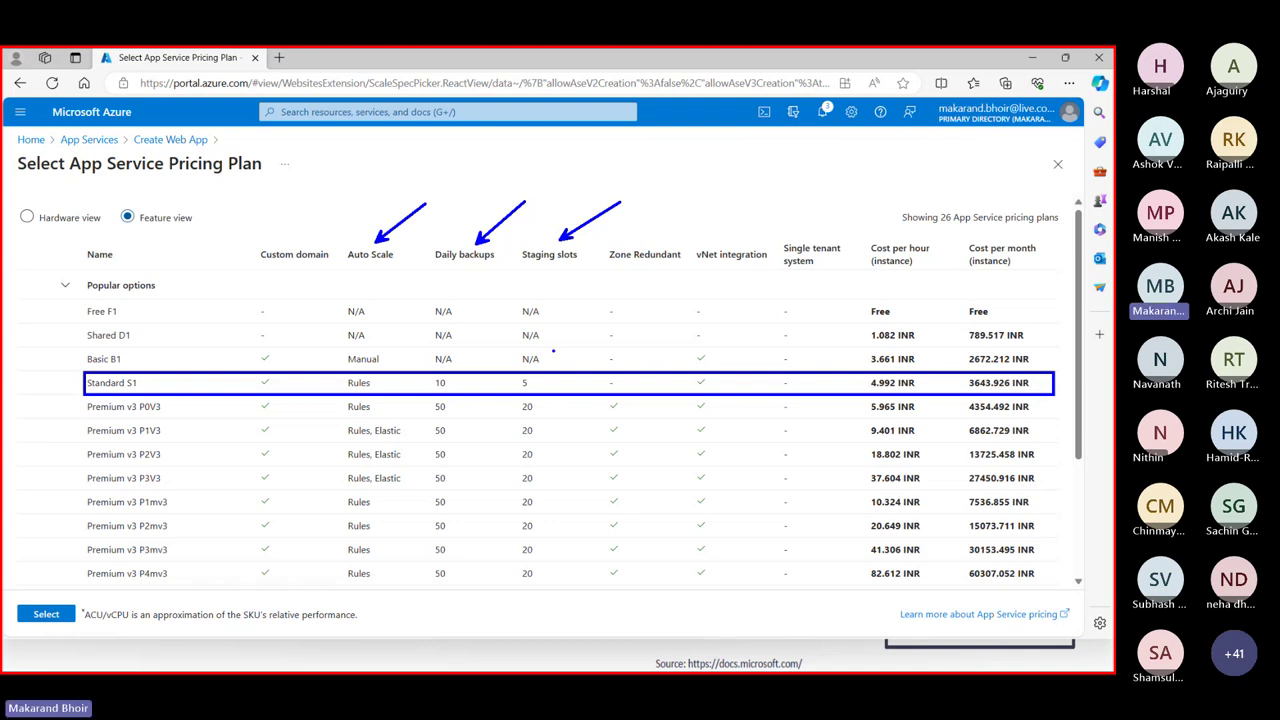
{"action": "left_click_drag", "start_coordinate": [568, 352], "coordinate": [537, 378]}
{"action": "left_click_drag", "start_coordinate": [380, 380], "coordinate": [410, 339]}
{"action": "key", "text": "Escape"}
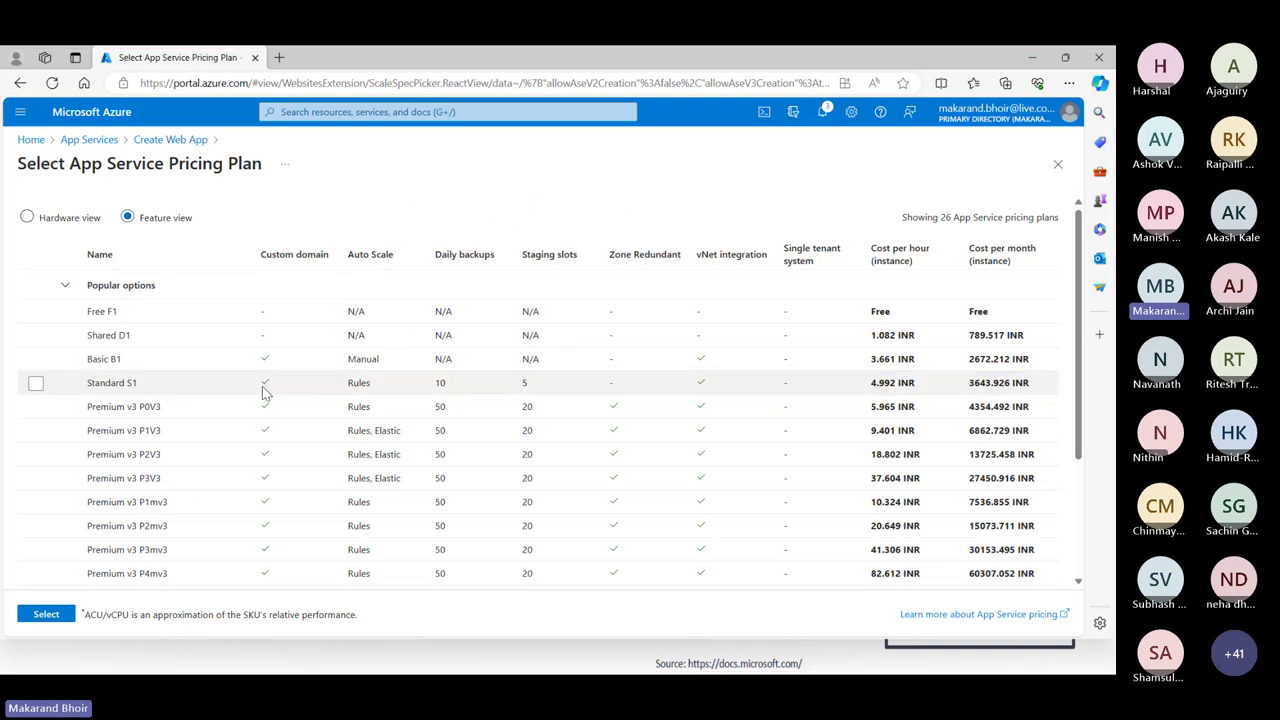
Select Standard S1 (1.75 GB memory, 1 vCPU) as the web app's pricing plan and highlight it
{"action": "left_click", "coordinate": [43, 383]}
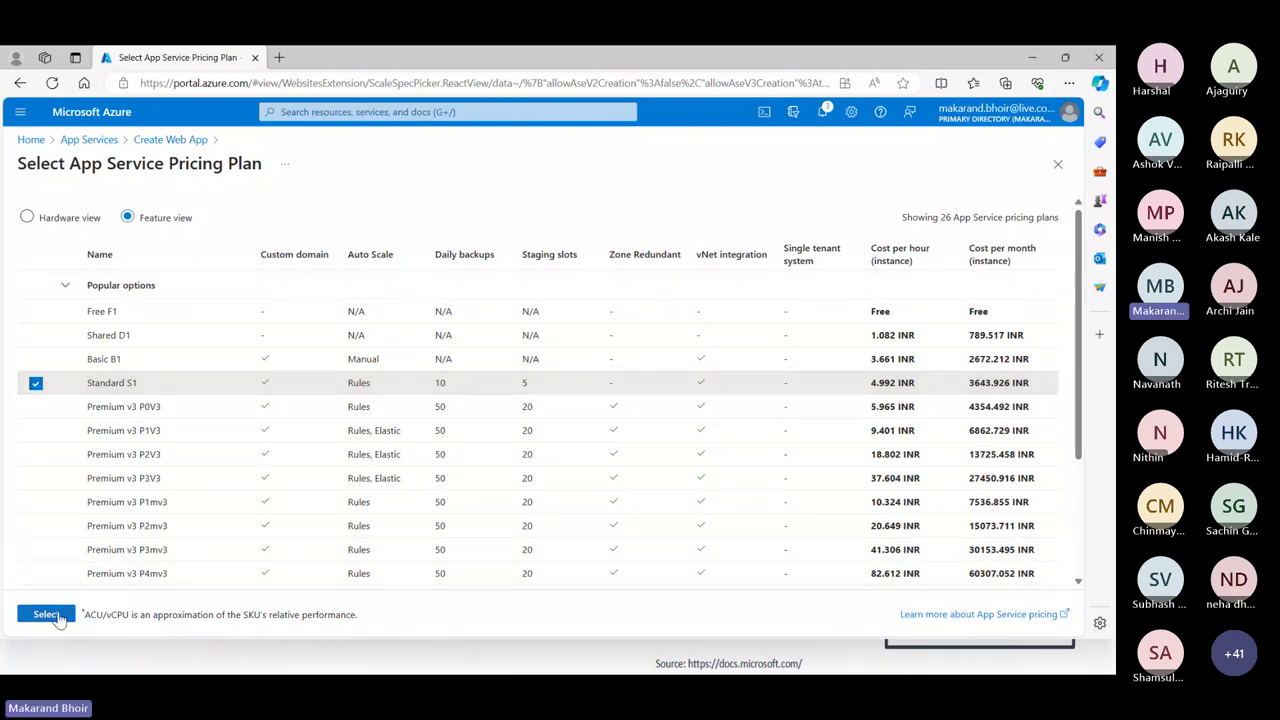
{"action": "left_click", "coordinate": [47, 614]}
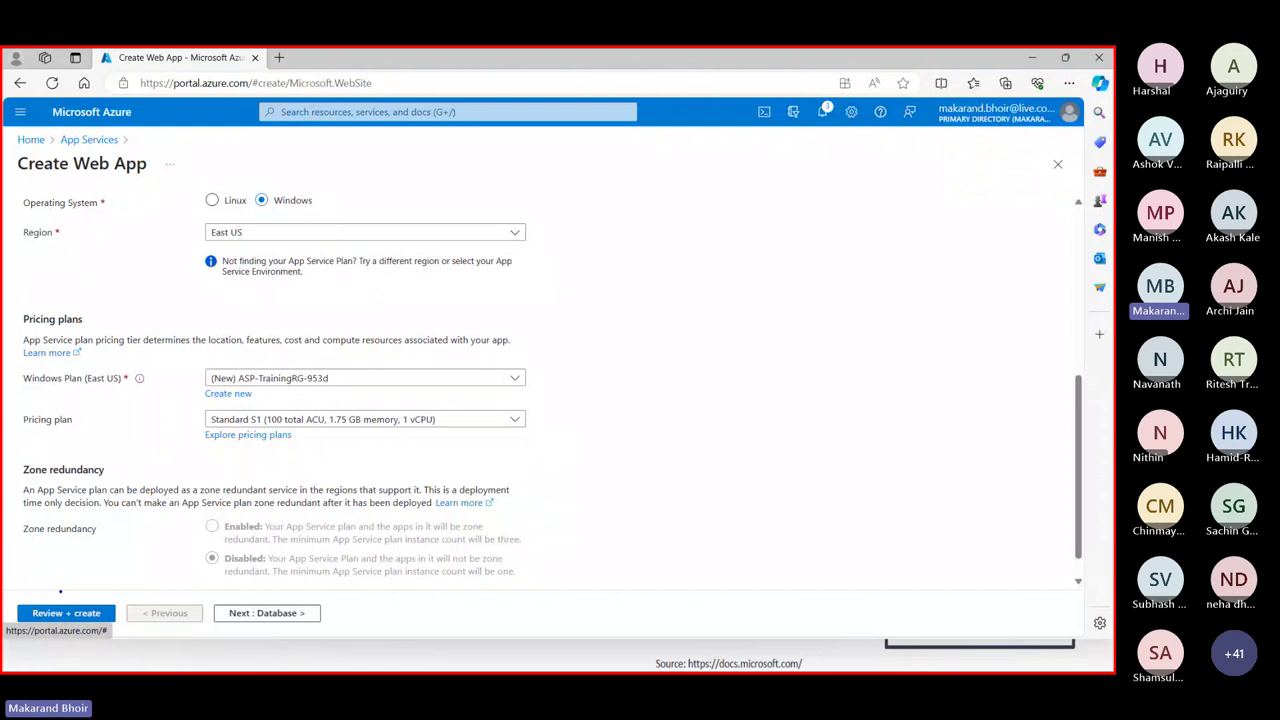
{"action": "mouse_move", "coordinate": [192, 402]}
{"action": "left_mouse_down"}
{"action": "mouse_move", "coordinate": [274, 434]}
{"action": "mouse_move", "coordinate": [658, 453]}
{"action": "mouse_move", "coordinate": [578, 450]}
{"action": "mouse_move", "coordinate": [628, 360]}
{"action": "left_mouse_up"}
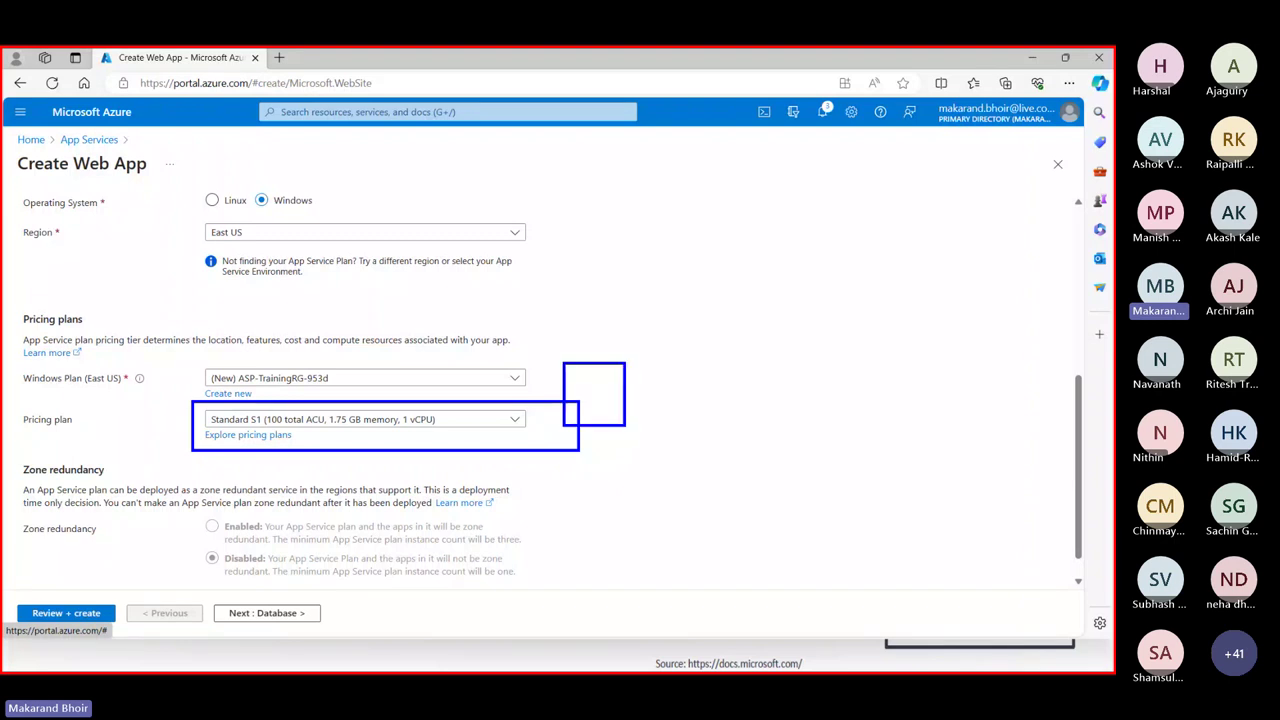
{"action": "left_click_drag", "start_coordinate": [573, 419], "coordinate": [610, 396]}
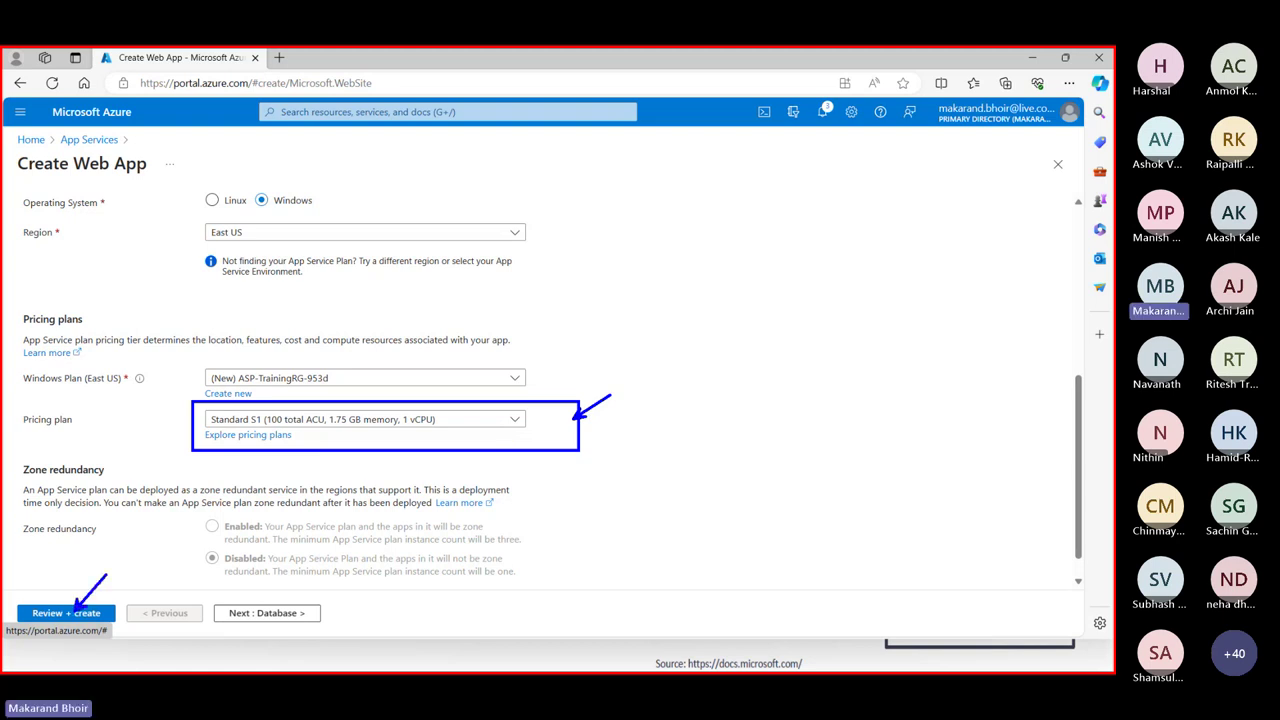
{"action": "key", "text": "Escape"}
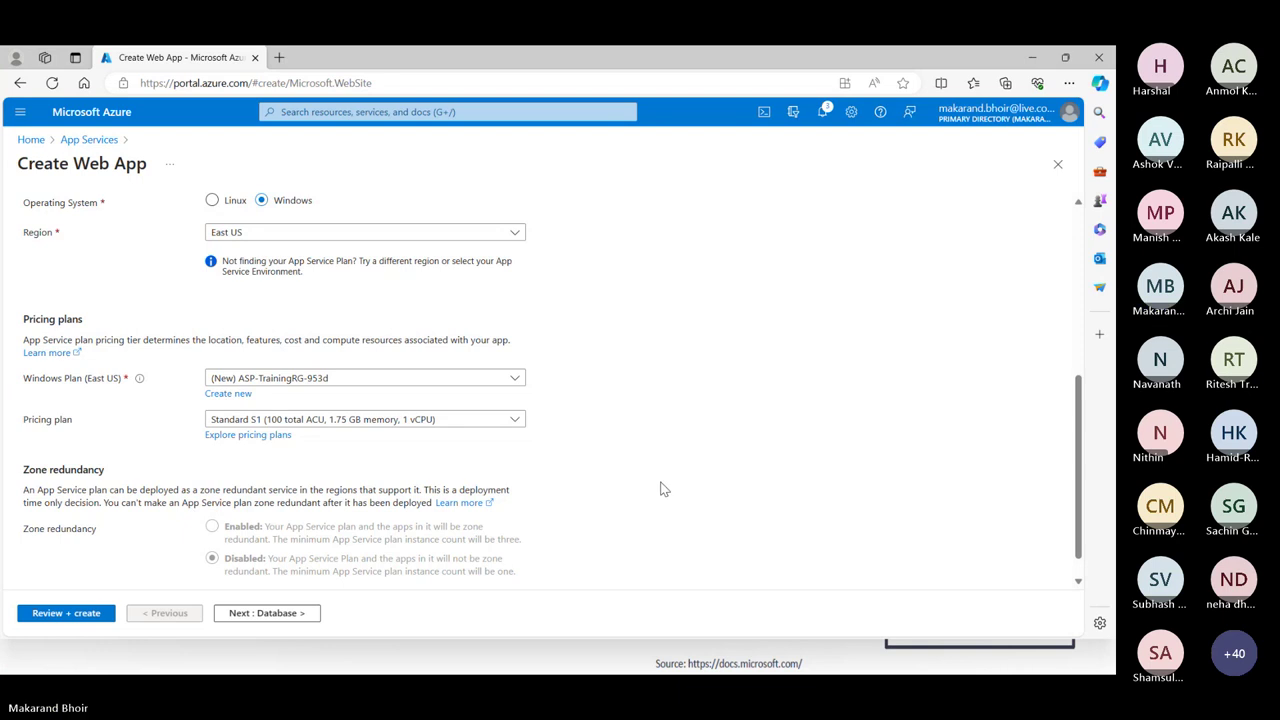
Step through Deployment and Networking to the Review + create summary: Standard S1, .NET 8 (LTS), Windows, East US
{"action": "scroll", "coordinate": [660, 489], "scroll_direction": "up", "scroll_amount": 5}
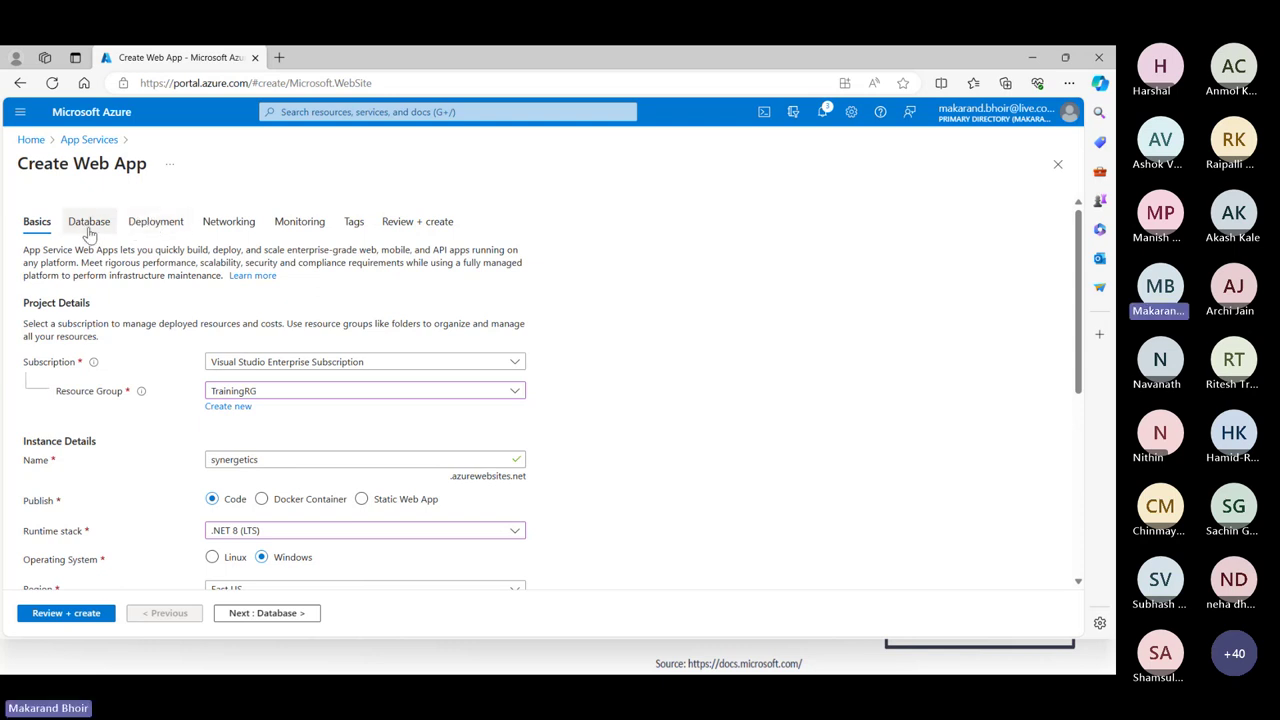
{"action": "left_click", "coordinate": [183, 228]}
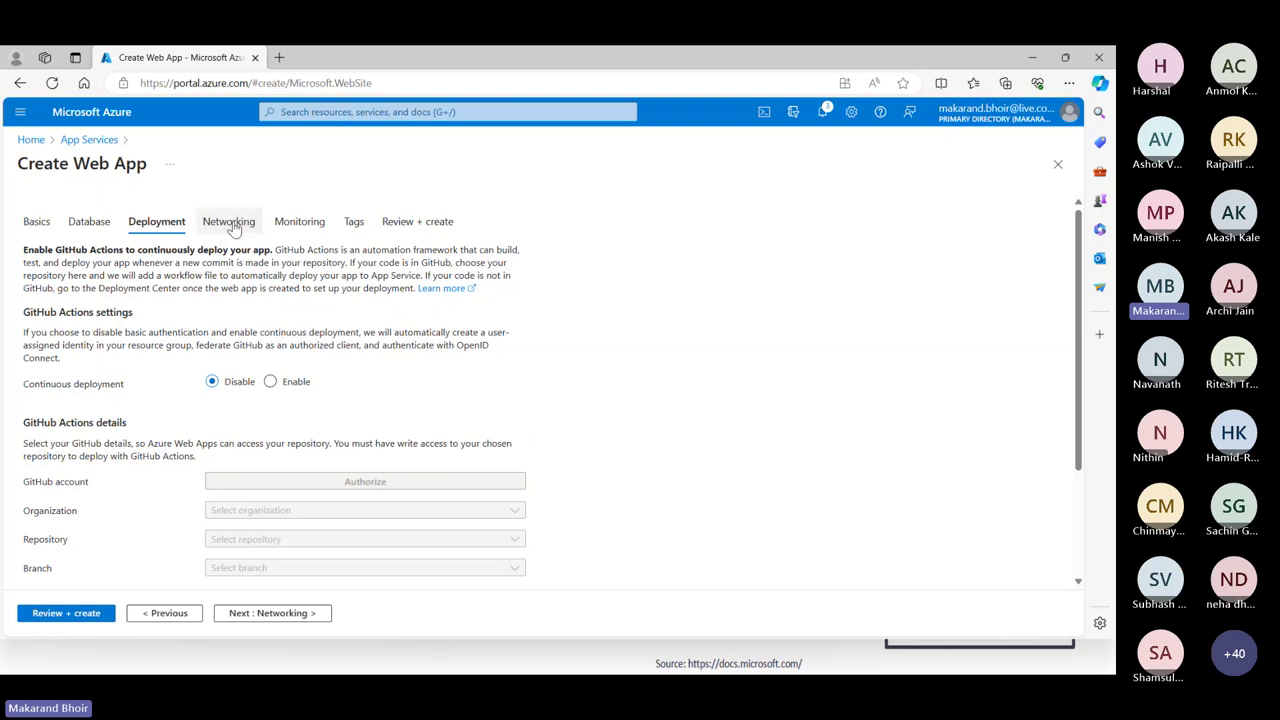
{"action": "left_click", "coordinate": [233, 224]}
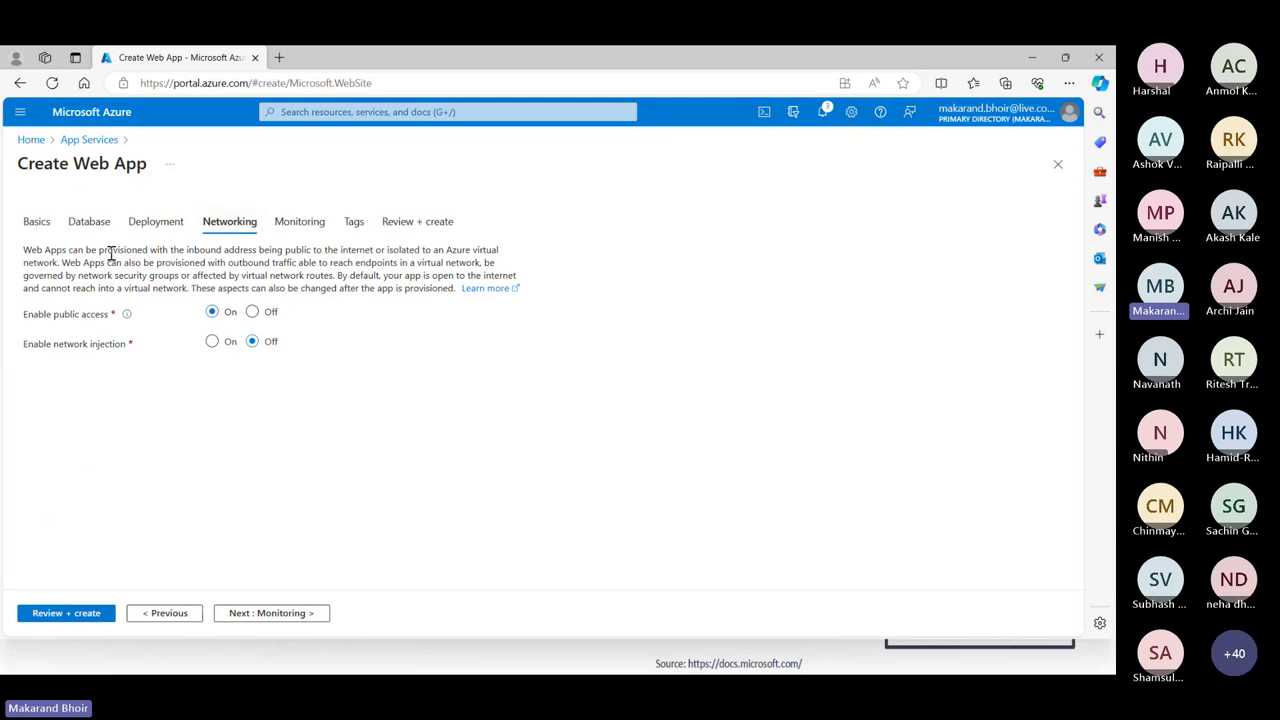
{"action": "left_click", "coordinate": [417, 222]}
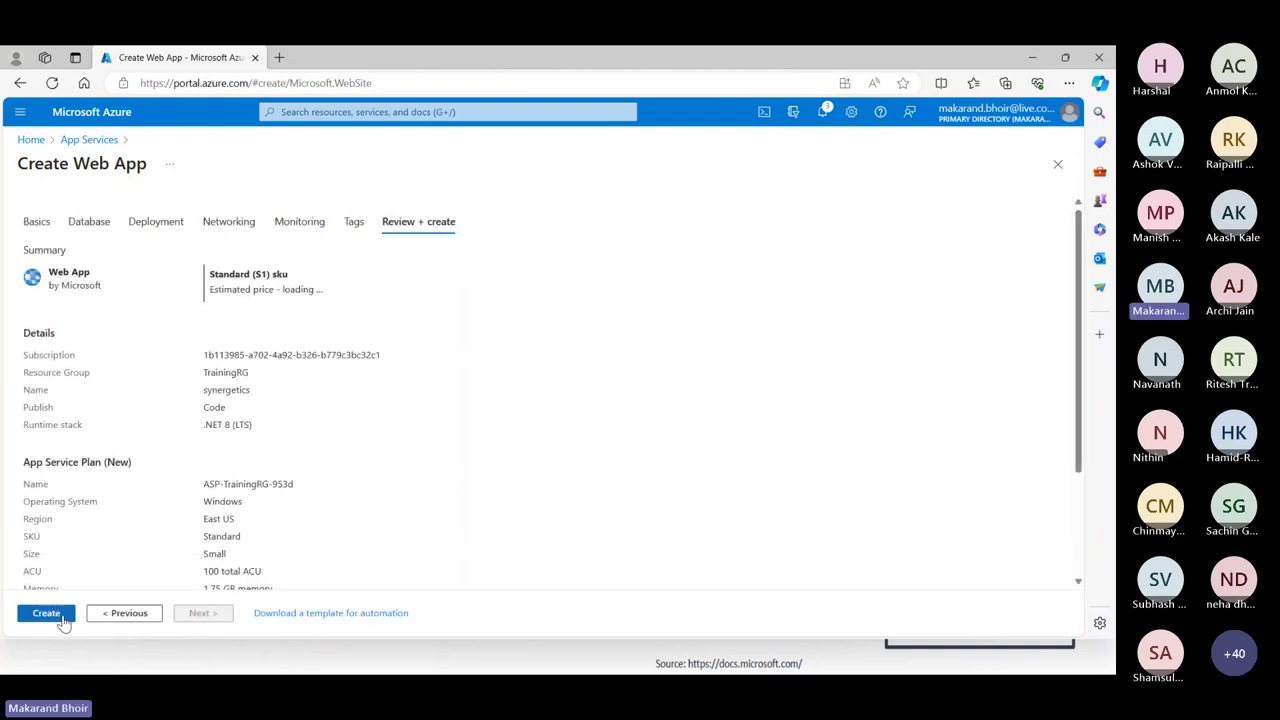
Create the synergetics web app to start its deployment, then return to the Teams meeting window
{"action": "left_click", "coordinate": [46, 613]}
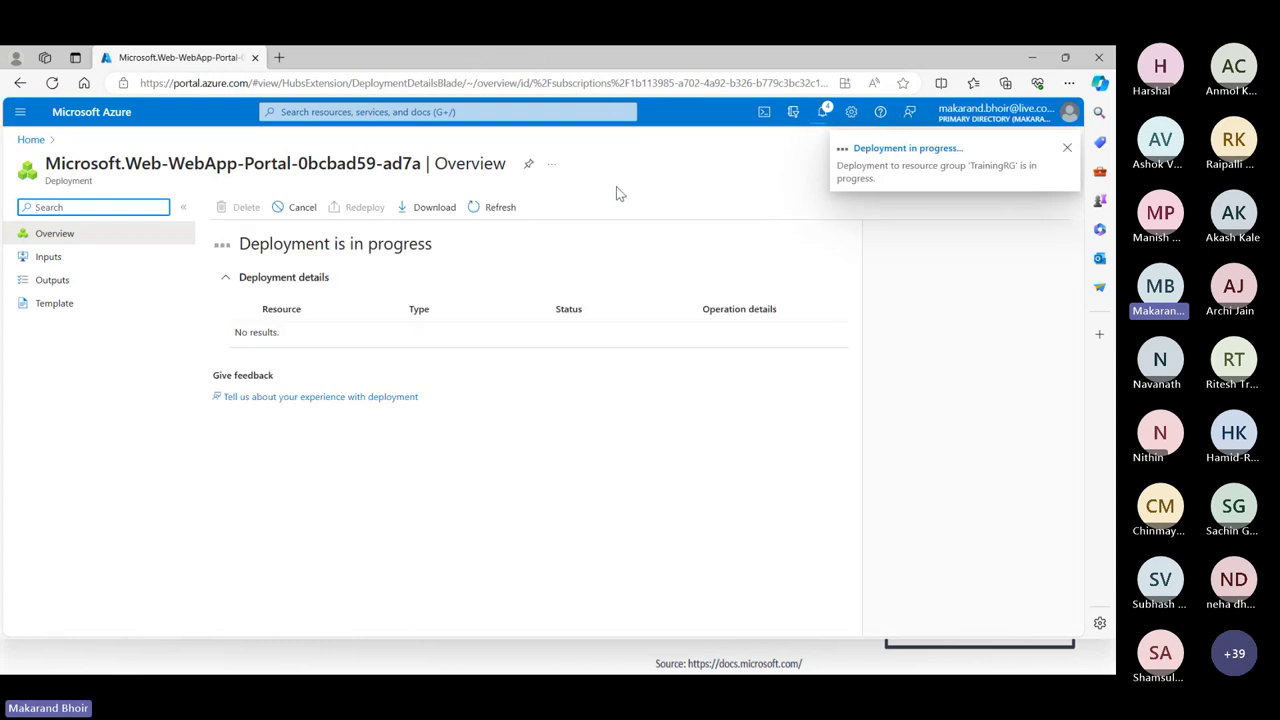
{"action": "key", "text": "alt+Tab"}
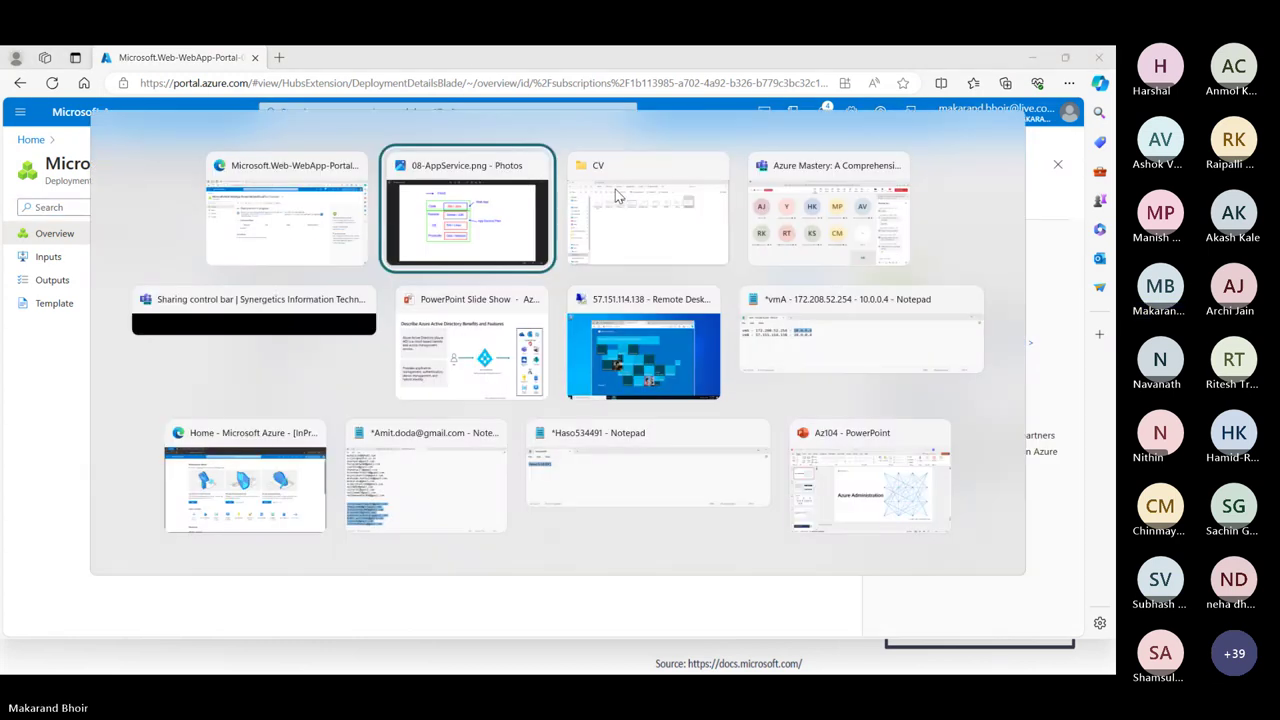
{"action": "key", "text": "alt+Tab"}
{"action": "key", "text": "alt+Tab"}
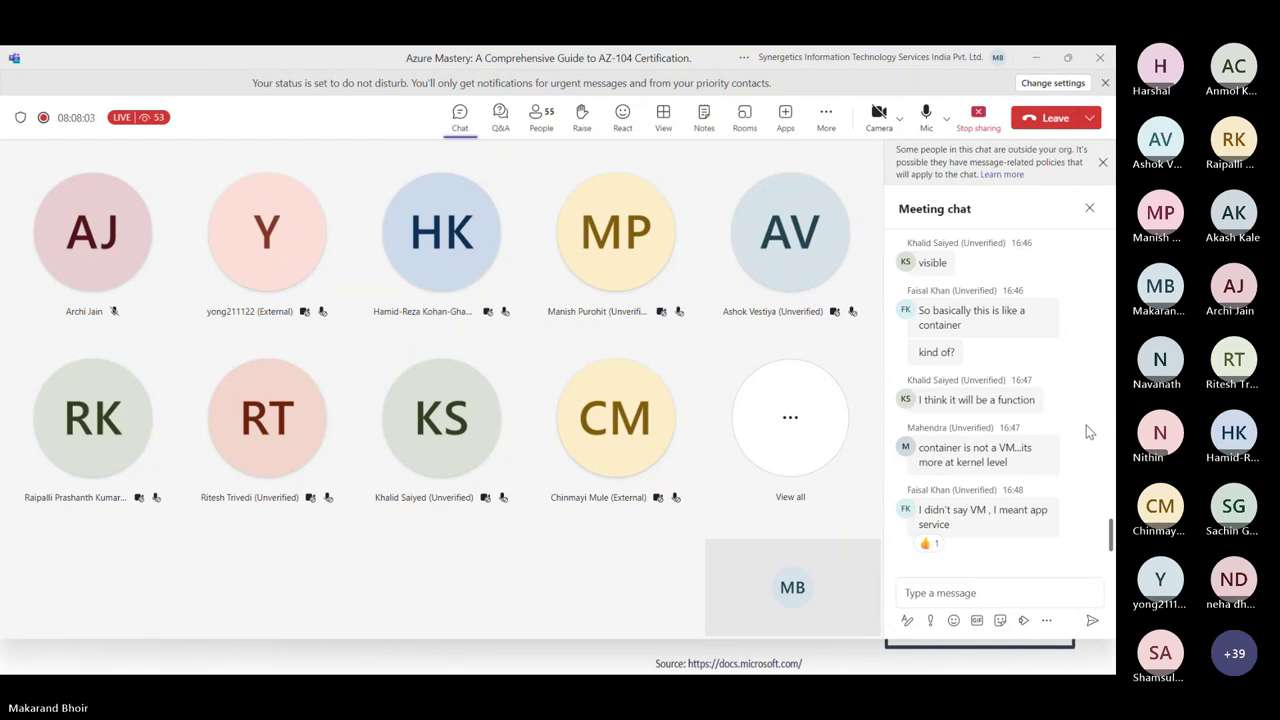
{"action": "scroll", "coordinate": [1089, 432], "scroll_direction": "up", "scroll_amount": 1}
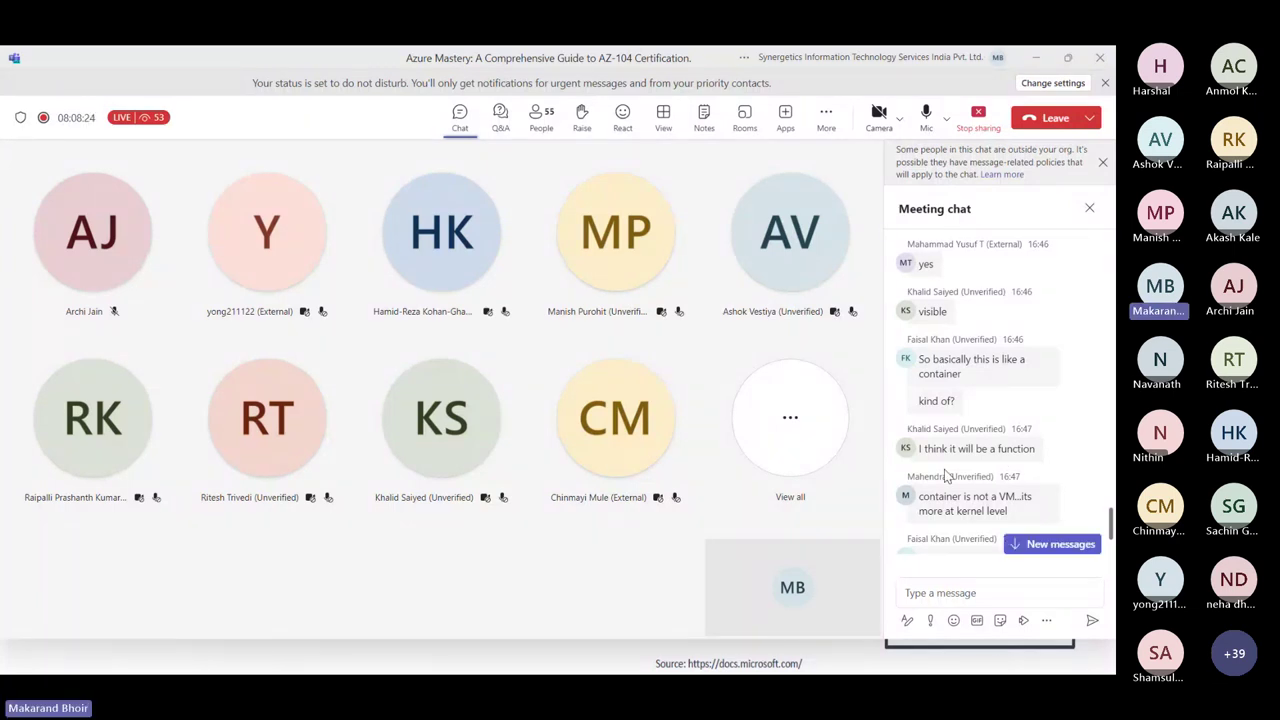
{"action": "scroll", "coordinate": [1051, 453], "scroll_direction": "down", "scroll_amount": 2}
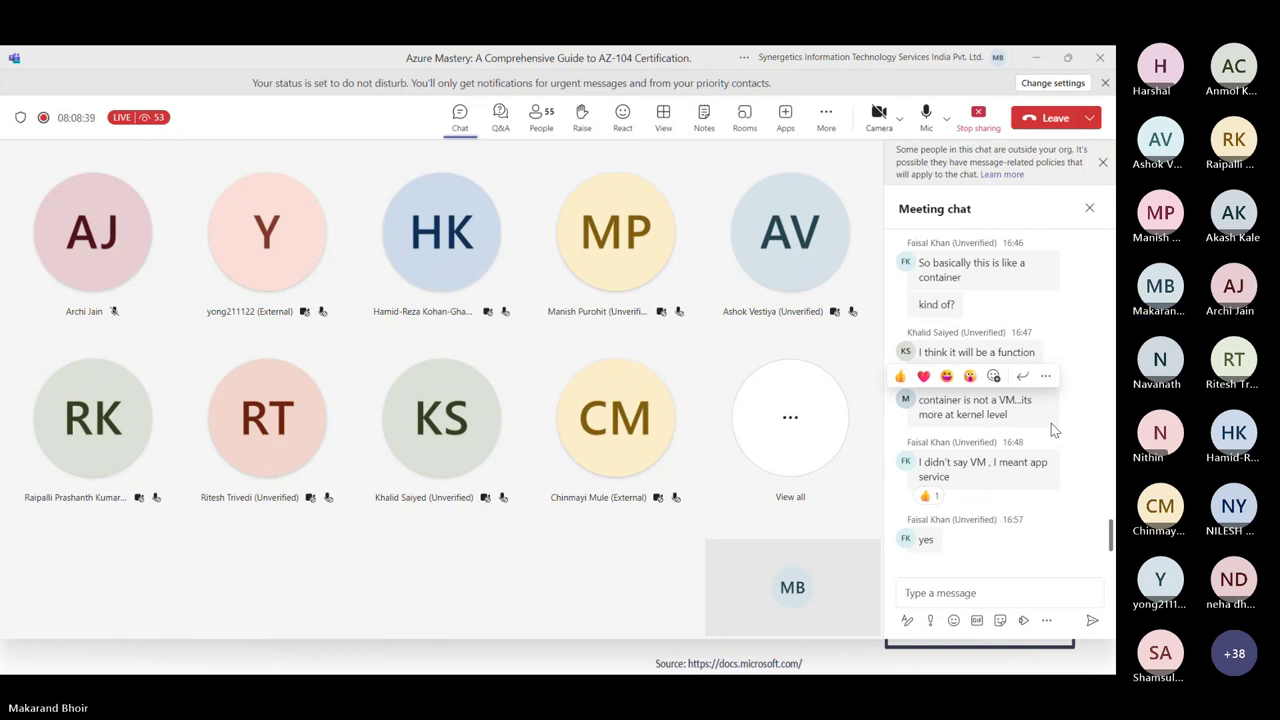
{"action": "scroll", "coordinate": [1053, 444], "scroll_direction": "up", "scroll_amount": 1}
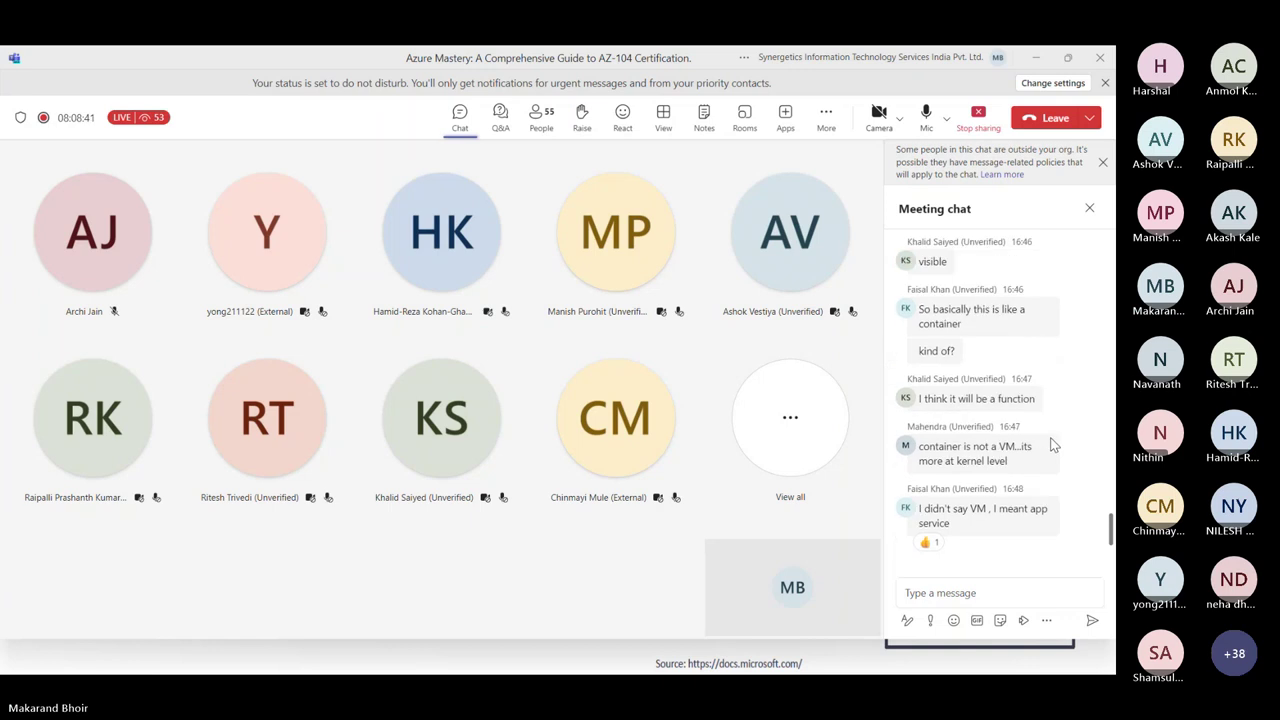
{"action": "mouse_move", "coordinate": [1050, 442]}
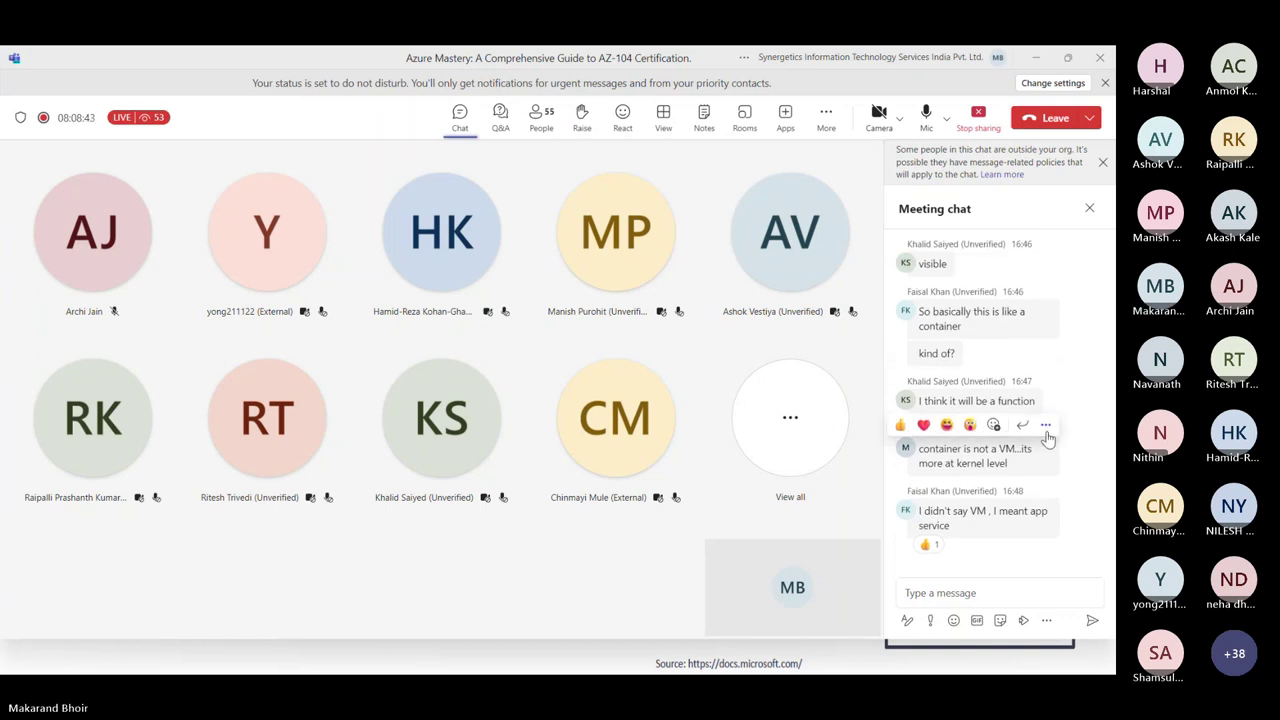